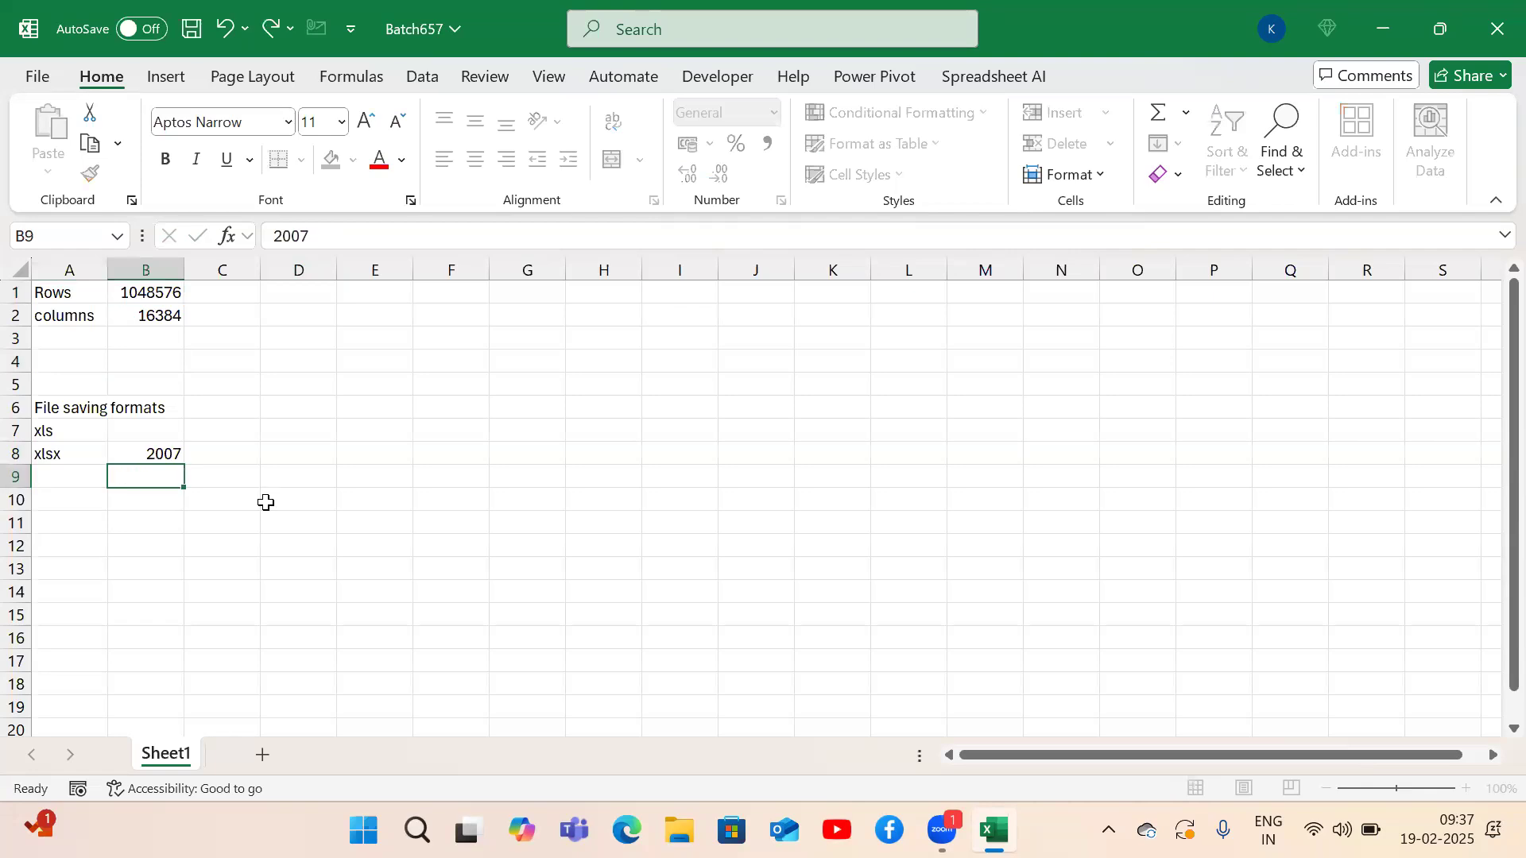
Complete the xlsx year as 2007 and enter xlsm in the next row.
key(Left)
key(Up)
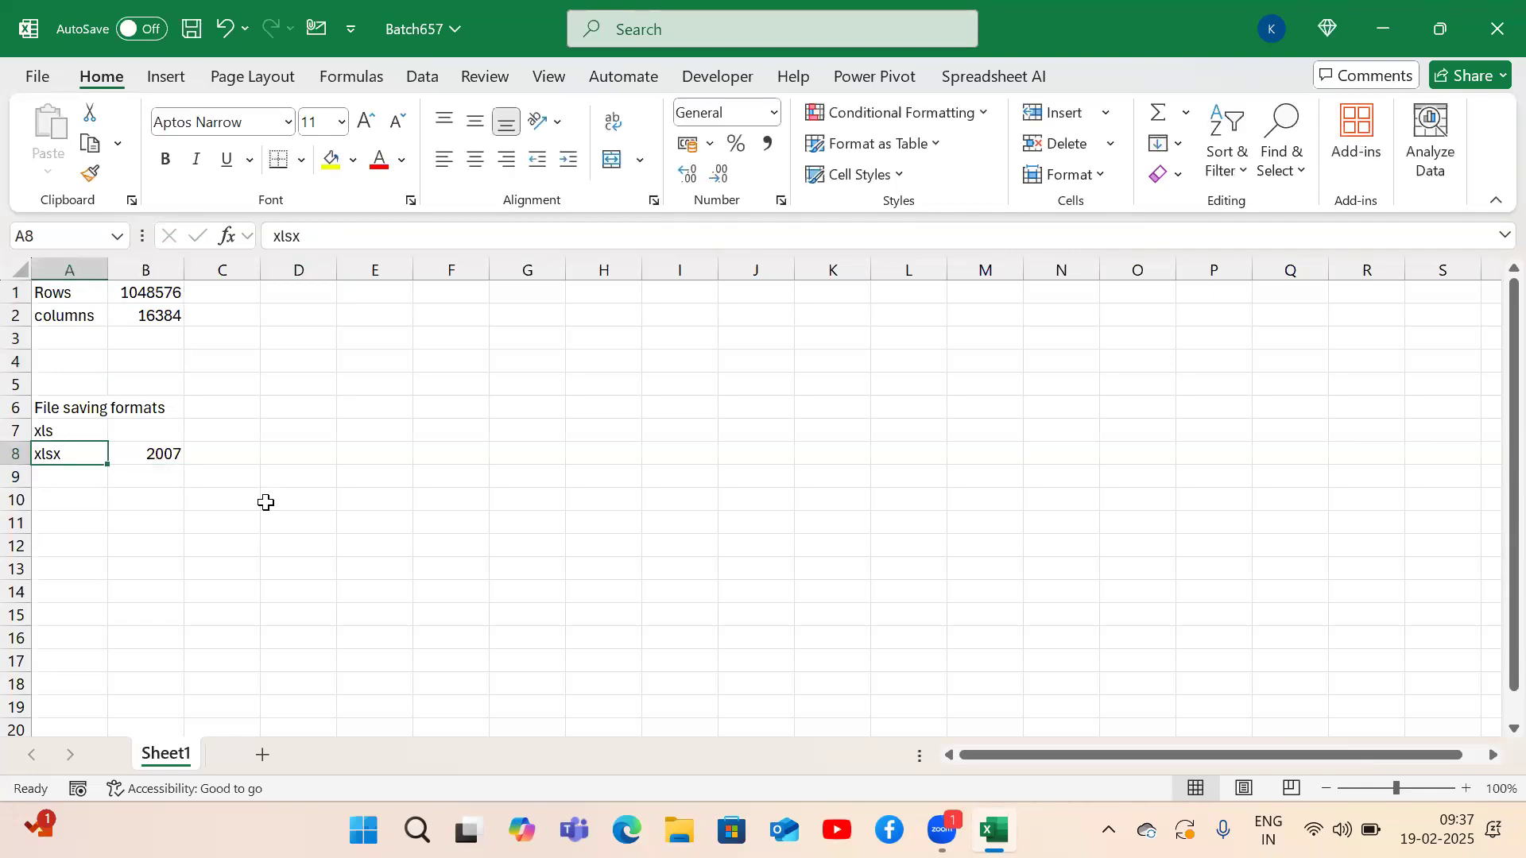
key(Down)
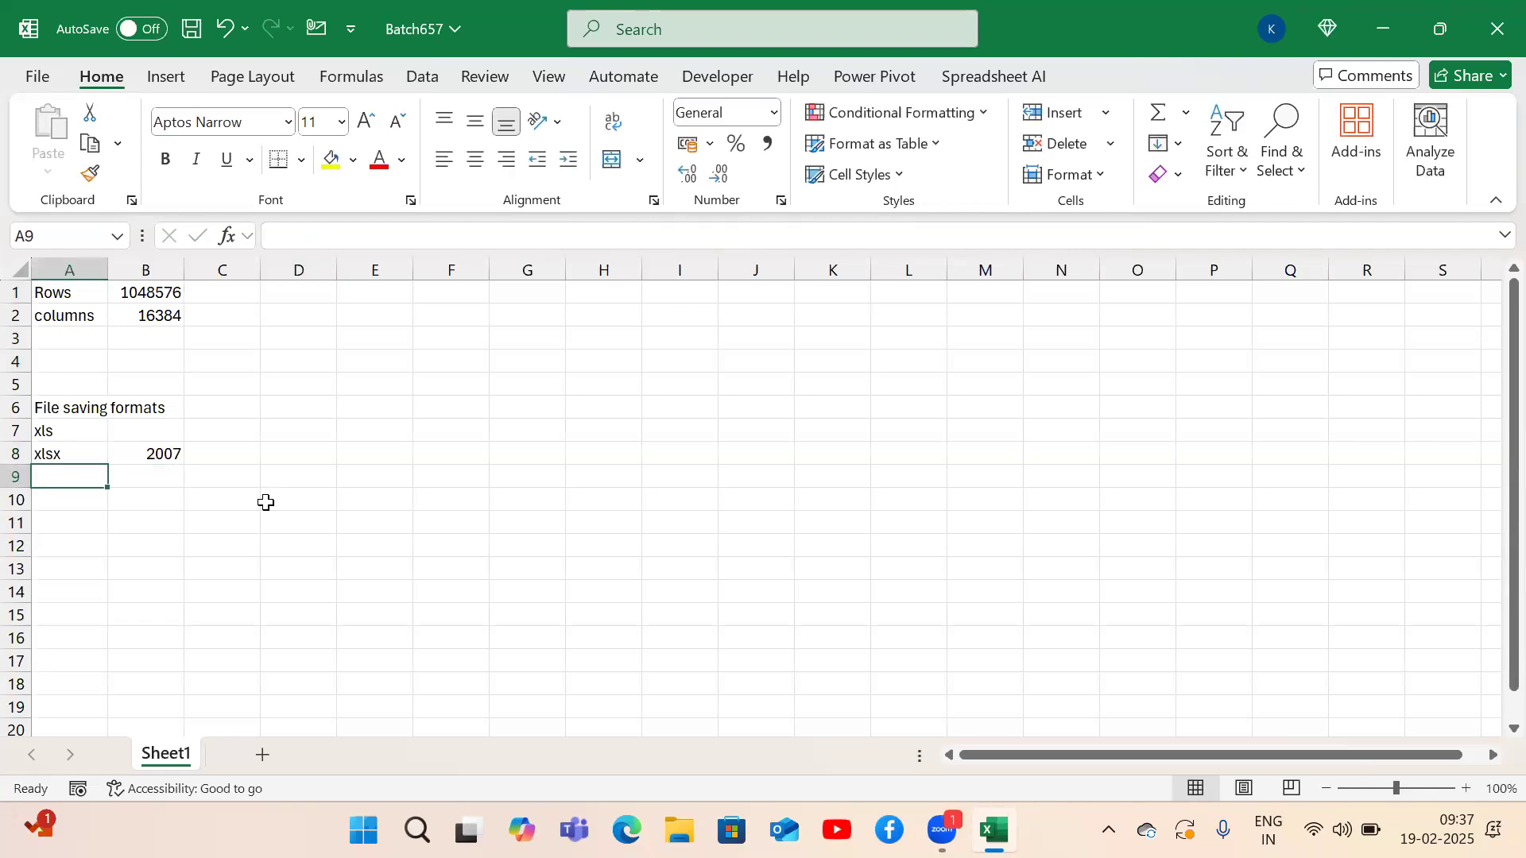
text(xlsm)
key(ctrl+Return)
Describe xlsm as 'macro enabled file', fixing the 'enabless' typo in the formula bar.
key(Right)
text(mac)
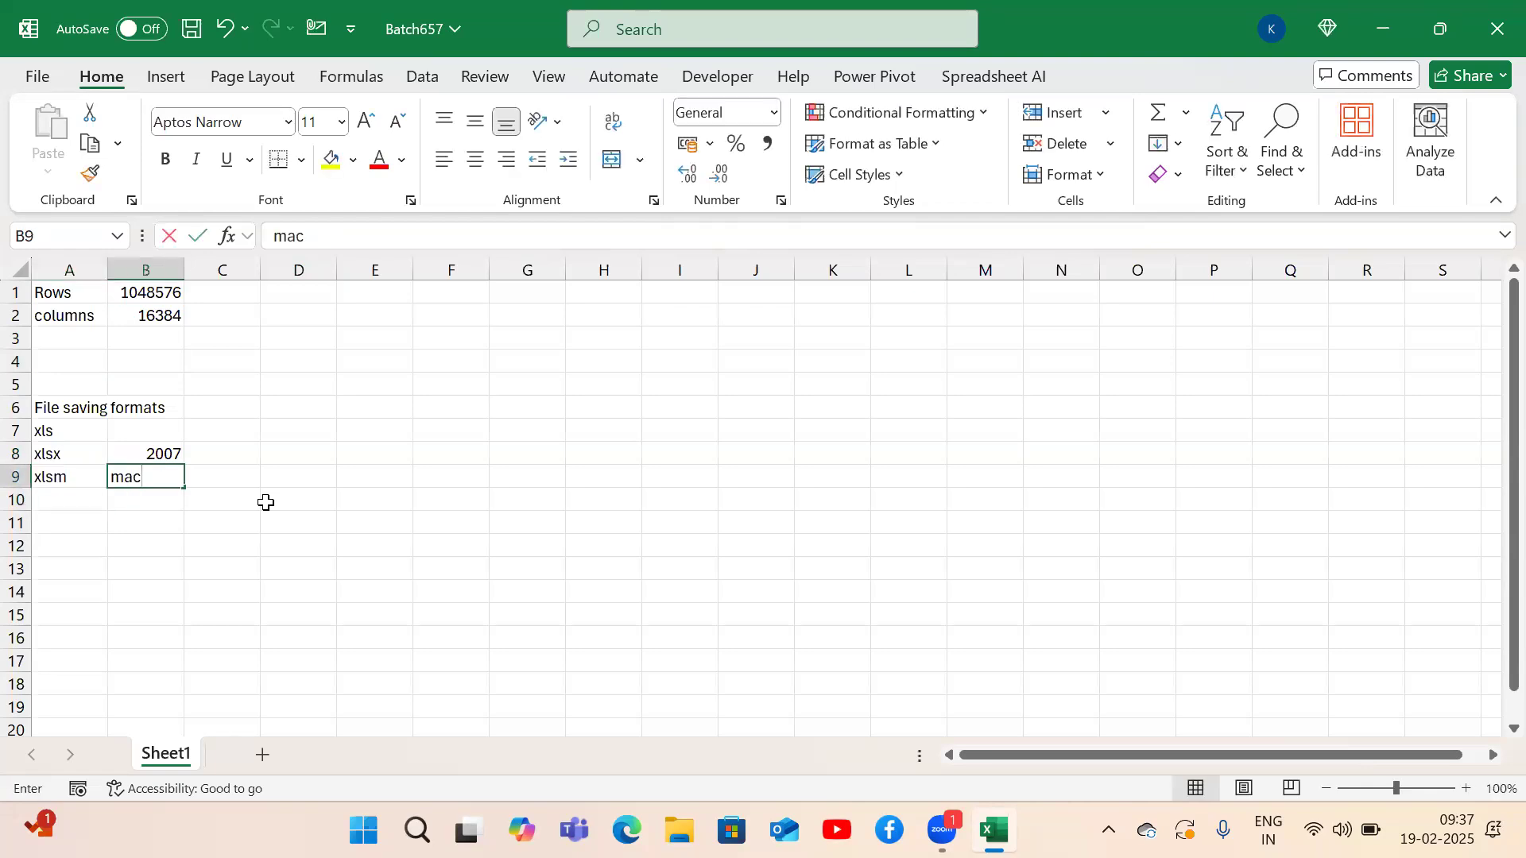
text(ro enabless file)
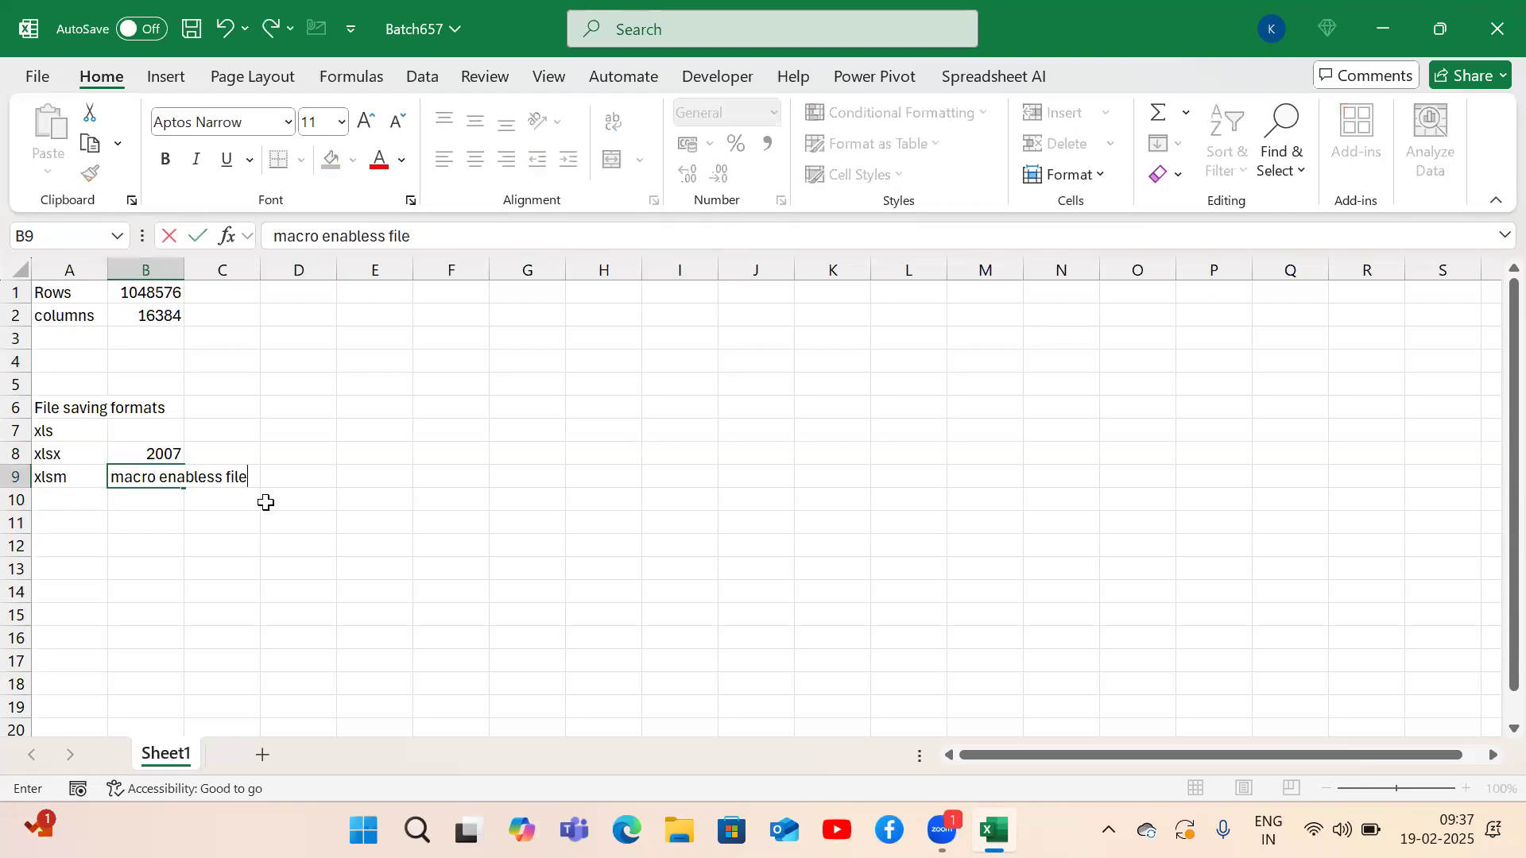
key(Return)
key(Up)
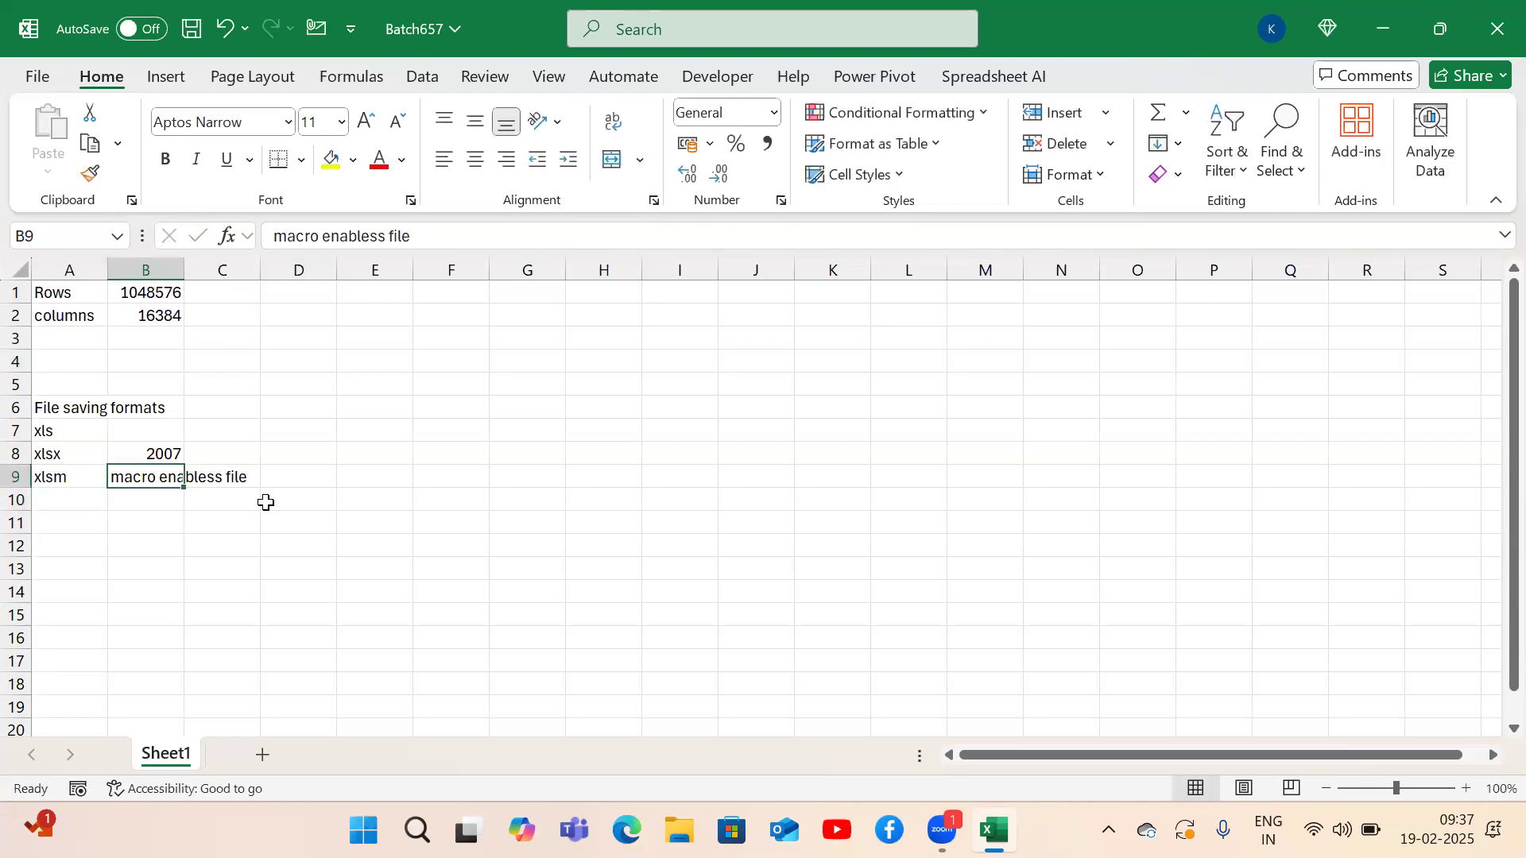
click(384, 236)
key(BackSpace)
key(BackSpace)
text(d)
key(Return)
key(Up)
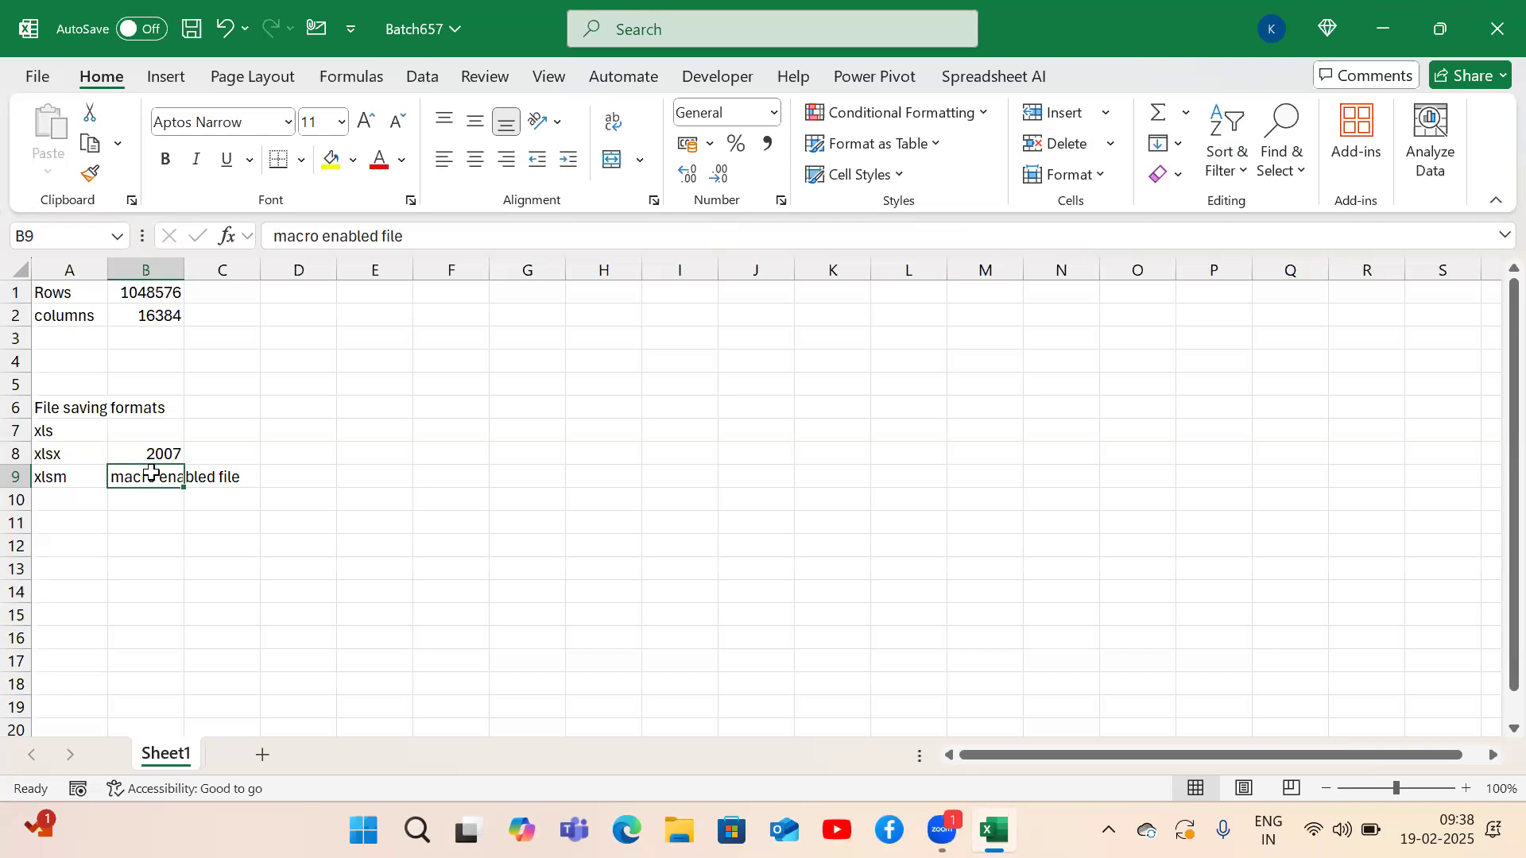
Add xlsb in the next row with the description 'binary file'.
key(Return)
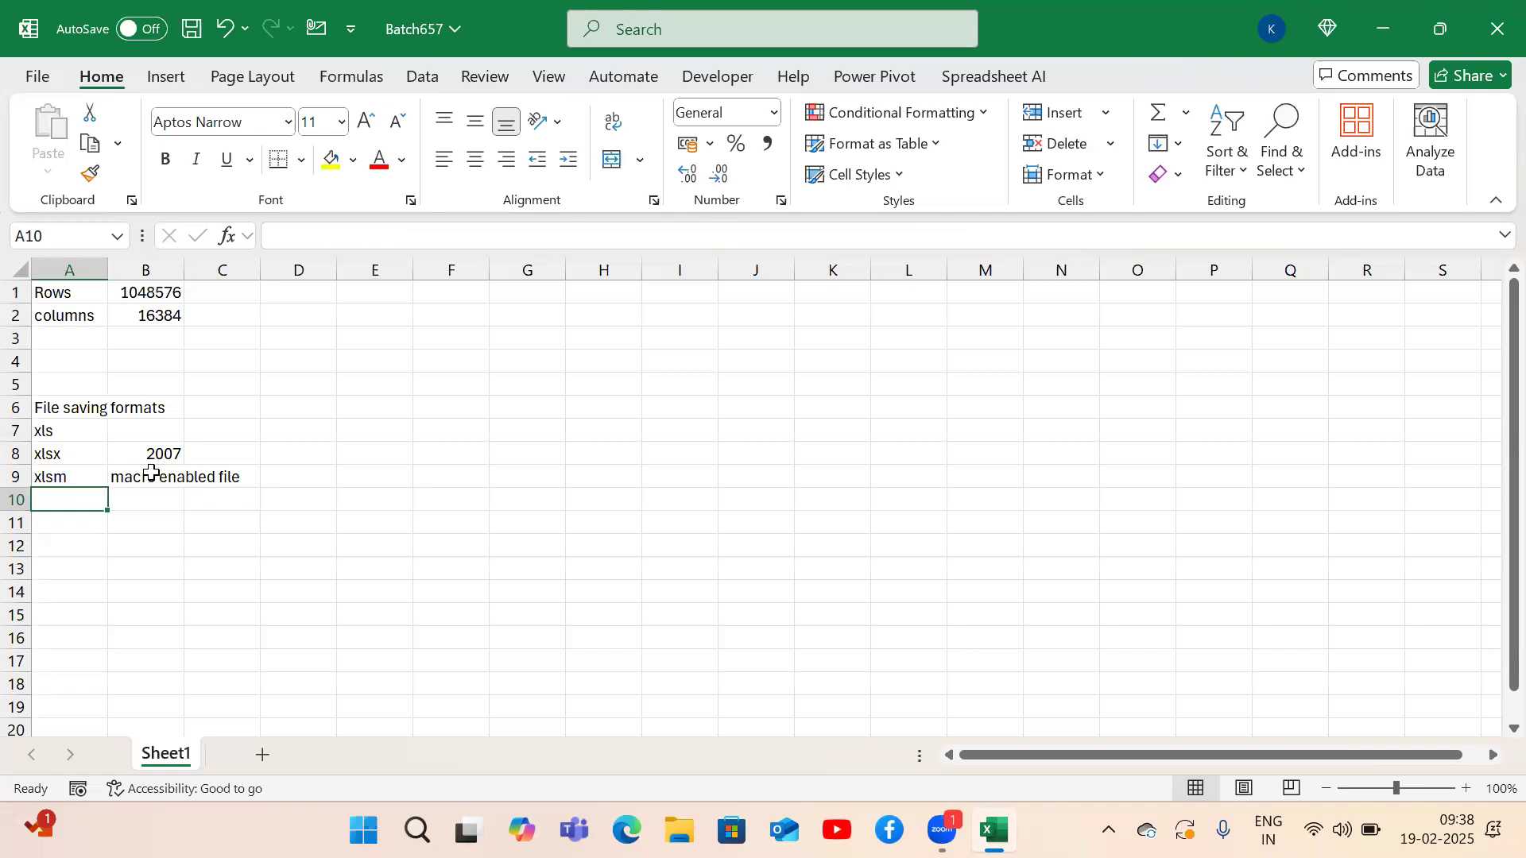
text(xlsb)
key(Return)
key(Up)
key(Right)
text(binary file)
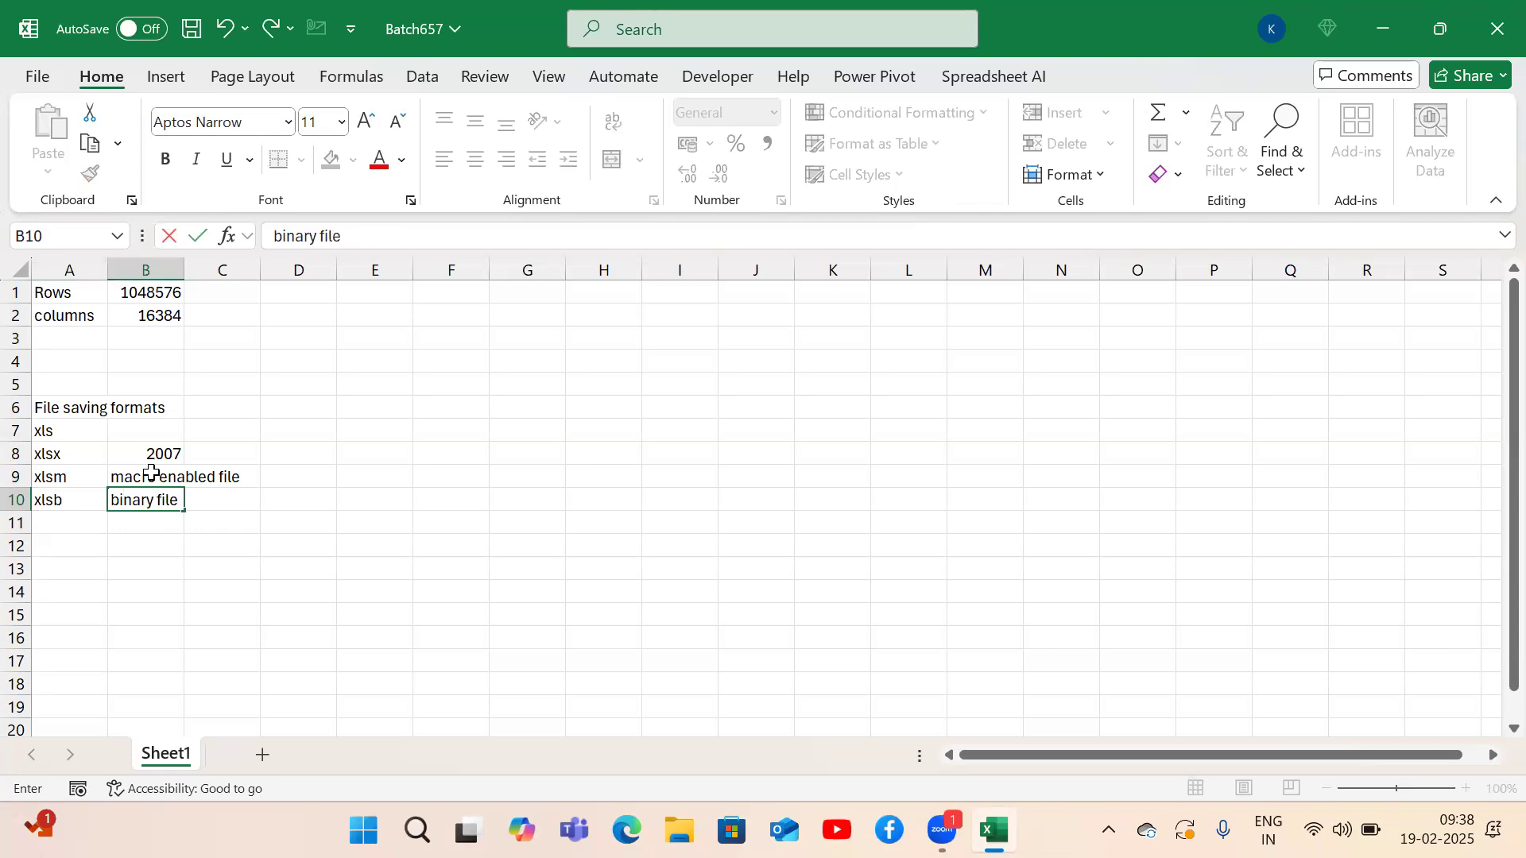
key(Return)
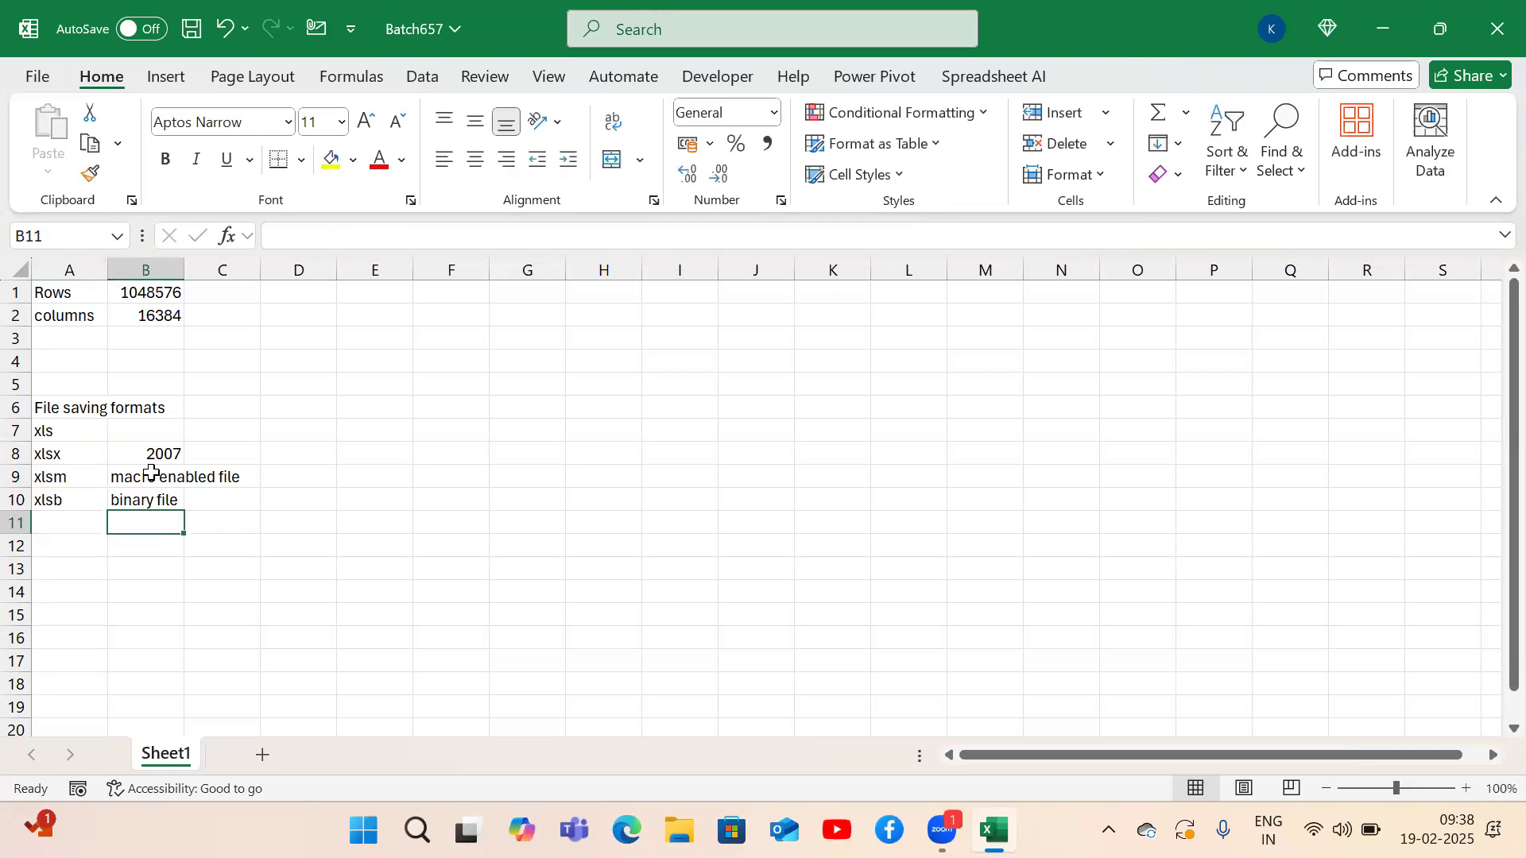
Select both cells of the xlsx row.
key(Up)
key(Up)
key(Up)
key(Left)
key(shift+Right)
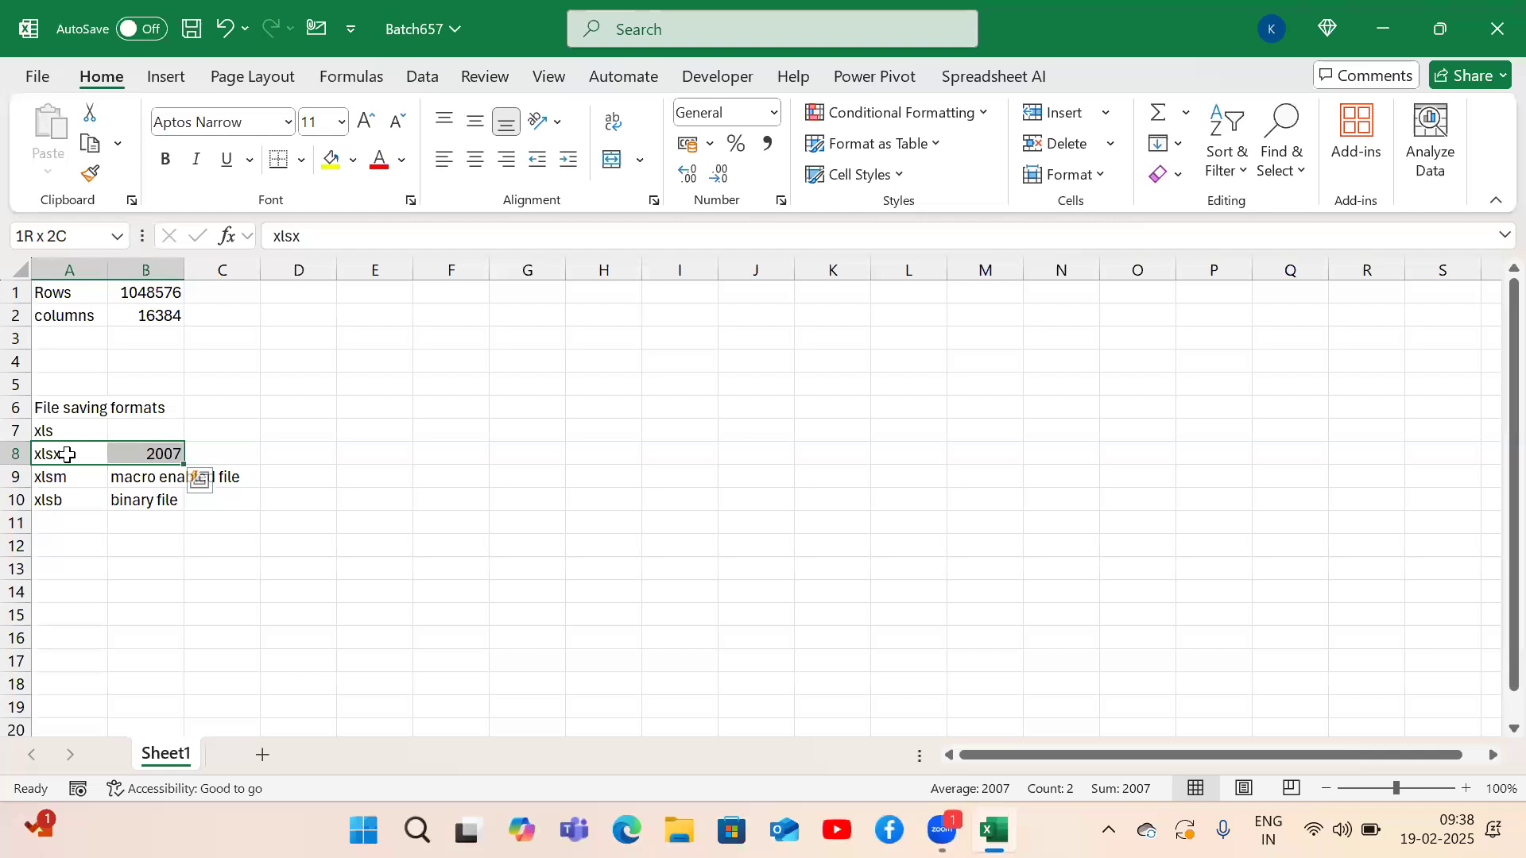
key(Down)
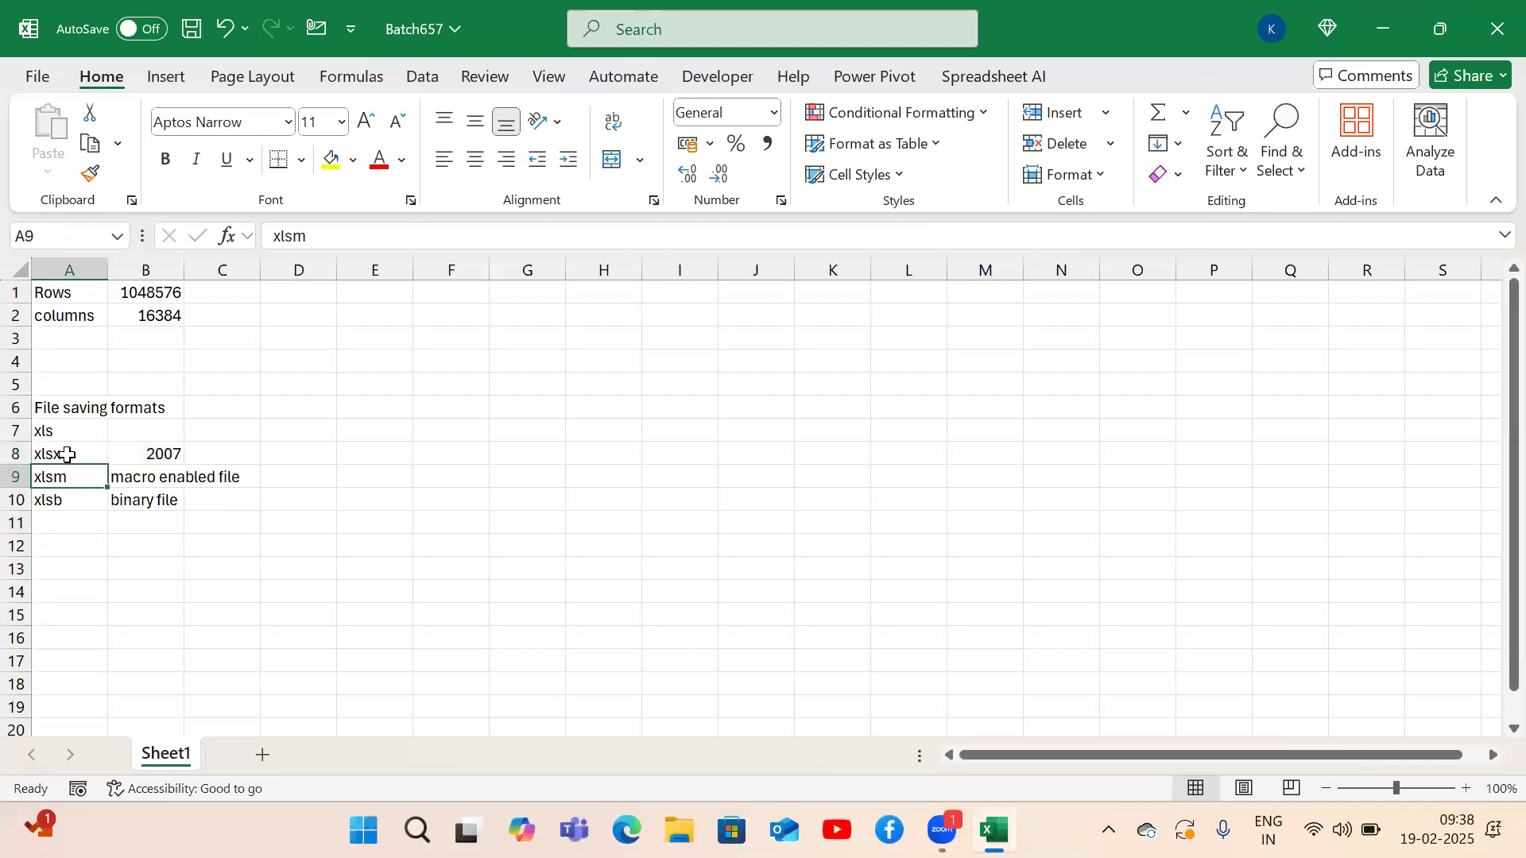
key(shift+Right)
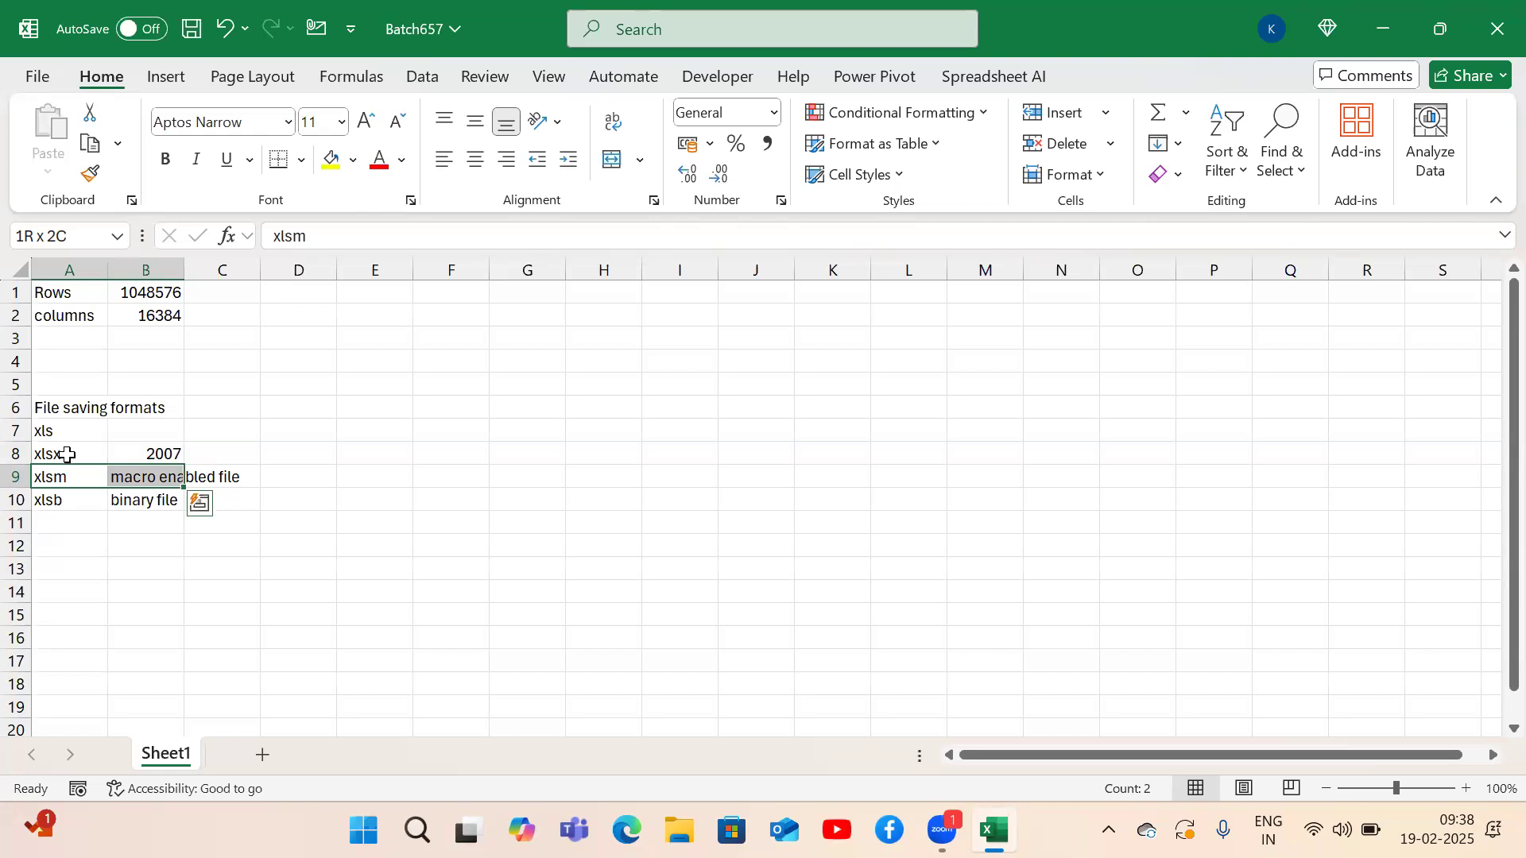
key(shift+Left)
key(shift+Right)
key(Down)
key(shift+Right)
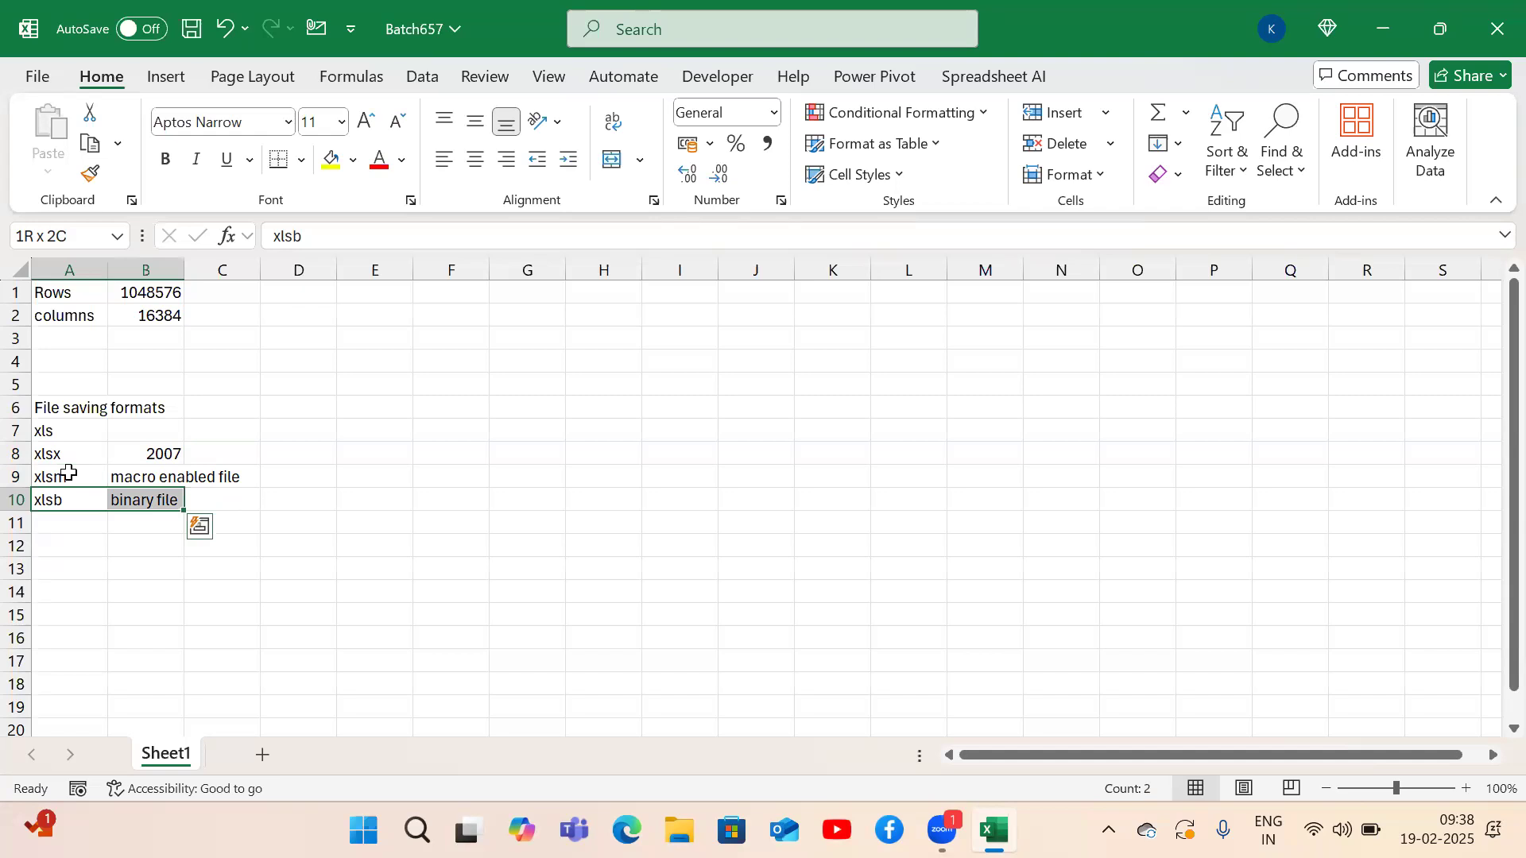
key(Right)
key(Right)
Enter file sizes 10KB in C10 and 8KB in D10 for xlsb.
text(10KB)
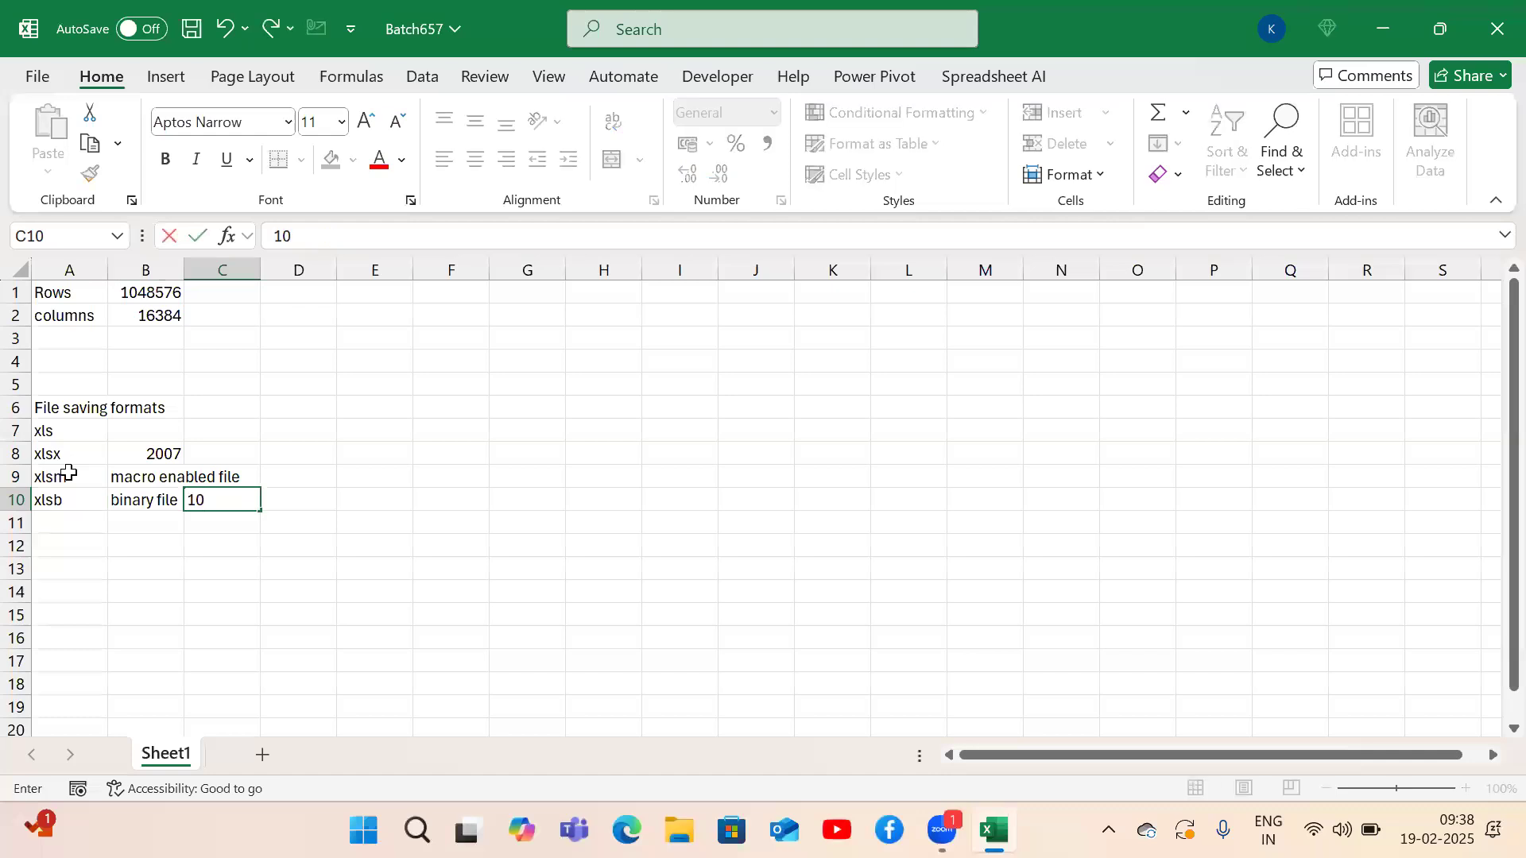
key(Return)
key(Up)
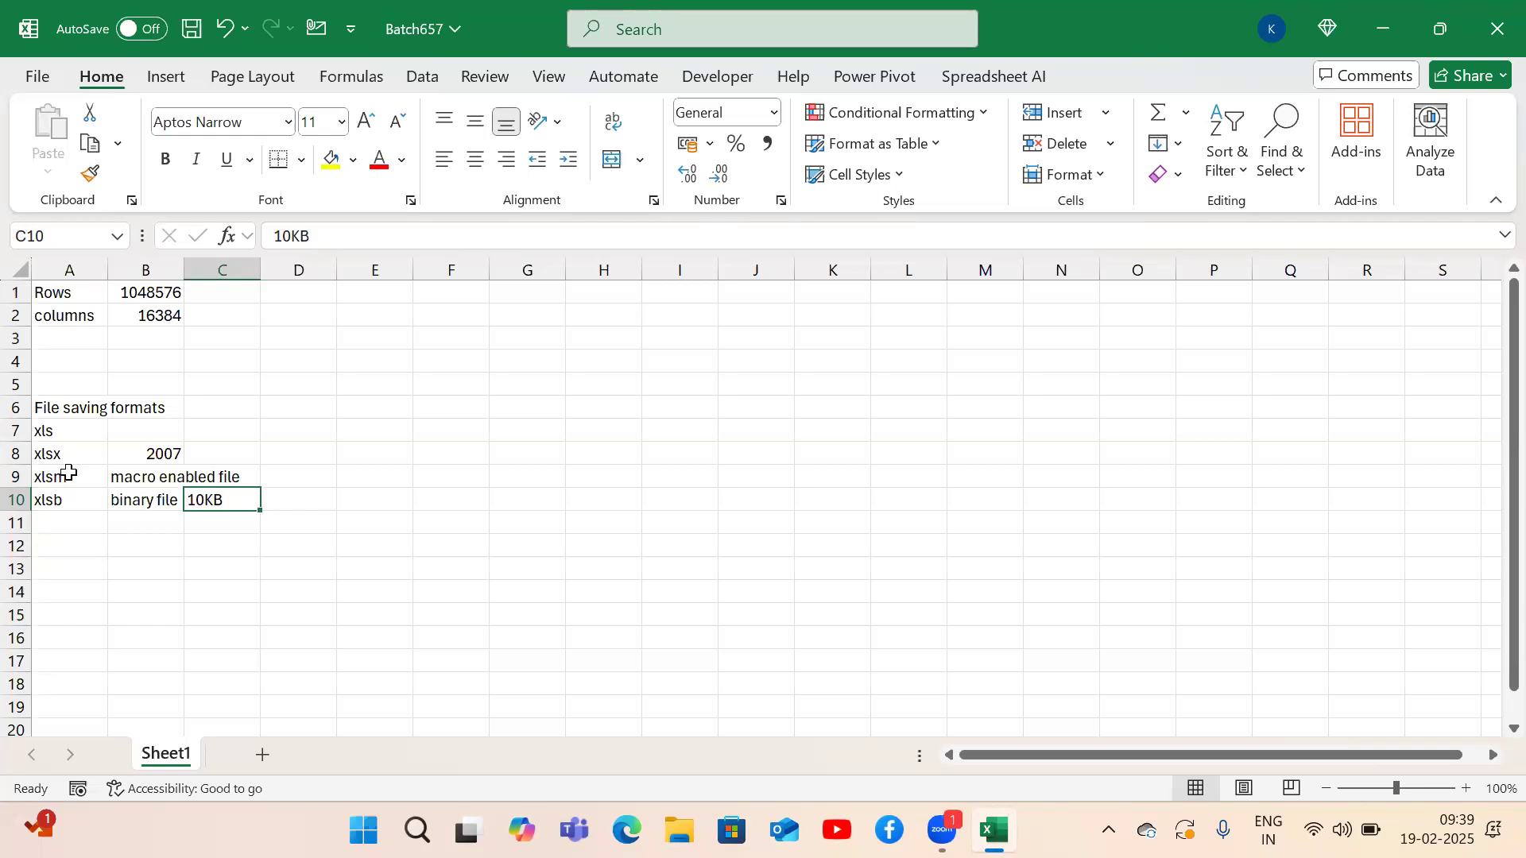
key(Right)
text(8KB)
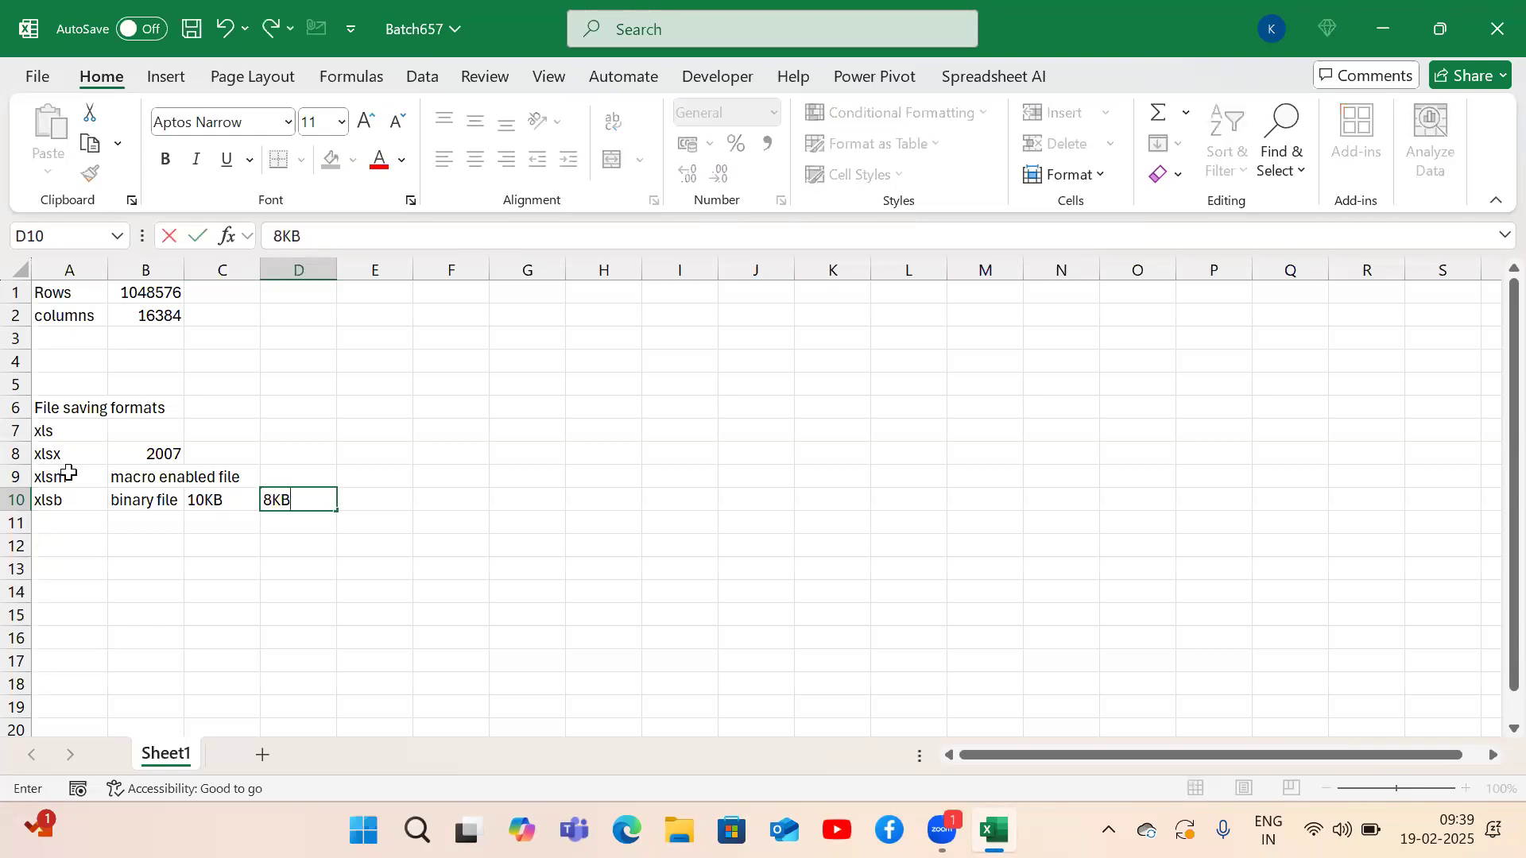
key(Return)
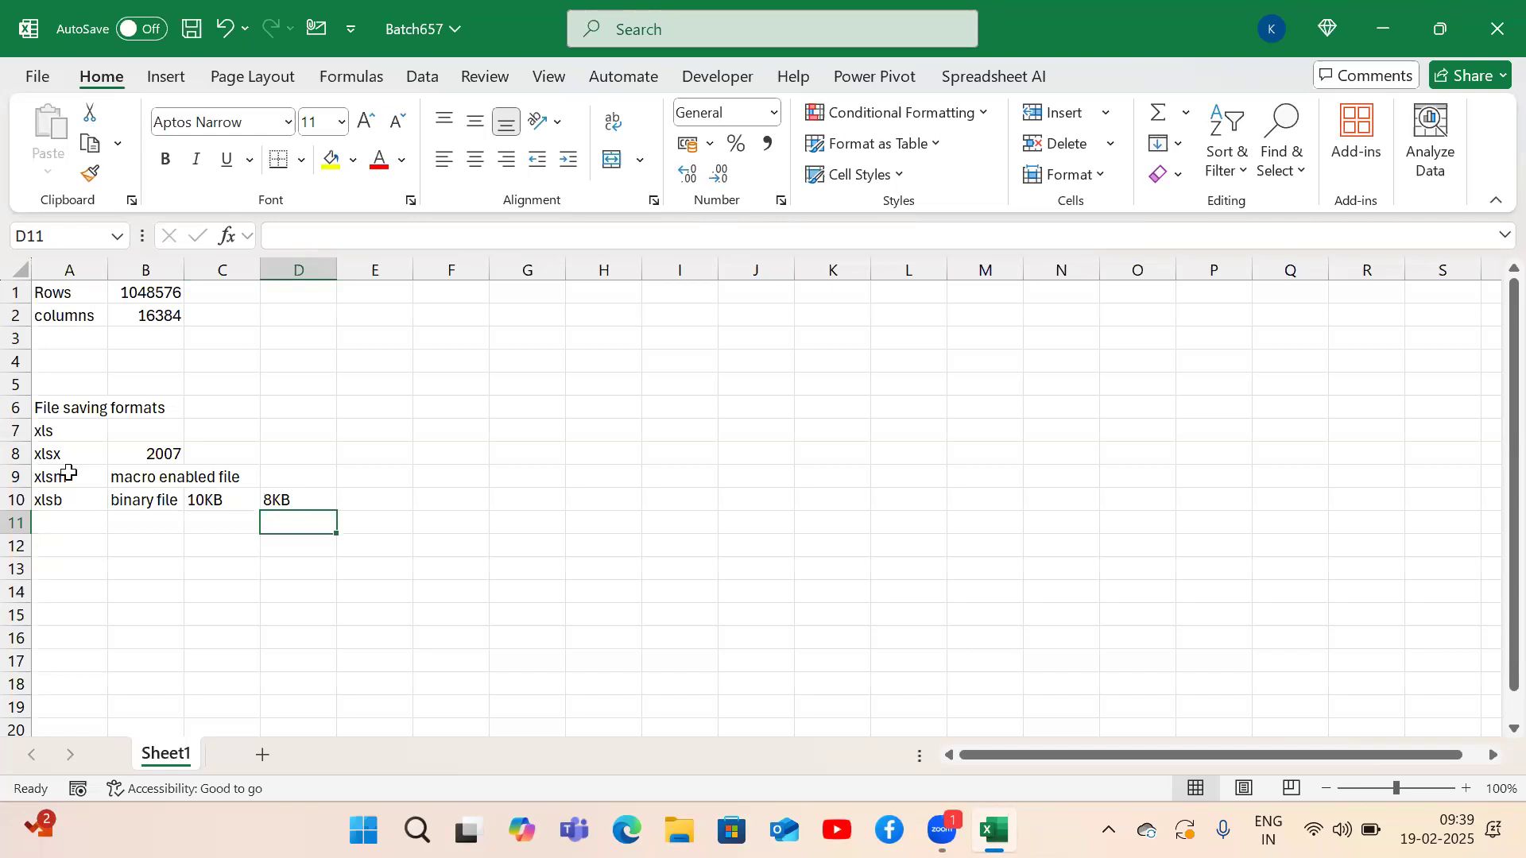
Review the xlsb row and move below the formats list.
key(Left)
key(Left)
key(Up)
key(Left)
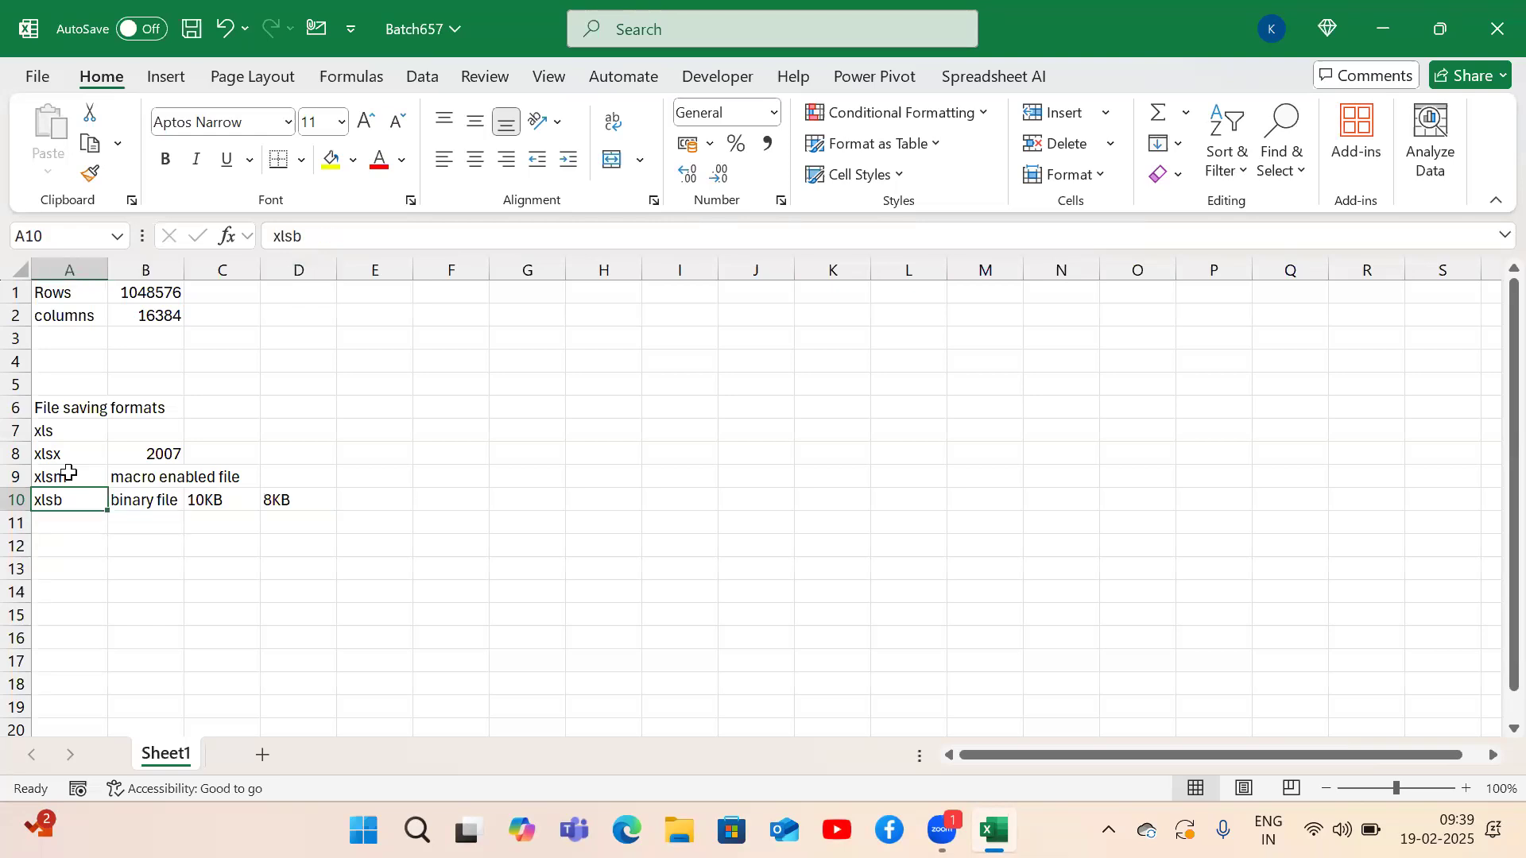
key(Right)
key(Left)
key(Up)
key(Up)
key(Up)
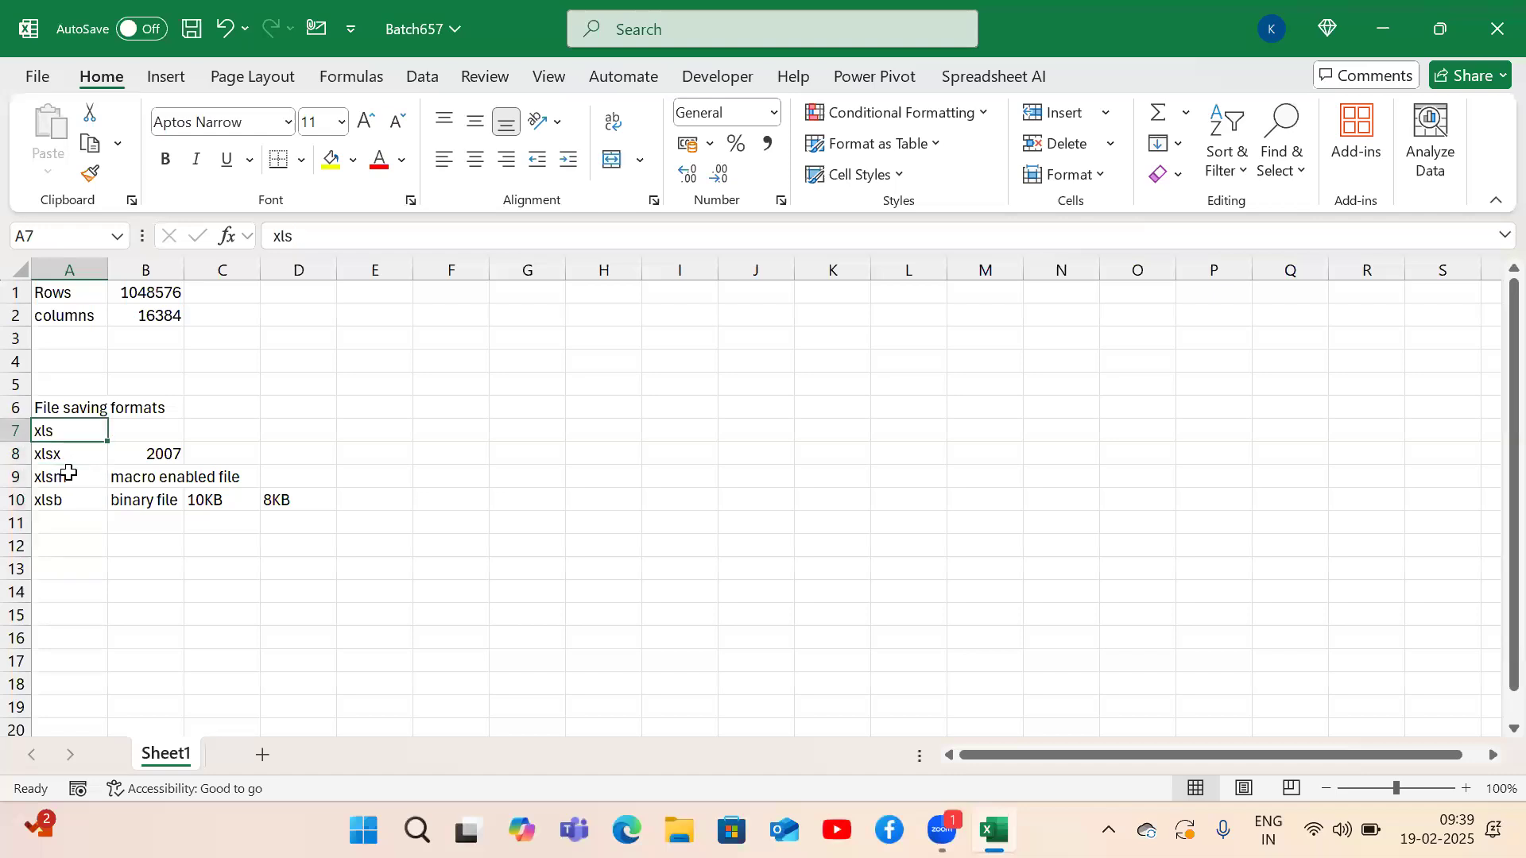
key(Down)
key(Down)
key(Down)
key(Down)
key(Down)
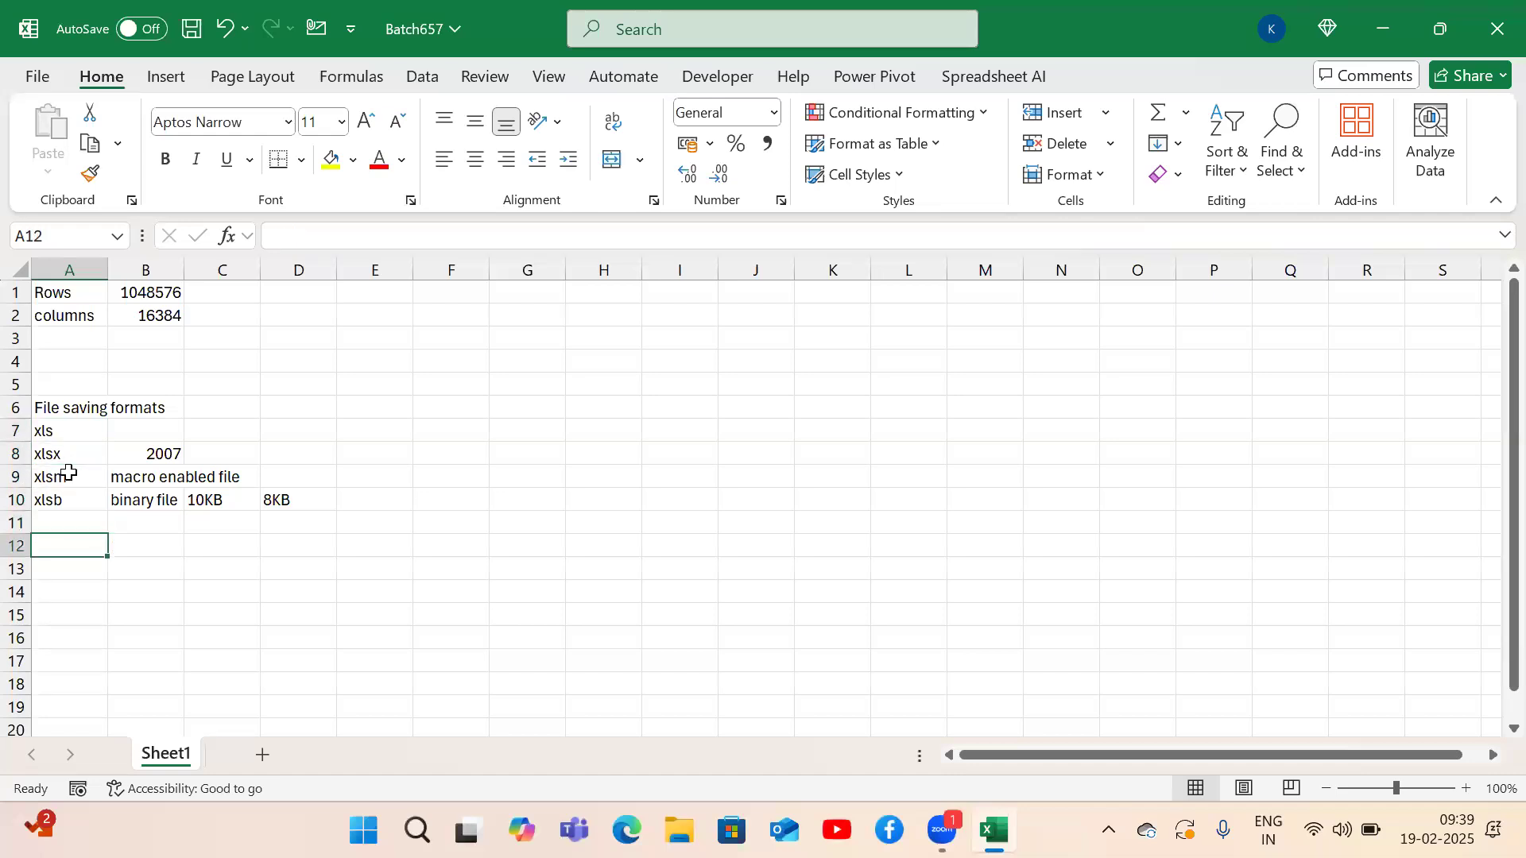
click(1292, 271)
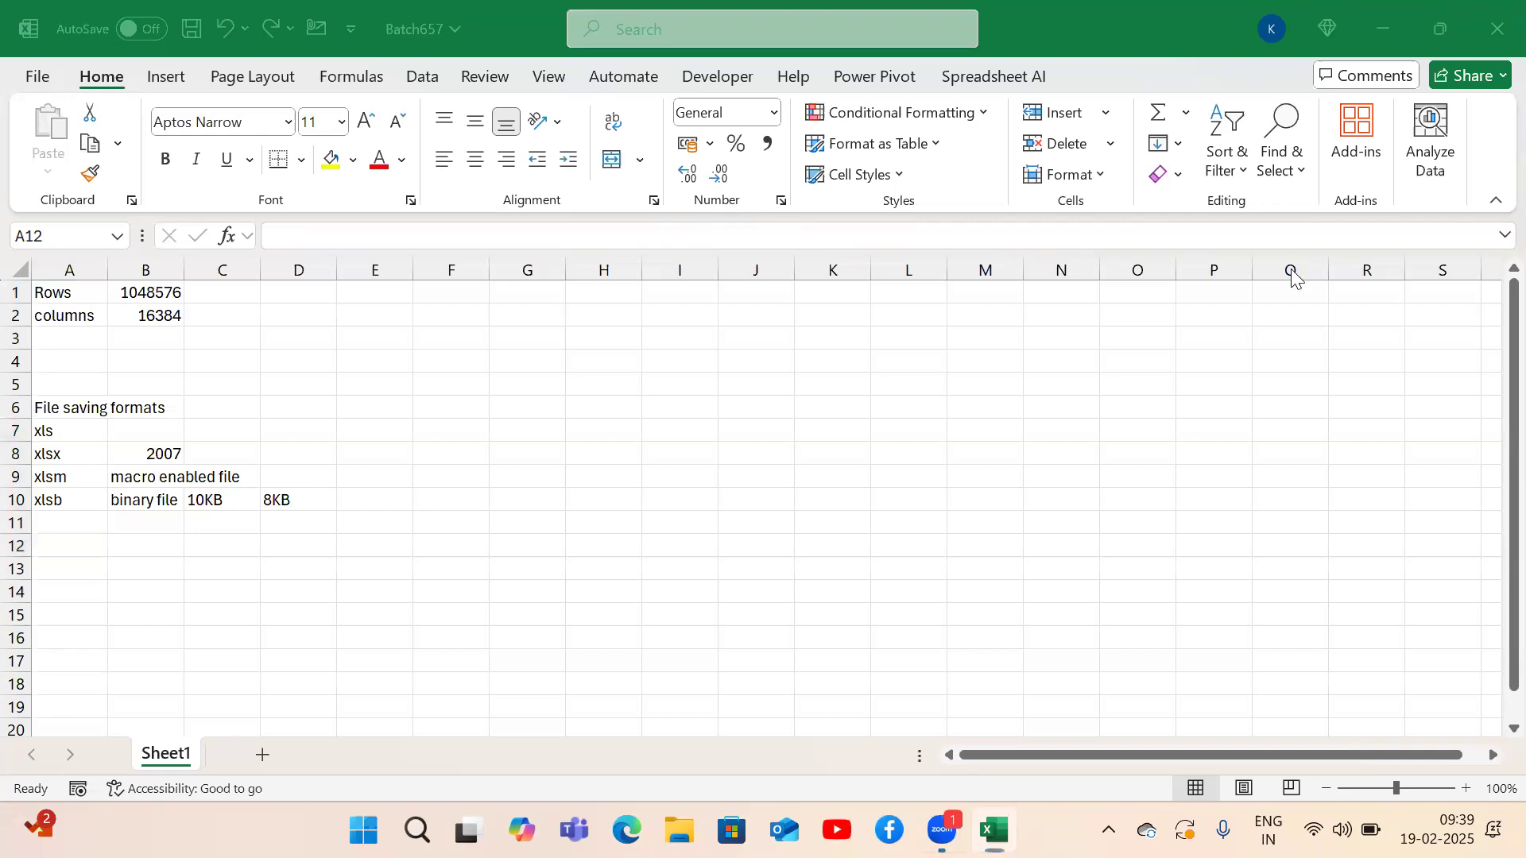
click(310, 571)
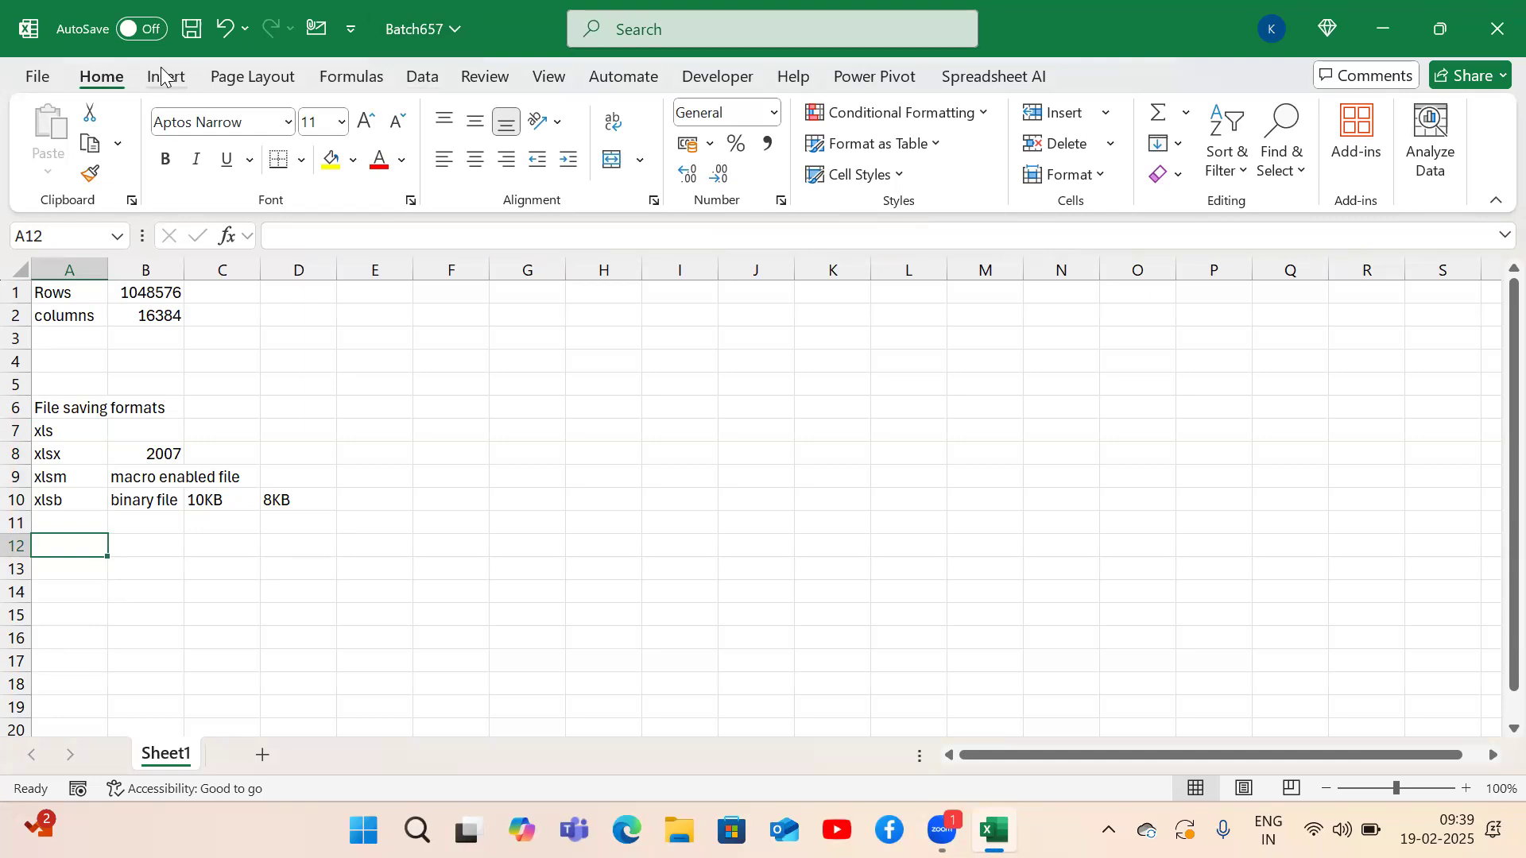
click(161, 76)
scroll(334, 77, down, 2)
click(418, 80)
click(94, 83)
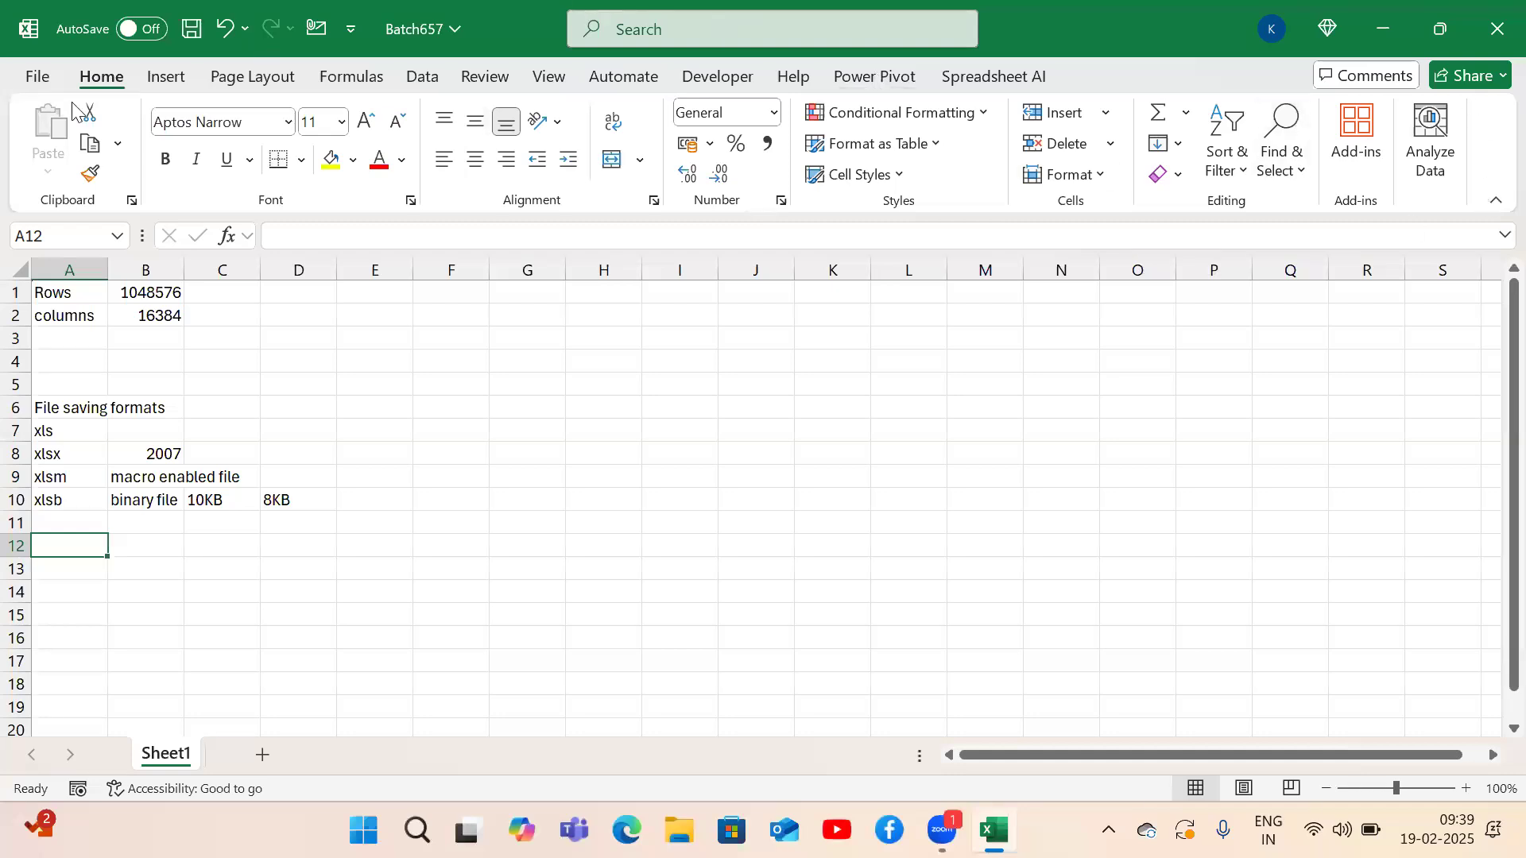
click(166, 76)
click(252, 76)
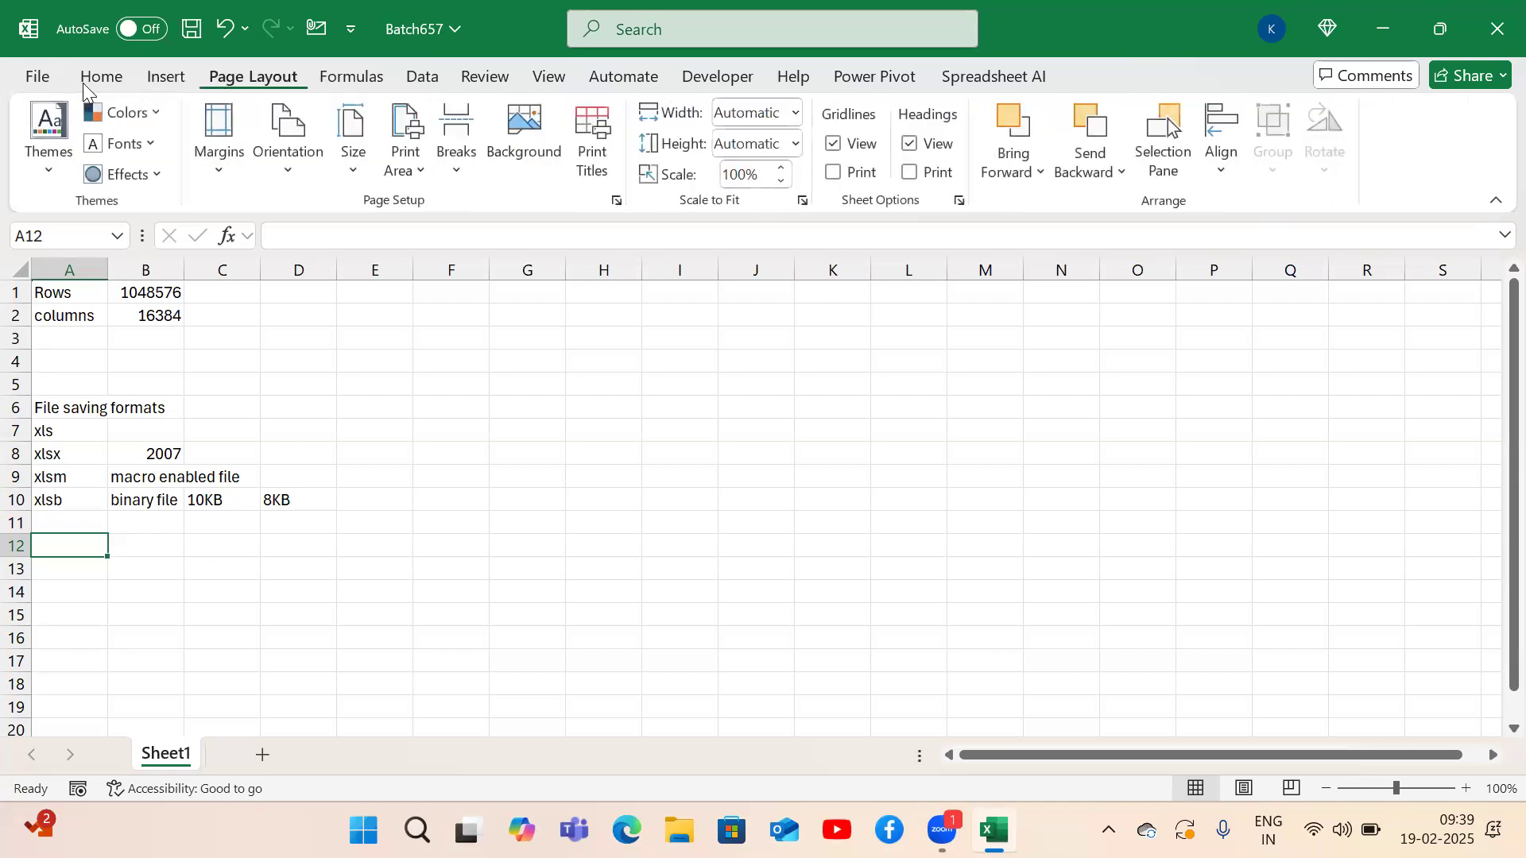
click(85, 79)
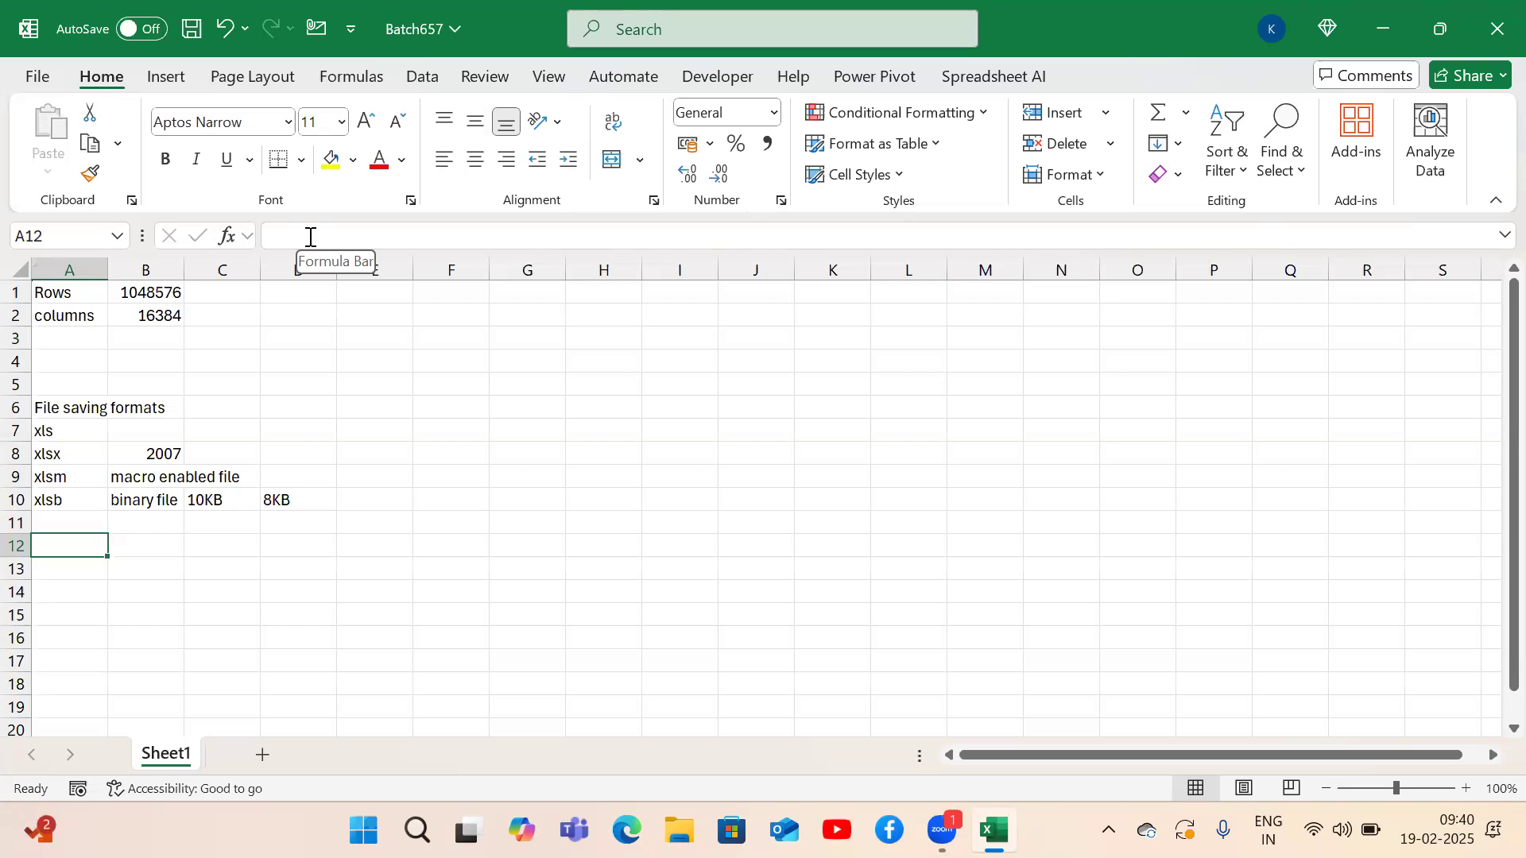
Type the 'Application Model' heading in cell A14.
click(115, 590)
key(Left)
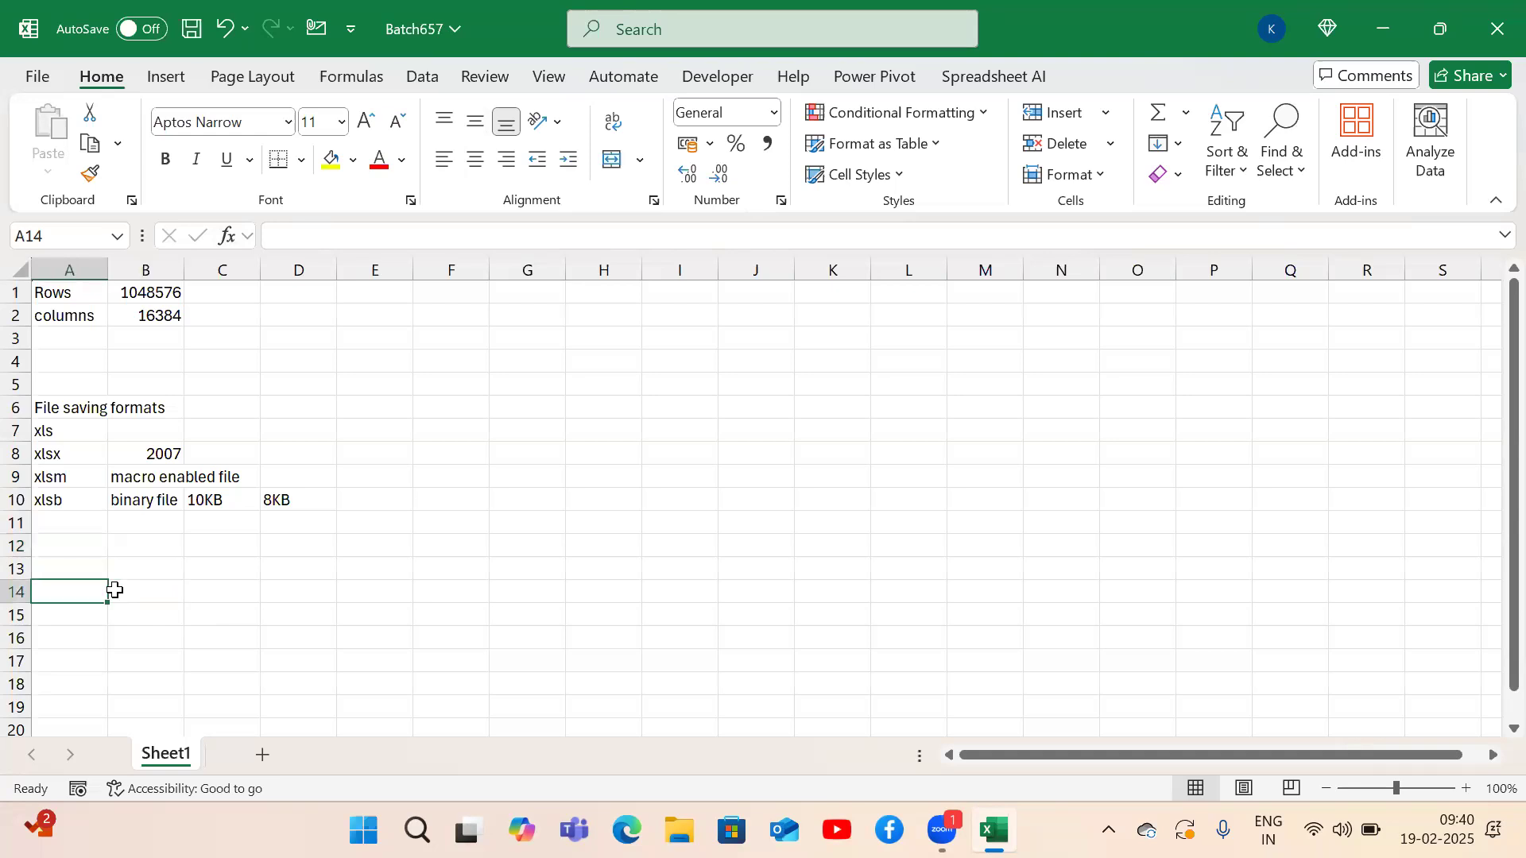
text(Application Model)
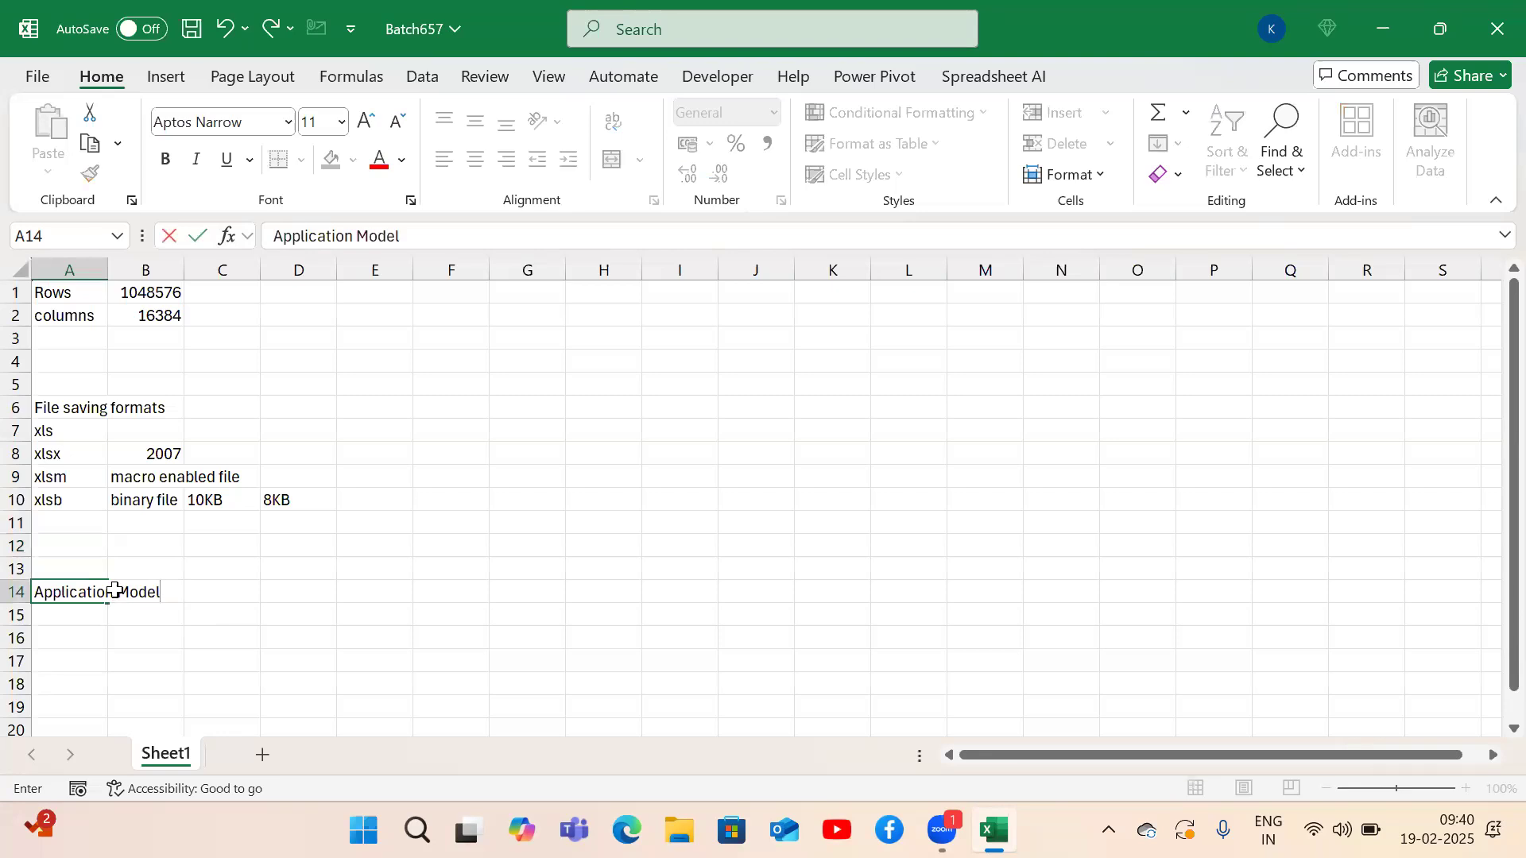
key(Return)
key(Down)
key(Down)
key(Down)
key(Up)
key(Up)
key(Up)
key(Up)
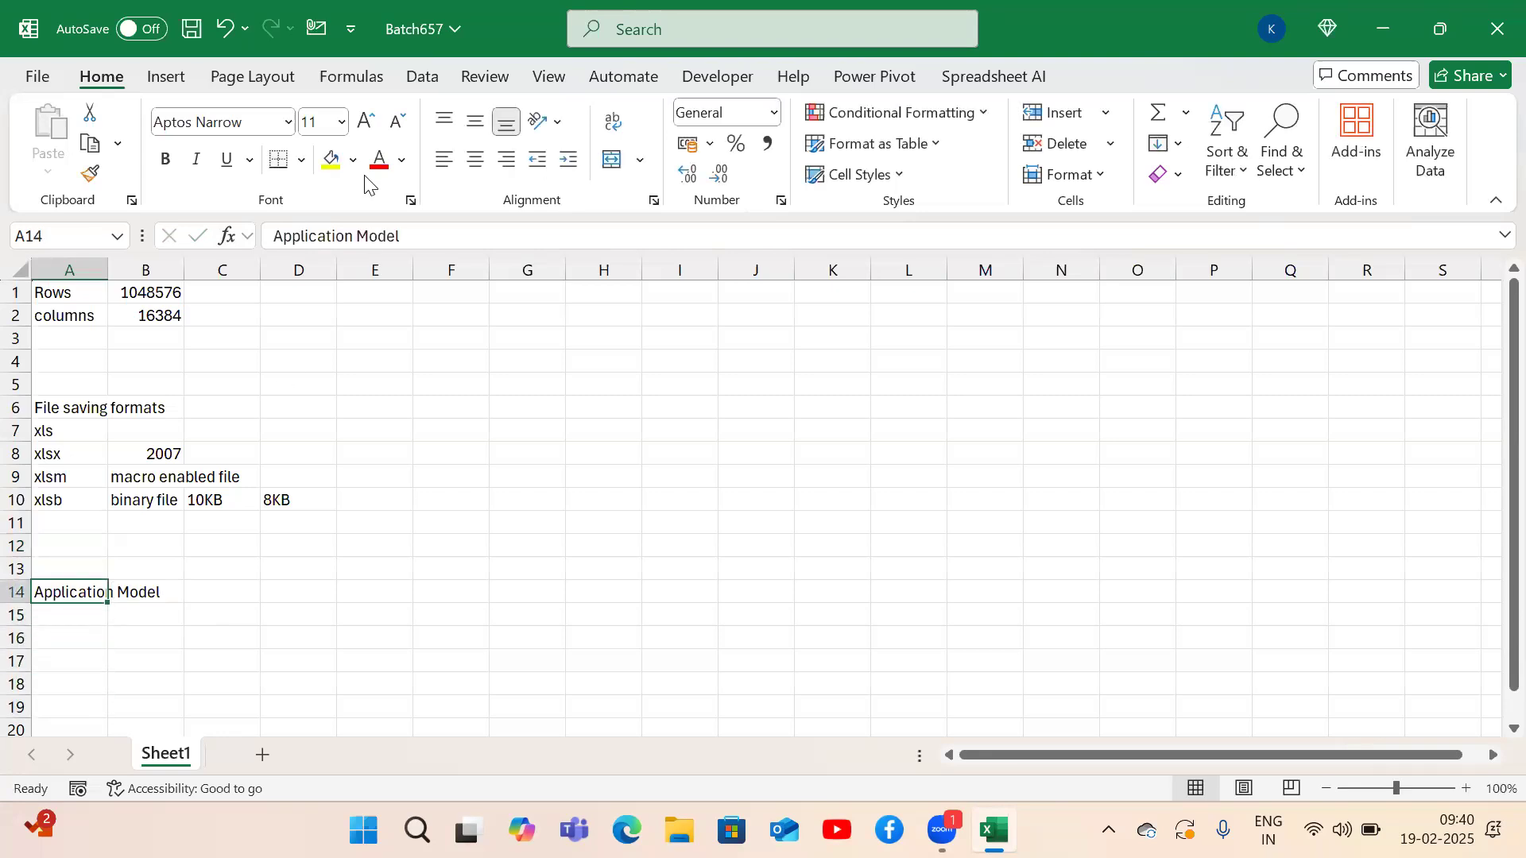
Make 'Application Model' and 'File saving formats' bold and one point larger.
click(165, 159)
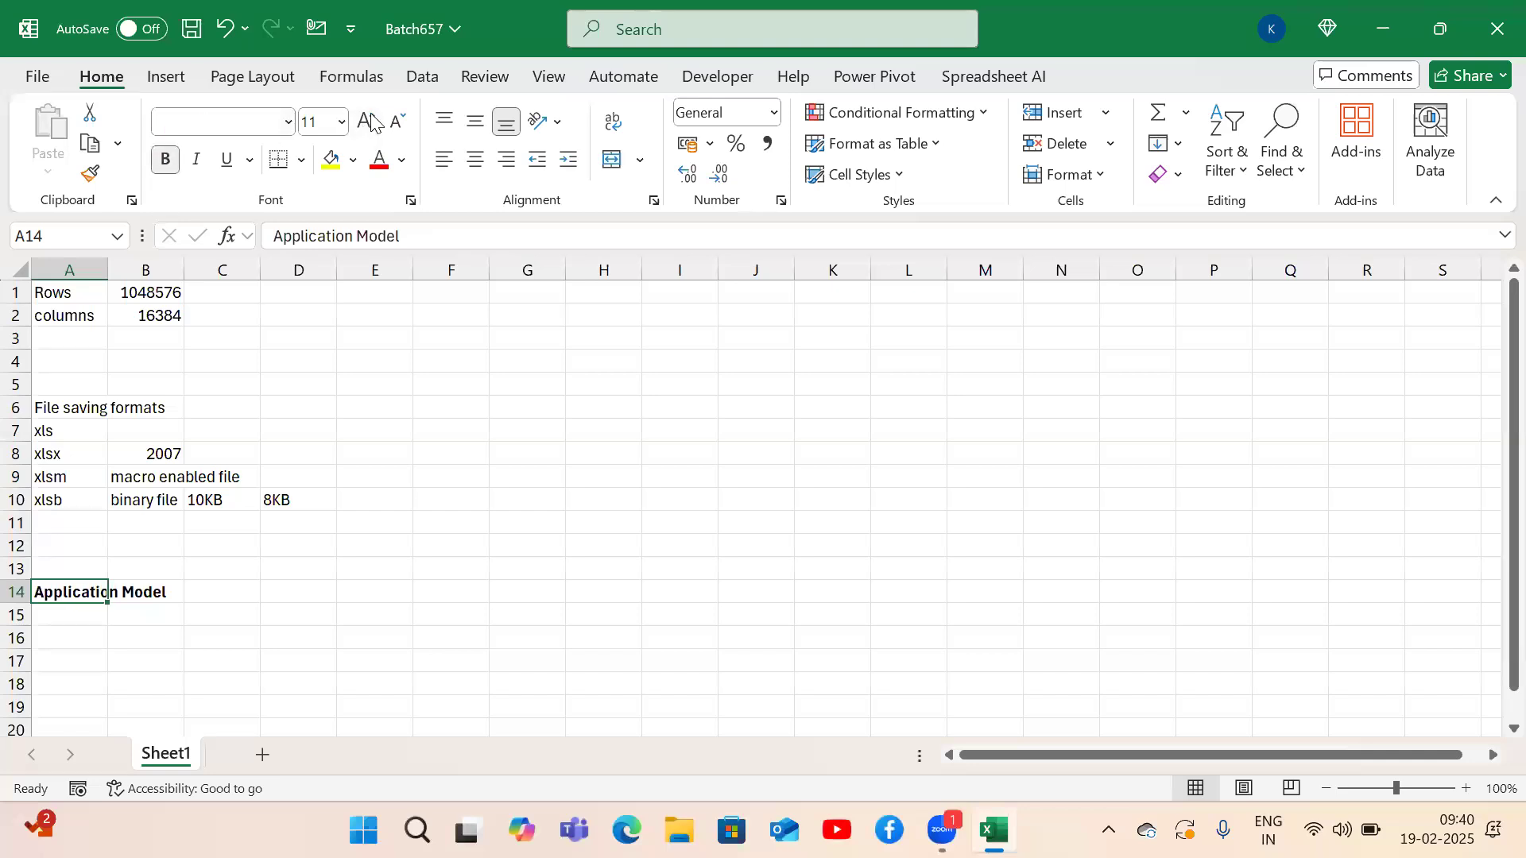
click(365, 121)
click(80, 415)
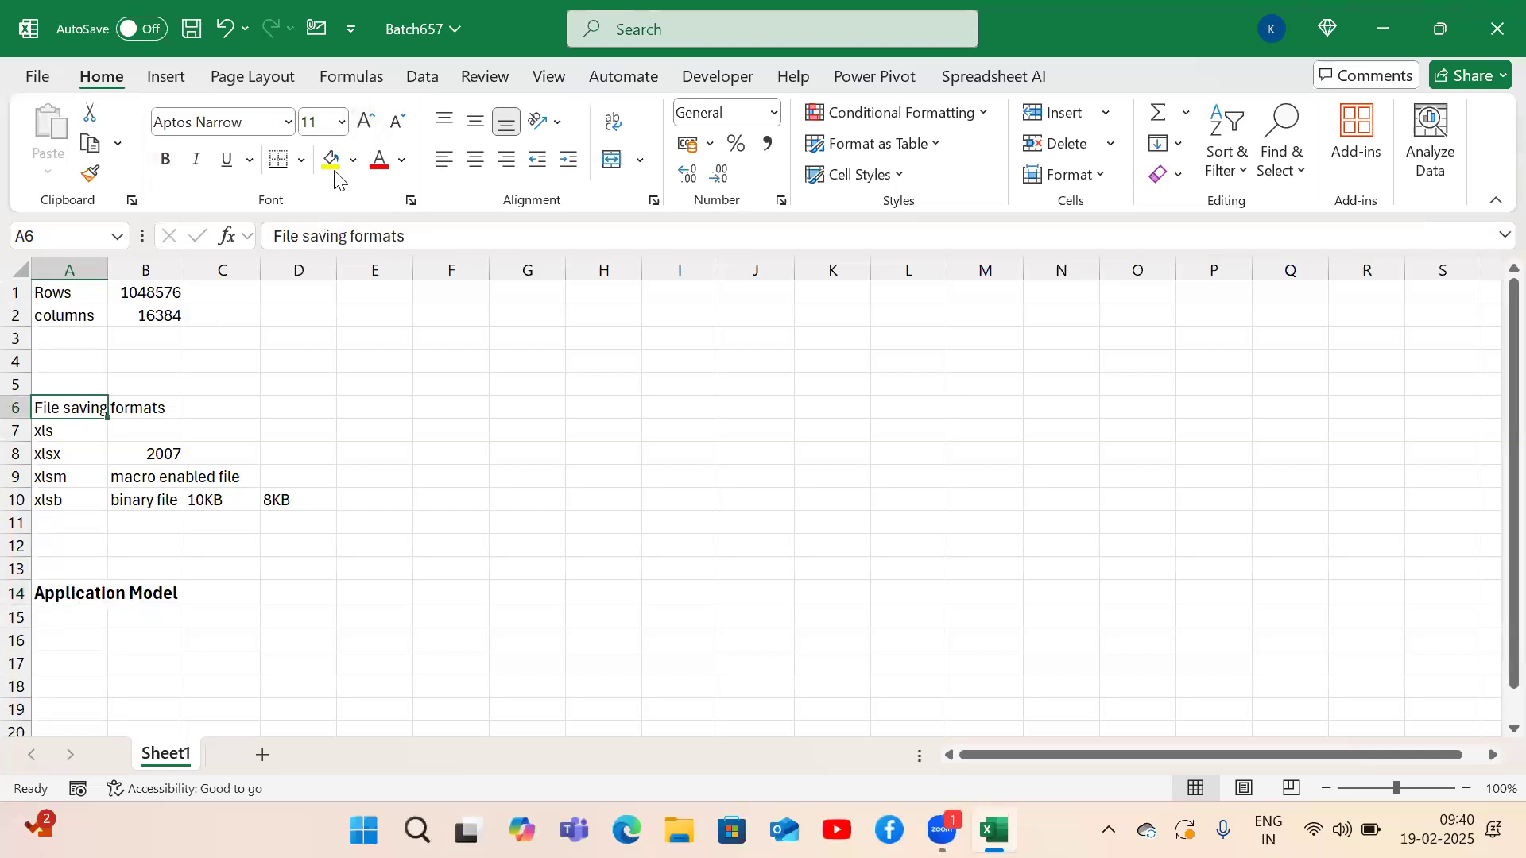
click(165, 159)
click(366, 120)
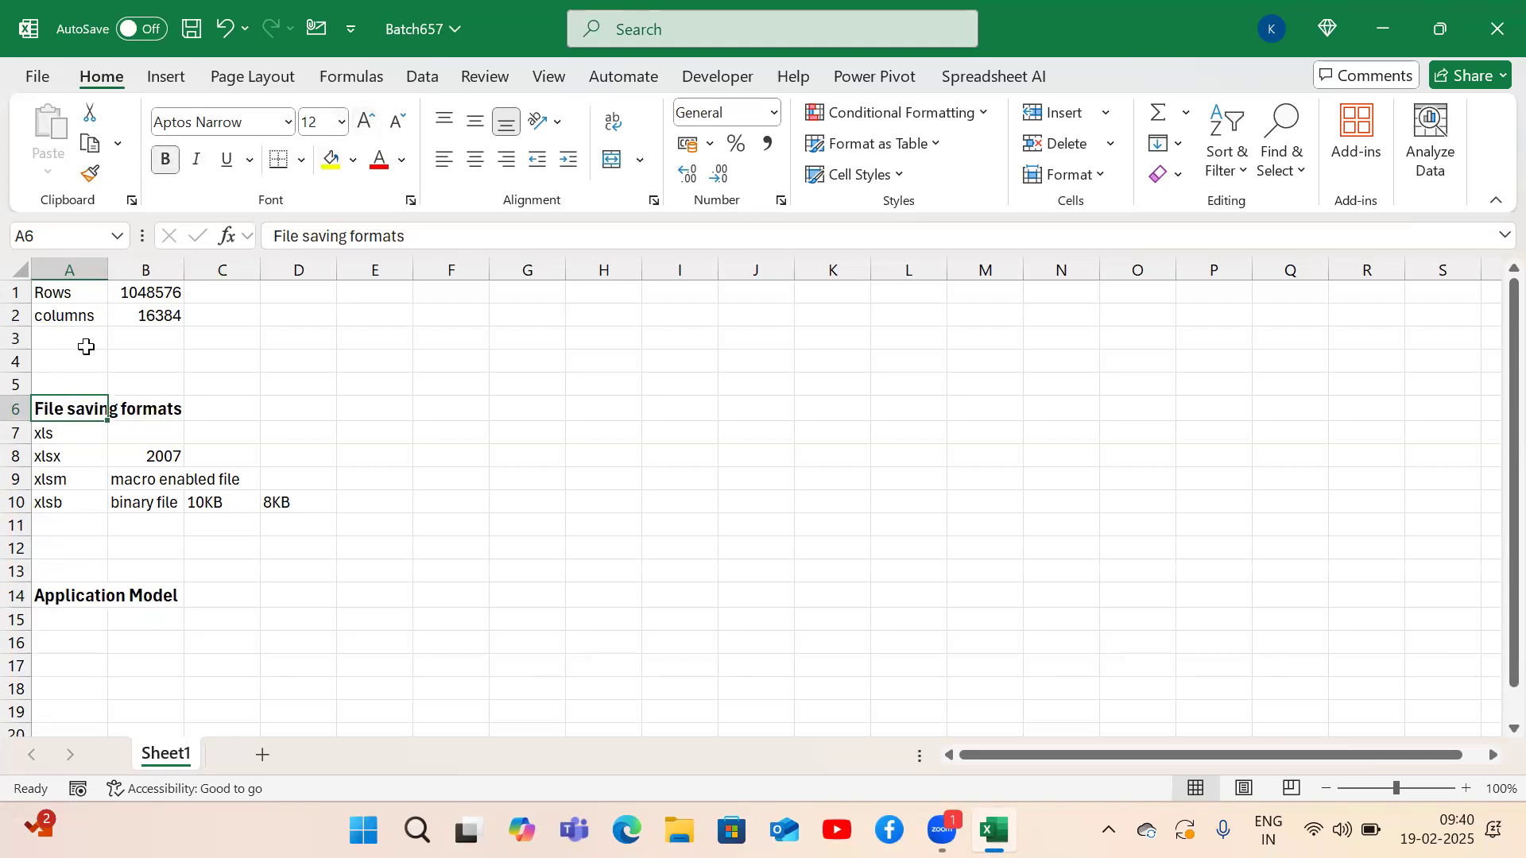
key(Down)
key(Down)
key(Down)
key(Down)
key(Down)
key(Down)
key(Down)
key(Down)
key(Down)
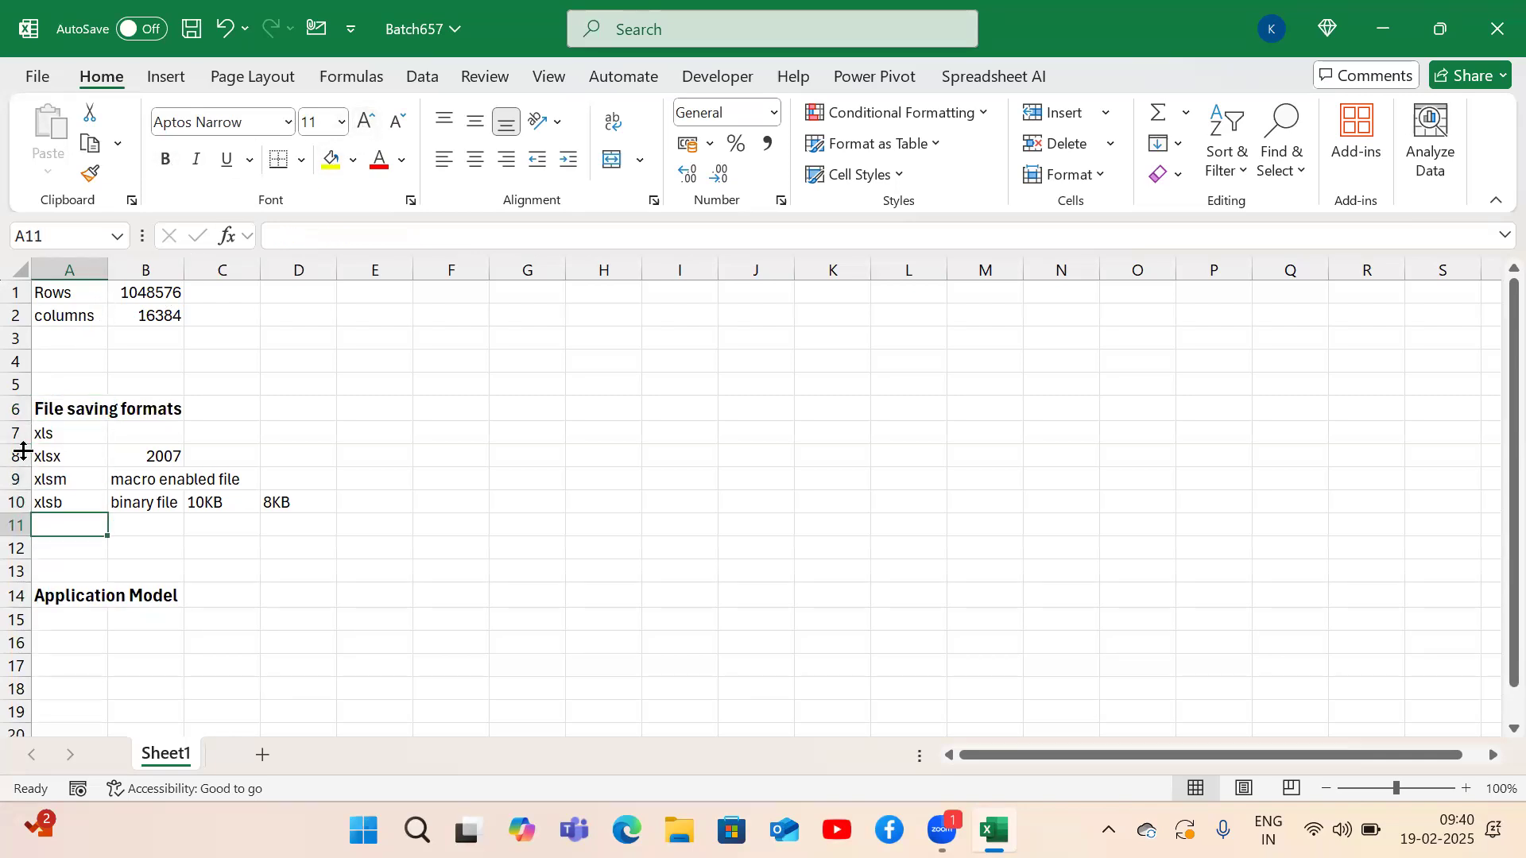
Enter 'Application->Excel' in A15, replacing a mistaken 'File' entry.
key(Down)
key(Down)
key(Down)
key(Down)
key(Down)
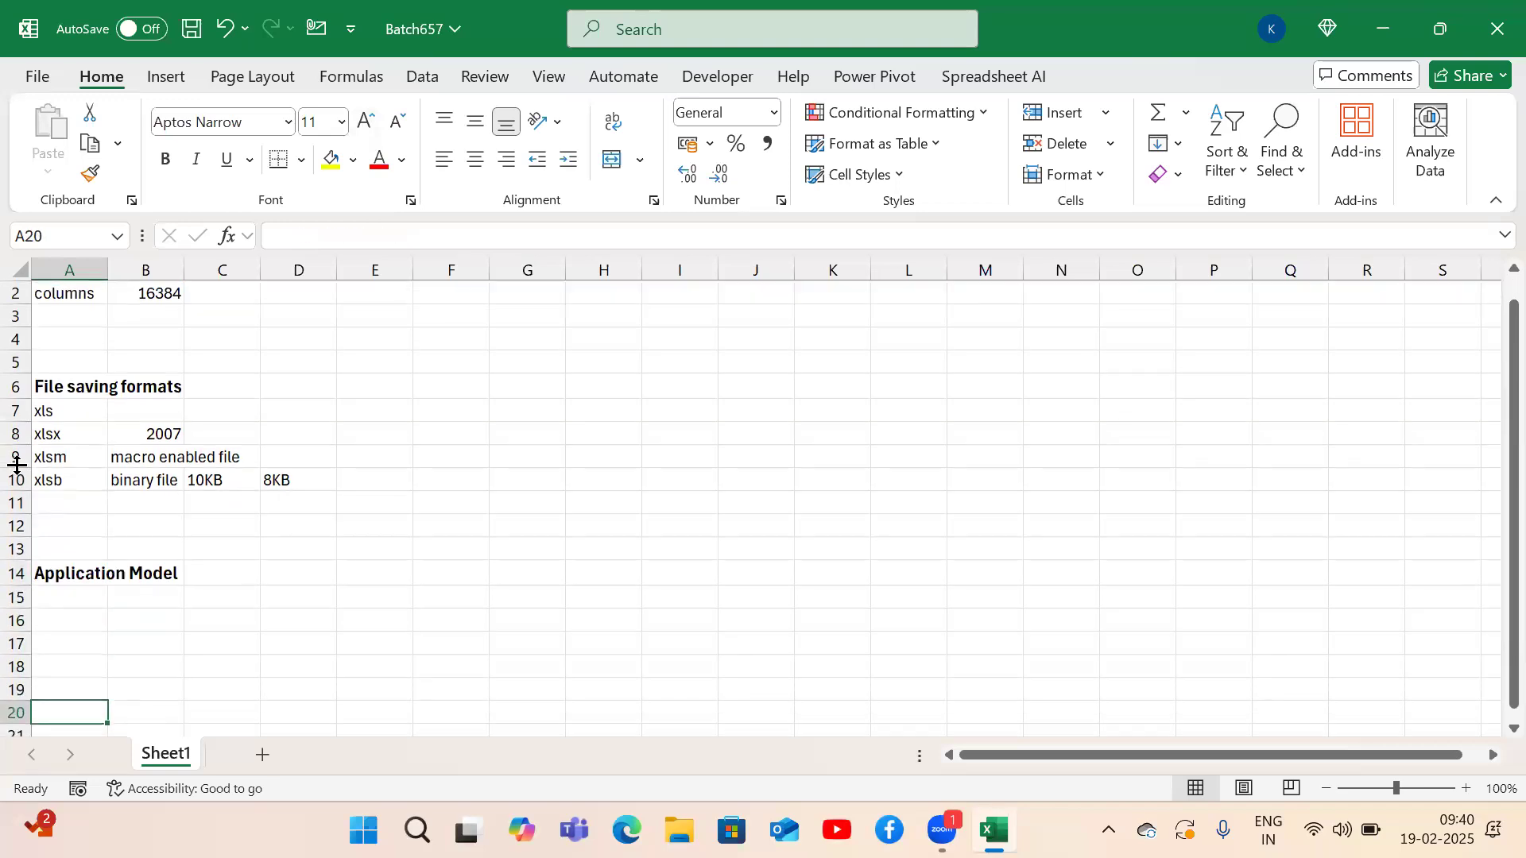
key(Up)
key(Up)
key(Up)
key(Up)
key(Up)
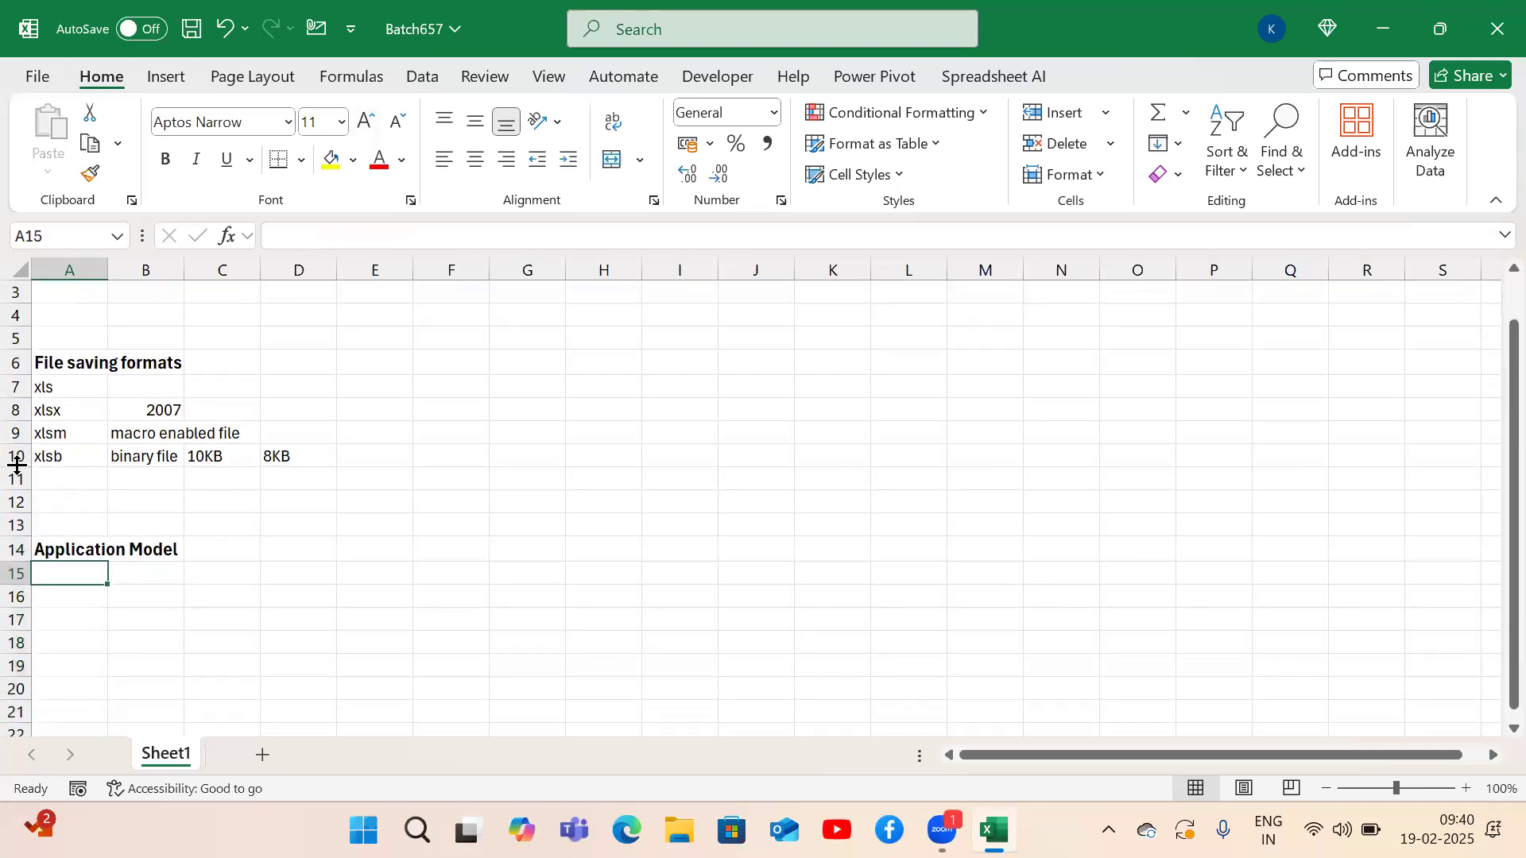
text(File)
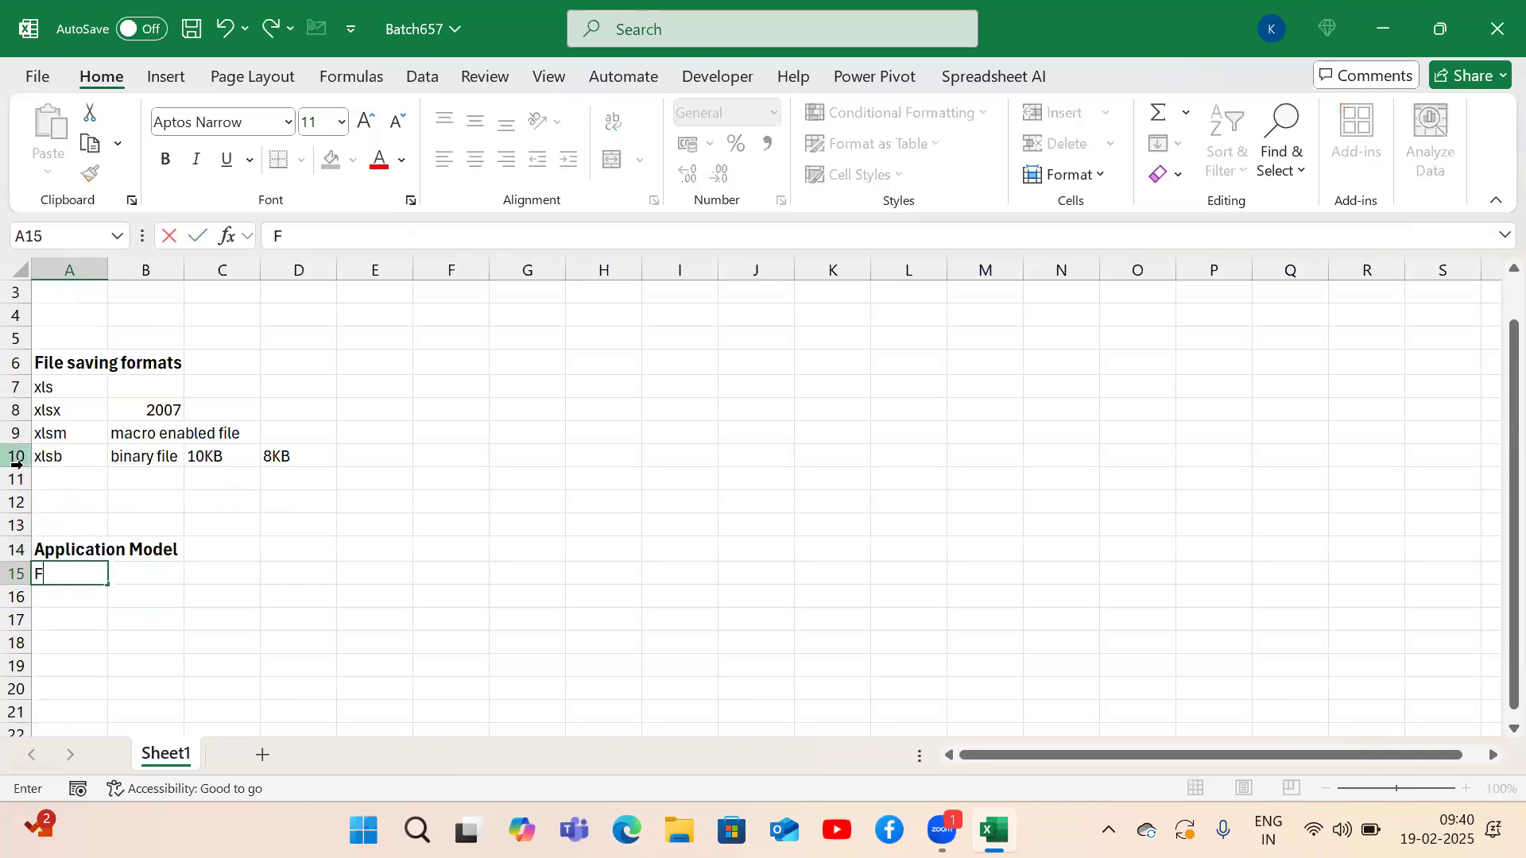
key(Return)
key(Up)
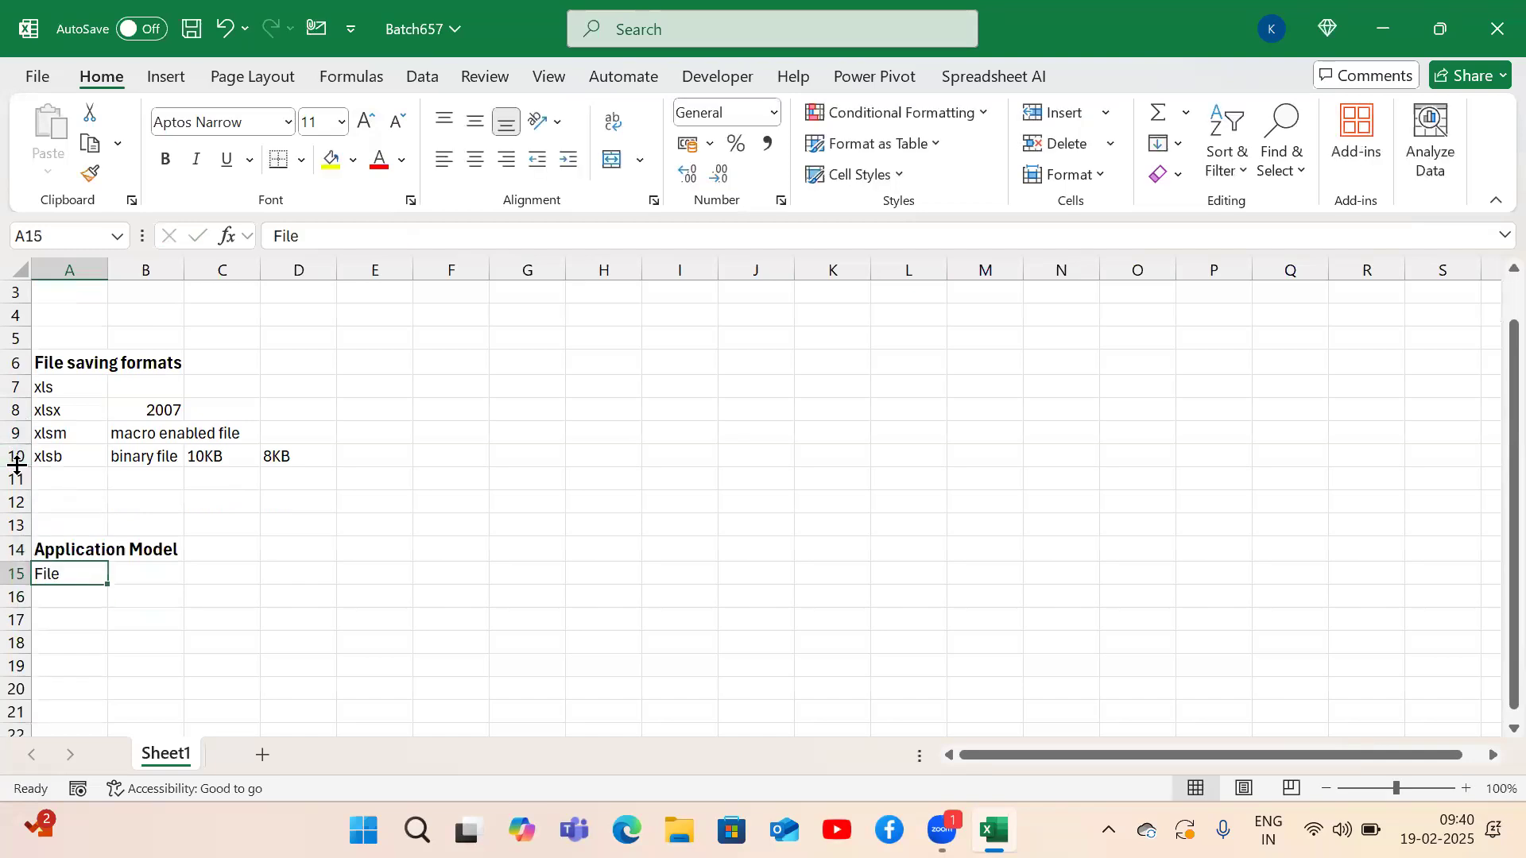
text(Application)
key(BackSpace)
key(BackSpace)
text(-)
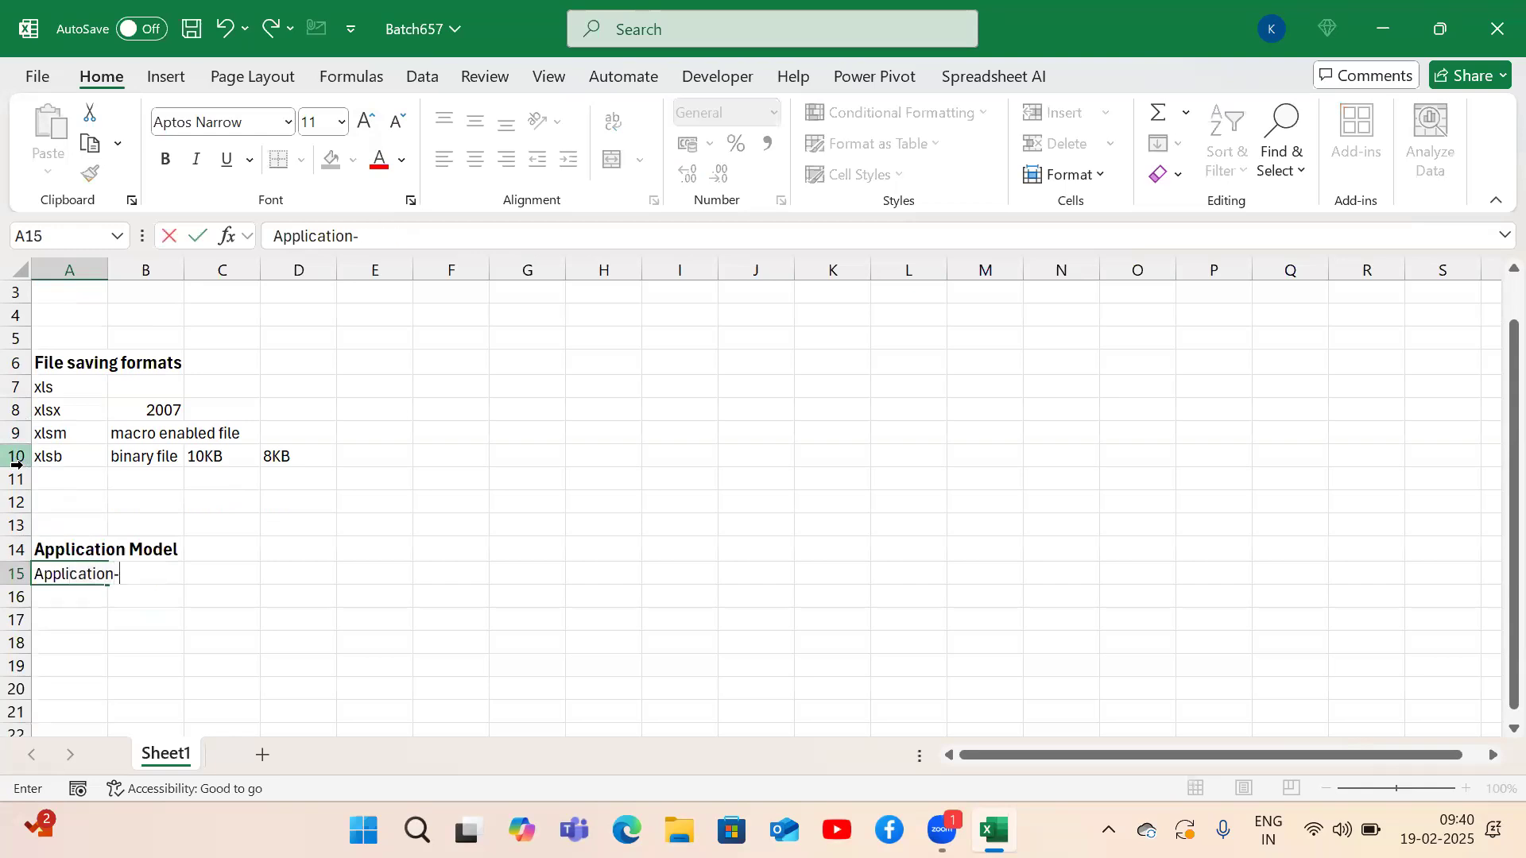
text(>Excel)
key(Return)
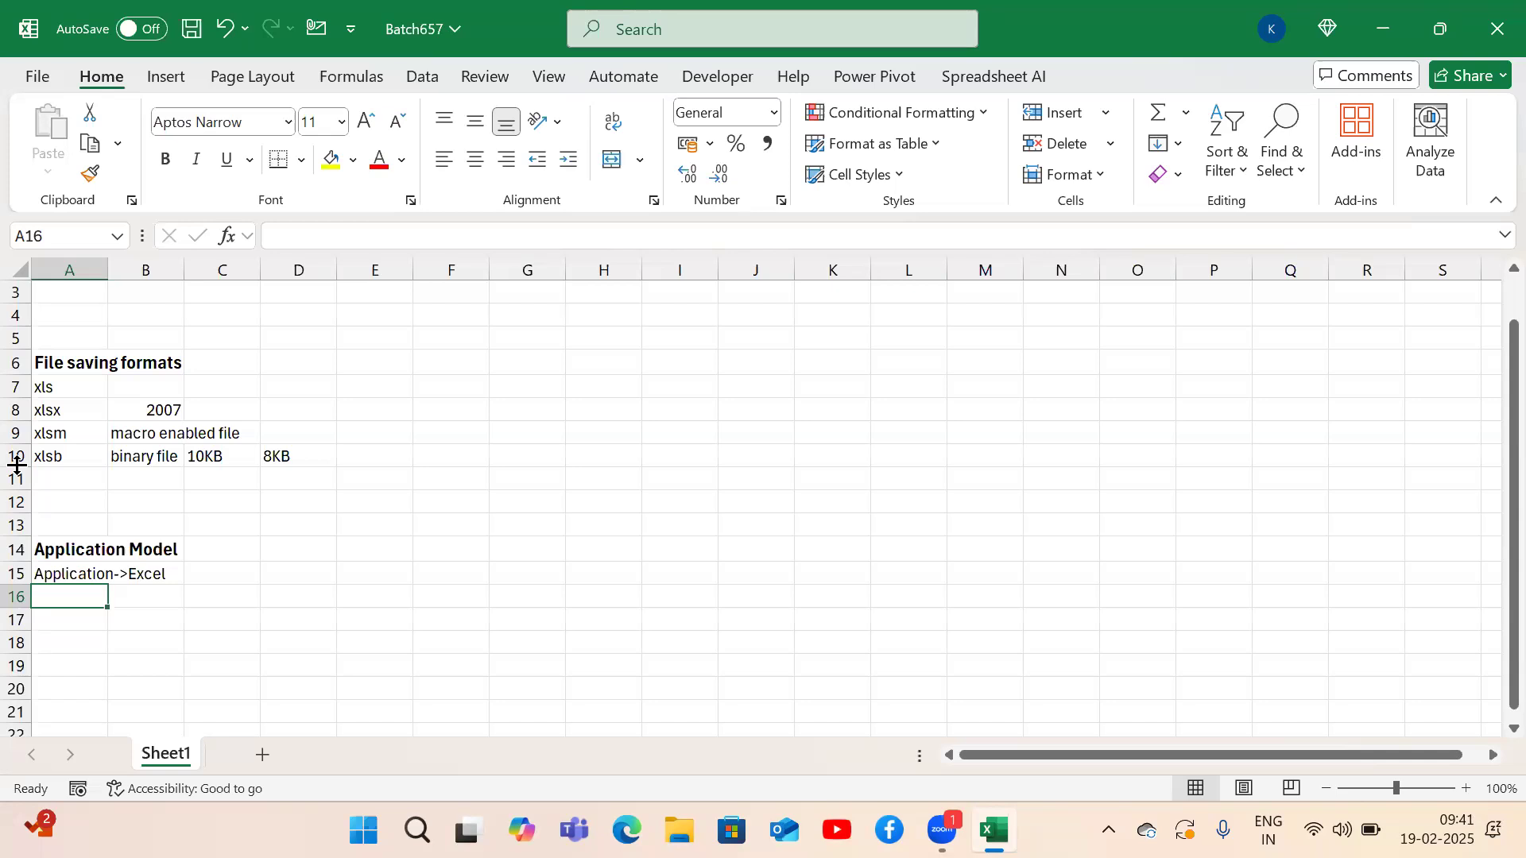
Add 'Workbooks' and 'Worksheets' in A16 and A17.
text(Workbooks)
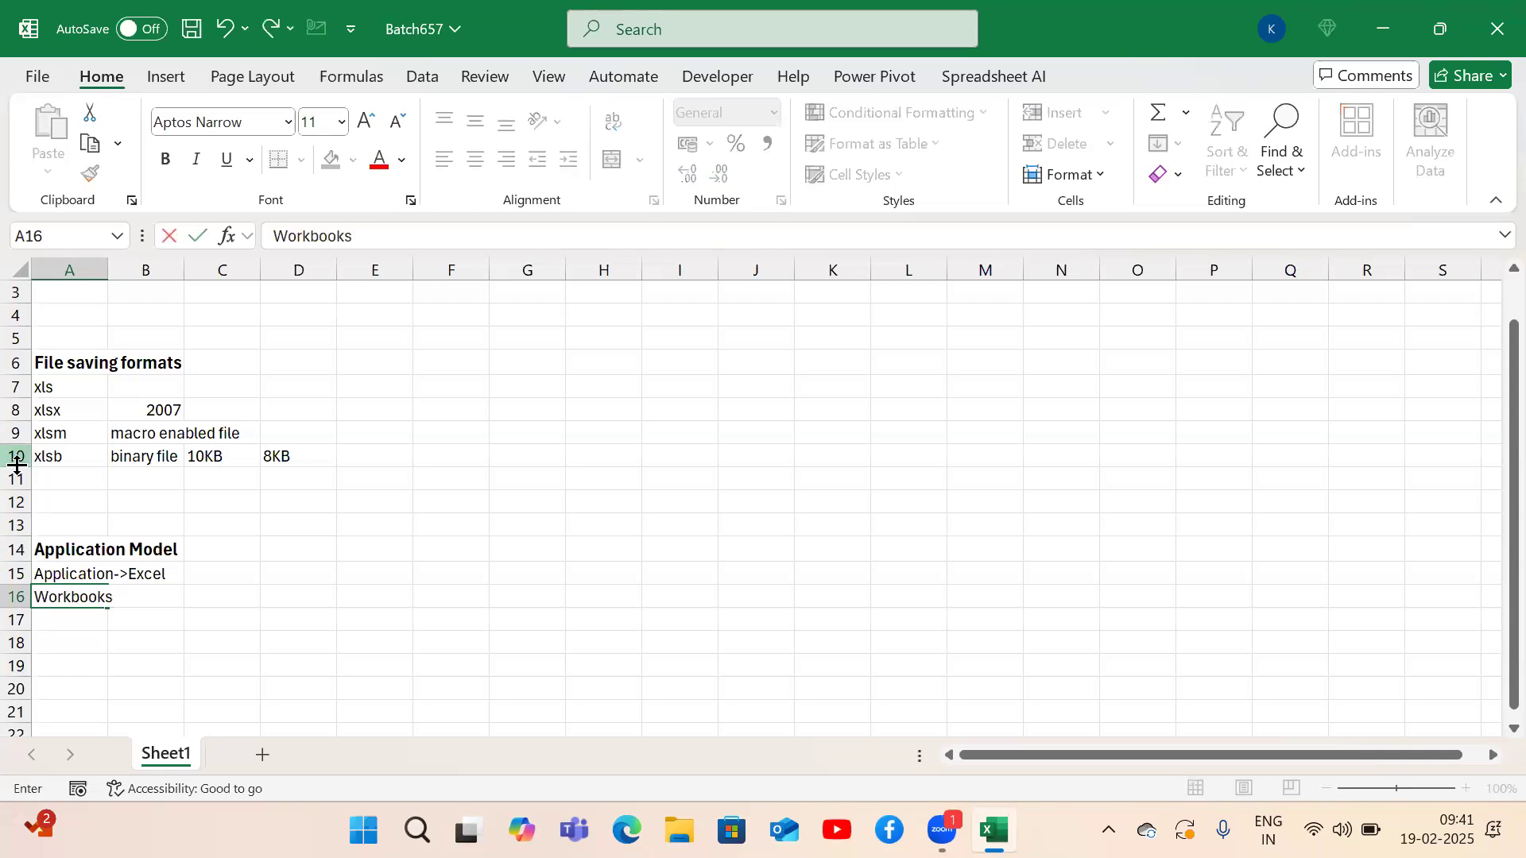
key(Return)
key(Up)
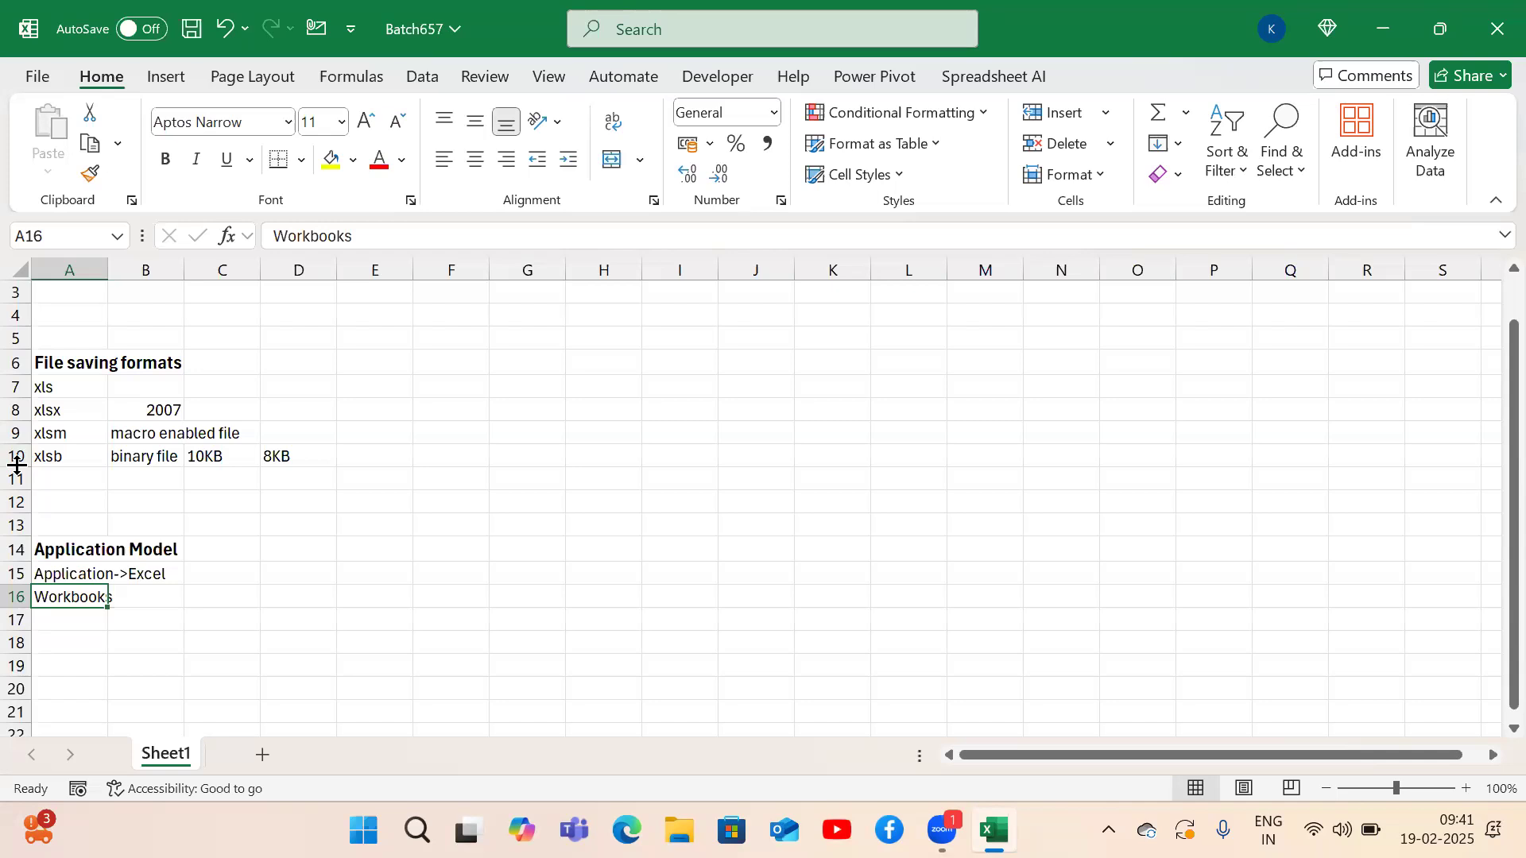
key(Down)
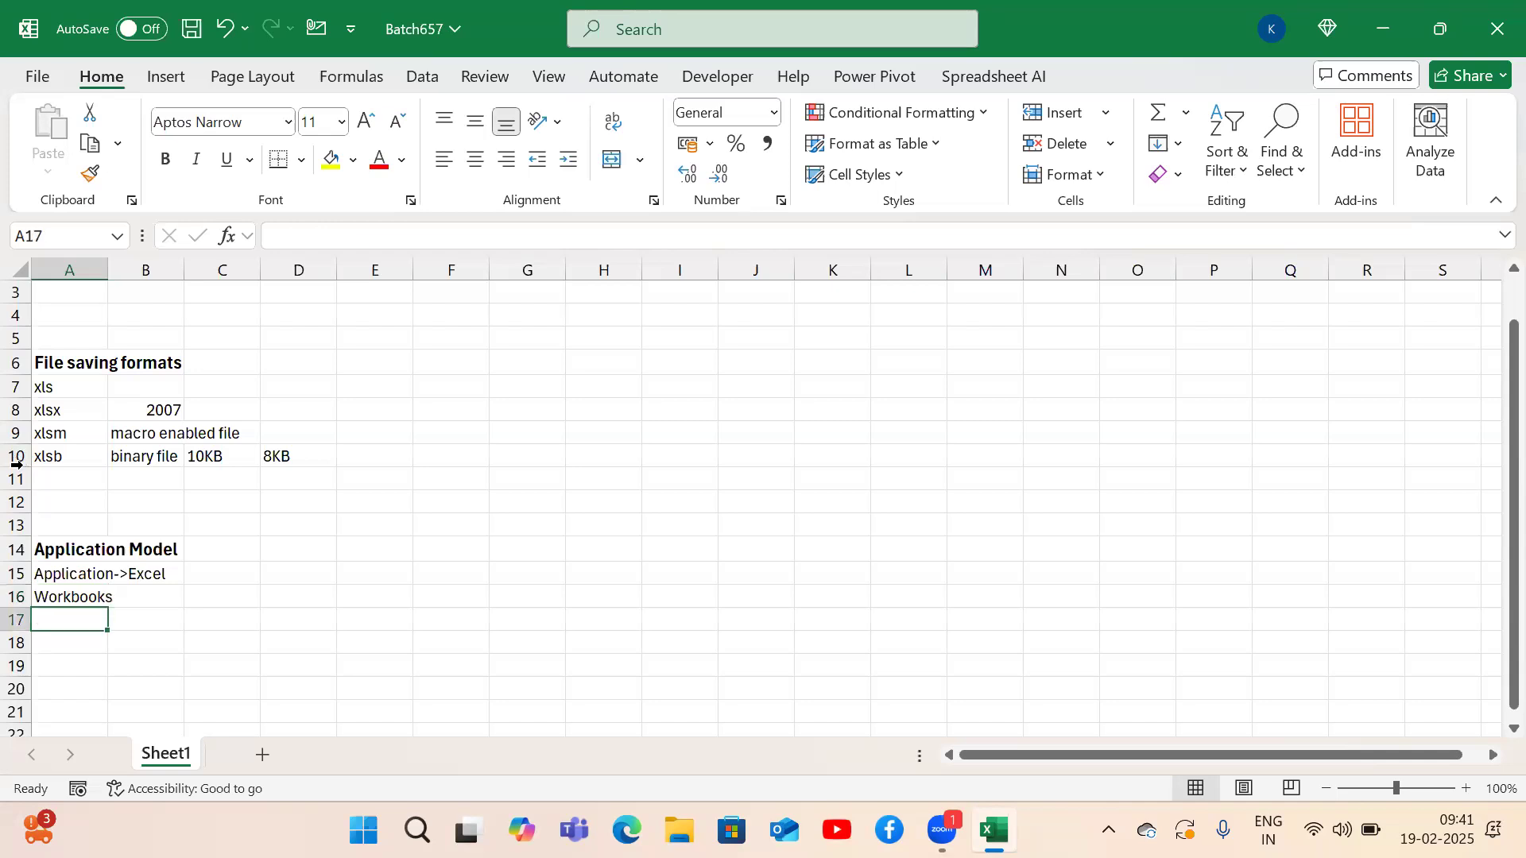
text(Workbooks)
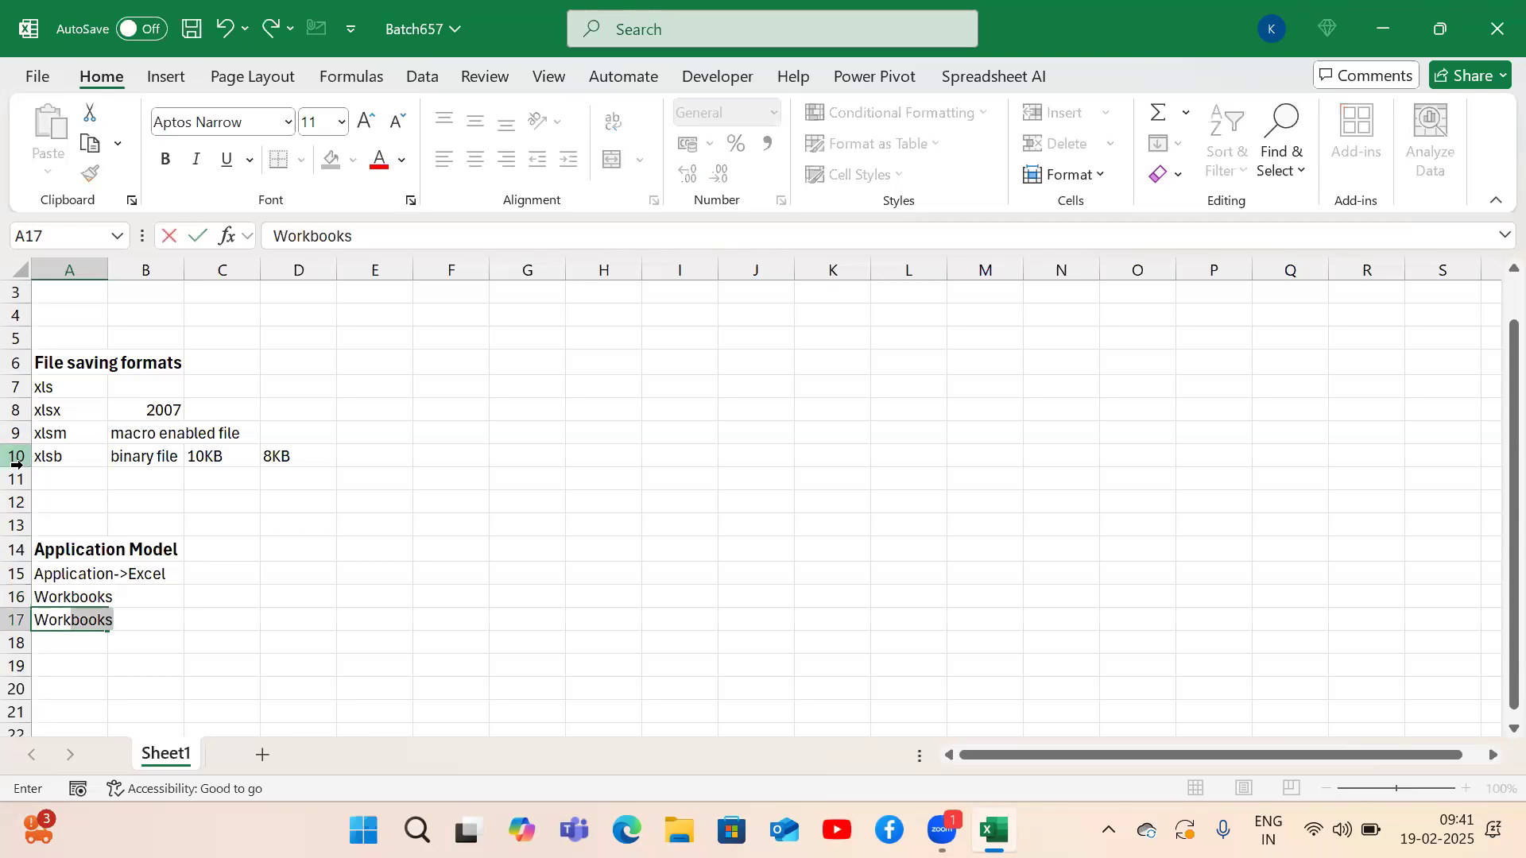
key(BackSpace)
key(BackSpace)
key(BackSpace)
key(BackSpace)
key(BackSpace)
key(BackSpace)
text(ksheets)
key(Return)
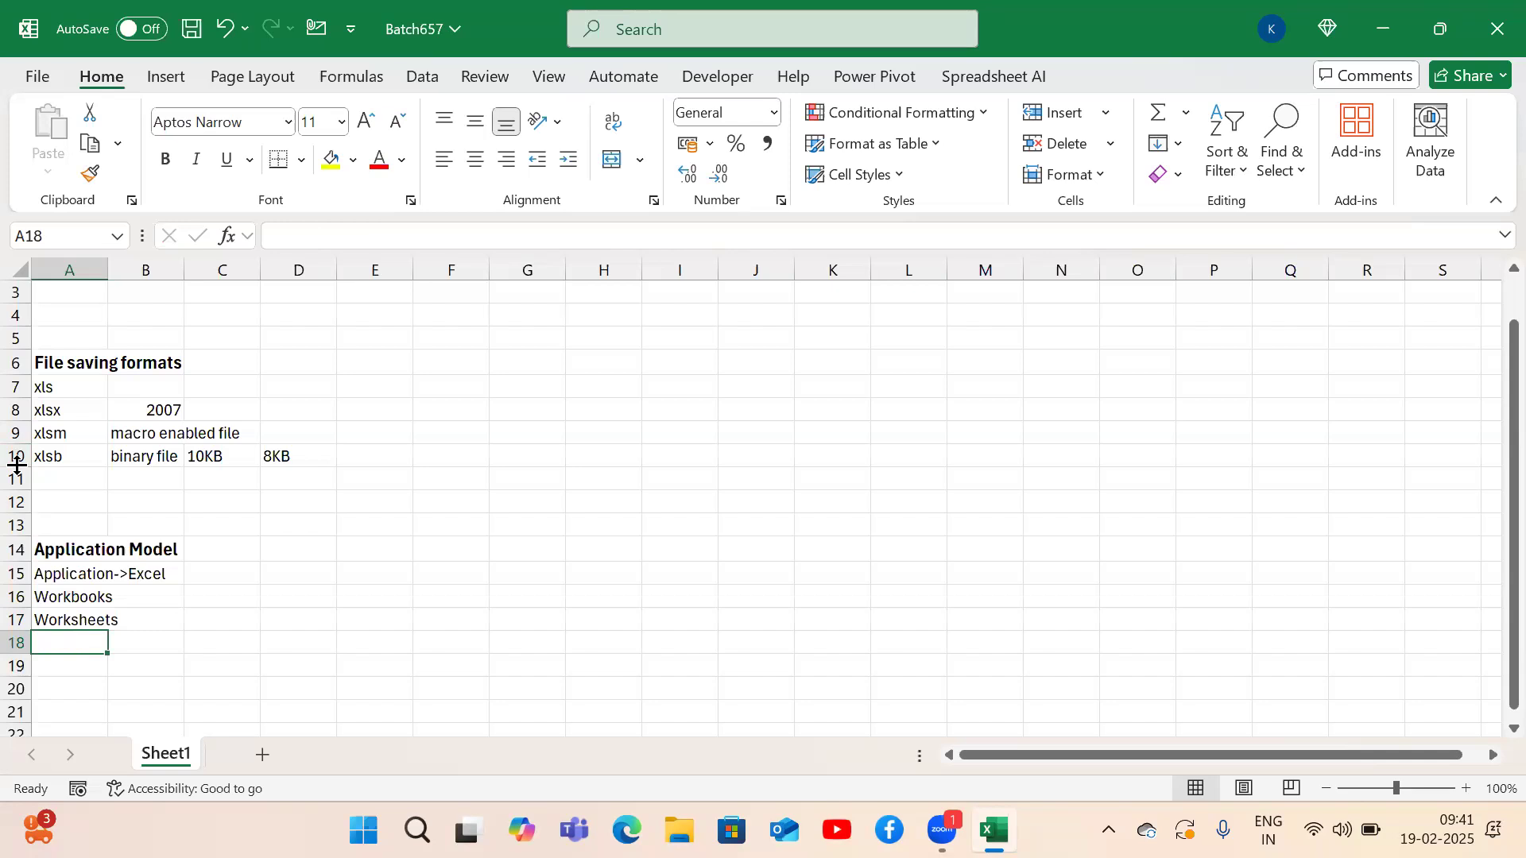
Add 'cells' in A18 and select the four list entries.
text(cells)
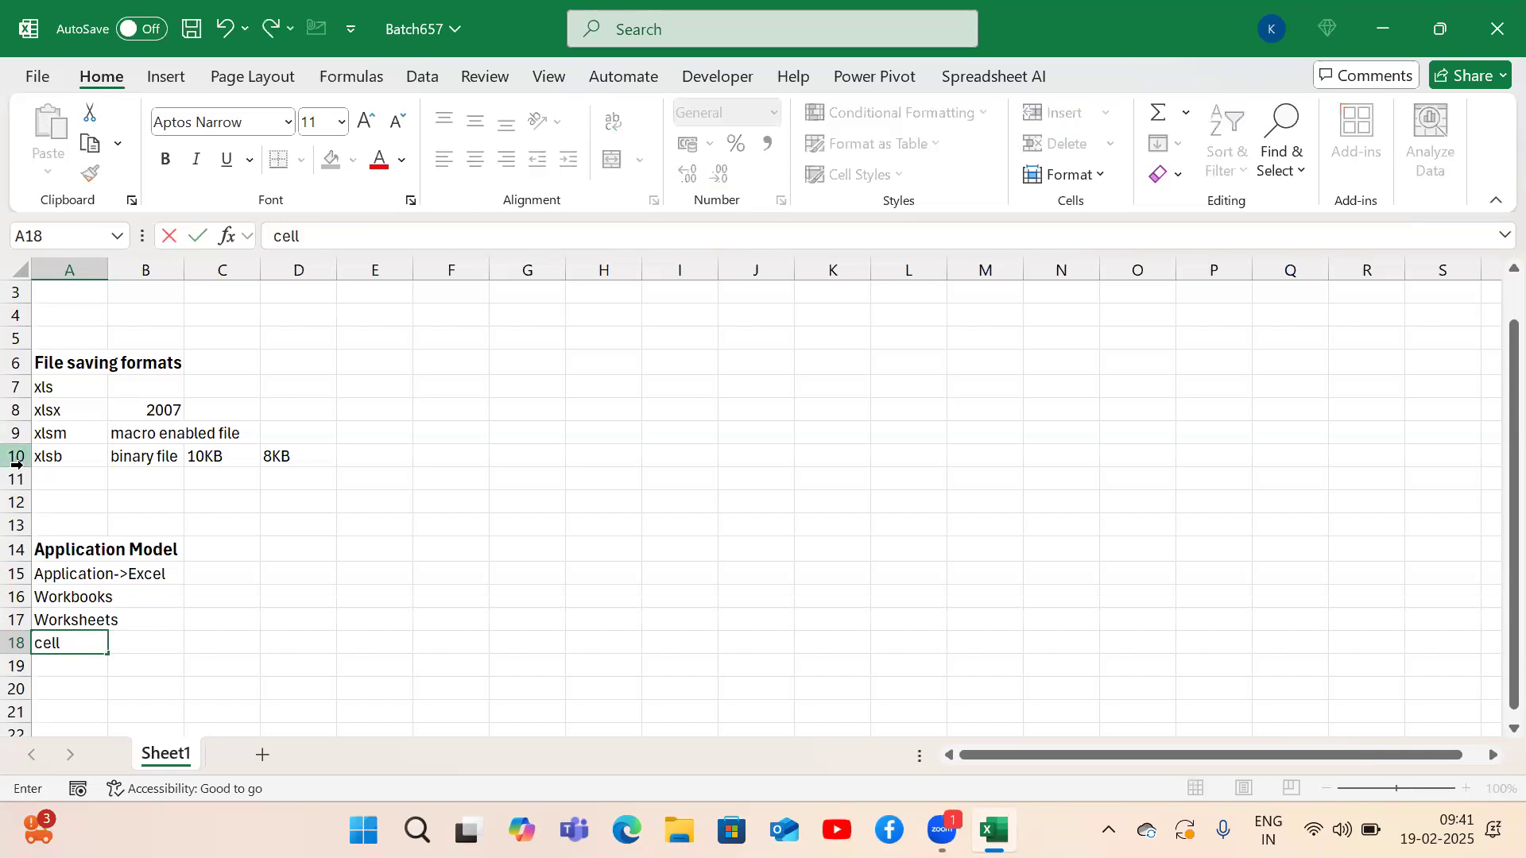
key(Return)
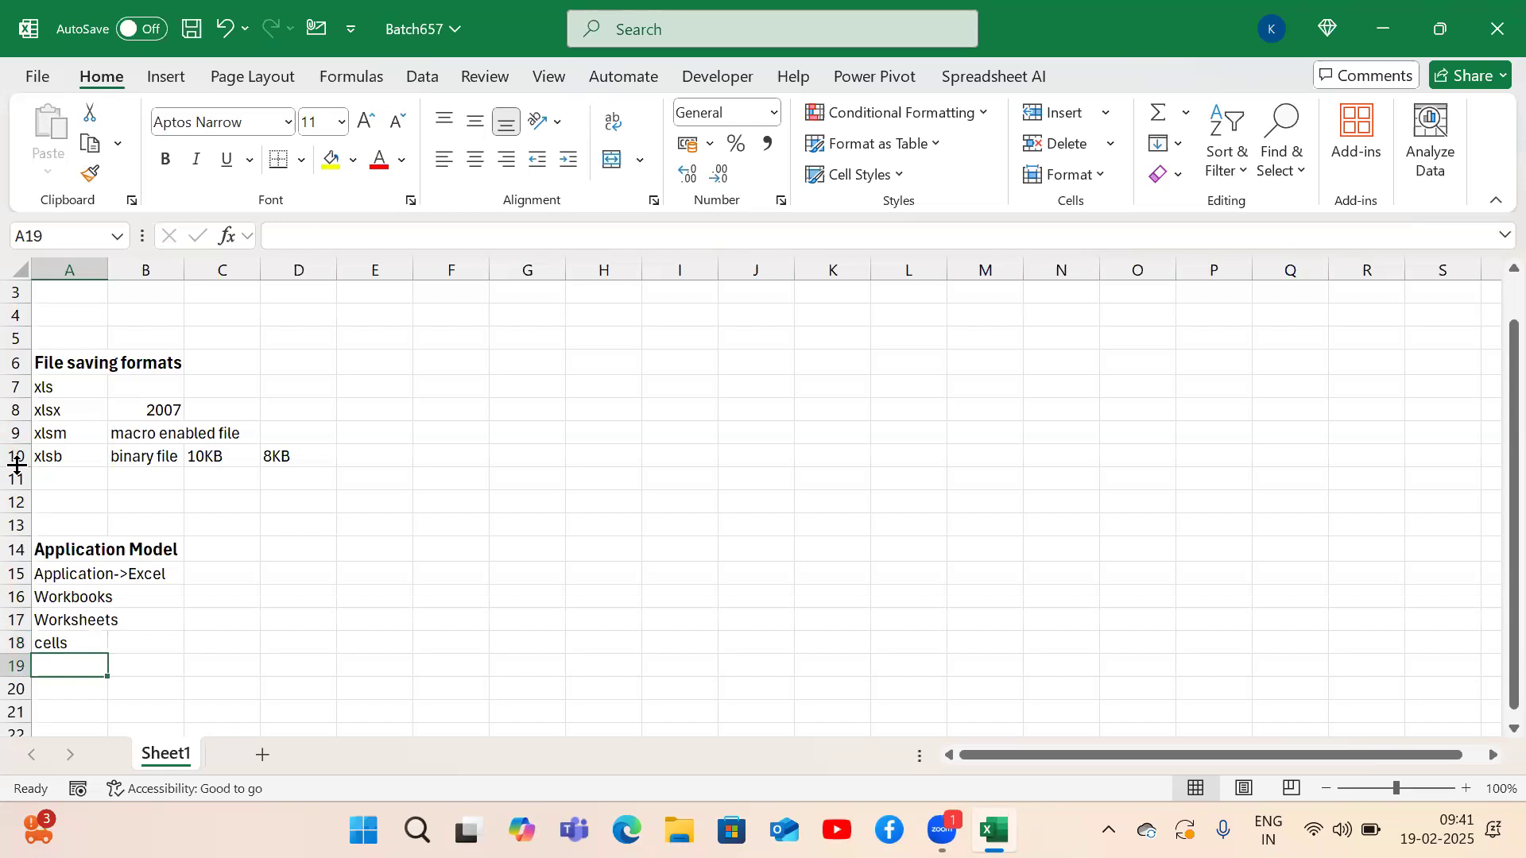
key(Up)
key(Up)
key(Up)
key(Up)
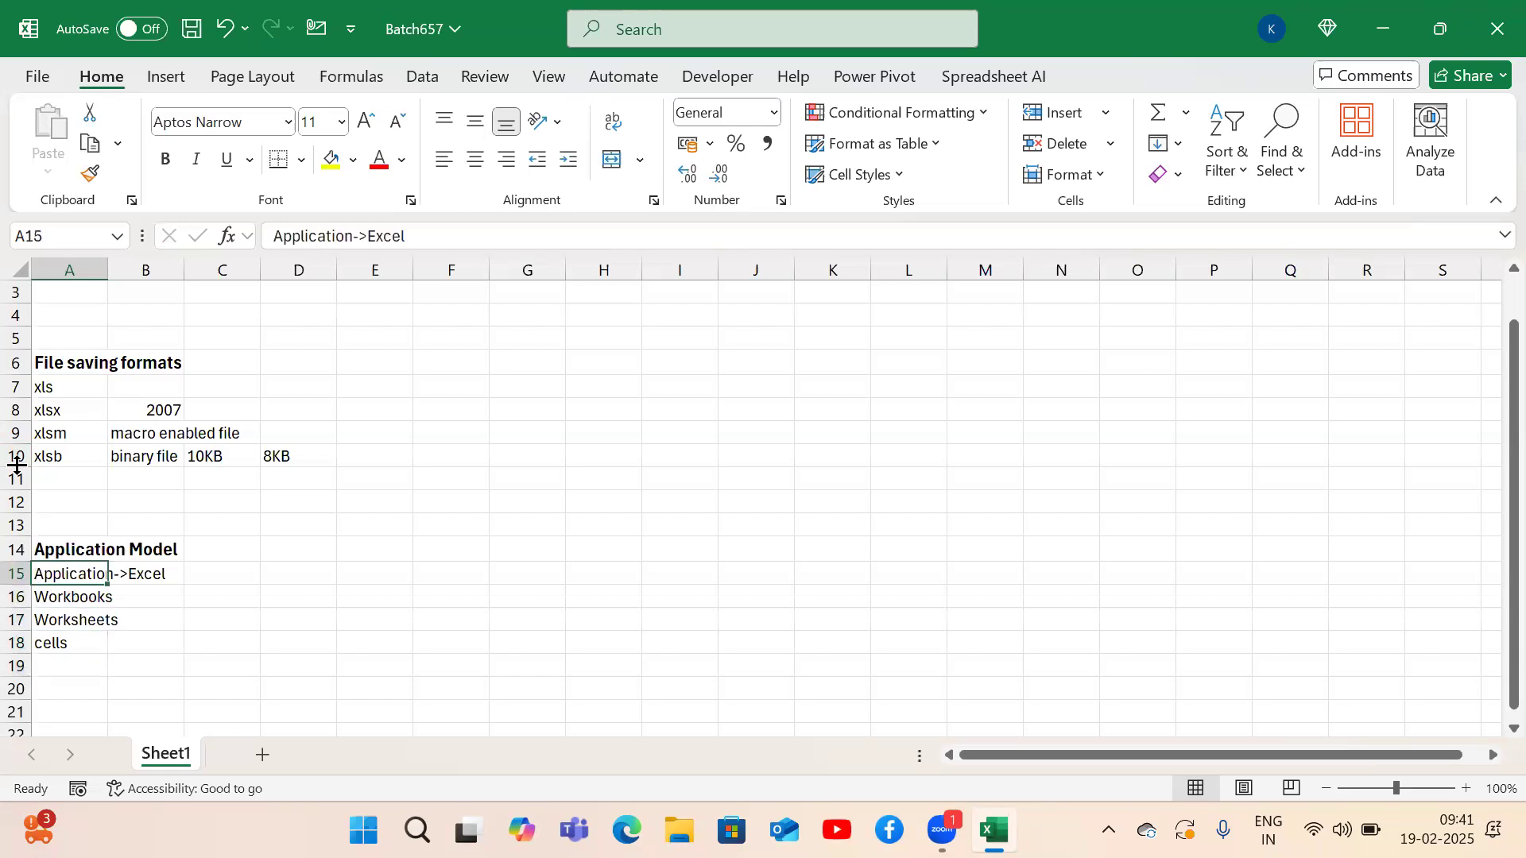
key(shift+Down)
key(shift+Down)
key(shift+Down)
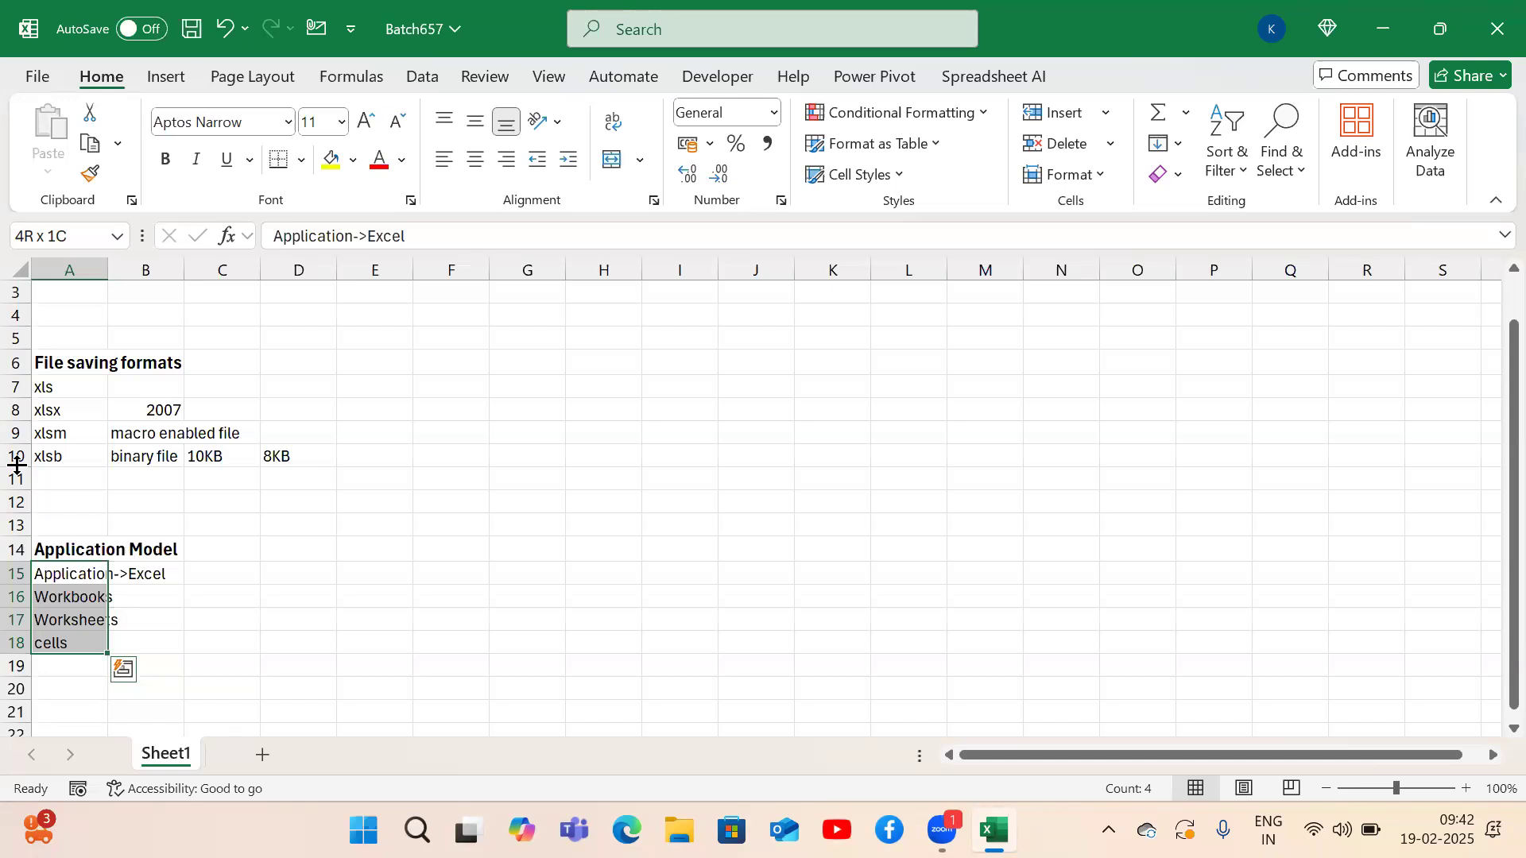
Step through the four entries and move below the list.
key(Down)
key(Up)
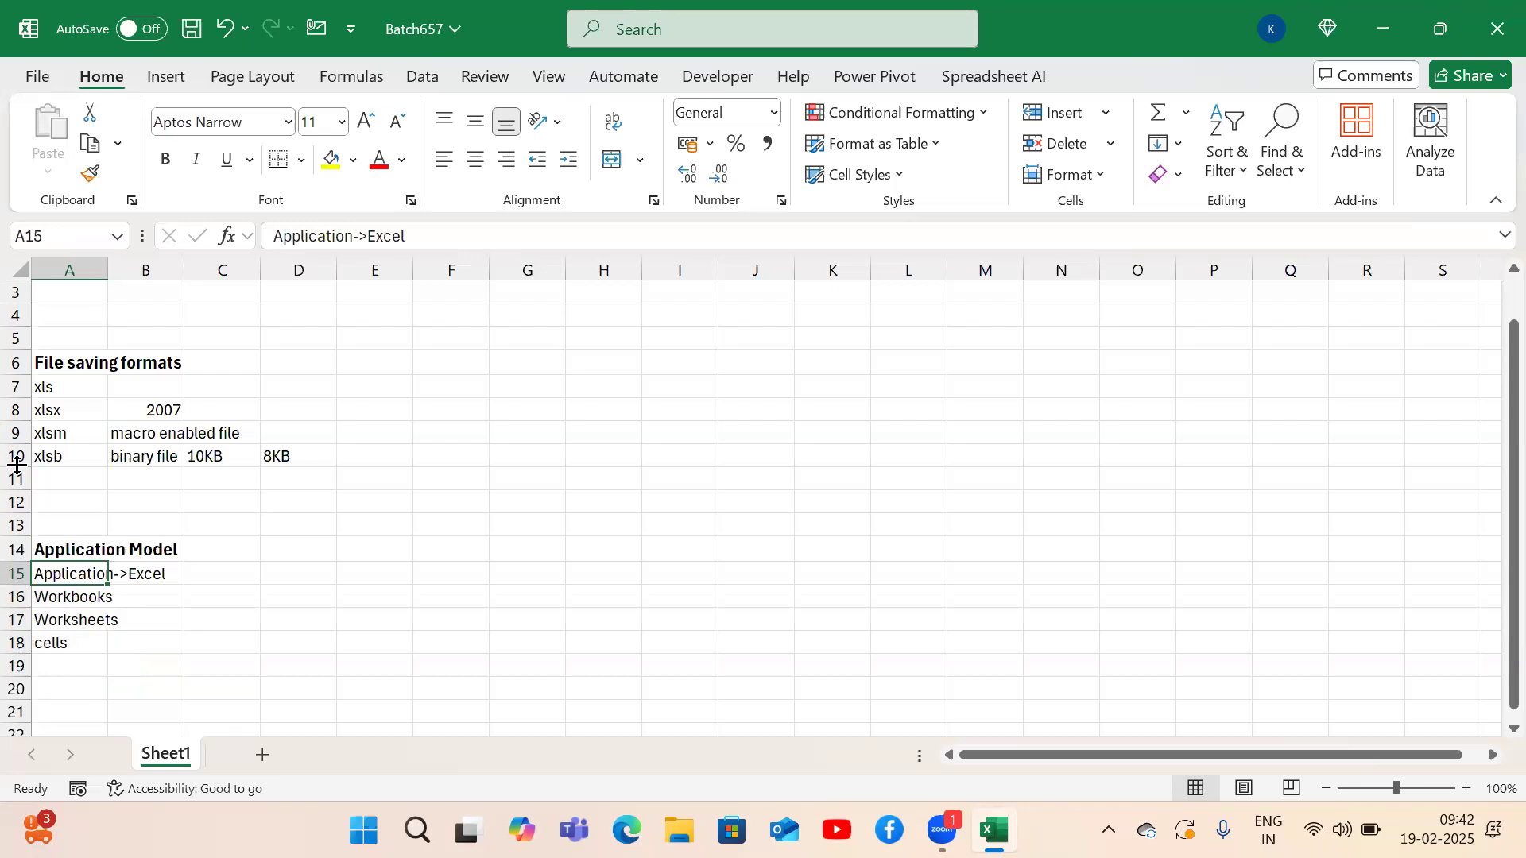
key(Down)
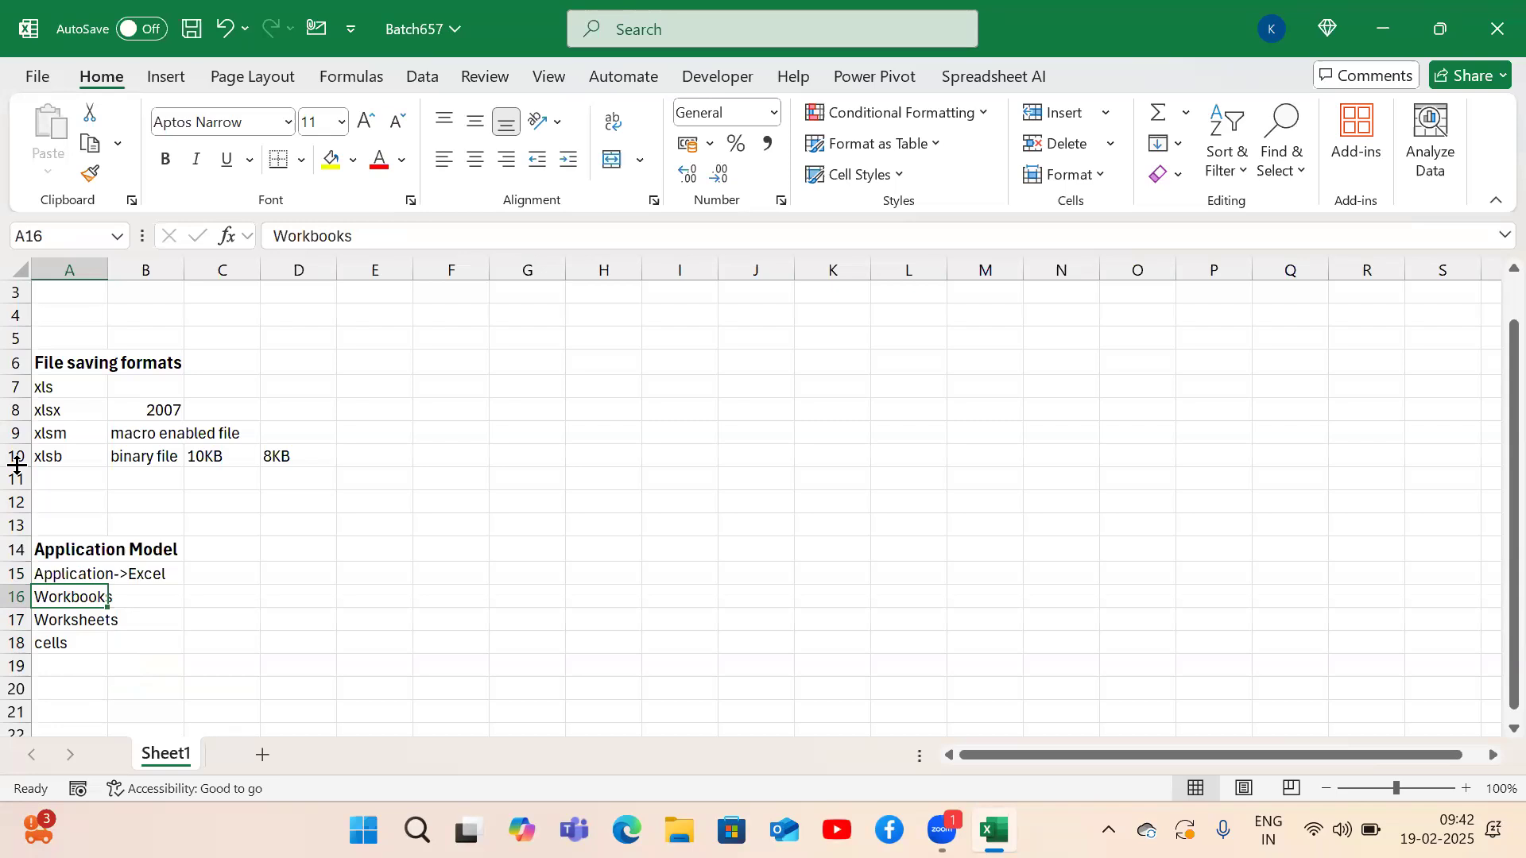
key(Down)
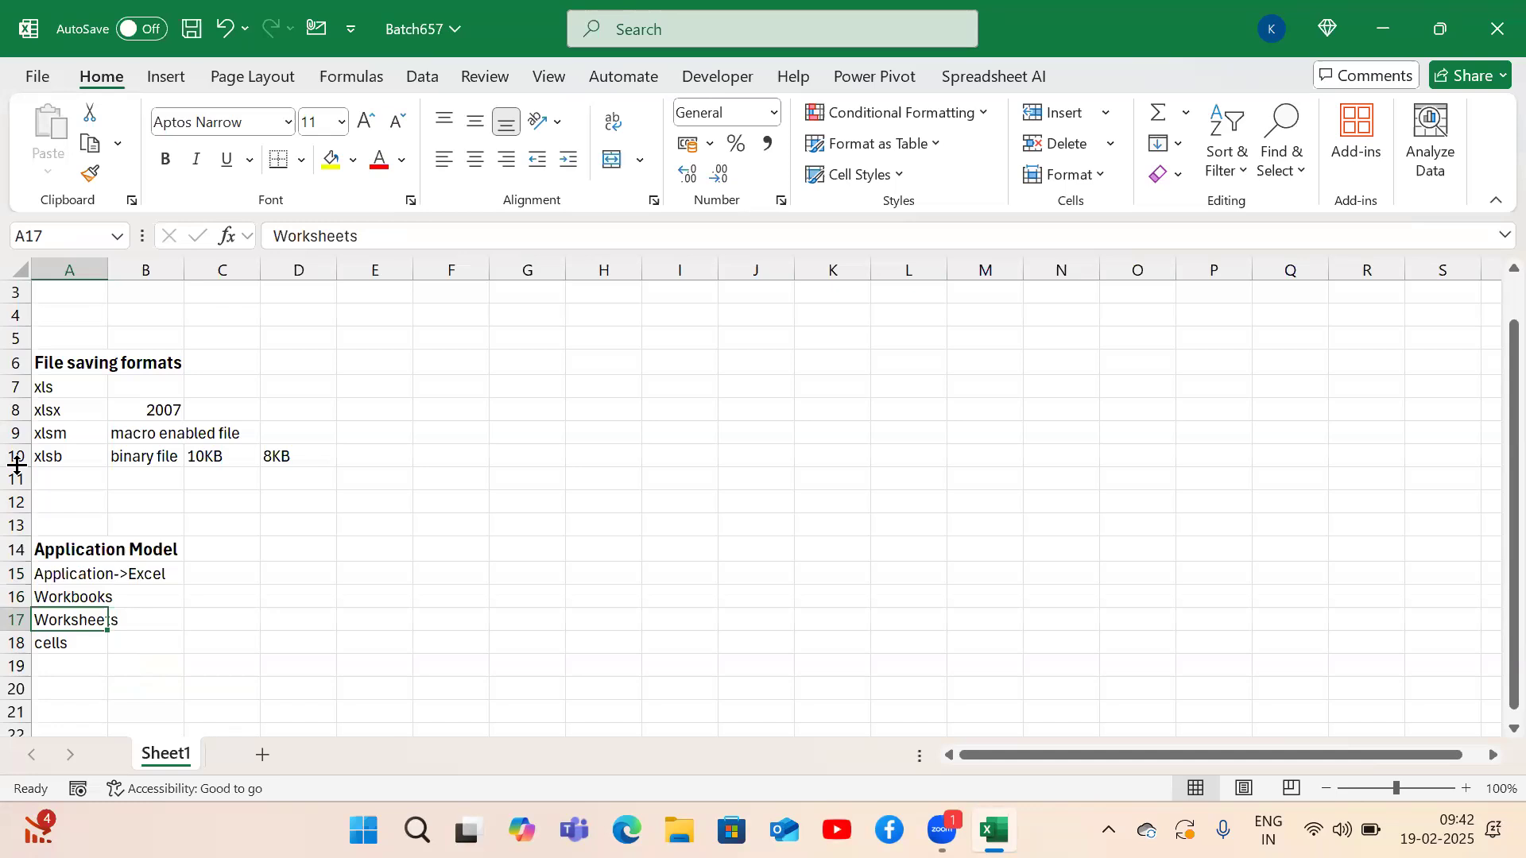
key(Down)
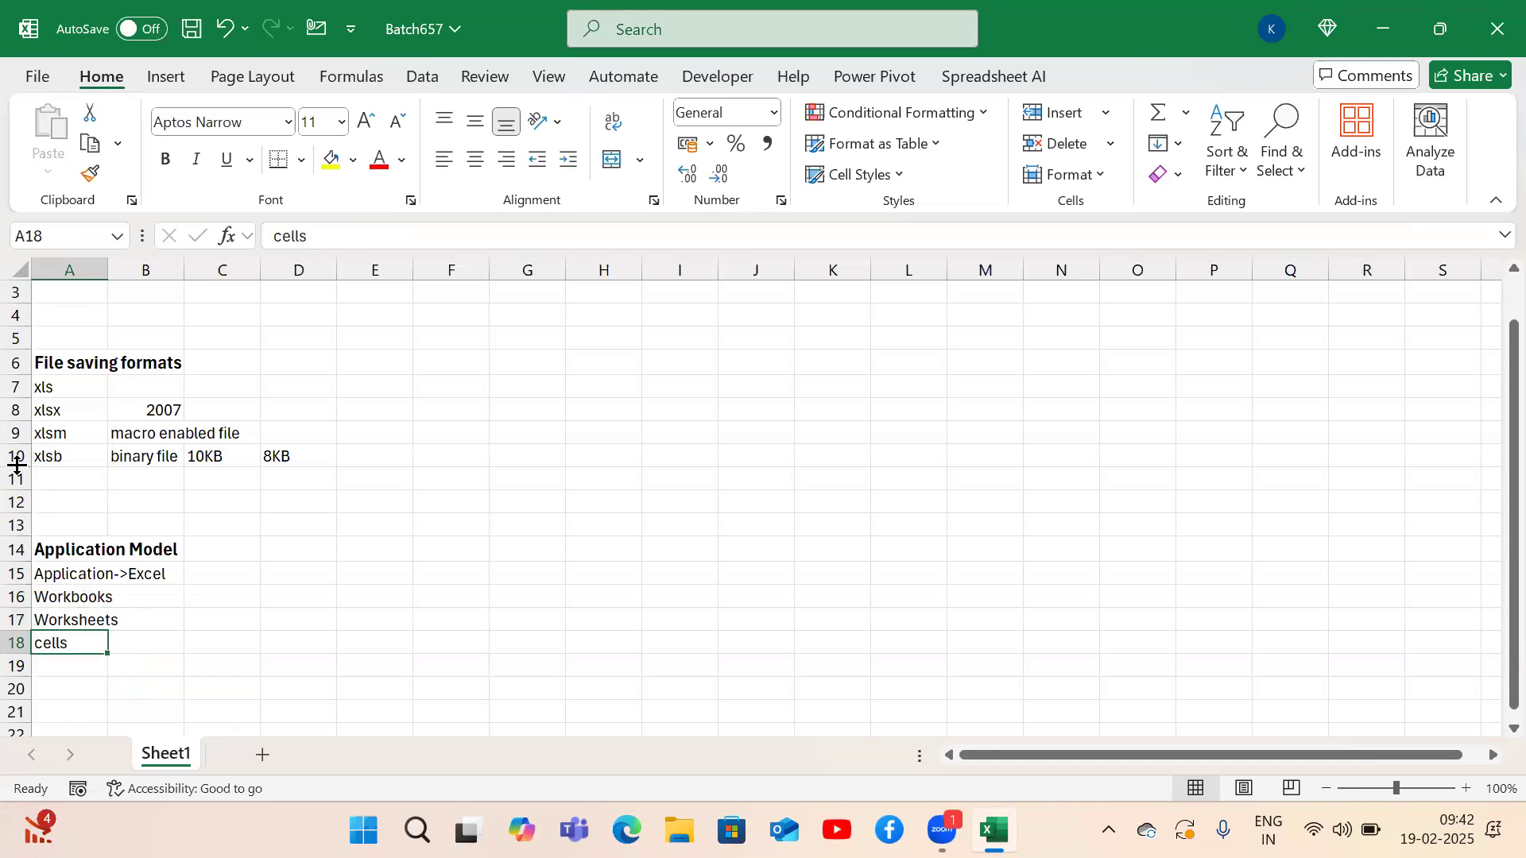
key(Up)
key(Up)
key(Up)
key(Up)
key(Down)
key(Down)
key(Down)
key(Down)
key(Down)
key(Down)
key(Down)
key(Down)
key(Up)
key(Up)
key(Up)
key(Down)
key(Down)
Add 'Cell' in A21 defined as 'Intersection of Row and column' beside it.
text(Cell)
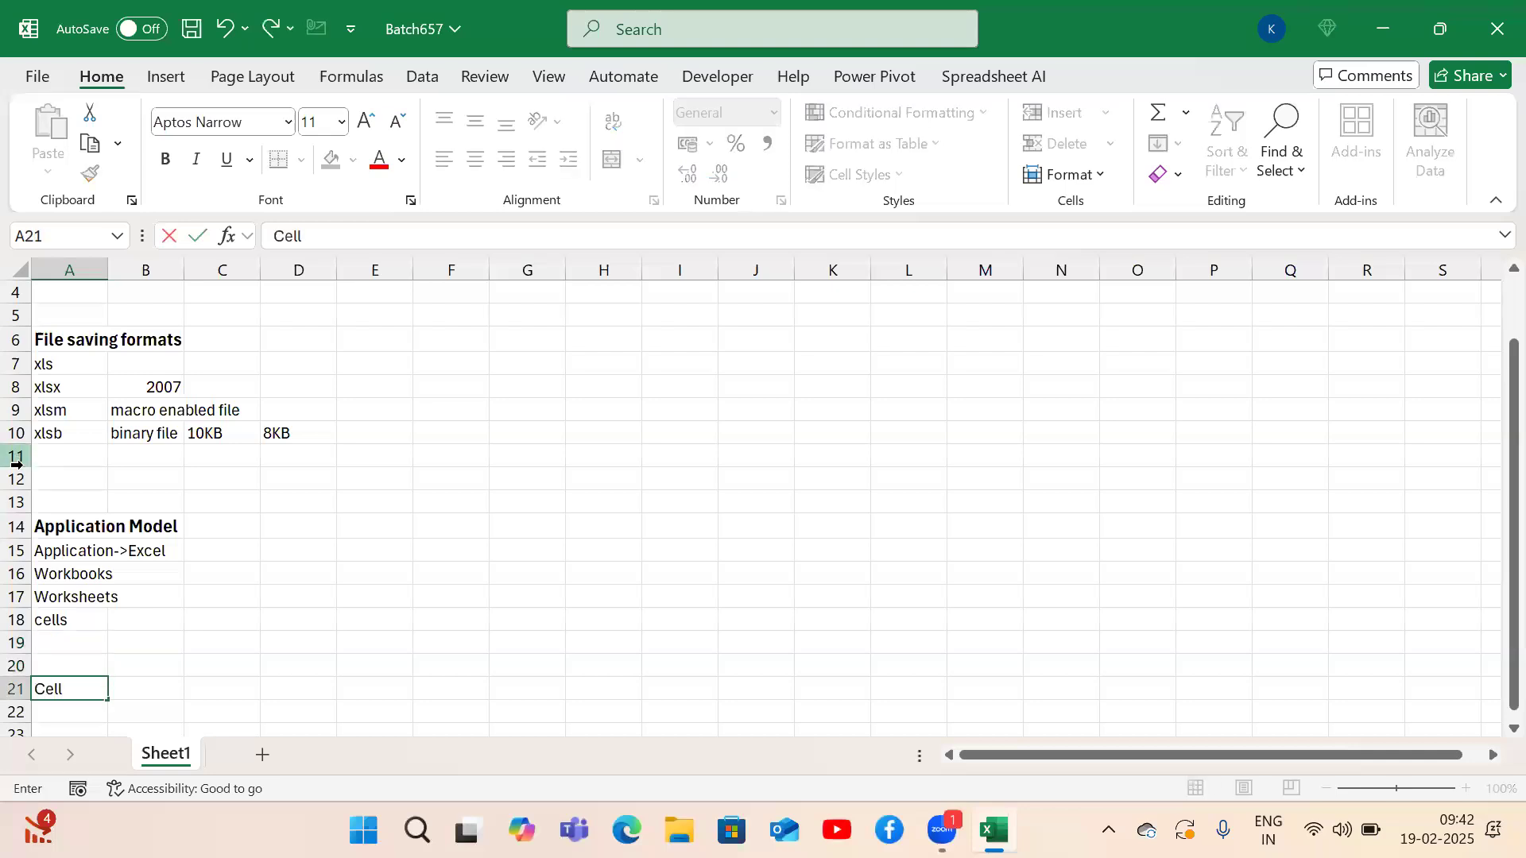
key(Return)
key(Up)
key(Right)
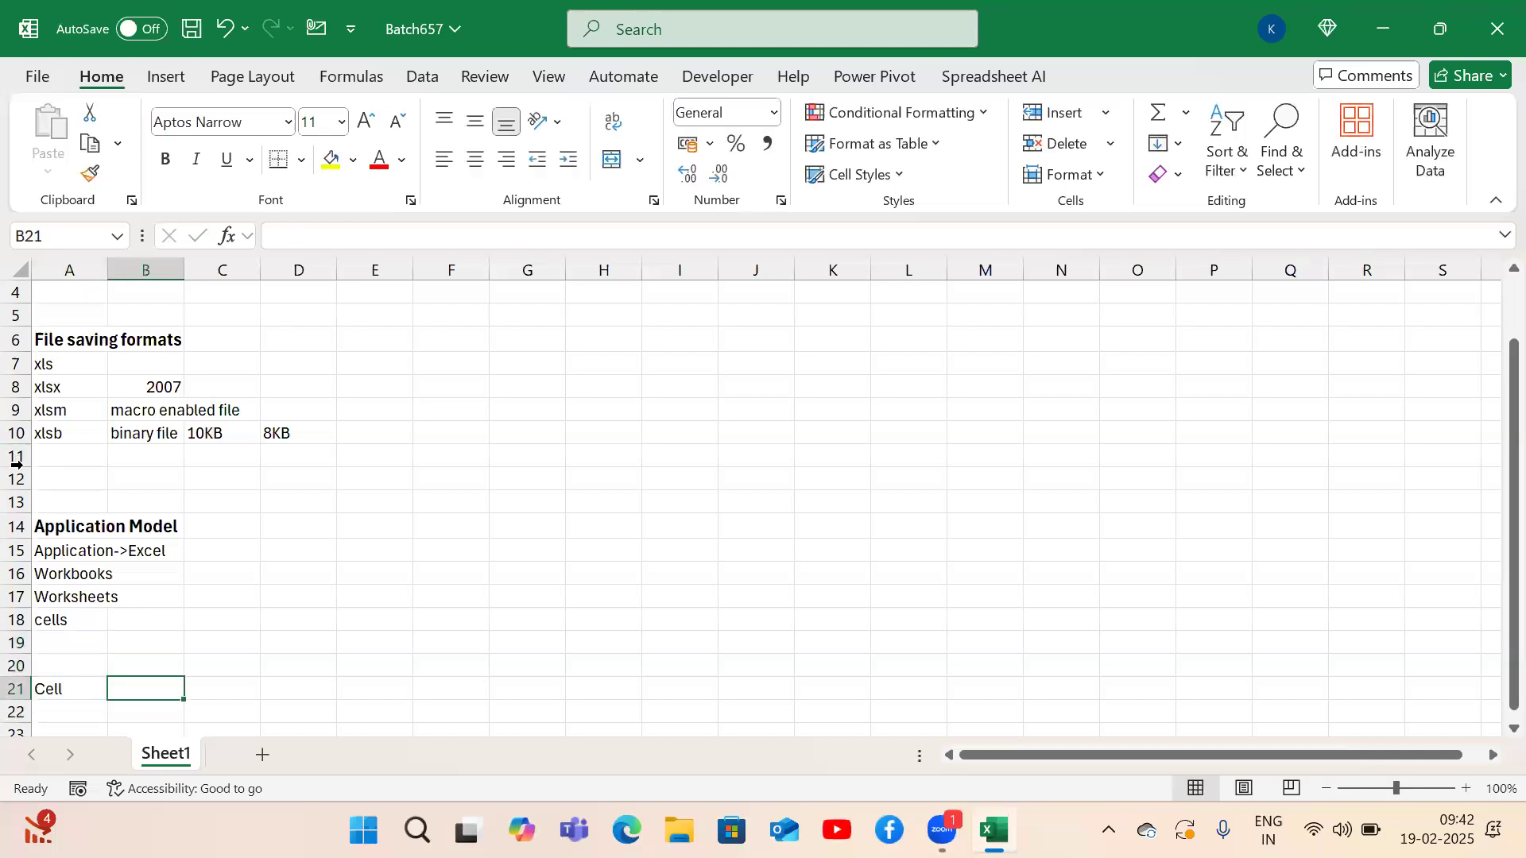
text(Intersection f)
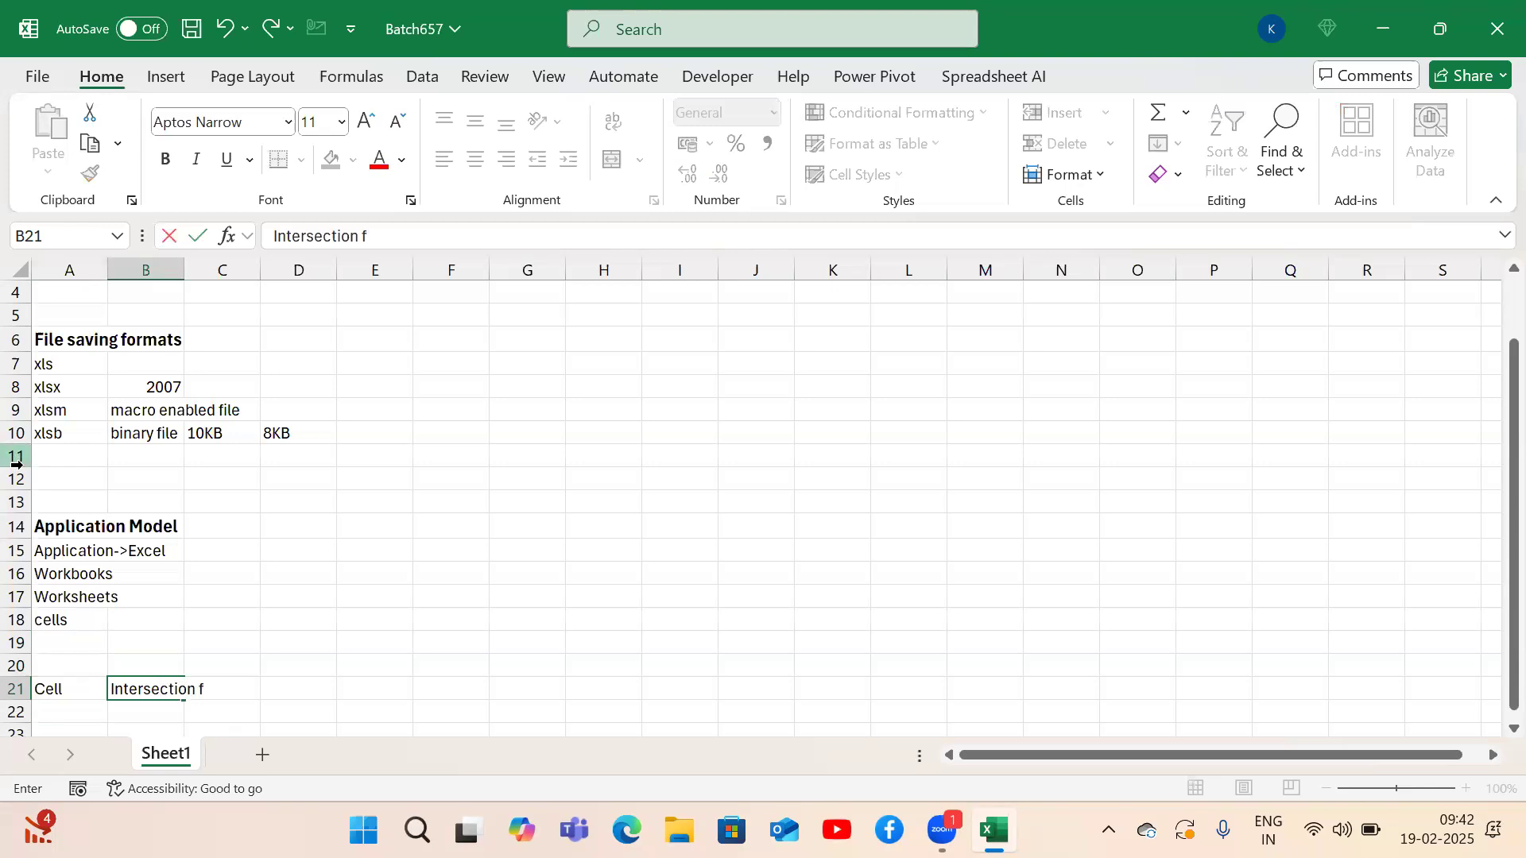
key(BackSpace)
text(of Row an)
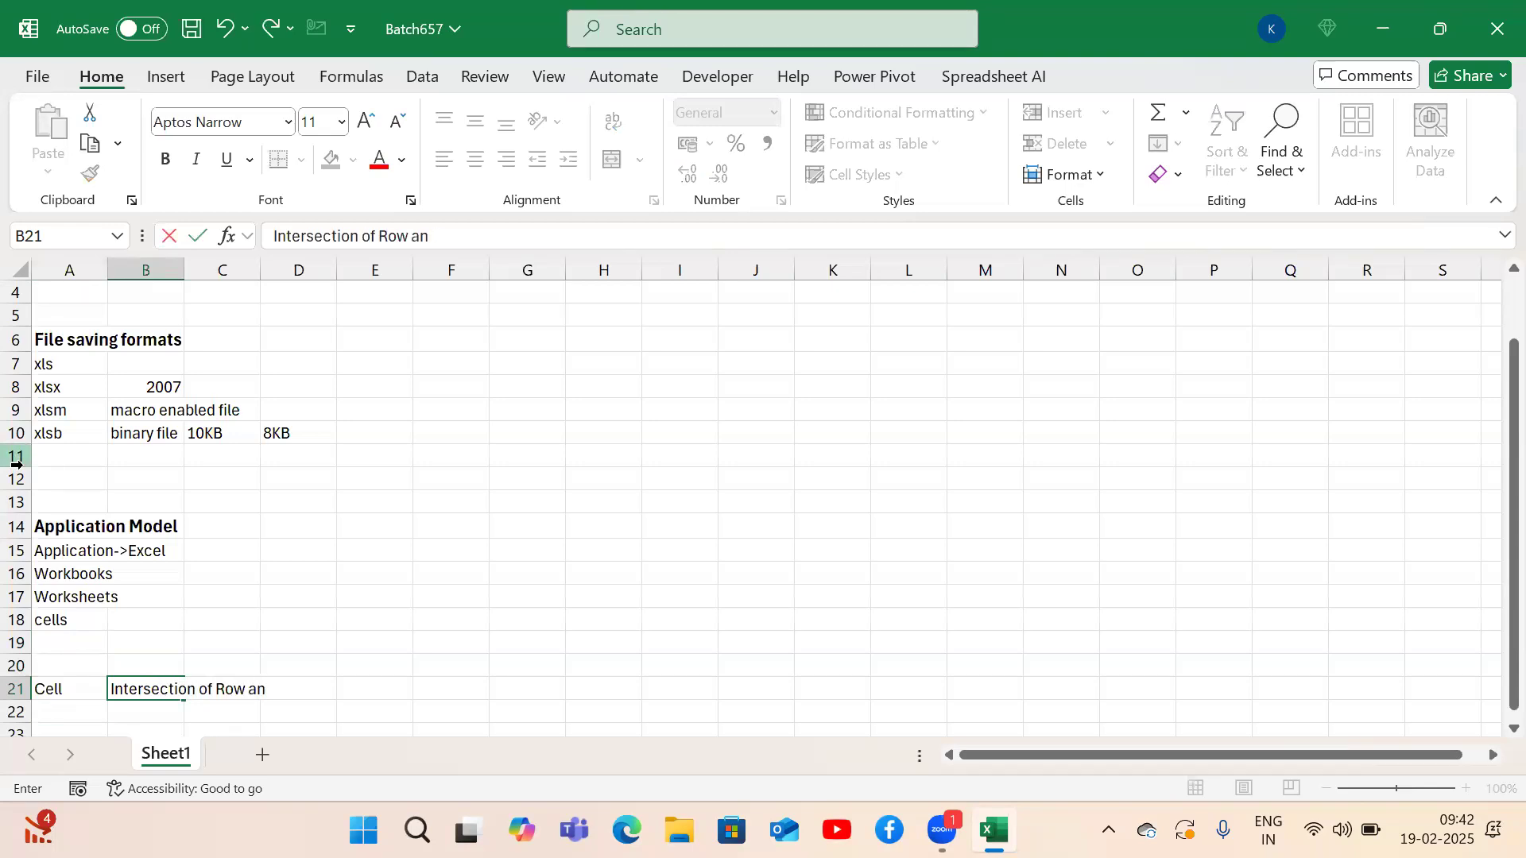
text(d column)
key(ctrl+Return)
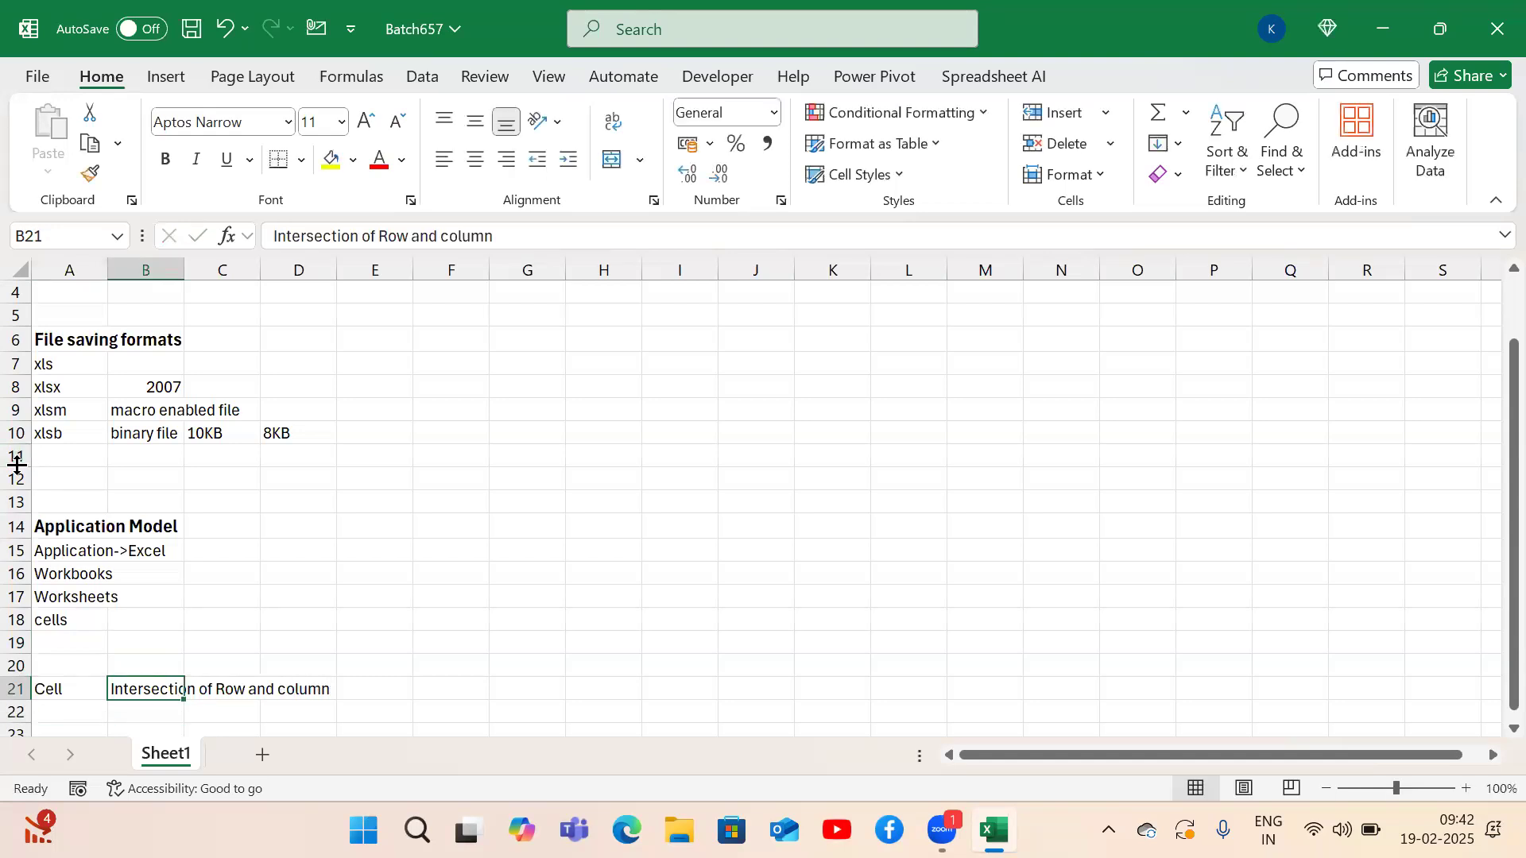
Return to the top, save the workbook with Ctrl+S, and add Sheet2.
click(371, 549)
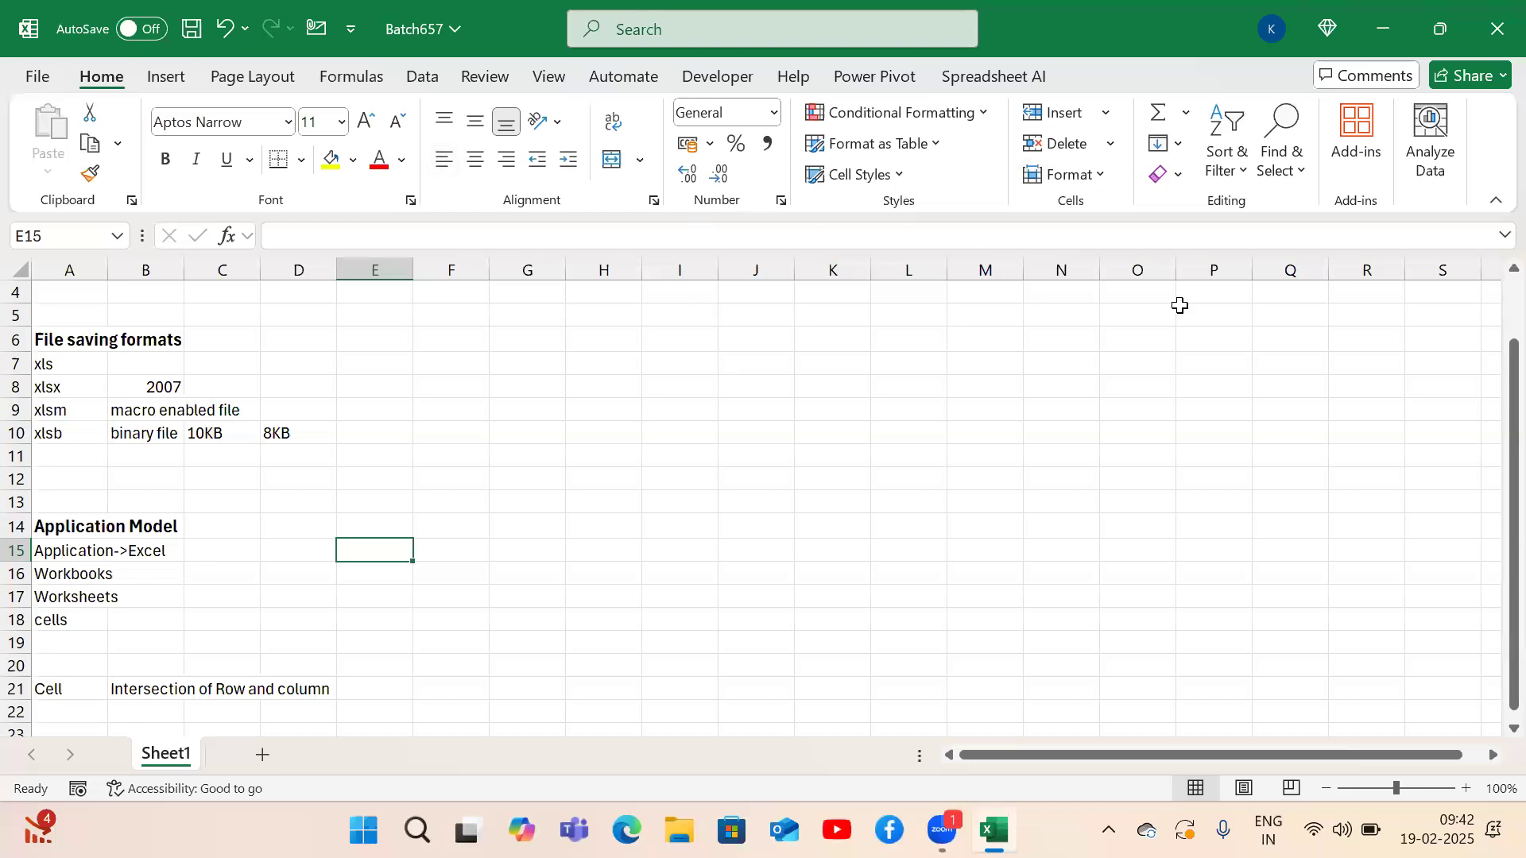
key(Left)
key(Left)
key(Left)
key(Left)
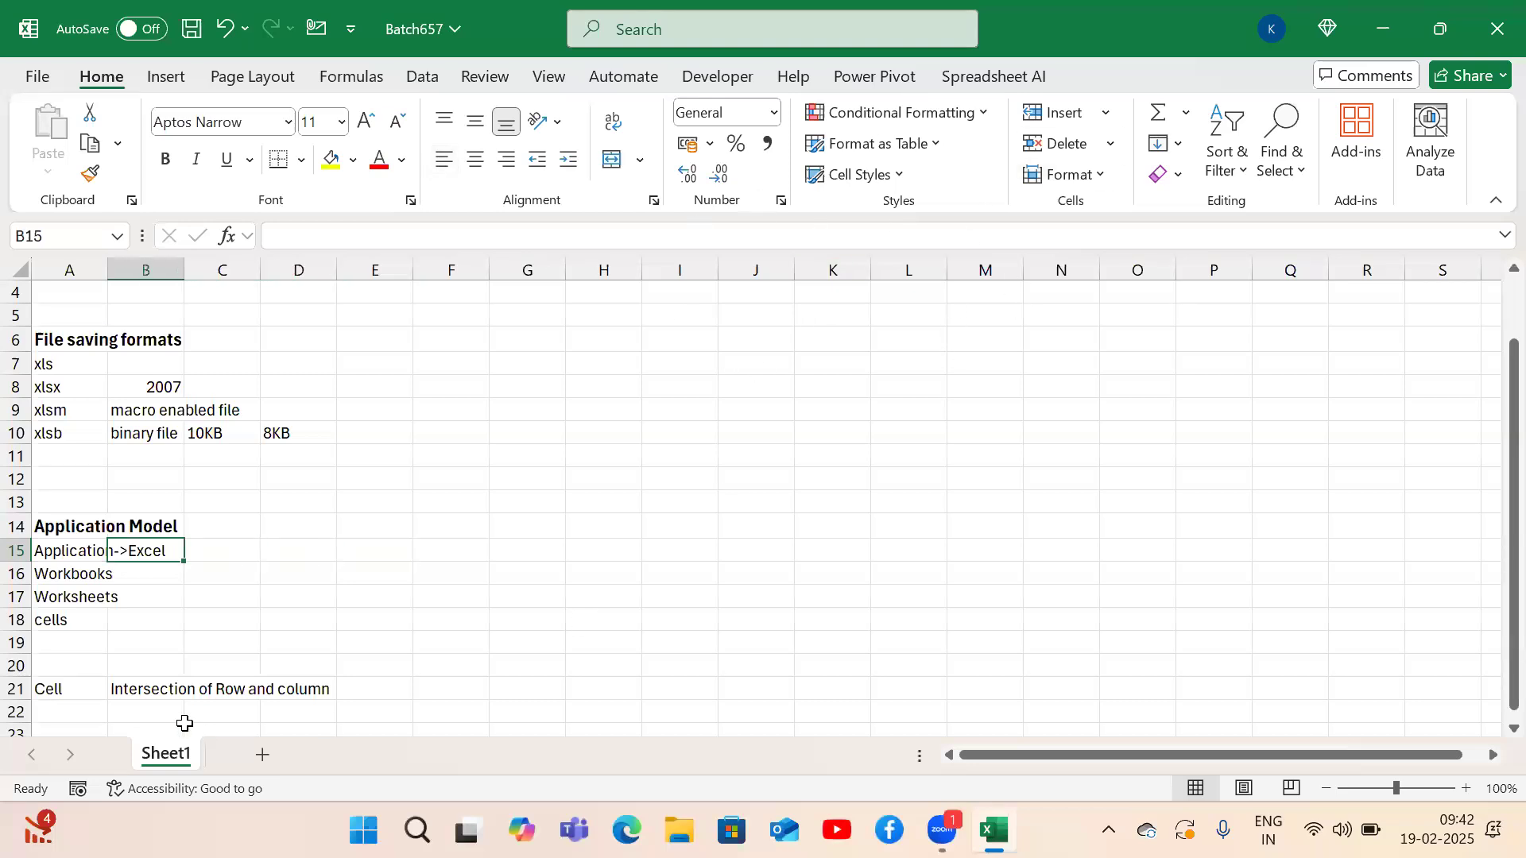
key(Down)
key(Down)
key(Down)
key(Down)
key(Down)
key(Down)
key(Down)
key(Down)
key(Down)
key(Down)
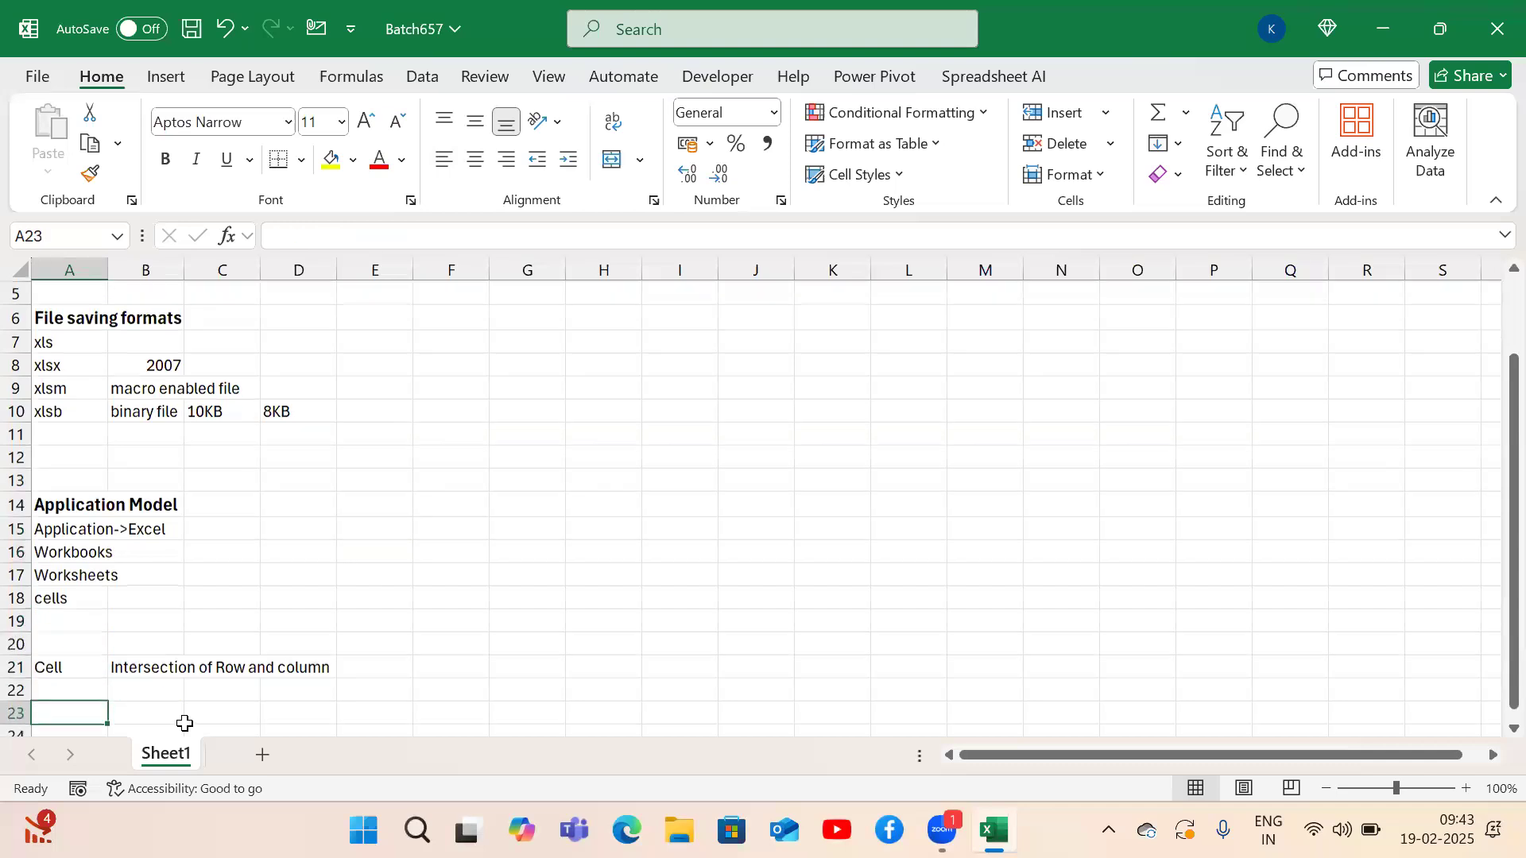
key(Up)
key(Up)
key(Up)
key(Up)
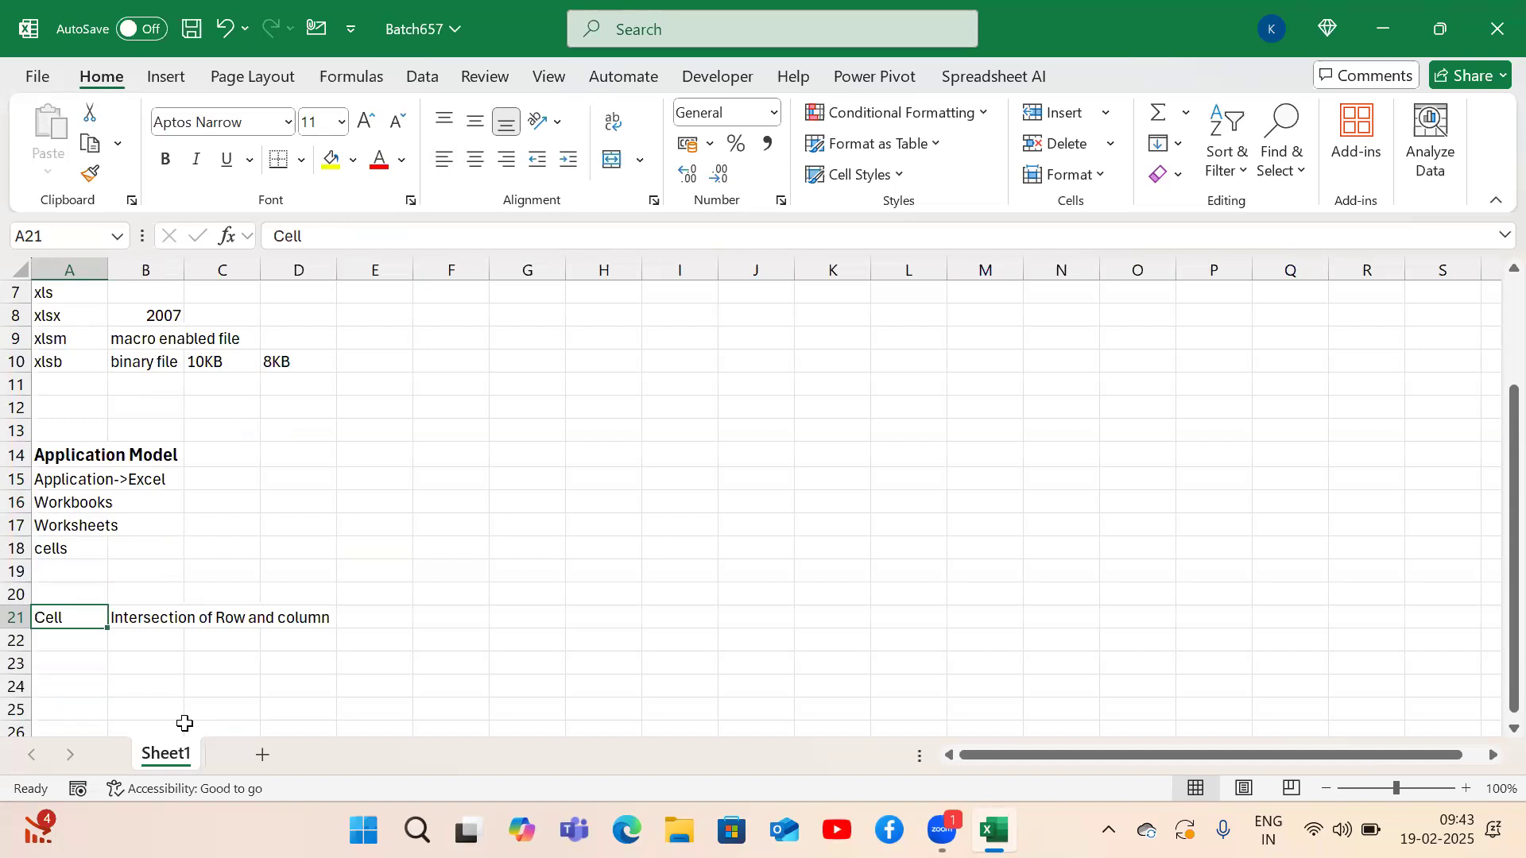
key(Down)
key(ctrl+Up)
key(ctrl+Up)
key(ctrl+Up)
key(ctrl+Up)
key(ctrl+Up)
key(ctrl+Up)
key(ctrl+Up)
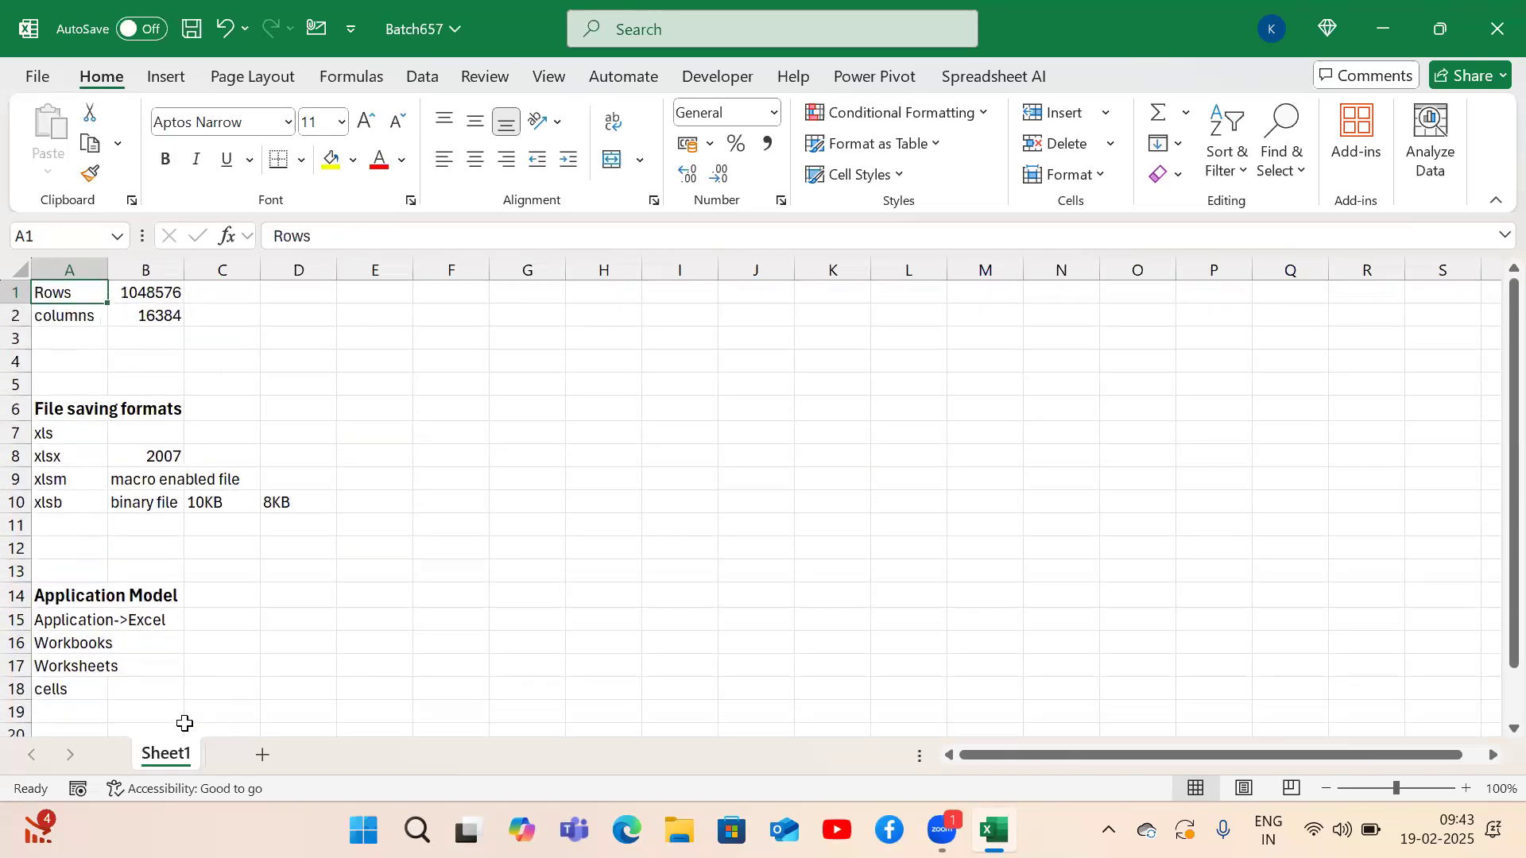
key(ctrl+s)
click(260, 756)
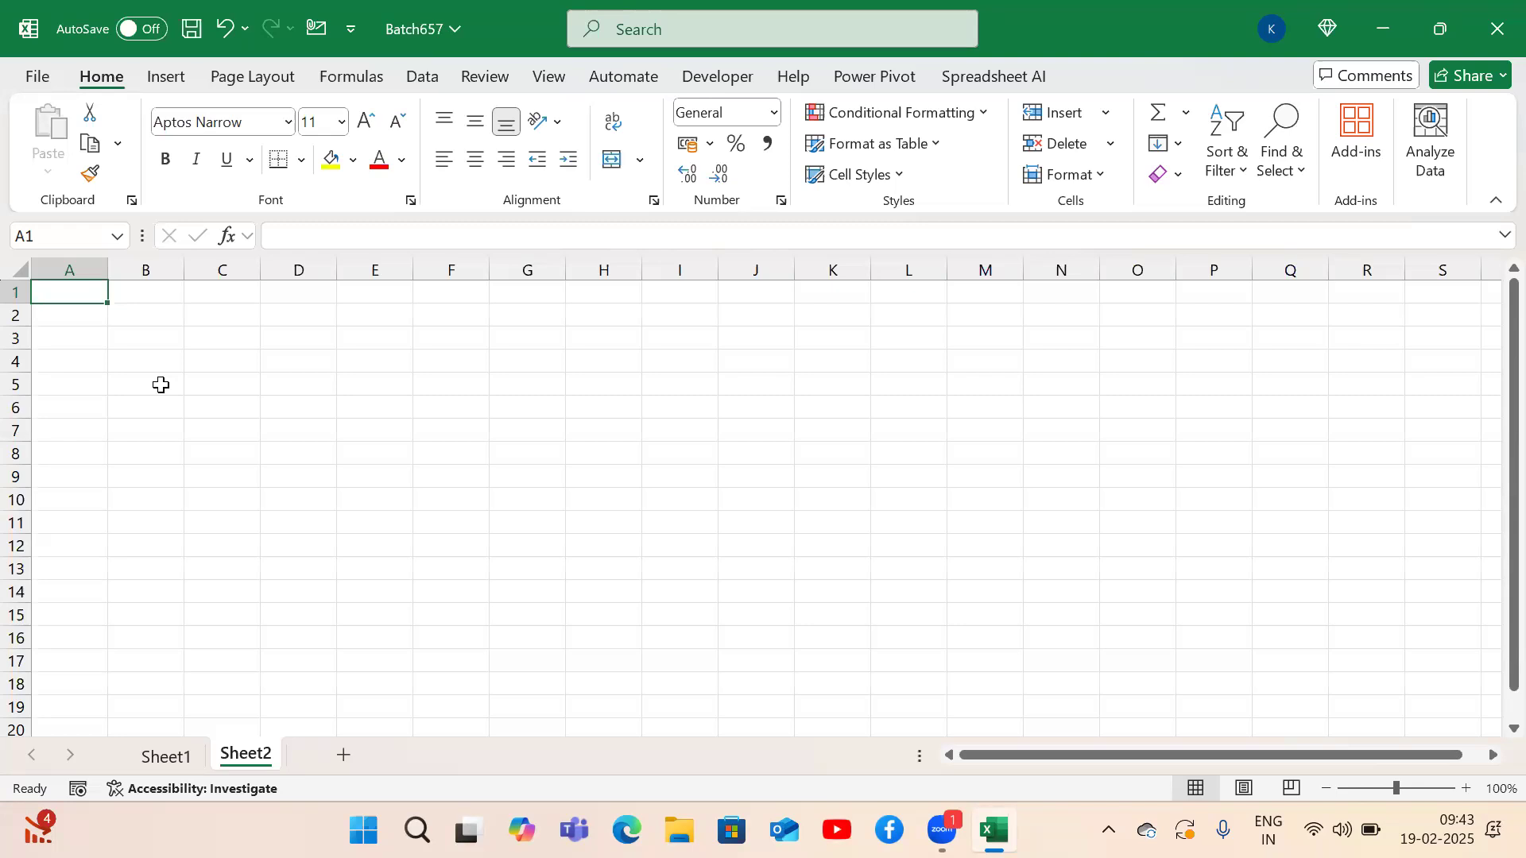
Enter the S.no heading in A1 with 1 and 2 in A2:A3.
text(S,no)
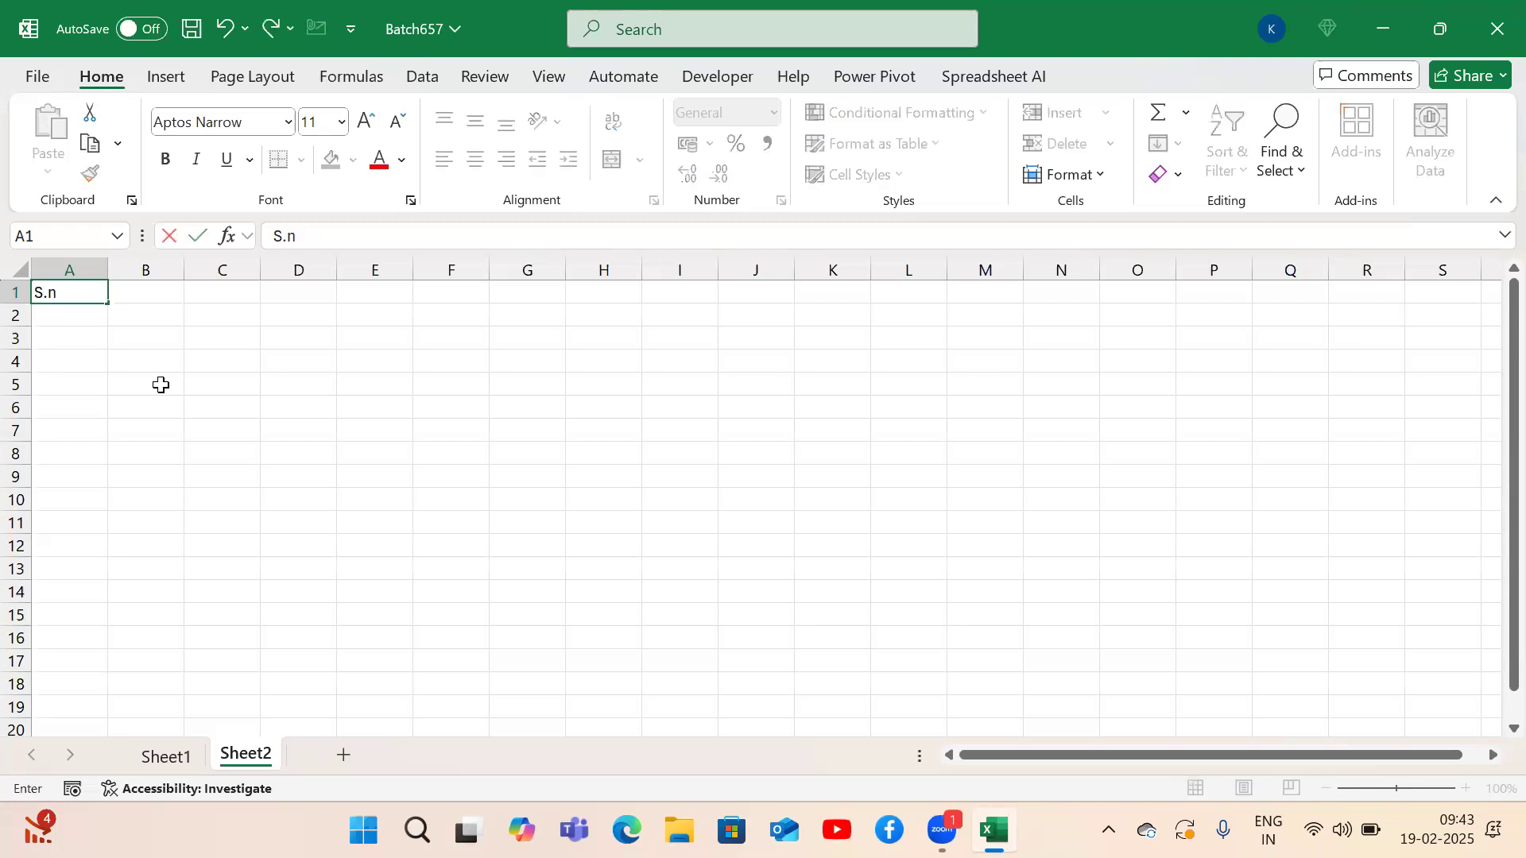
key(Return)
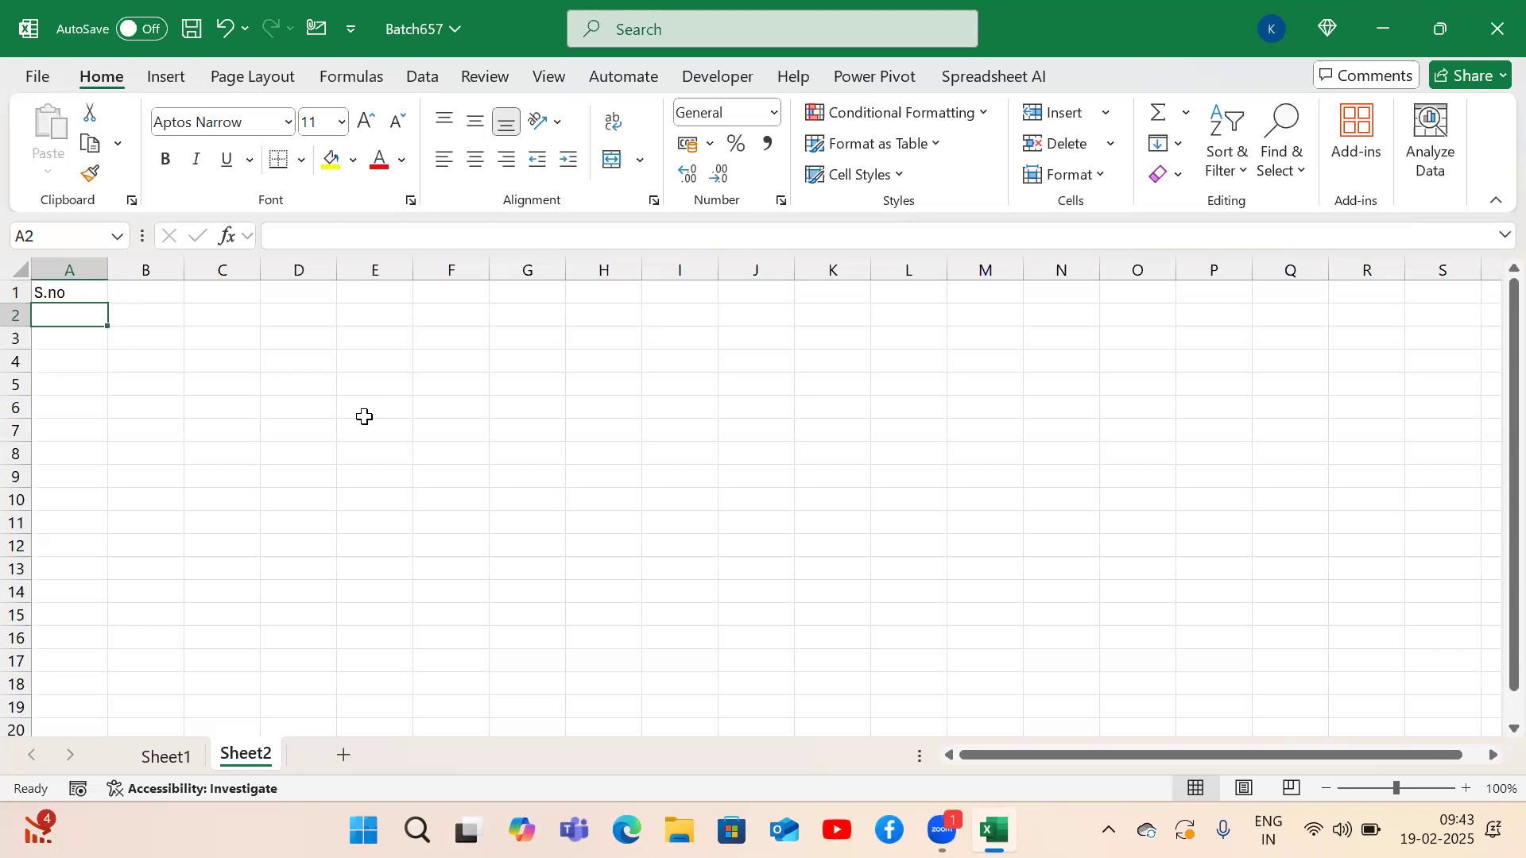
key(Down)
key(Up)
text(1)
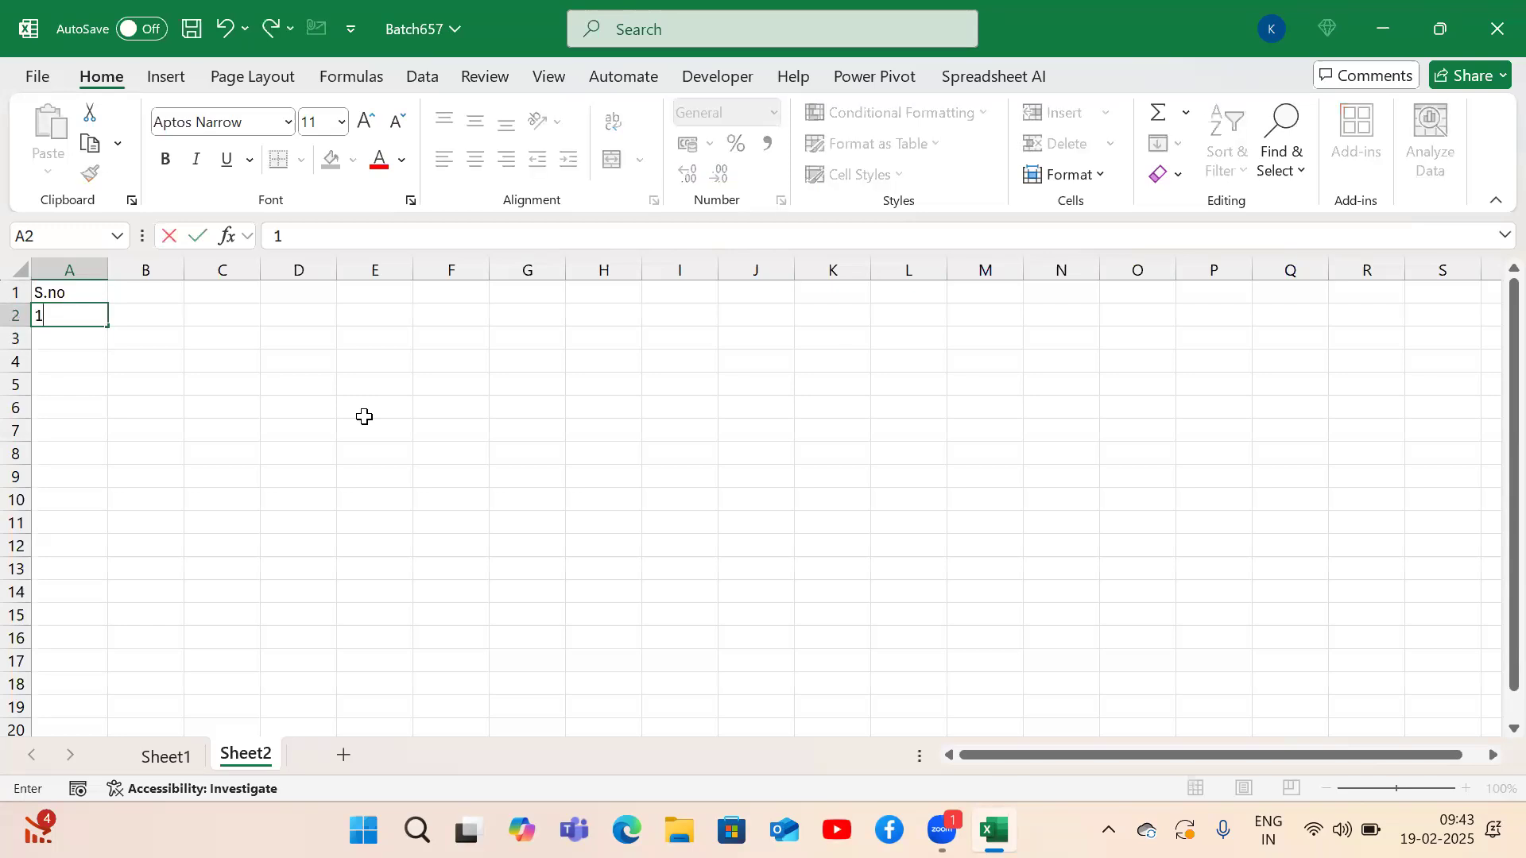
key(Return)
text(2)
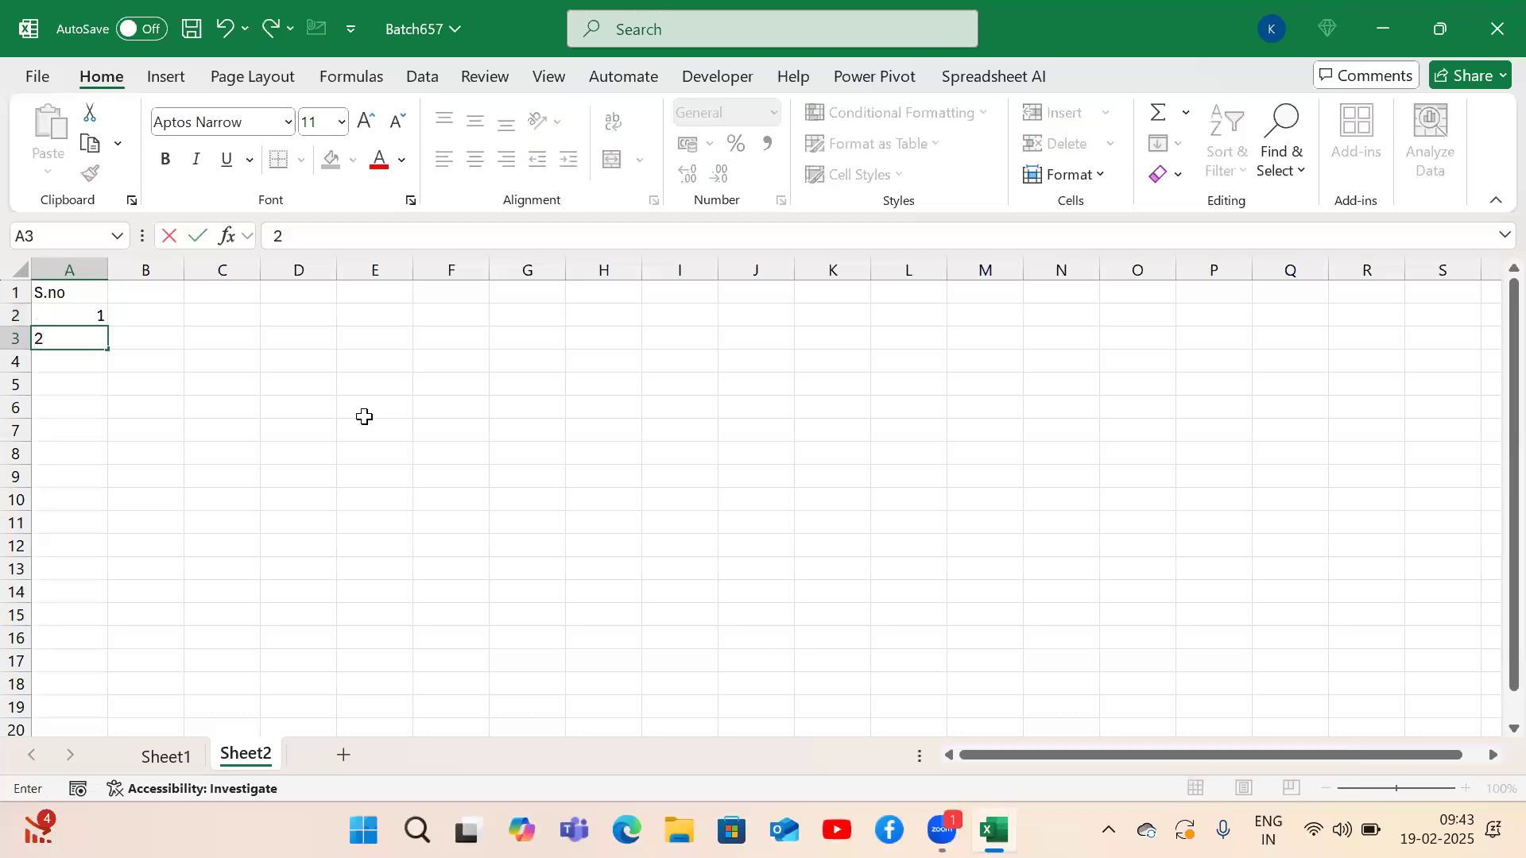
key(Return)
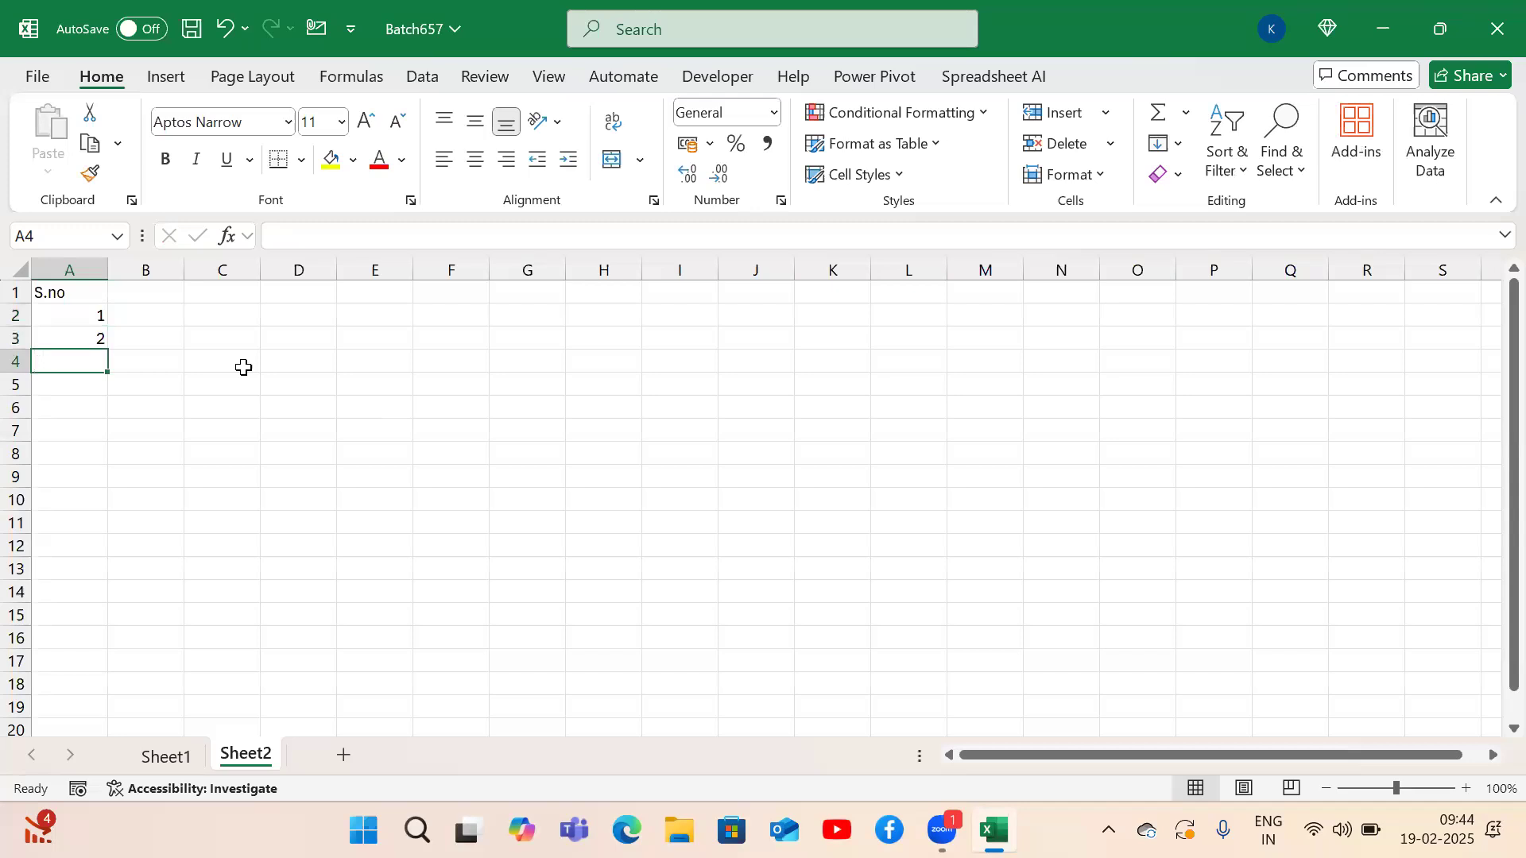
Fill the serial numbers from 1 and 2 down to 18 in column A.
drag(243, 367, 318, 547)
drag(438, 349, 527, 556)
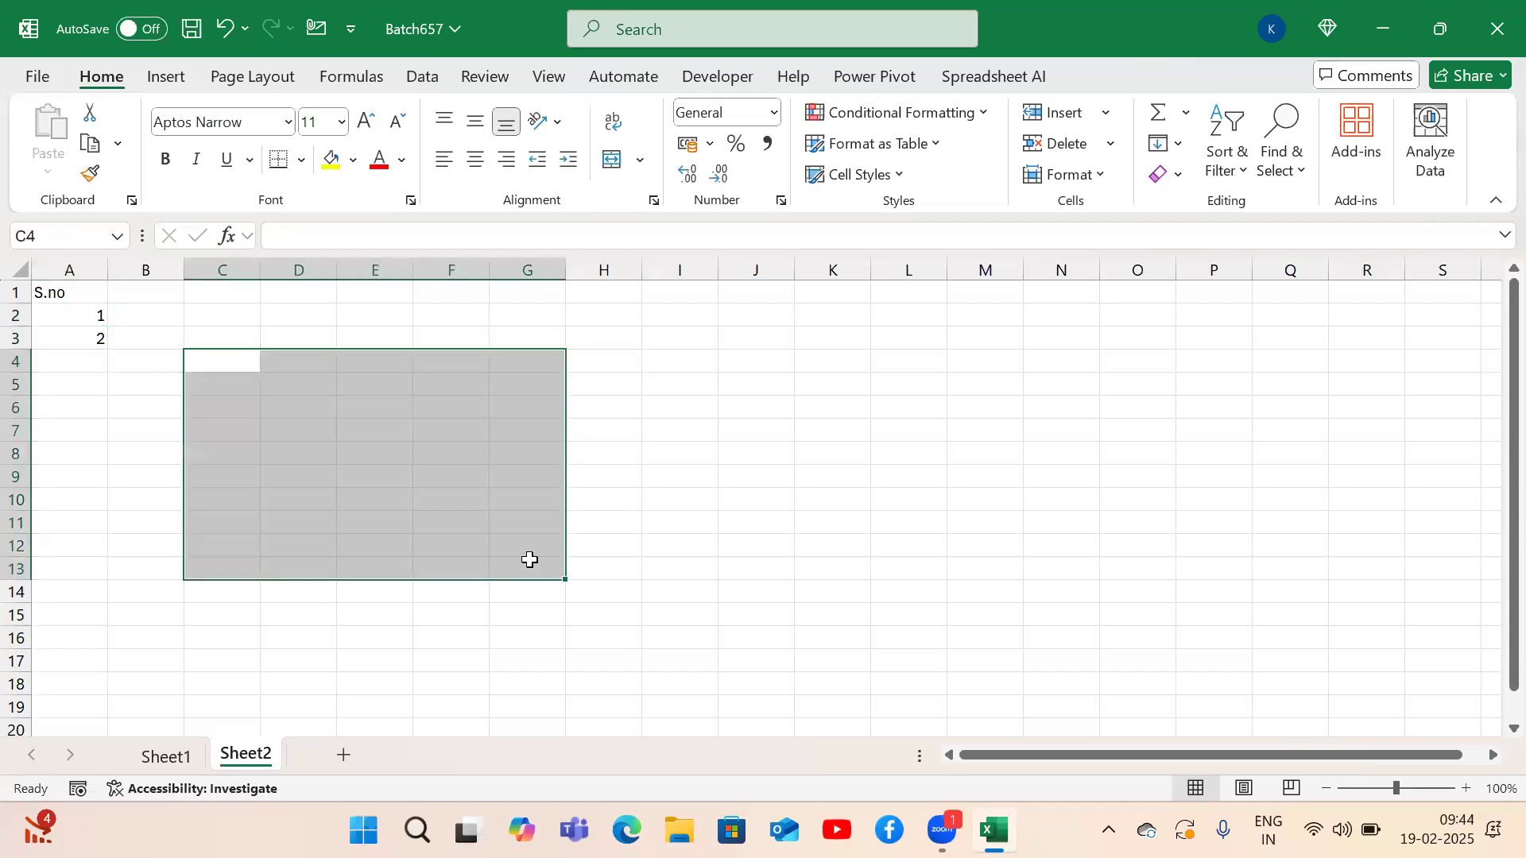
drag(217, 367, 559, 581)
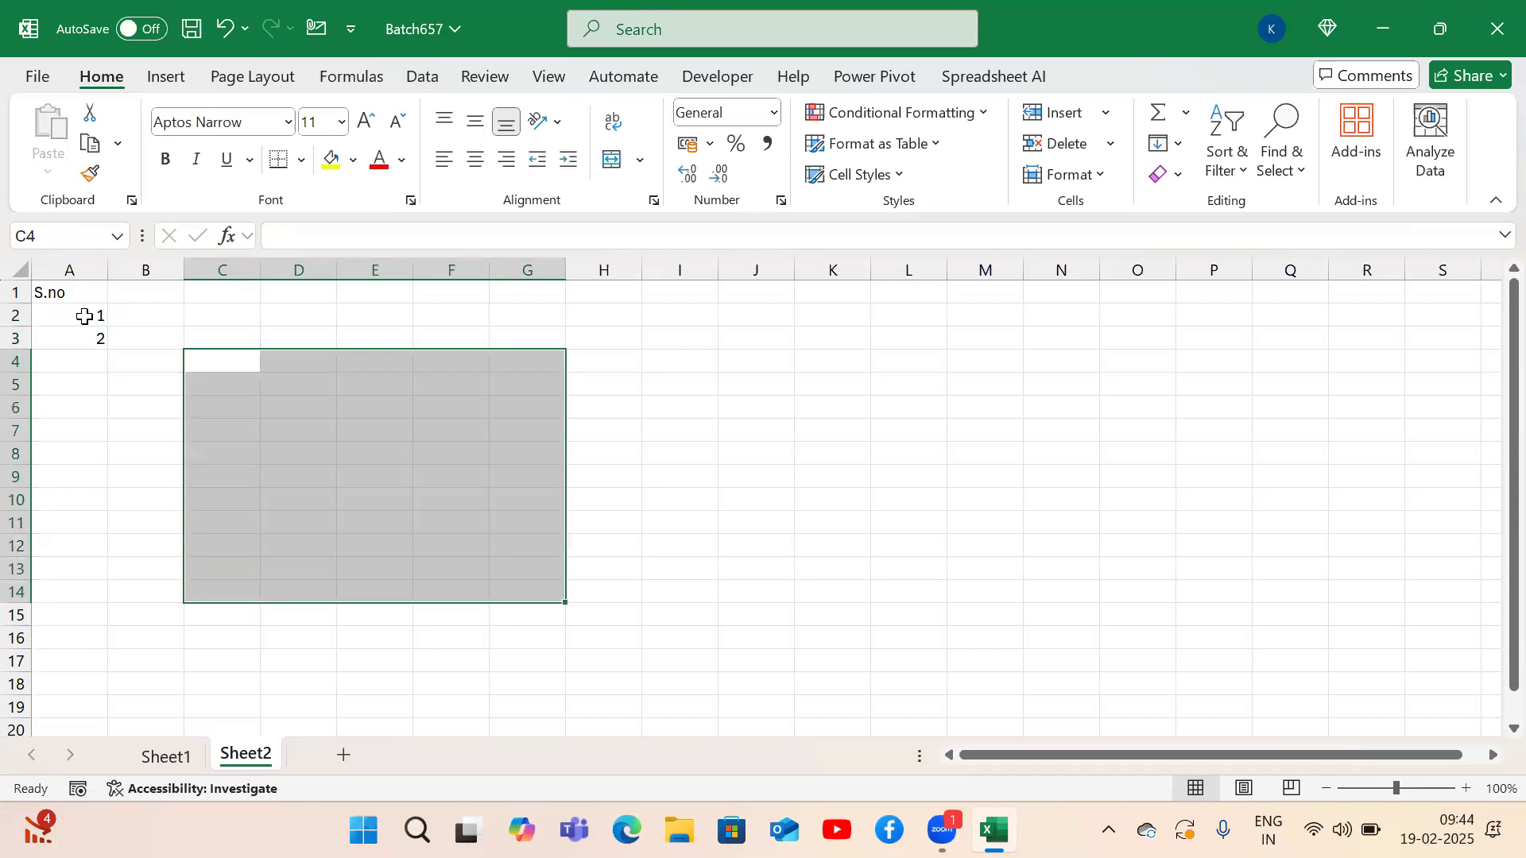
click(84, 316)
drag(84, 316, 92, 337)
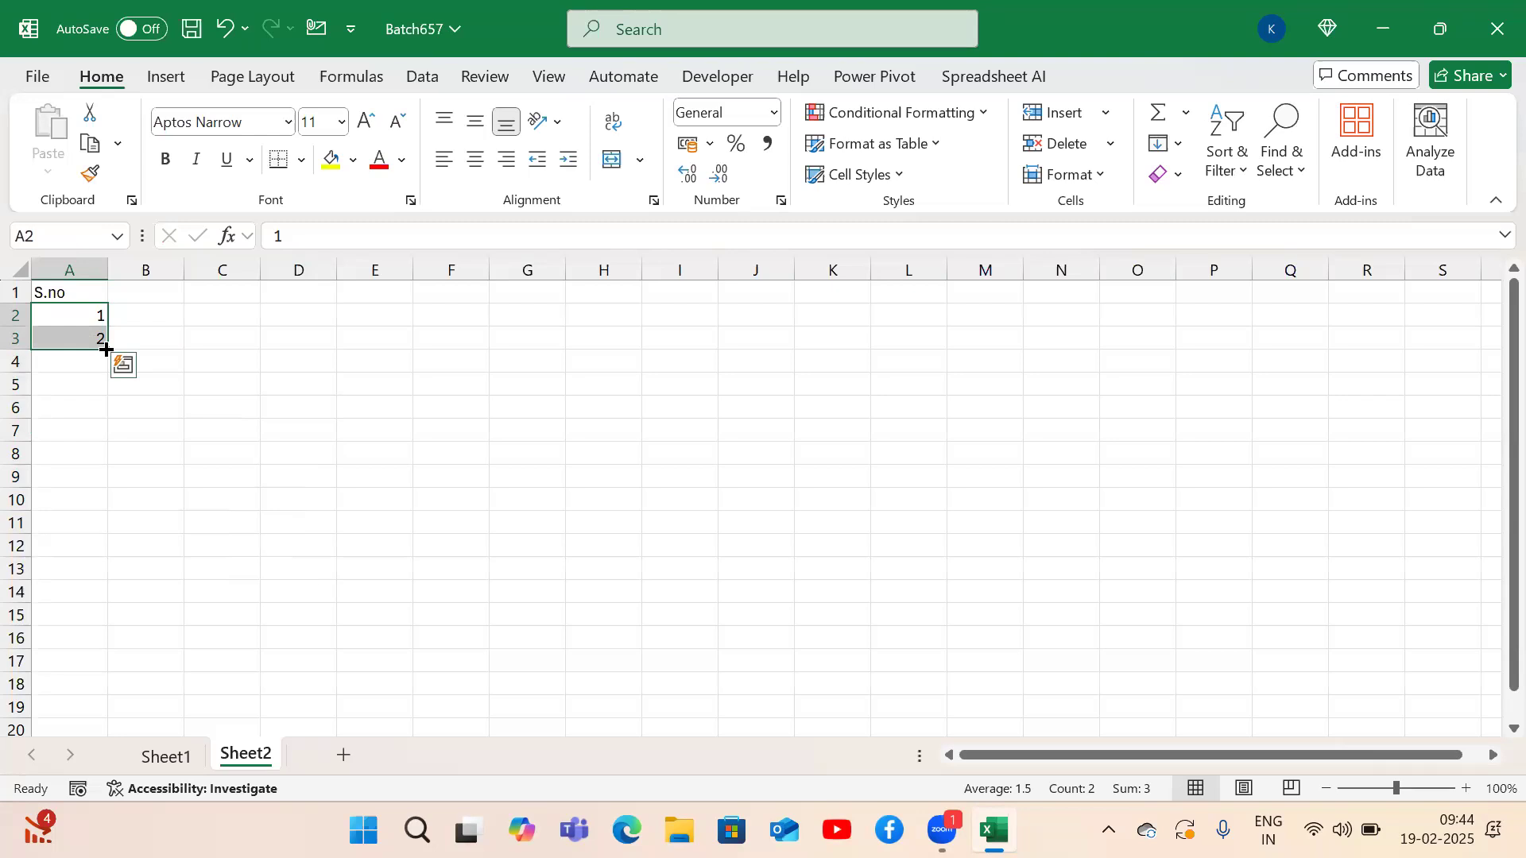
drag(82, 317, 78, 332)
mouse_move(107, 350)
mouse_down()
mouse_move(88, 732)
mouse_move(86, 715)
mouse_up()
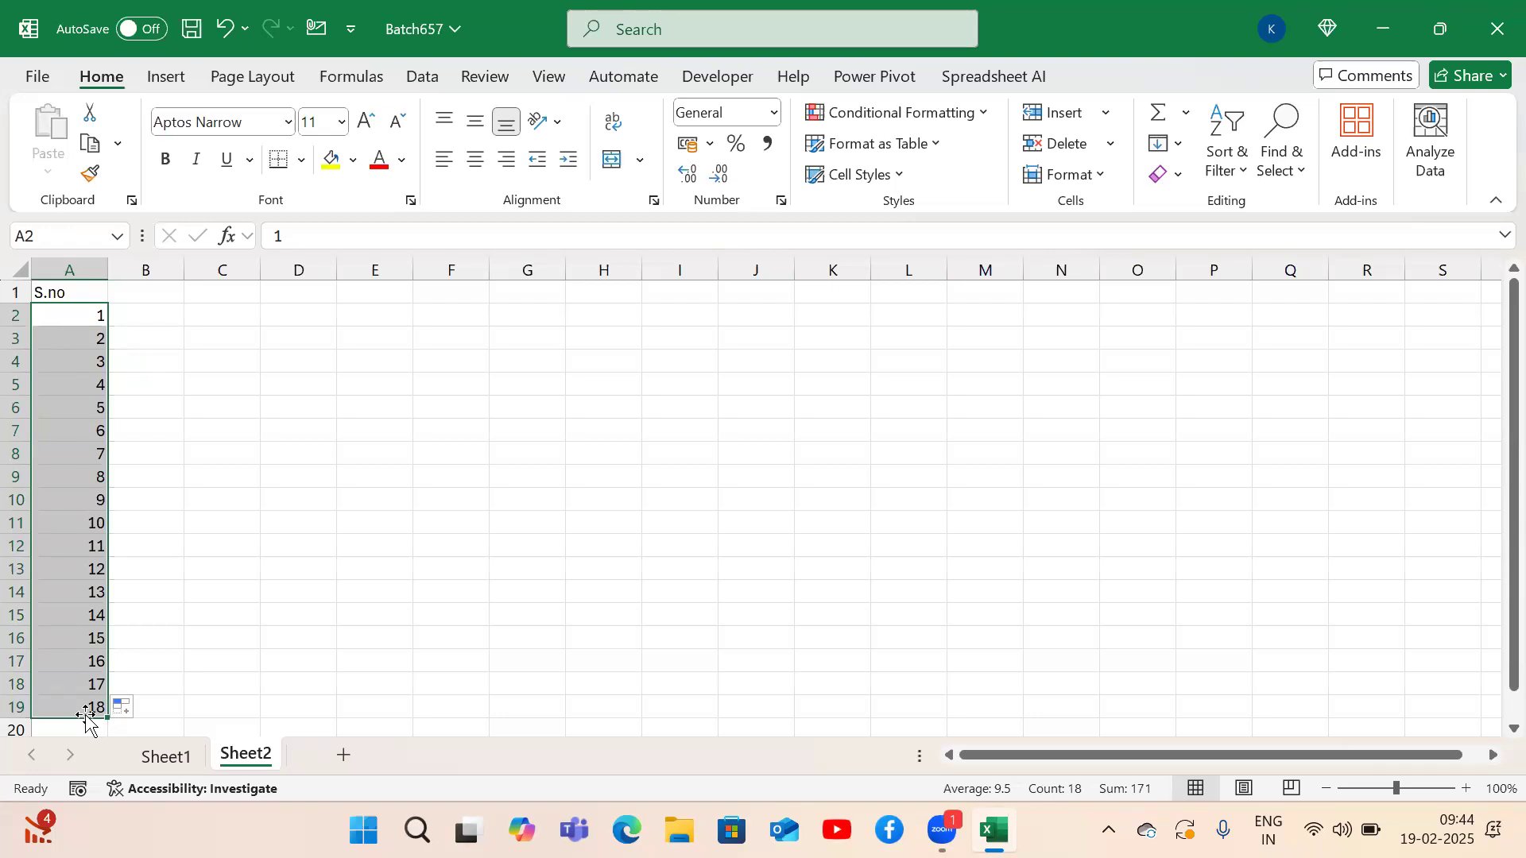
Add the 'Names' heading in cell B1.
key(Up)
key(Right)
text(Names)
key(Return)
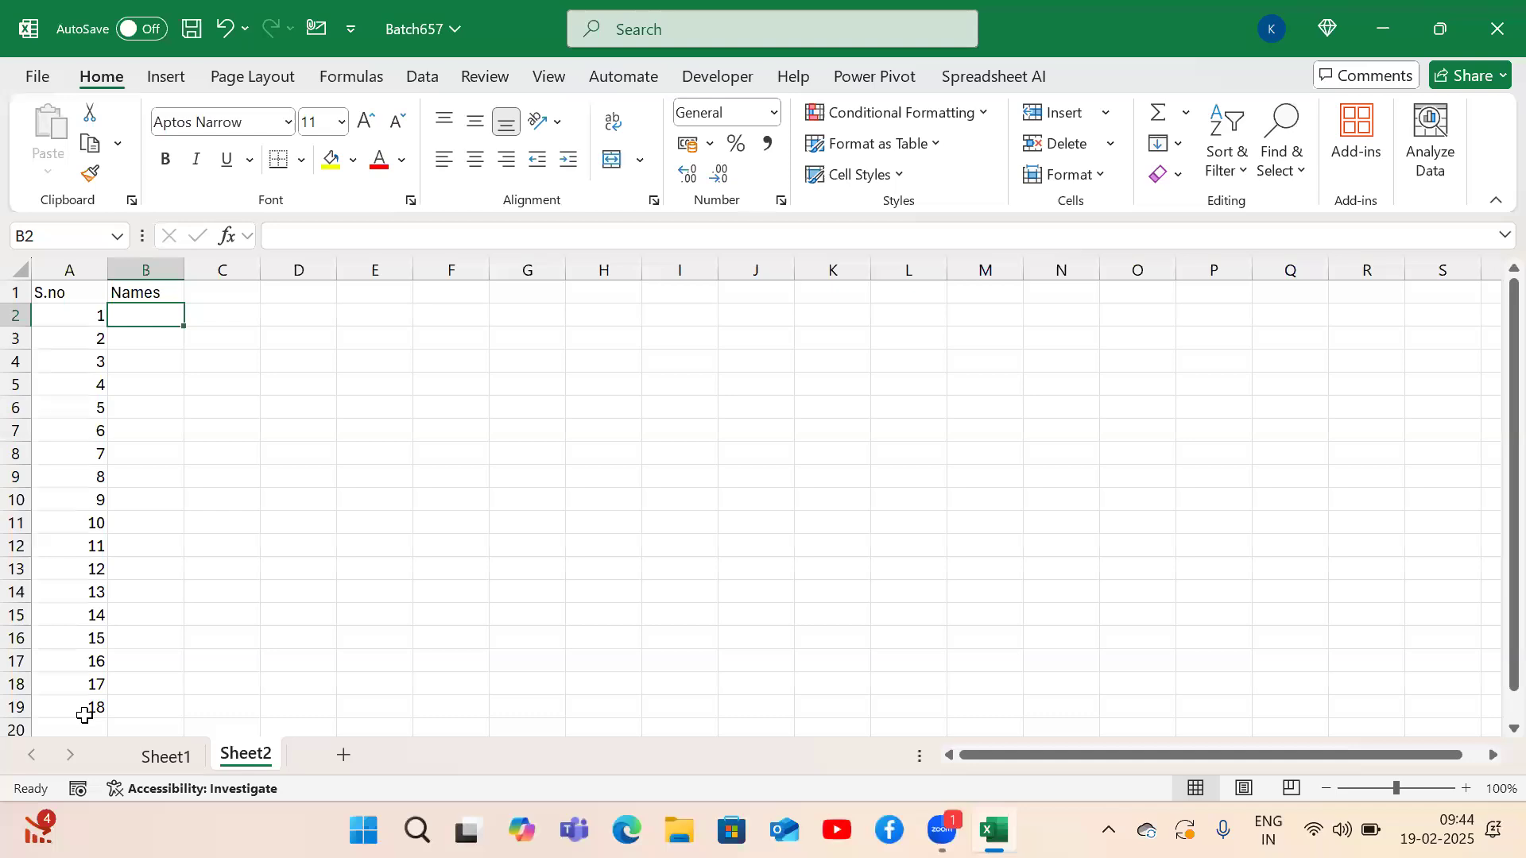
Enter Name1 in B2 and fill the names down to Name18.
text(Name1)
key(Return)
key(Up)
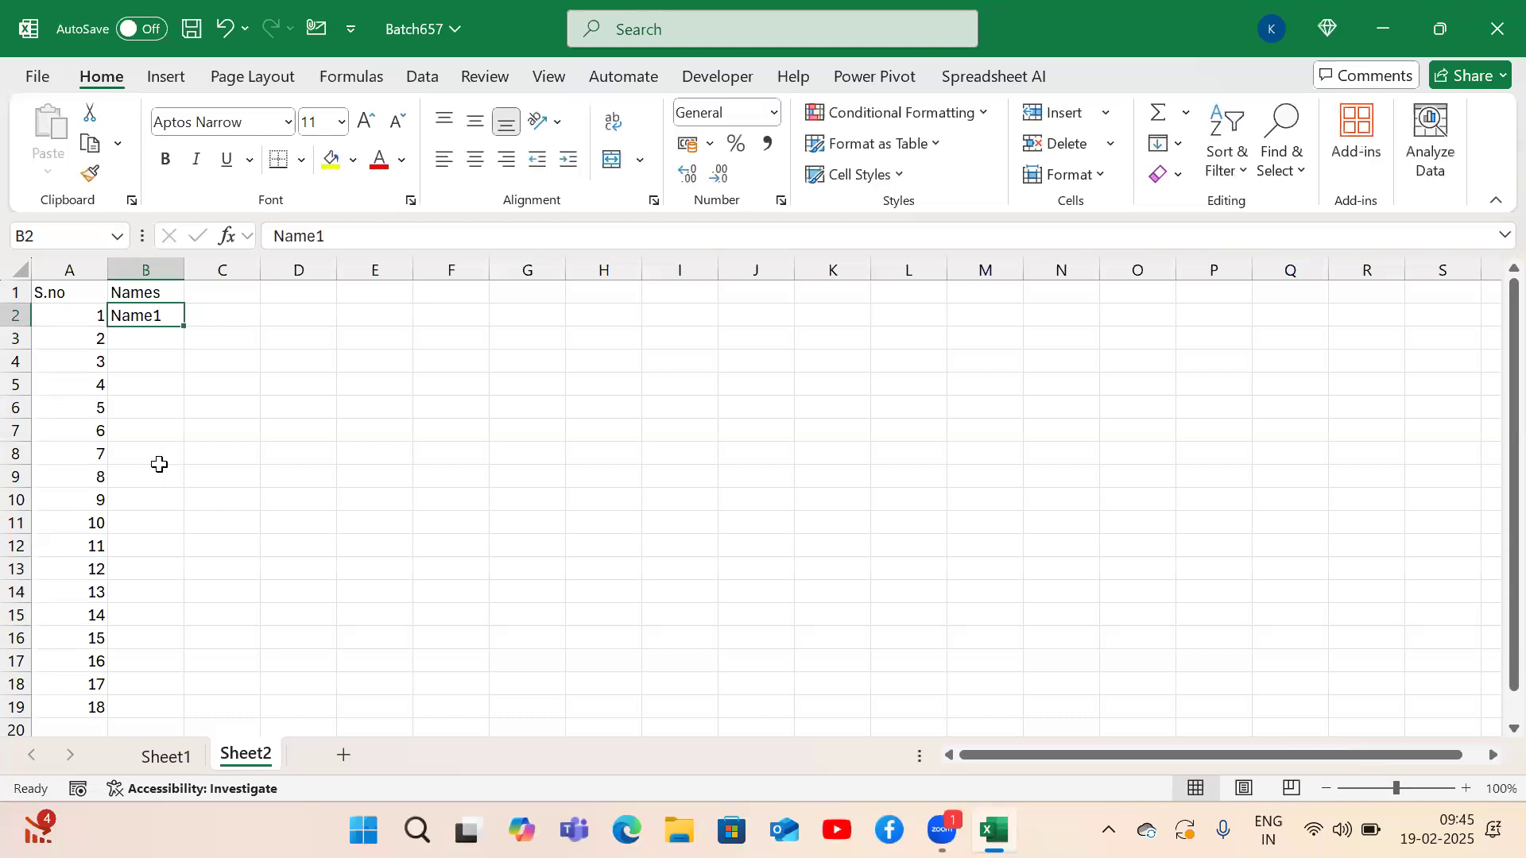
drag(186, 323, 159, 722)
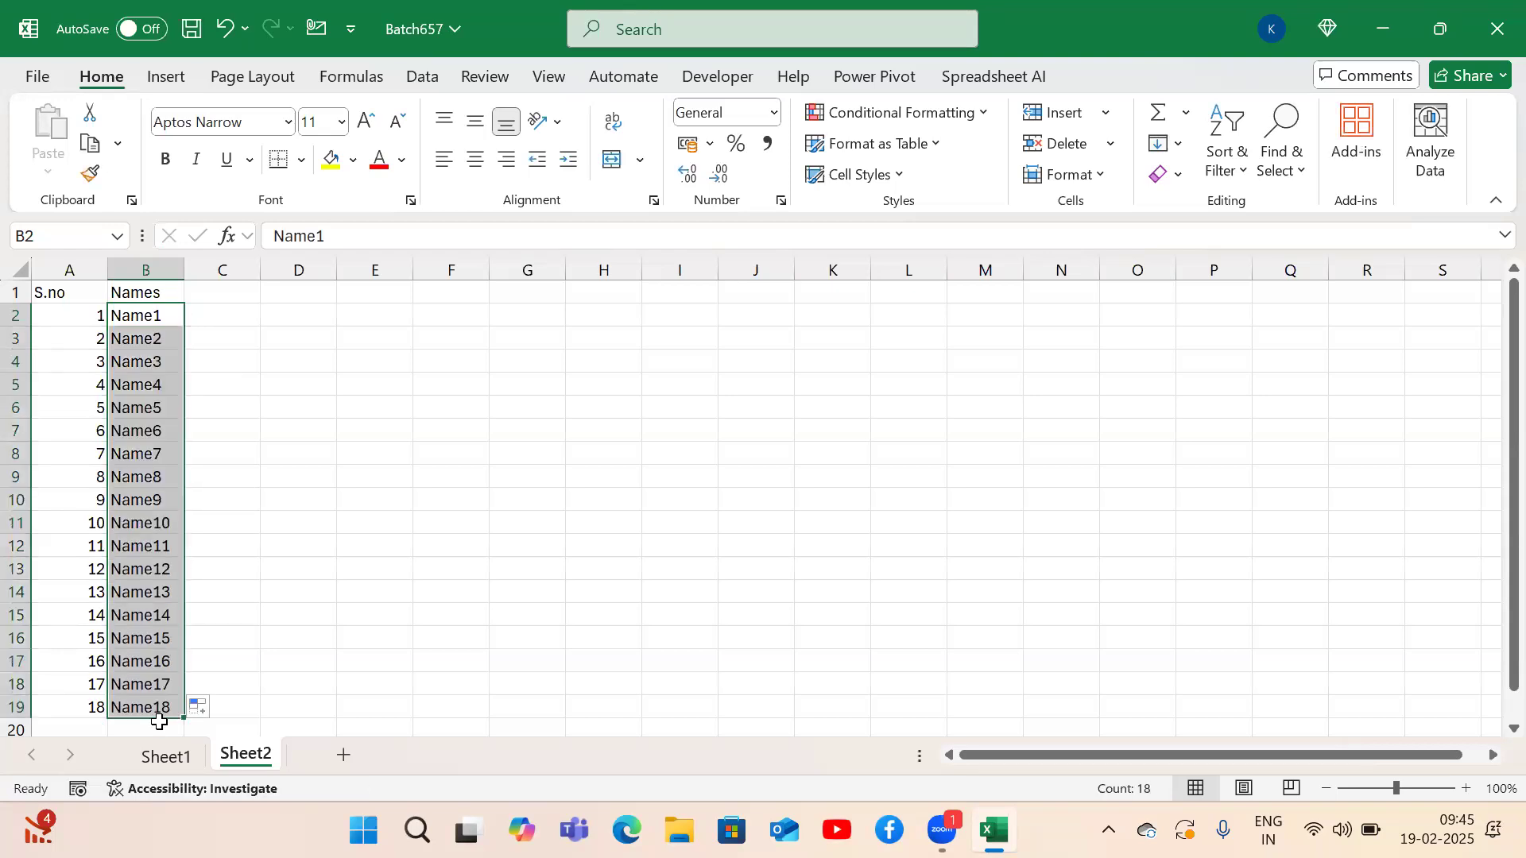
key(shift+Up)
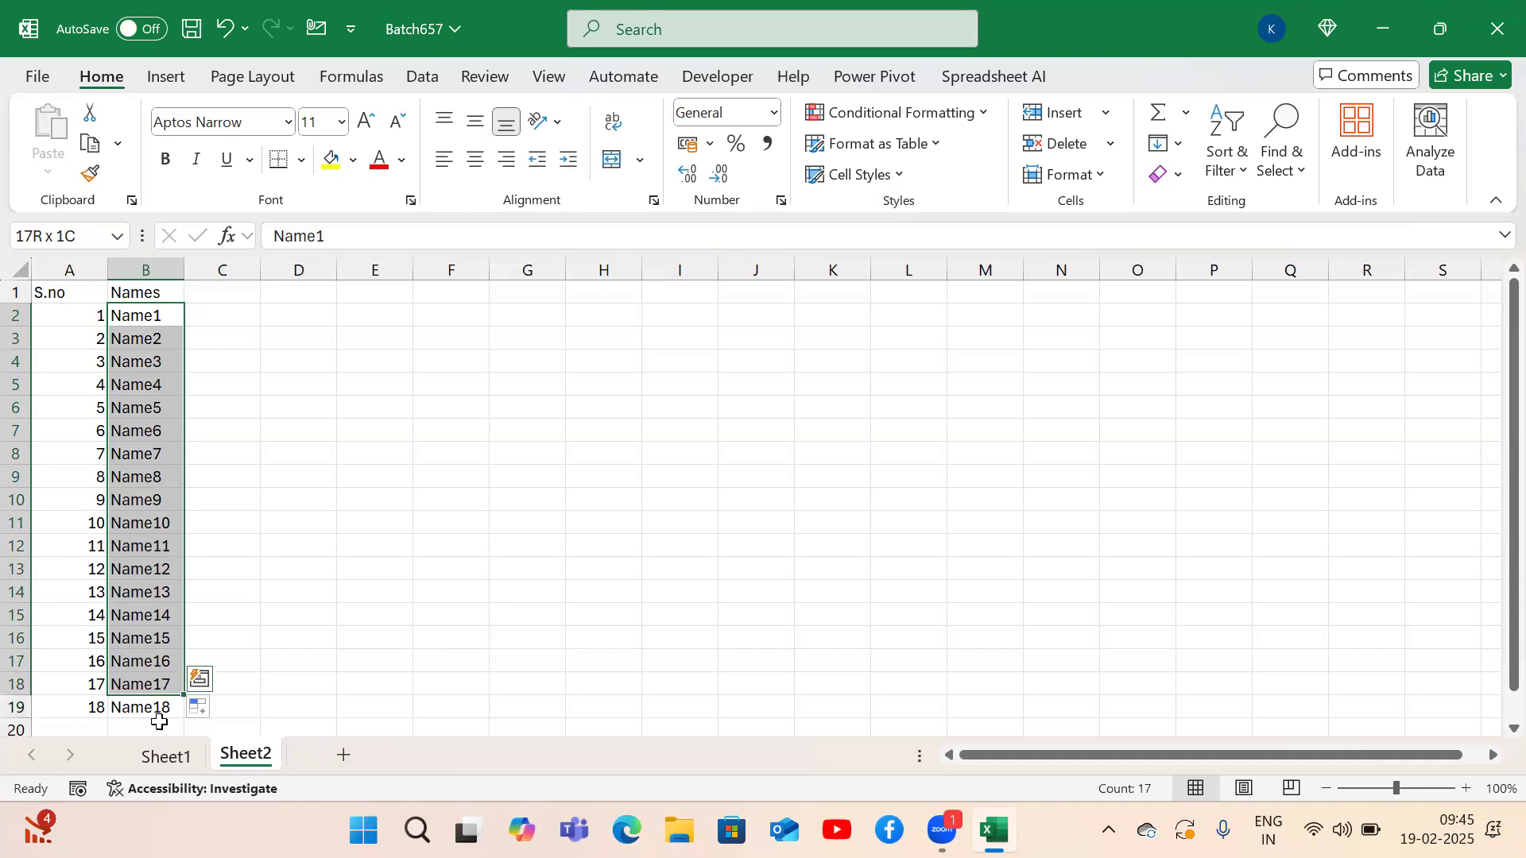
Enter Sub1 in C1 and extend subject headings across row 1.
key(Down)
key(Down)
key(Up)
key(Up)
key(Up)
key(Right)
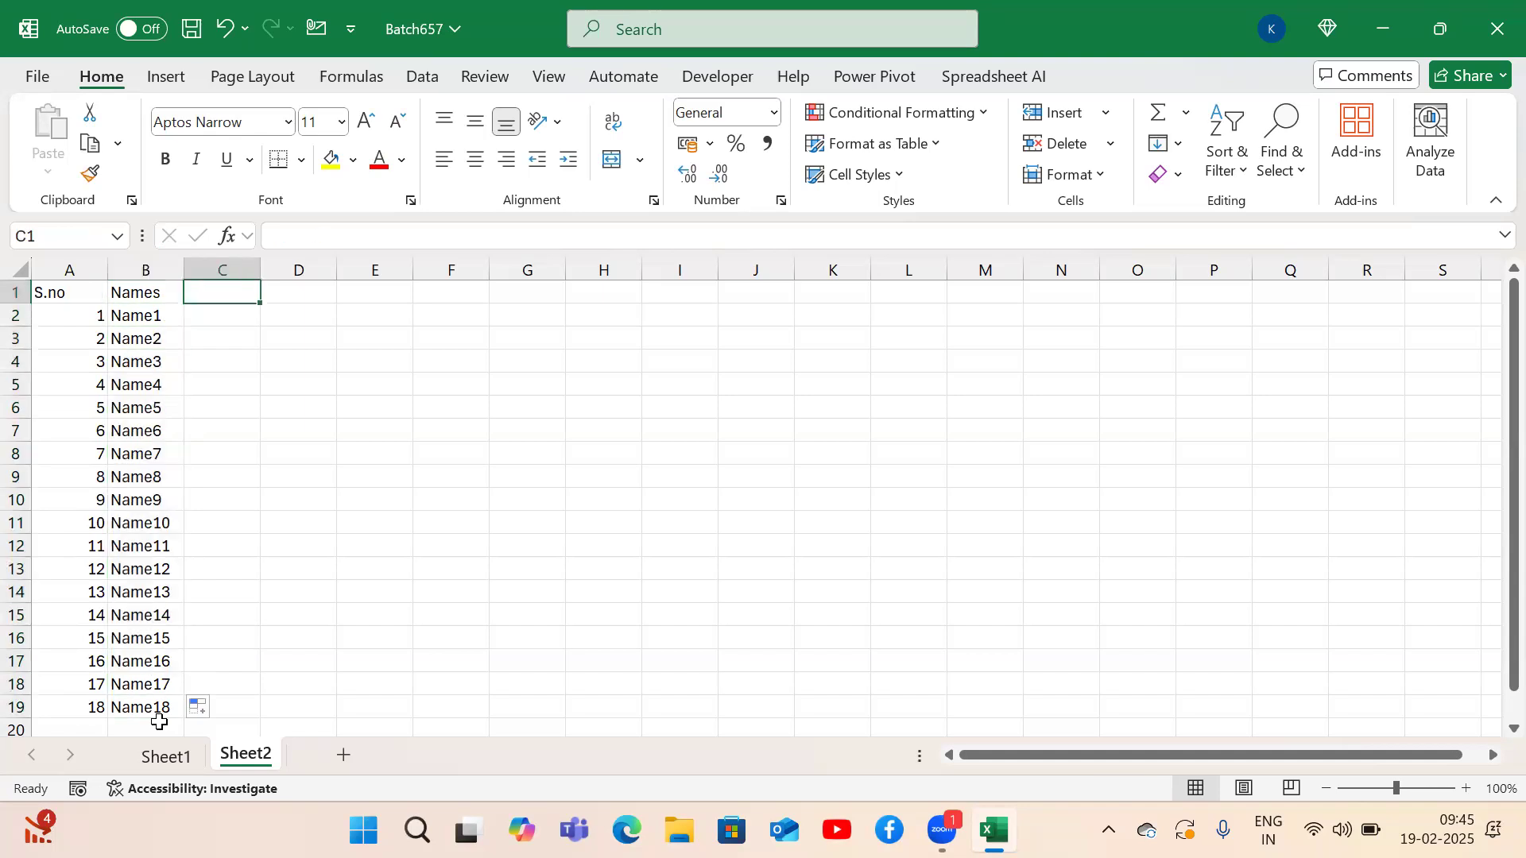
text(Sub1)
key(Return)
key(Up)
drag(263, 307, 634, 287)
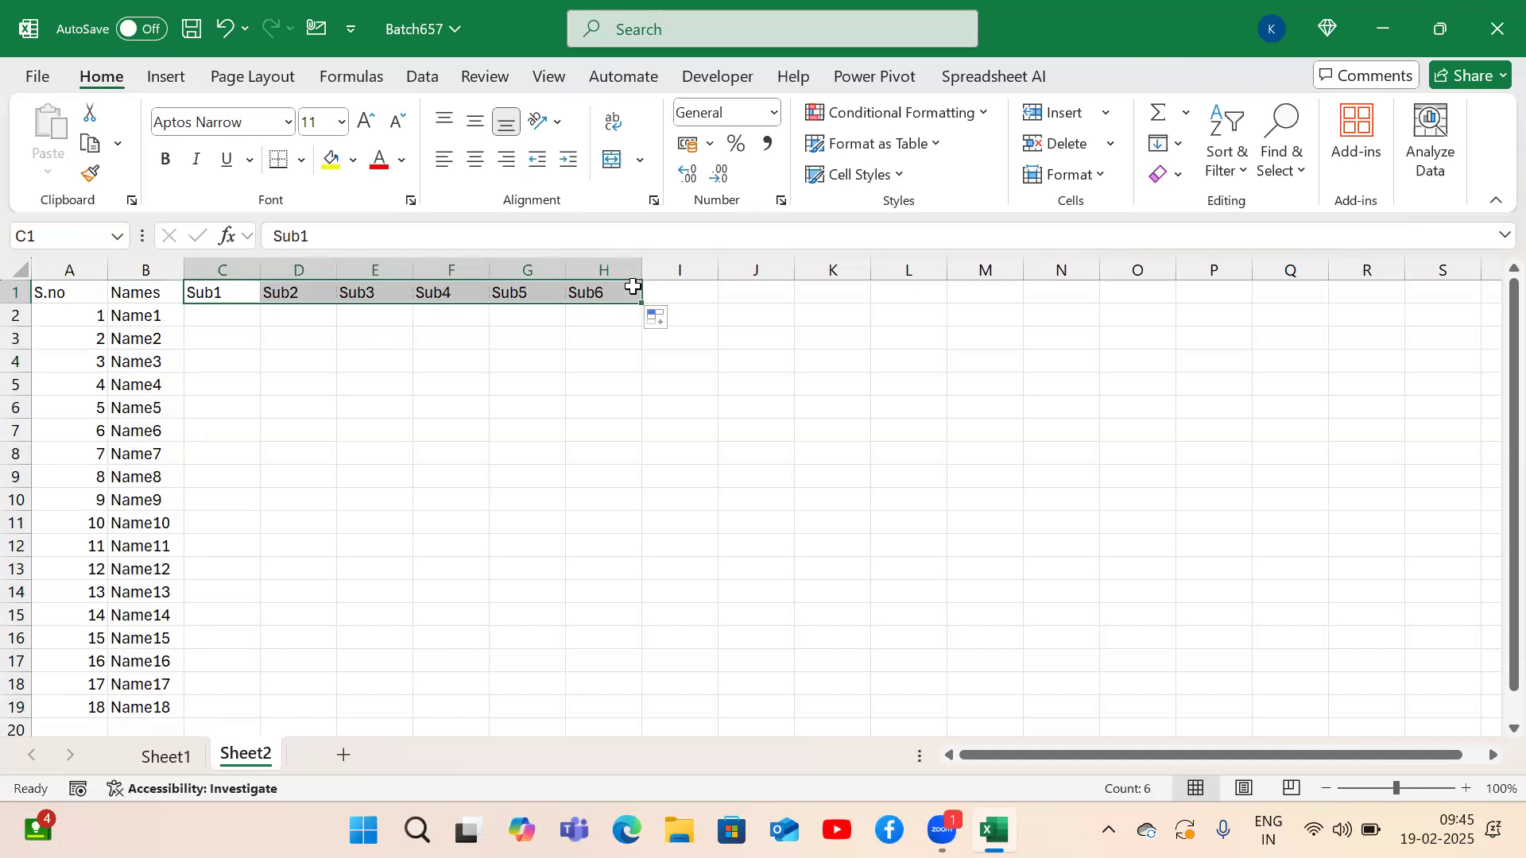
Refill serial numbers and names down to row 19 and Sub1–Sub6 across to H1.
drag(68, 314, 79, 339)
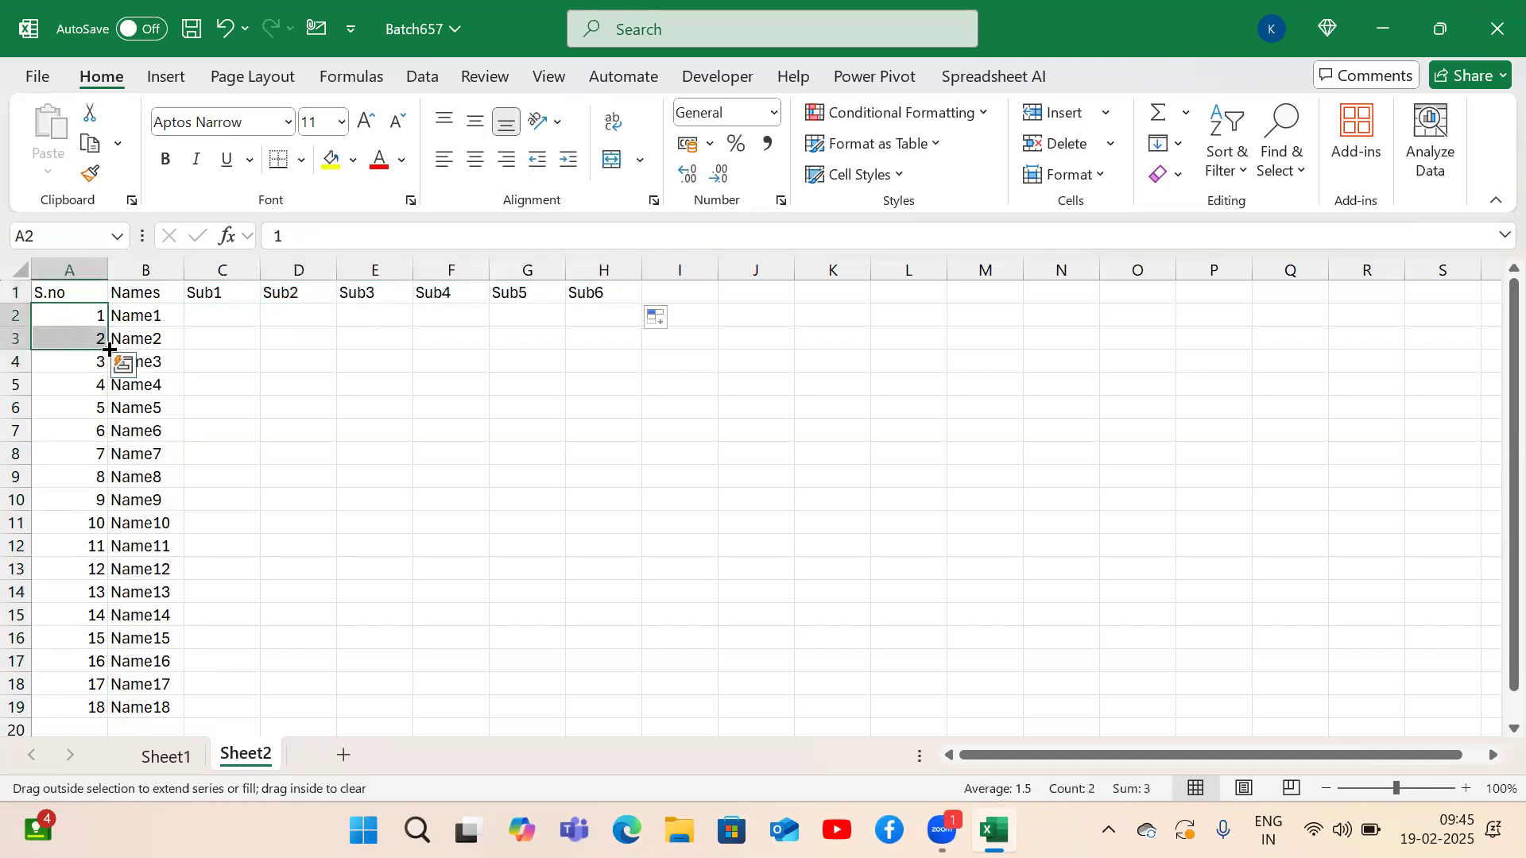
double_click(110, 346)
click(147, 314)
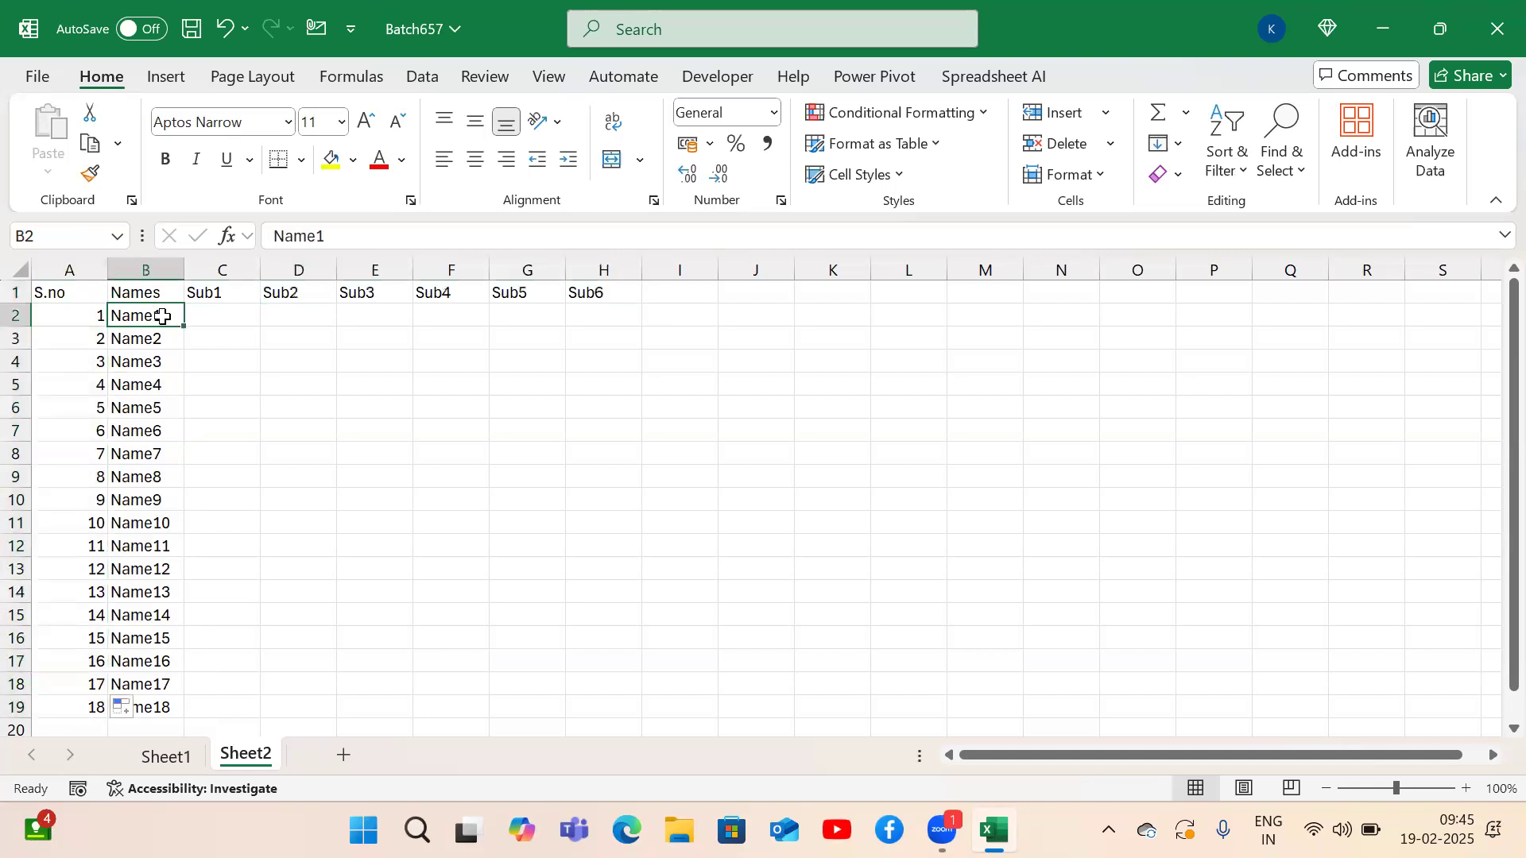
double_click(183, 327)
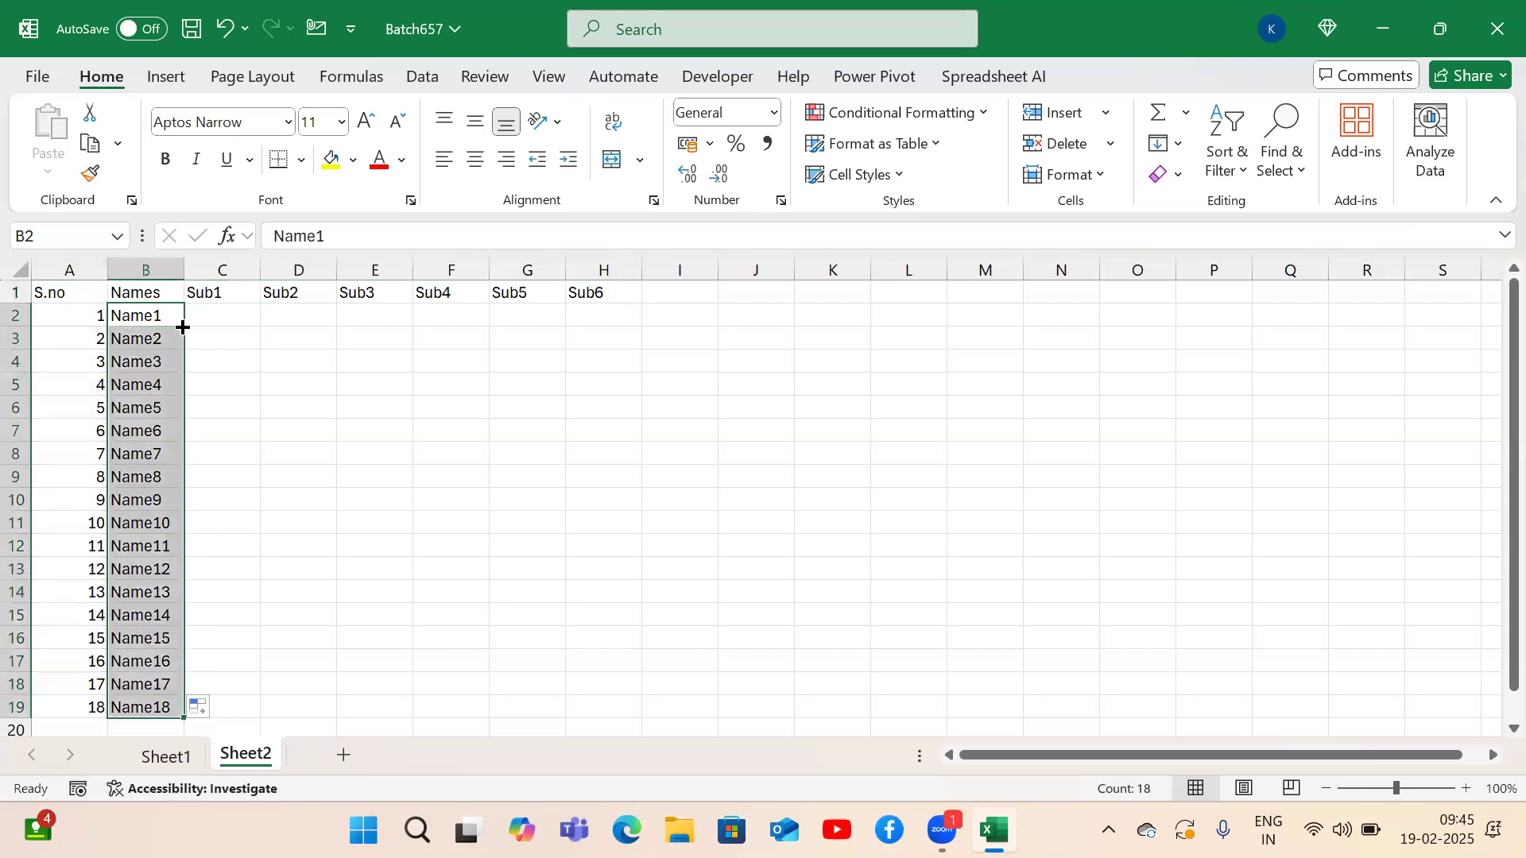
click(246, 299)
drag(262, 305, 632, 298)
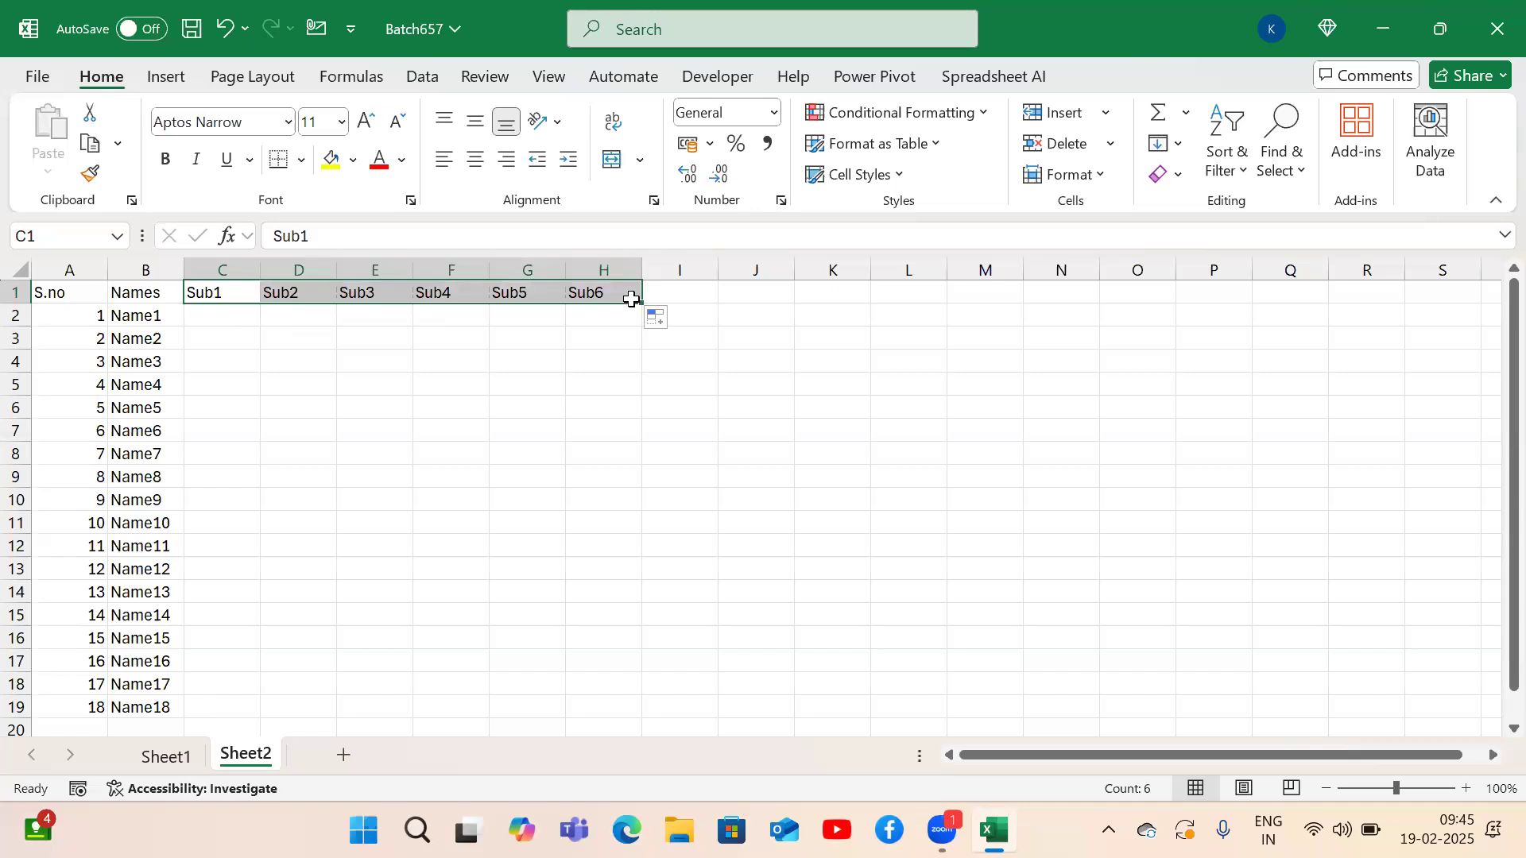
Select the empty marks area under the subject headings.
key(Down)
key(Left)
key(Right)
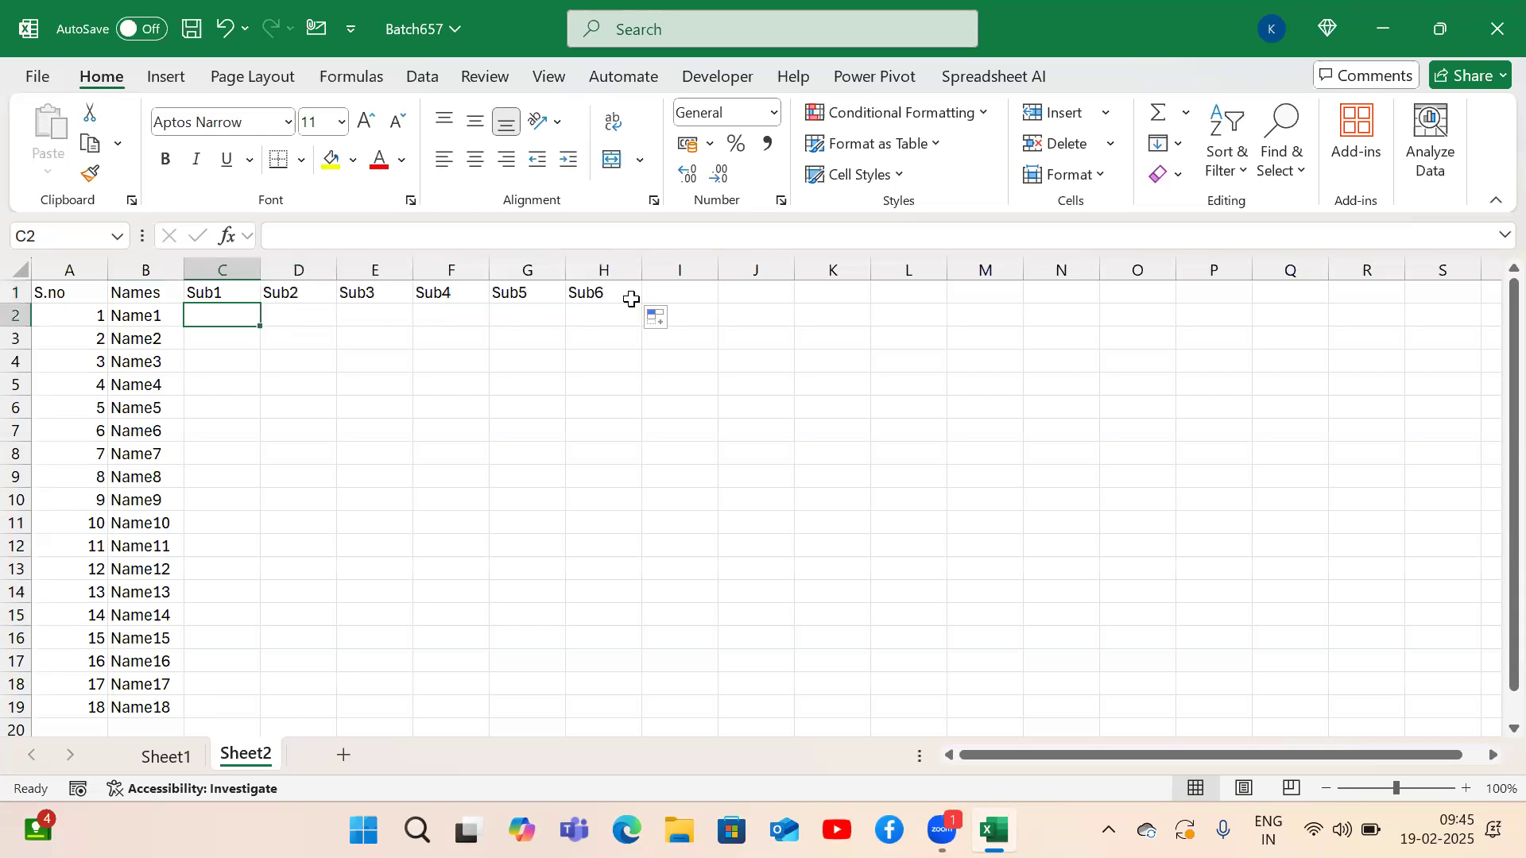
key(shift+Right)
key(shift+Right)
key(shift+Right)
key(shift+Right)
key(shift+Right)
key(shift+Down)
key(shift+Down)
key(shift+Down)
key(shift+Down)
key(shift+Down)
key(shift+Down)
key(shift+Down)
key(shift+Down)
key(shift+Down)
key(shift+Down)
key(shift+Down)
key(shift+Down)
key(shift+Down)
key(shift+Down)
key(shift+Down)
key(shift+Down)
key(shift+Down)
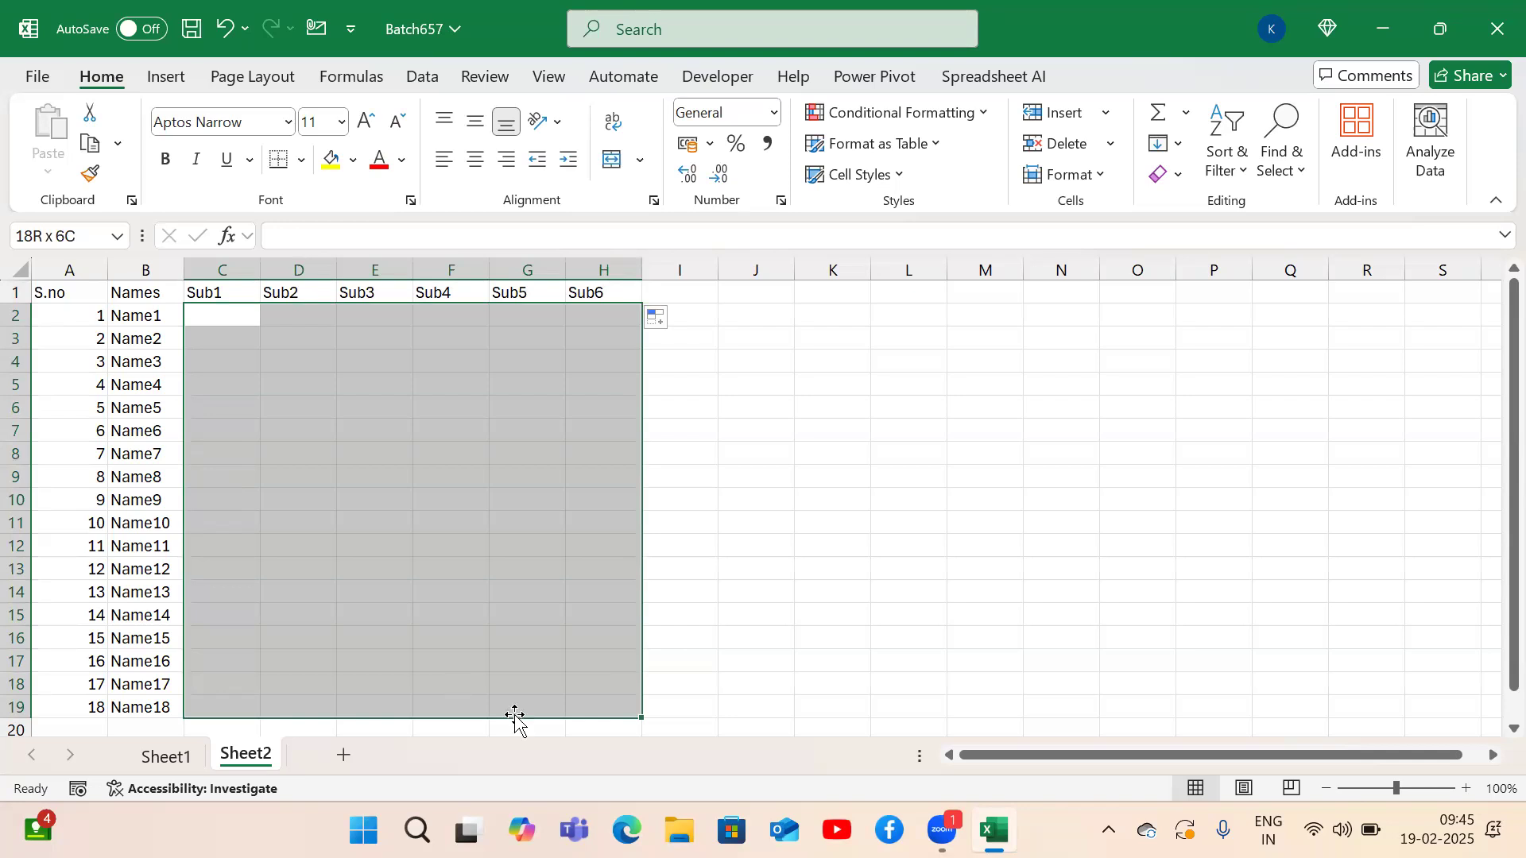
click(839, 518)
text(=)
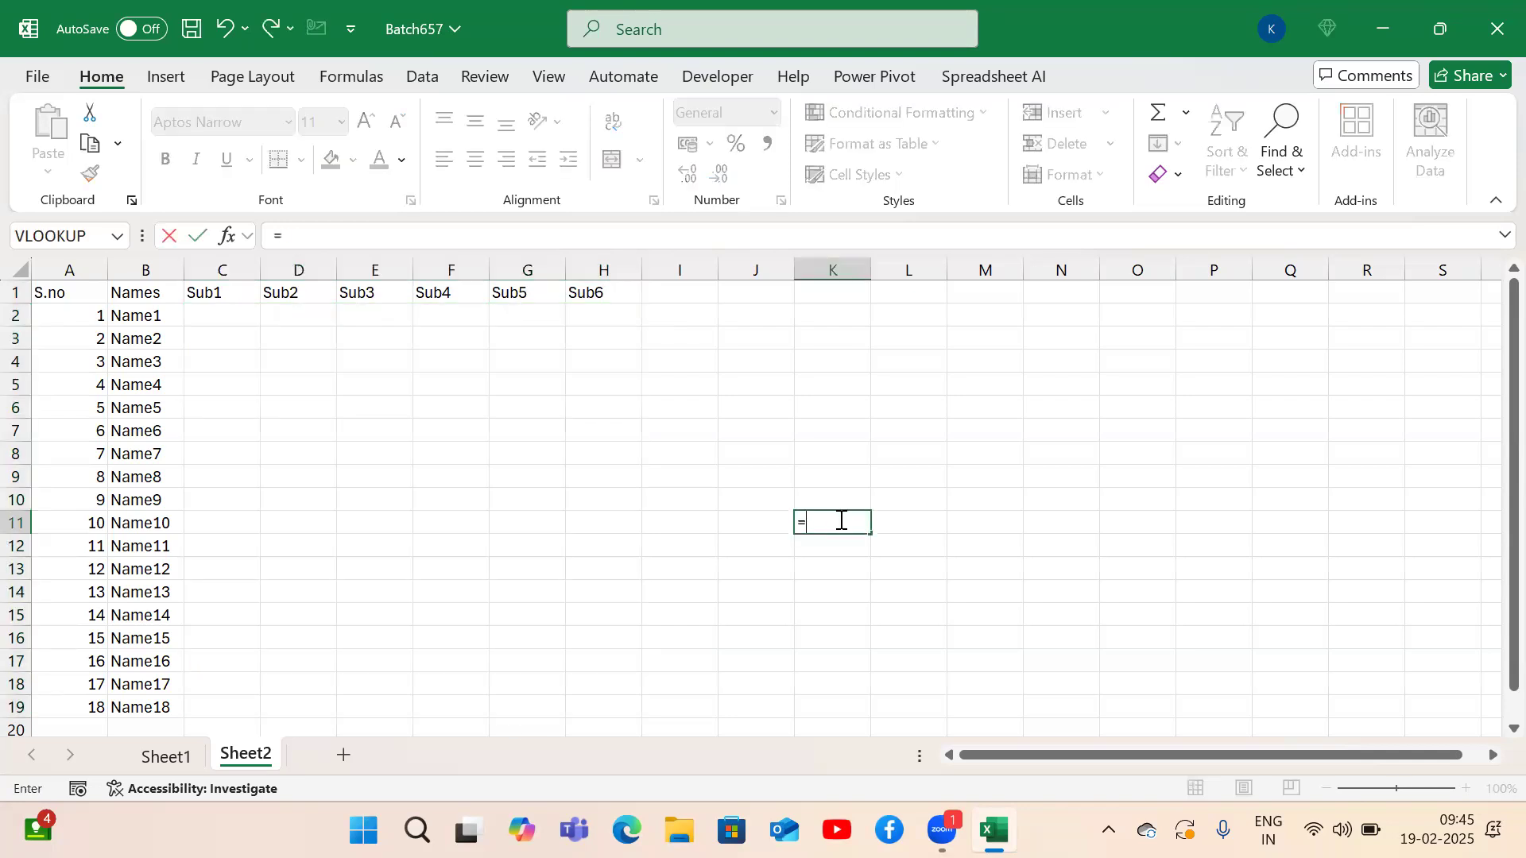
text(18*6)
key(ctrl+Return)
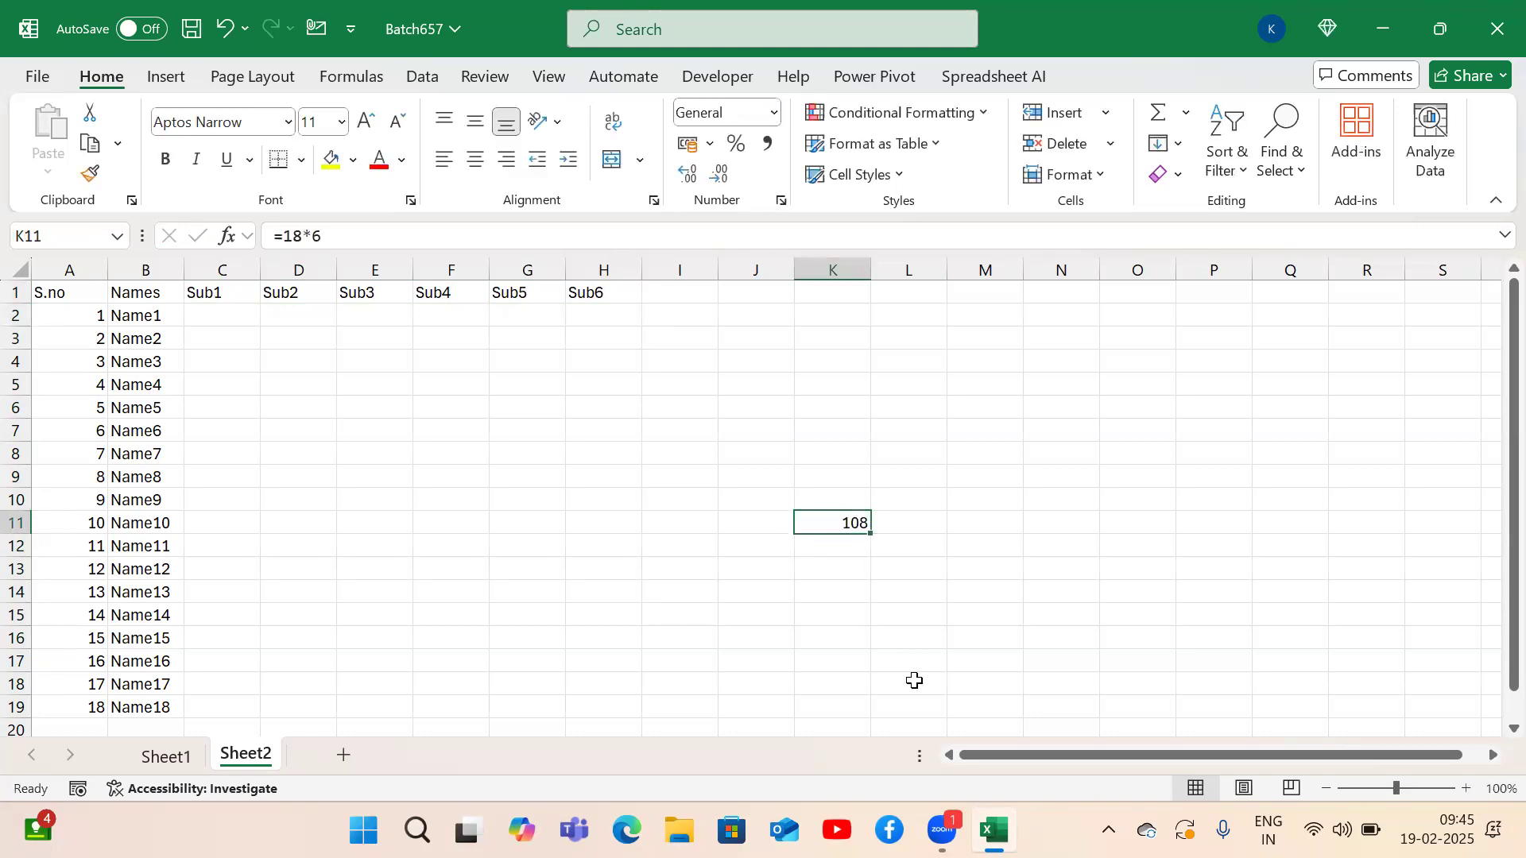
key(Up)
key(Up)
key(Left)
key(Left)
key(Left)
key(Left)
key(Left)
key(Left)
key(Left)
key(Left)
key(Left)
key(Left)
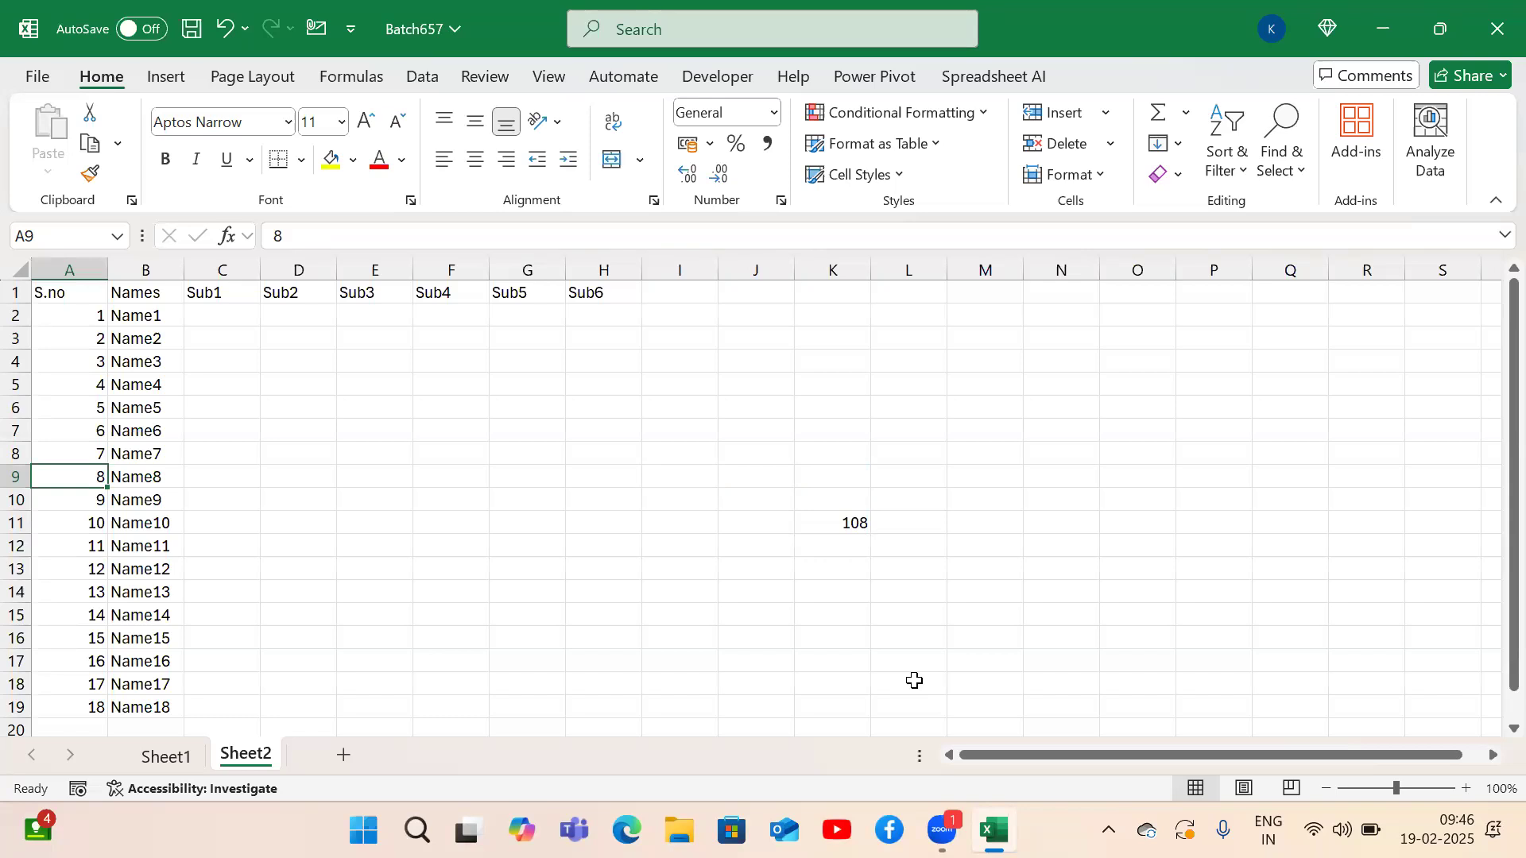
key(ctrl+Up)
key(Right)
key(Right)
key(Down)
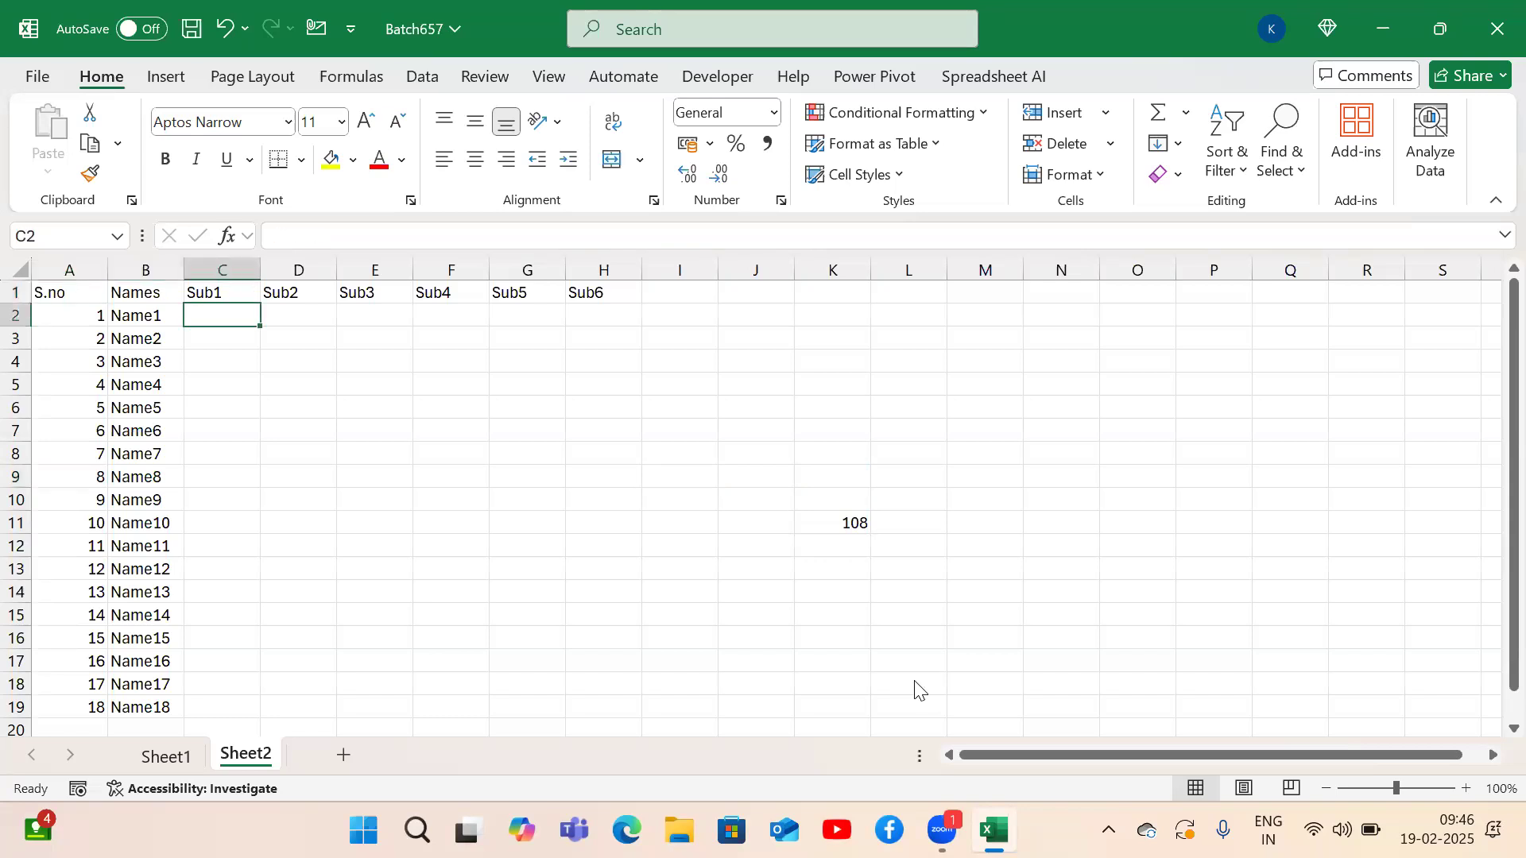
click(928, 377)
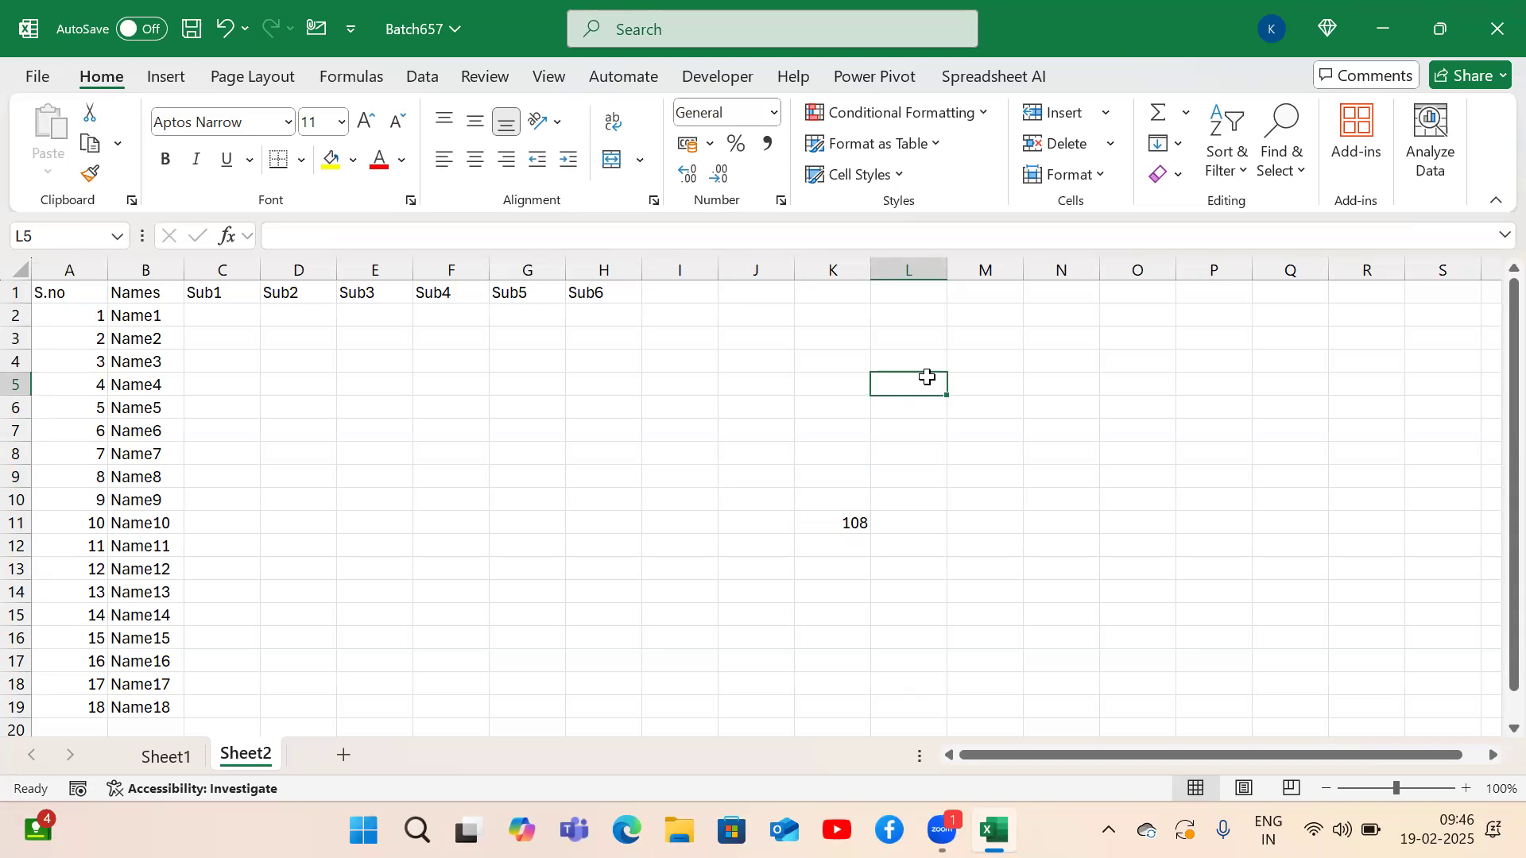
text(=)
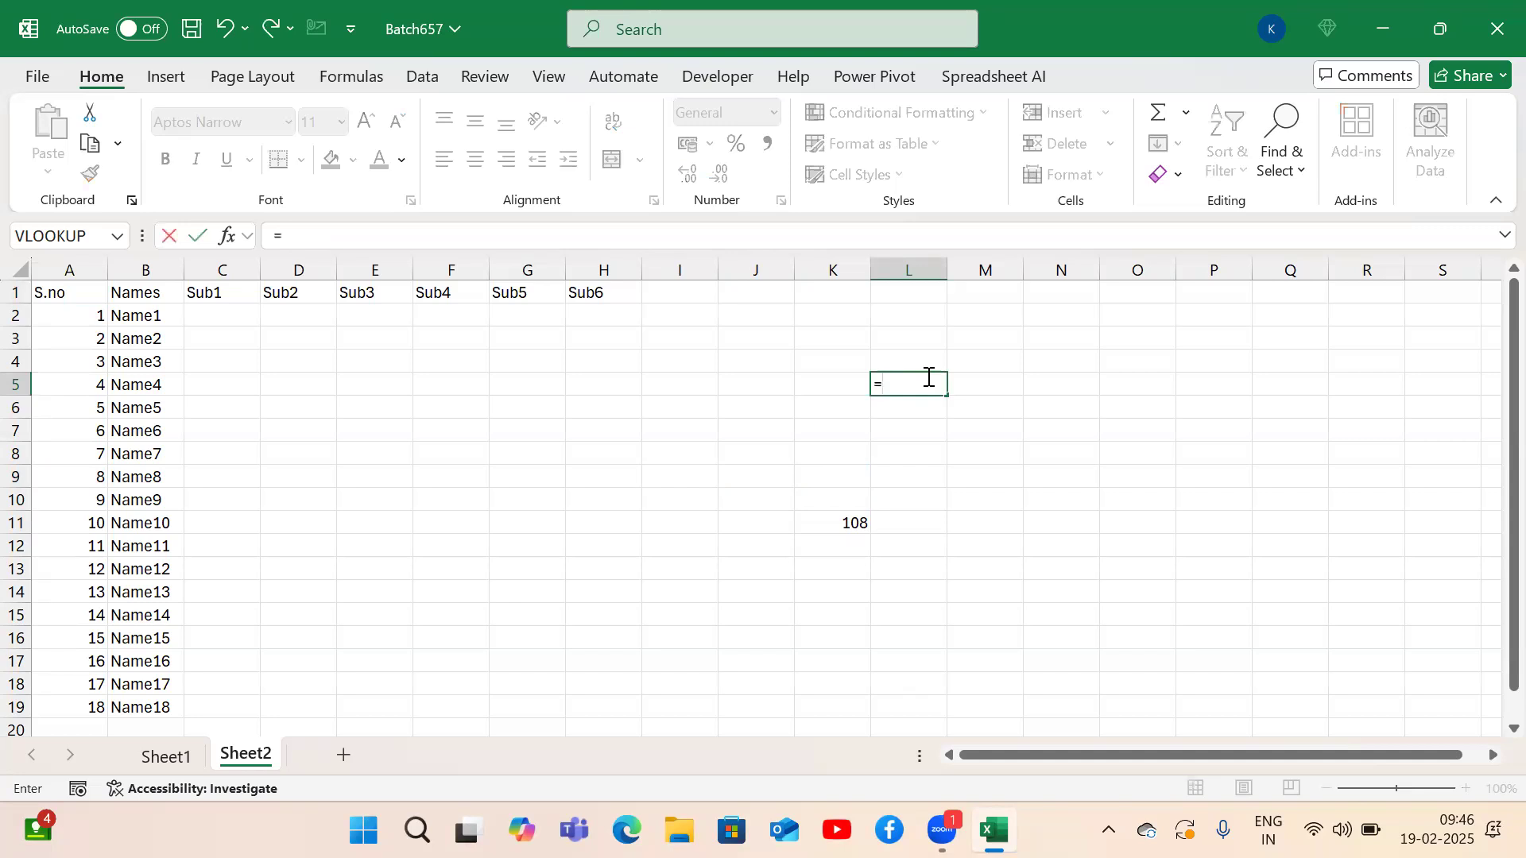
text(ra)
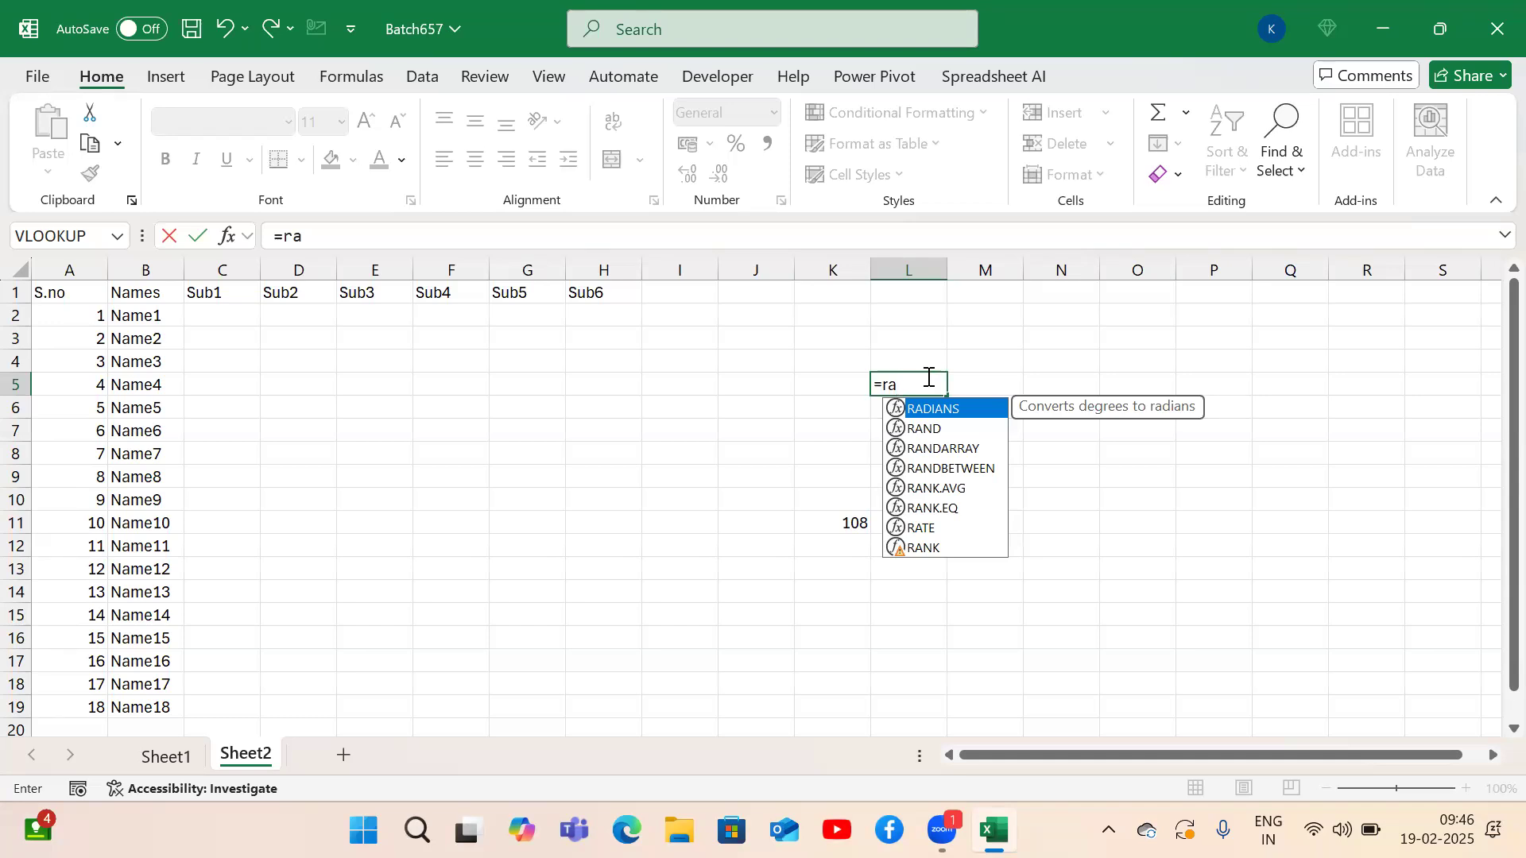
key(Down)
key(Down)
key(Down)
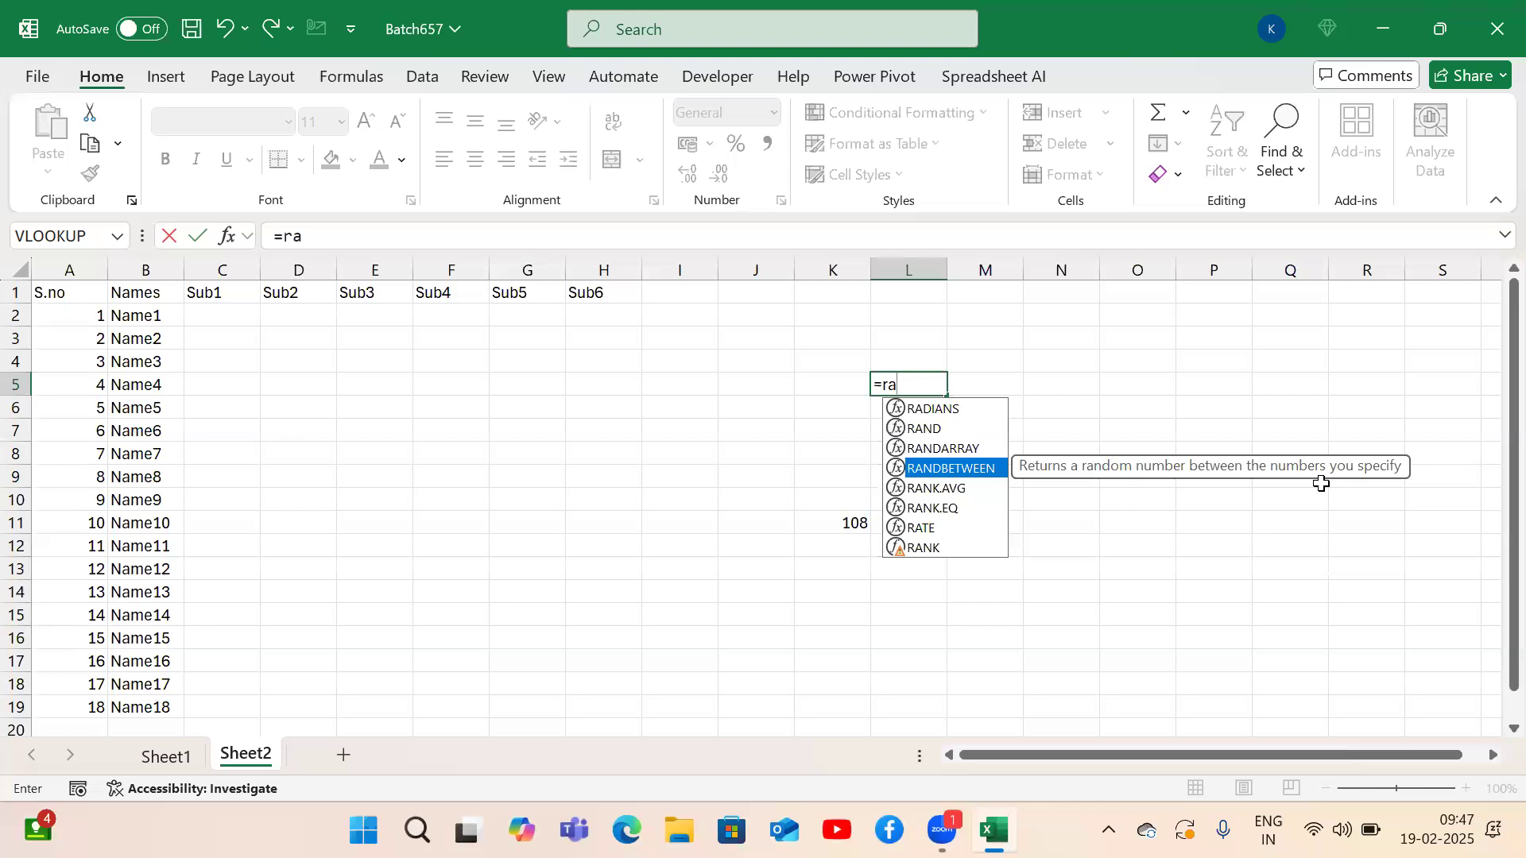
key(Tab)
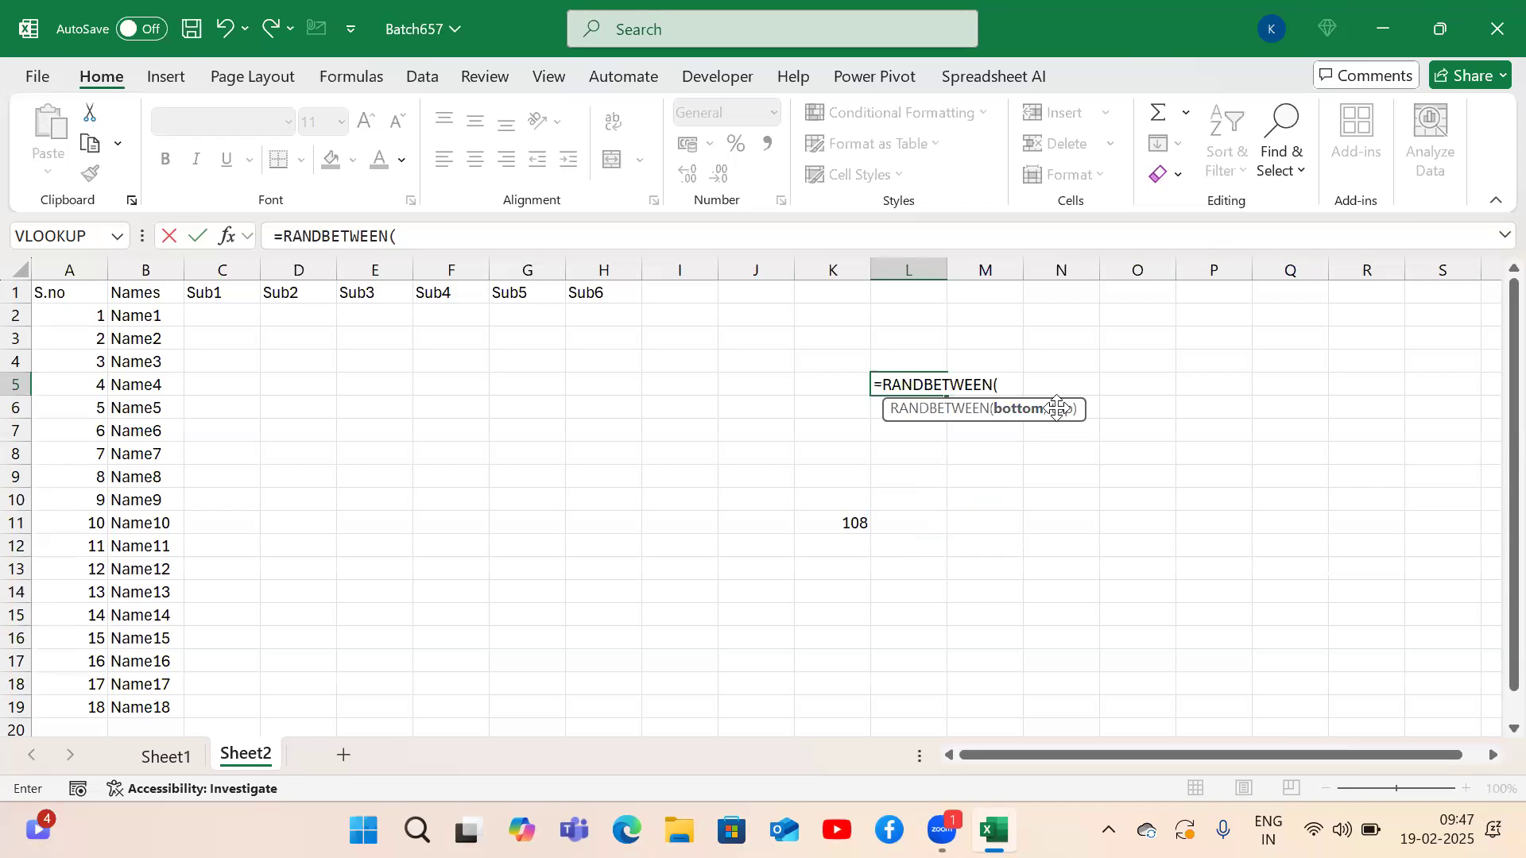
text(50,100)
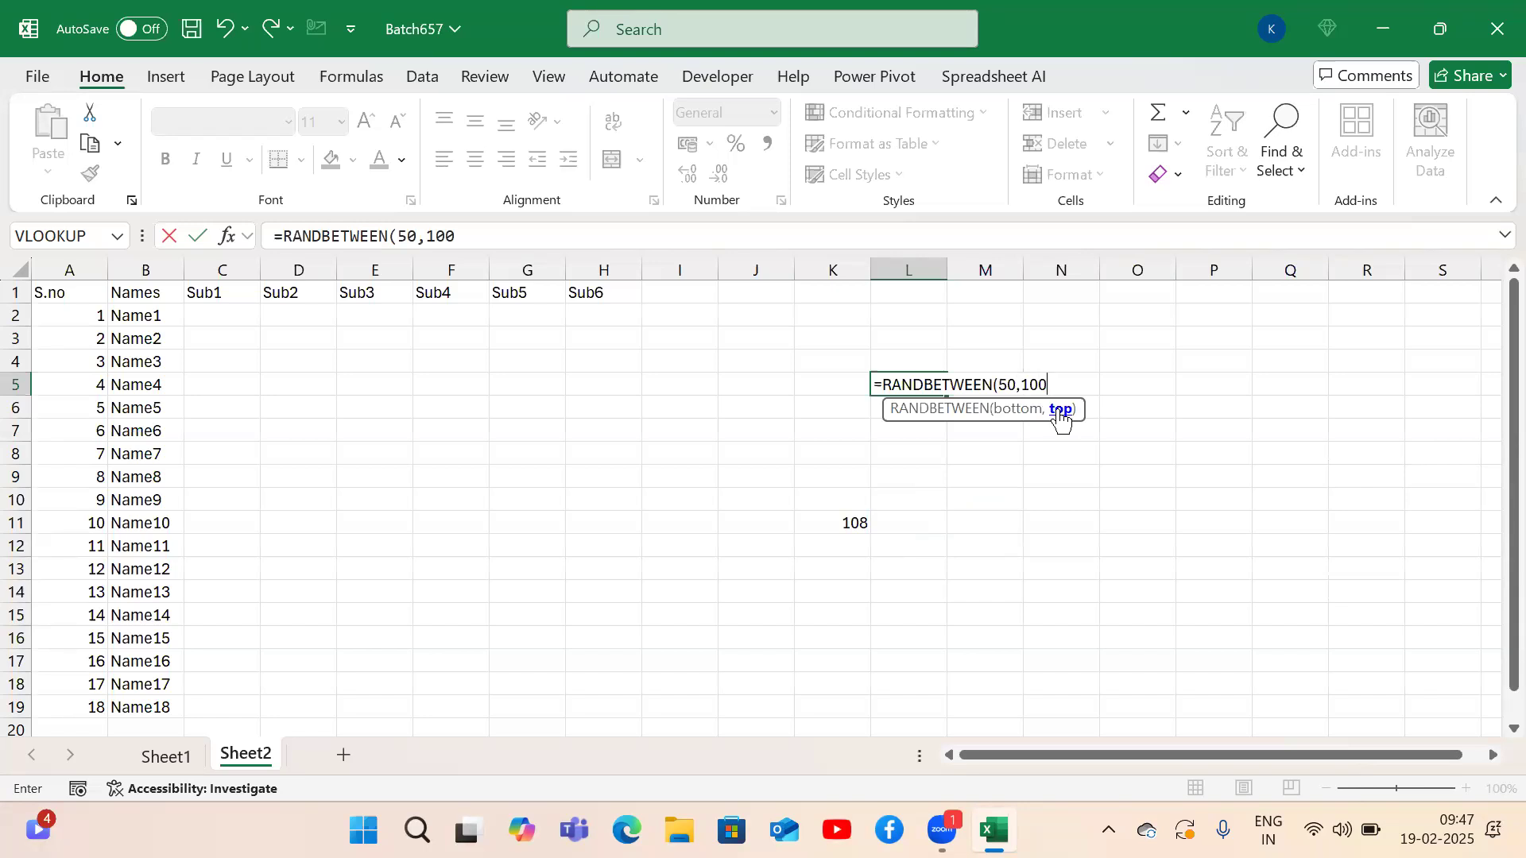
text())
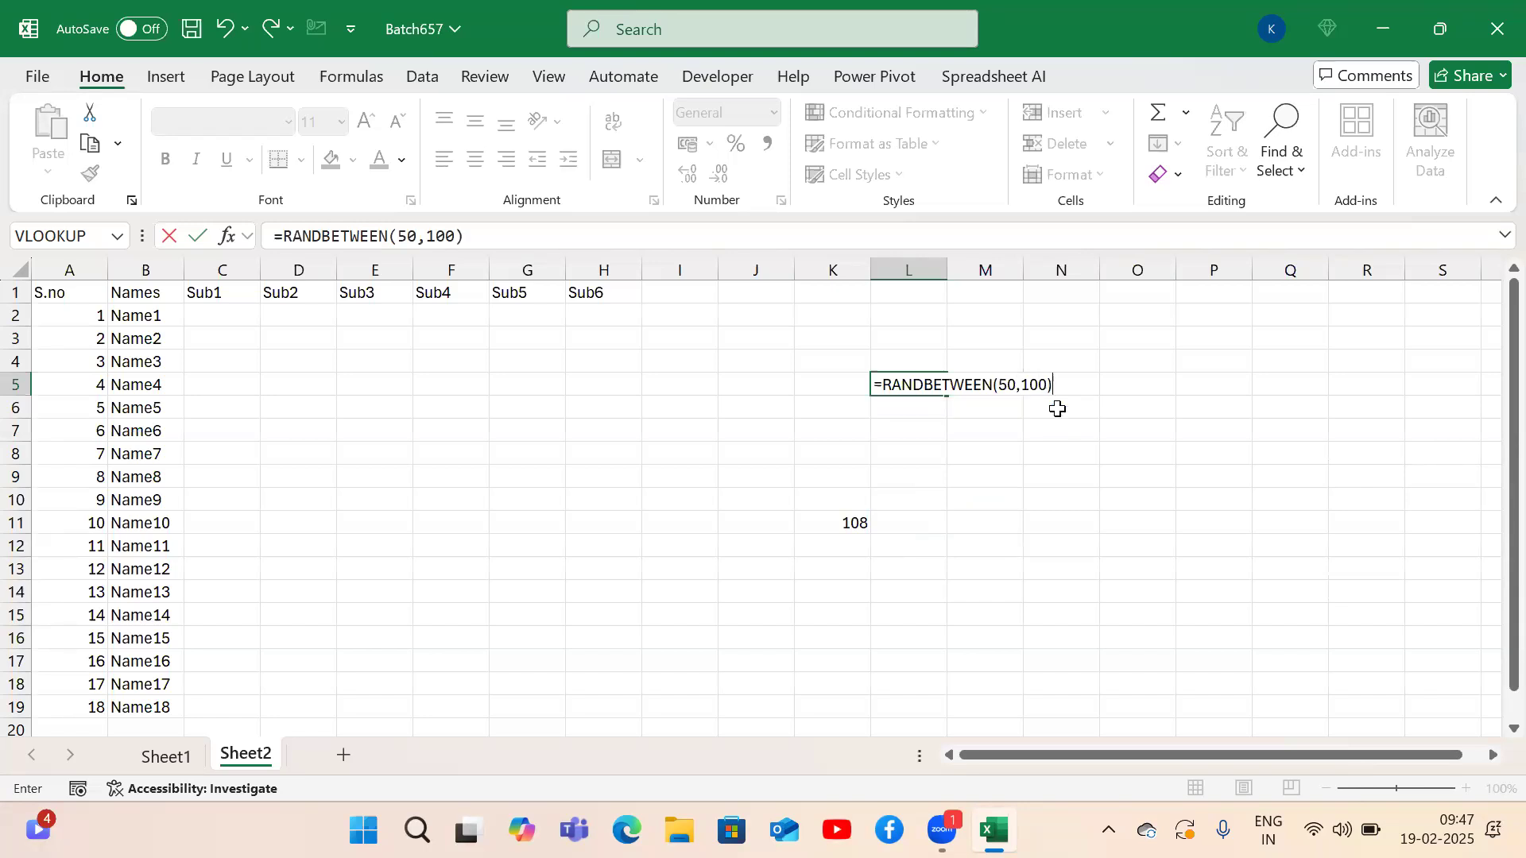
key(Return)
key(Up)
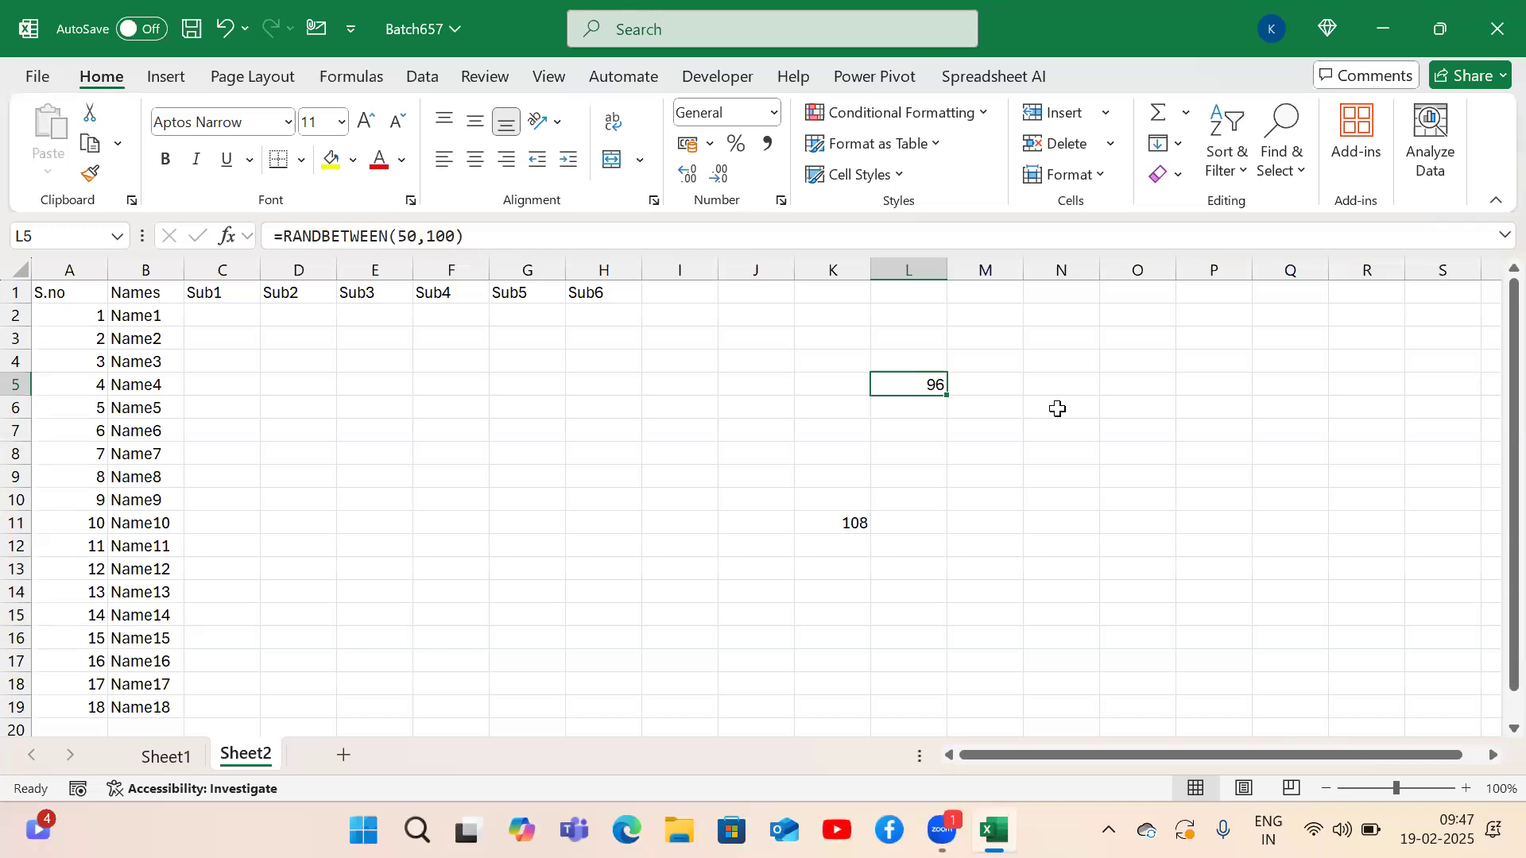
double_click(896, 379)
click(1013, 411)
click(1065, 412)
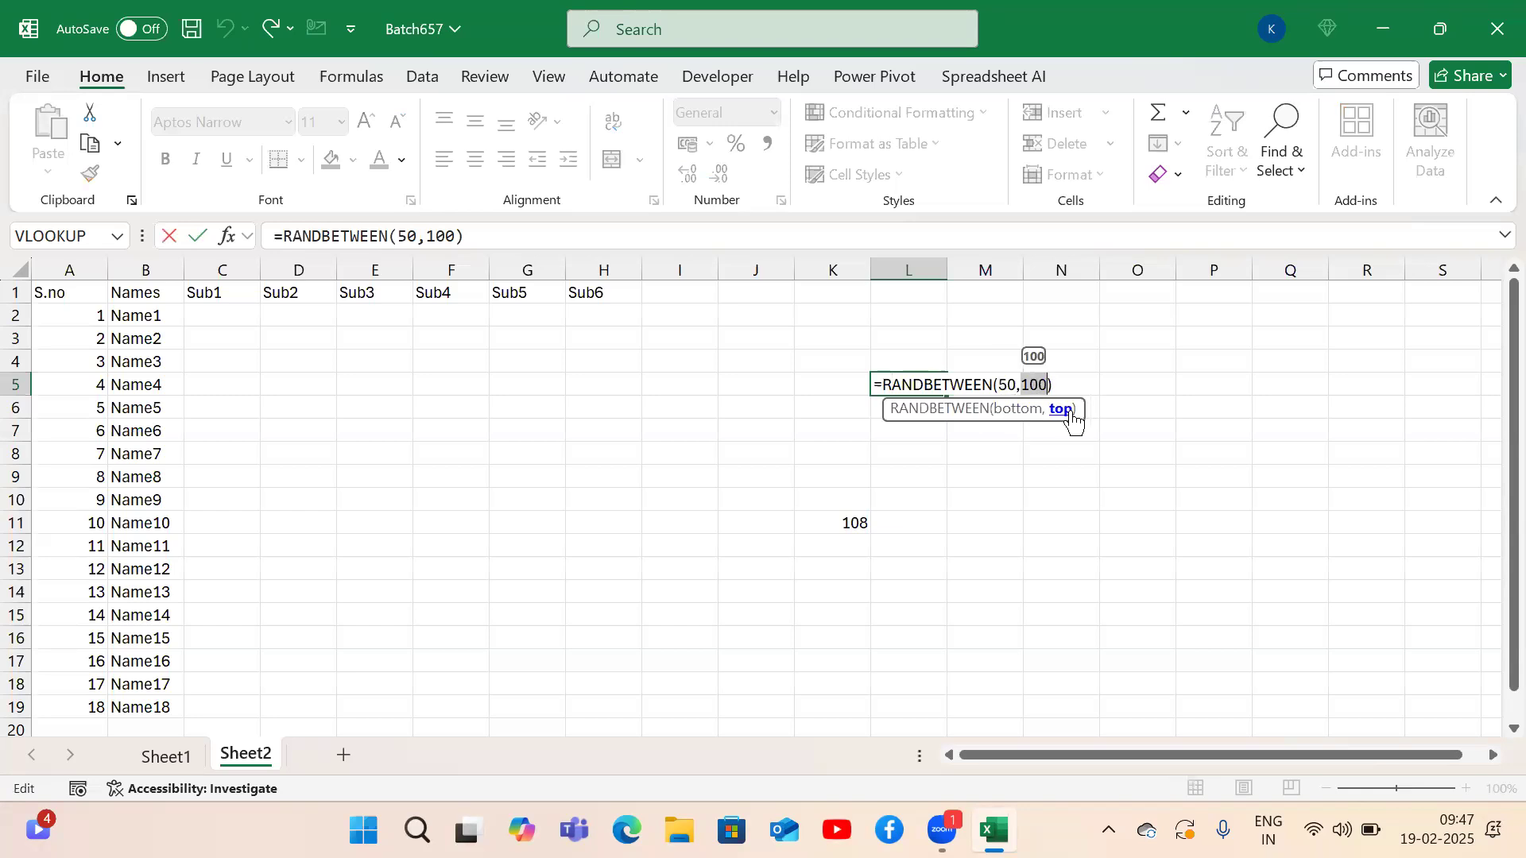
key(Return)
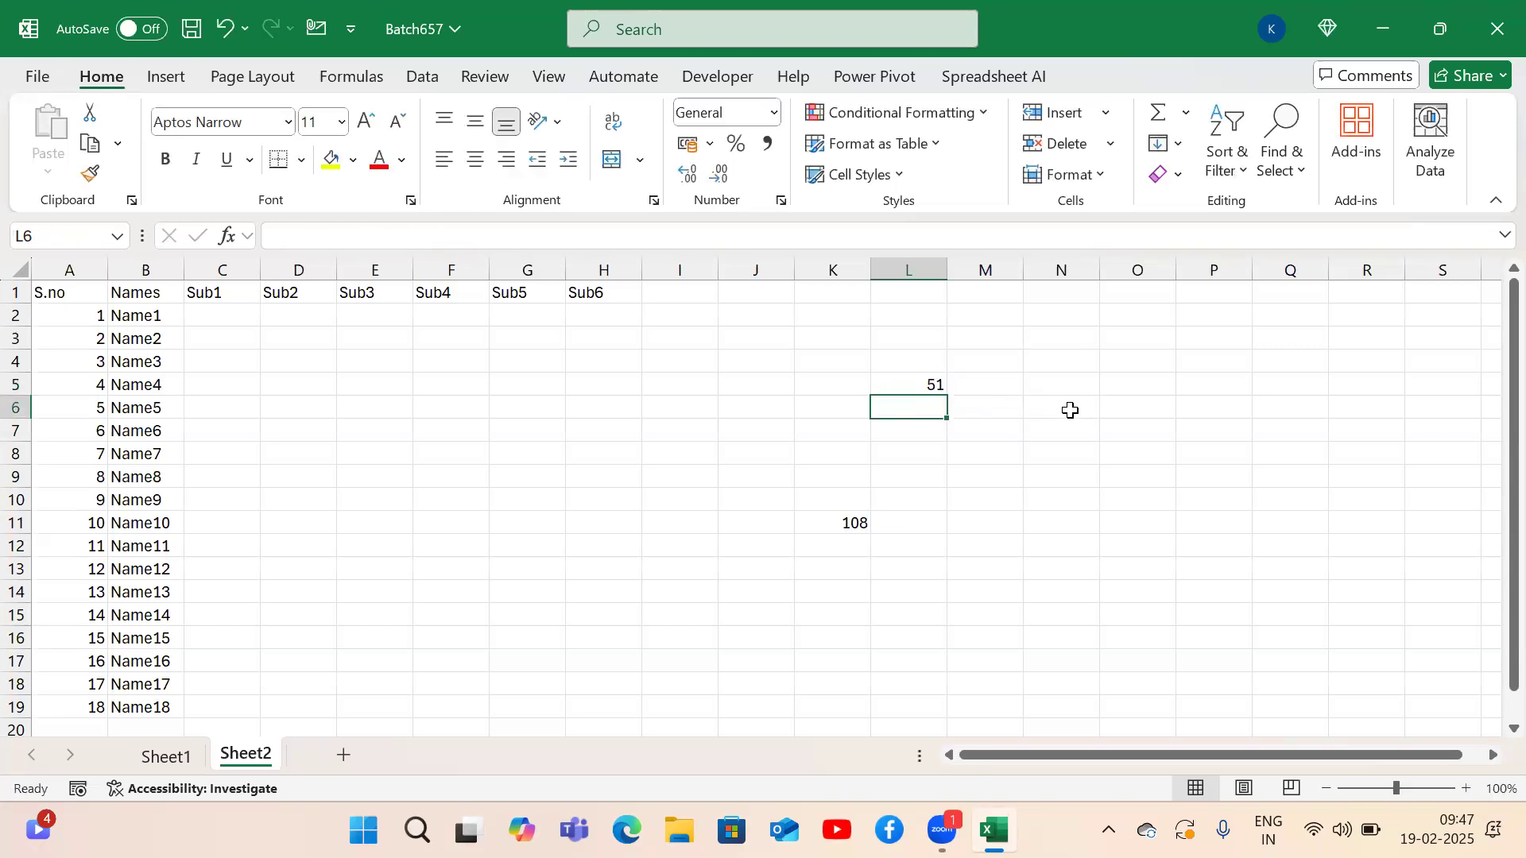
key(Up)
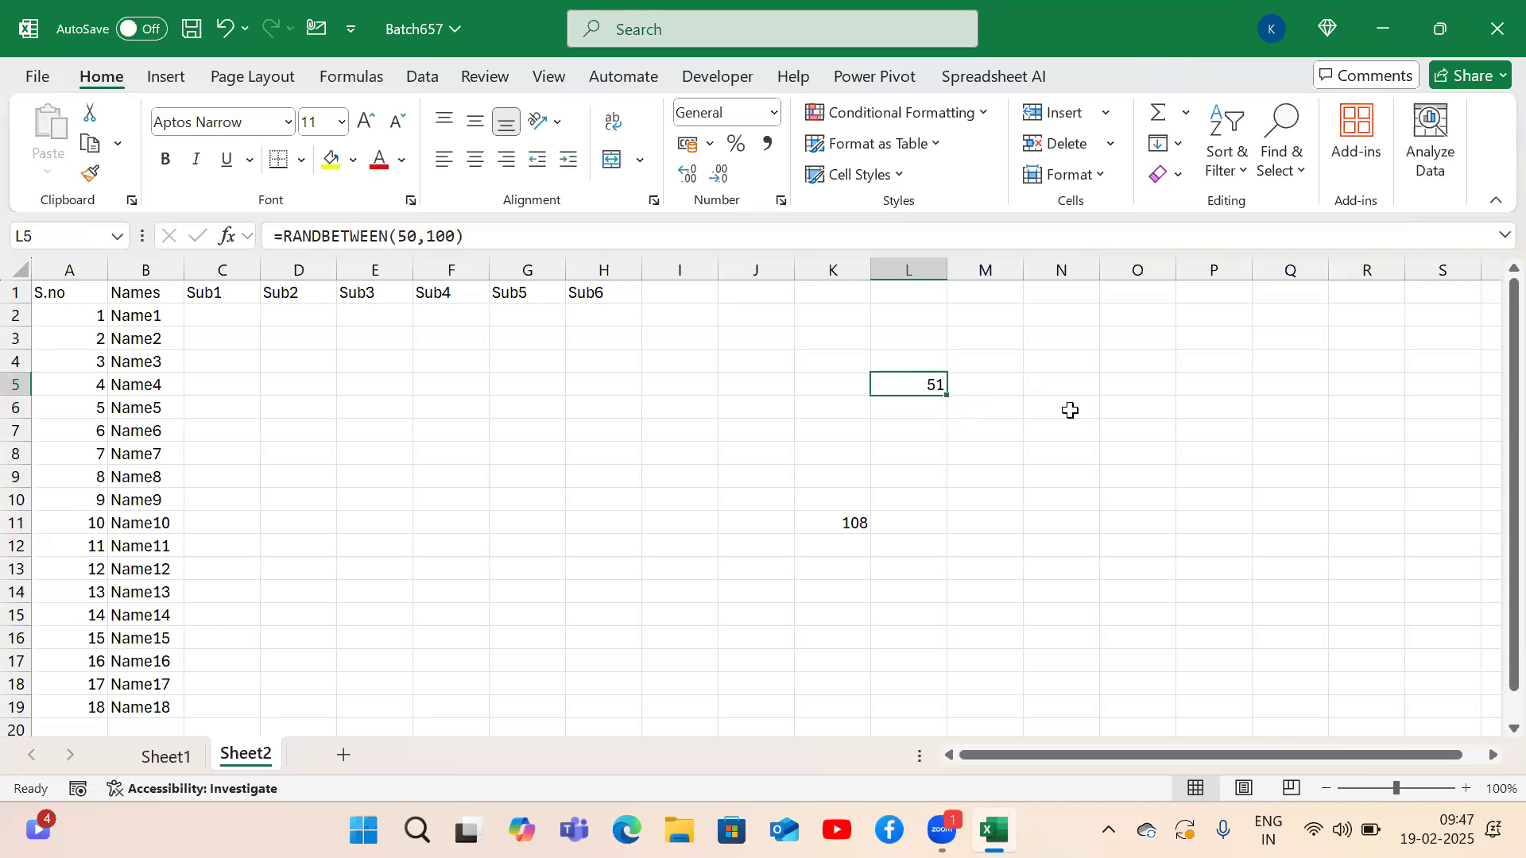
key(Delete)
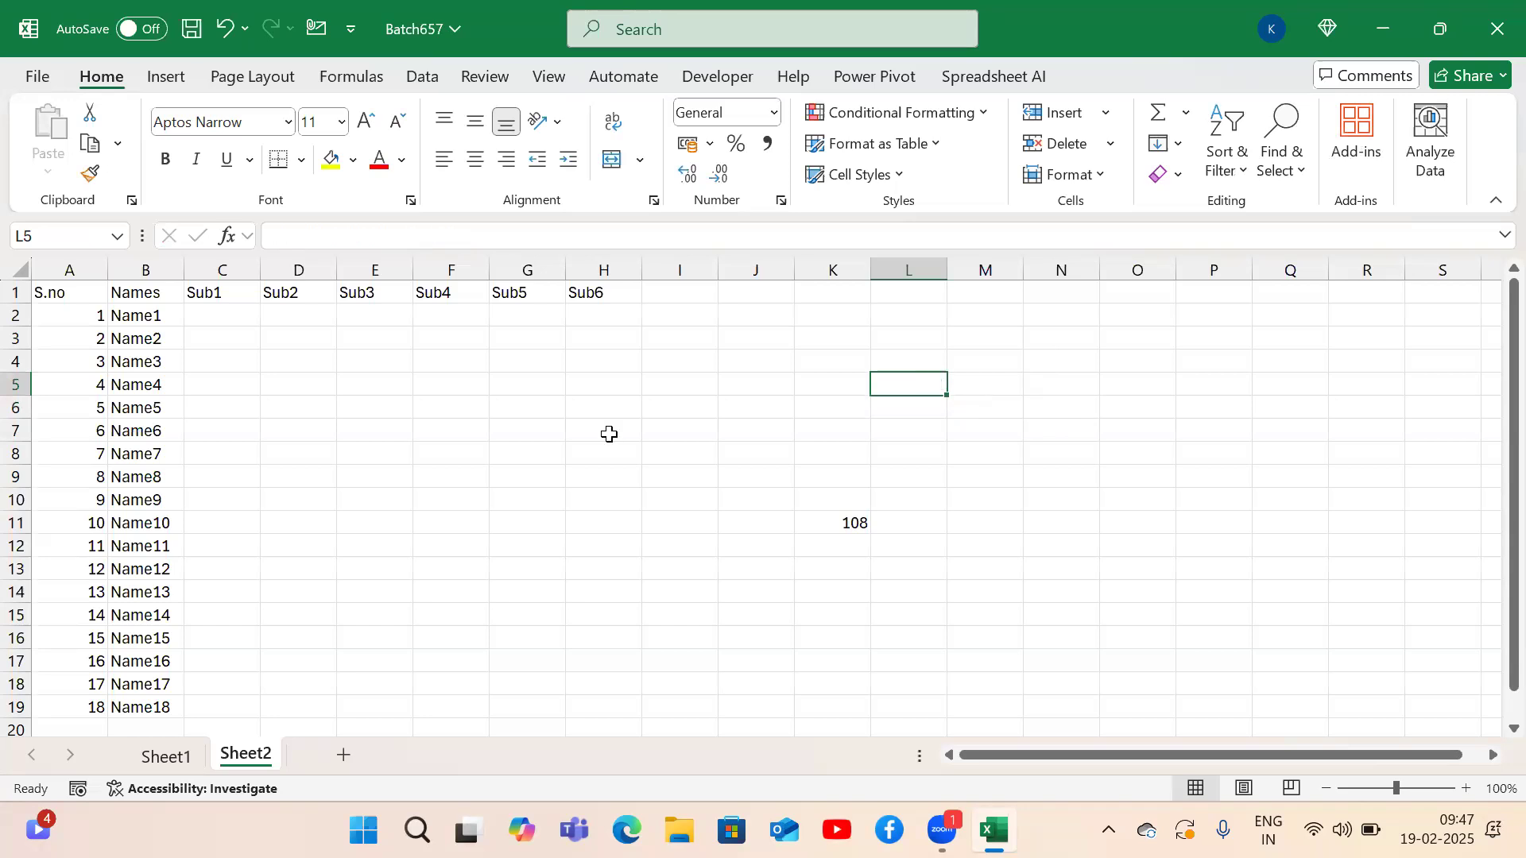
Enter =RANDBETWEEN(50,100) in C2 as Name1's Sub1 mark, using the RANDBETWEEN autocomplete suggestion.
drag(235, 313, 582, 707)
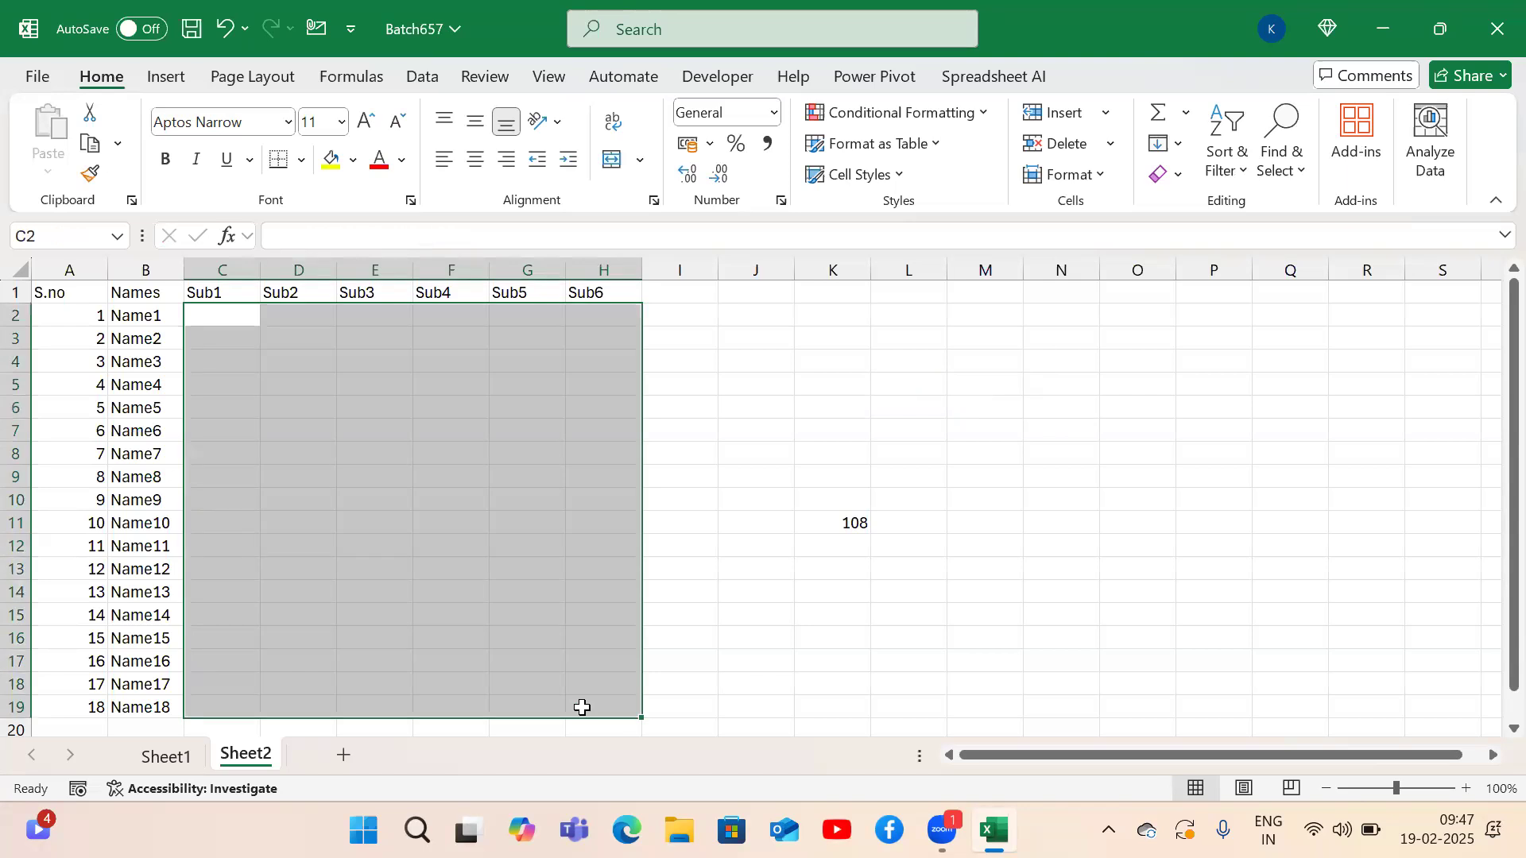
click(225, 325)
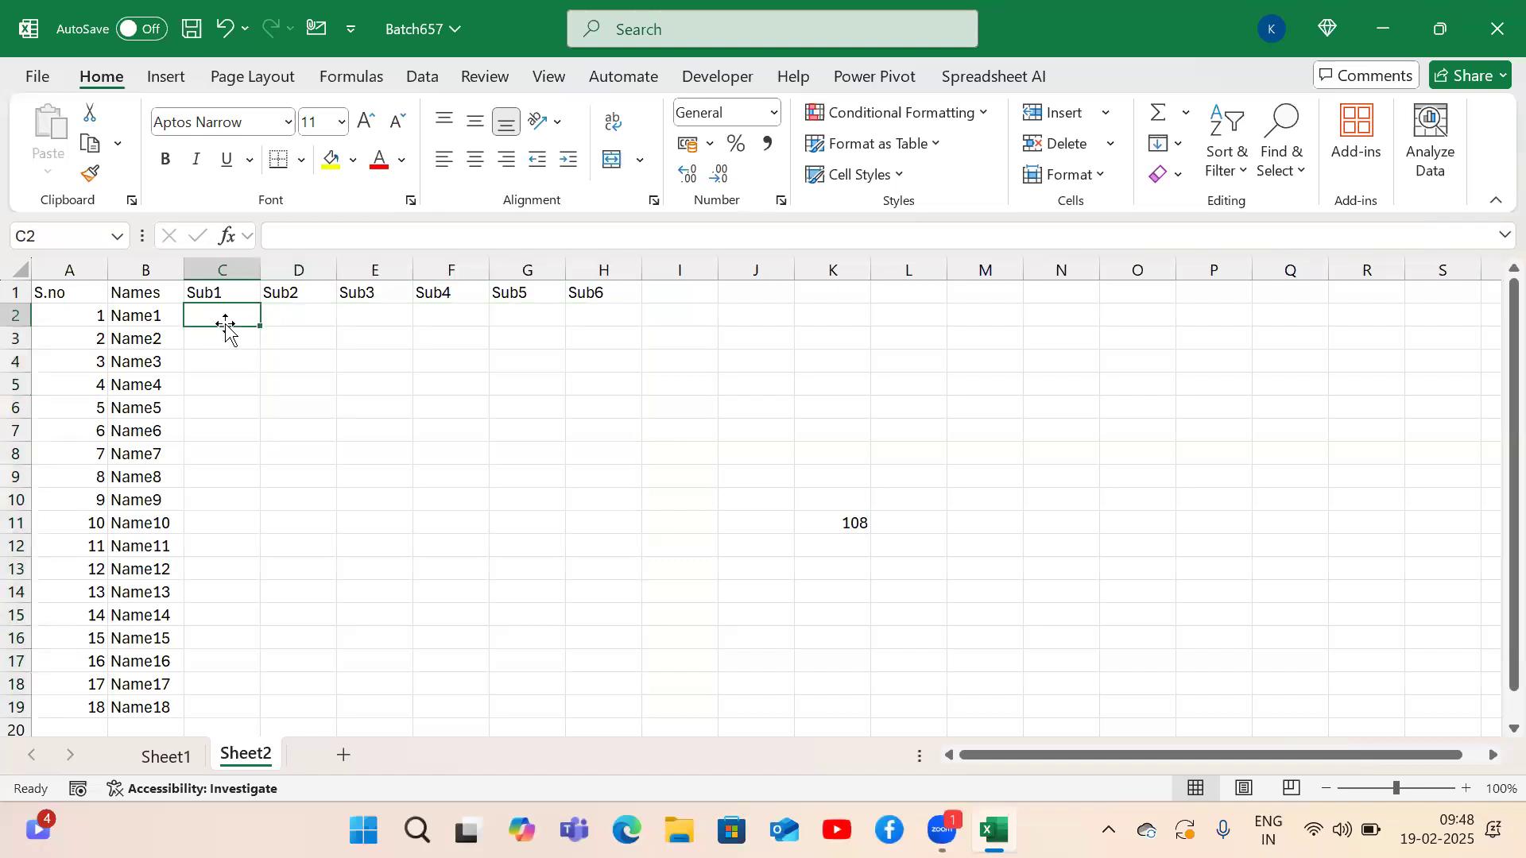
text(=ra)
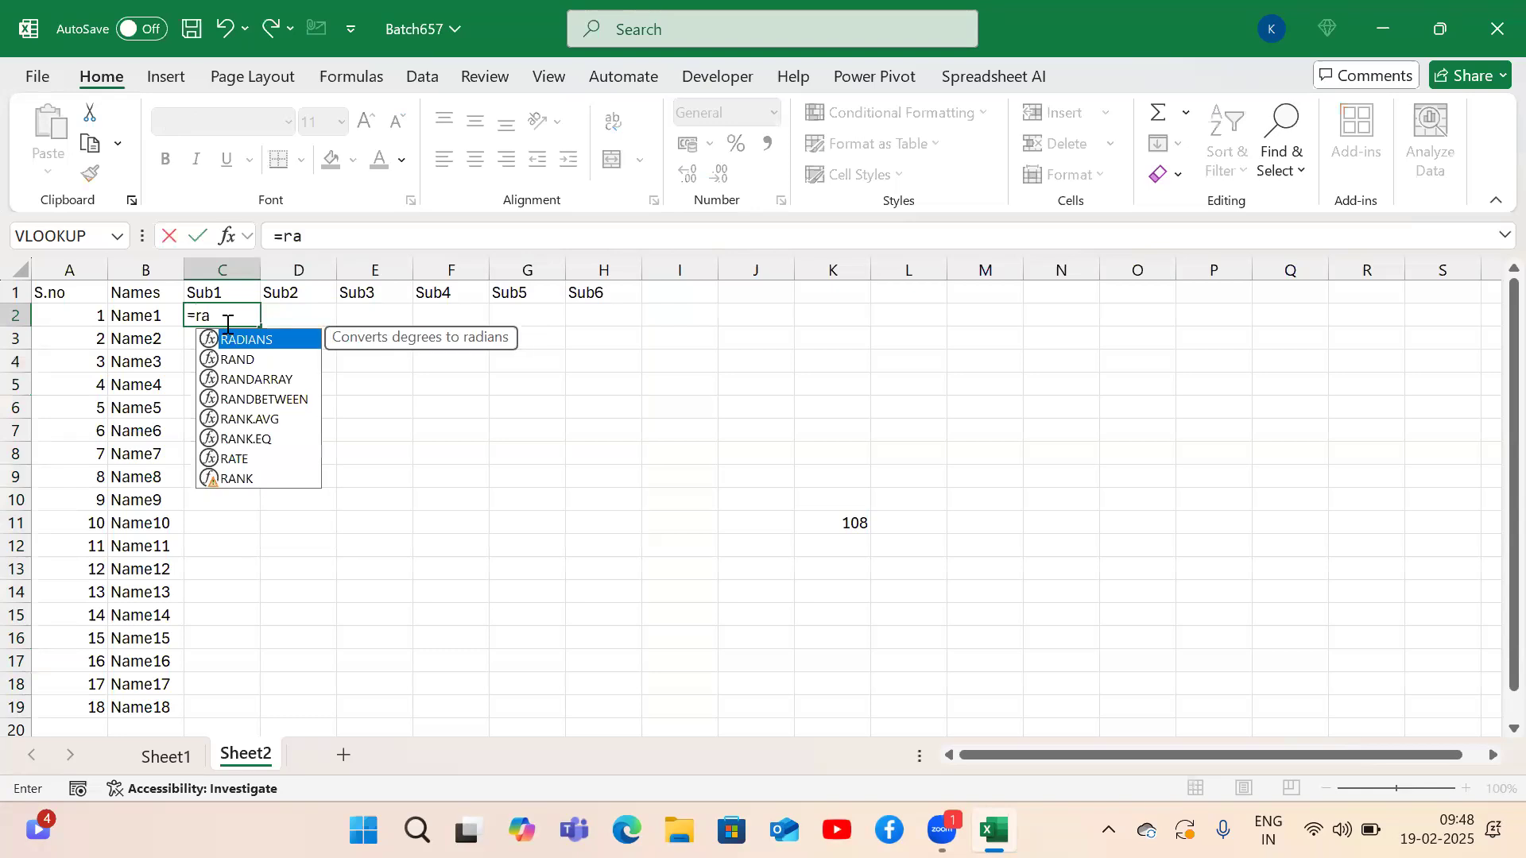
key(Down)
key(Down)
key(Down)
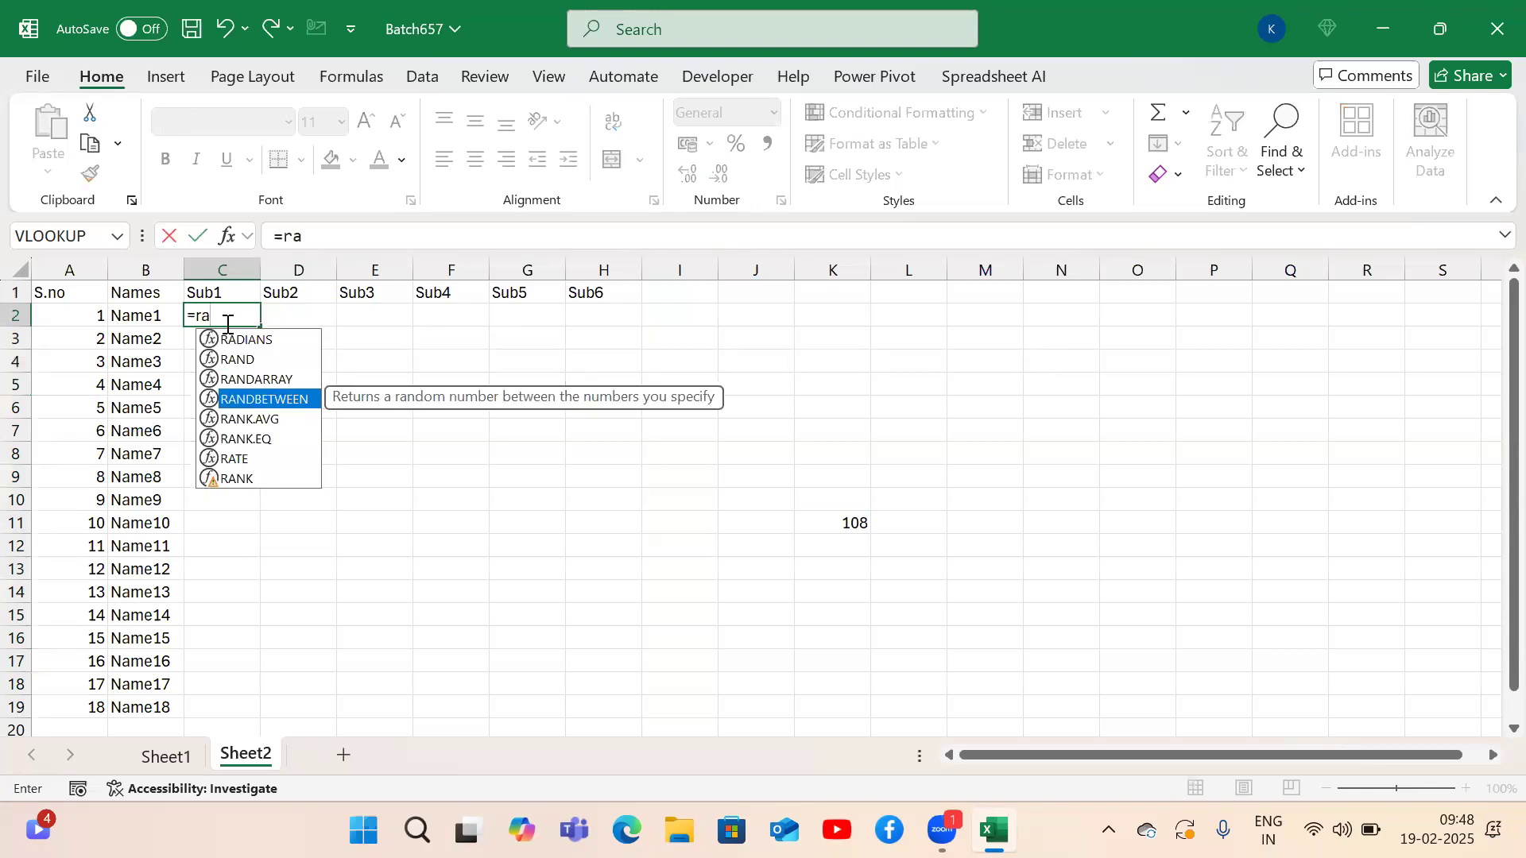
key(Tab)
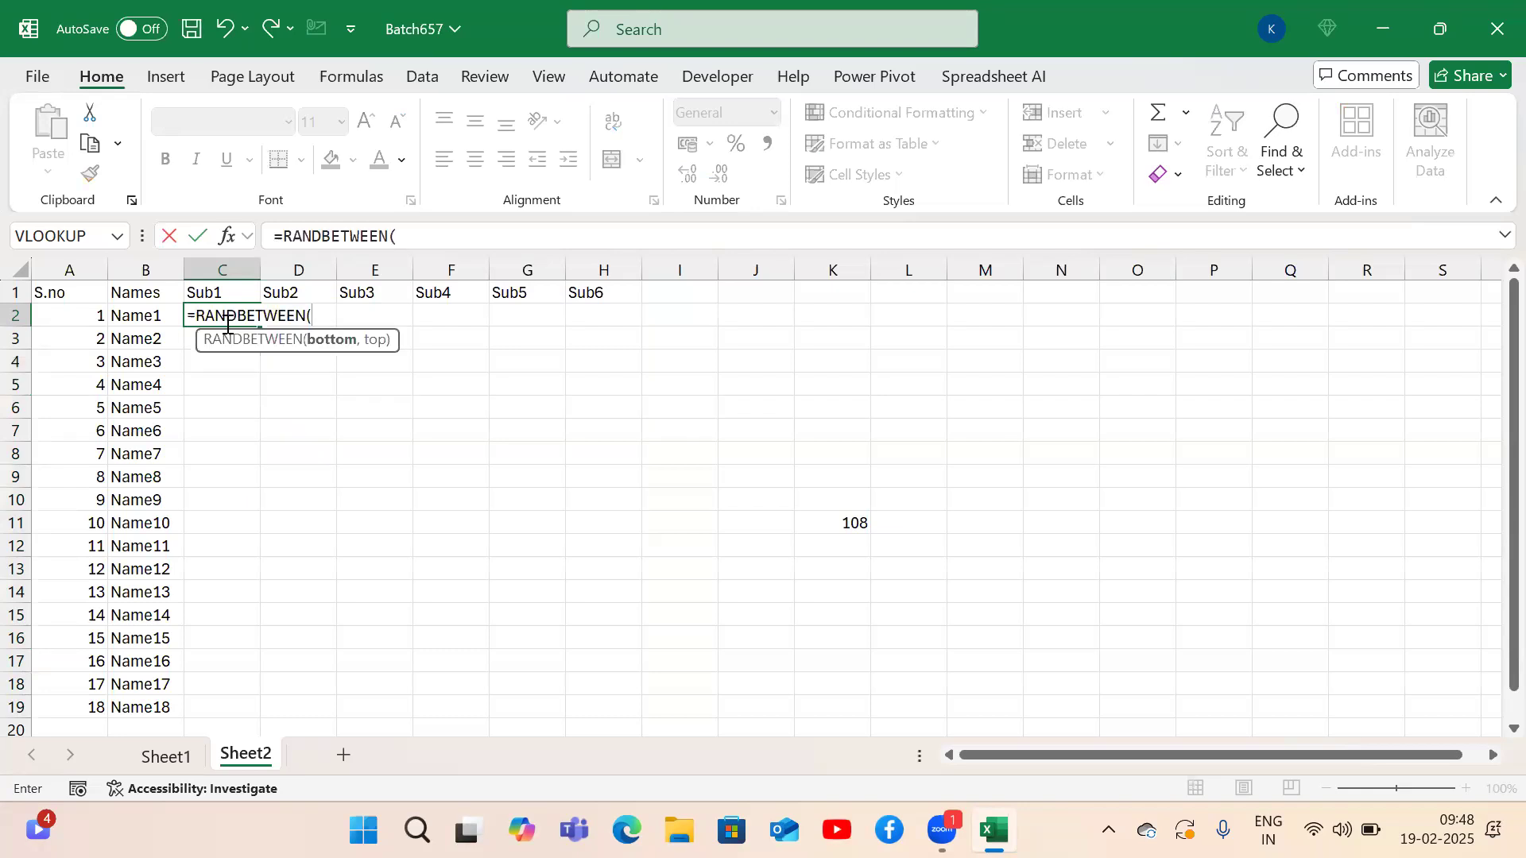
text(50,100)
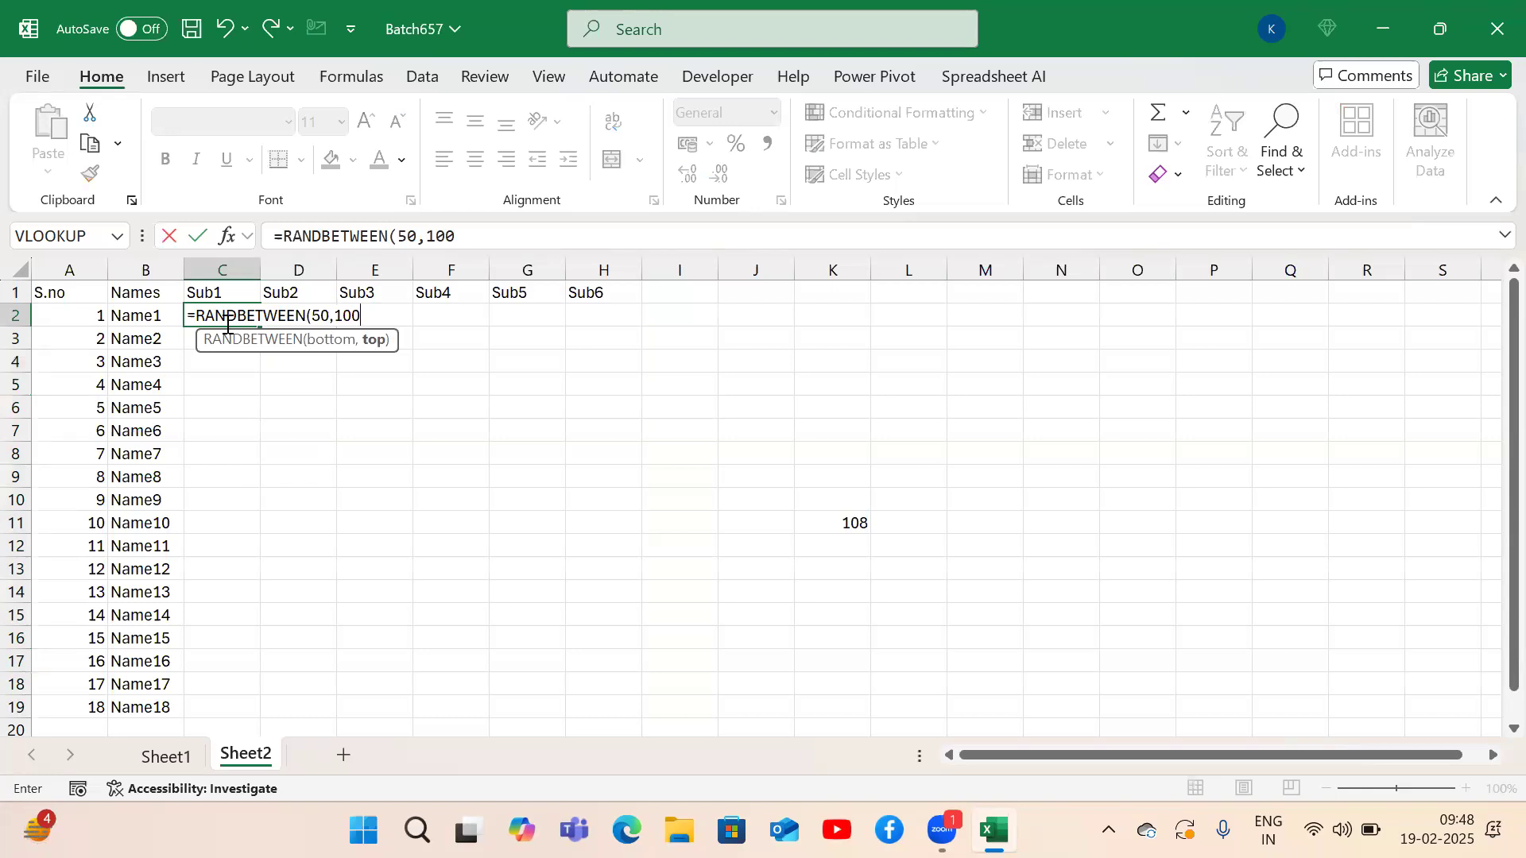
text())
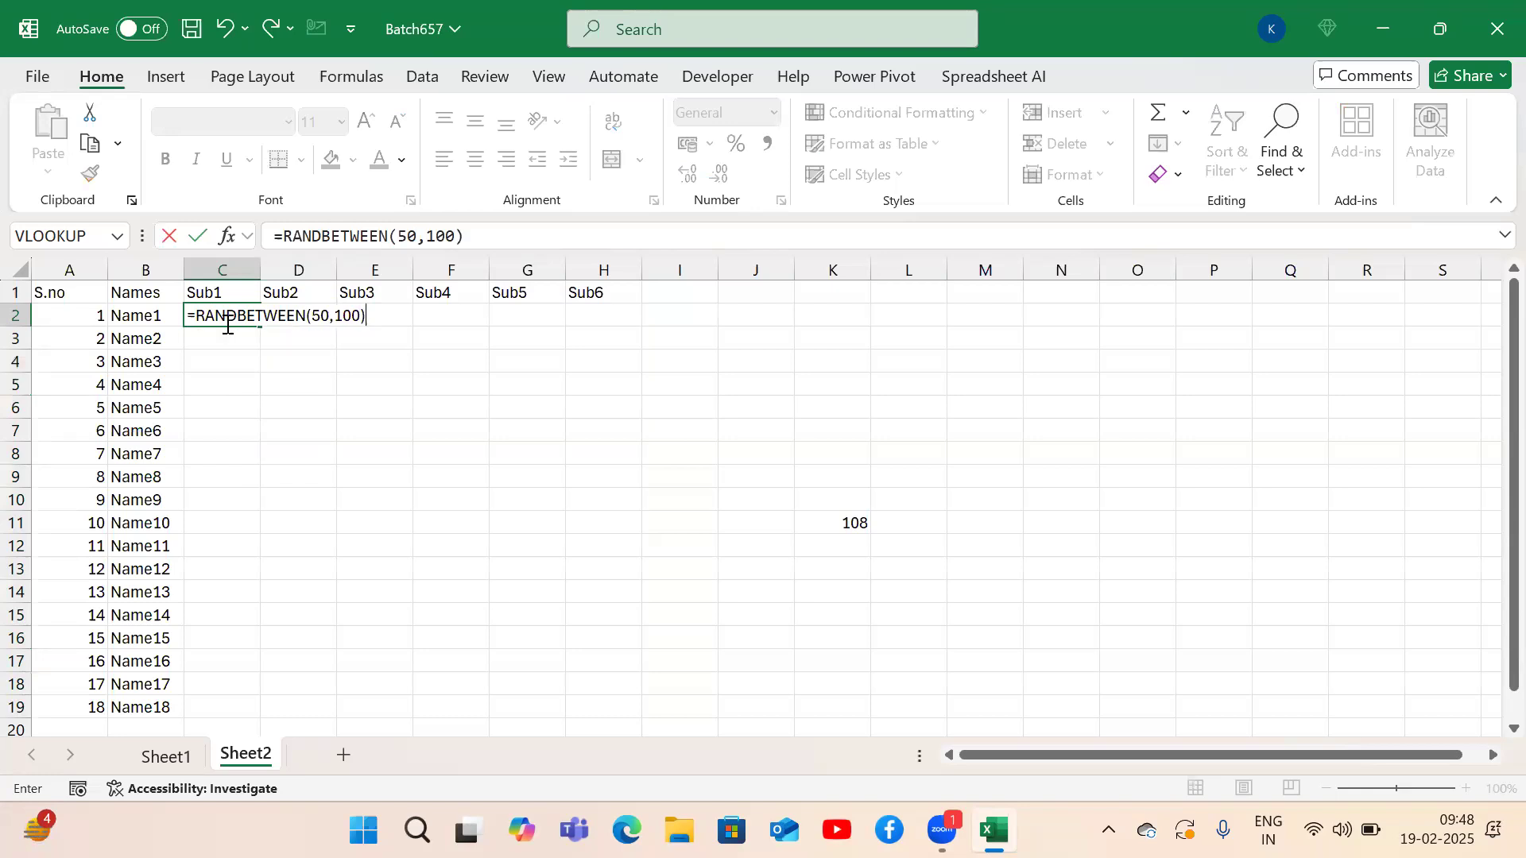
key(ctrl+Return)
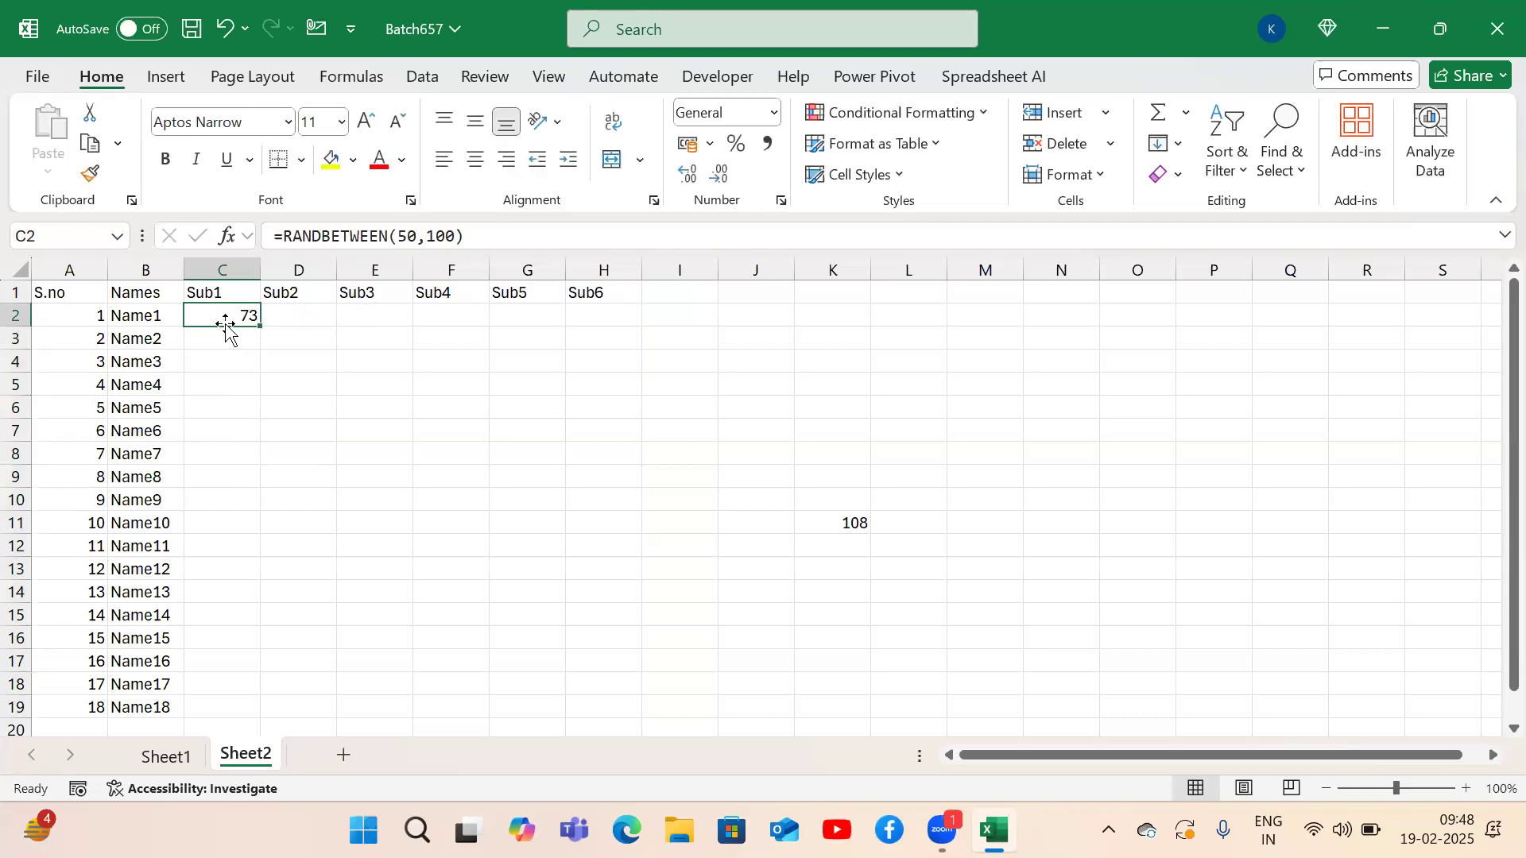
Copy C2's RANDBETWEEN formula down the Sub1 column to C19 for Name1 through Name18.
drag(226, 321, 225, 707)
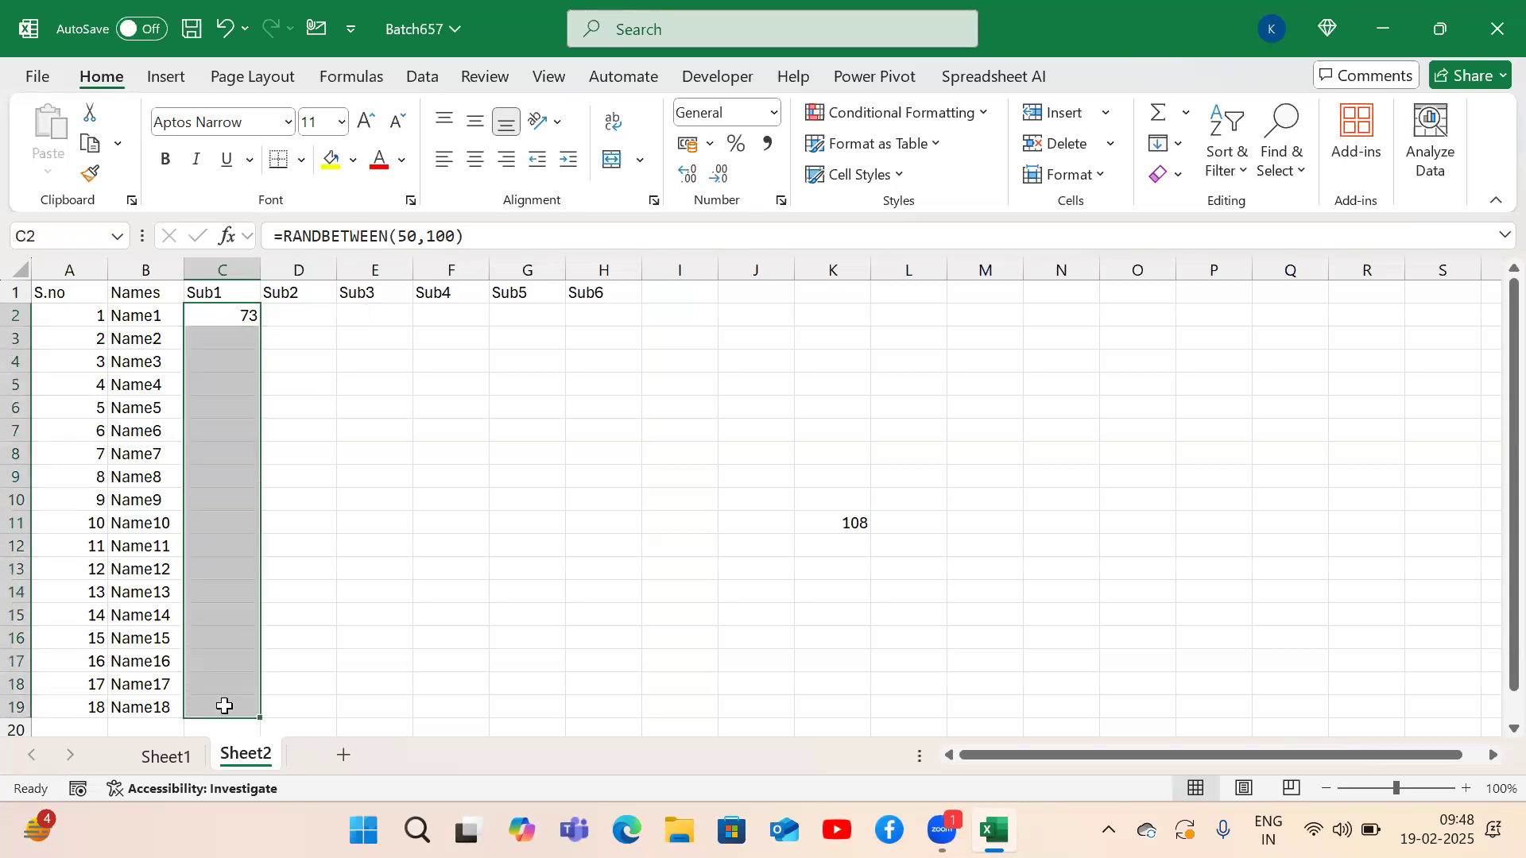
click(211, 316)
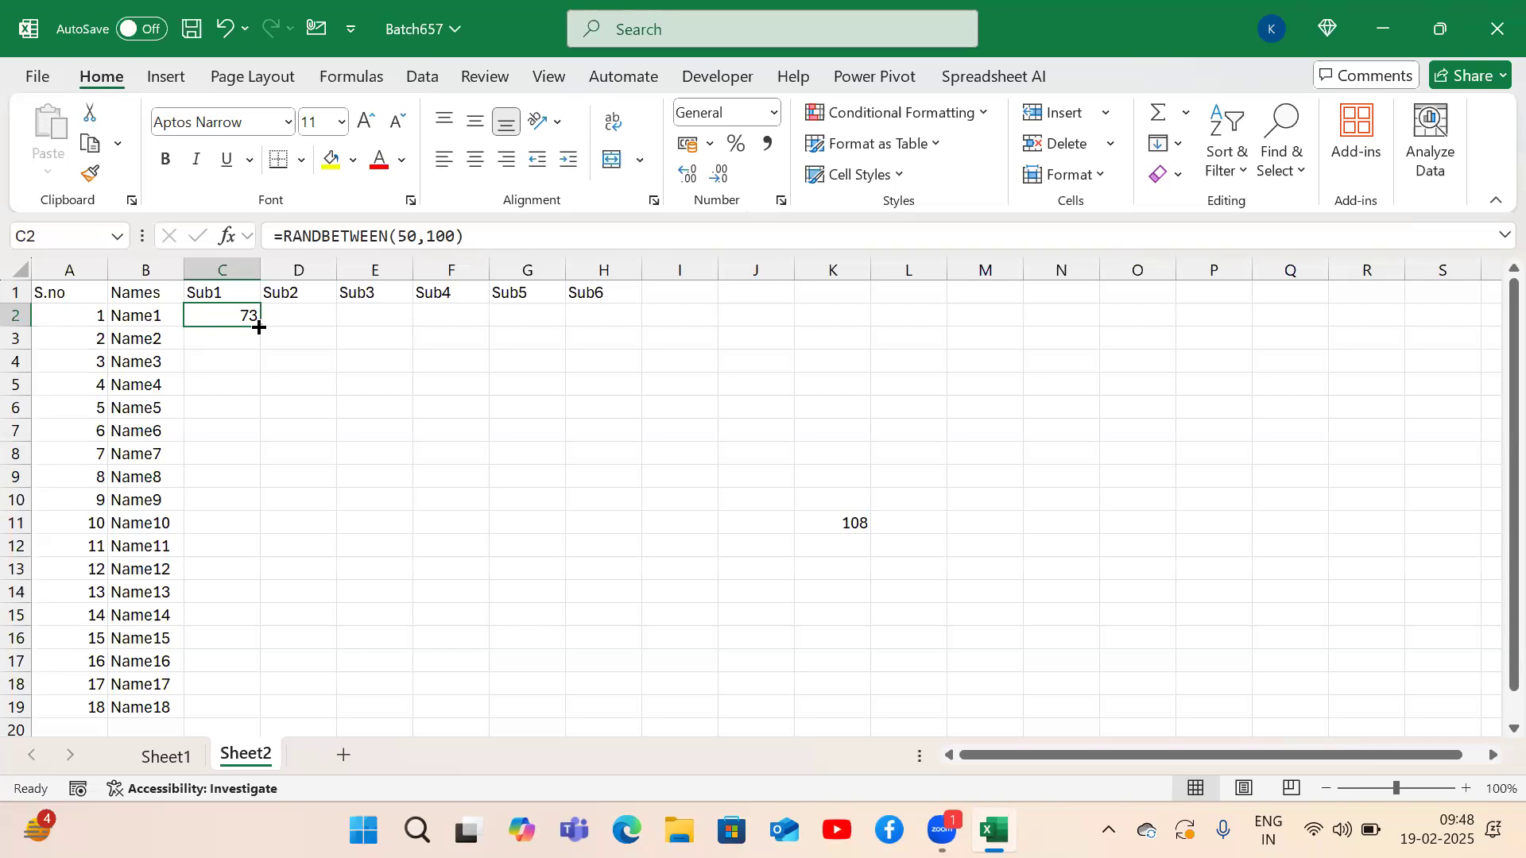
mouse_move(259, 328)
mouse_down()
mouse_move(256, 437)
mouse_move(259, 327)
mouse_up()
double_click(259, 329)
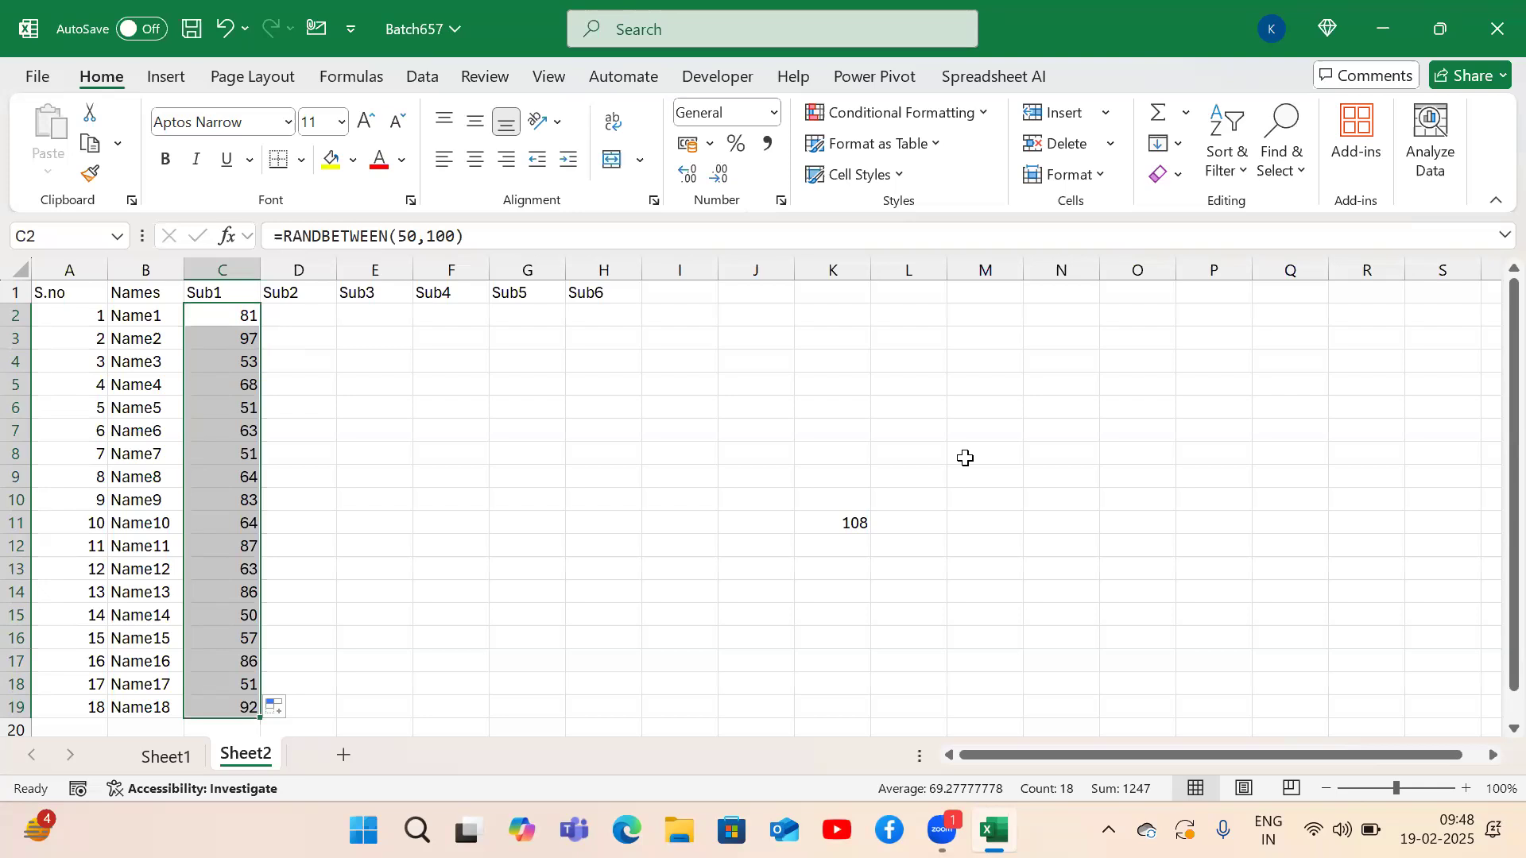
click(839, 523)
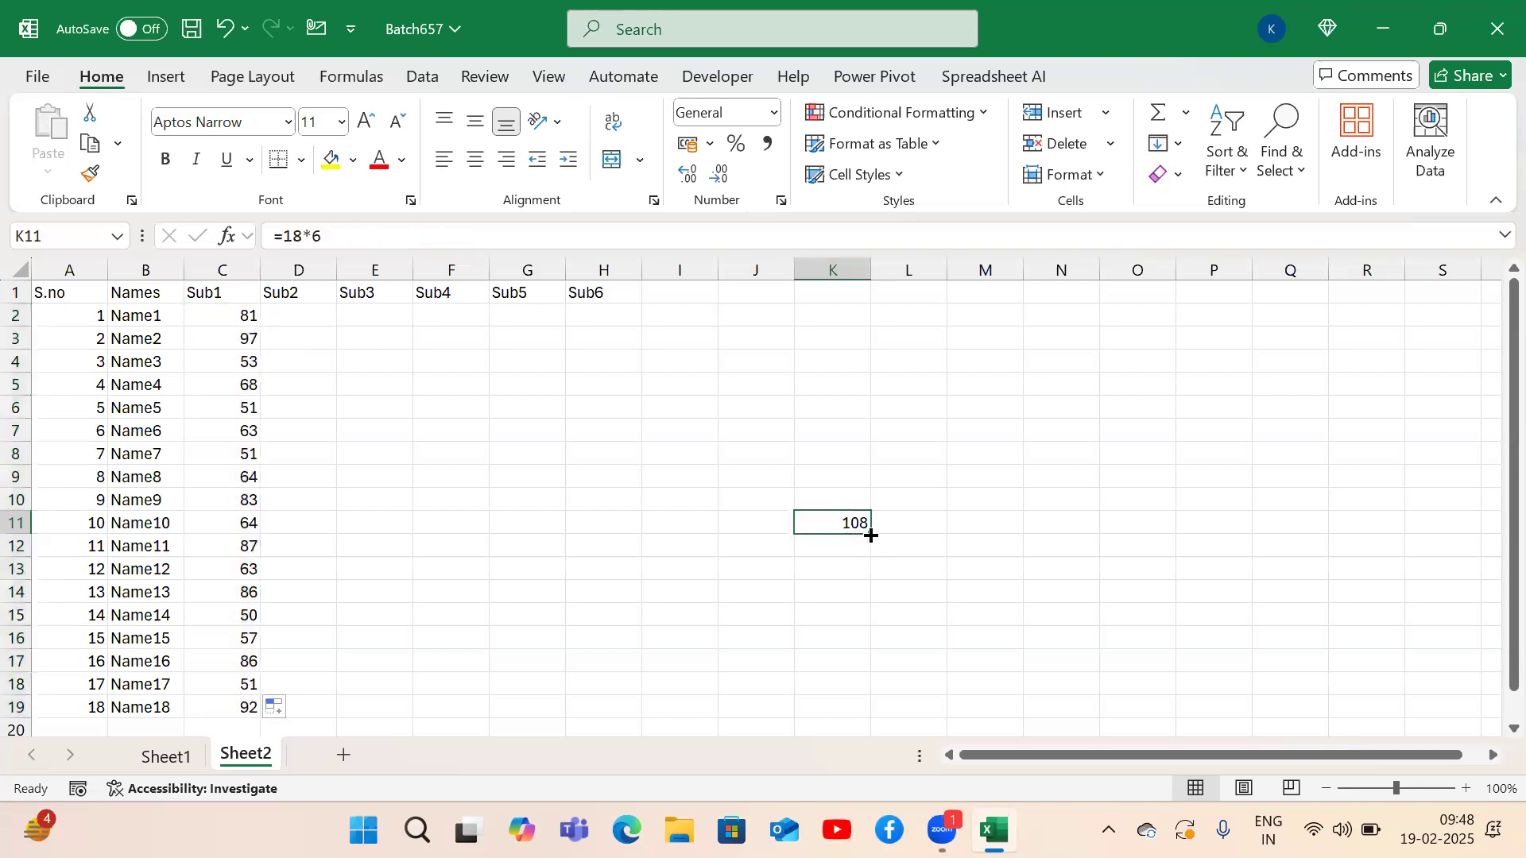
drag(871, 535, 871, 536)
Check C2's formula and the extent of the Names column, returning to the first Sub1 mark.
click(199, 316)
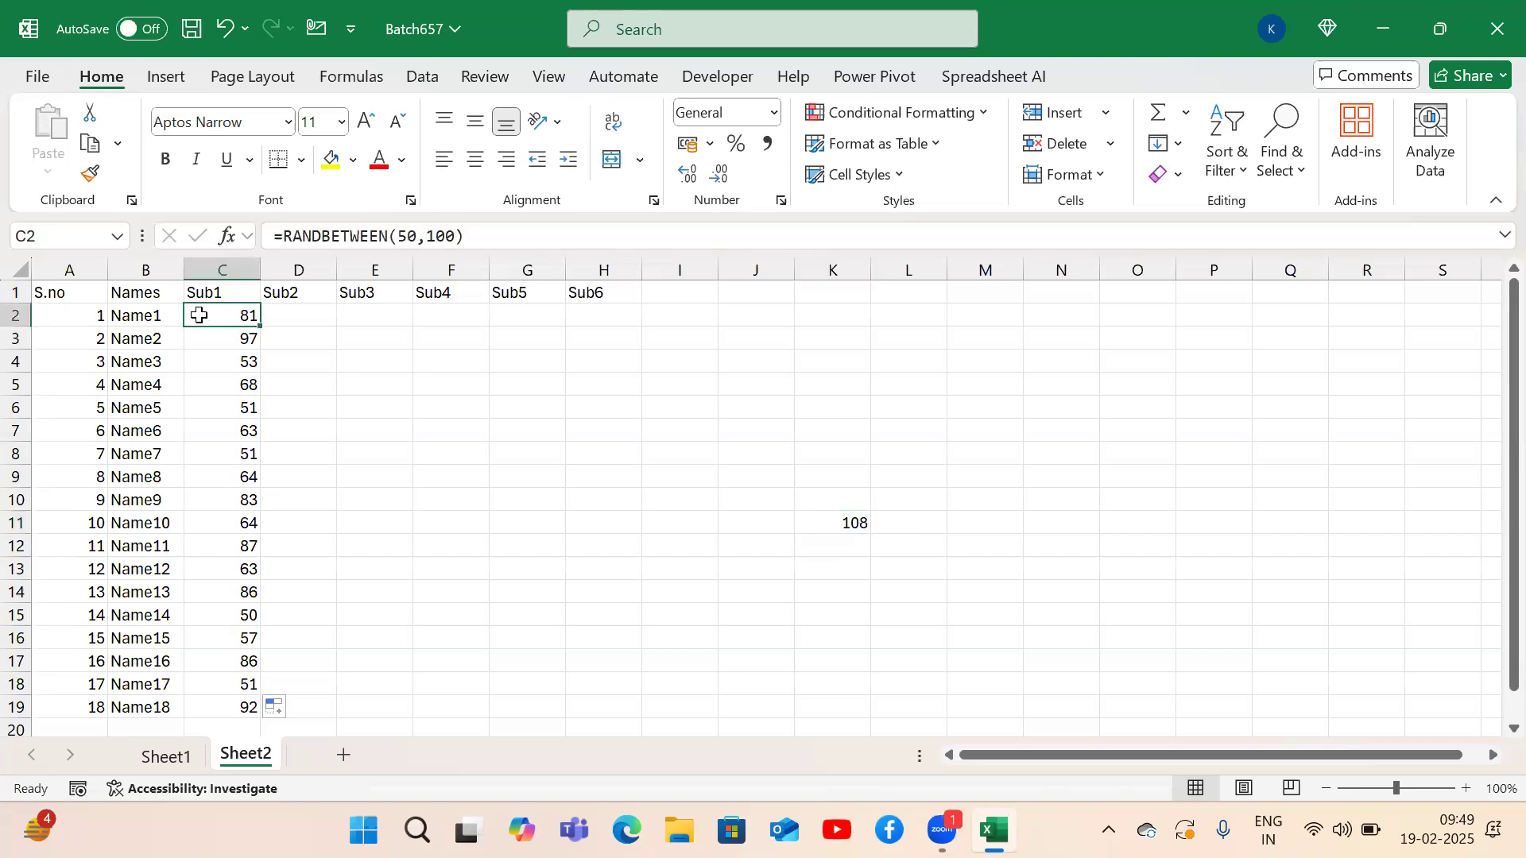
key(Left)
key(ctrl+Down)
key(ctrl+Up)
key(Down)
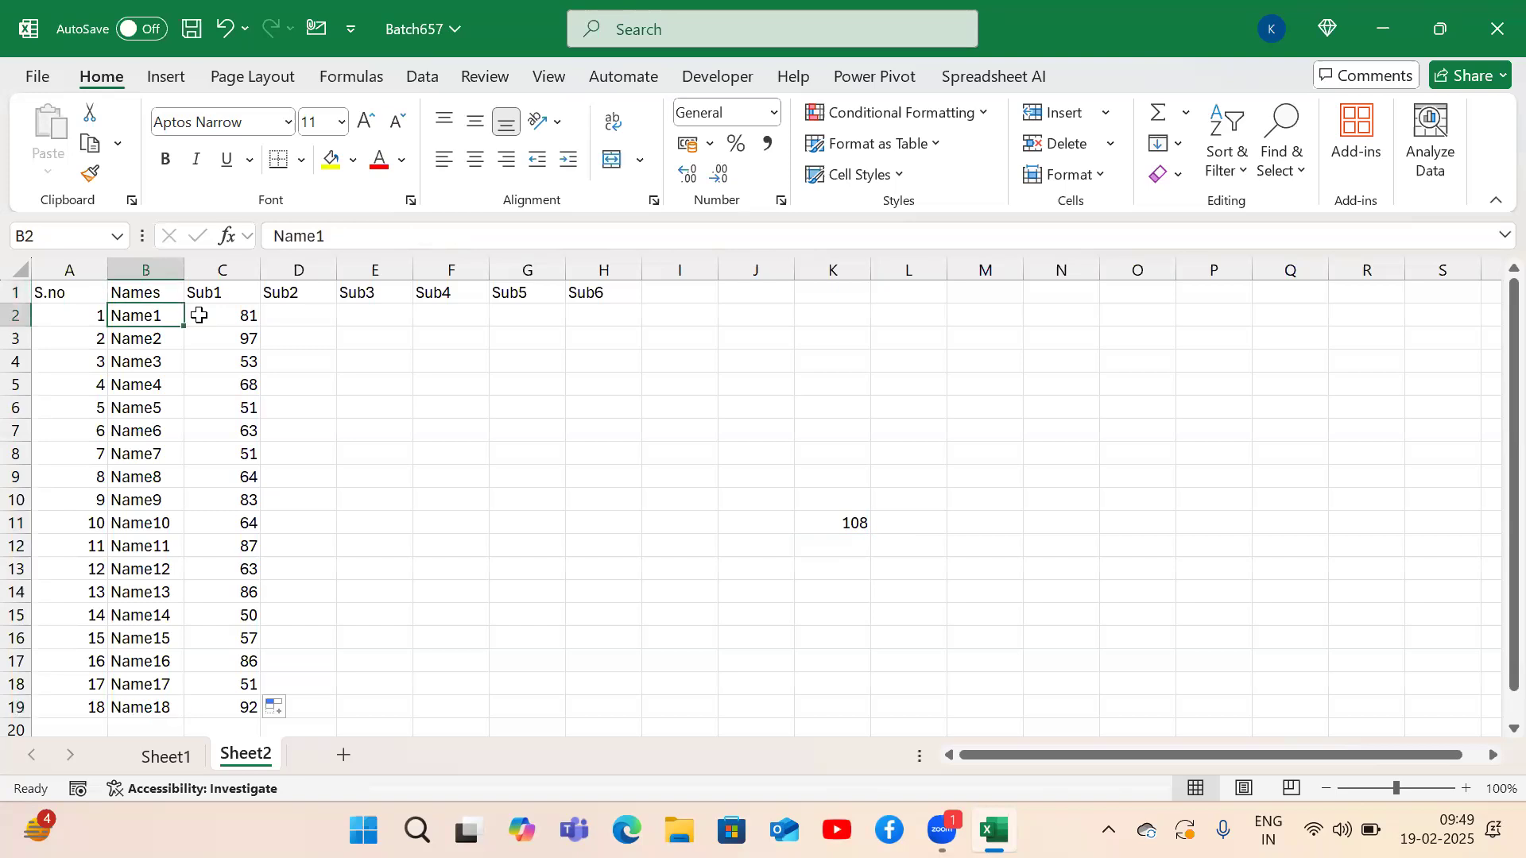
key(Right)
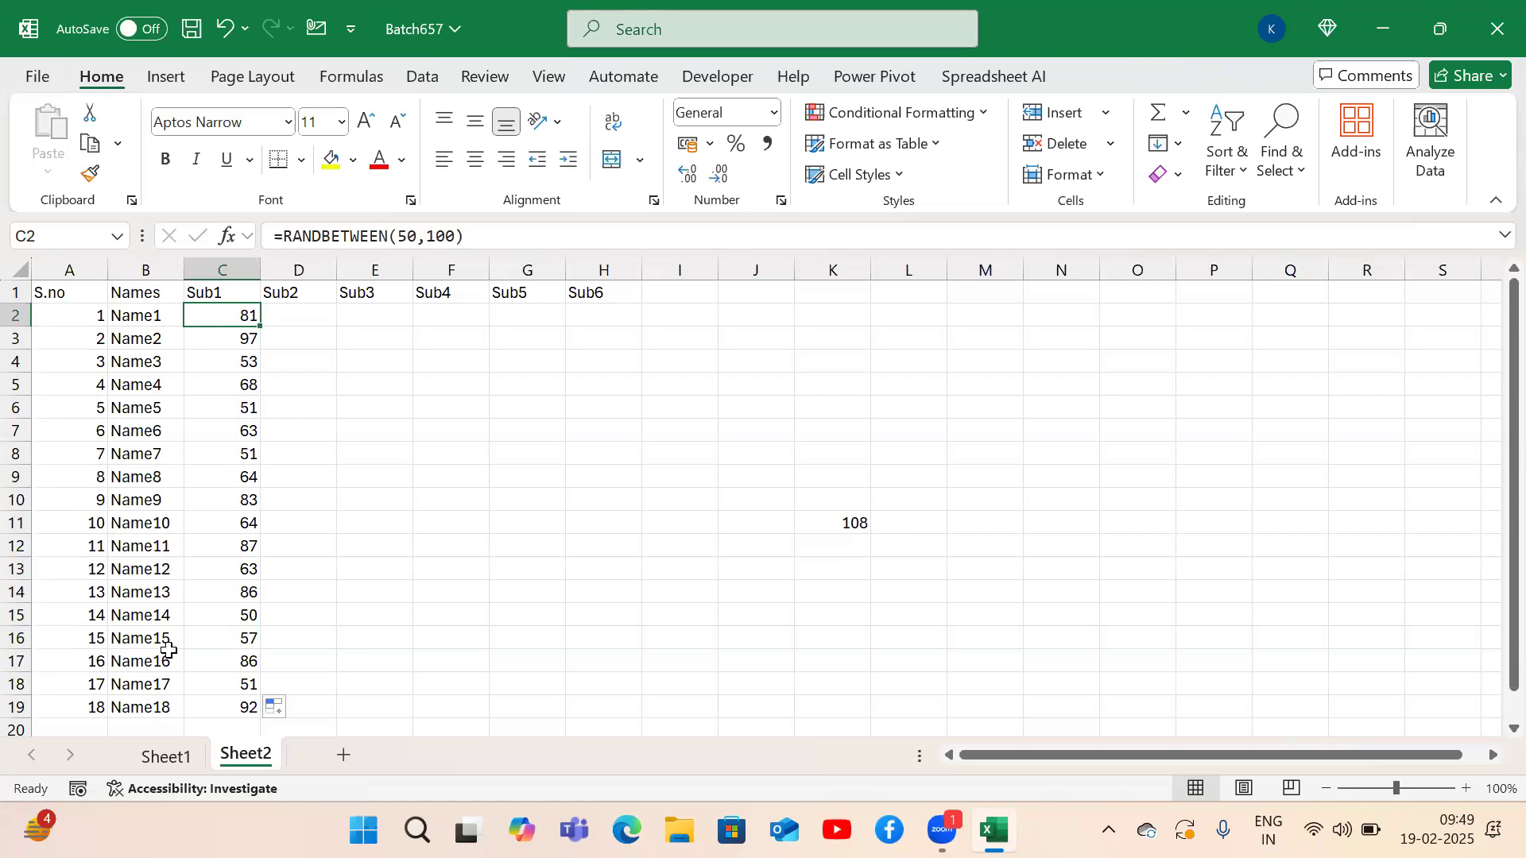
Delete the stray 108 value from K11.
click(834, 522)
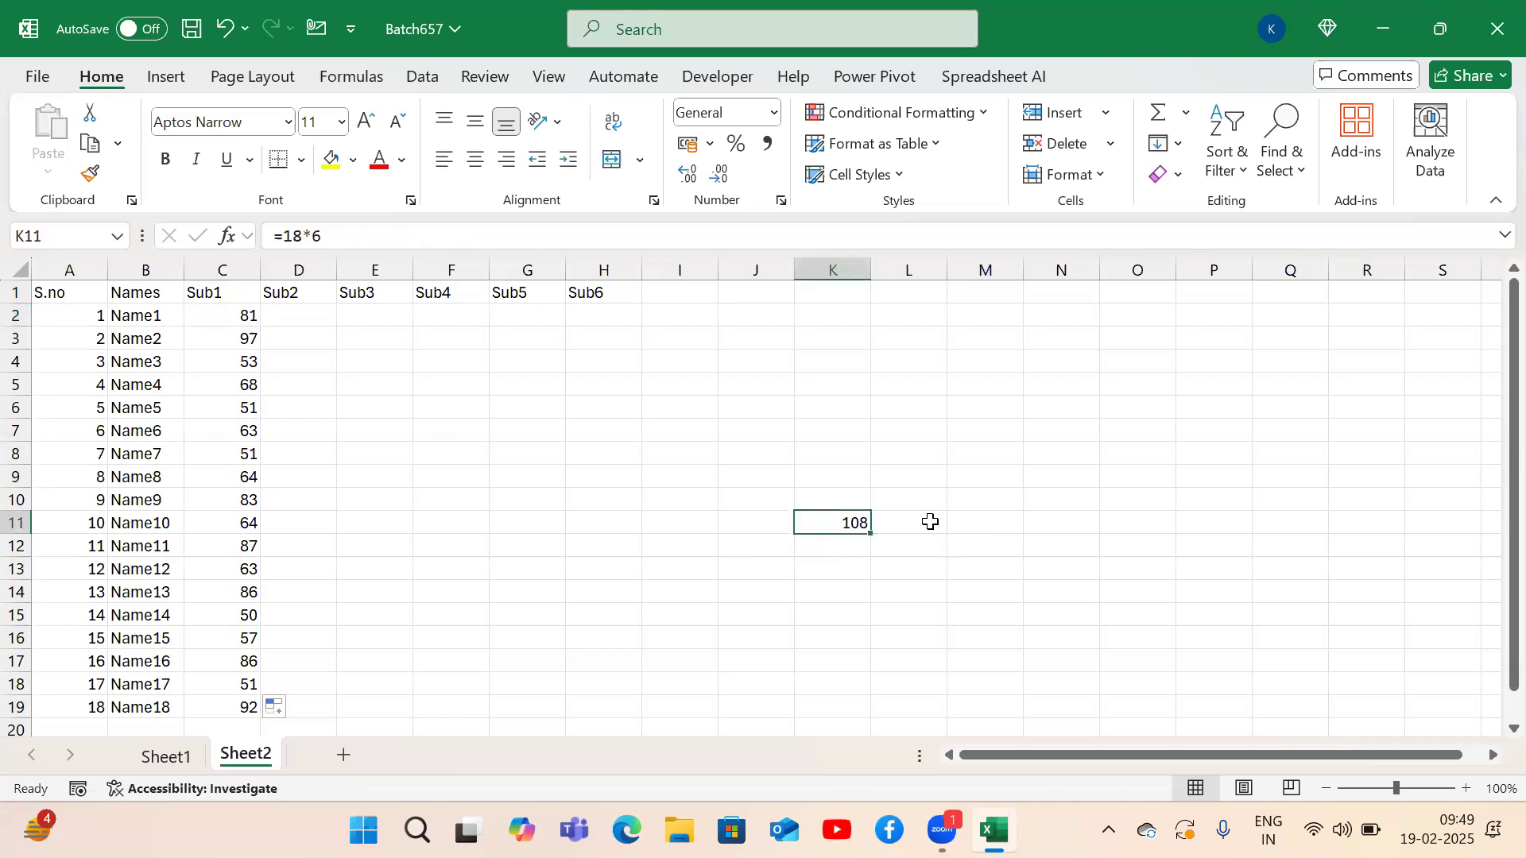
key(Down)
key(Up)
key(Down)
key(Up)
key(Delete)
key(Left)
key(Left)
key(Left)
key(Left)
key(Left)
key(Left)
key(Left)
key(Left)
Select the Sub1 marks C2:C19, then keep only formula cell C2 selected.
key(ctrl+Up)
key(Down)
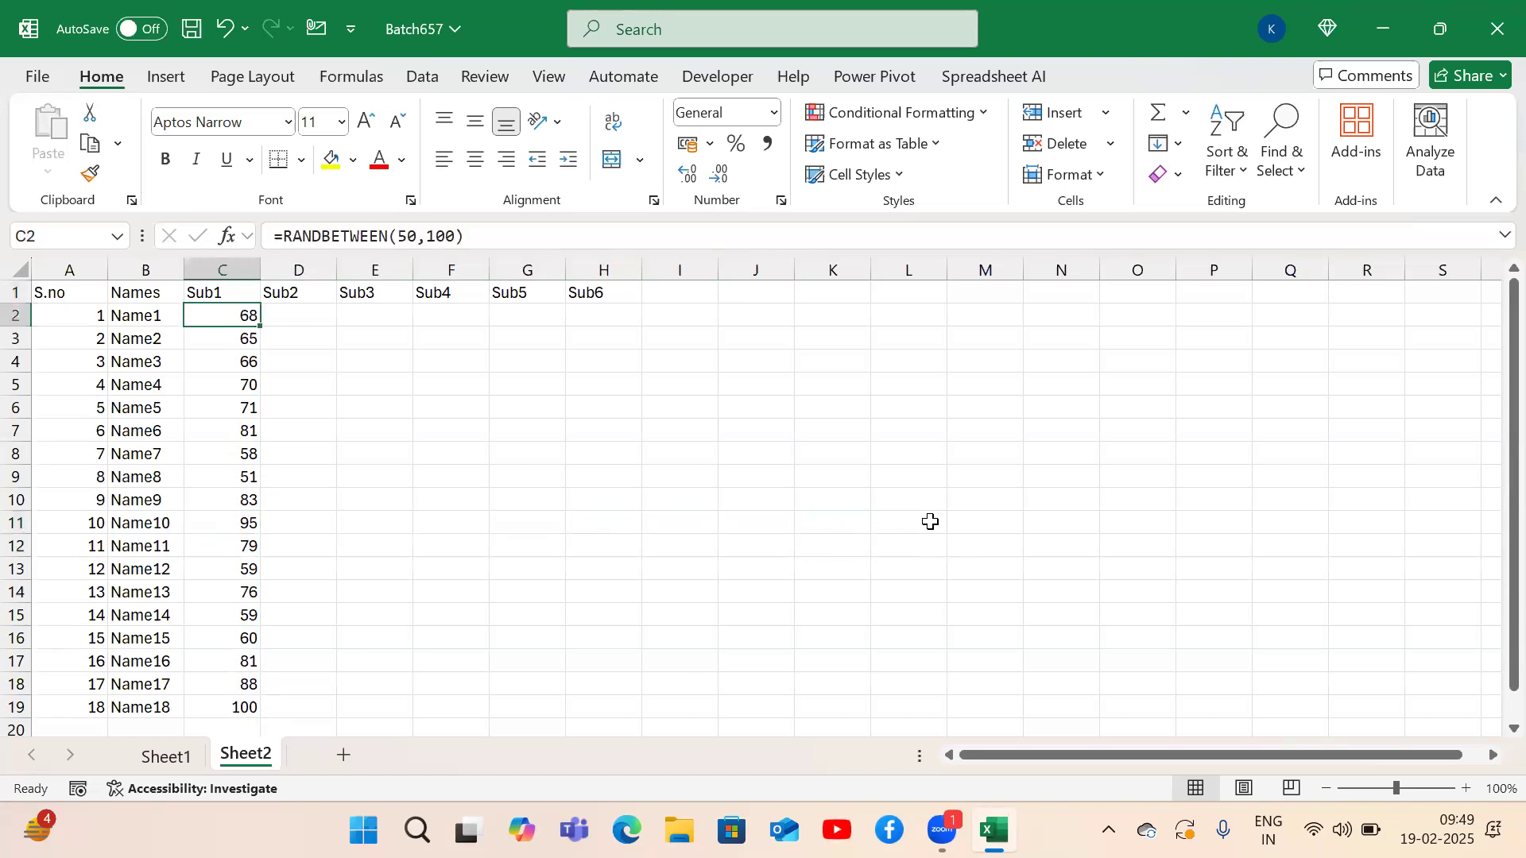
key(ctrl+shift+Down)
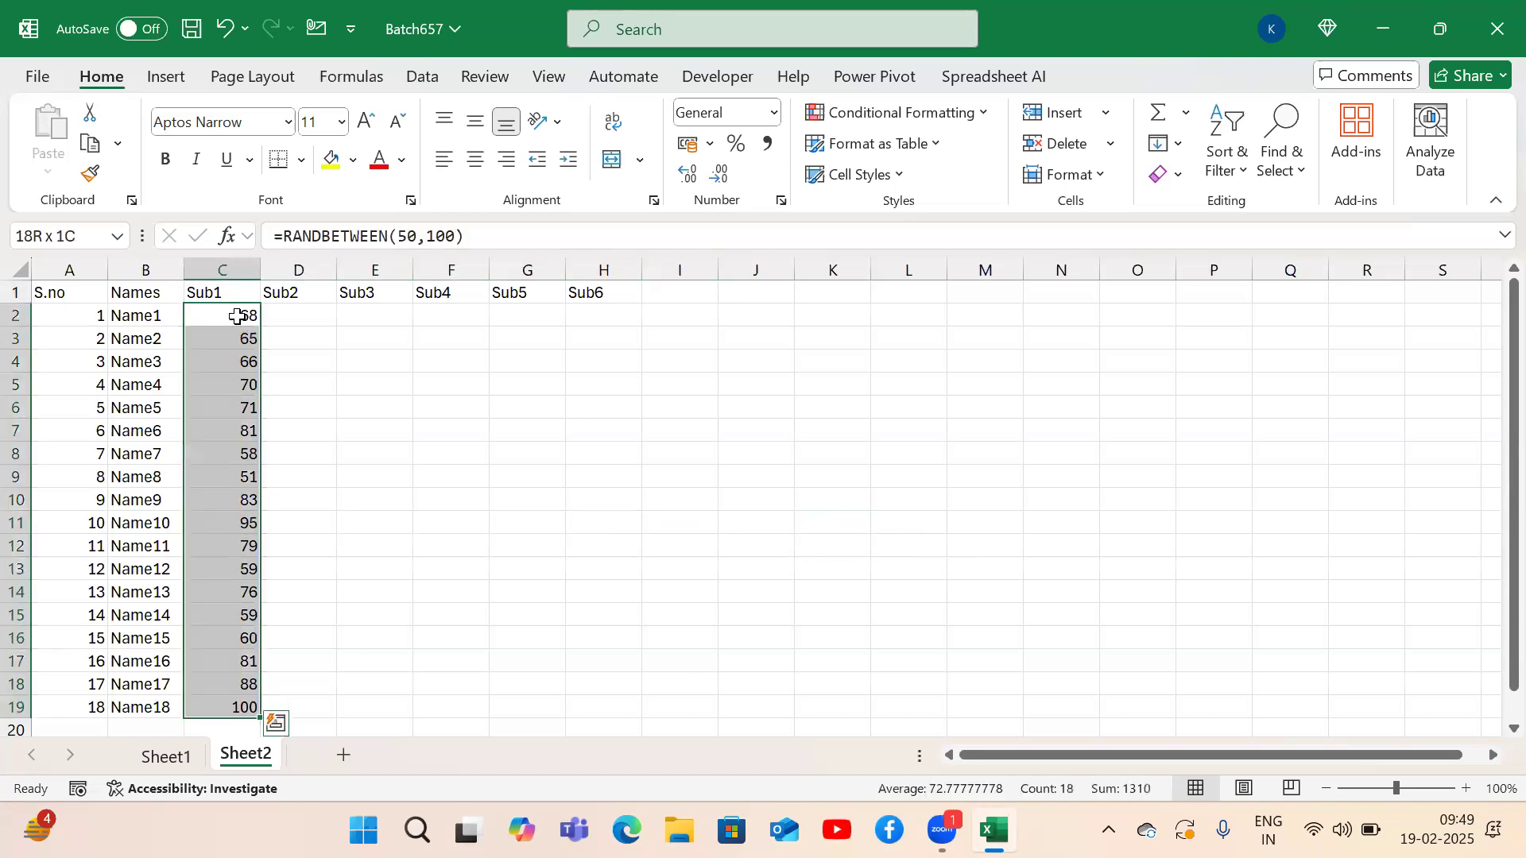
click(237, 317)
Fill the RANDBETWEEN formula down to row 19 and across Sub2–Sub6, covering C2:H19.
double_click(260, 328)
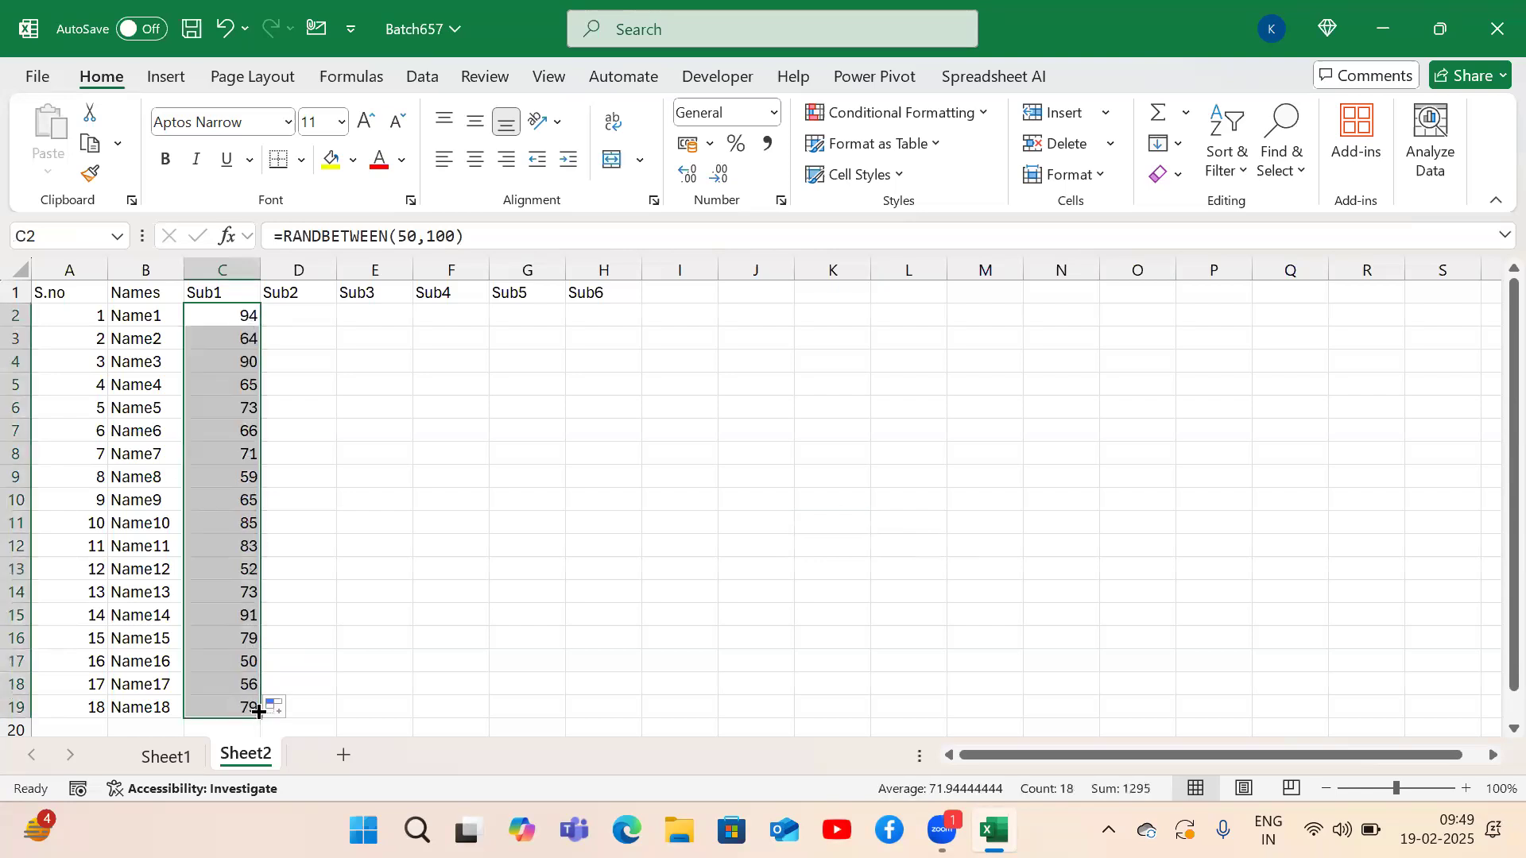
drag(258, 718, 610, 710)
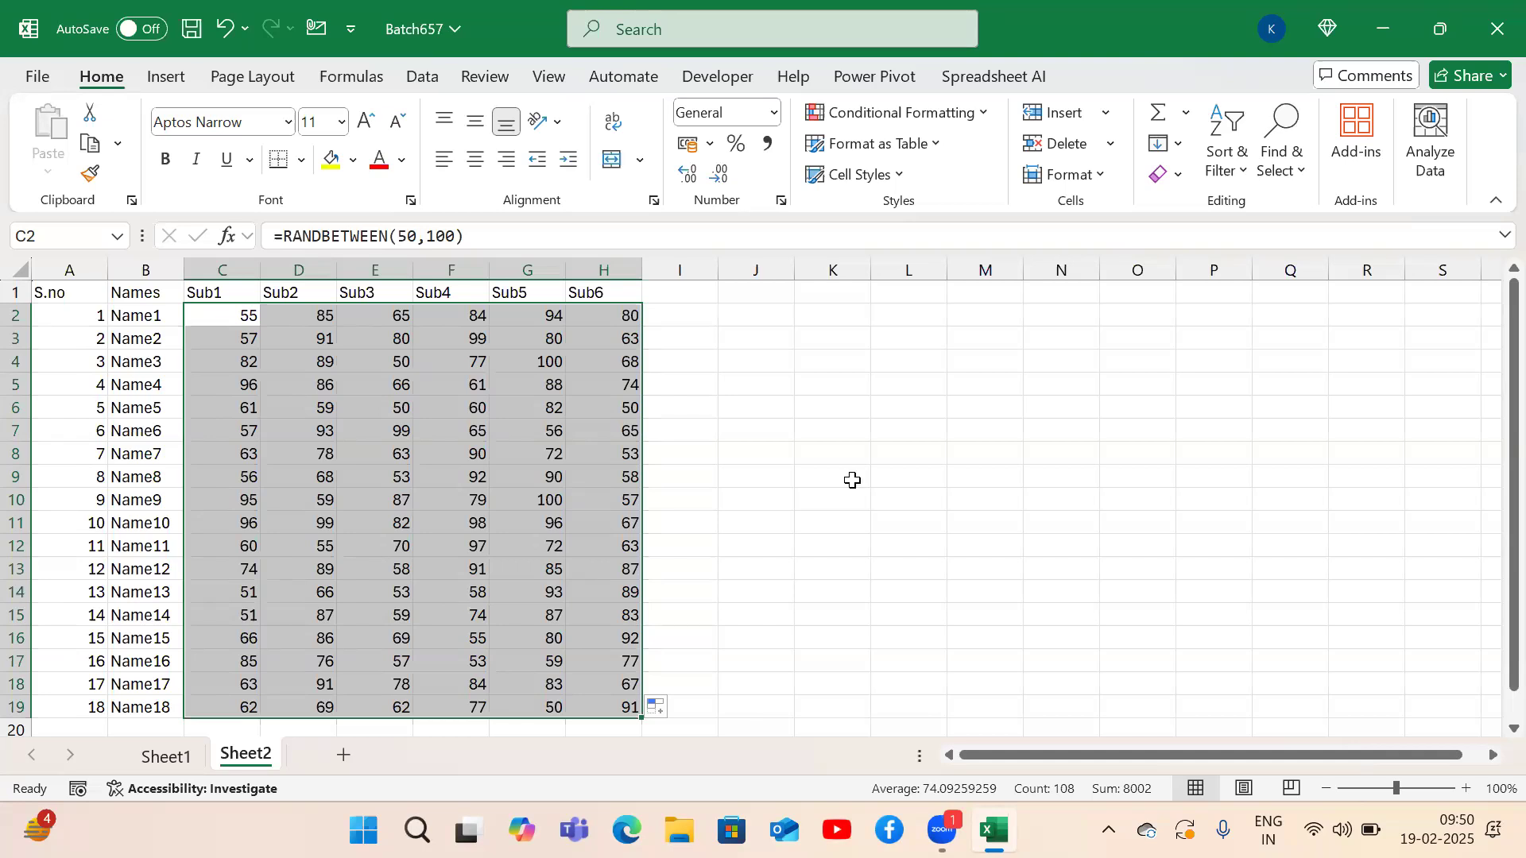
click(882, 383)
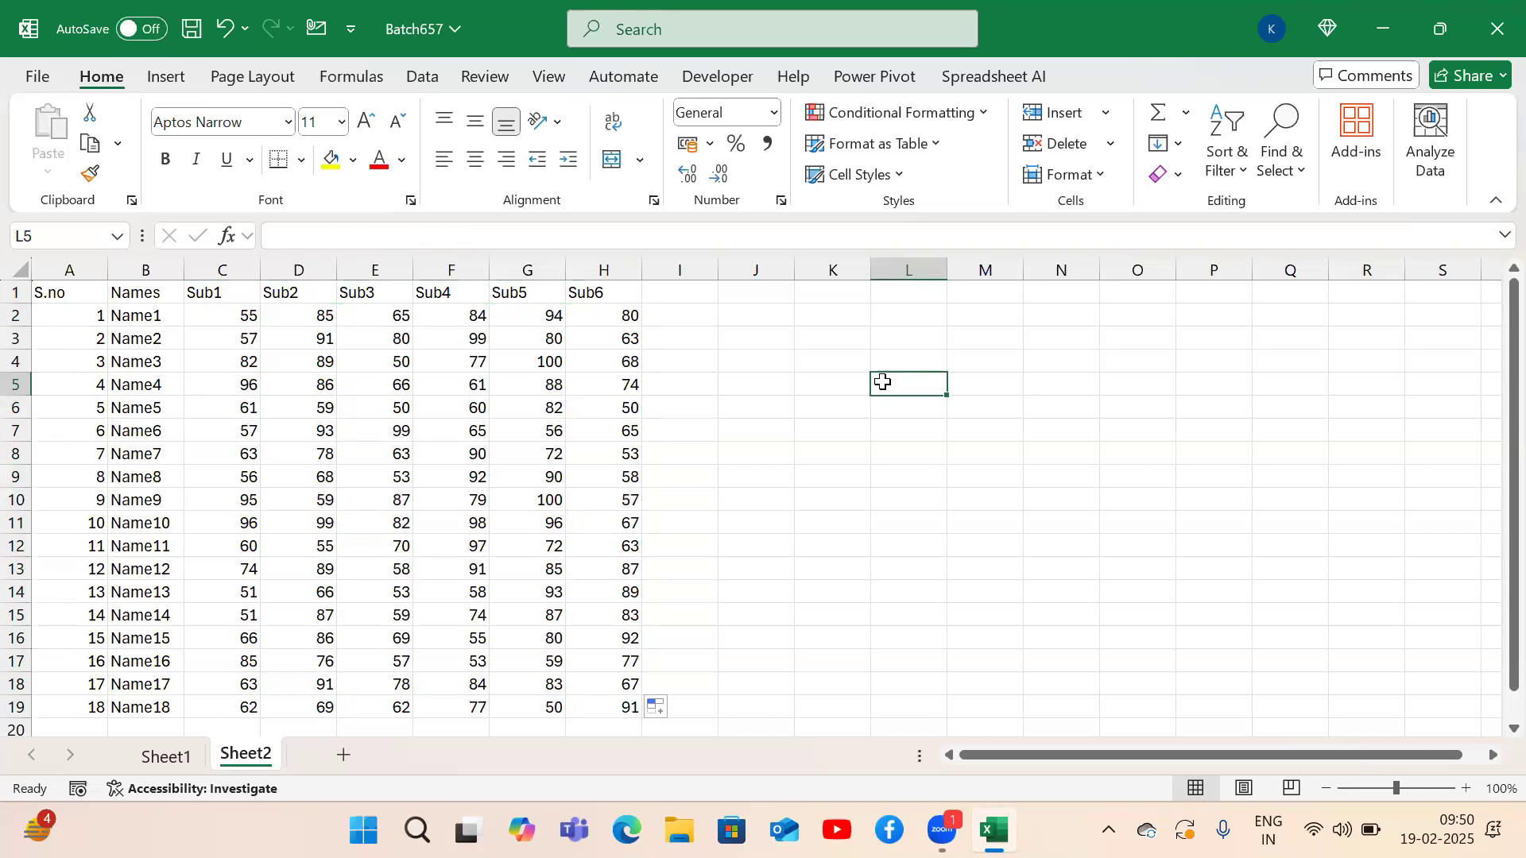
text(s)
key(Return)
text(s)
key(Return)
text(s)
key(Return)
text(s)
key(Return)
text(s)
key(Return)
text(s)
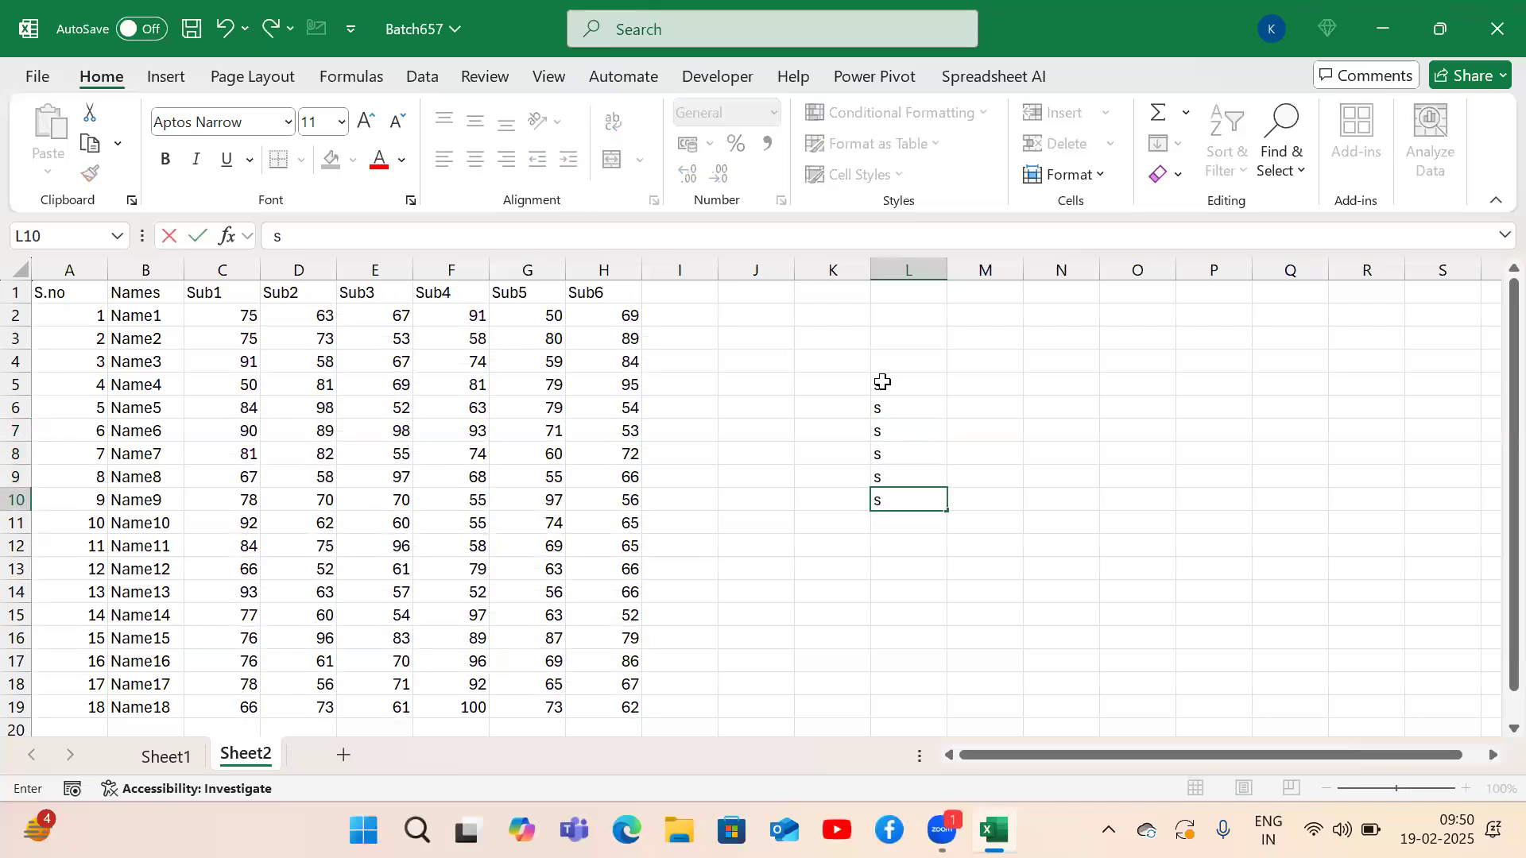
key(Return)
text(s)
key(Return)
text(s)
key(Return)
text(s)
key(Return)
key(Up)
shift+click(883, 382)
key(Delete)
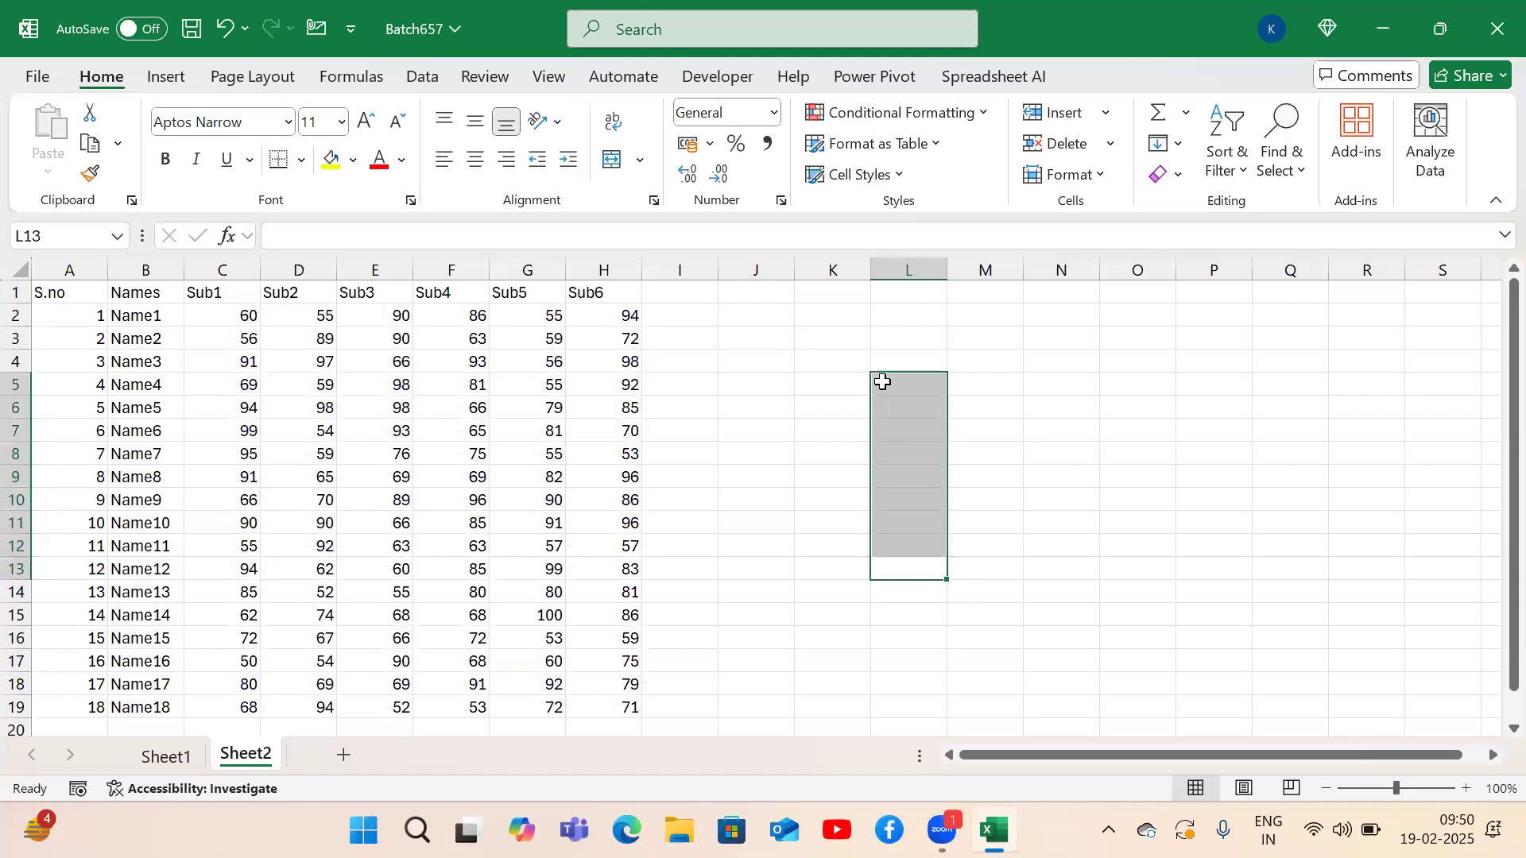
click(837, 401)
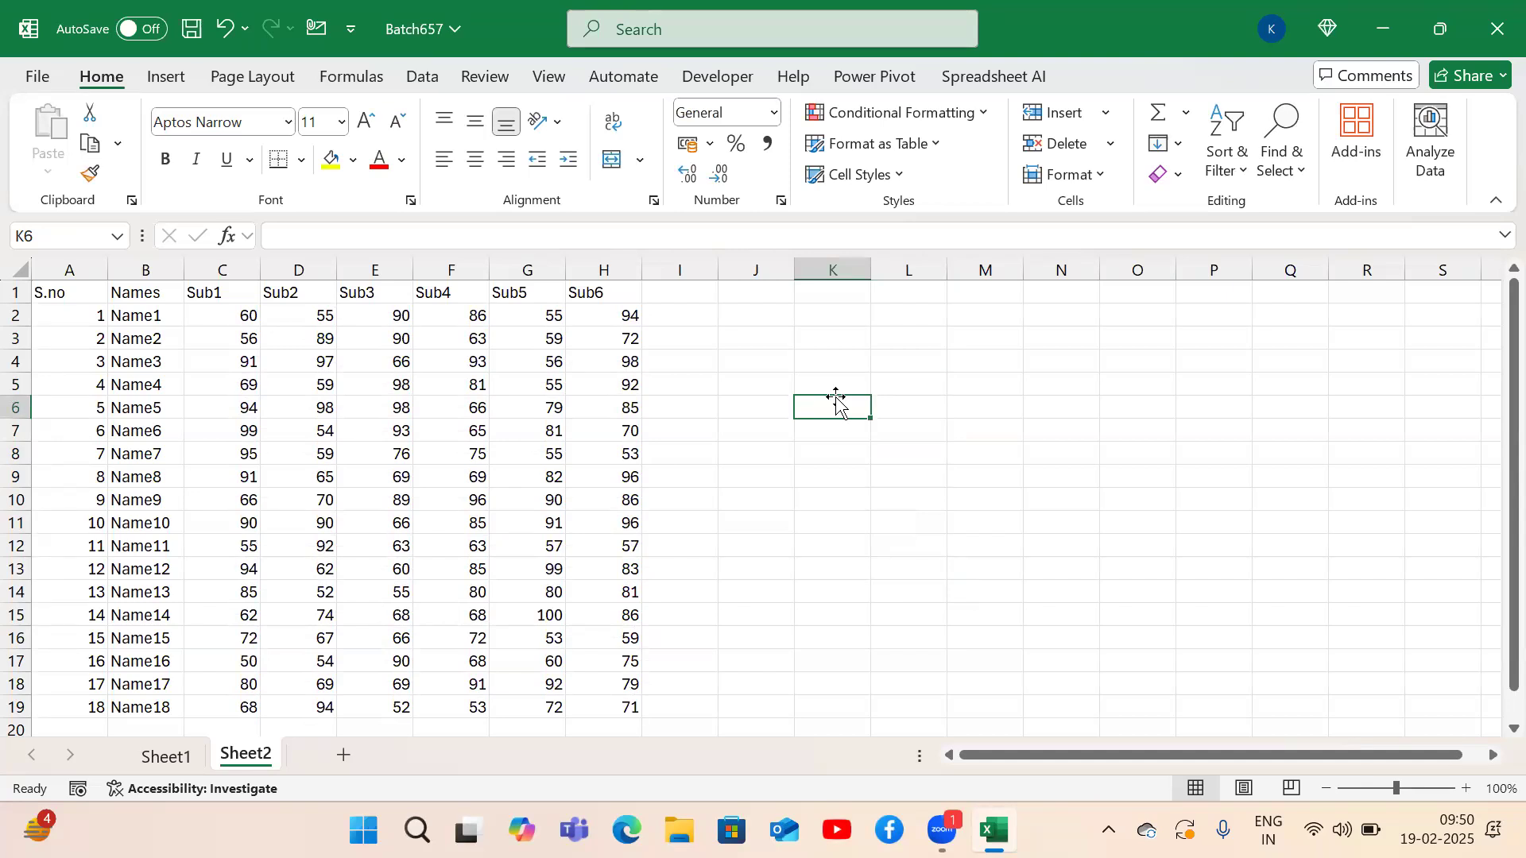
text(a)
key(Return)
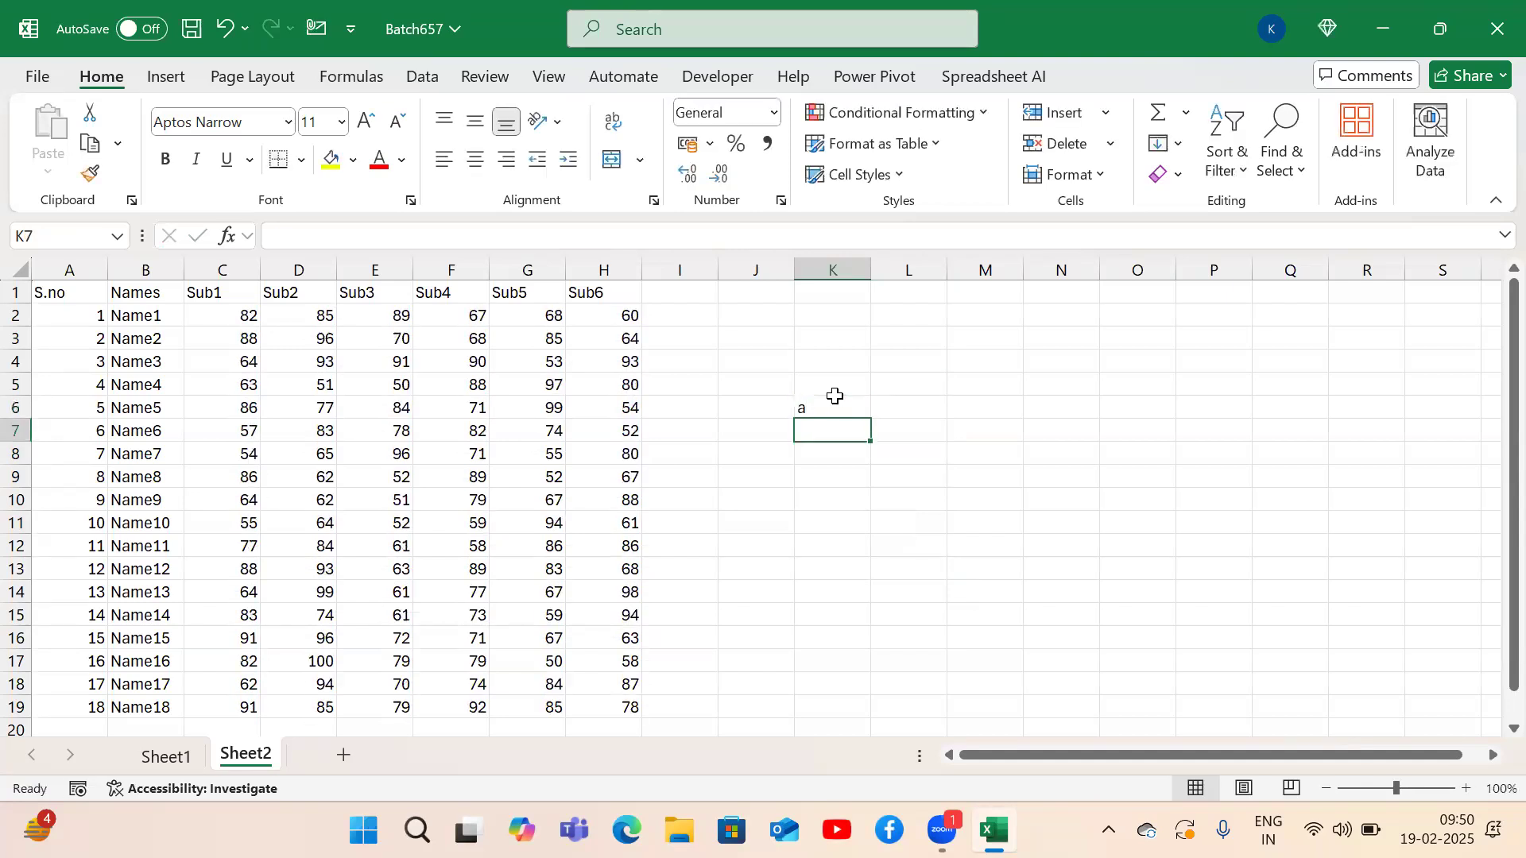
text(a)
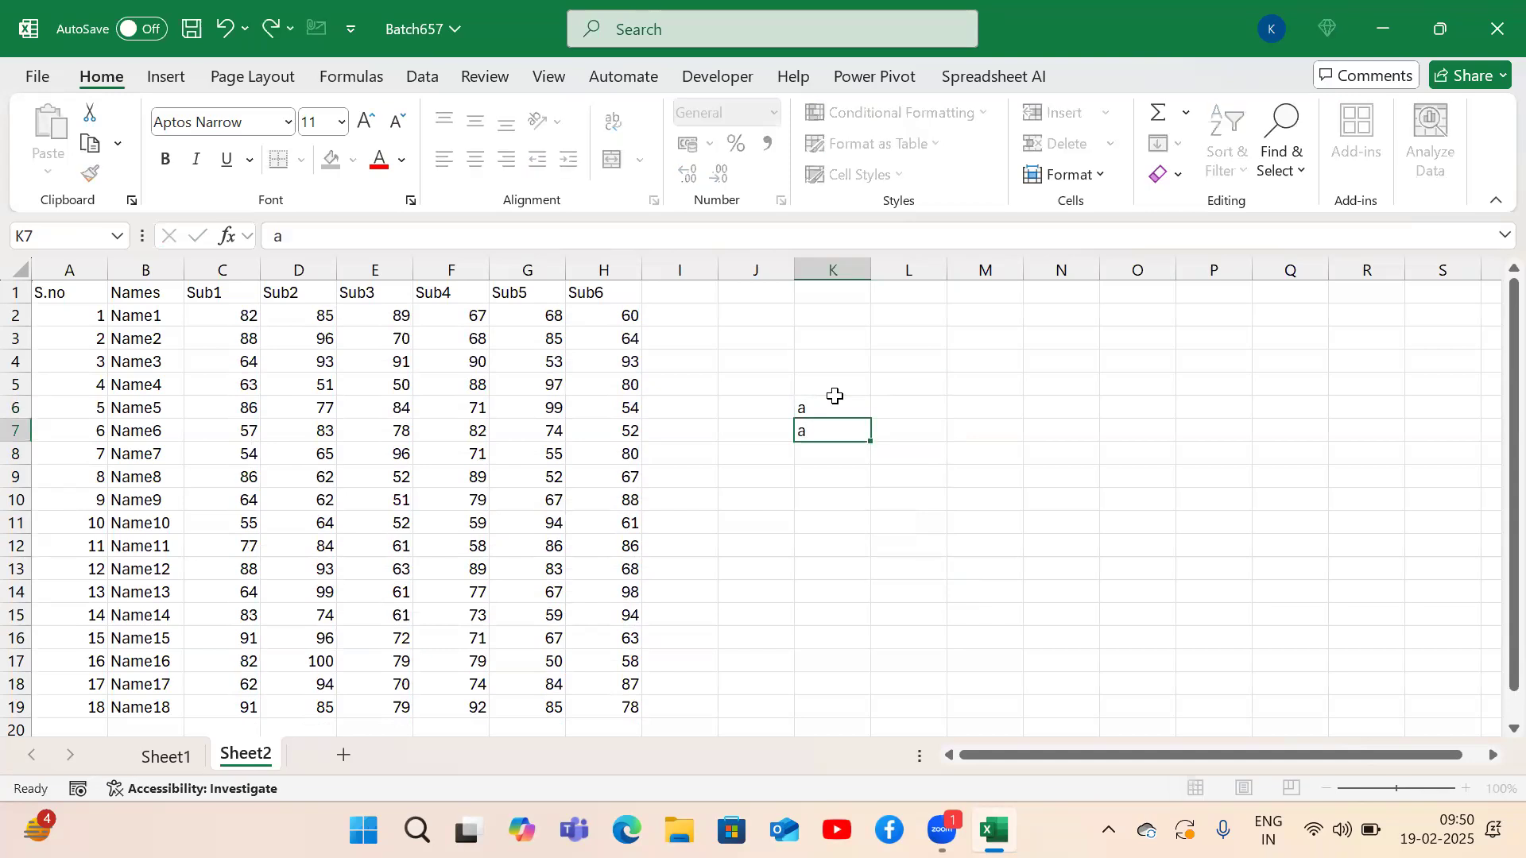
key(Return)
text(a)
text(a)
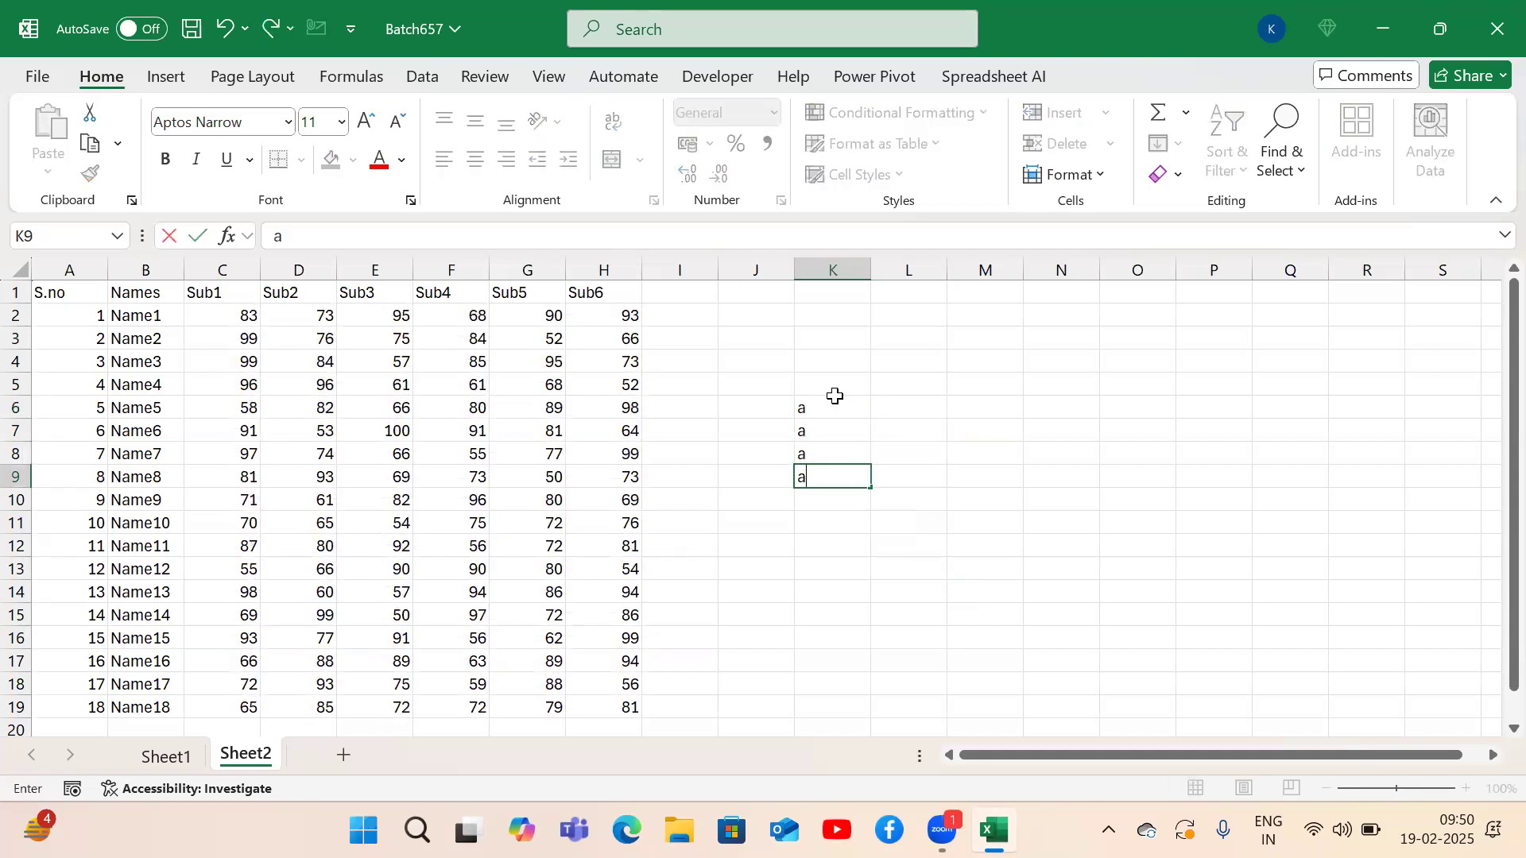
key(Return)
text(a)
key(Return)
key(Up)
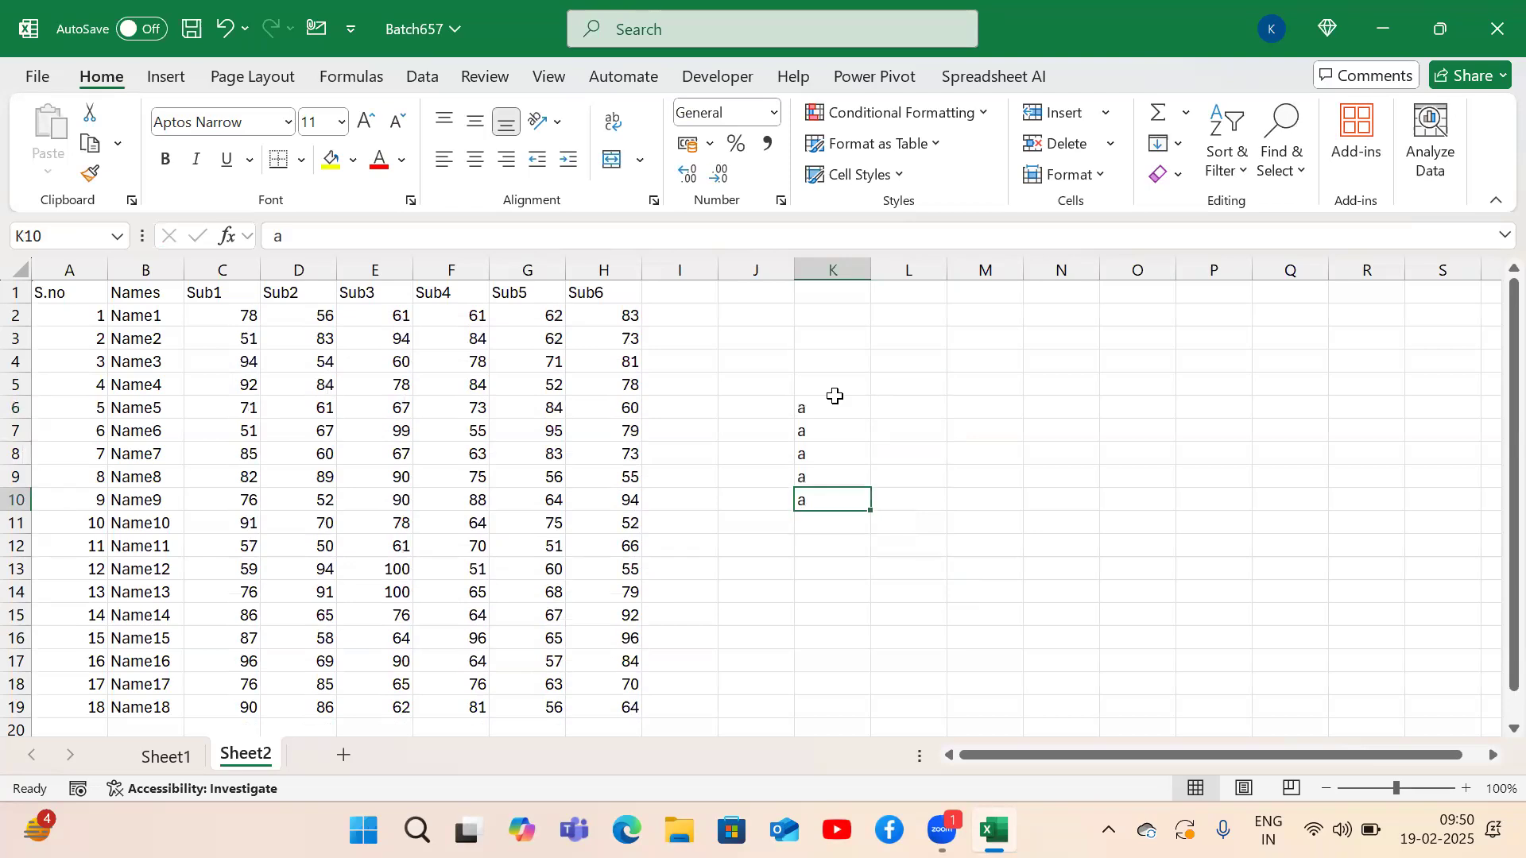
shift+click(834, 399)
key(Delete)
key(Up)
key(Up)
key(Up)
key(Up)
key(Up)
key(Up)
key(Up)
key(Up)
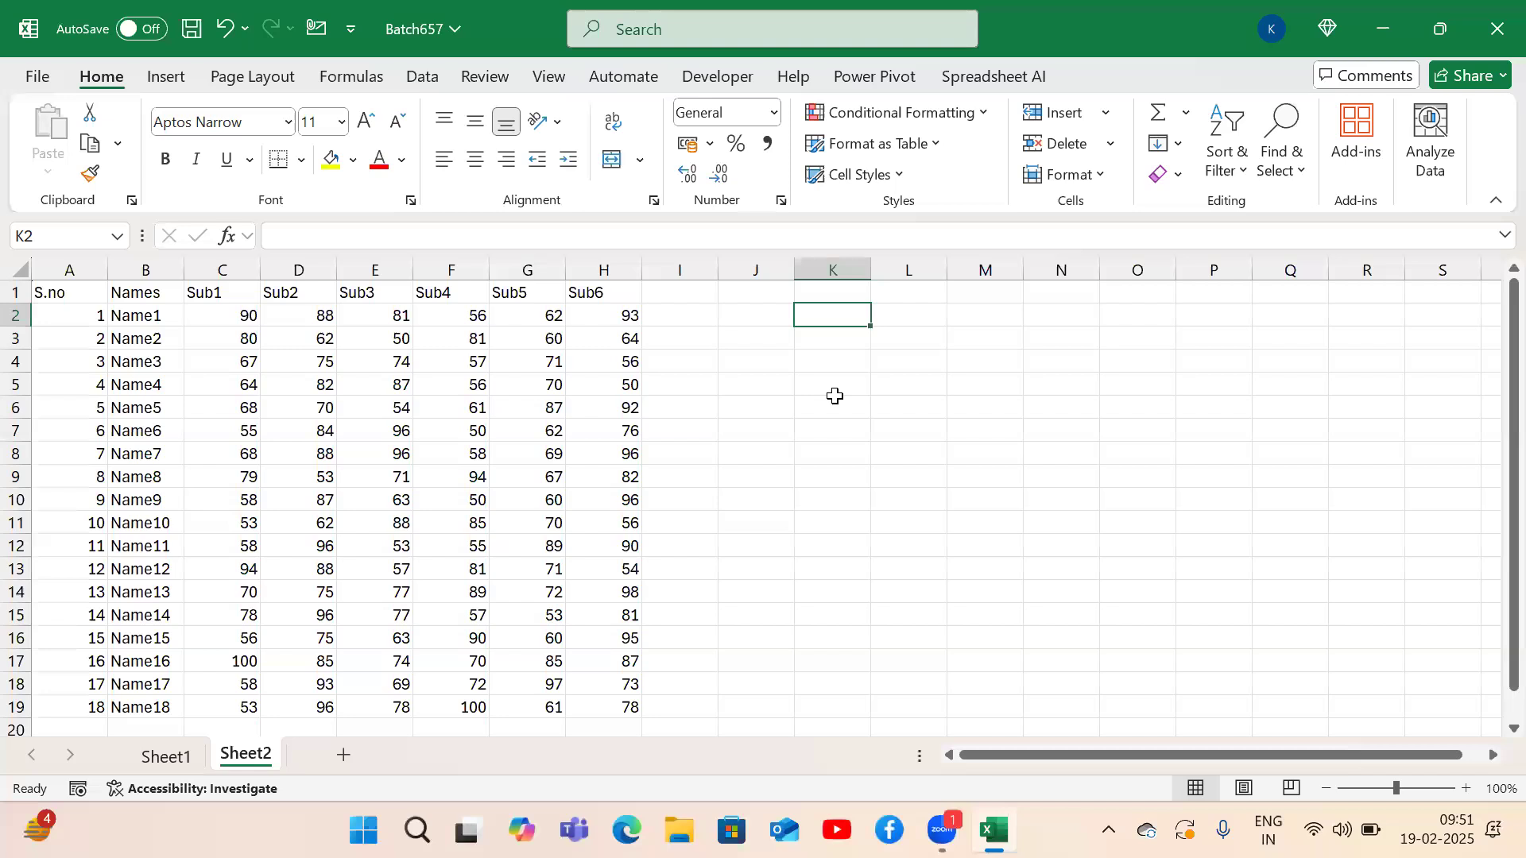
Type the note 'select range where we applied randbetween' in K2.
text(select raneg)
key(BackSpace)
key(BackSpace)
text(ge)
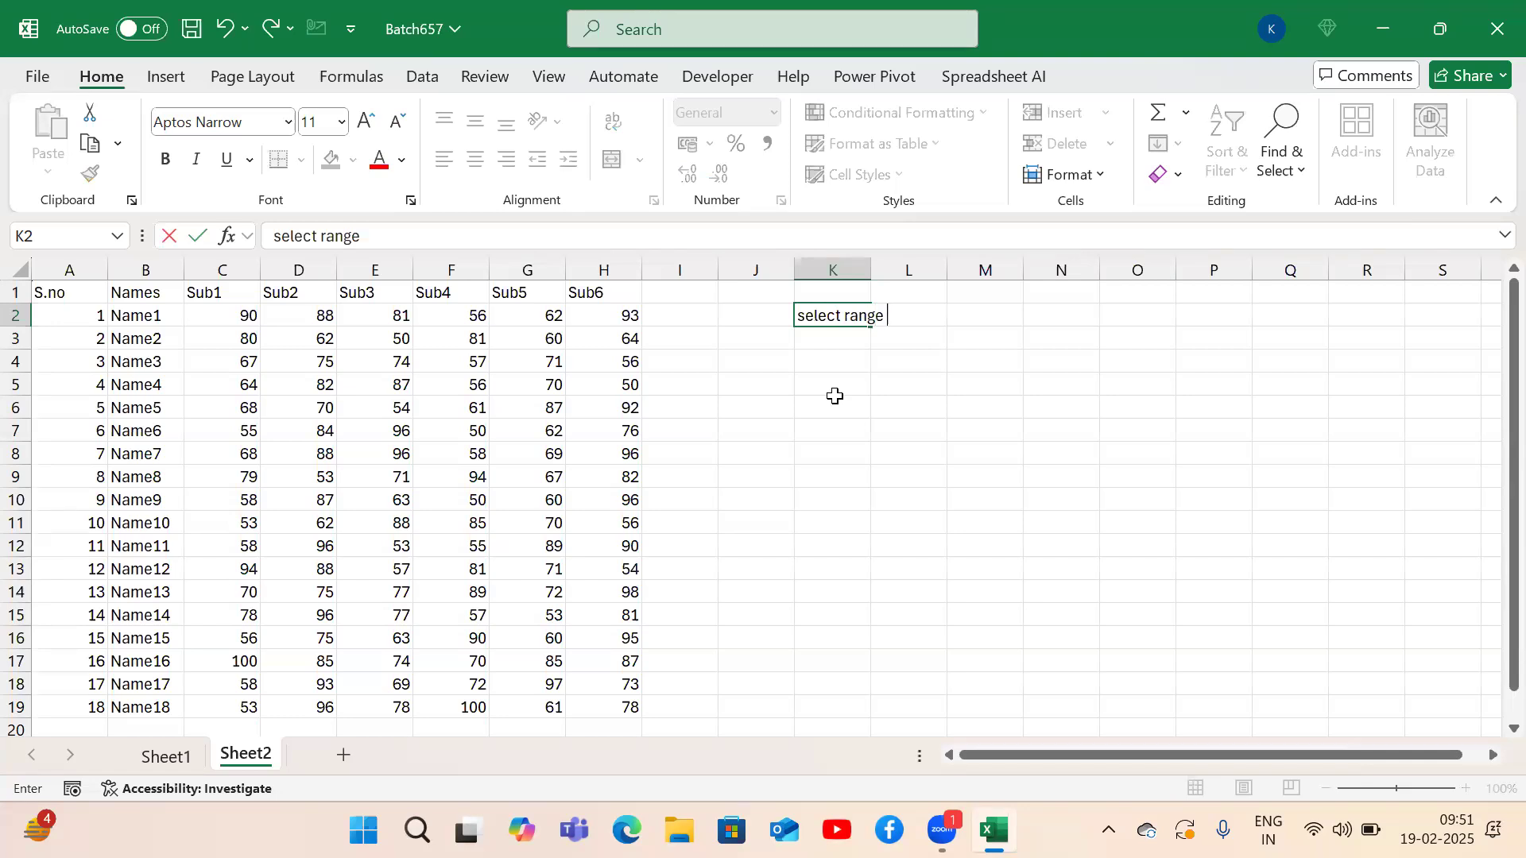
text( where we app)
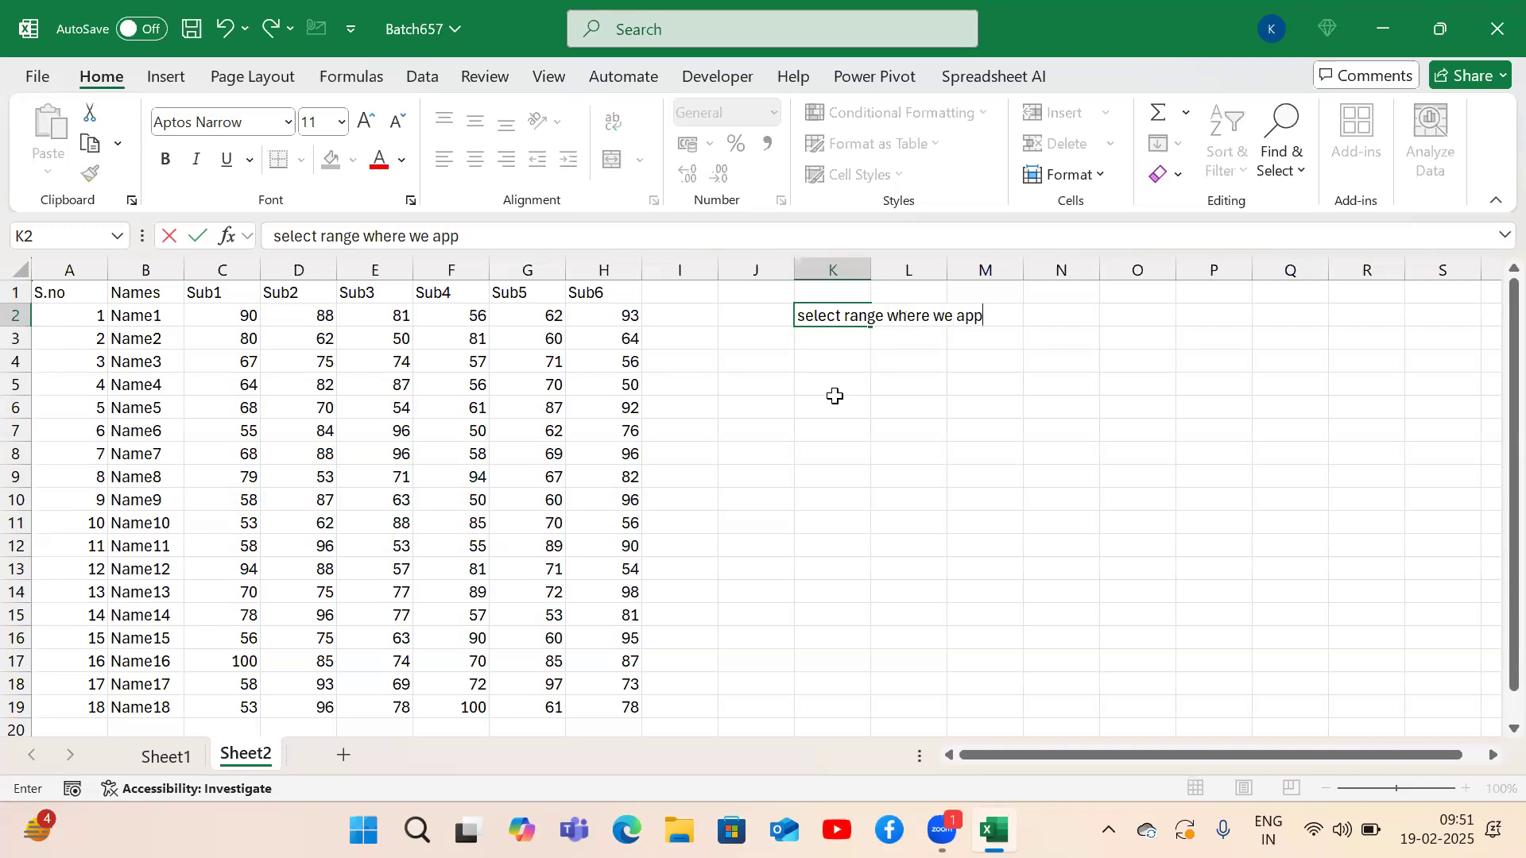
text(lied randbe)
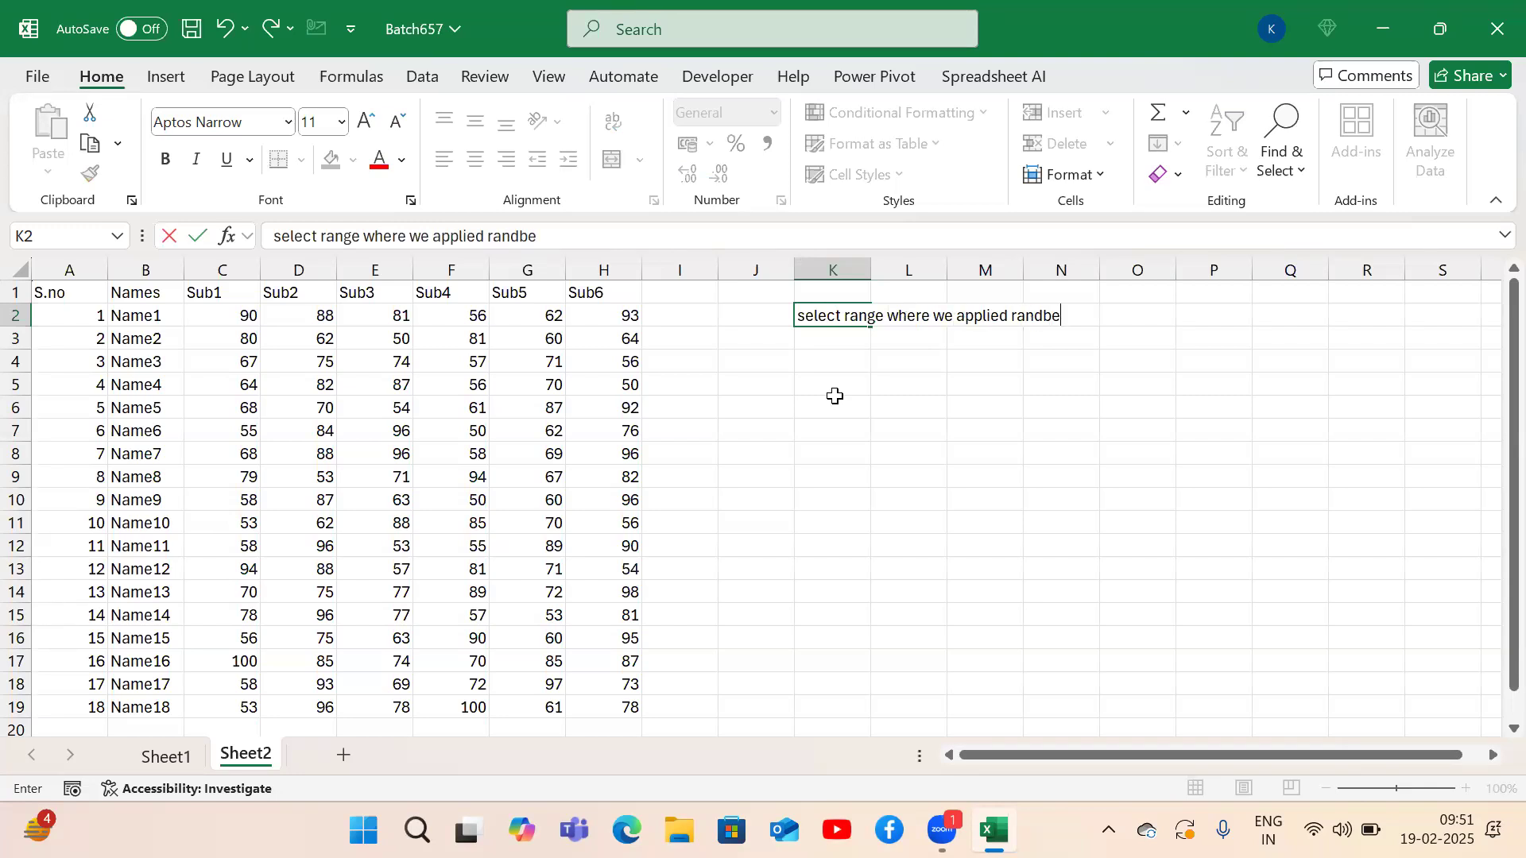
text(tween)
key(Return)
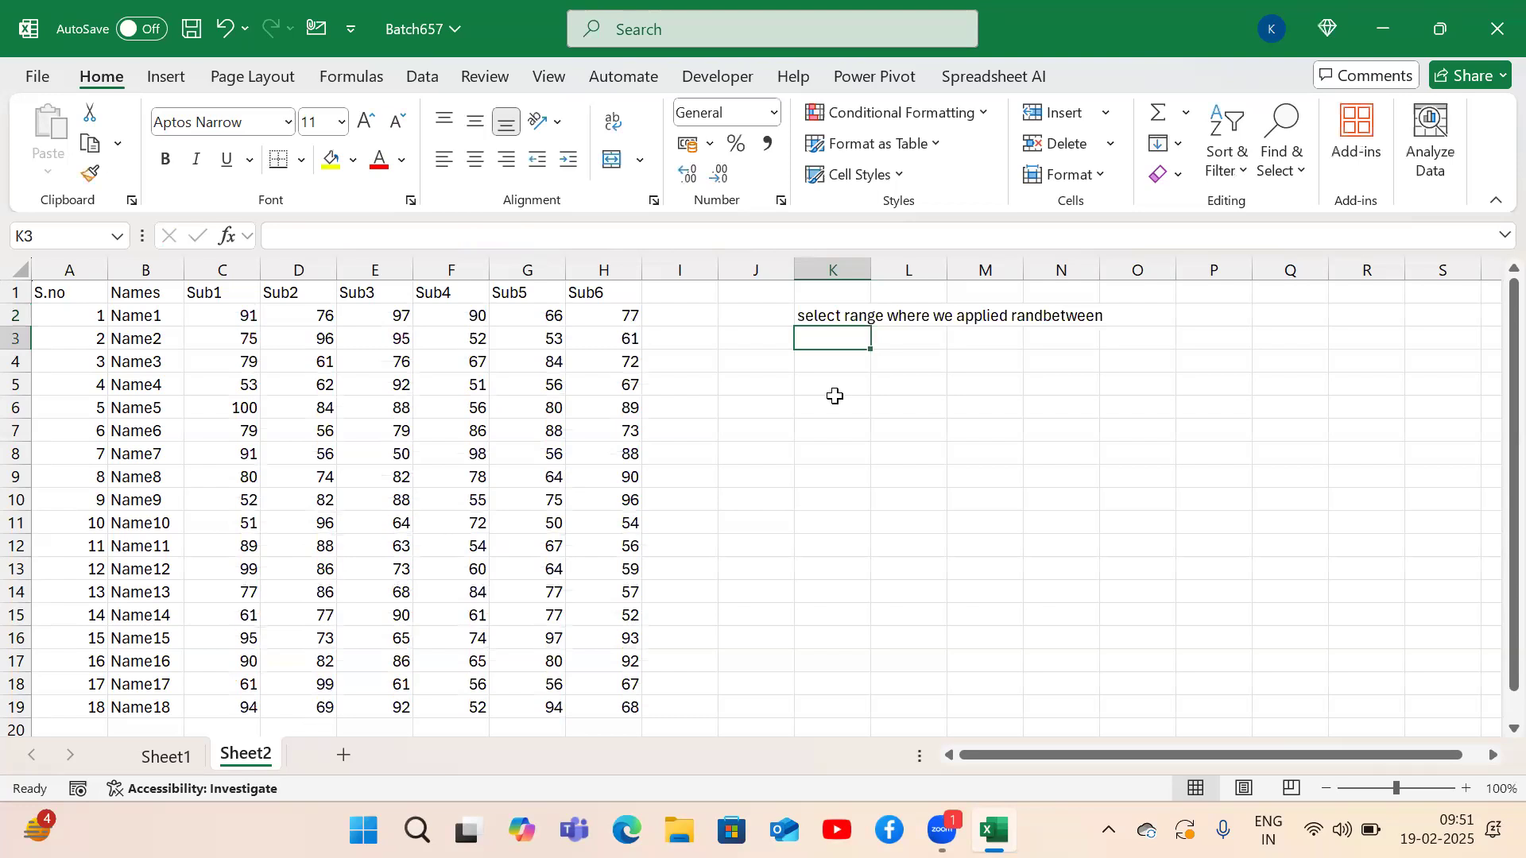
Add 'Ctrl + C' in K3 with the label 'Copy' in L3.
text(Ctrl + C)
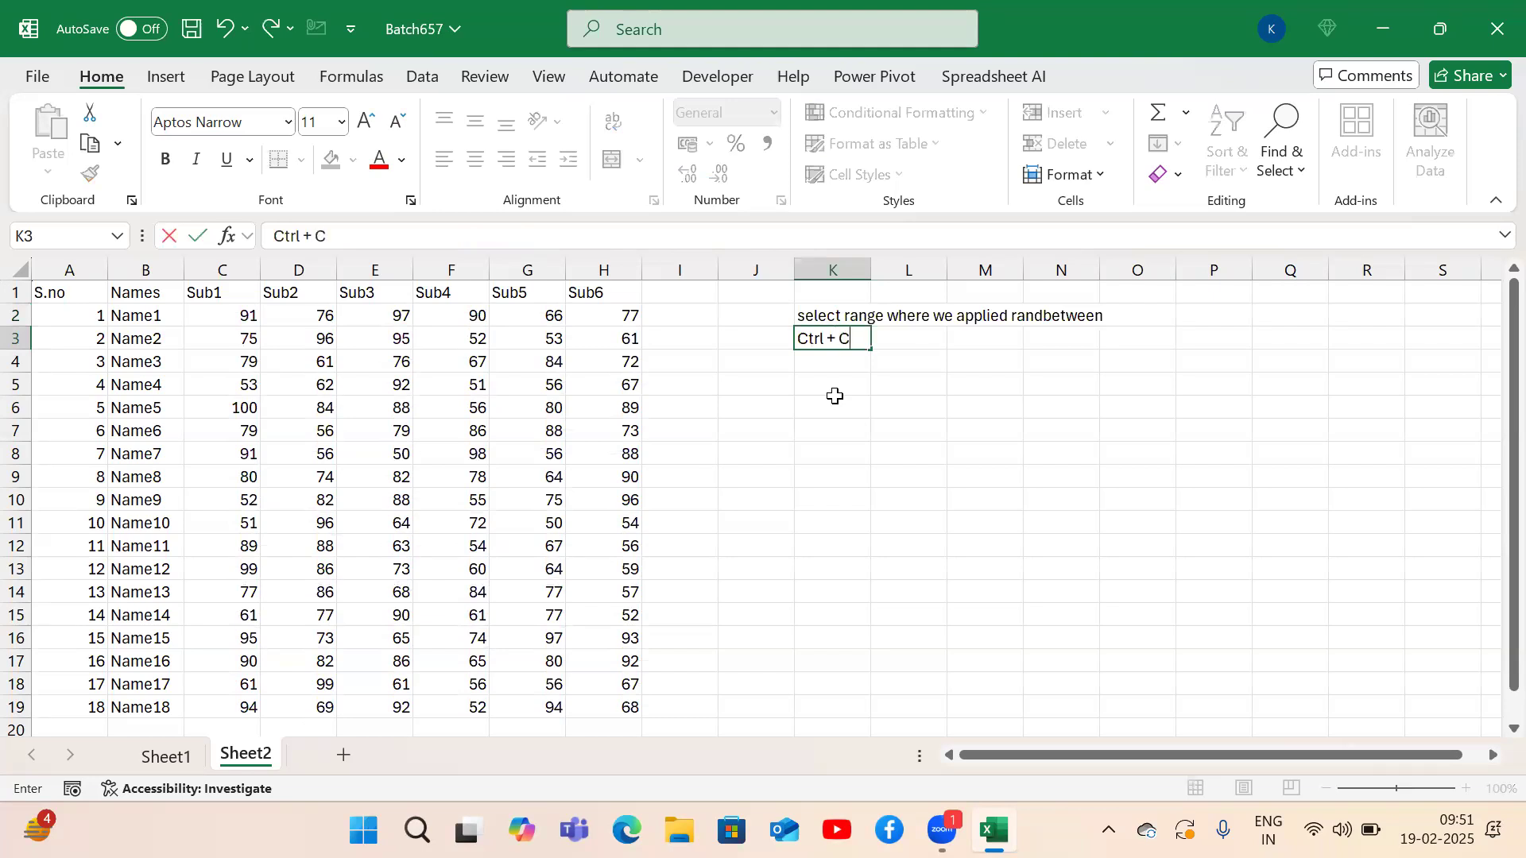
key(Tab)
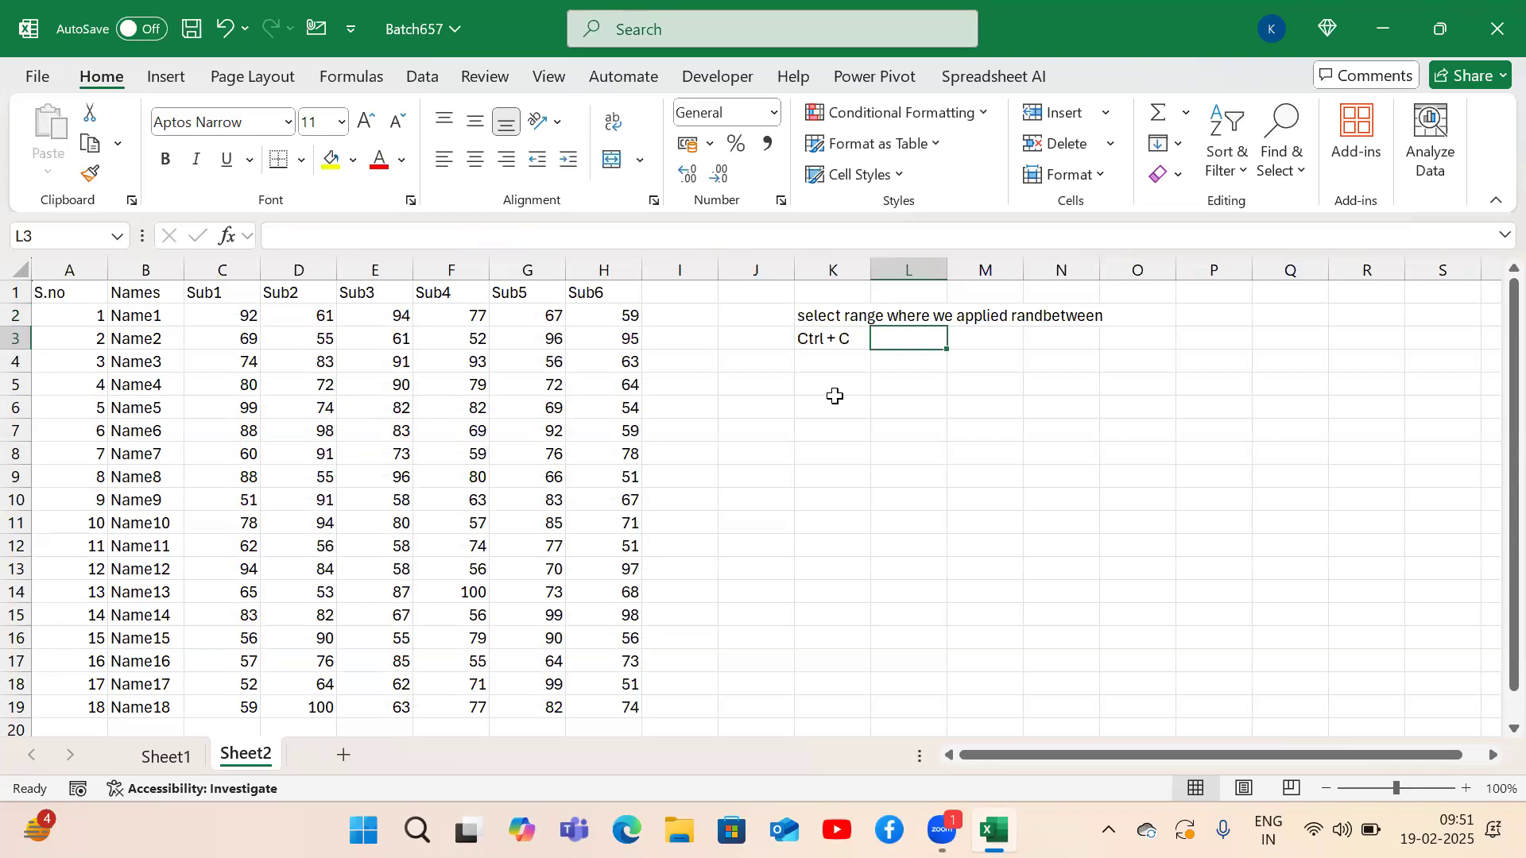
text(Copy)
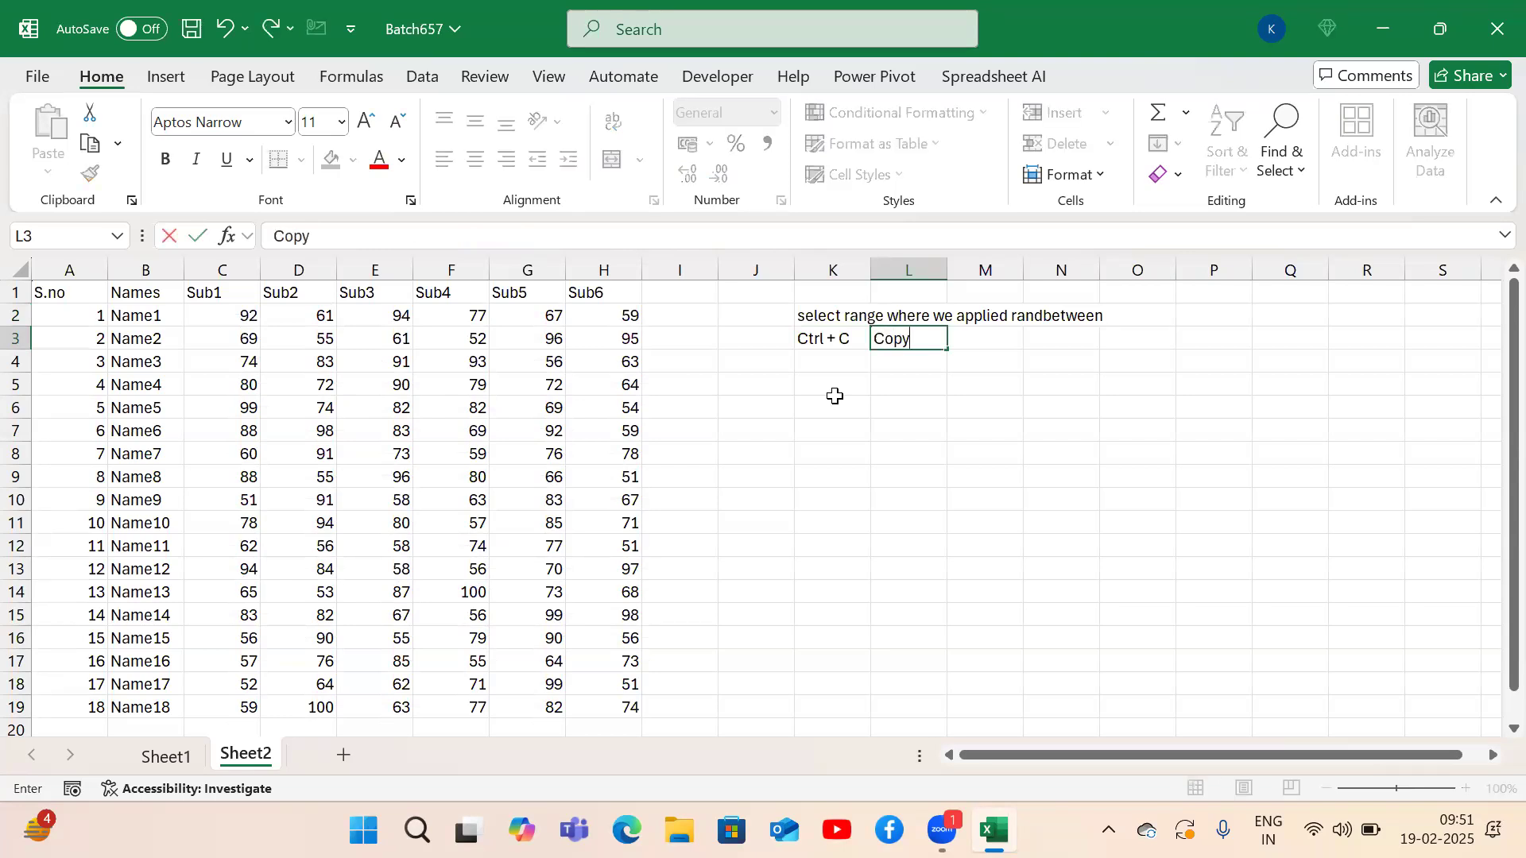
key(Return)
Return to the marks table and check the extent of the Sub3 column.
key(Up)
key(Left)
key(Left)
key(Left)
key(Left)
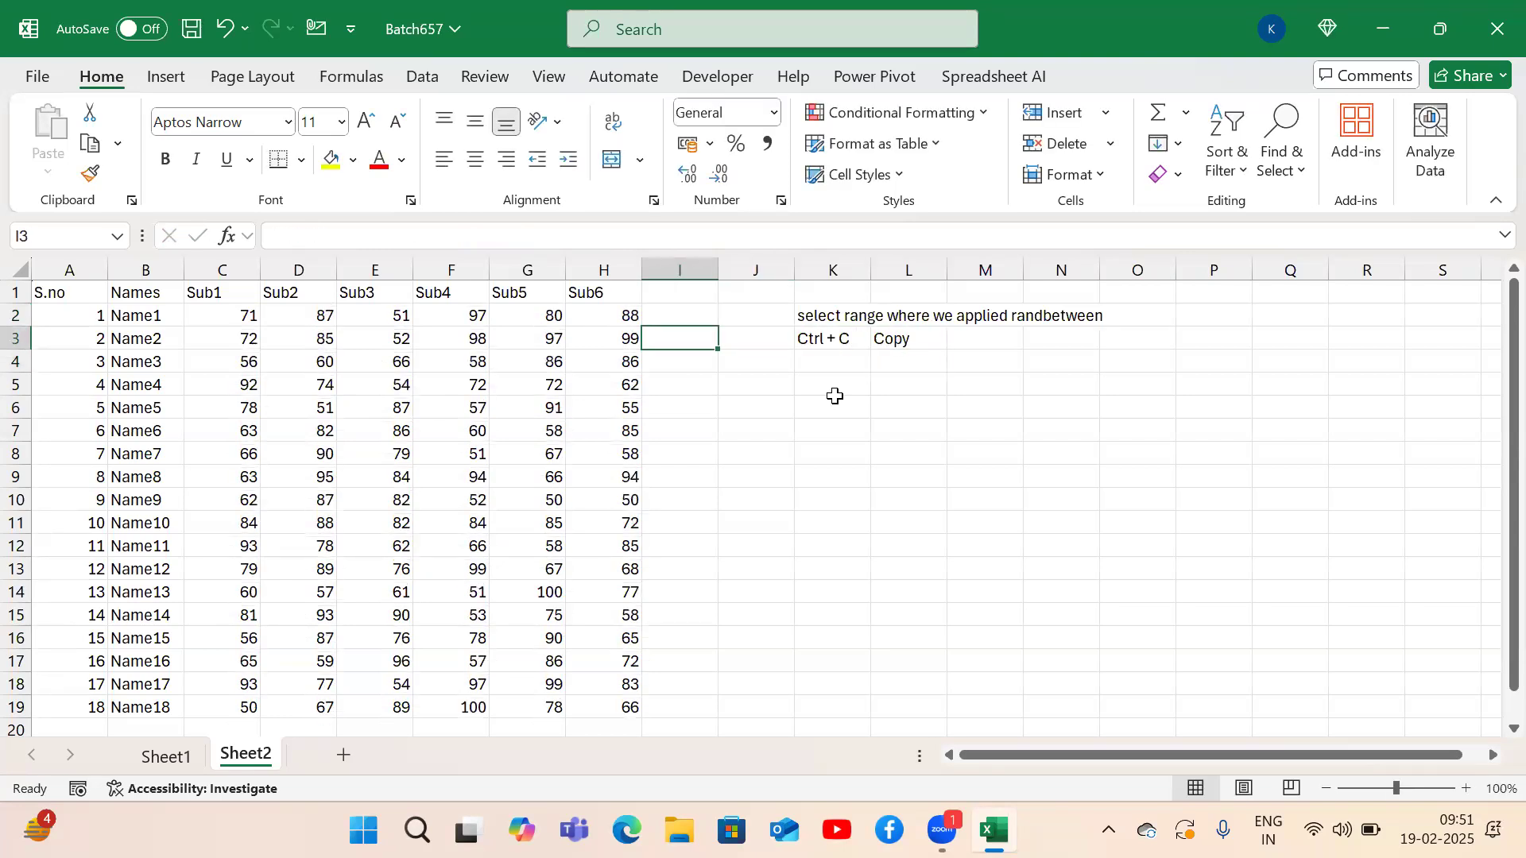
click(365, 368)
key(ctrl+Down)
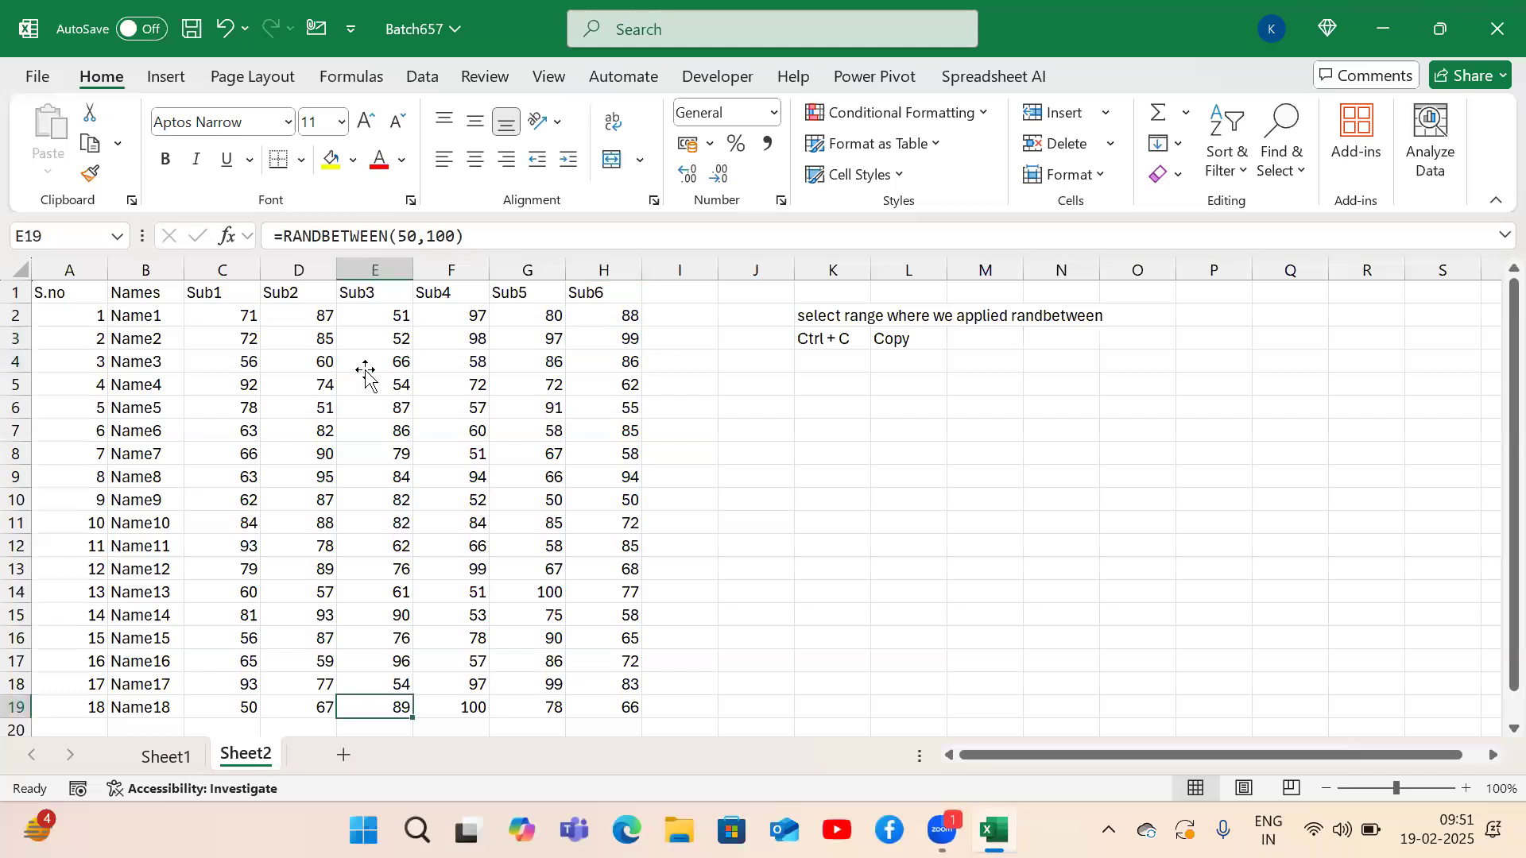
key(ctrl+Up)
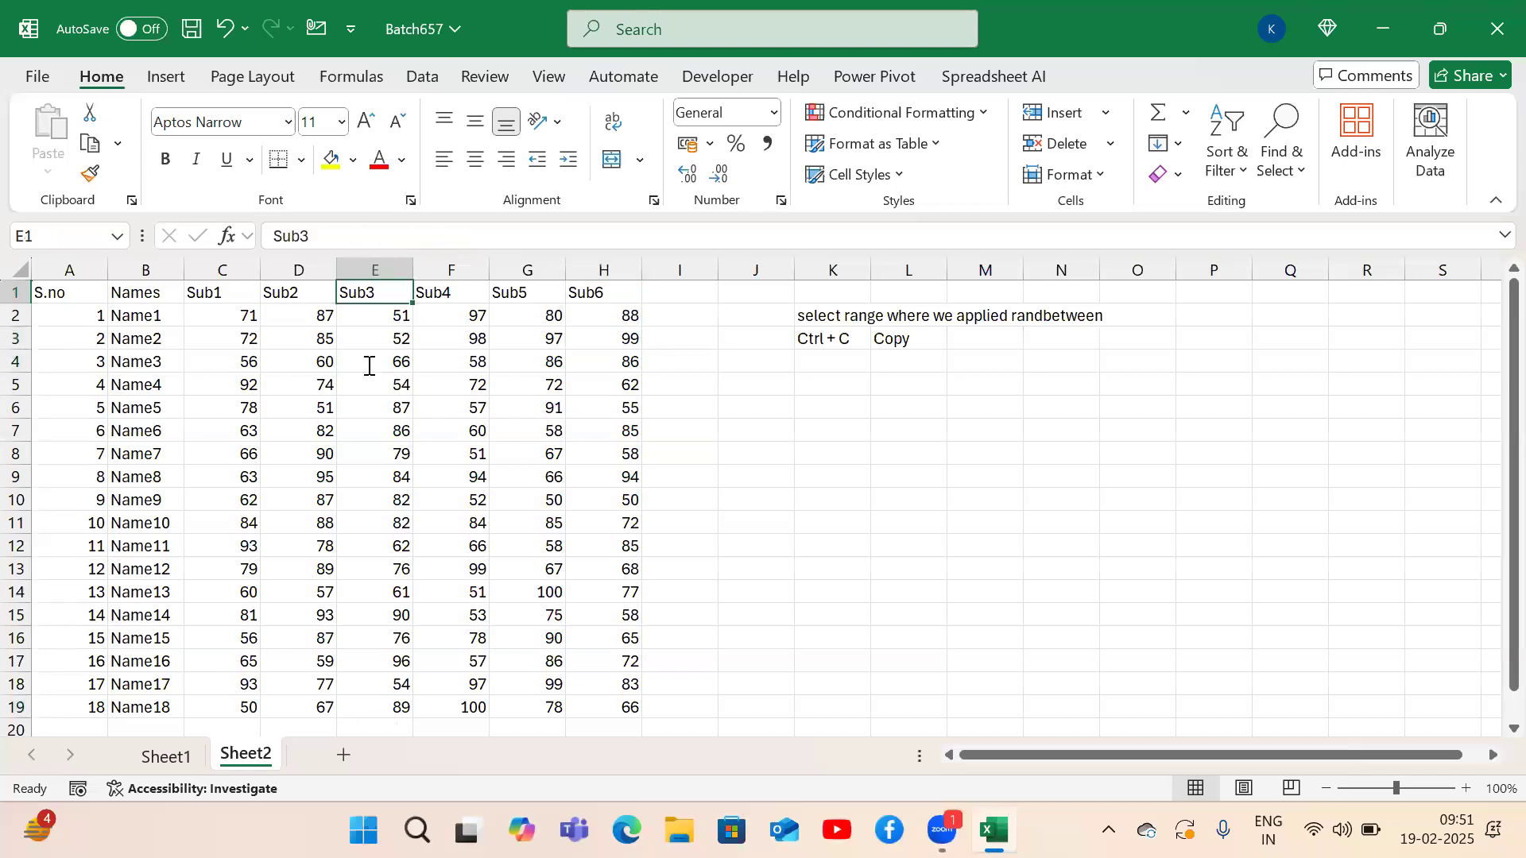
Inspect the RANDBETWEEN formulas in E4 and G6 without changing them.
double_click(367, 362)
key(Return)
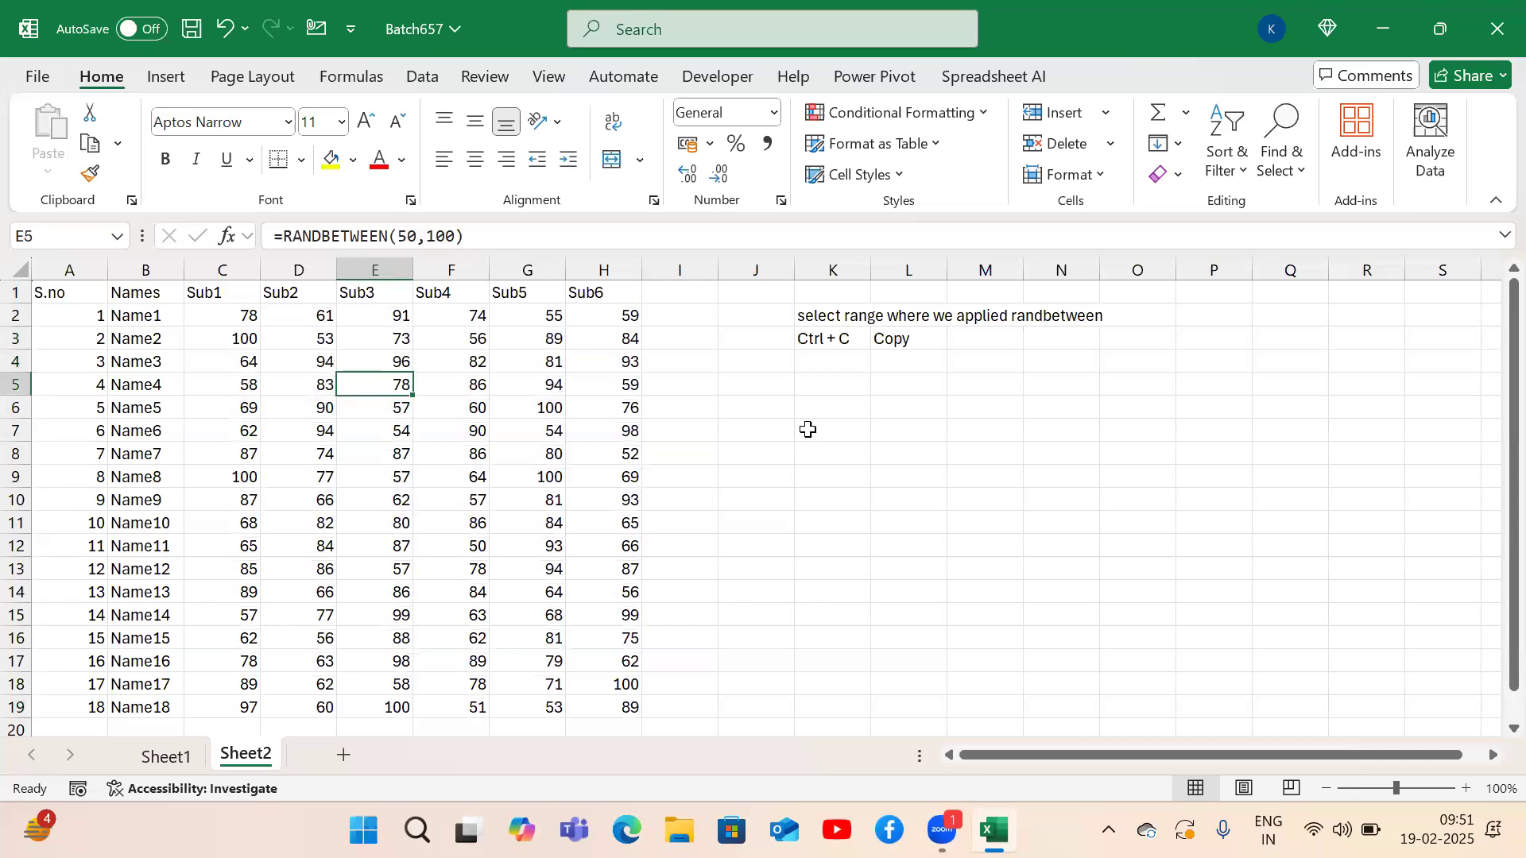
click(887, 386)
click(523, 407)
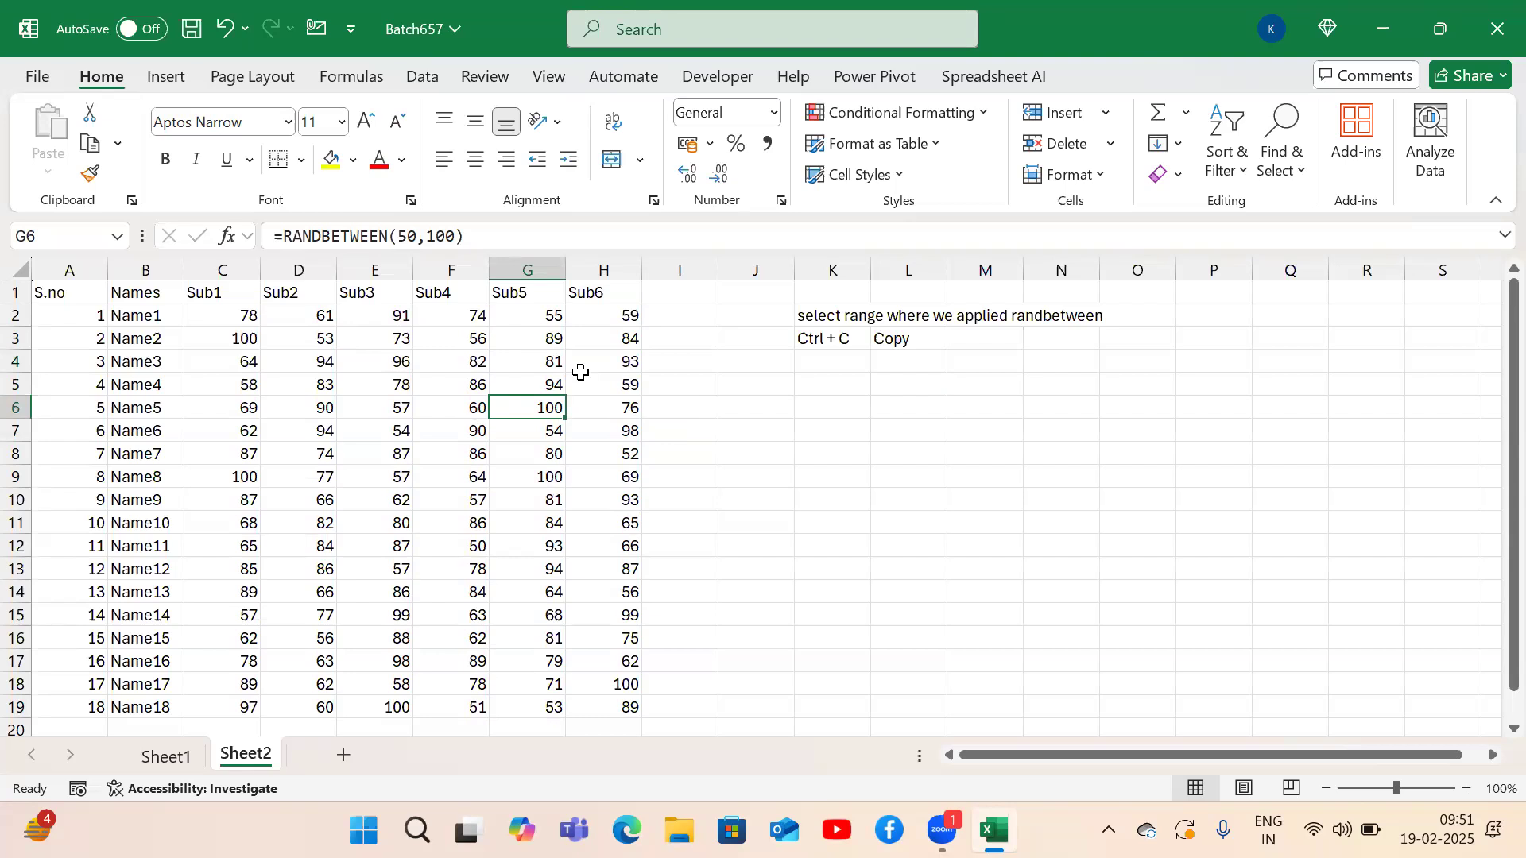
Copy C2:H19, paste it back over the same range, and check F6's formula.
drag(238, 318, 604, 712)
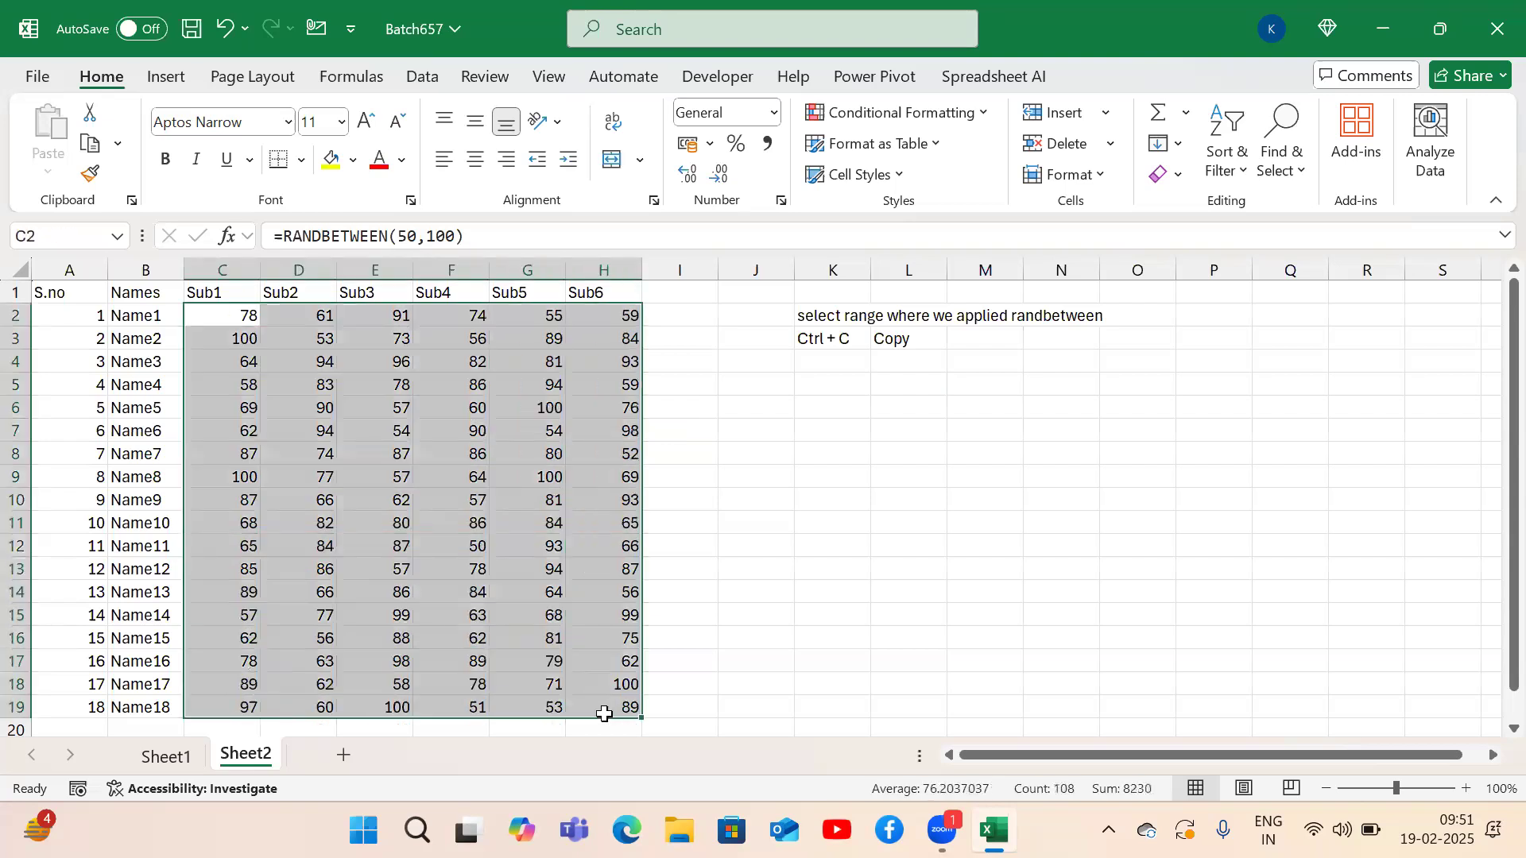
key(ctrl+c)
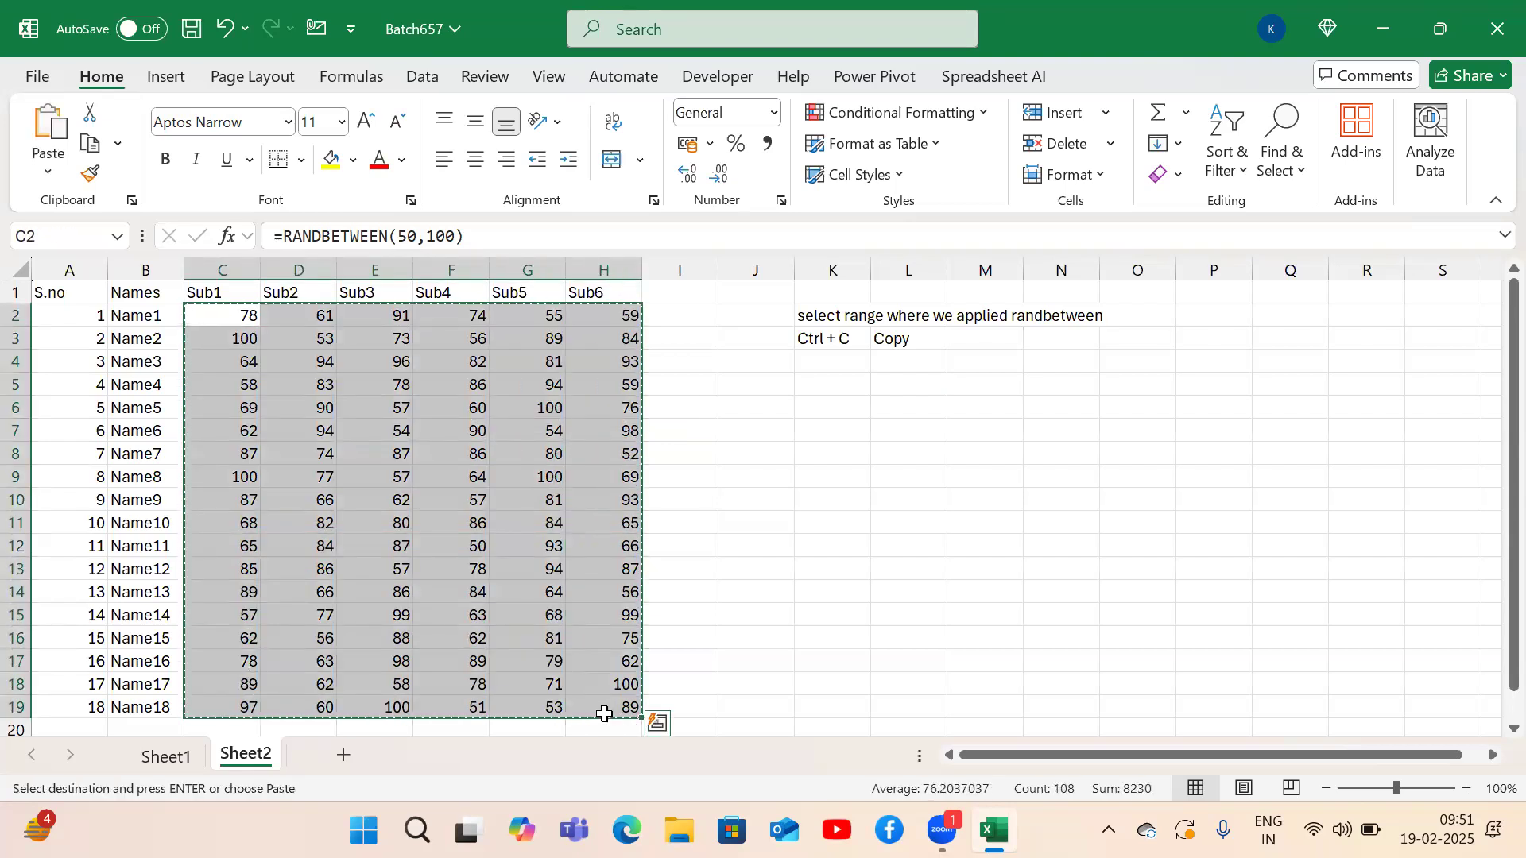
key(ctrl+v)
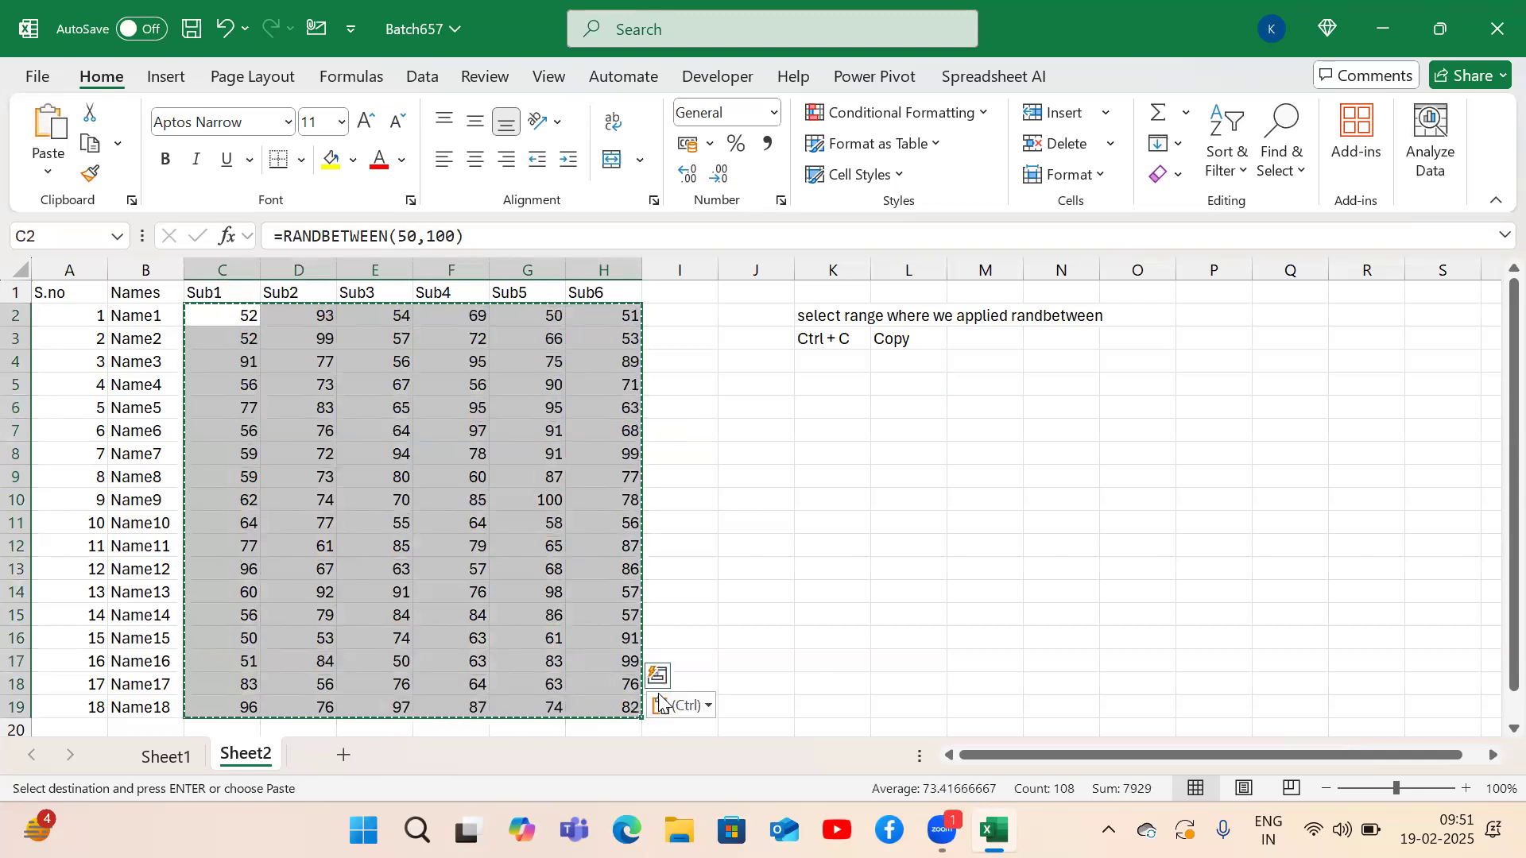
click(469, 412)
key(ctrl+Down)
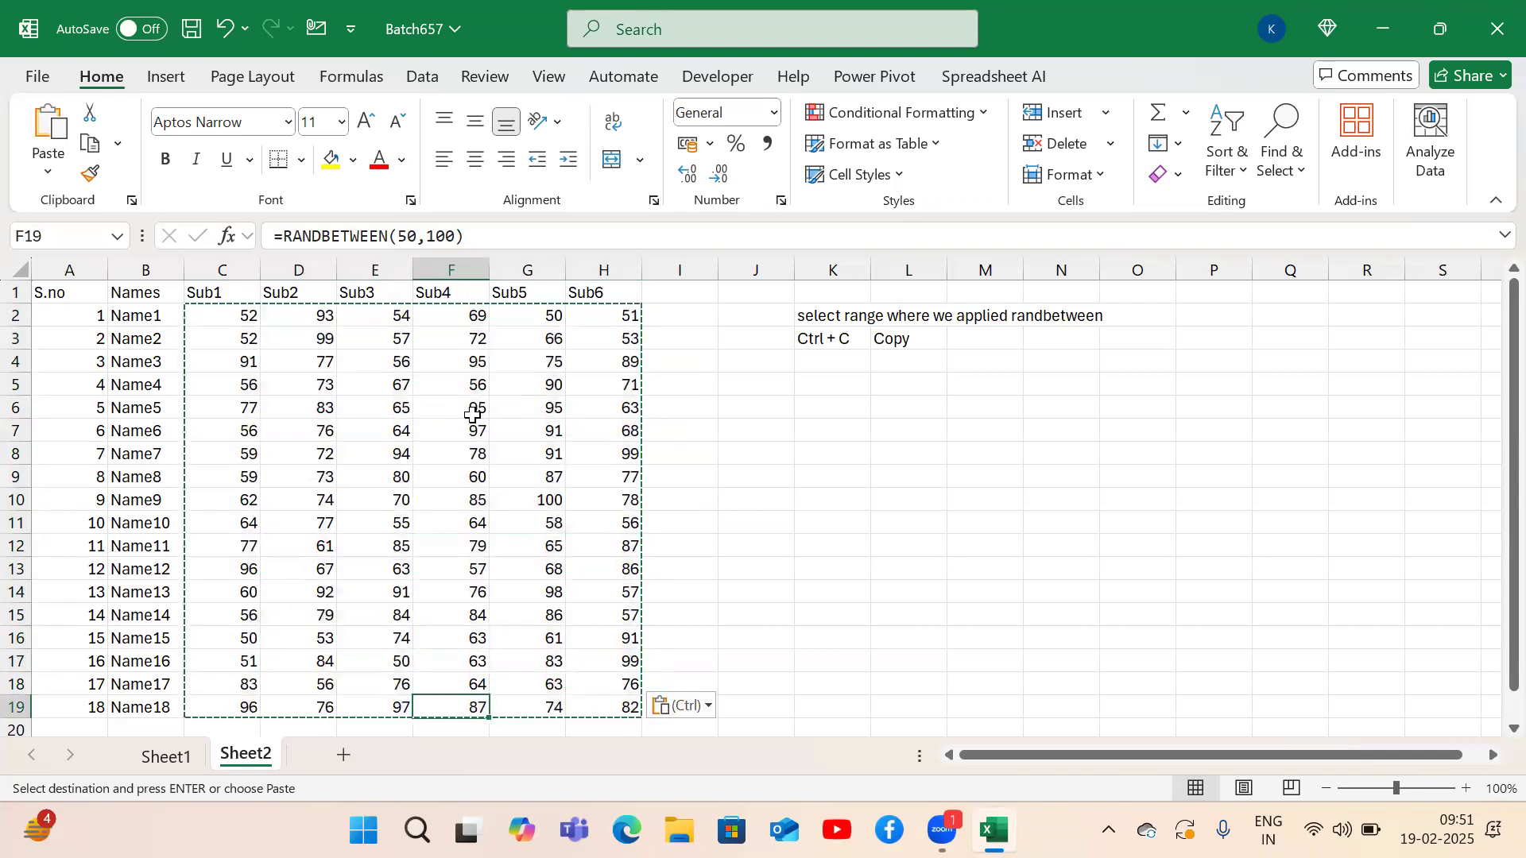
double_click(469, 411)
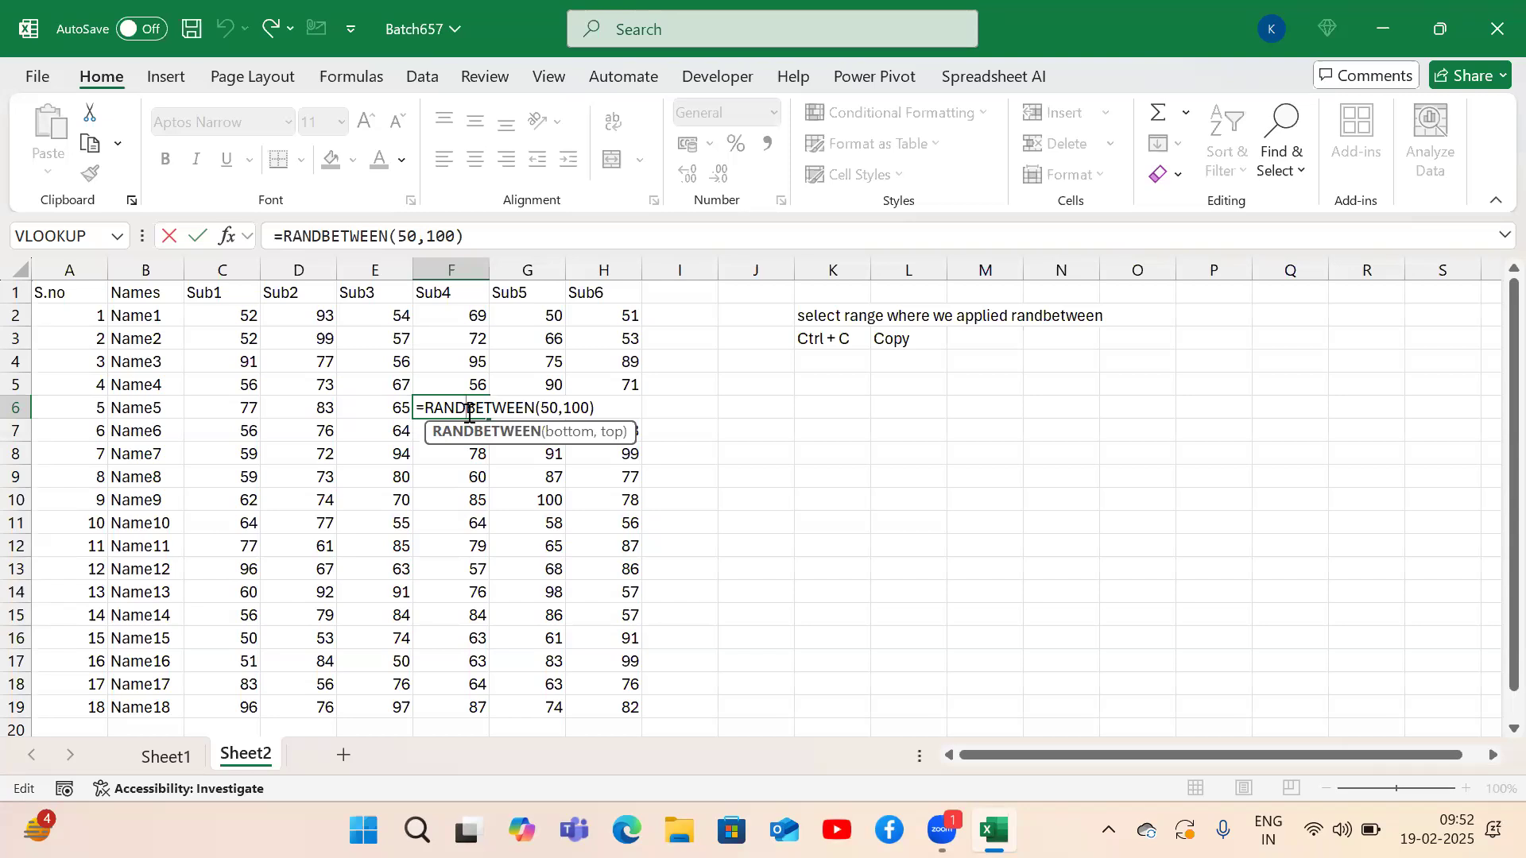
Select the whole marks range C2:H19 and copy it.
click(834, 372)
key(Left)
key(Left)
key(Left)
key(Left)
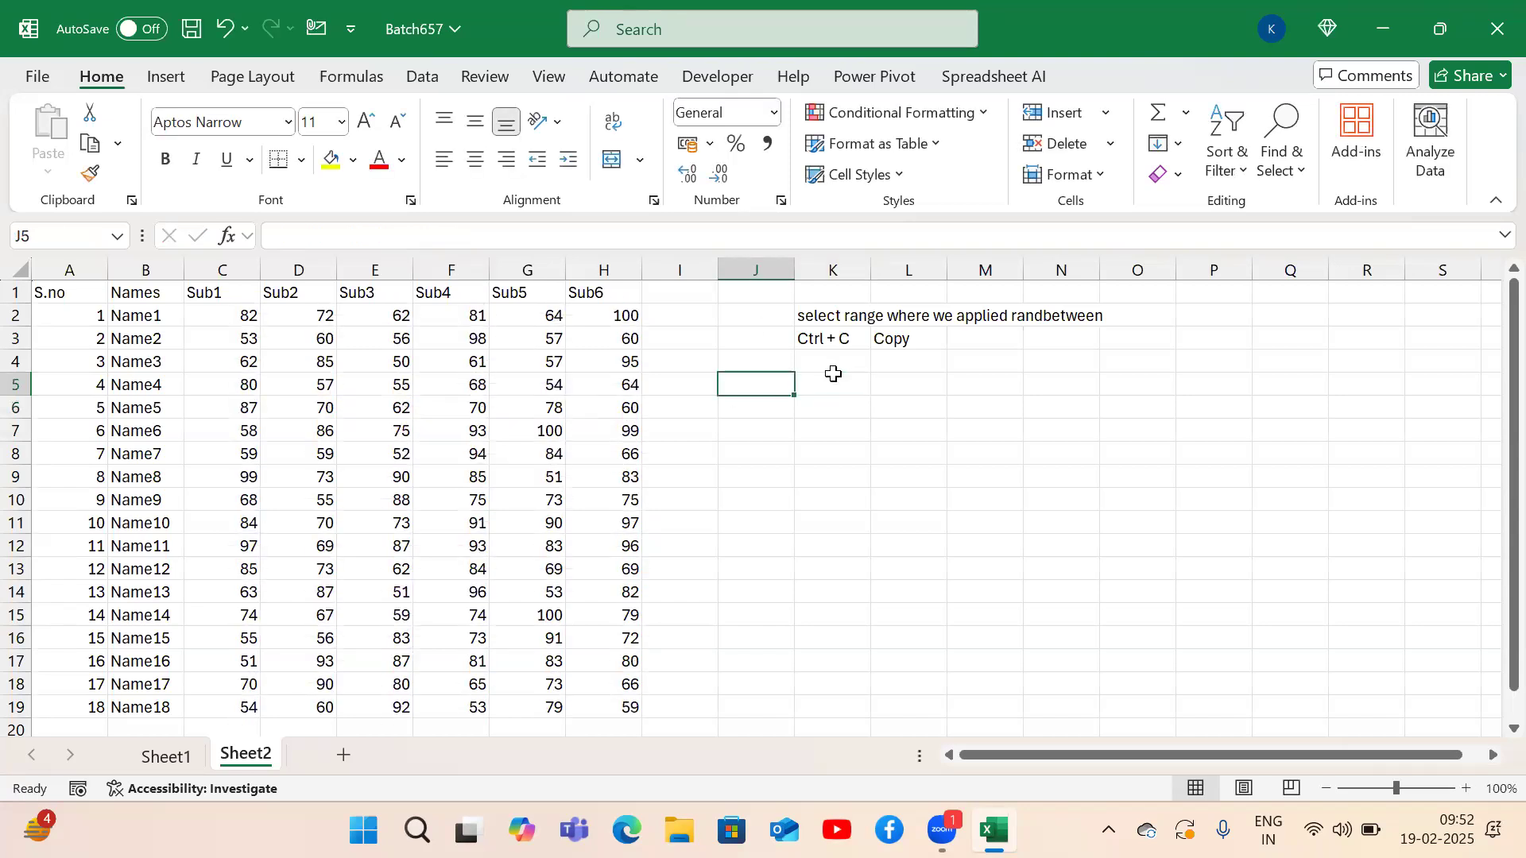
key(Up)
key(Up)
key(Up)
key(Left)
key(Left)
key(Left)
key(Left)
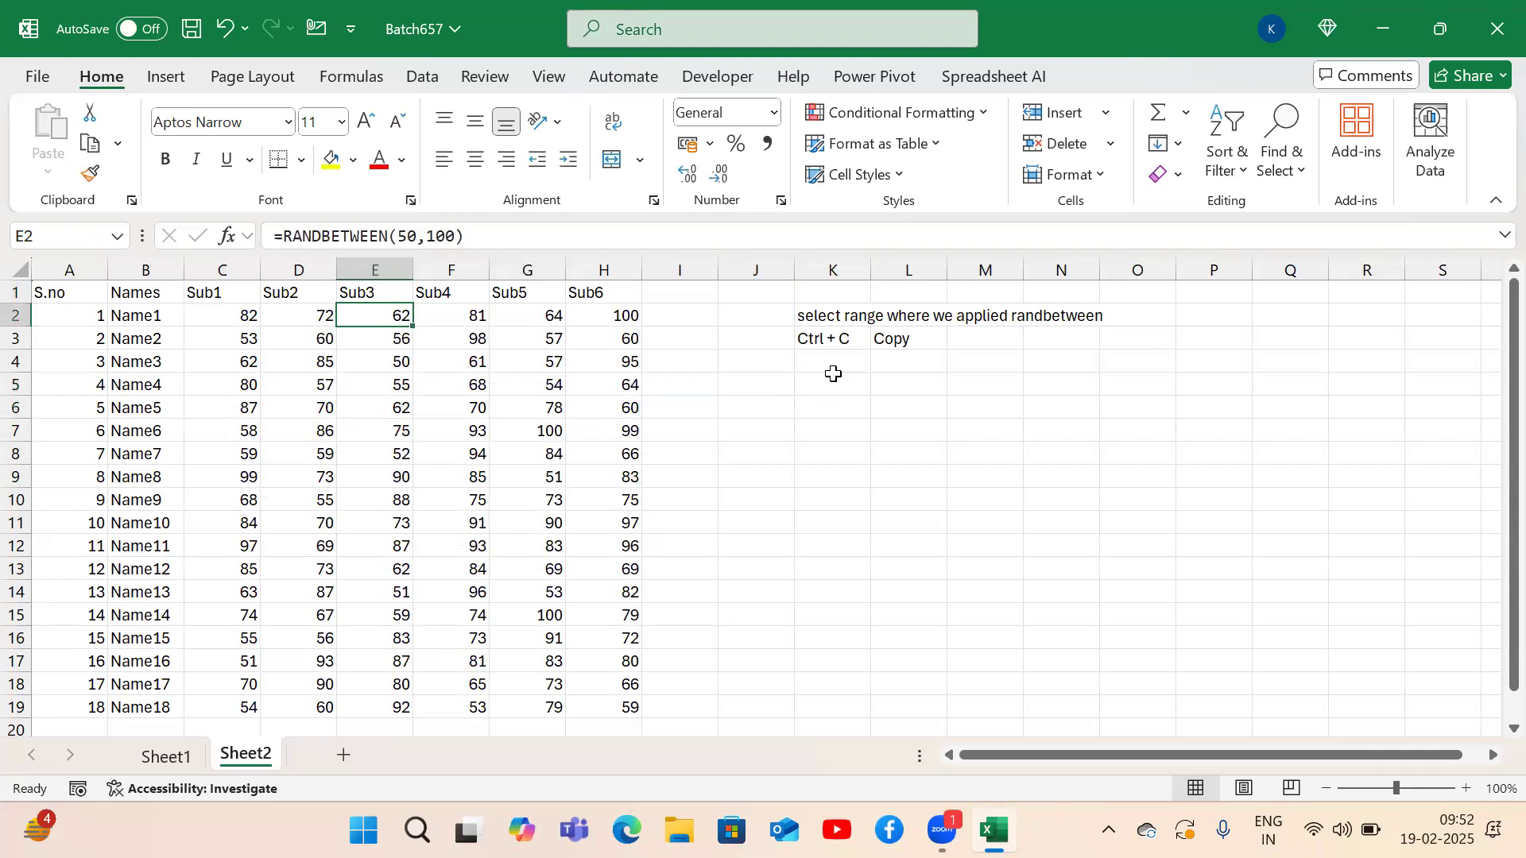
key(ctrl+shift+Right)
key(ctrl+shift+Down)
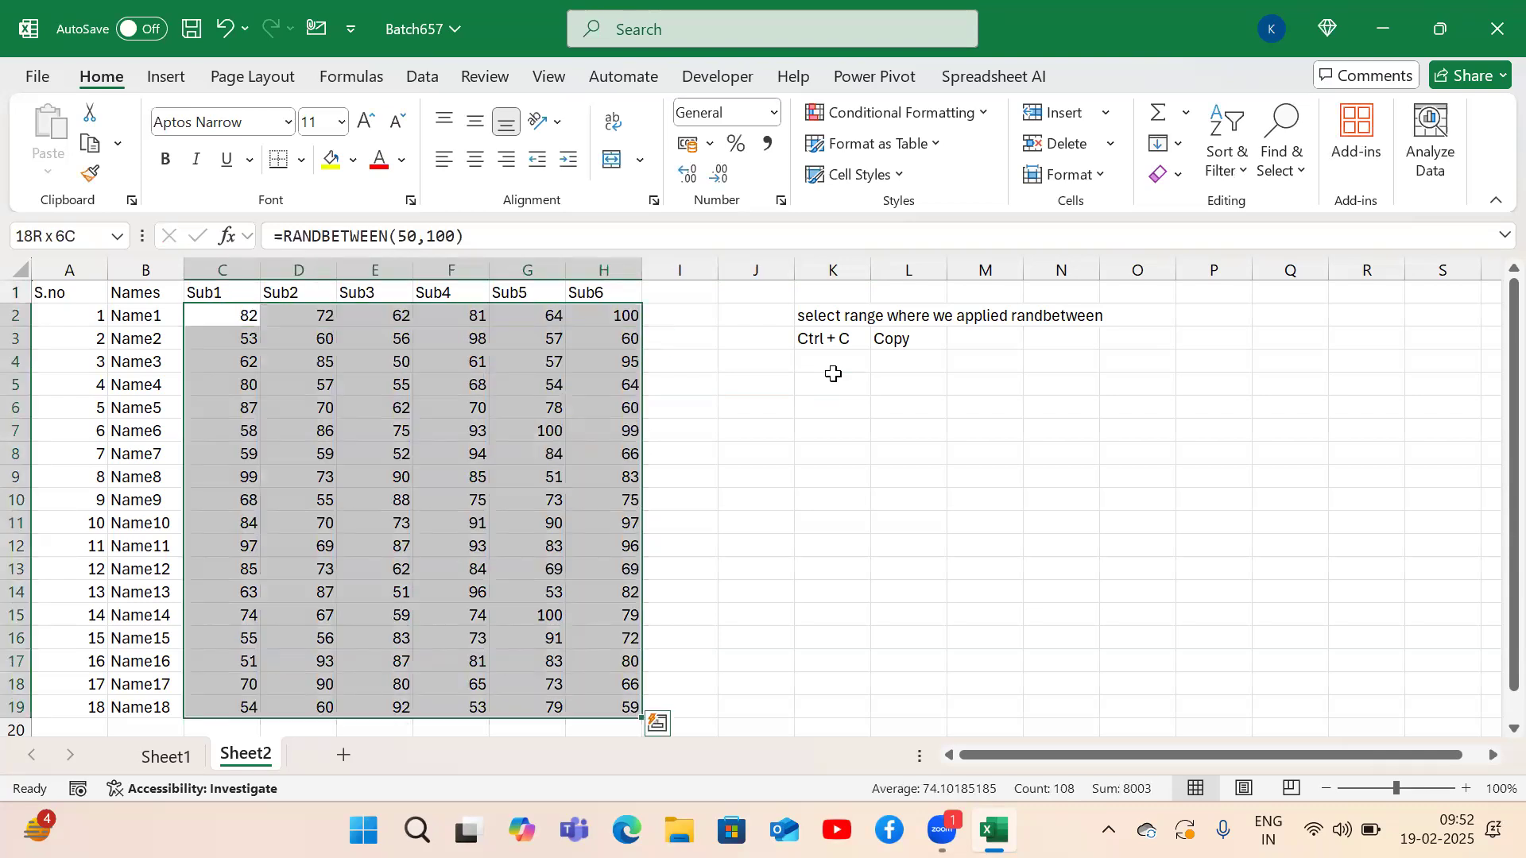
key(ctrl+c)
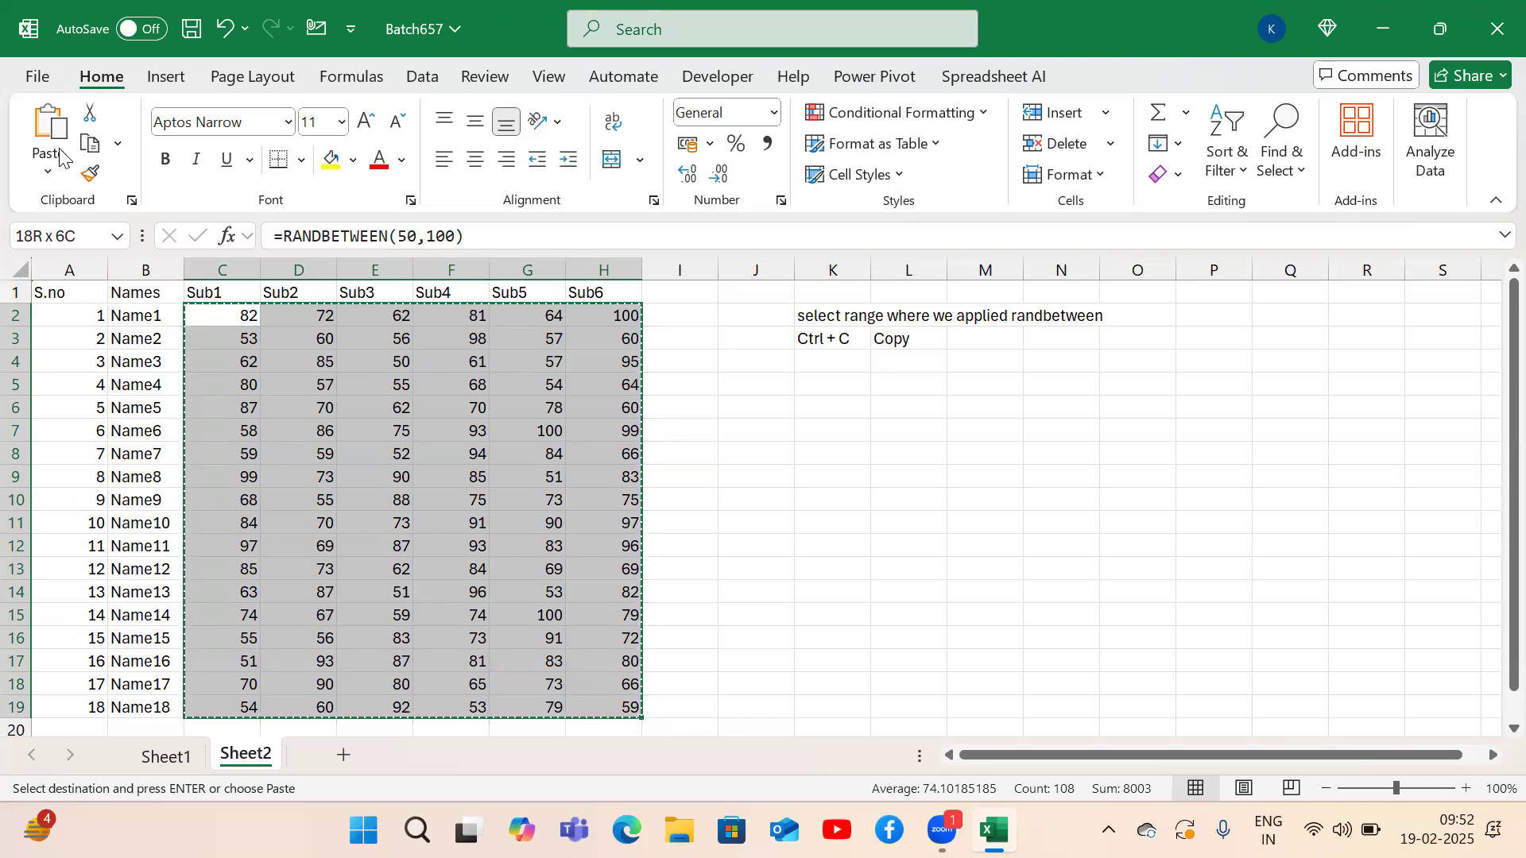
Collapse and restore the ribbon, then bring up Home's paste options with Alt, H, V.
double_click(96, 77)
click(96, 77)
double_click(98, 77)
double_click(118, 81)
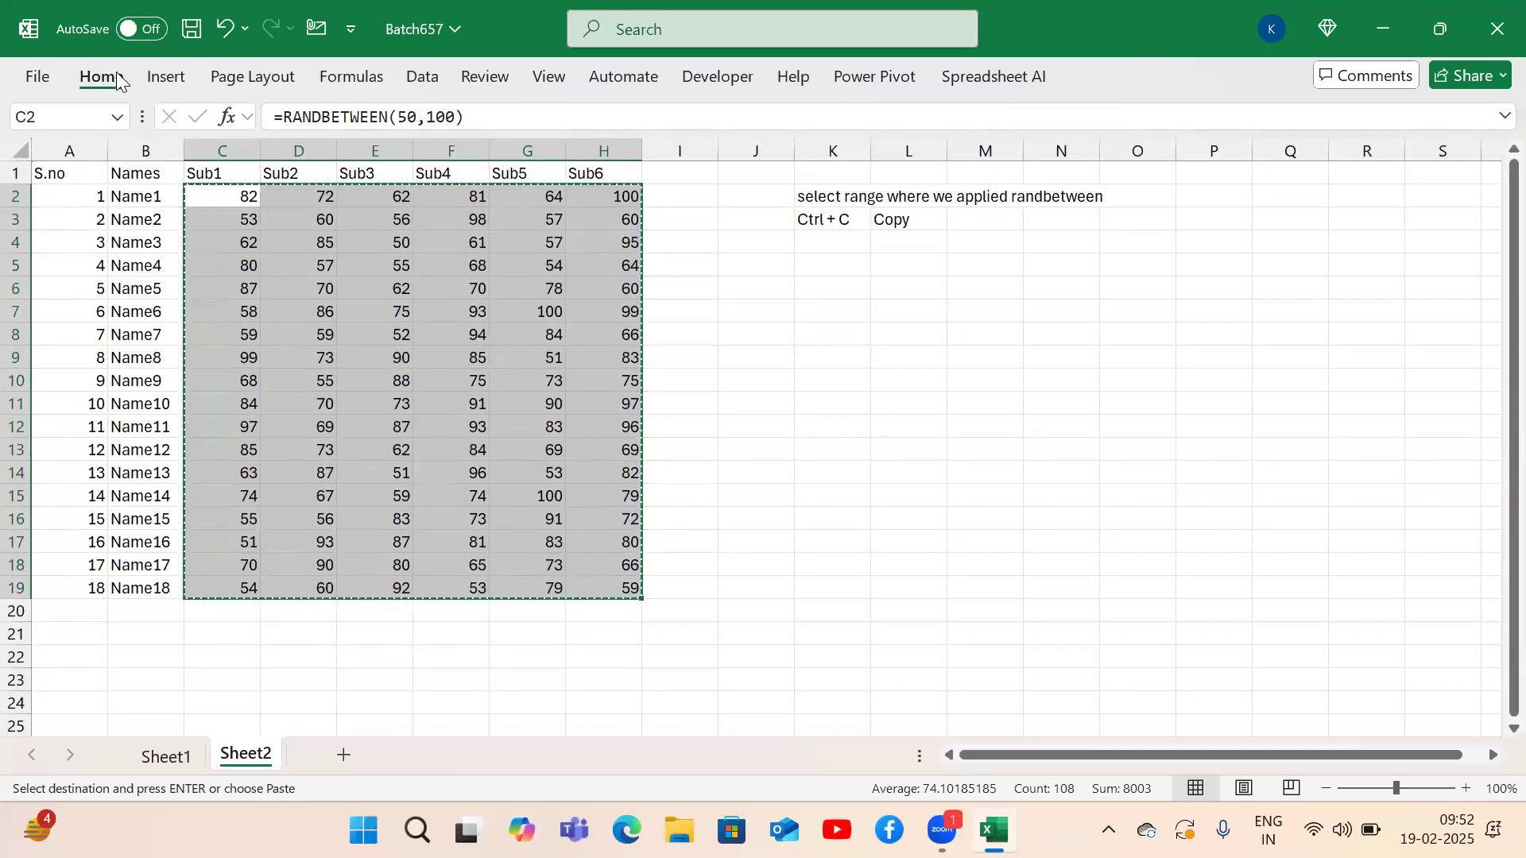
click(118, 80)
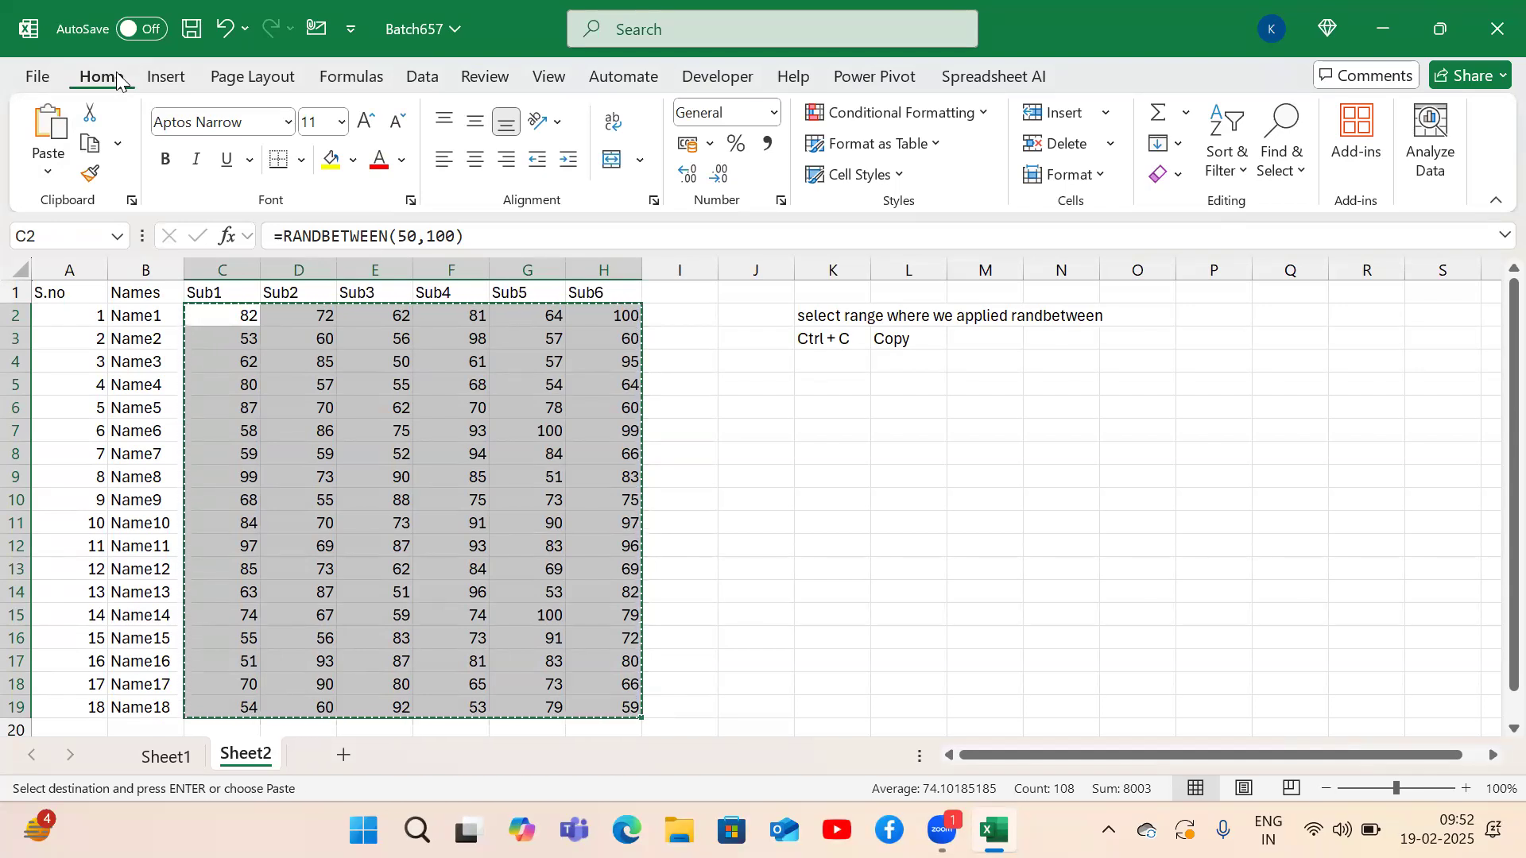
key(alt)
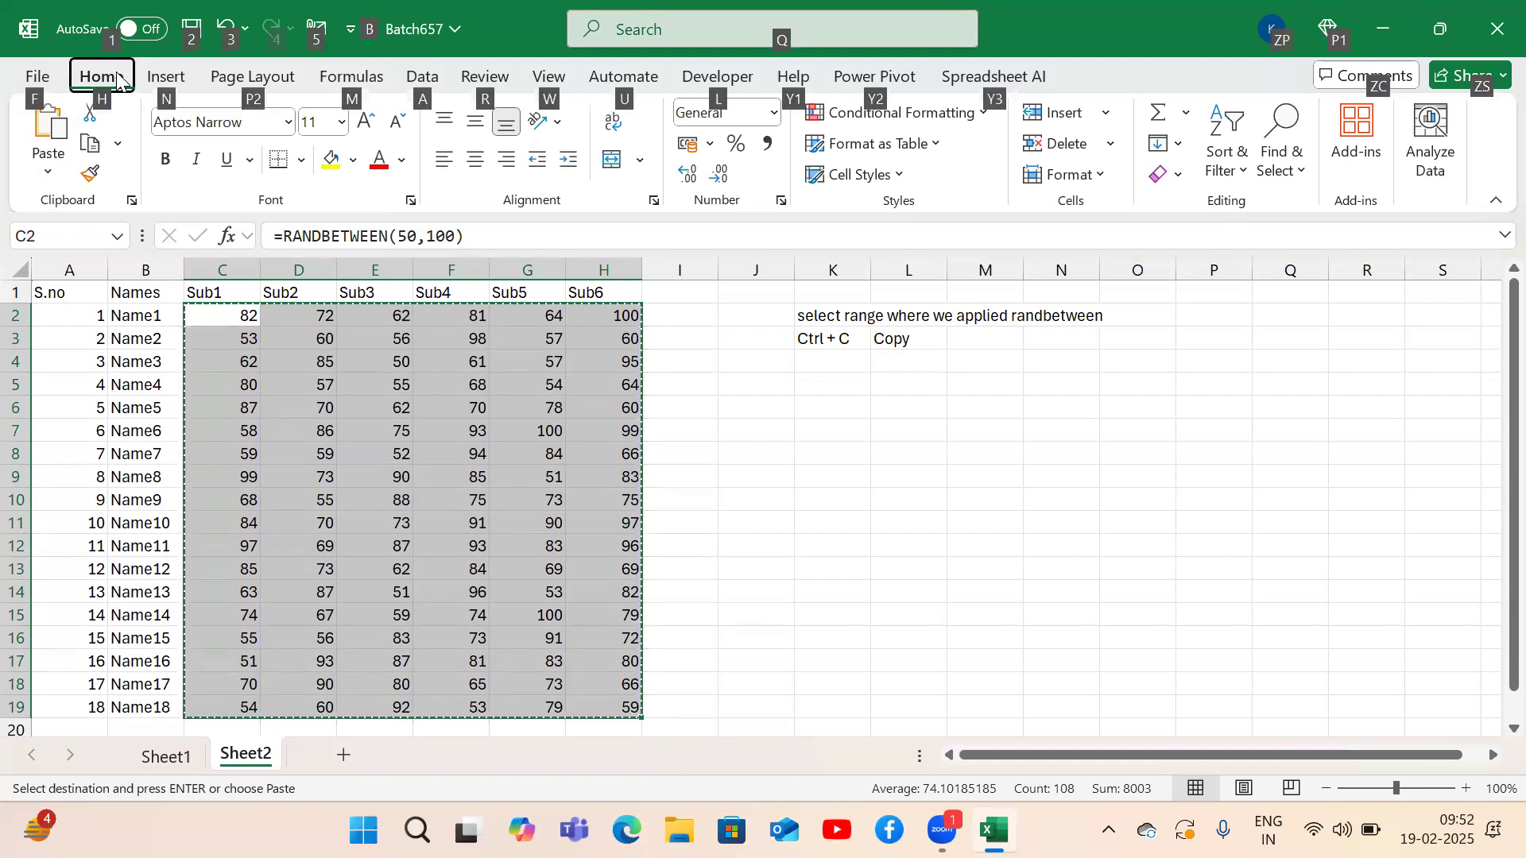
key(h)
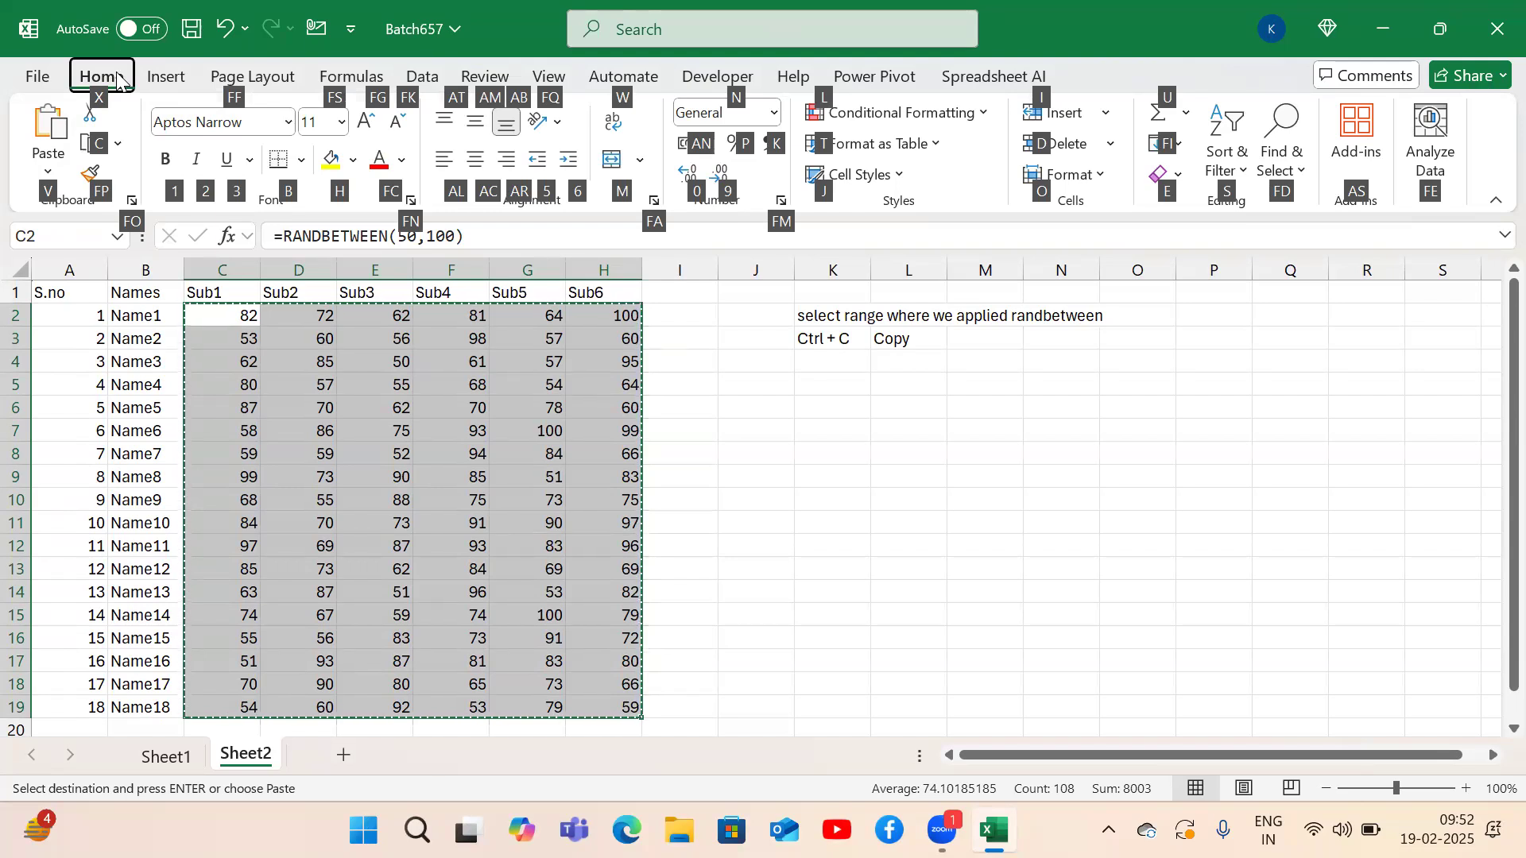
key(v)
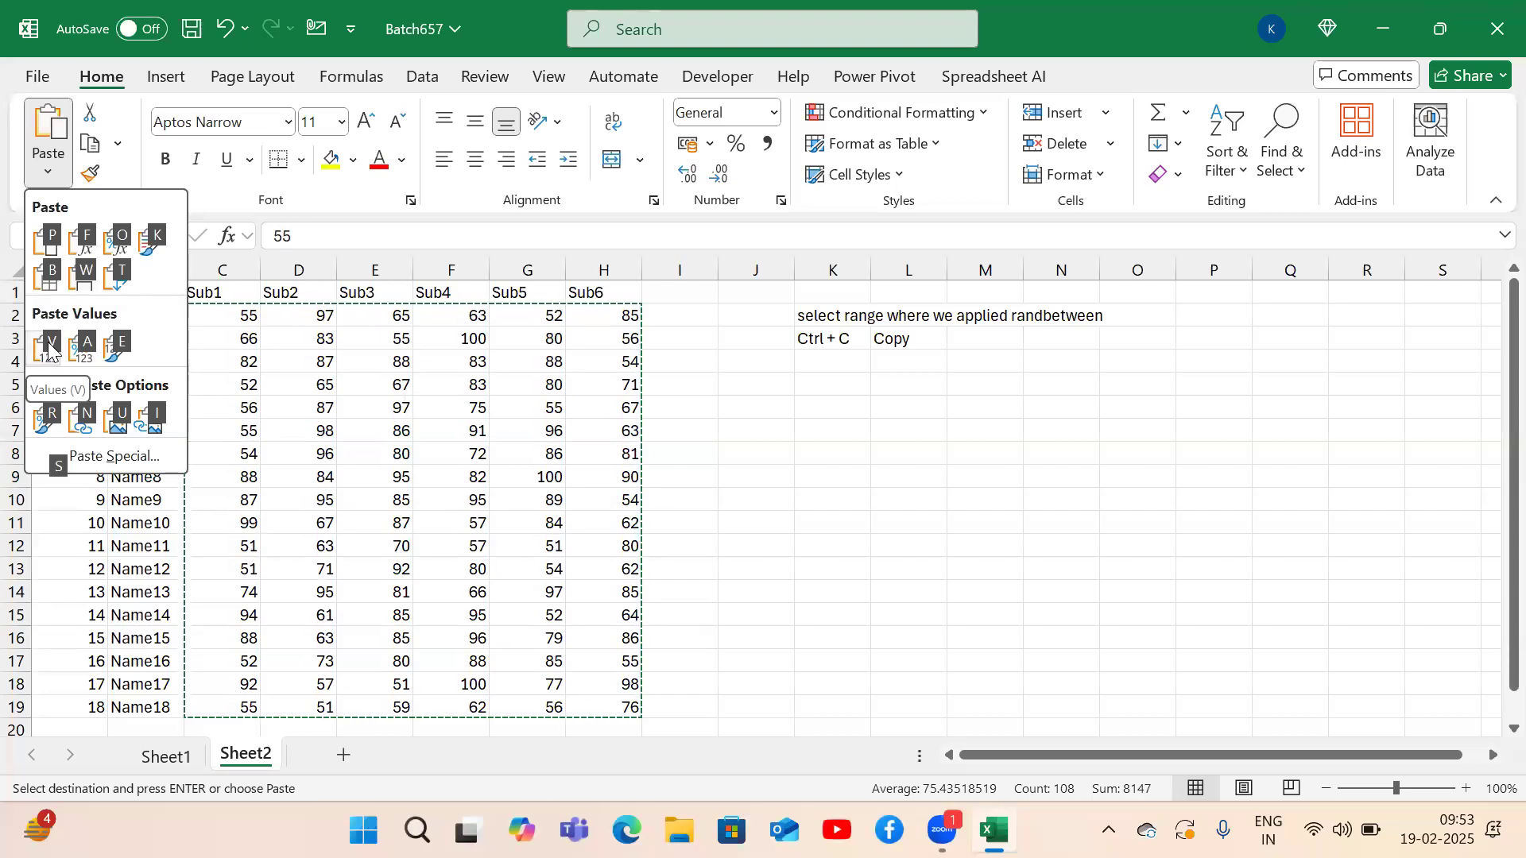
Paste values over the formulas and note 'Alt + H + V + V' in K4 with 'Paste Values' in L4.
key(v)
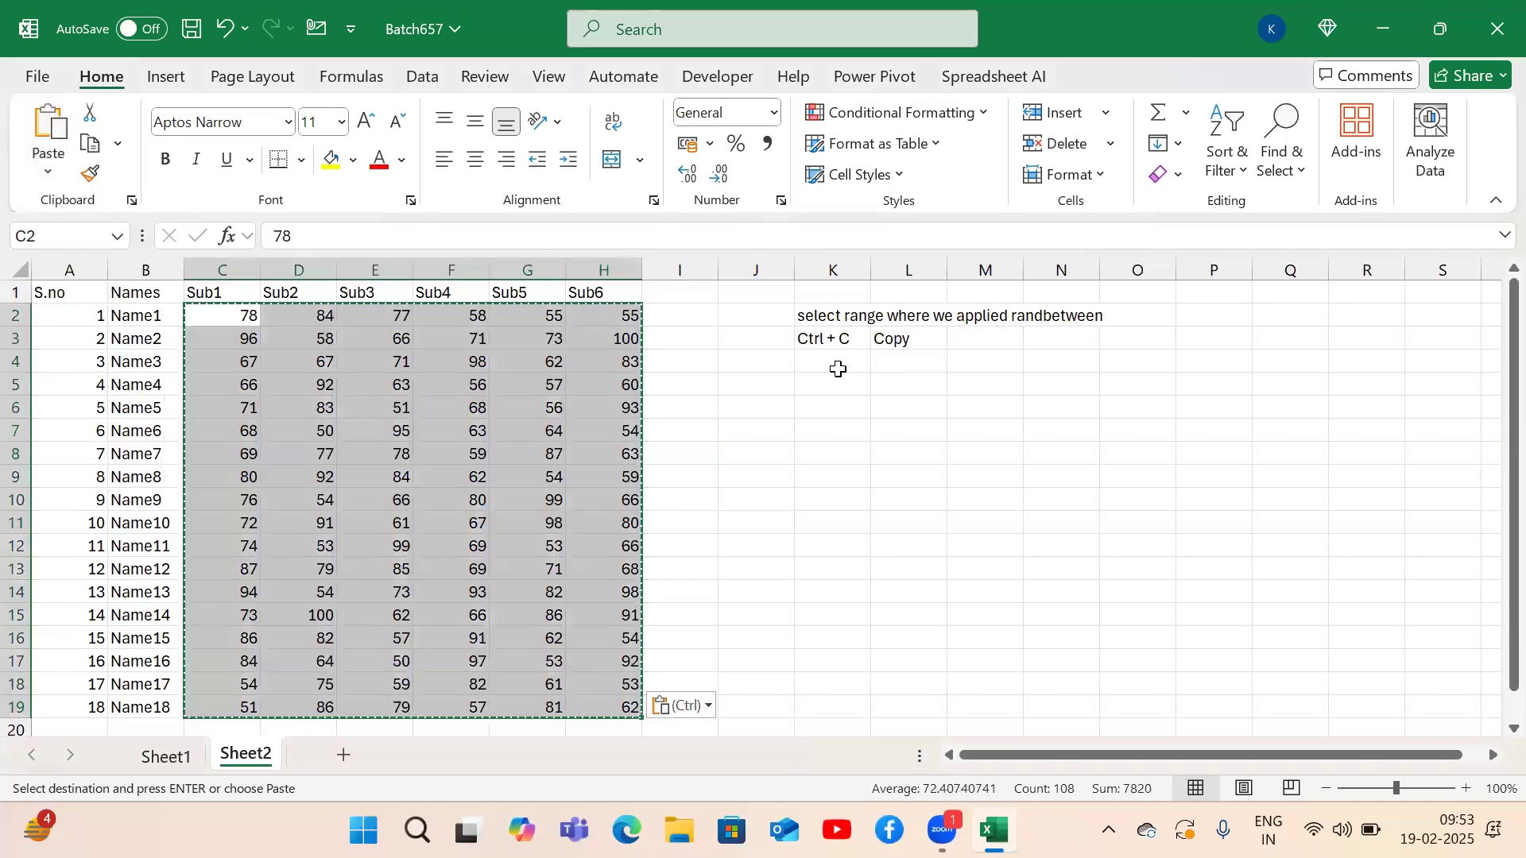
click(836, 367)
text(Alt)
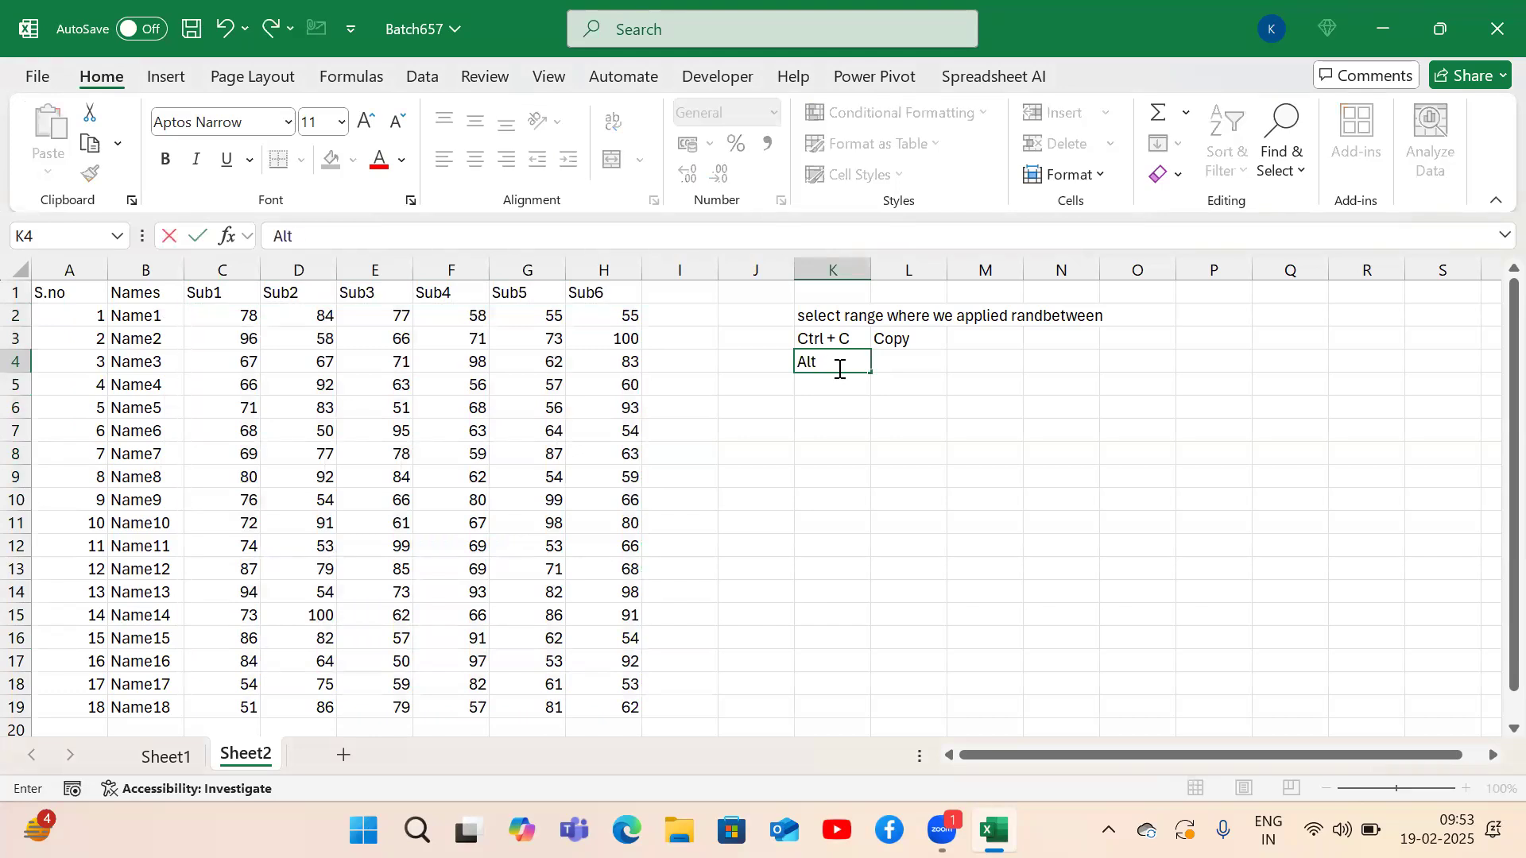
text( + H + V + V)
key(Return)
key(Up)
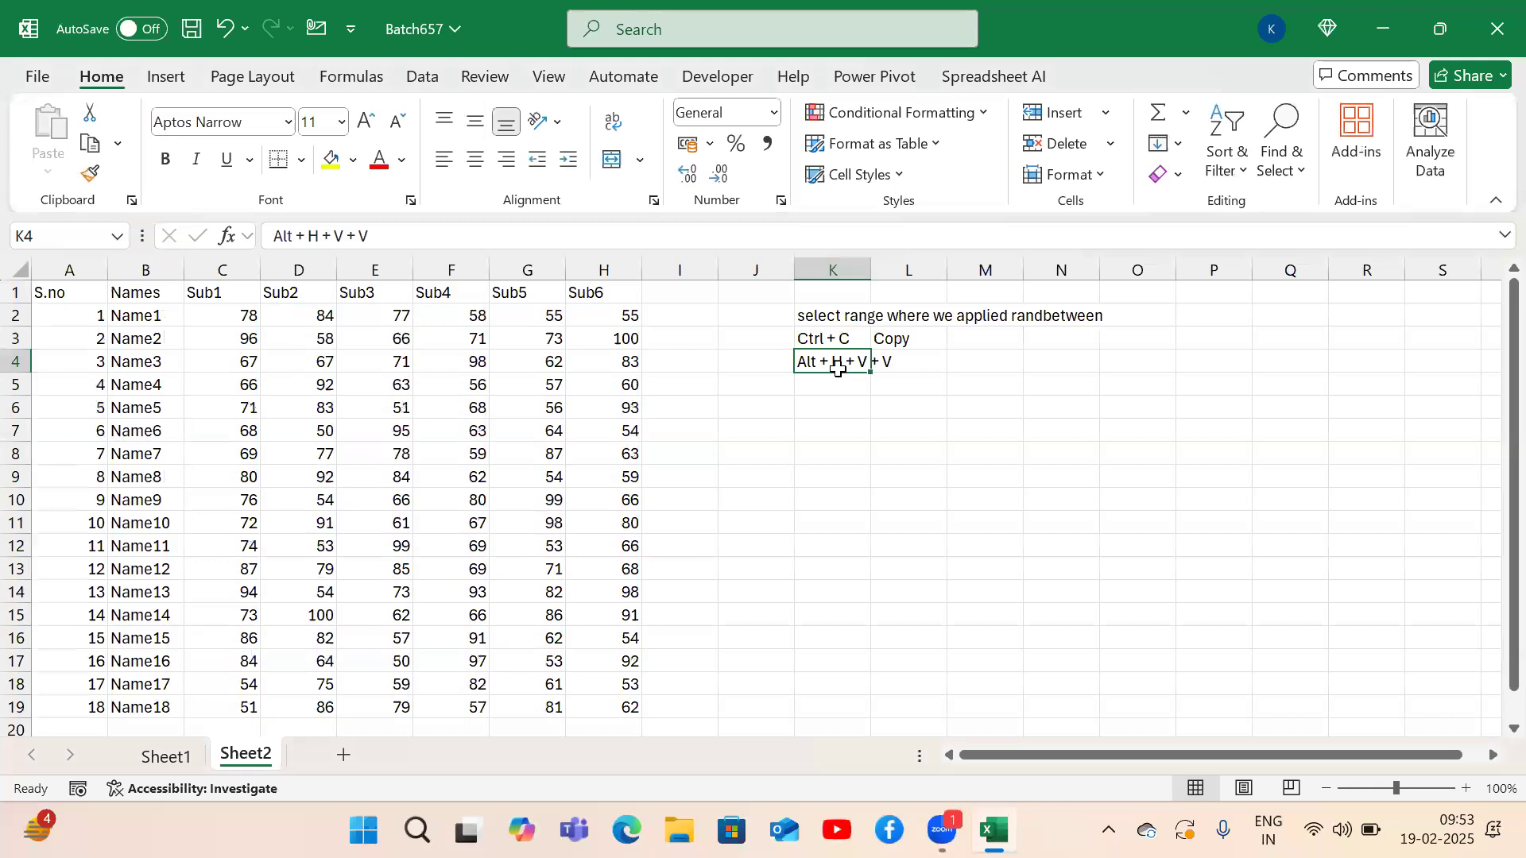
key(Right)
text(Paste )
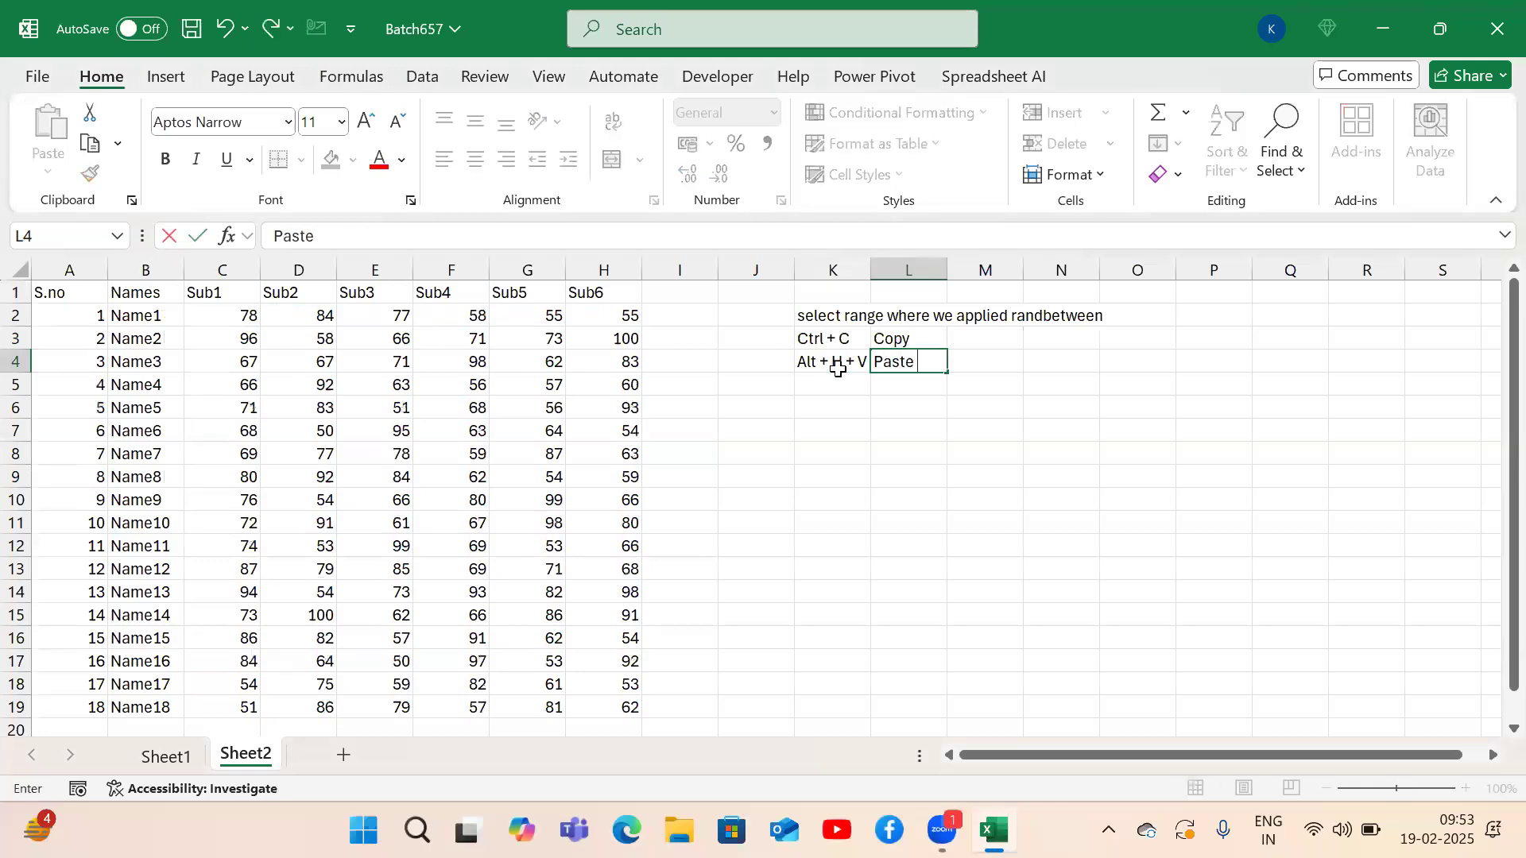
text(Values)
key(Return)
Widen column K to fit the shortcut note, then return to A1.
click(836, 383)
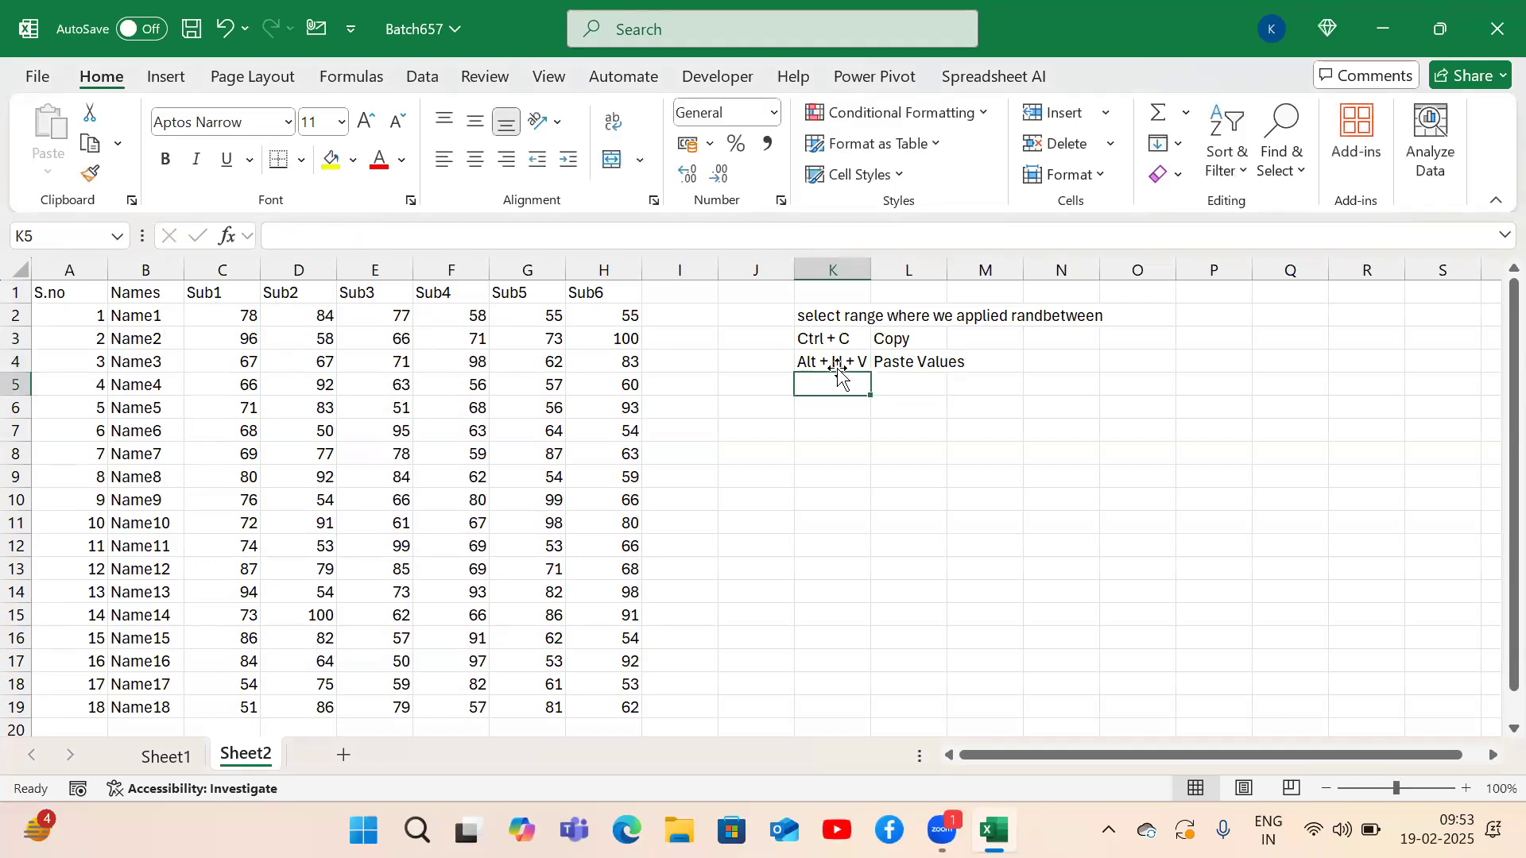
key(Up)
drag(877, 261, 911, 260)
click(678, 324)
key(ctrl+Home)
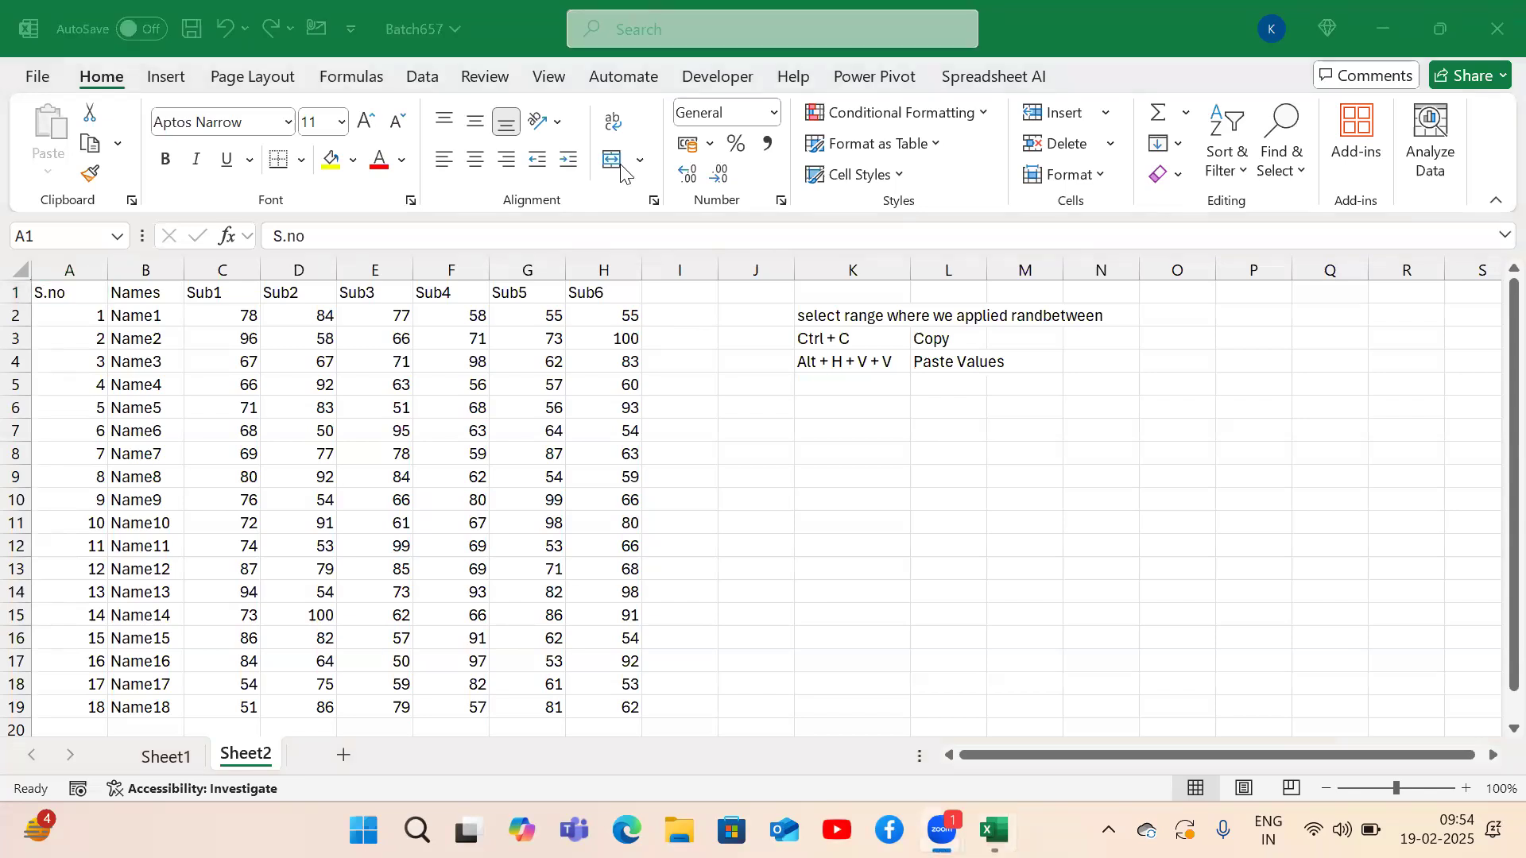
click(660, 410)
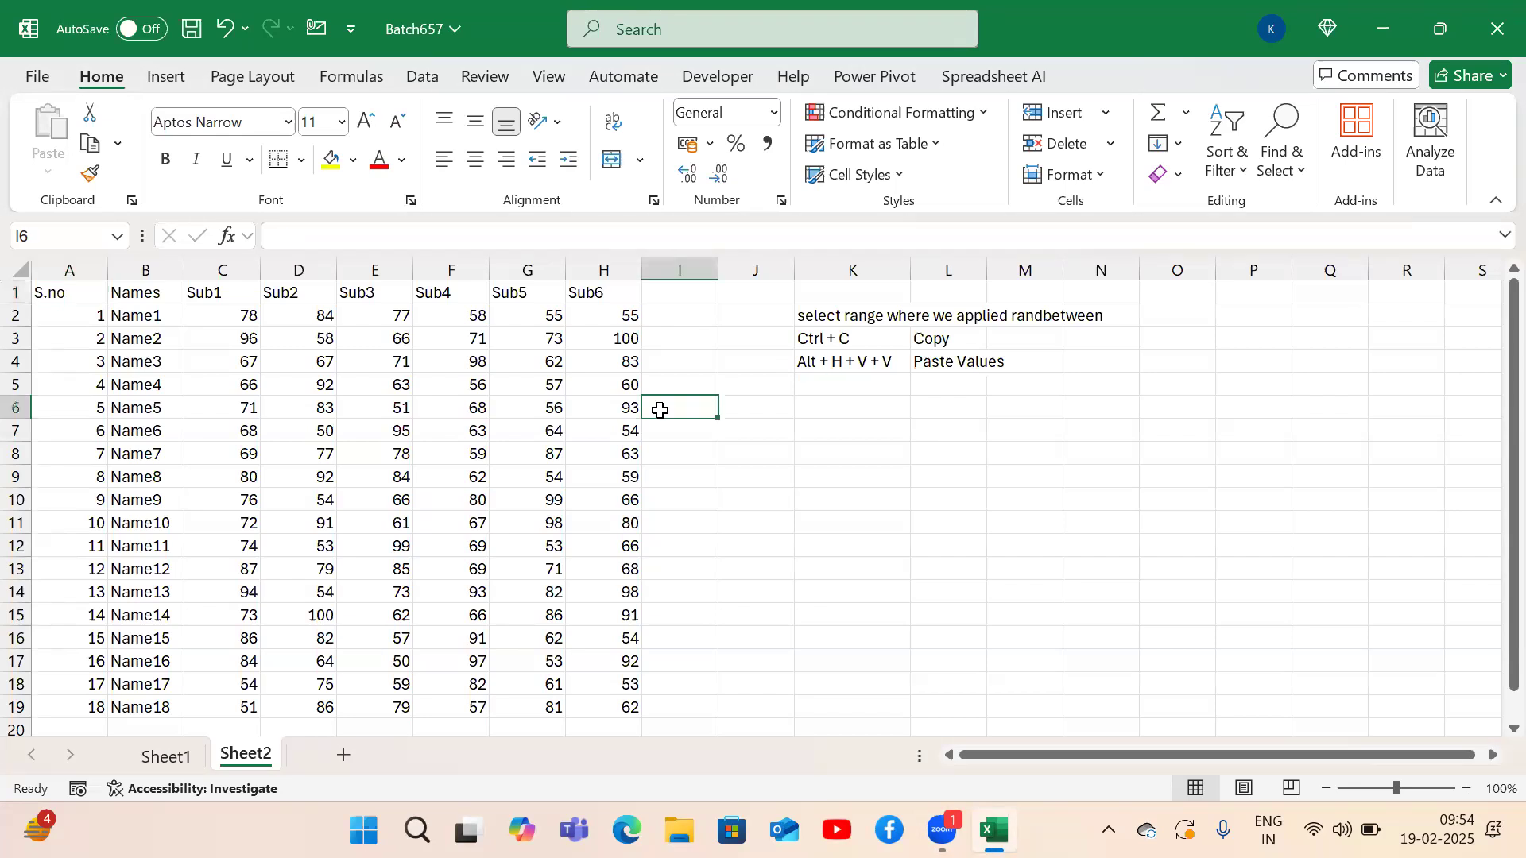
key(ctrl+Up)
key(Left)
key(ctrl+Left)
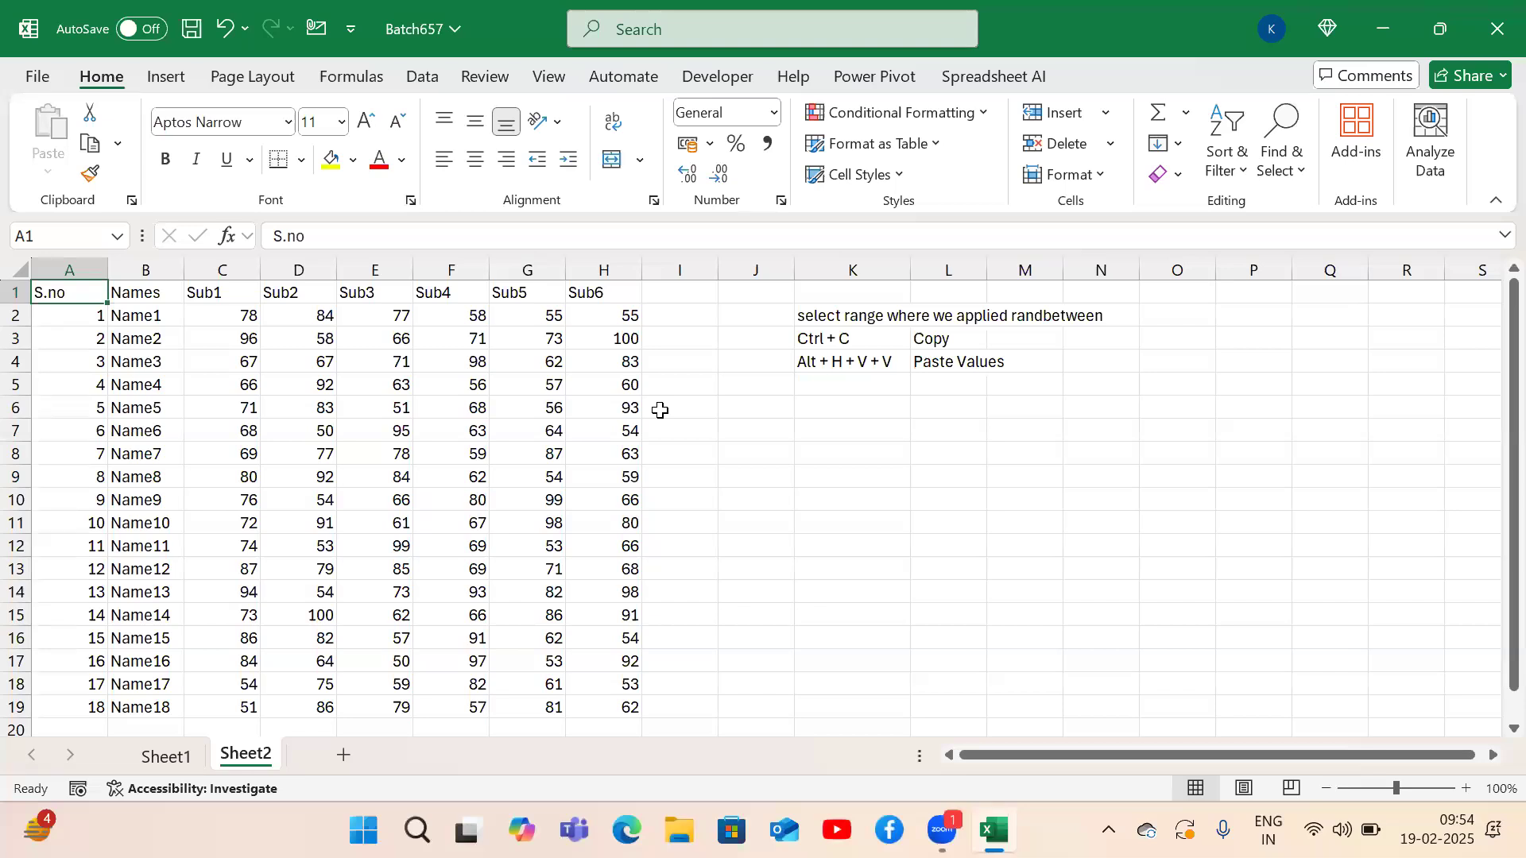
click(1061, 478)
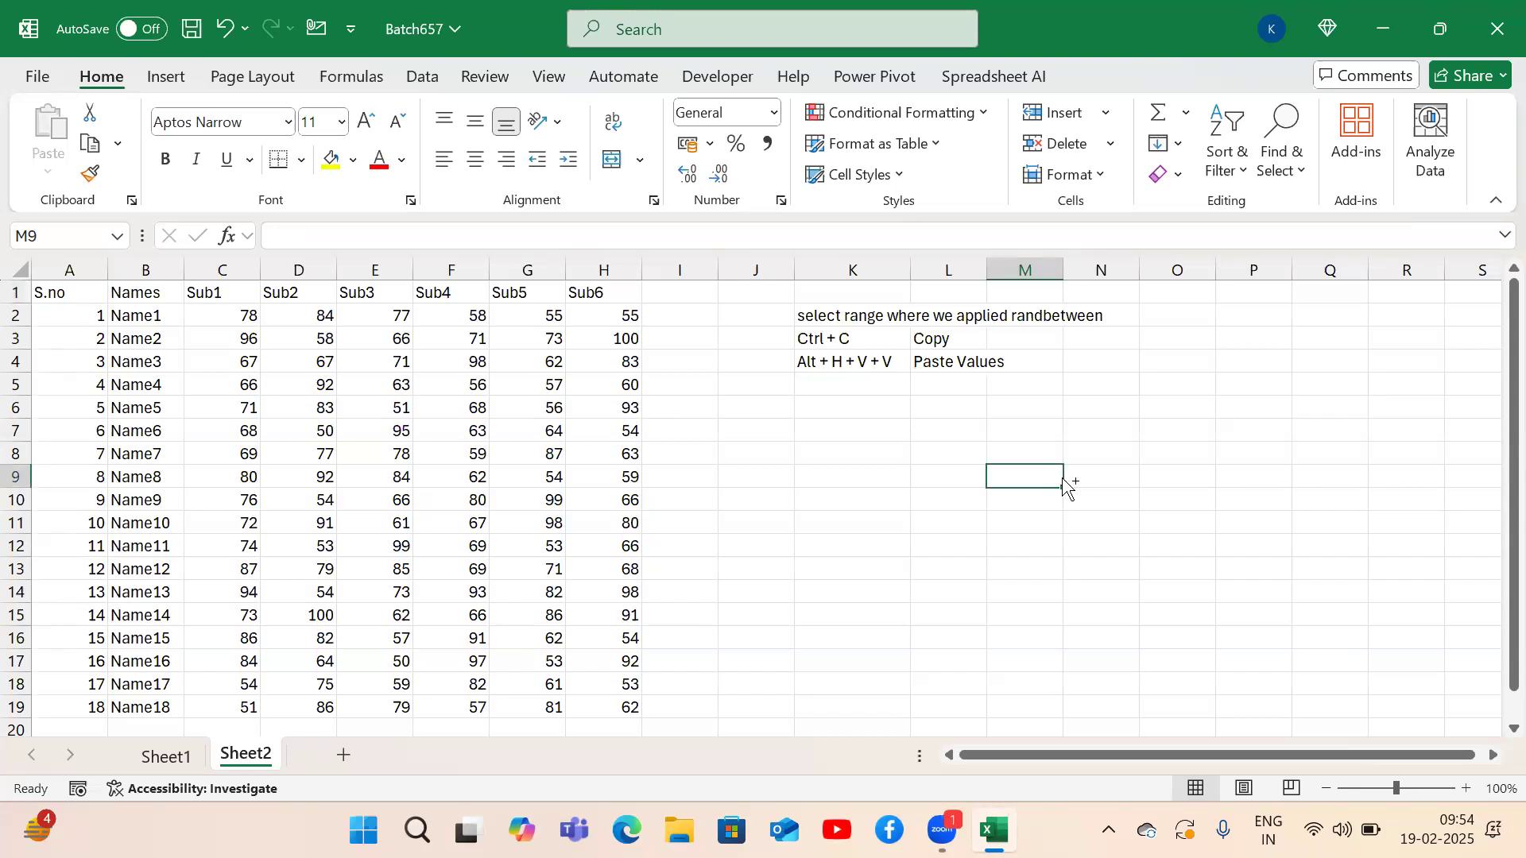
key(ctrl+a)
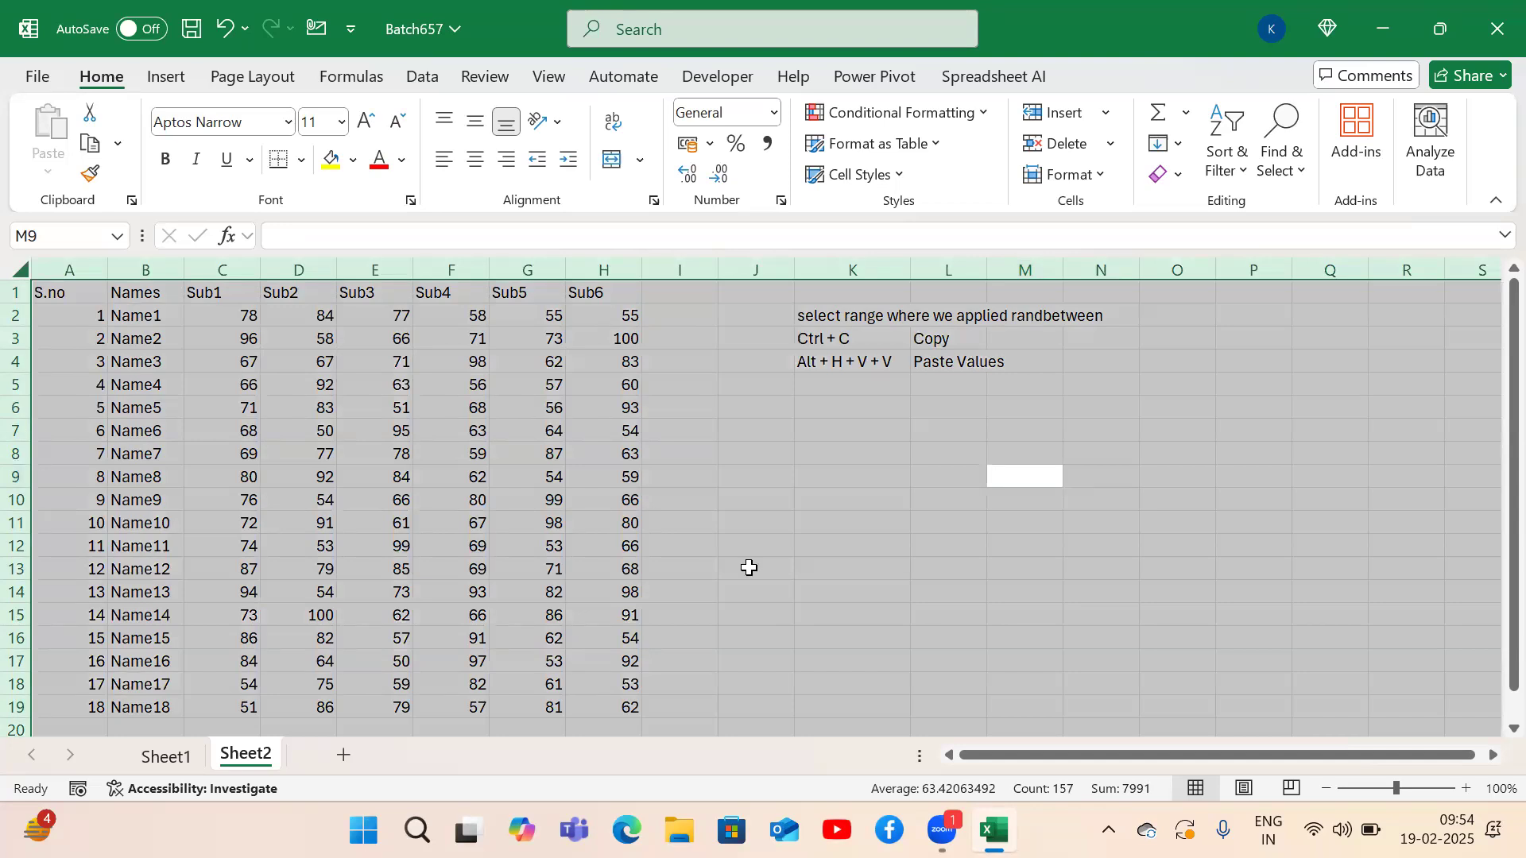
click(293, 423)
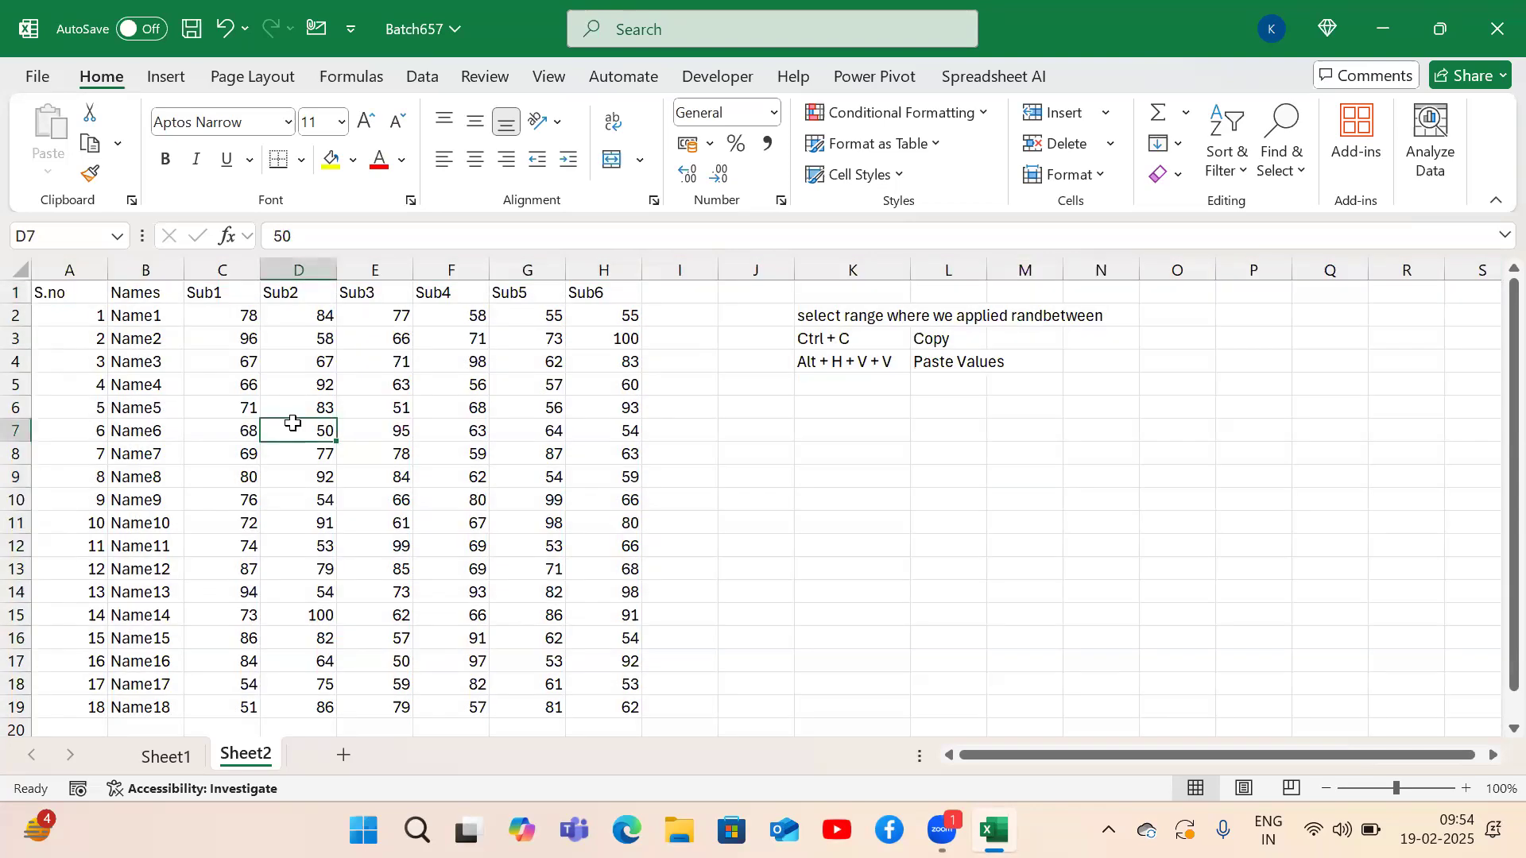
key(ctrl+a)
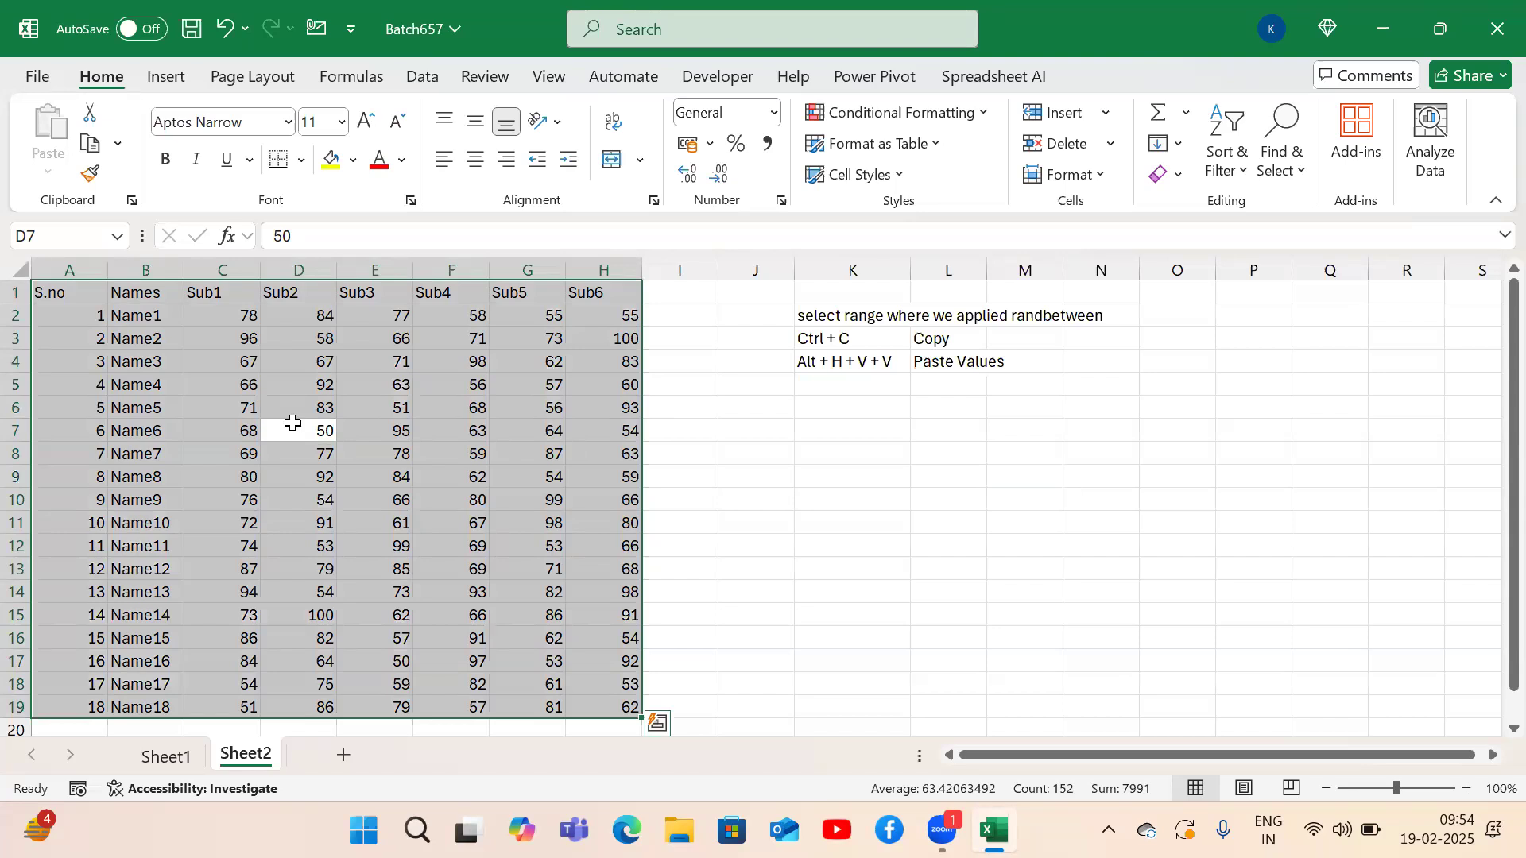
click(896, 519)
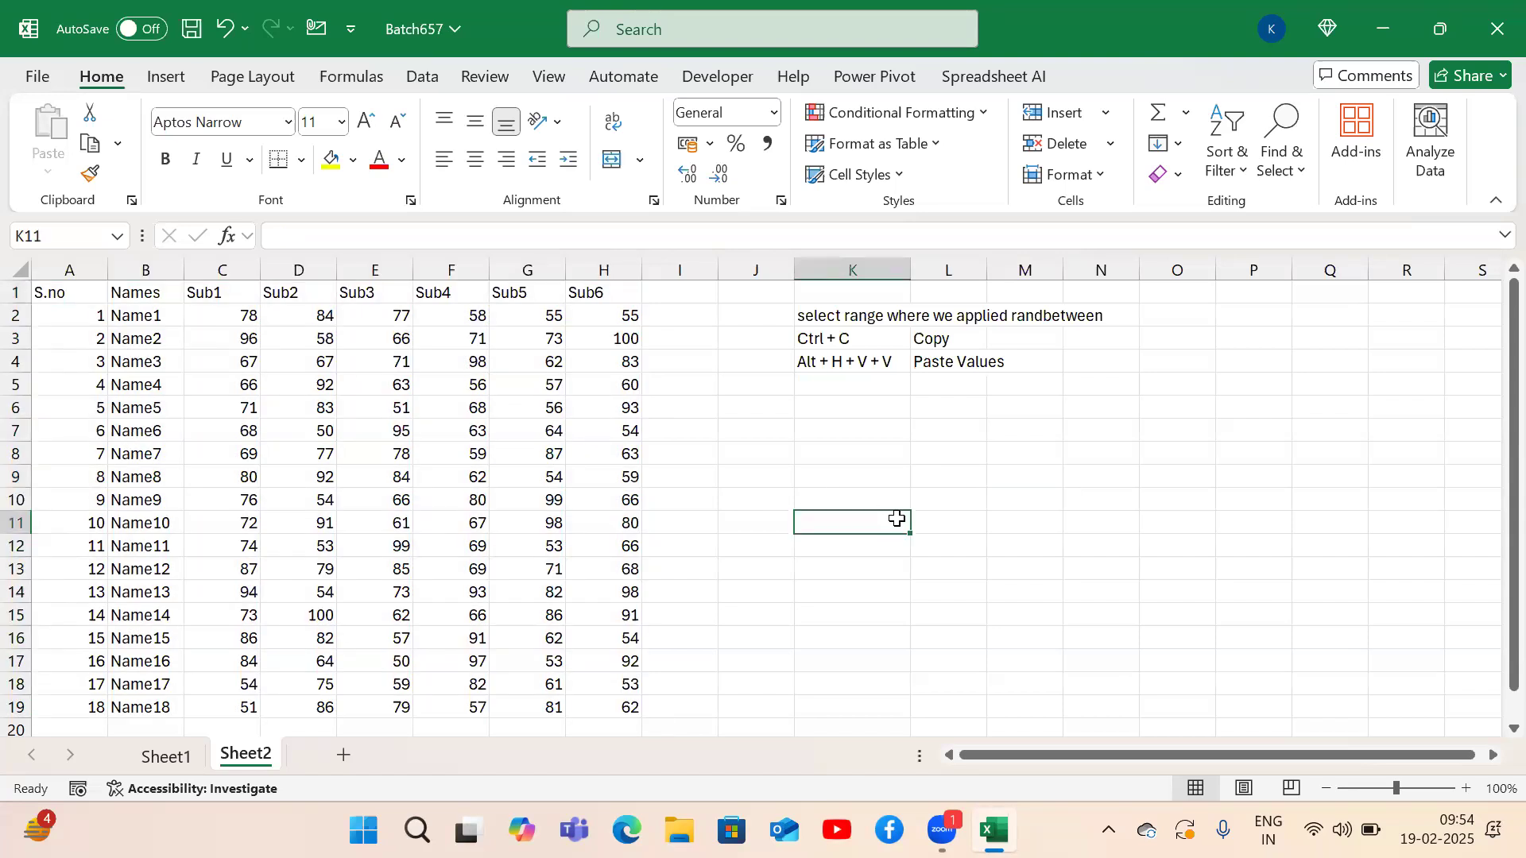
key(ctrl+a)
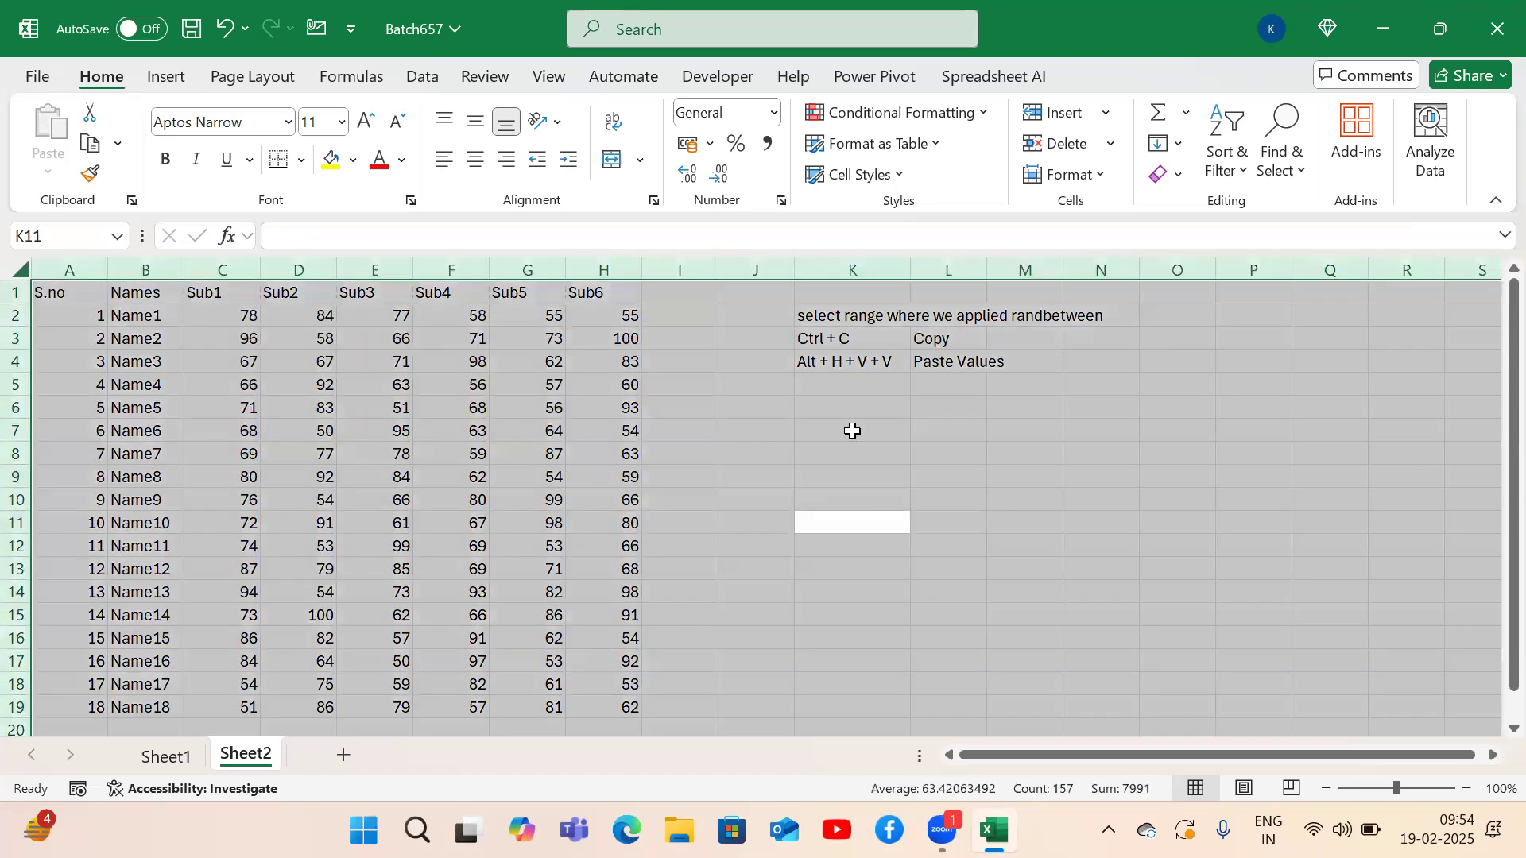
click(332, 475)
key(ctrl+a)
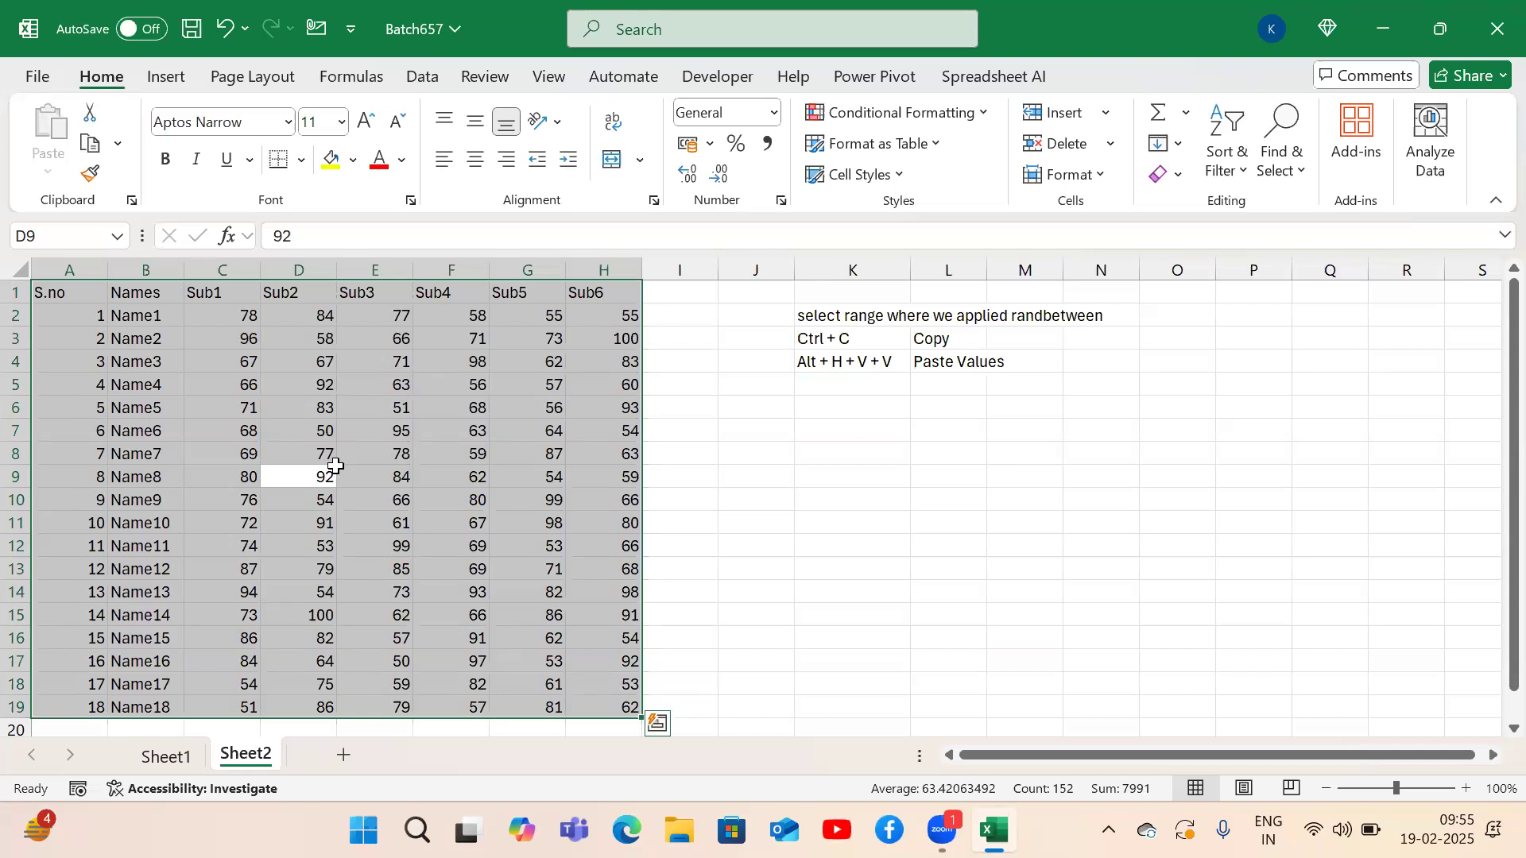
click(277, 443)
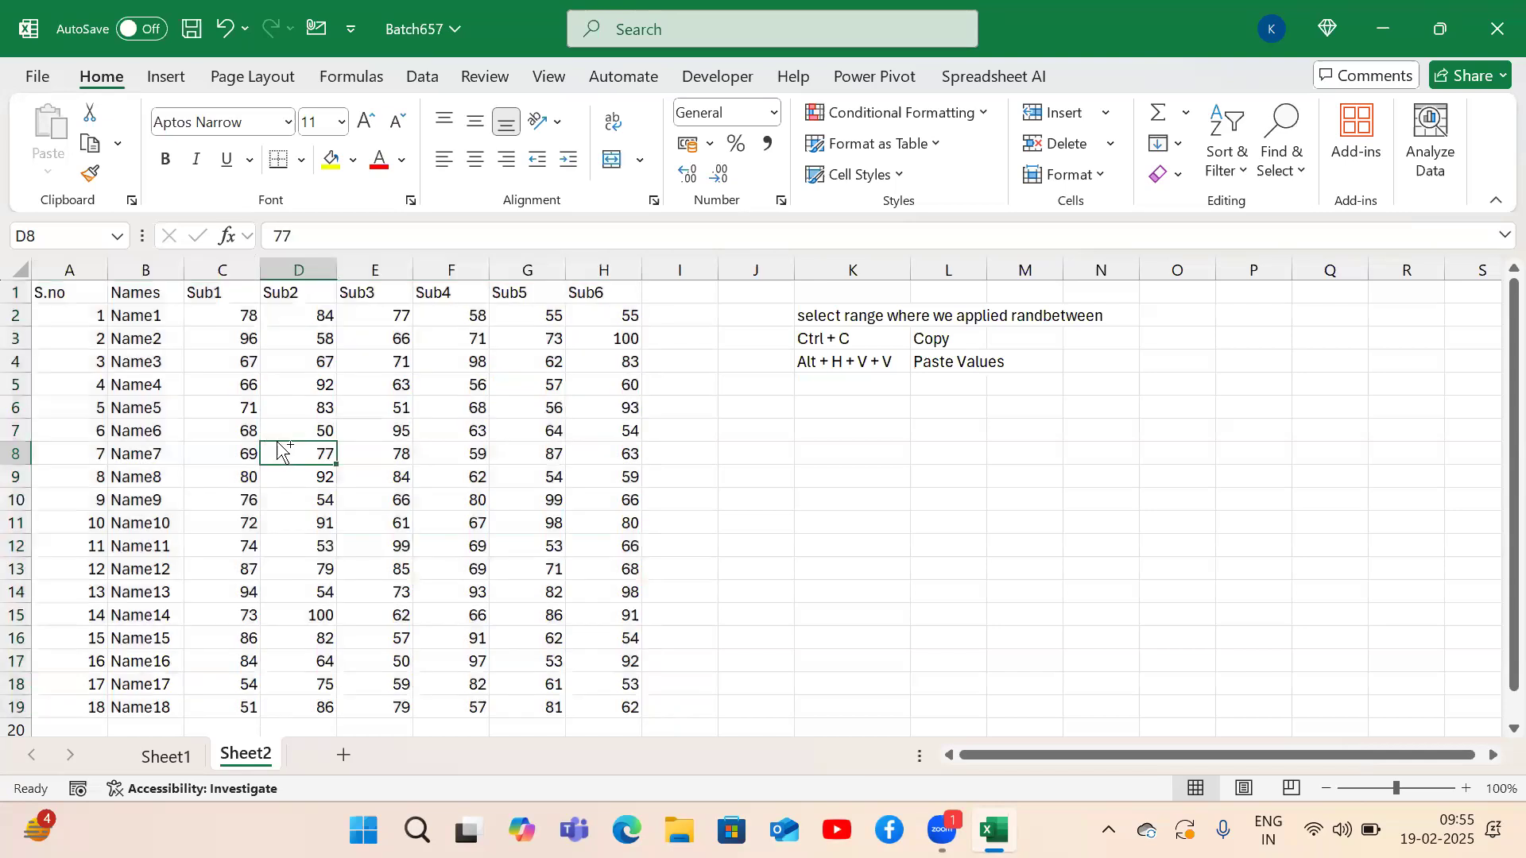
key(ctrl+Home)
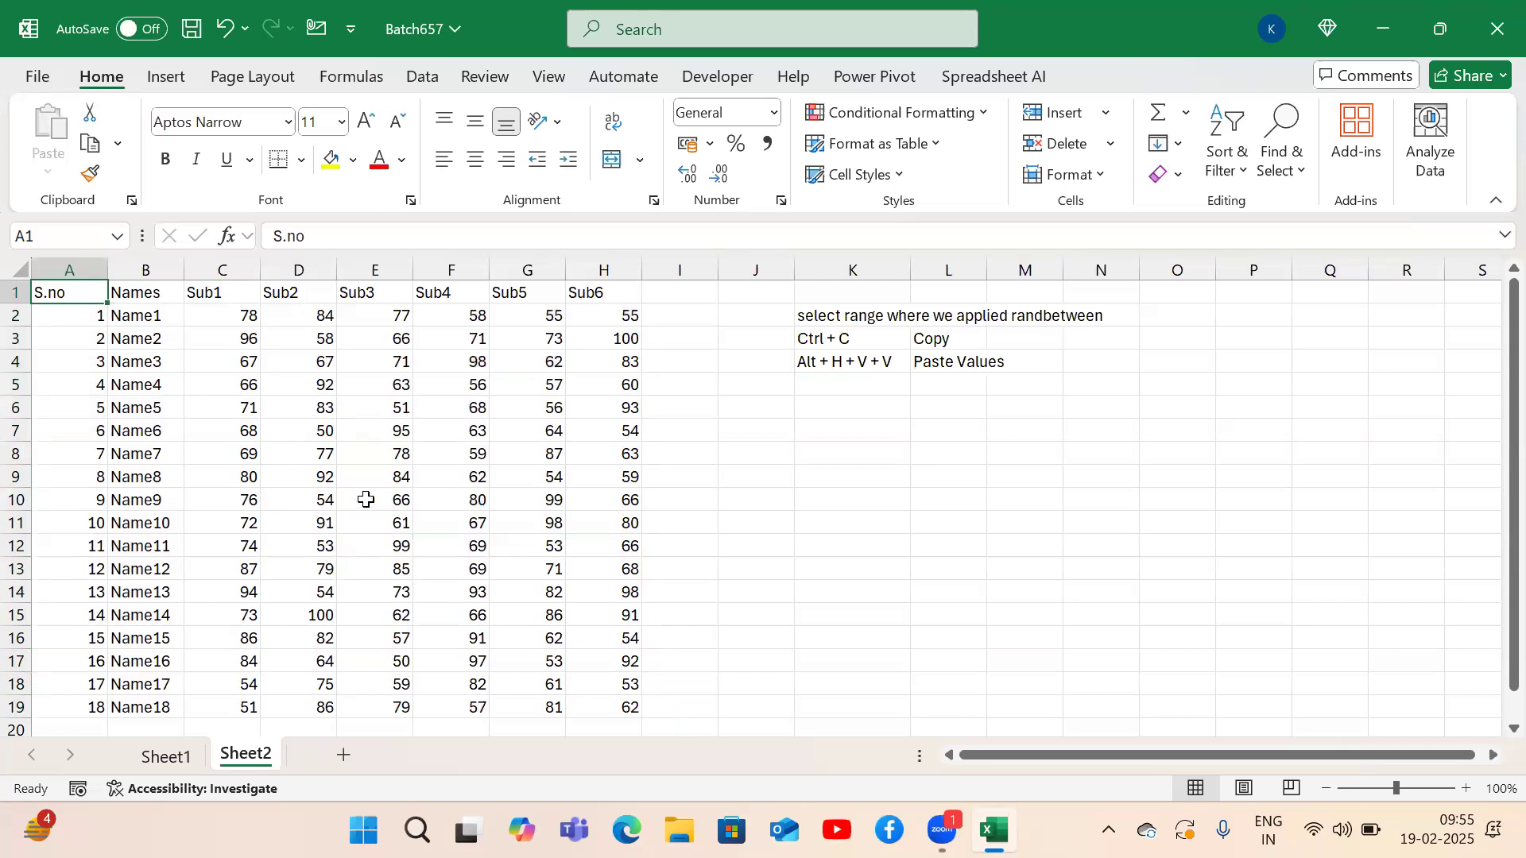
click(901, 477)
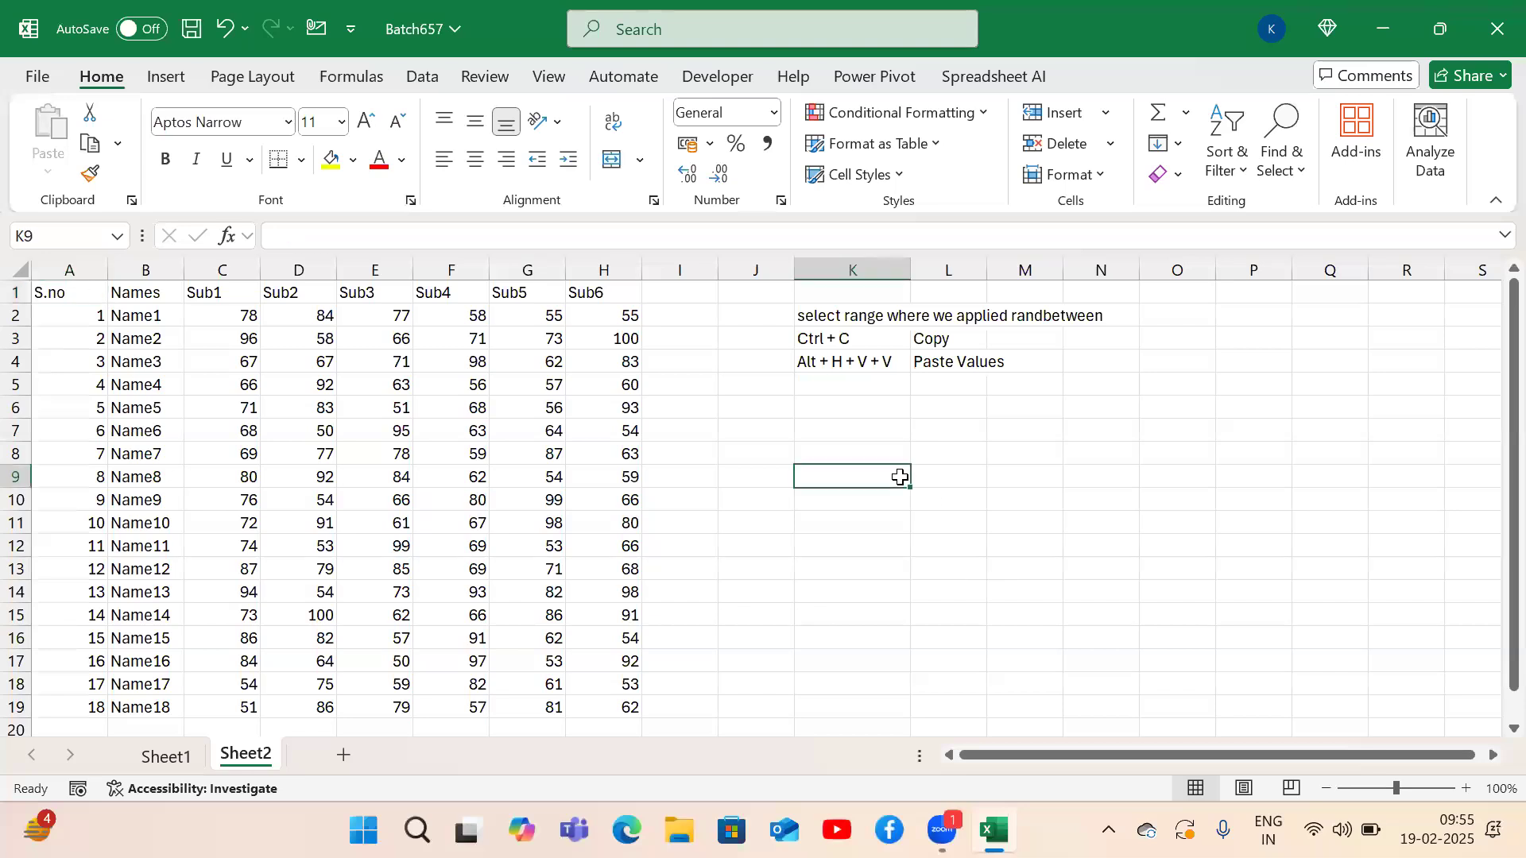
key(ctrl+a)
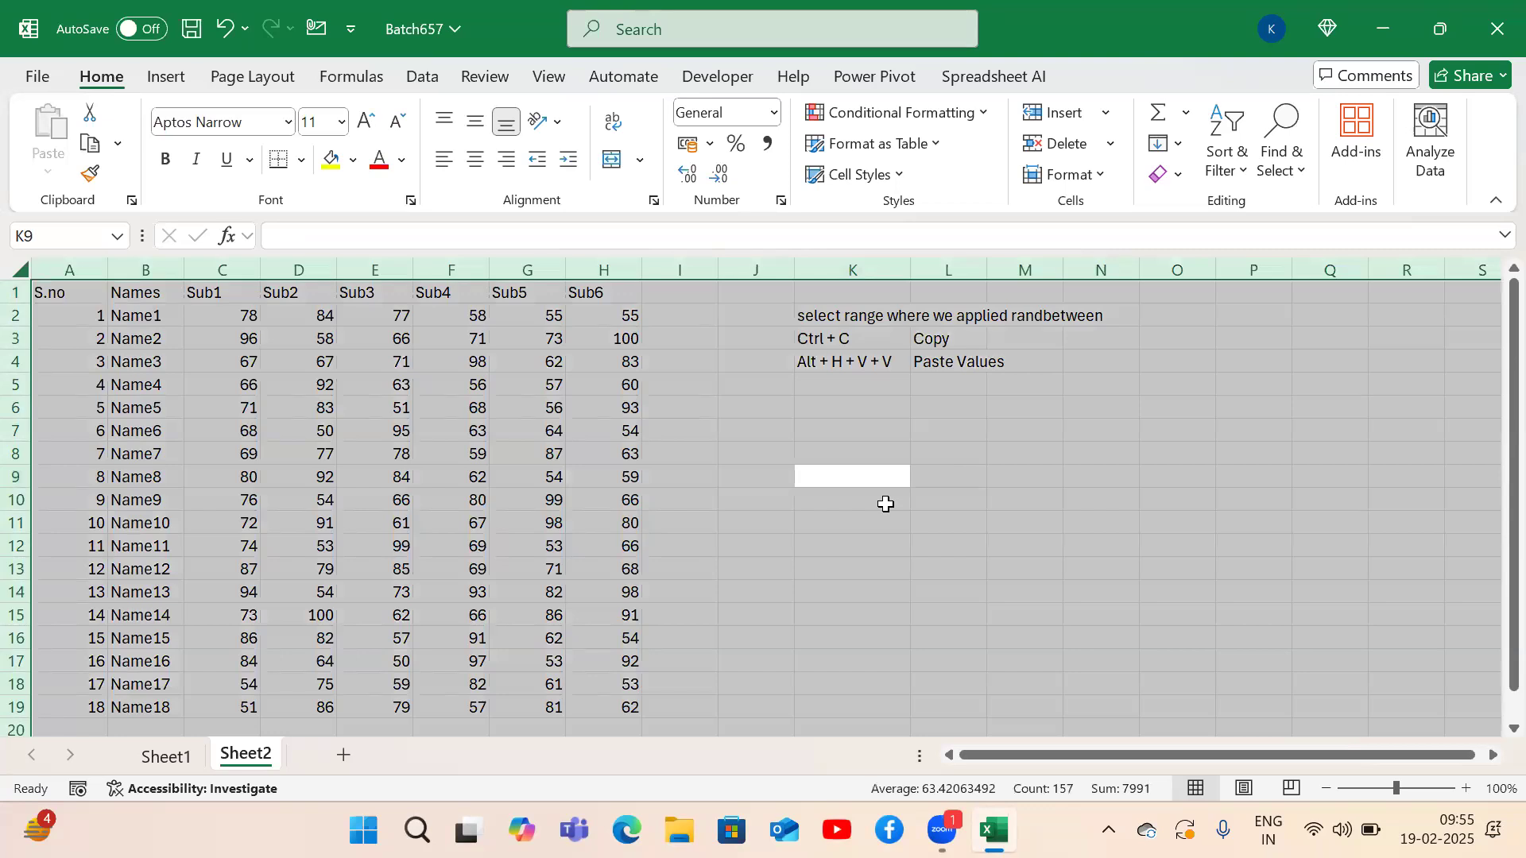
click(246, 450)
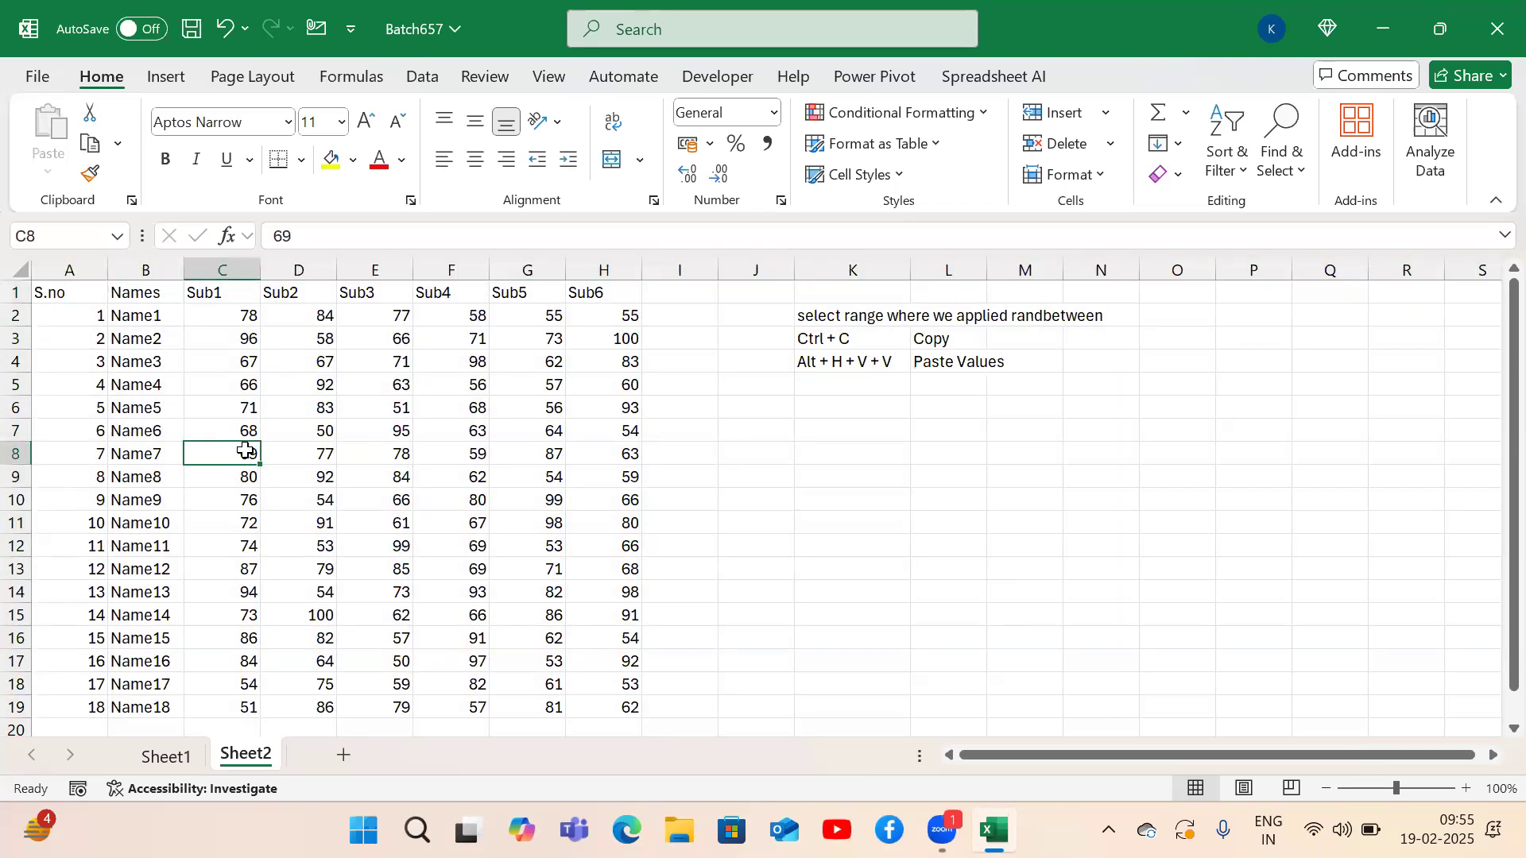
key(ctrl+a)
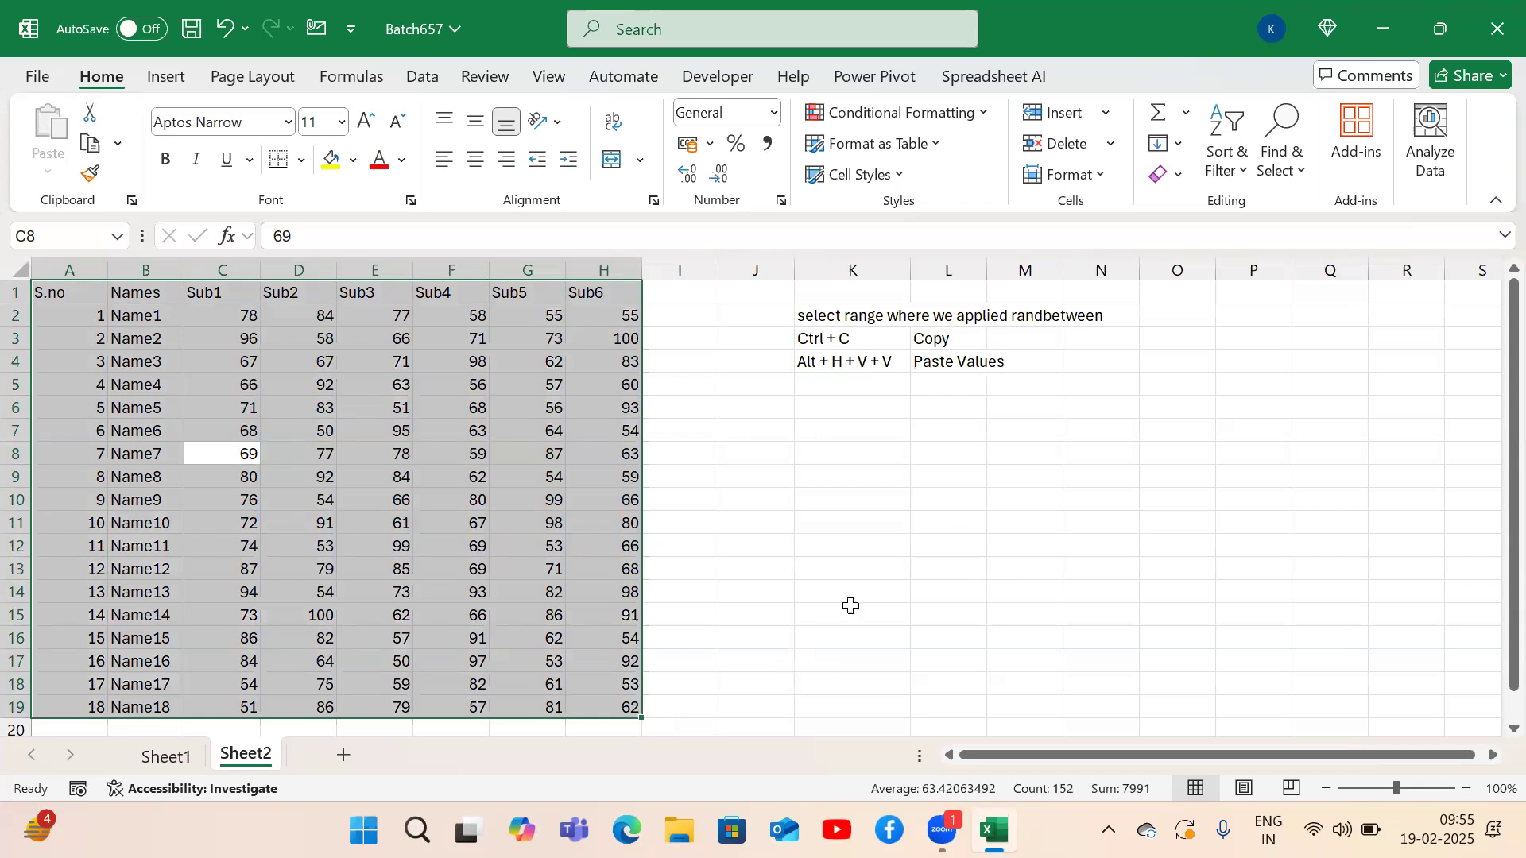
click(881, 583)
key(ctrl+a)
click(247, 451)
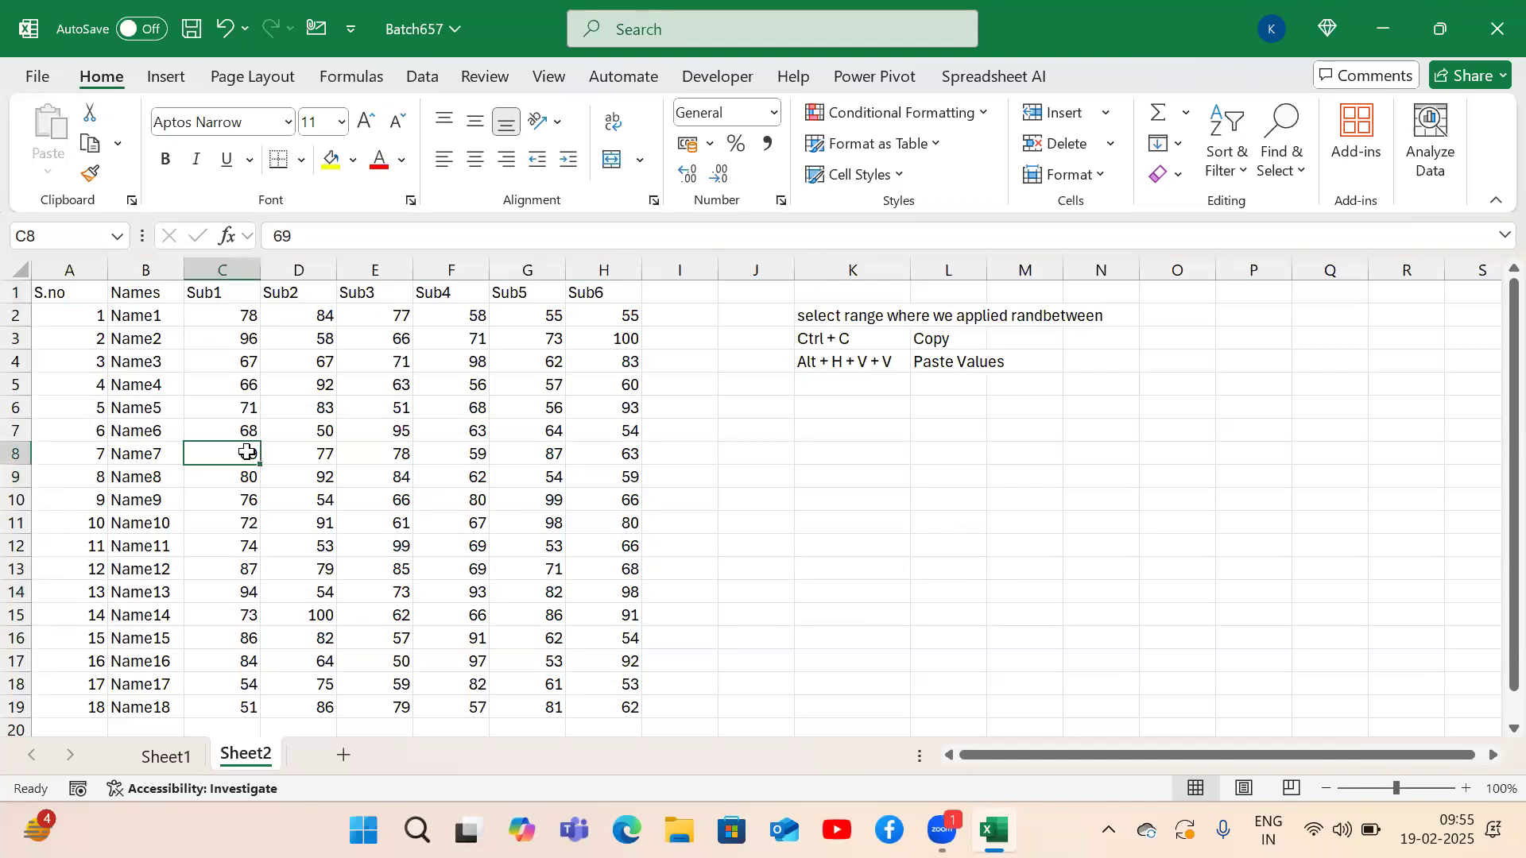
key(ctrl+a)
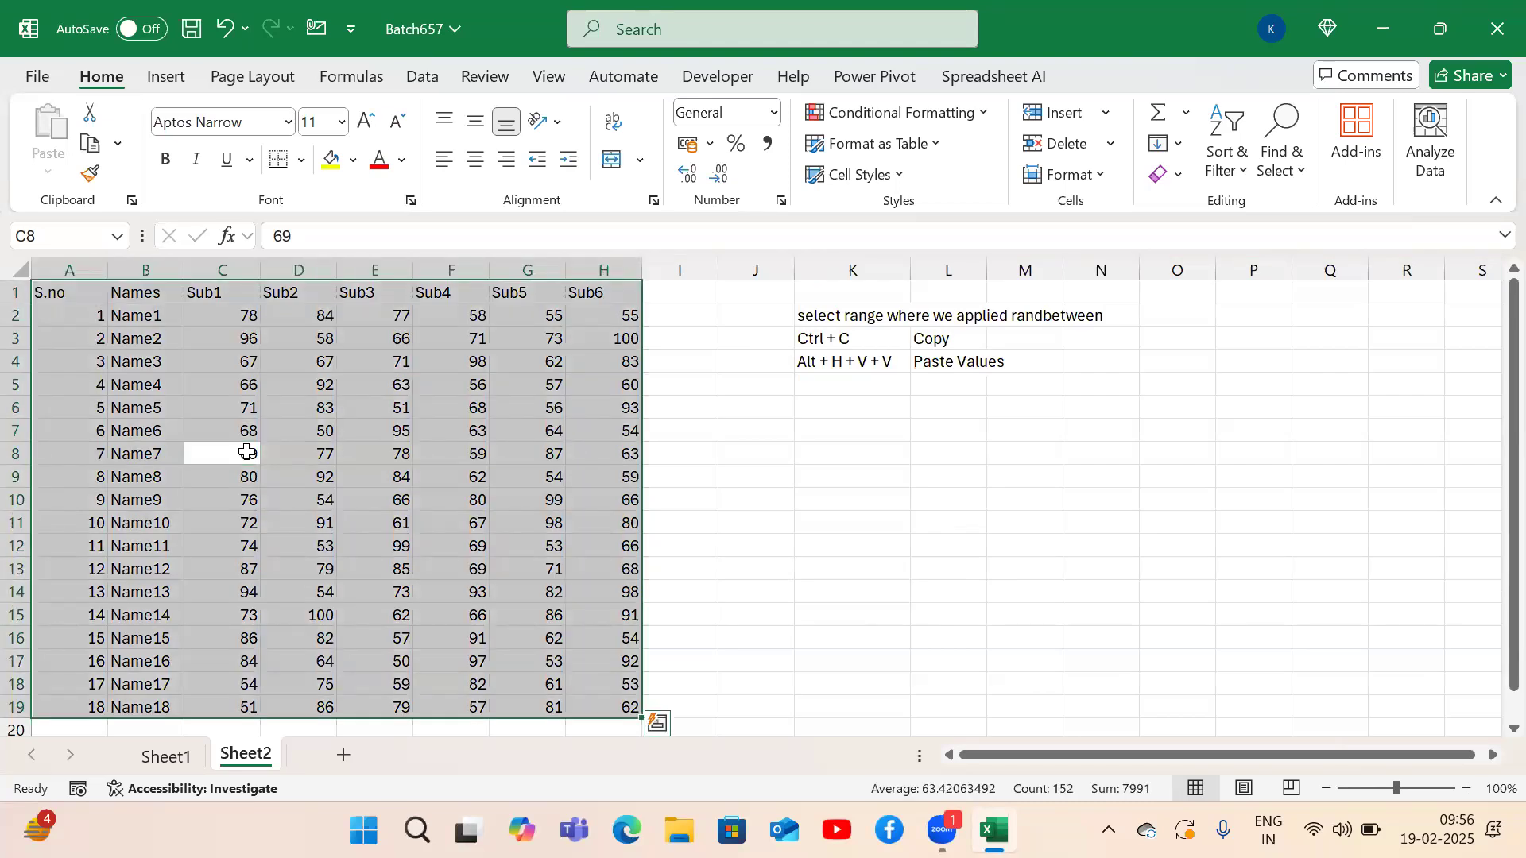
click(119, 335)
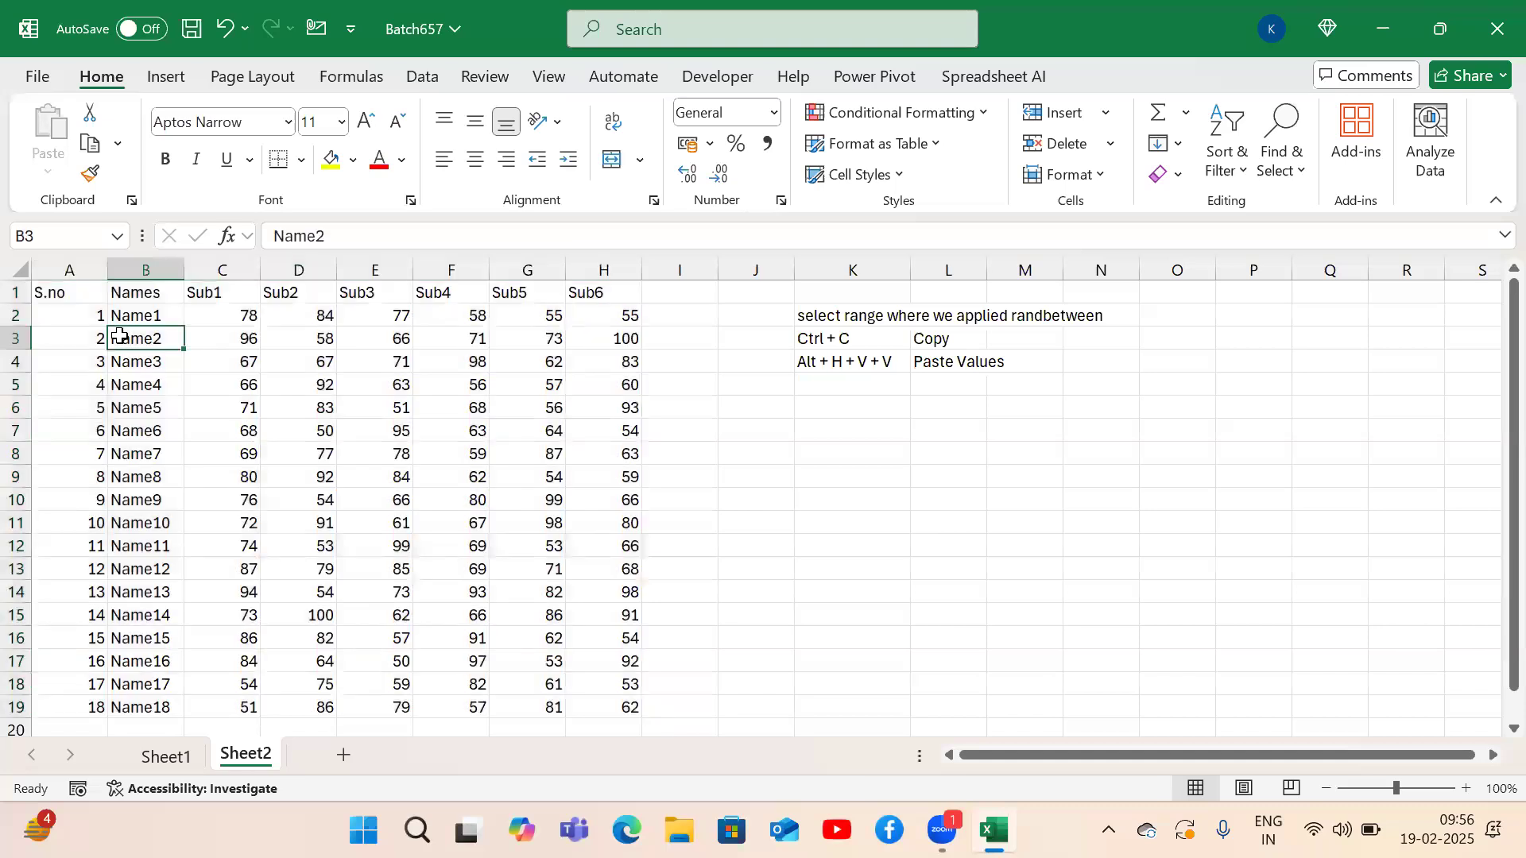
key(Up)
key(Up)
key(Left)
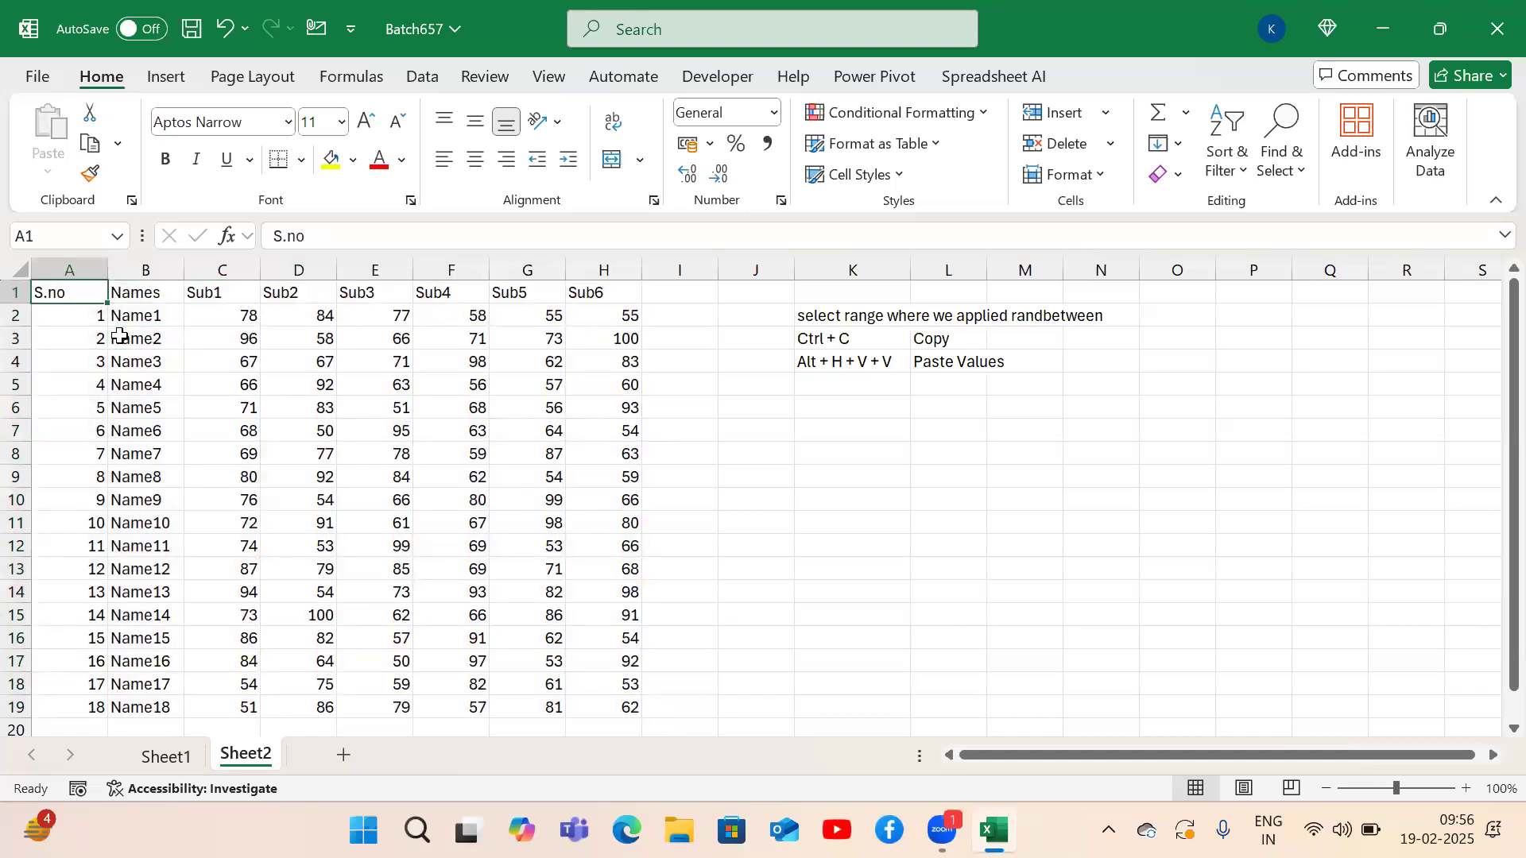
key(shift+Down)
key(shift+Down)
key(shift+Down)
key(shift+Down)
key(shift+Down)
key(shift+Down)
key(shift+Down)
key(shift+Down)
key(shift+Down)
key(shift+Down)
key(shift+Down)
key(shift+Down)
key(shift+Down)
key(shift+Down)
key(shift+Down)
key(shift+Down)
key(shift+Down)
key(shift+Down)
key(shift+Down)
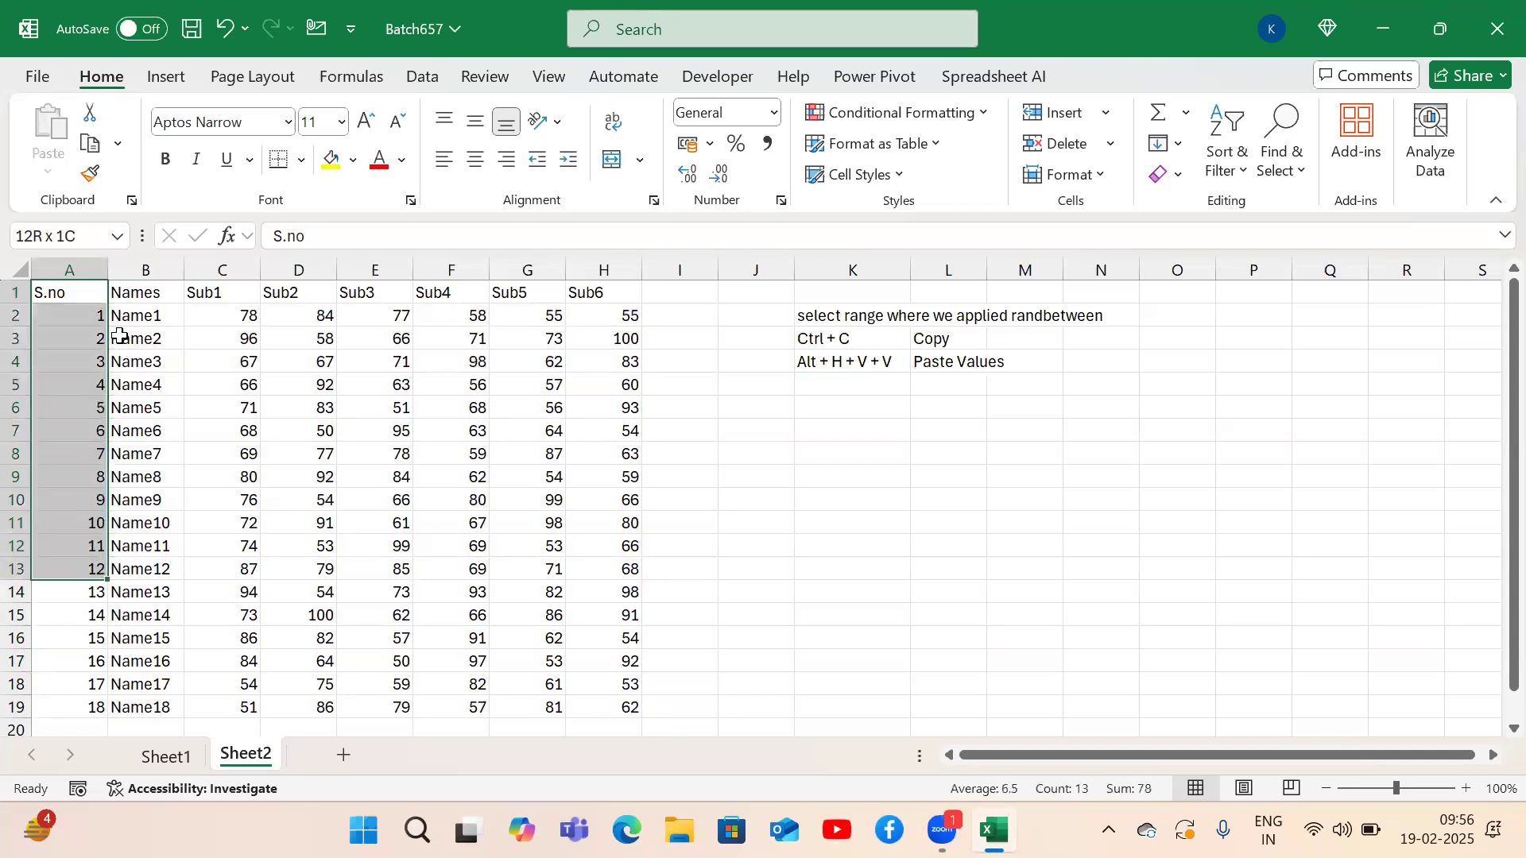
key(shift+Right)
key(shift+Right)
key(shift+Right)
key(shift+Right)
key(shift+Right)
key(shift+Right)
key(shift+Right)
key(shift+Right)
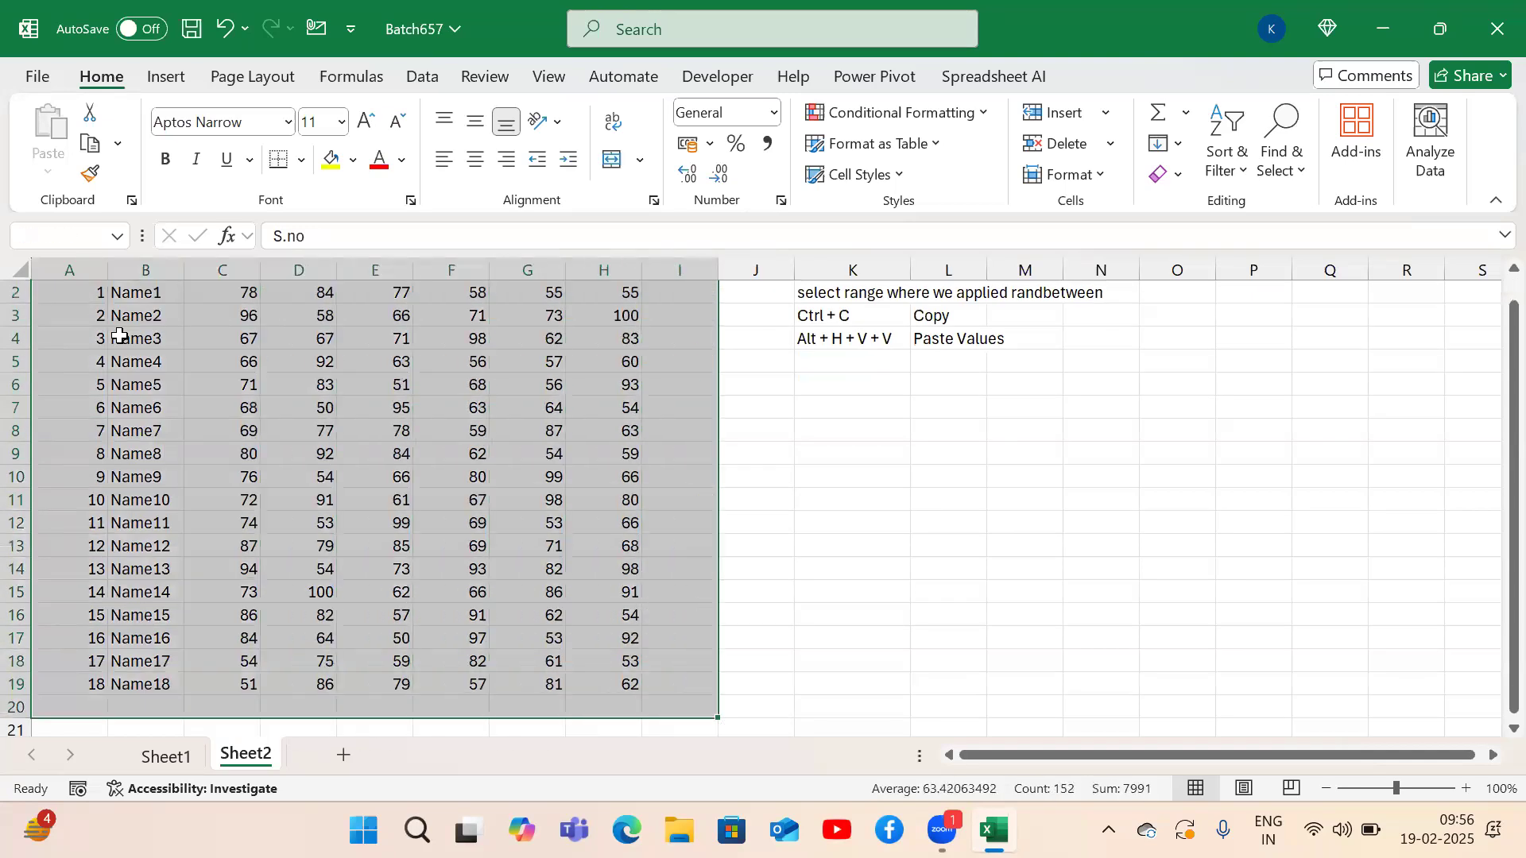
key(ctrl+Home)
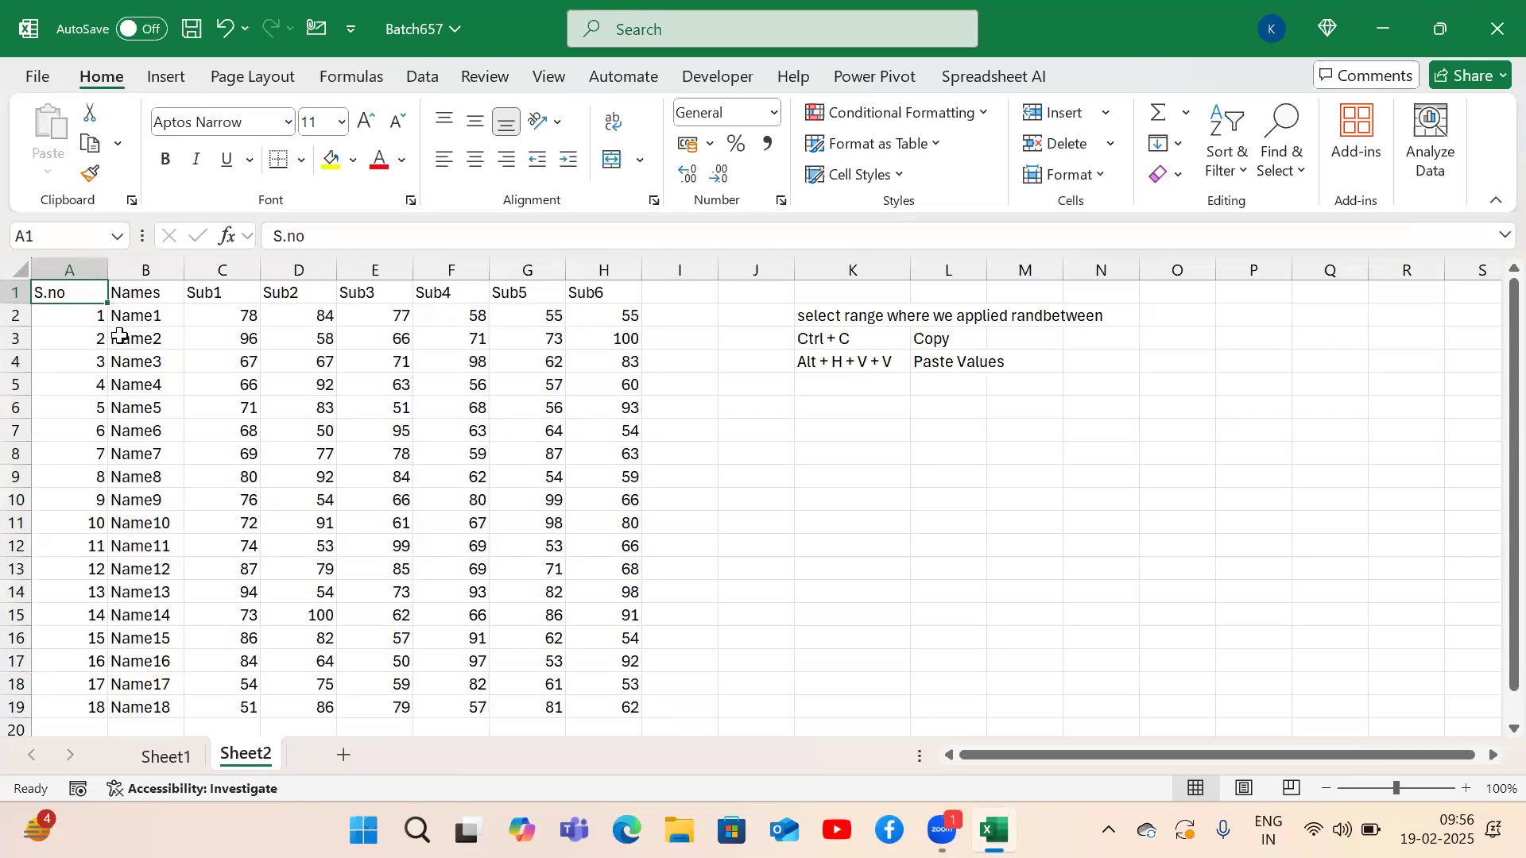
key(ctrl+a)
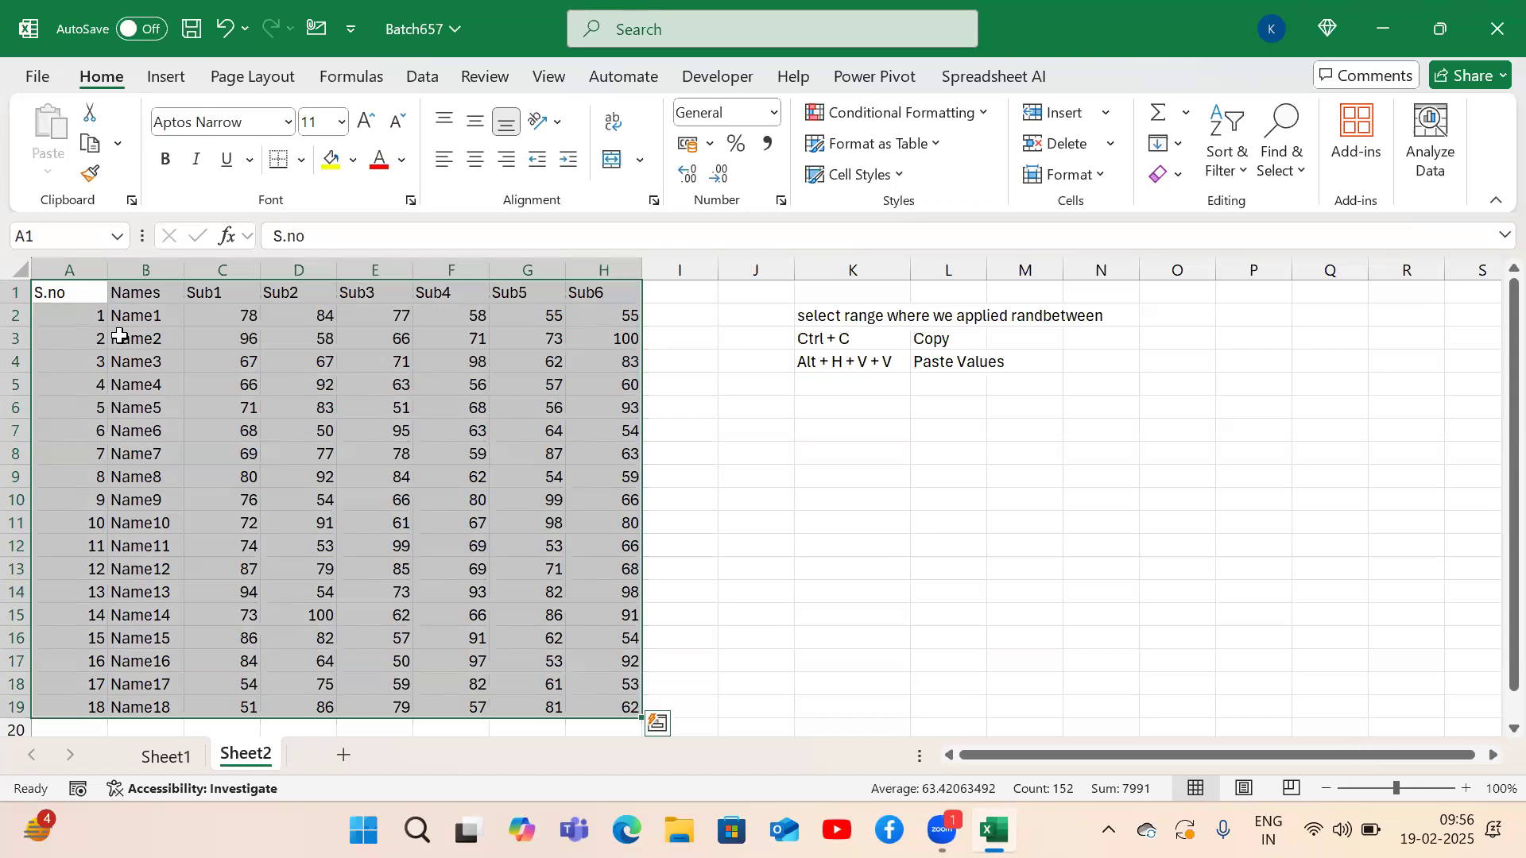
key(ctrl+Home)
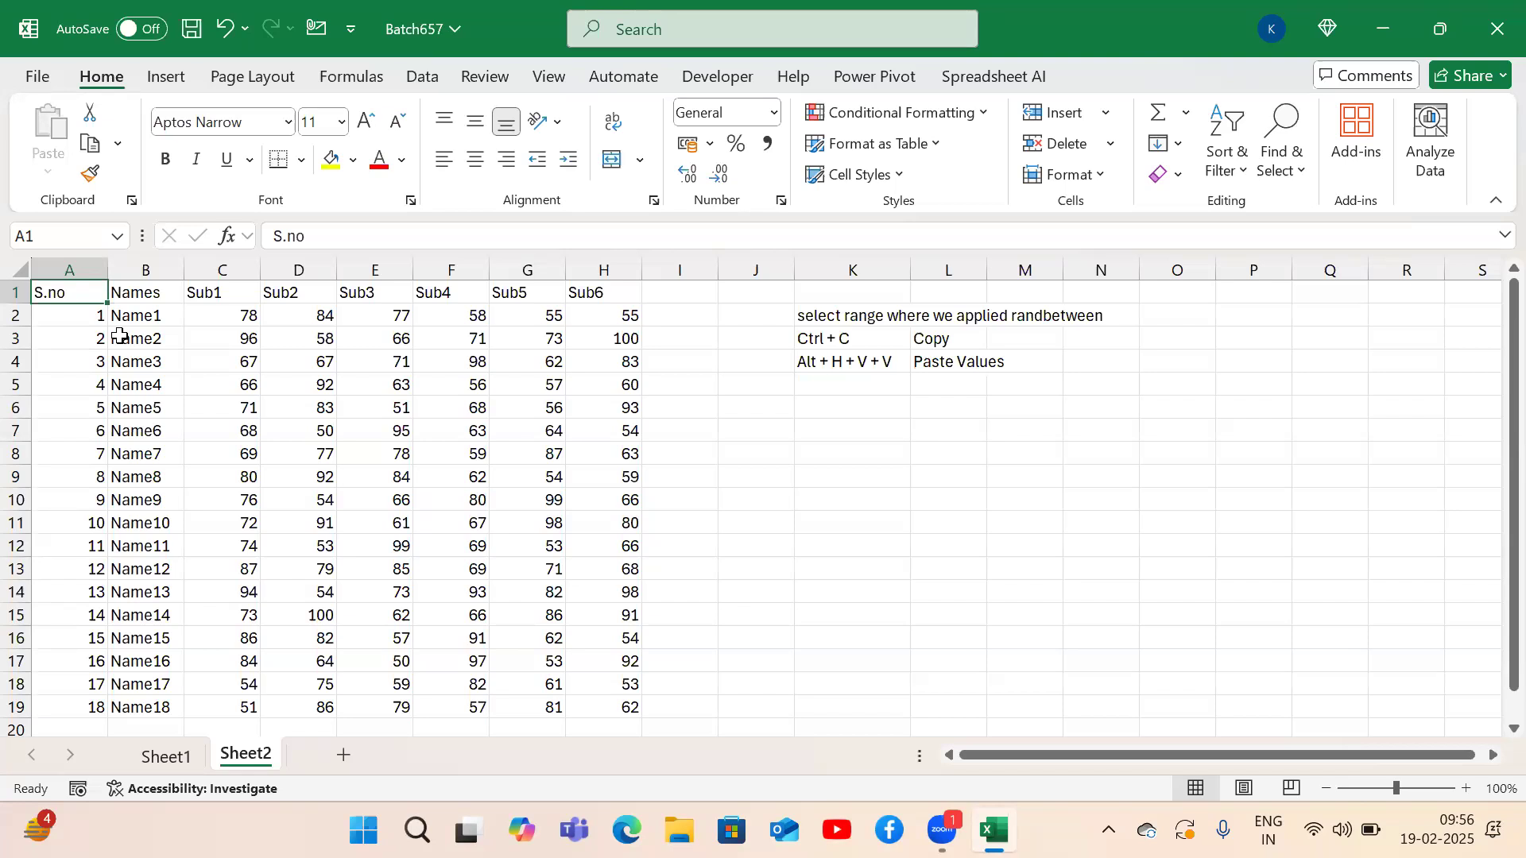
key(ctrl+a)
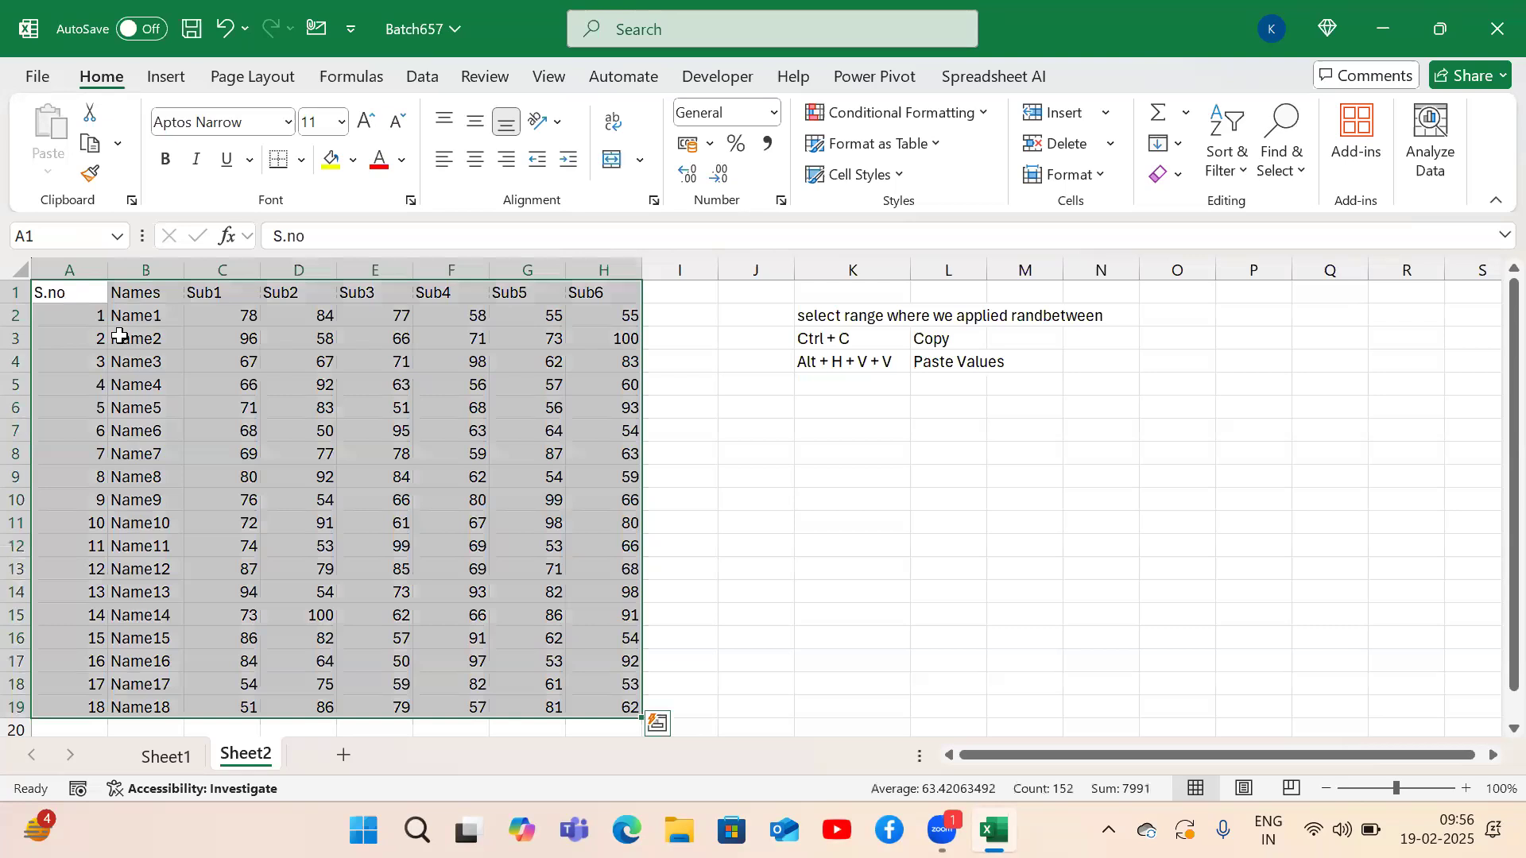
click(85, 297)
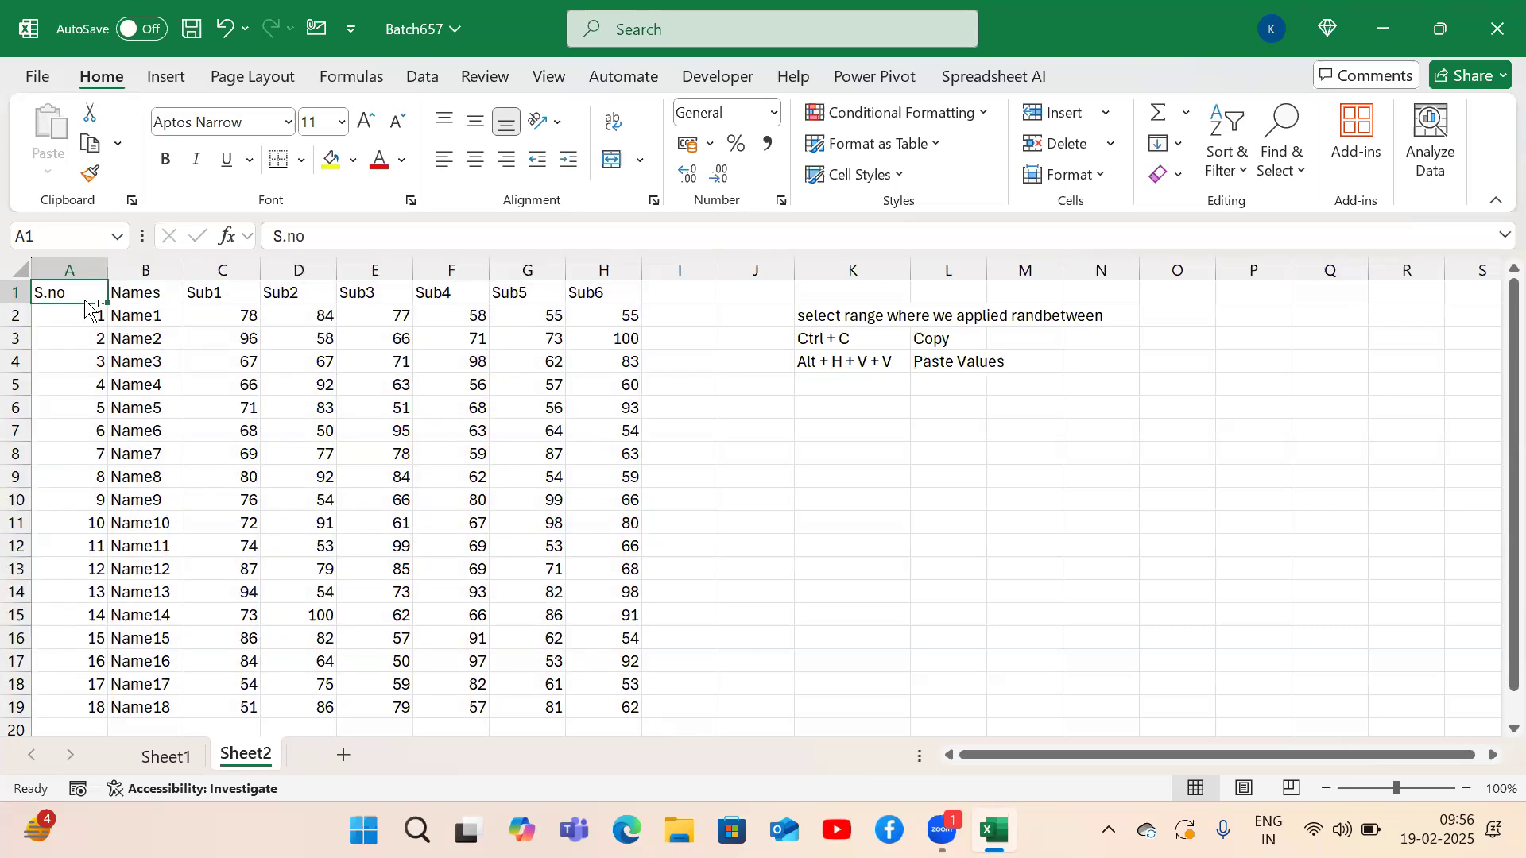
key(ctrl+Down)
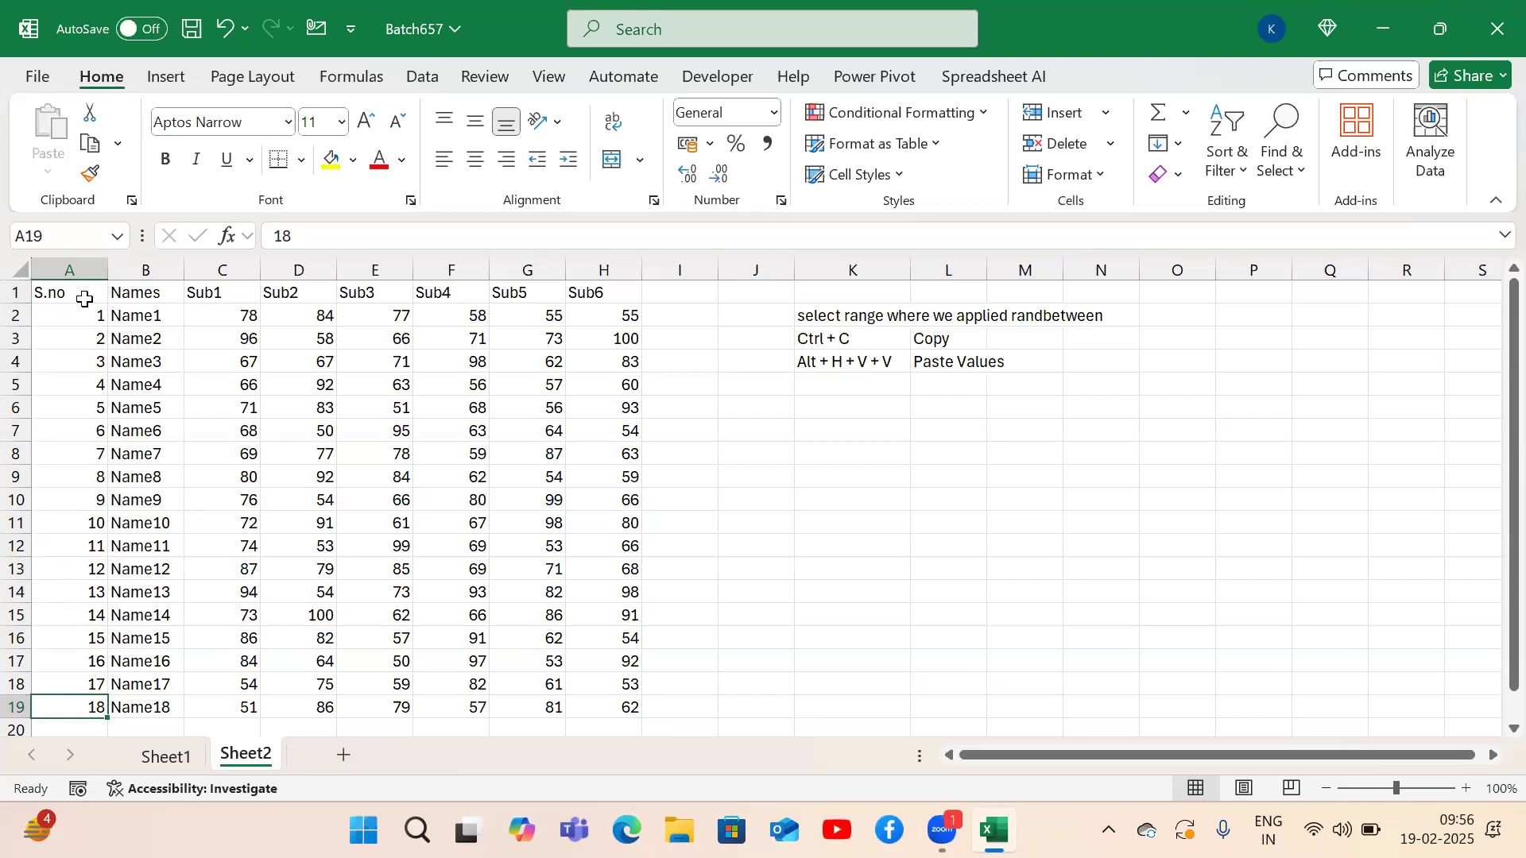
key(ctrl+Right)
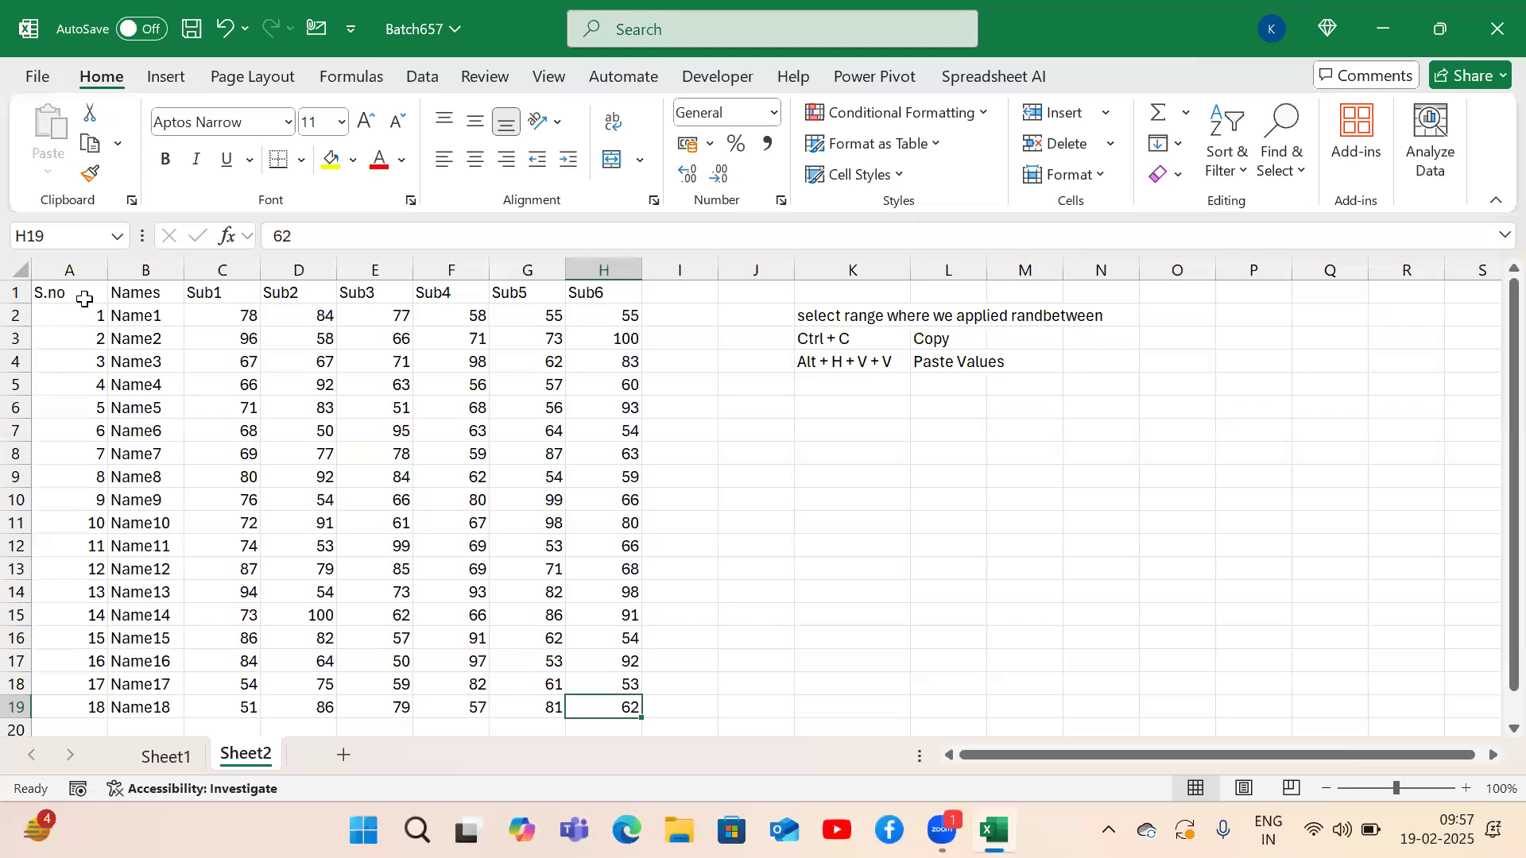
key(ctrl+Up)
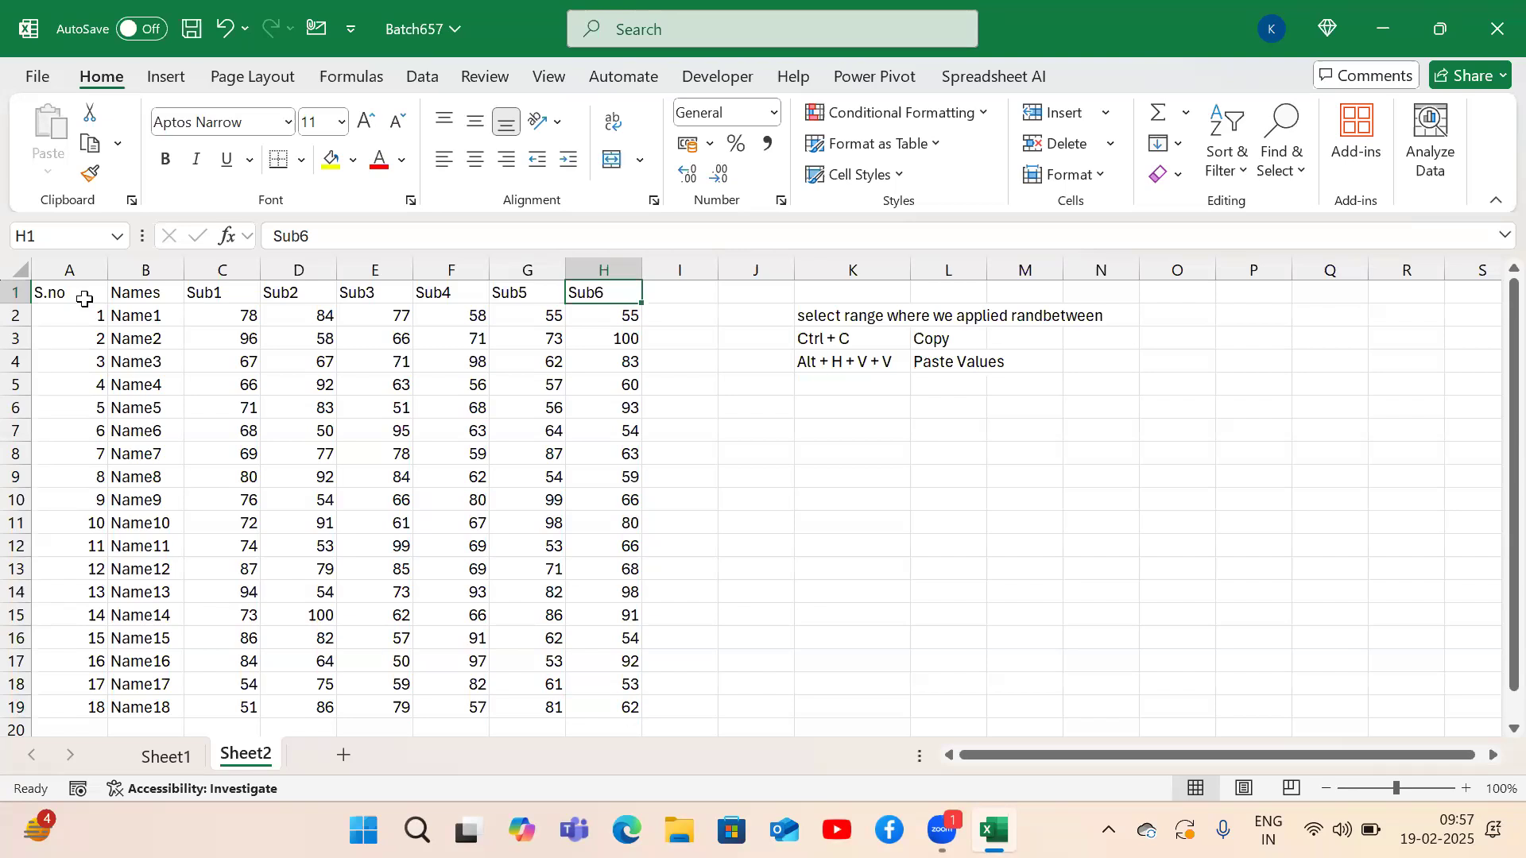
key(ctrl+Left)
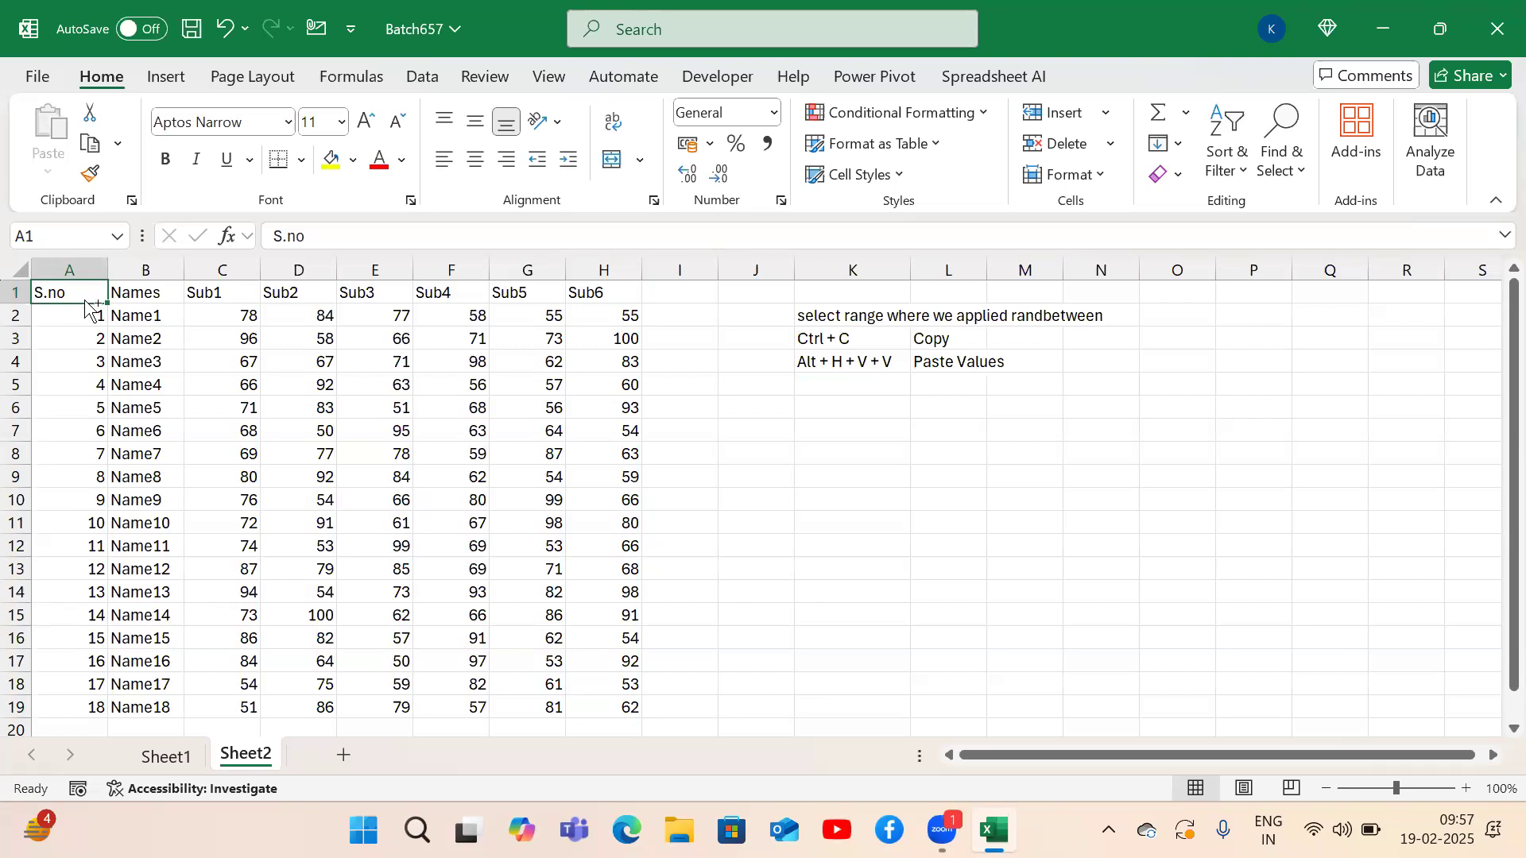
key(ctrl+Down)
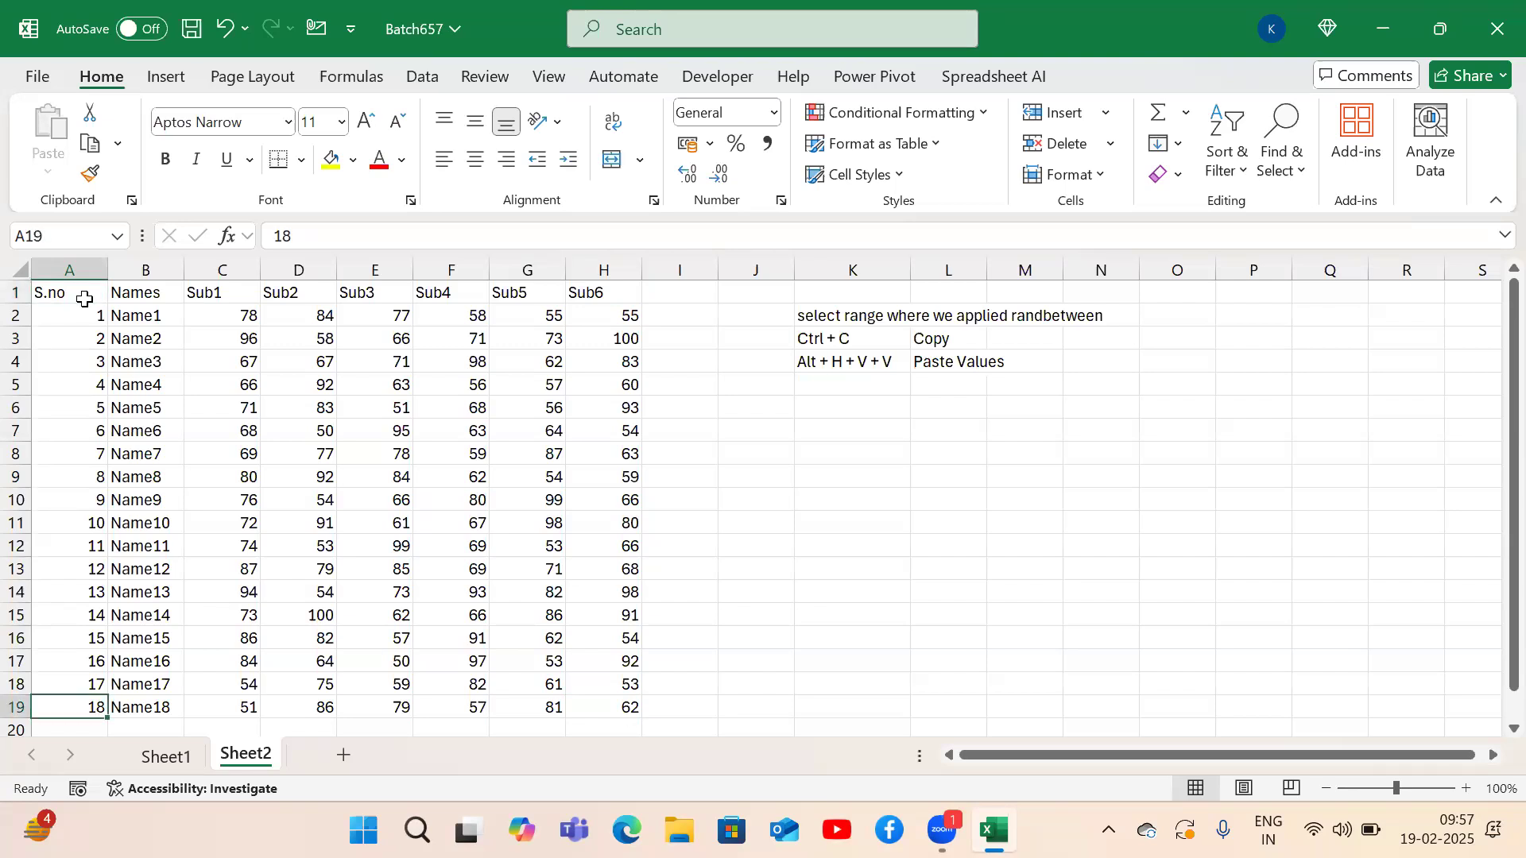
key(ctrl+Right)
key(ctrl+Up)
key(ctrl+Left)
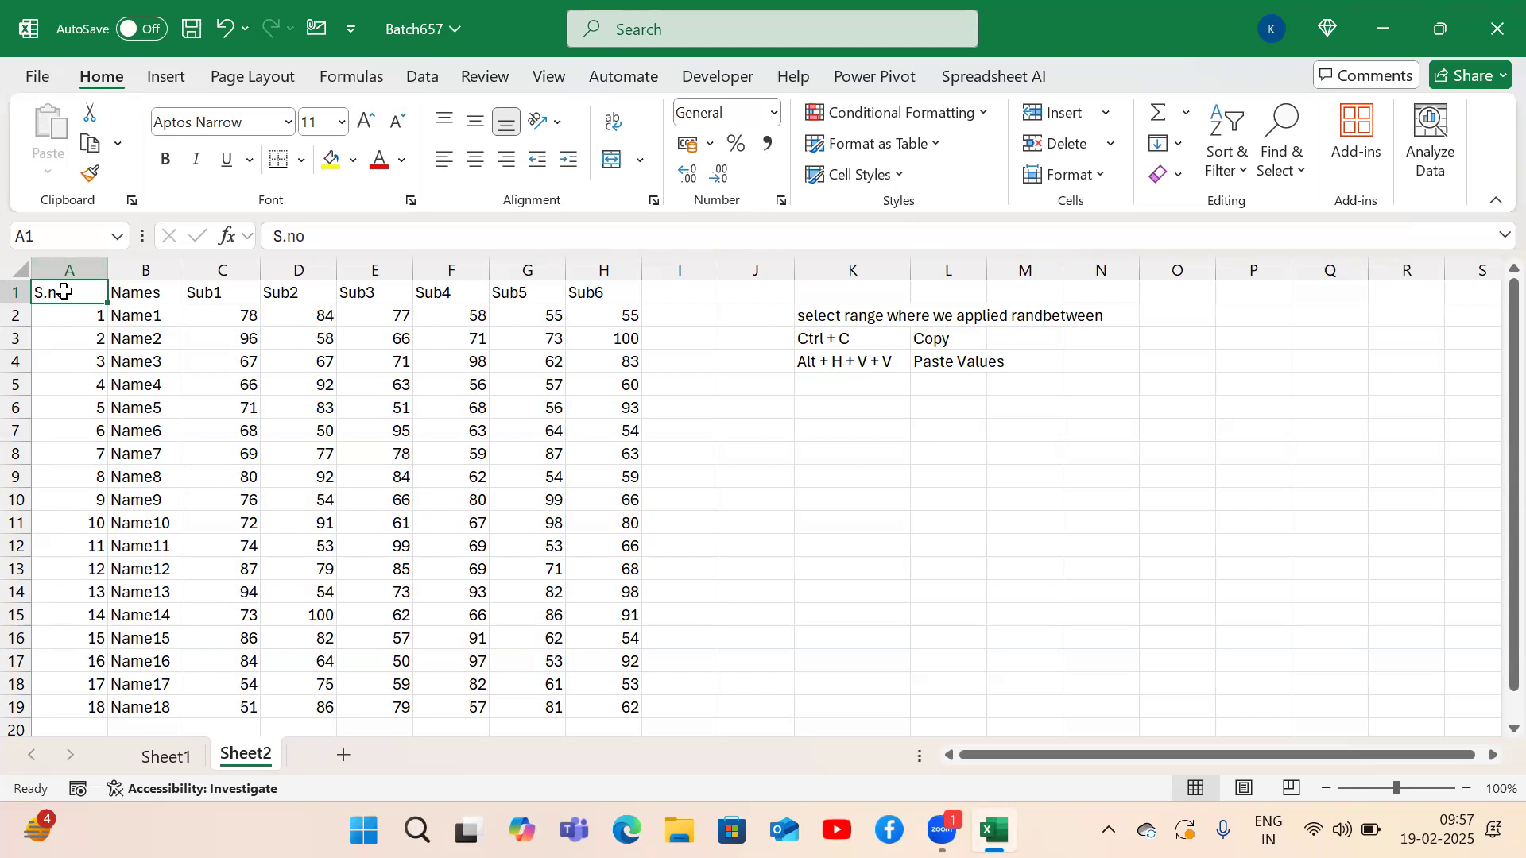
Try selecting the S.no column and the full table, then select just header row A1:H1.
key(ctrl+shift+Down)
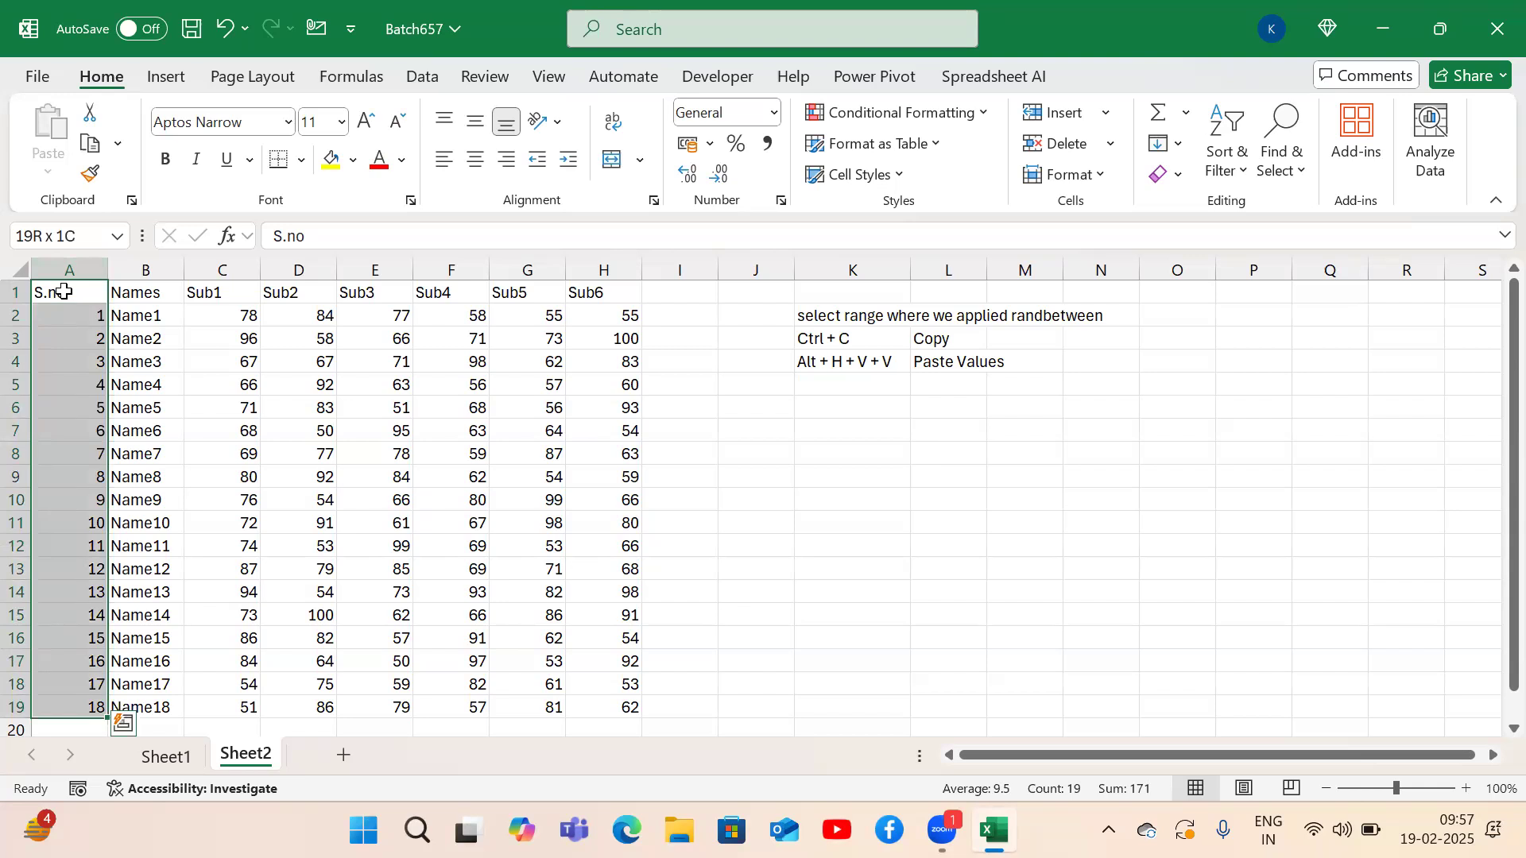
click(63, 291)
key(ctrl+shift+Down)
click(63, 291)
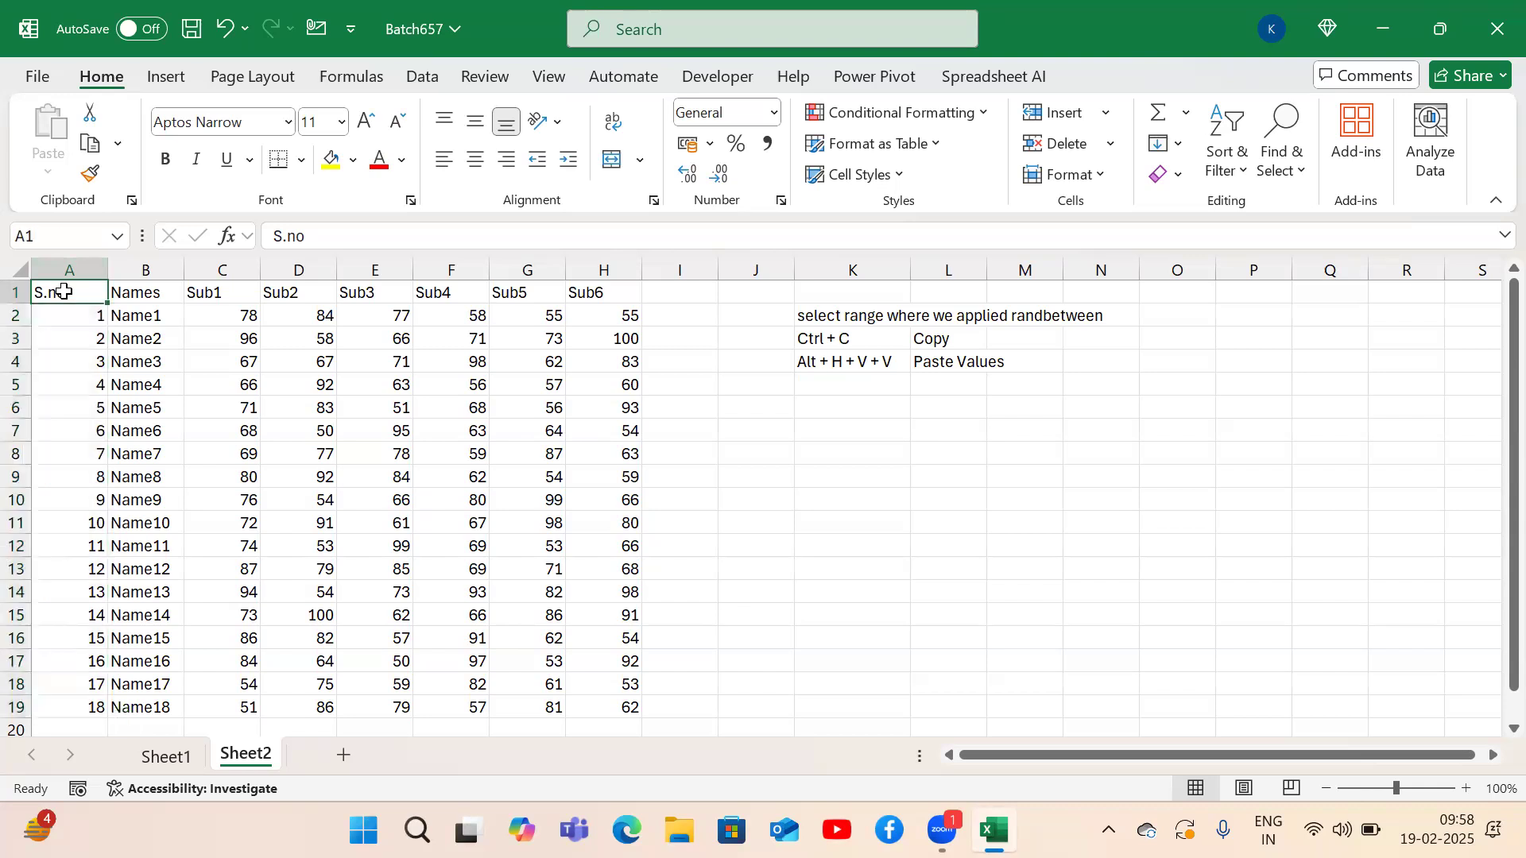
key(ctrl+Down)
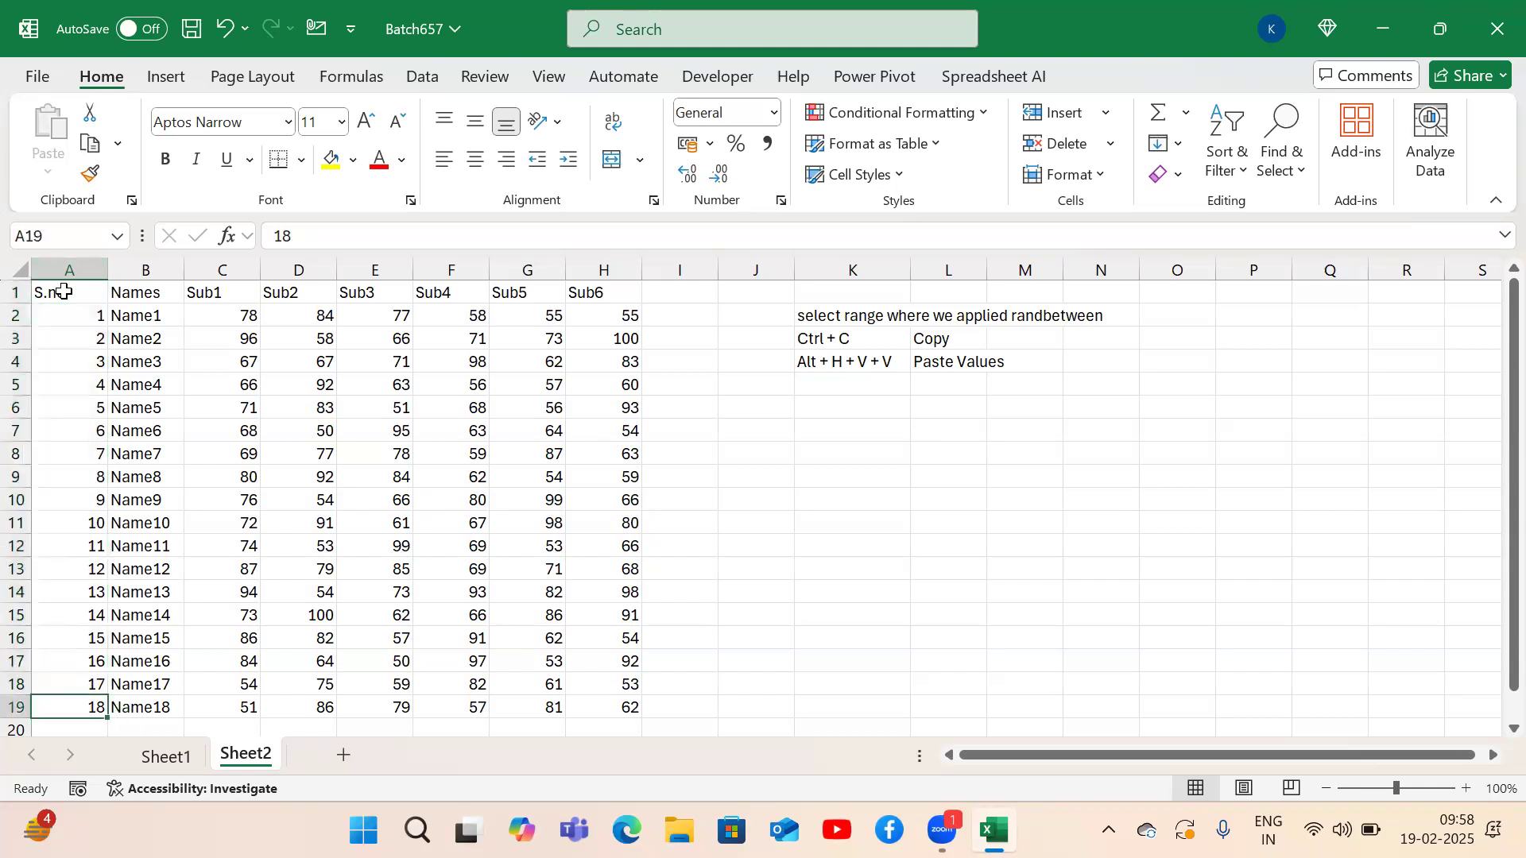
key(ctrl+Up)
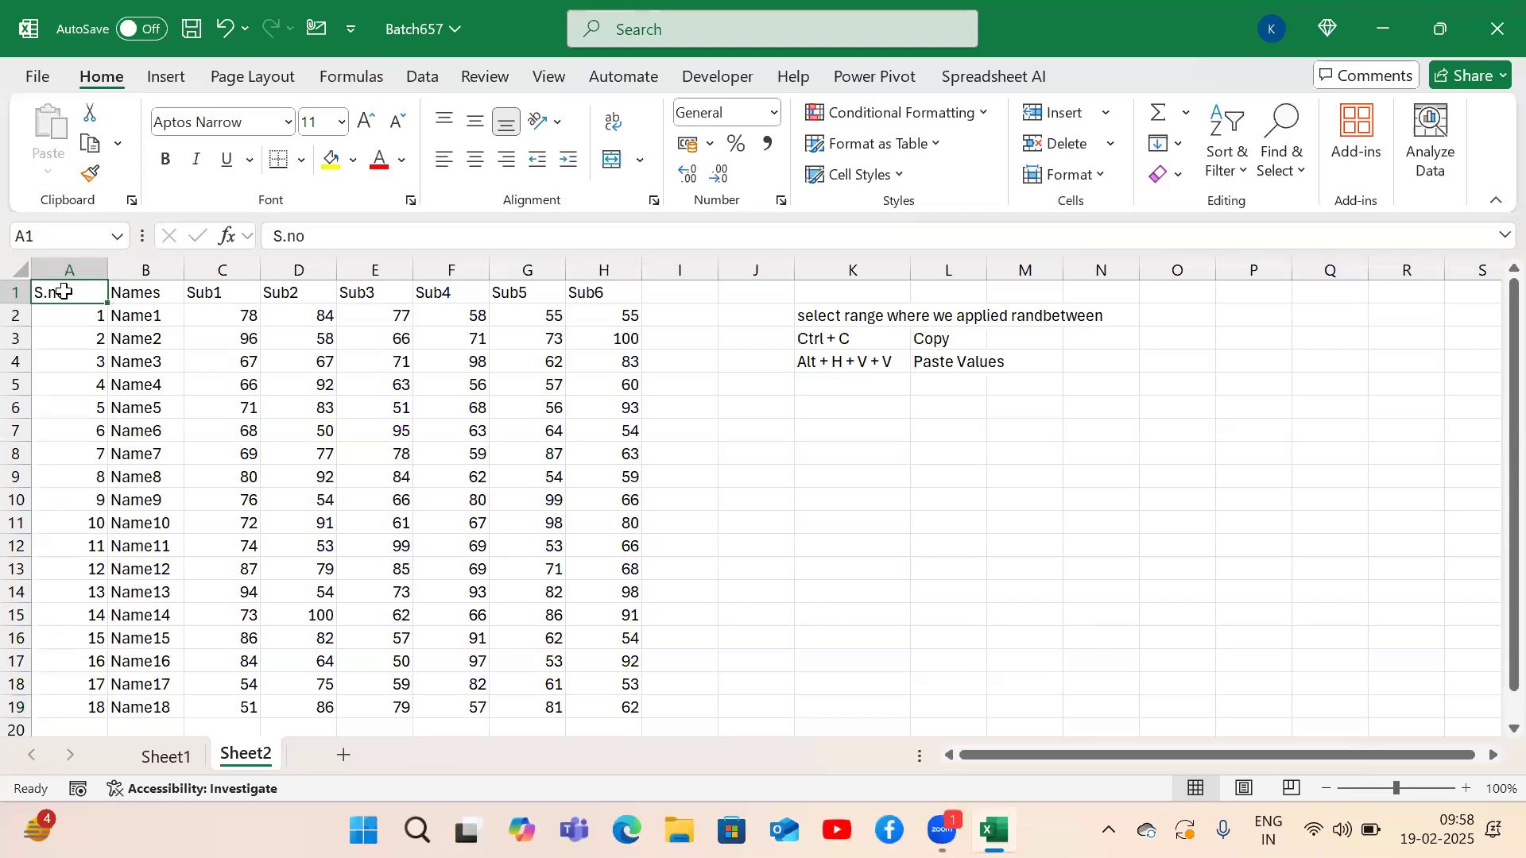
key(ctrl+shift+Down)
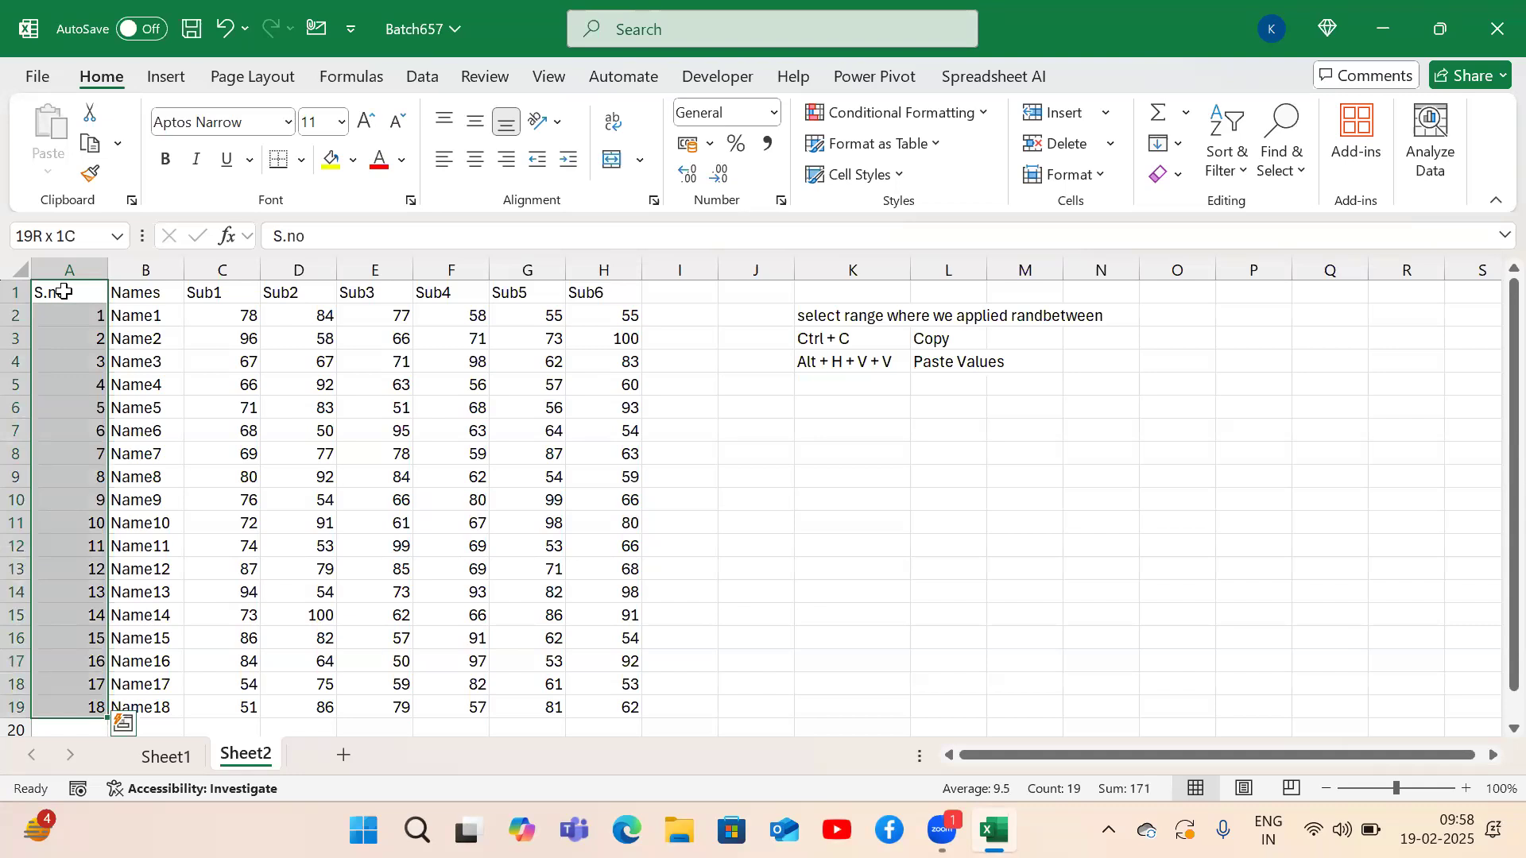
key(ctrl+shift+Right)
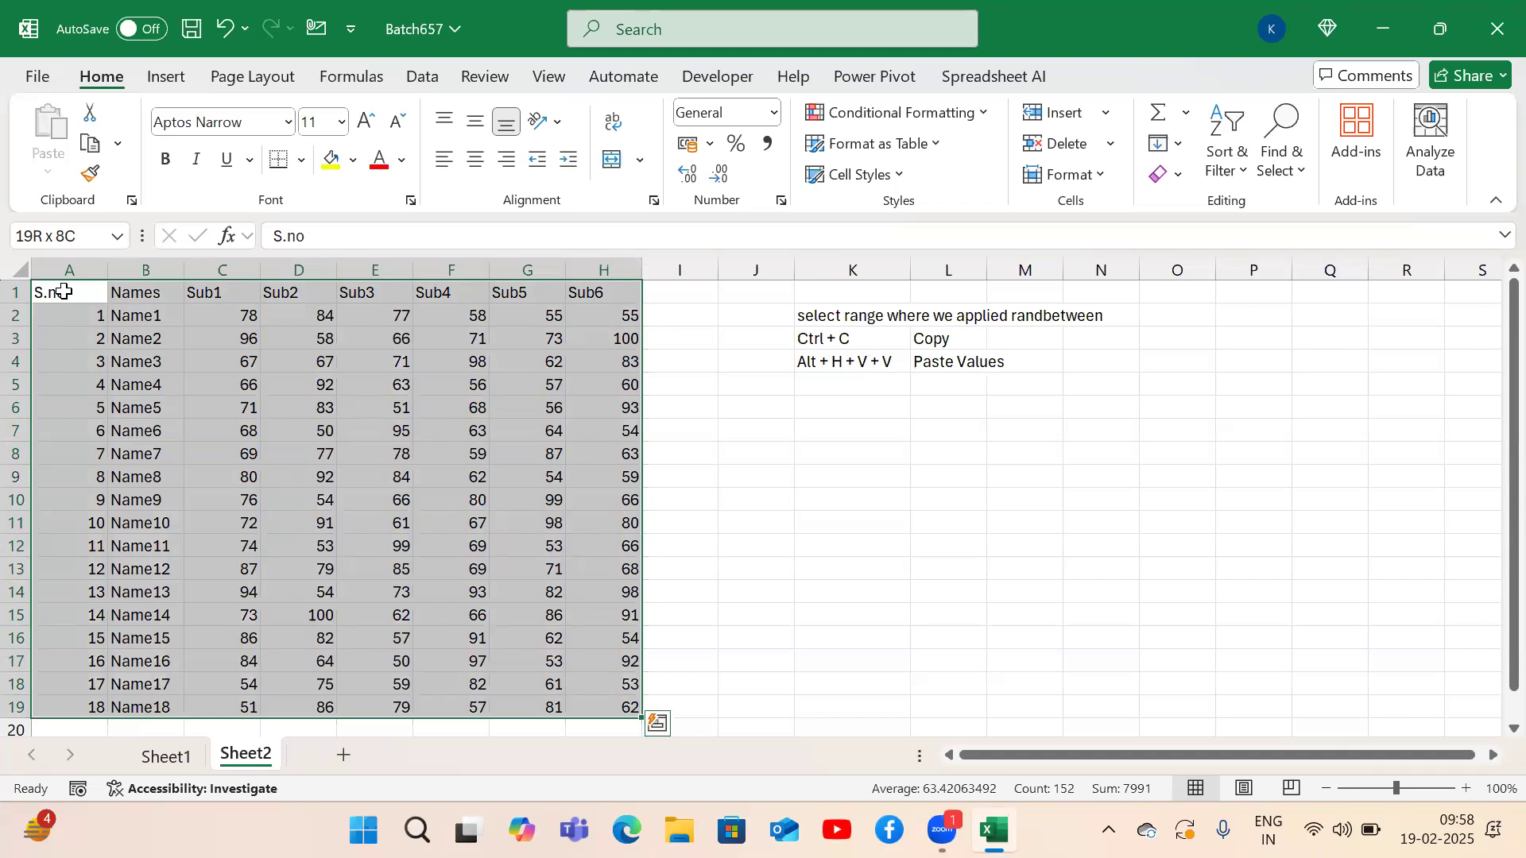
click(64, 291)
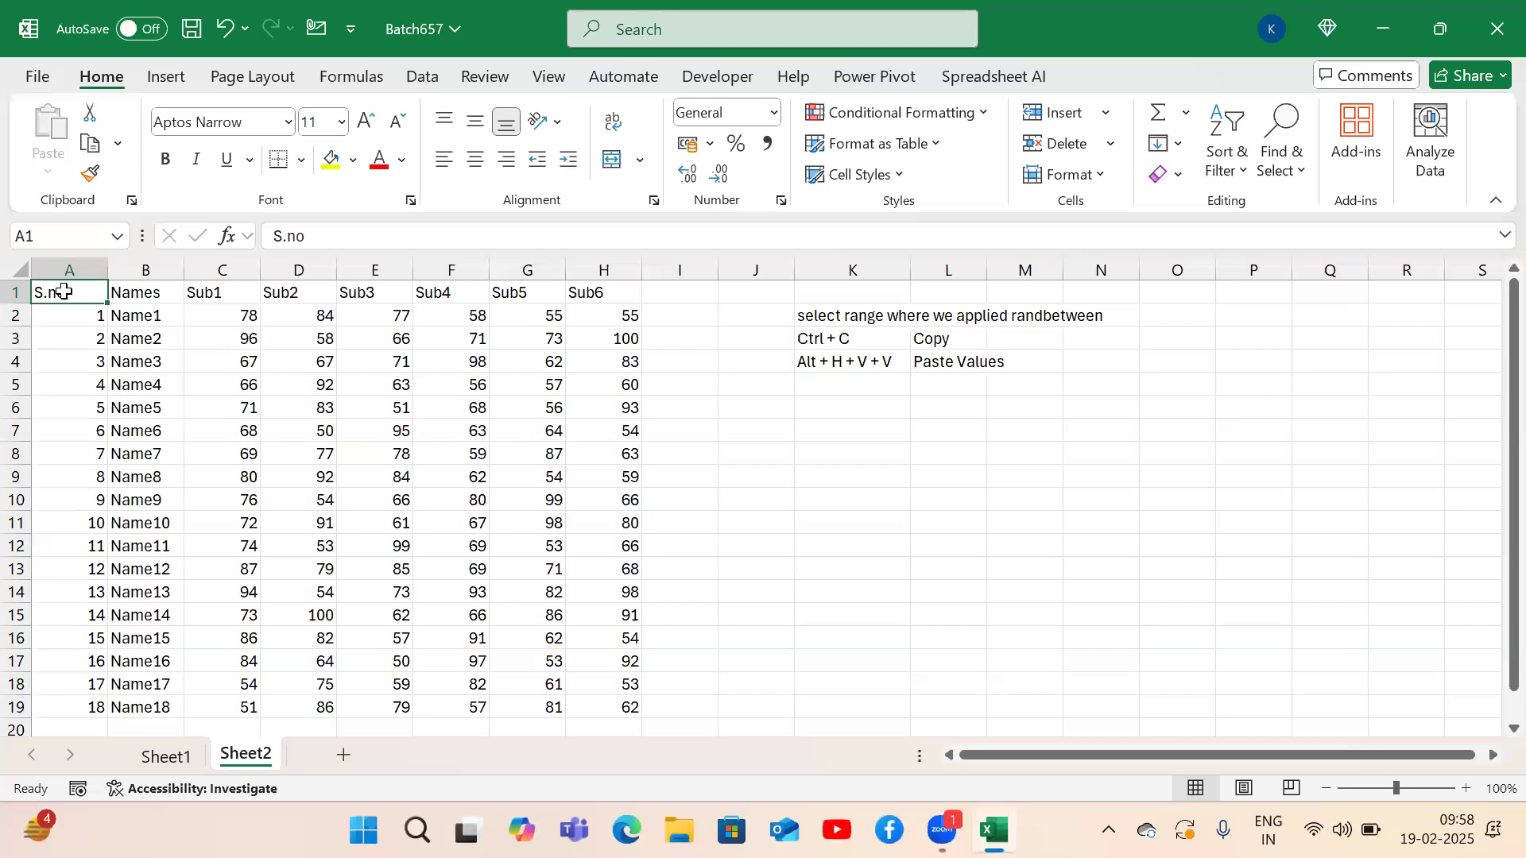
key(ctrl+shift+Right)
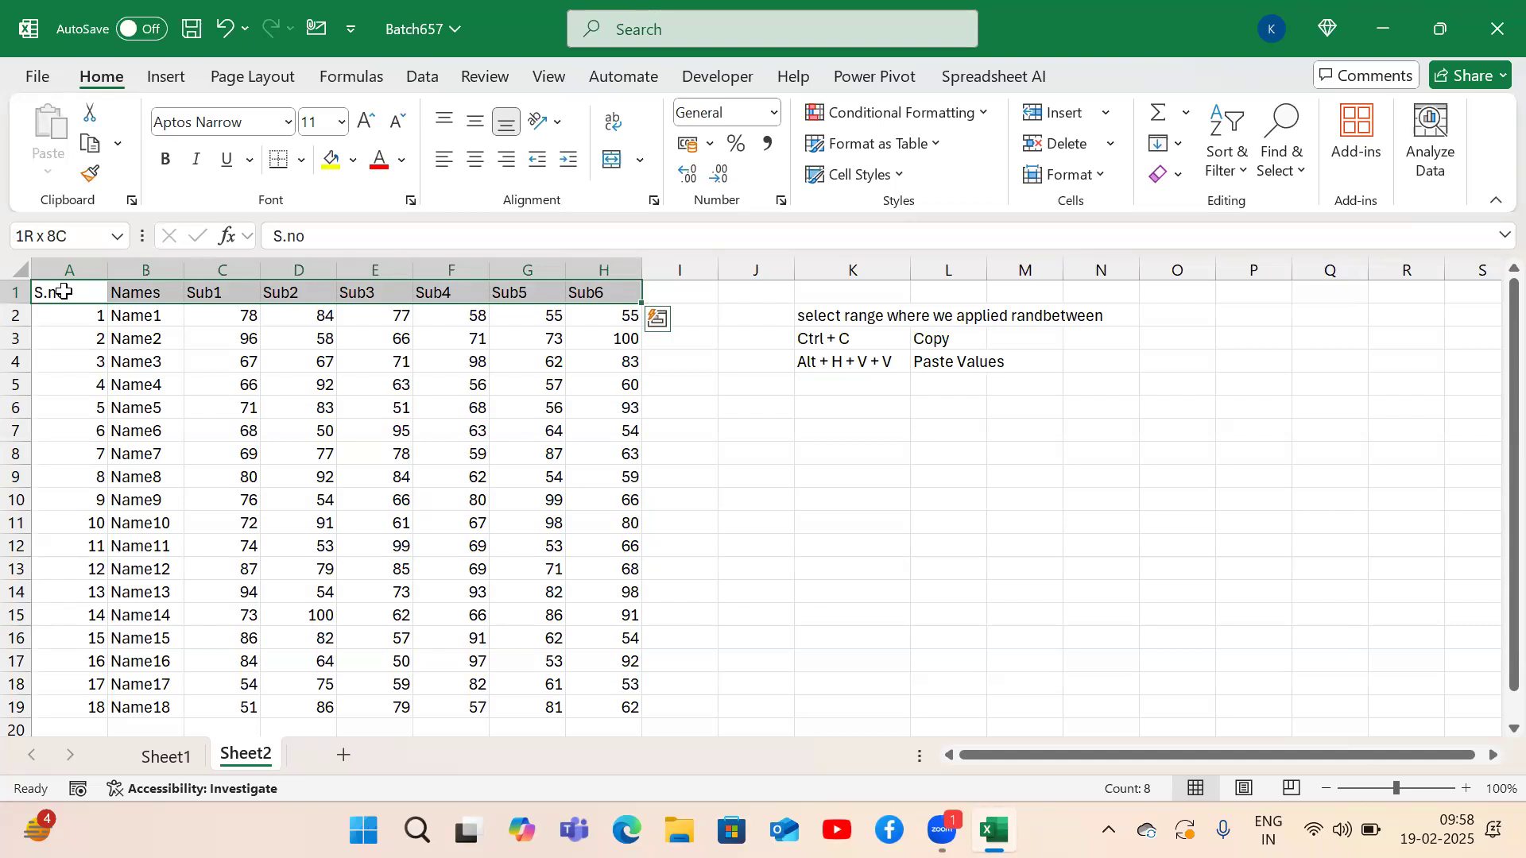
Make the header row S.no–Sub6 bold via the Alt, H Home commands.
key(alt)
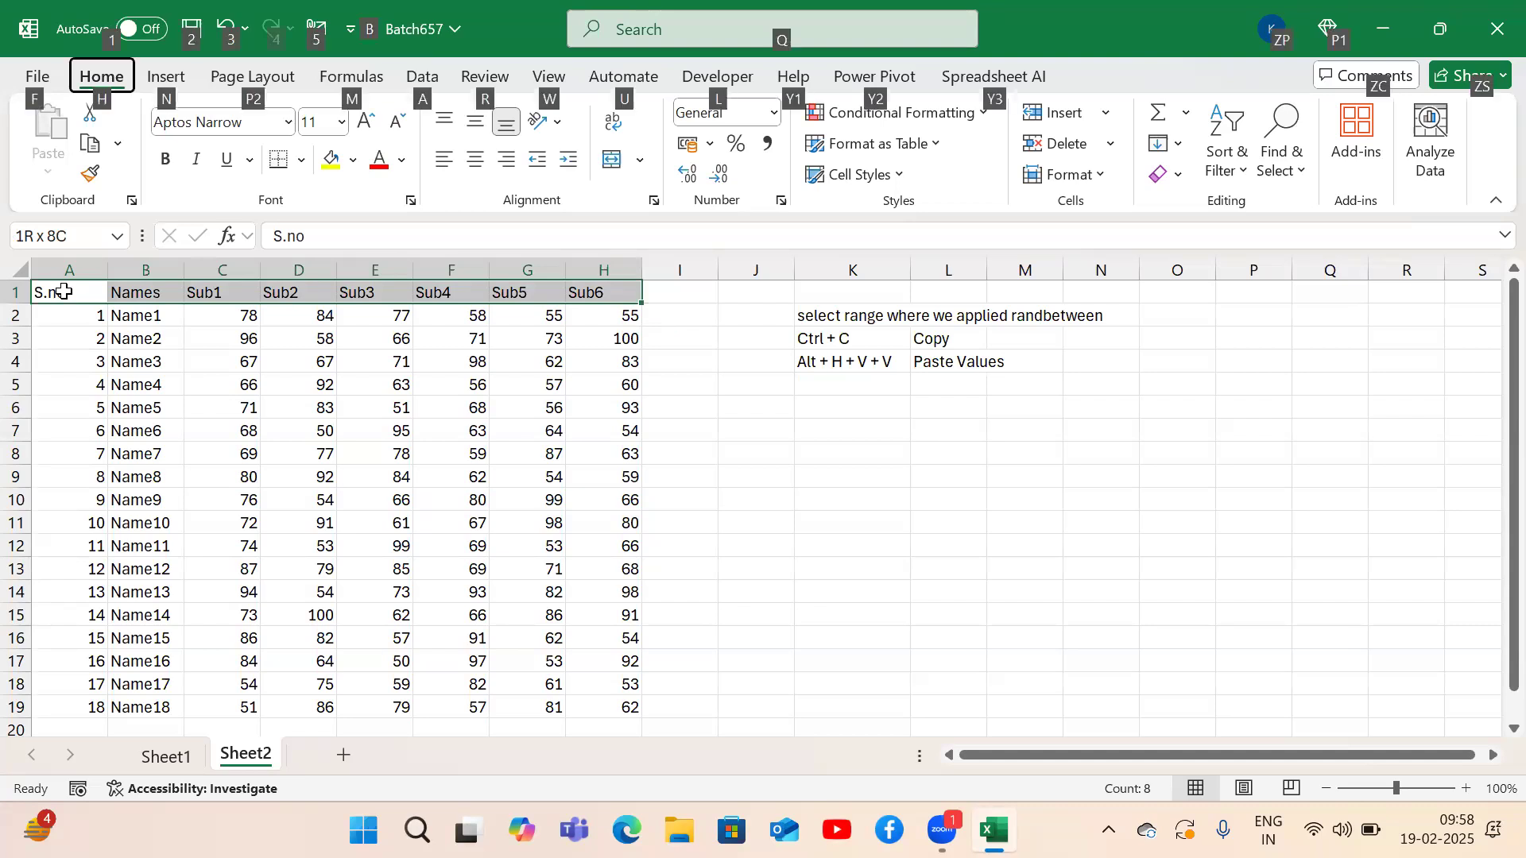
key(h)
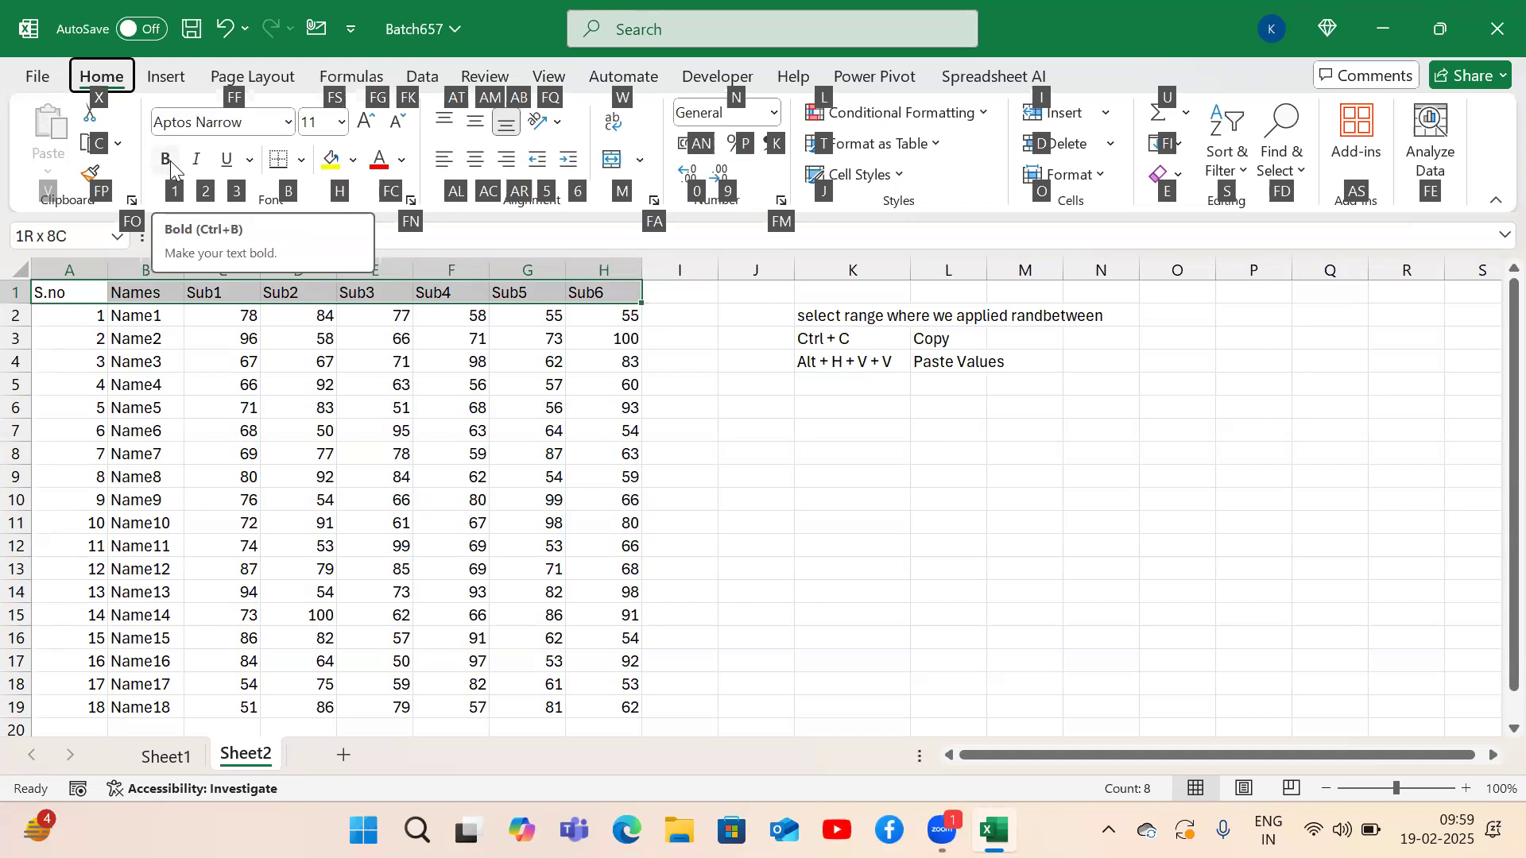
click(167, 162)
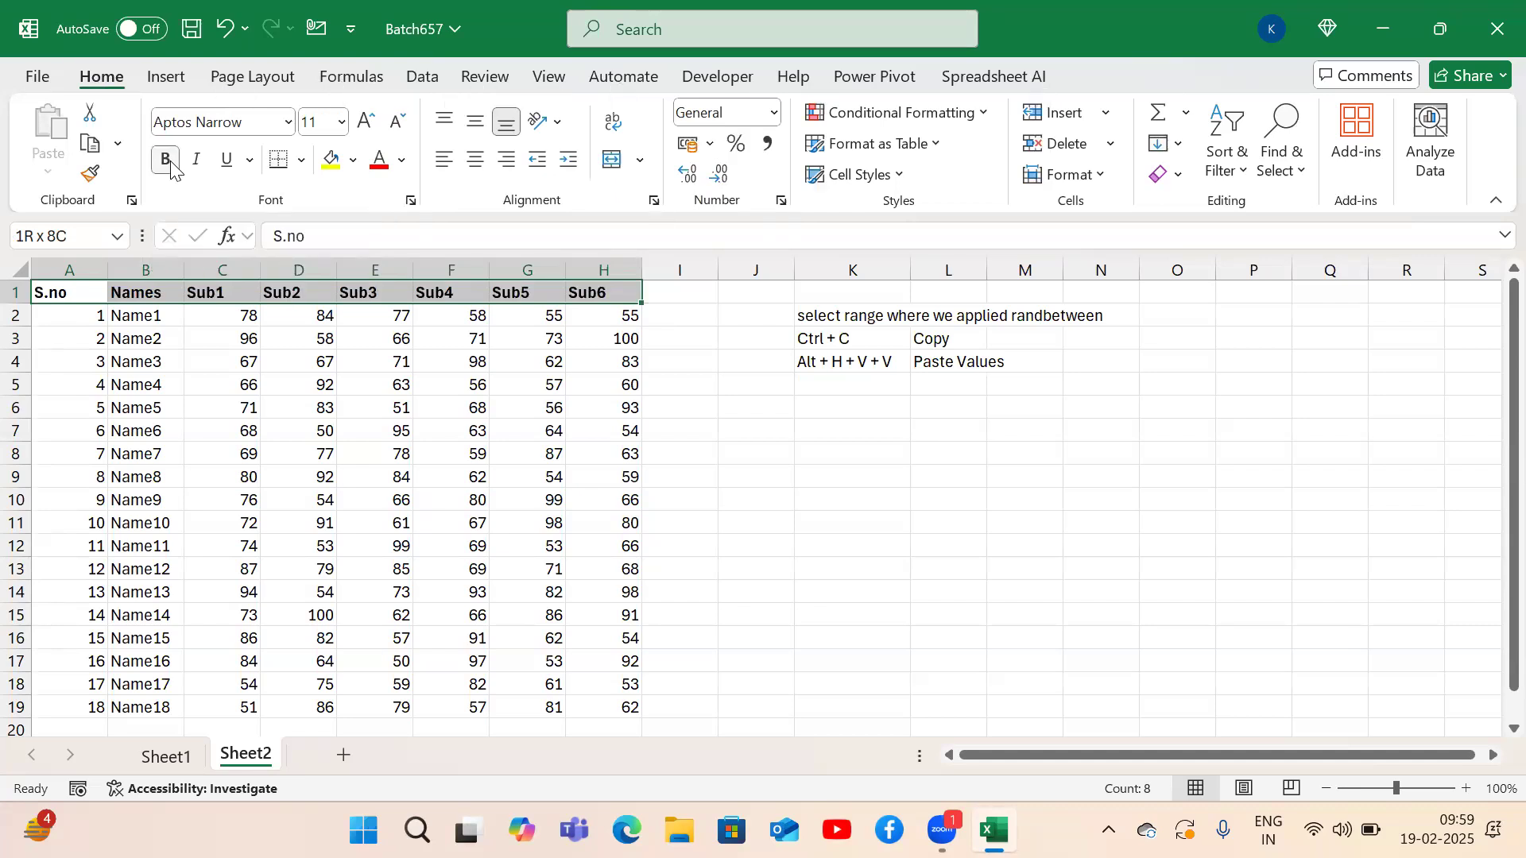
Enter the note heading 'Alt + H' in O1, with '1' and 'Bold' in row 2.
click(1159, 295)
text(Alt + H)
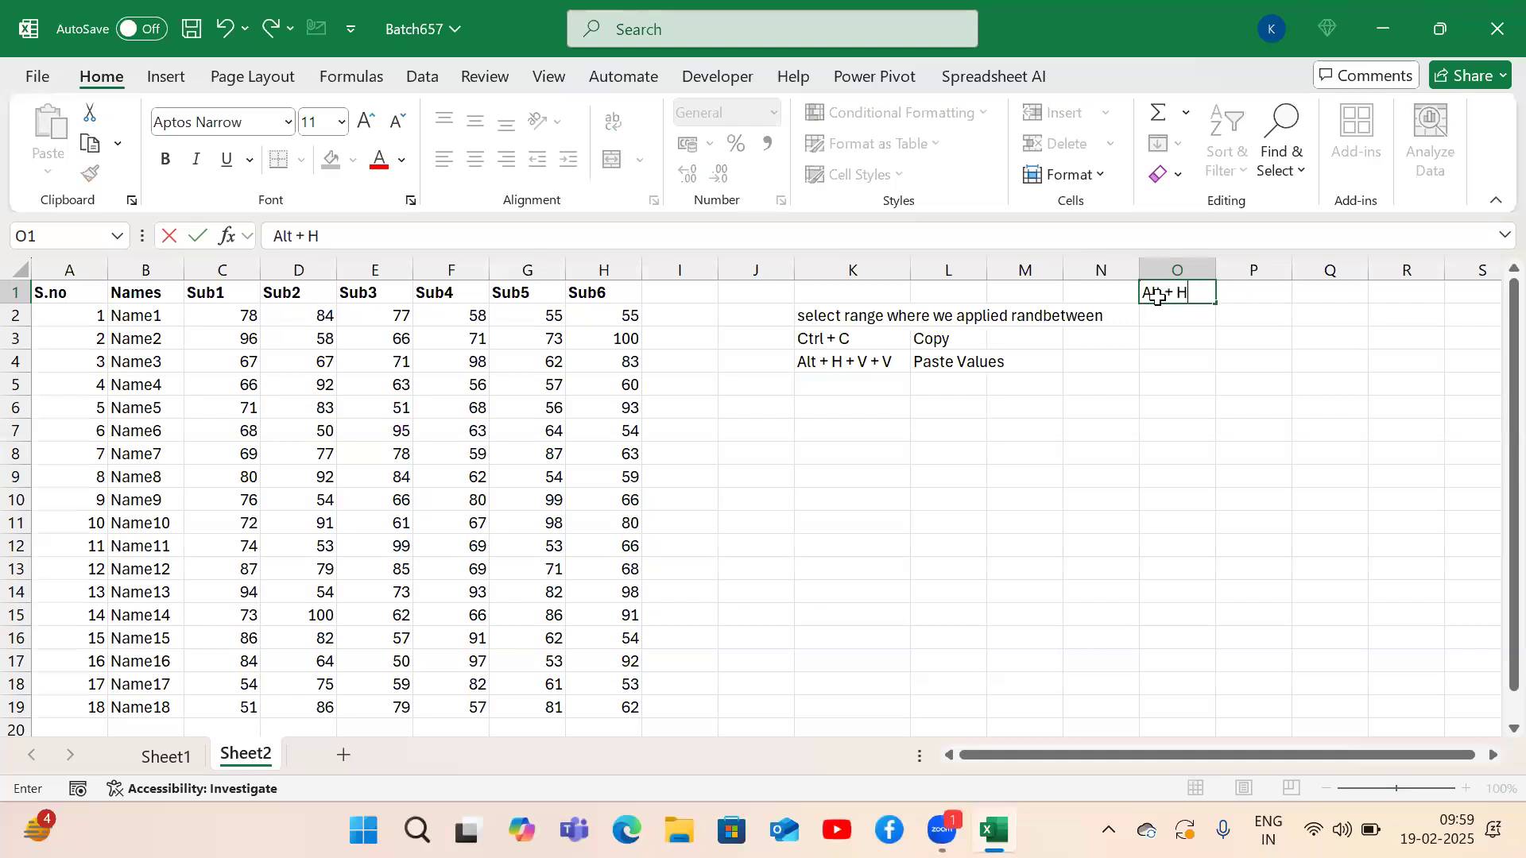
key(Return)
text(1)
key(Tab)
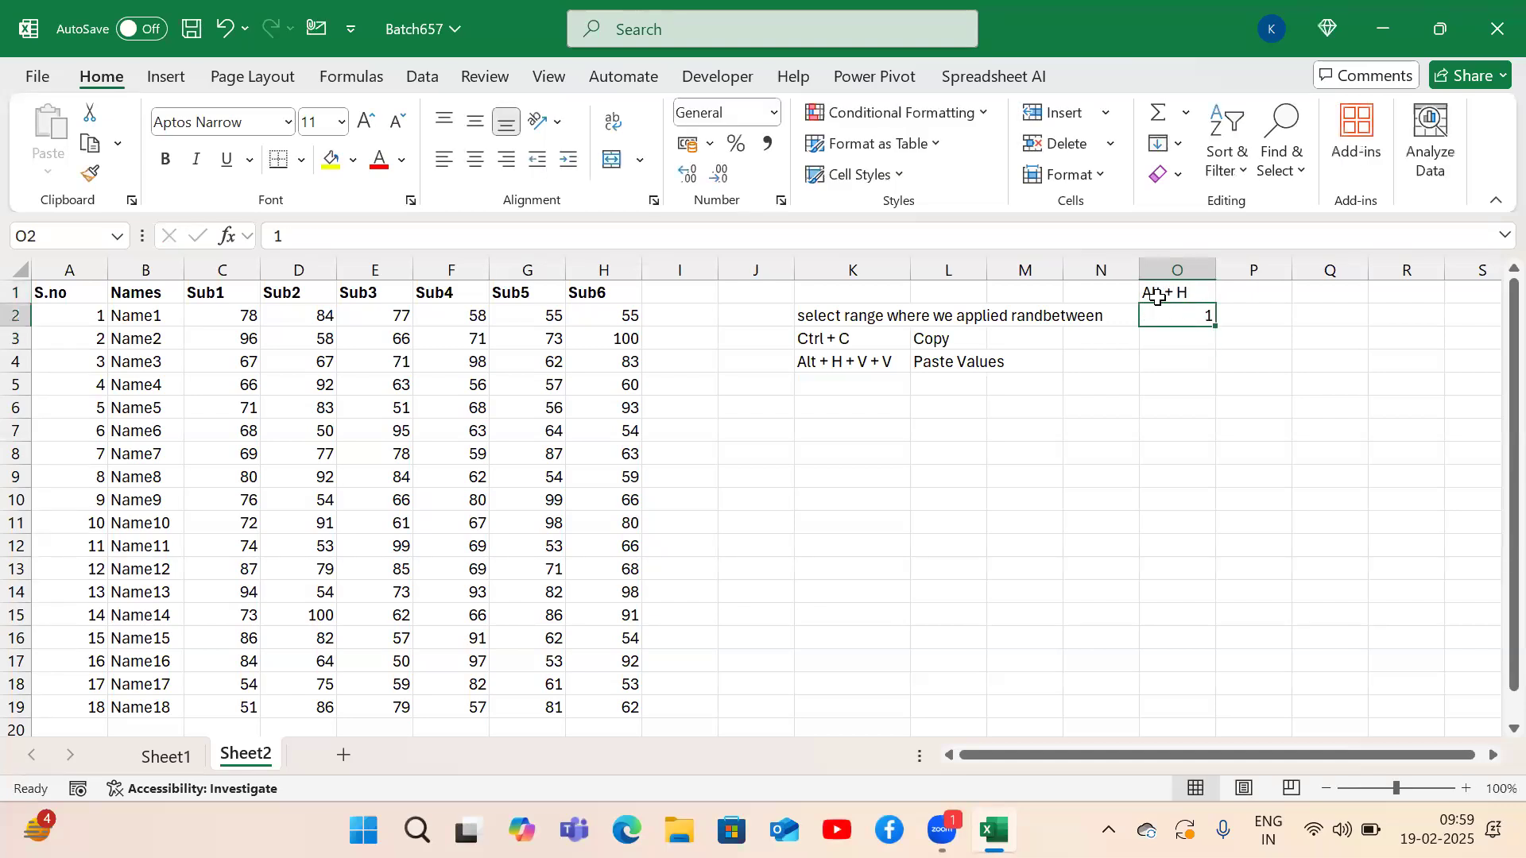
text(Bold)
key(Return)
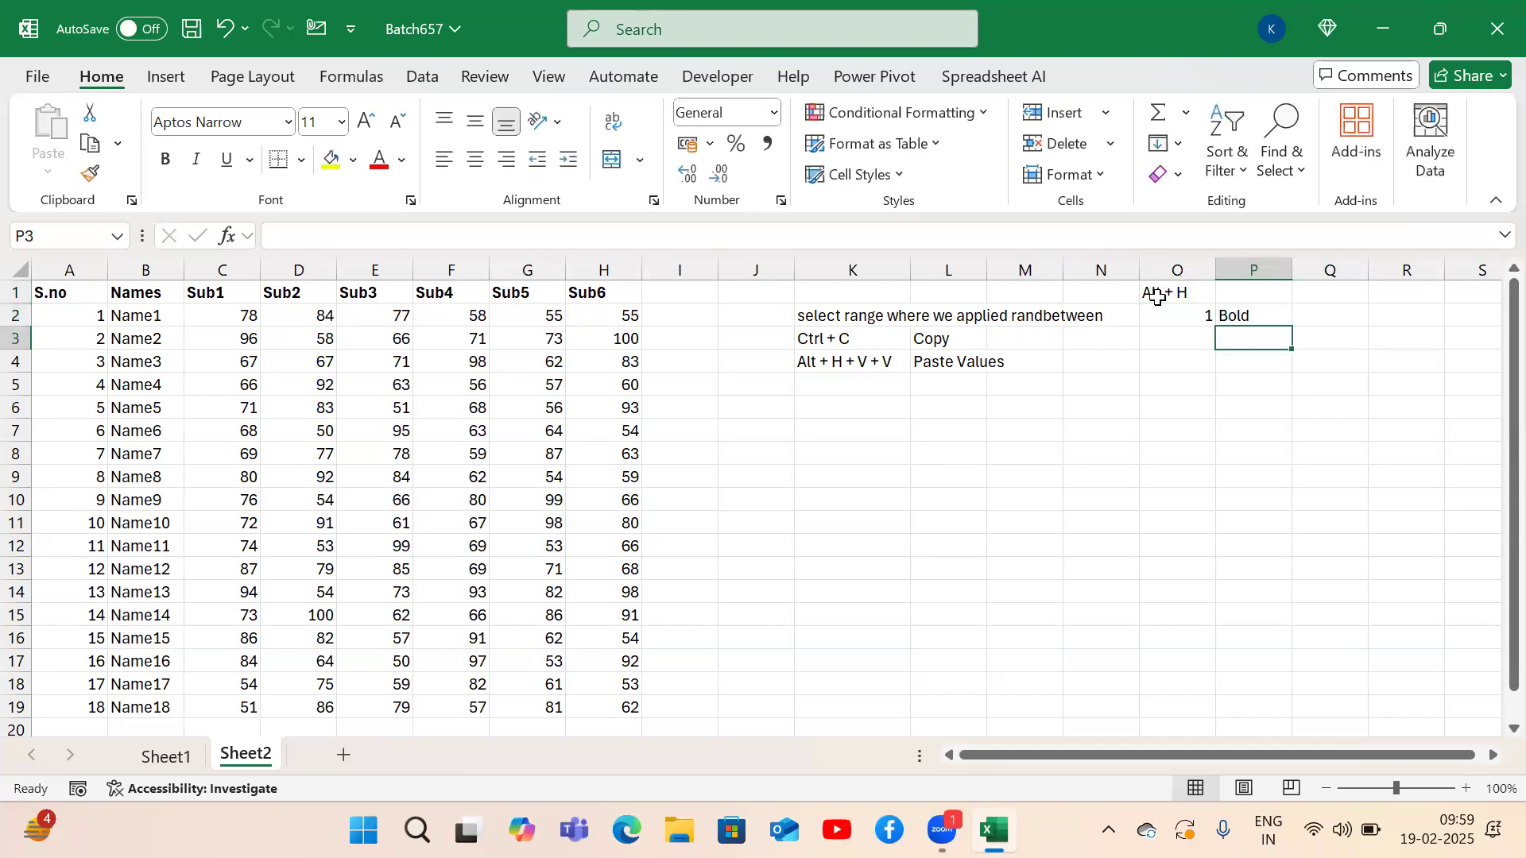
Reselect header row A1:H1 and start another Alt-key formatting command.
click(1158, 296)
key(Left)
key(Left)
key(Left)
key(Left)
key(ctrl+Left)
key(ctrl+Left)
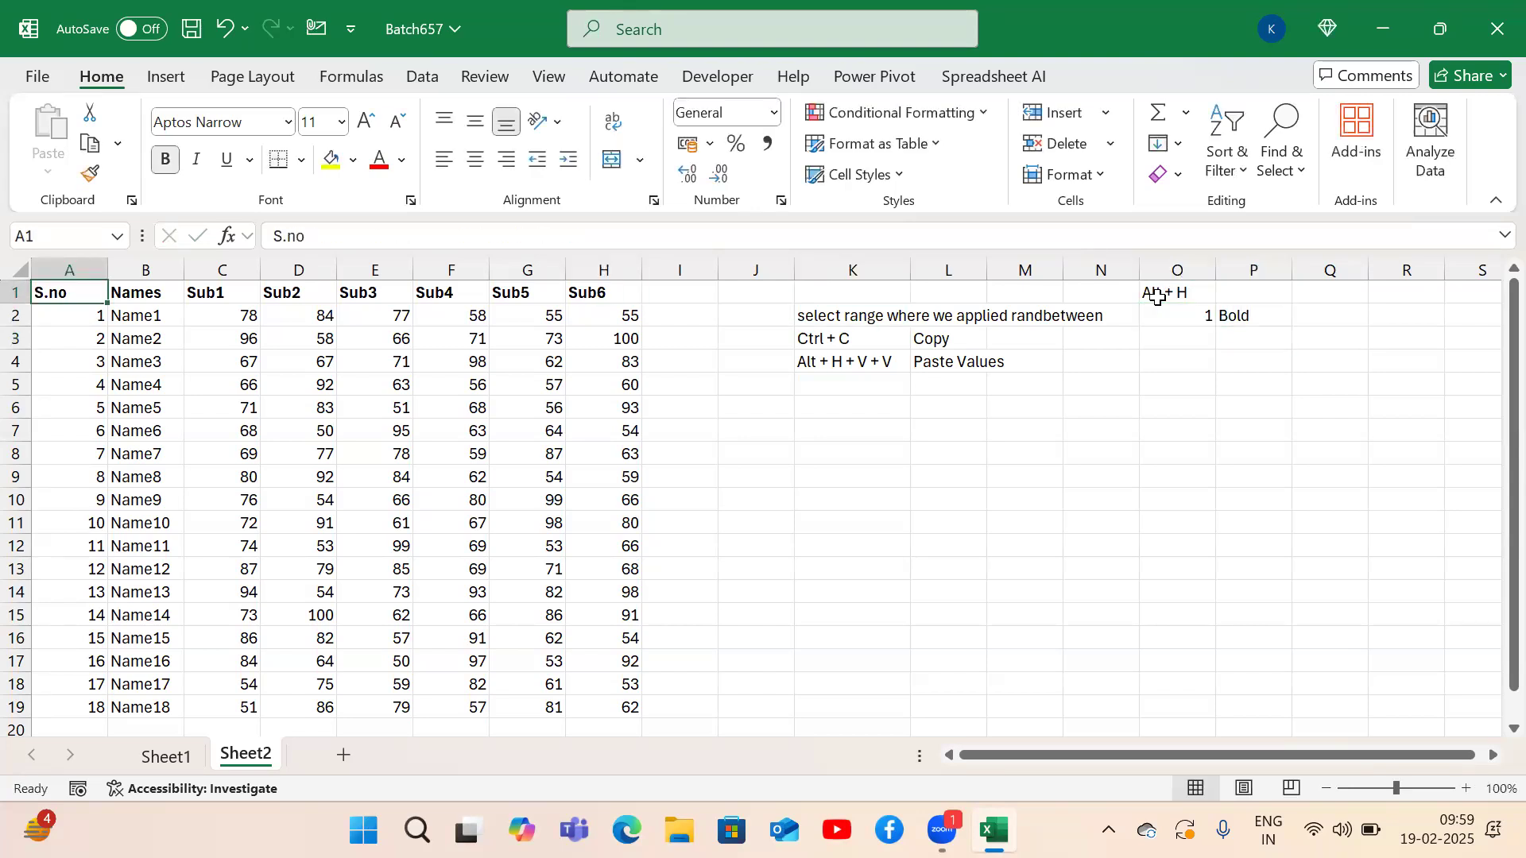
key(ctrl+shift+Right)
key(alt)
Make the header row italic and add the note '2 Italic' starting in O3.
key(h)
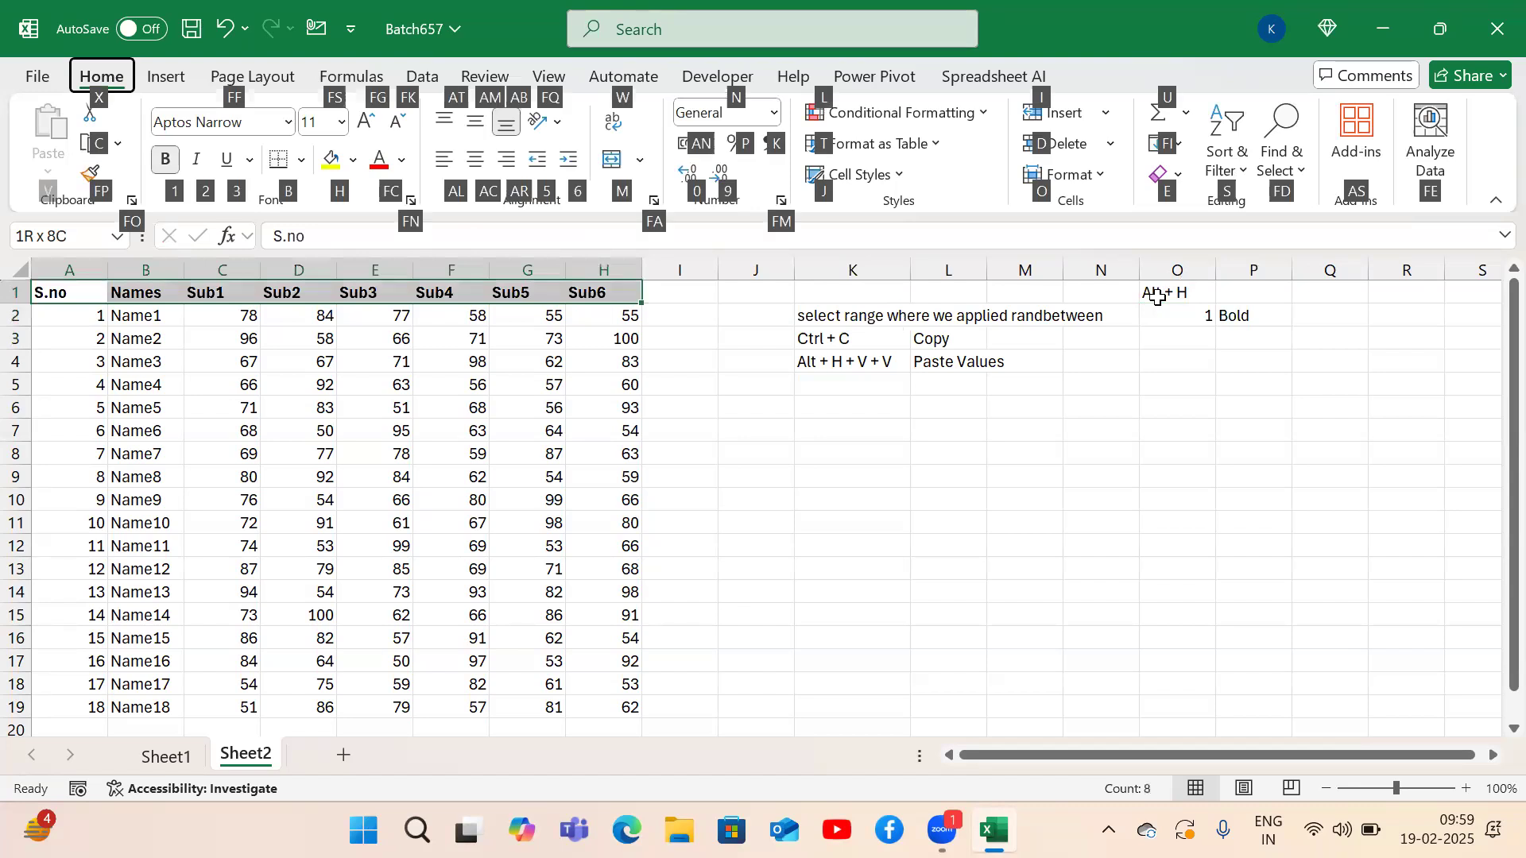
key(2)
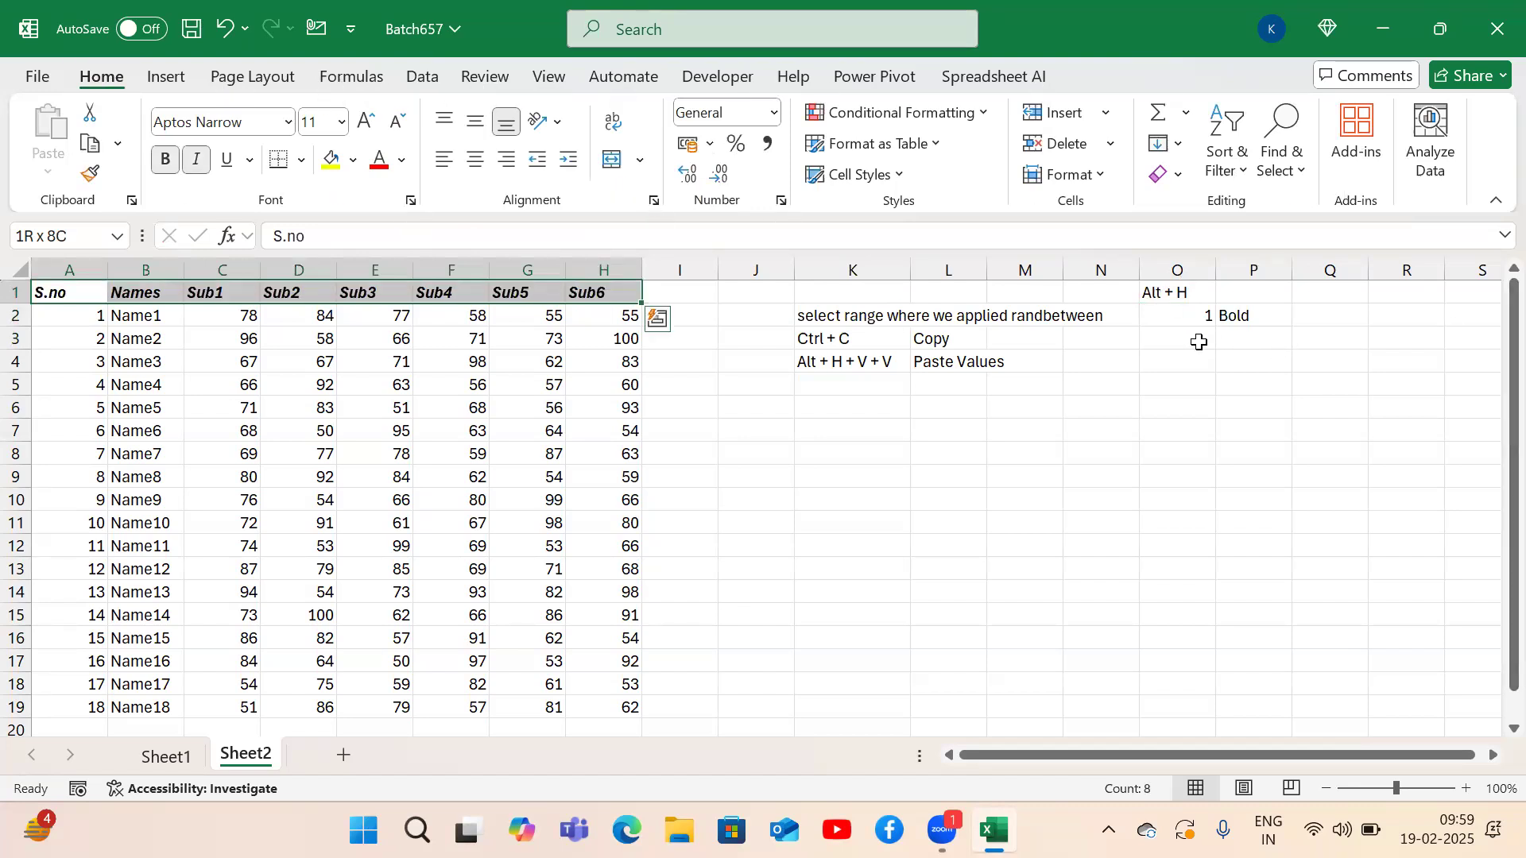
click(1200, 342)
text(2)
key(Tab)
text(Italic)
key(Return)
Reselect header row A1:H1 and apply a single underline with Alt+H,3,U.
key(Up)
key(Up)
key(Up)
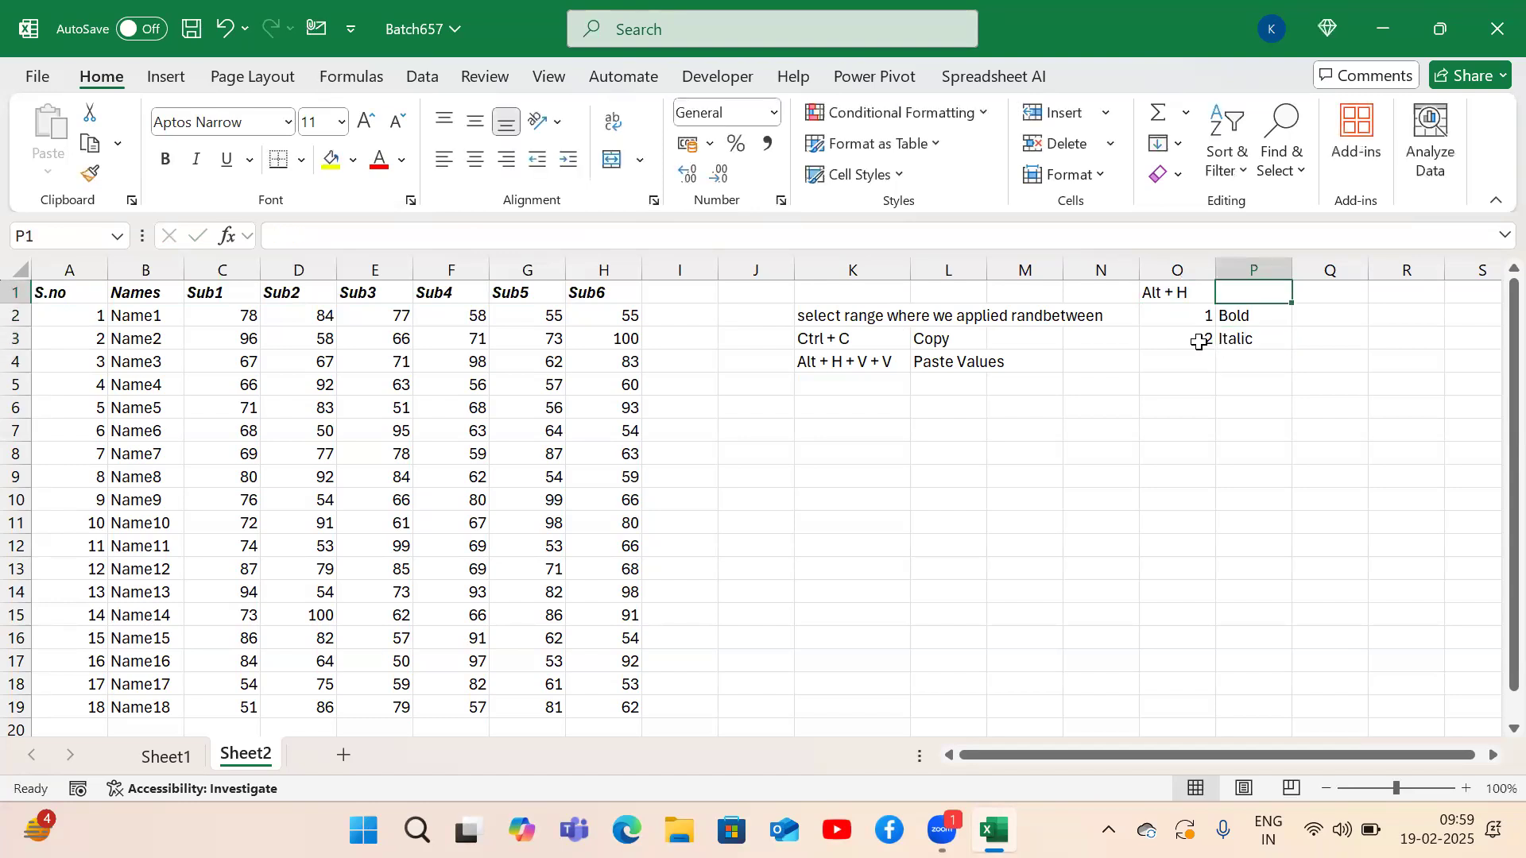
key(ctrl+Left)
key(ctrl+Left)
key(ctrl+Left)
key(ctrl+shift+Right)
key(alt)
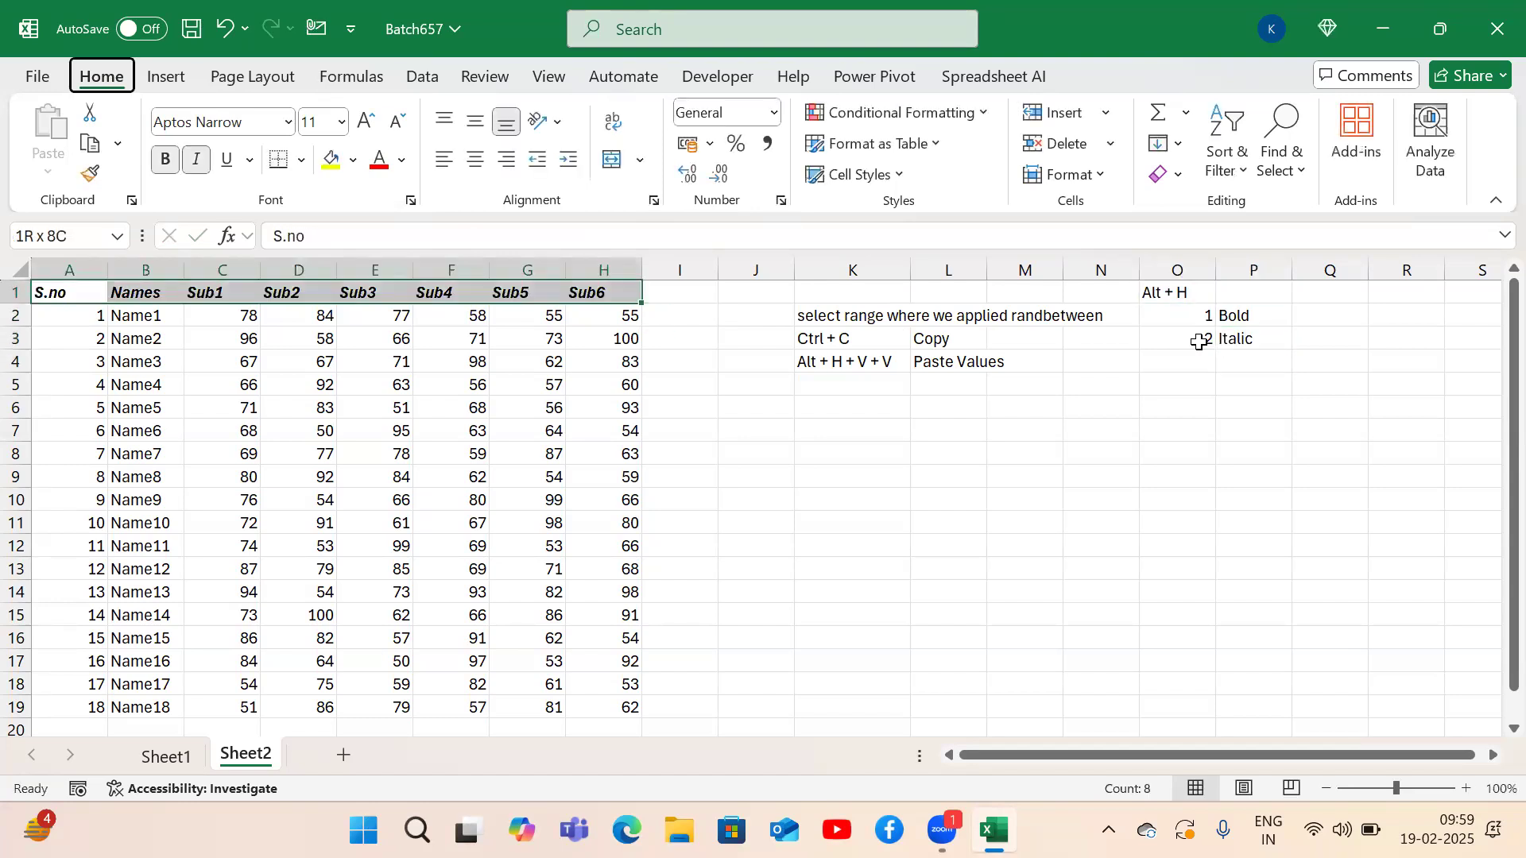
key(h)
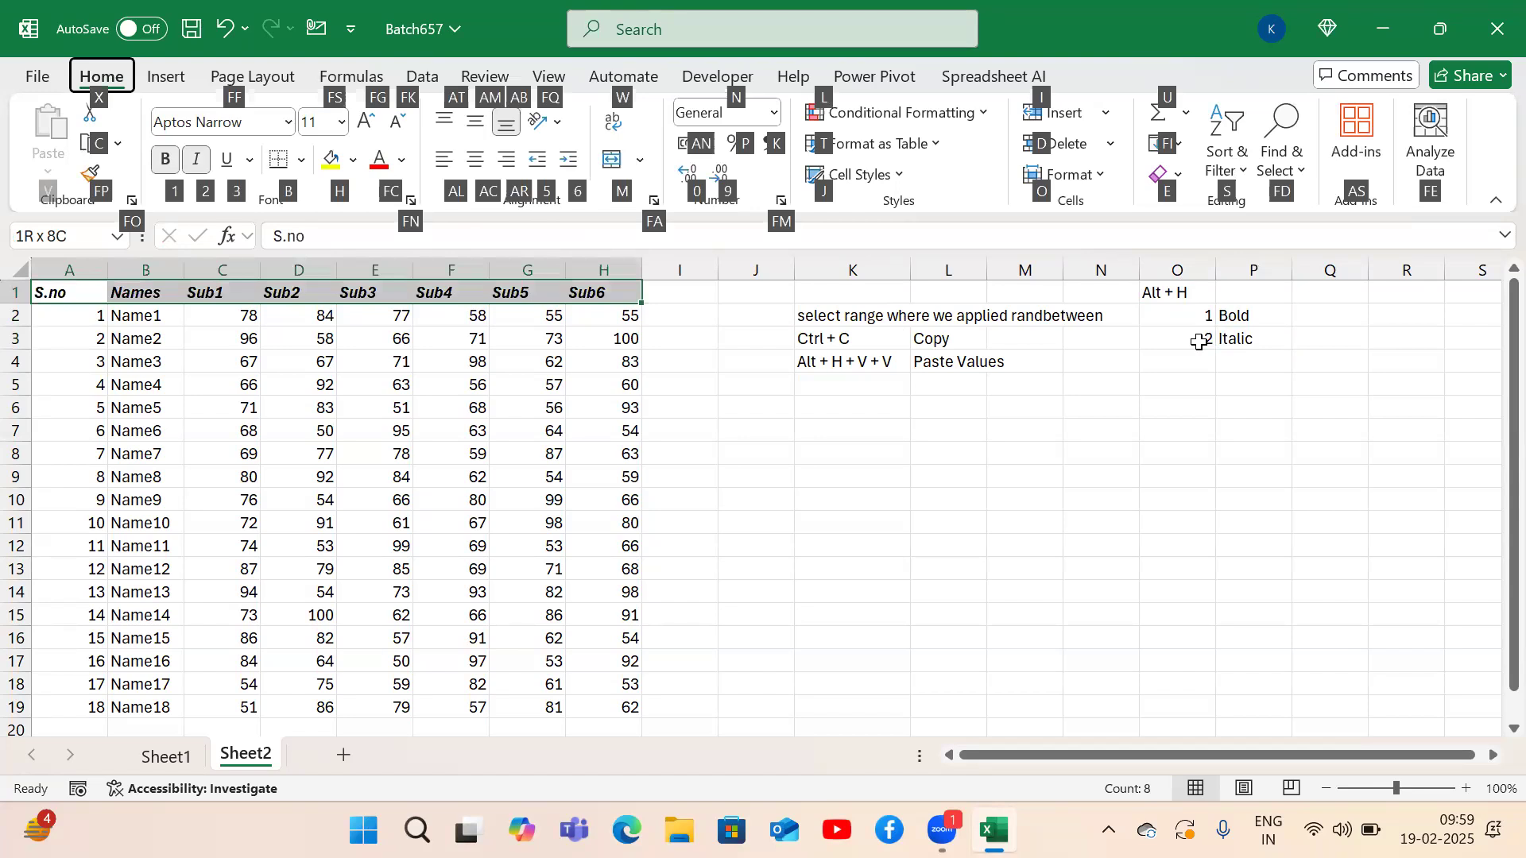
key(3)
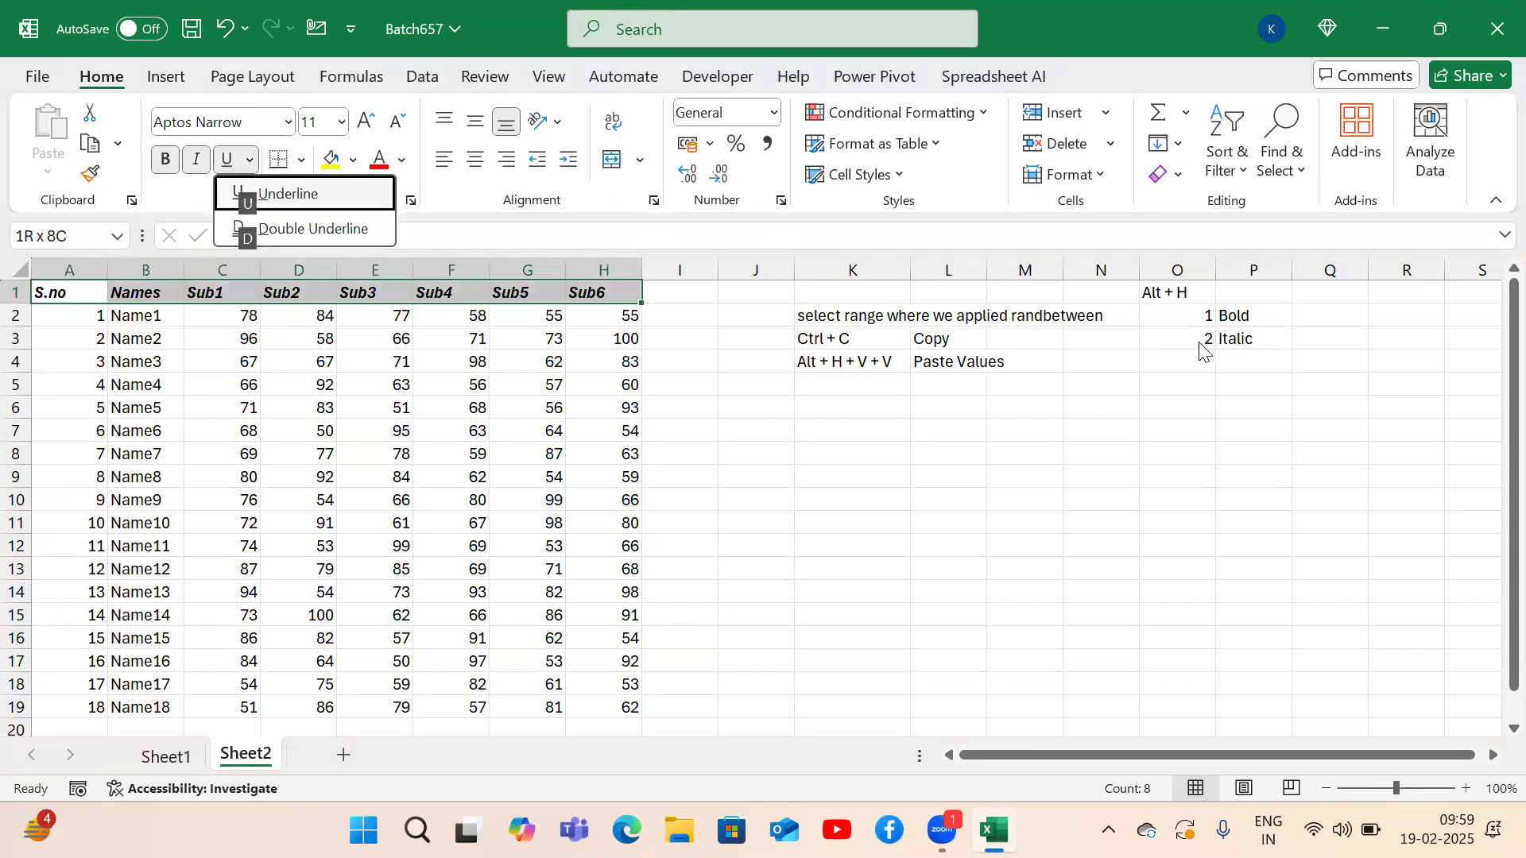
key(u)
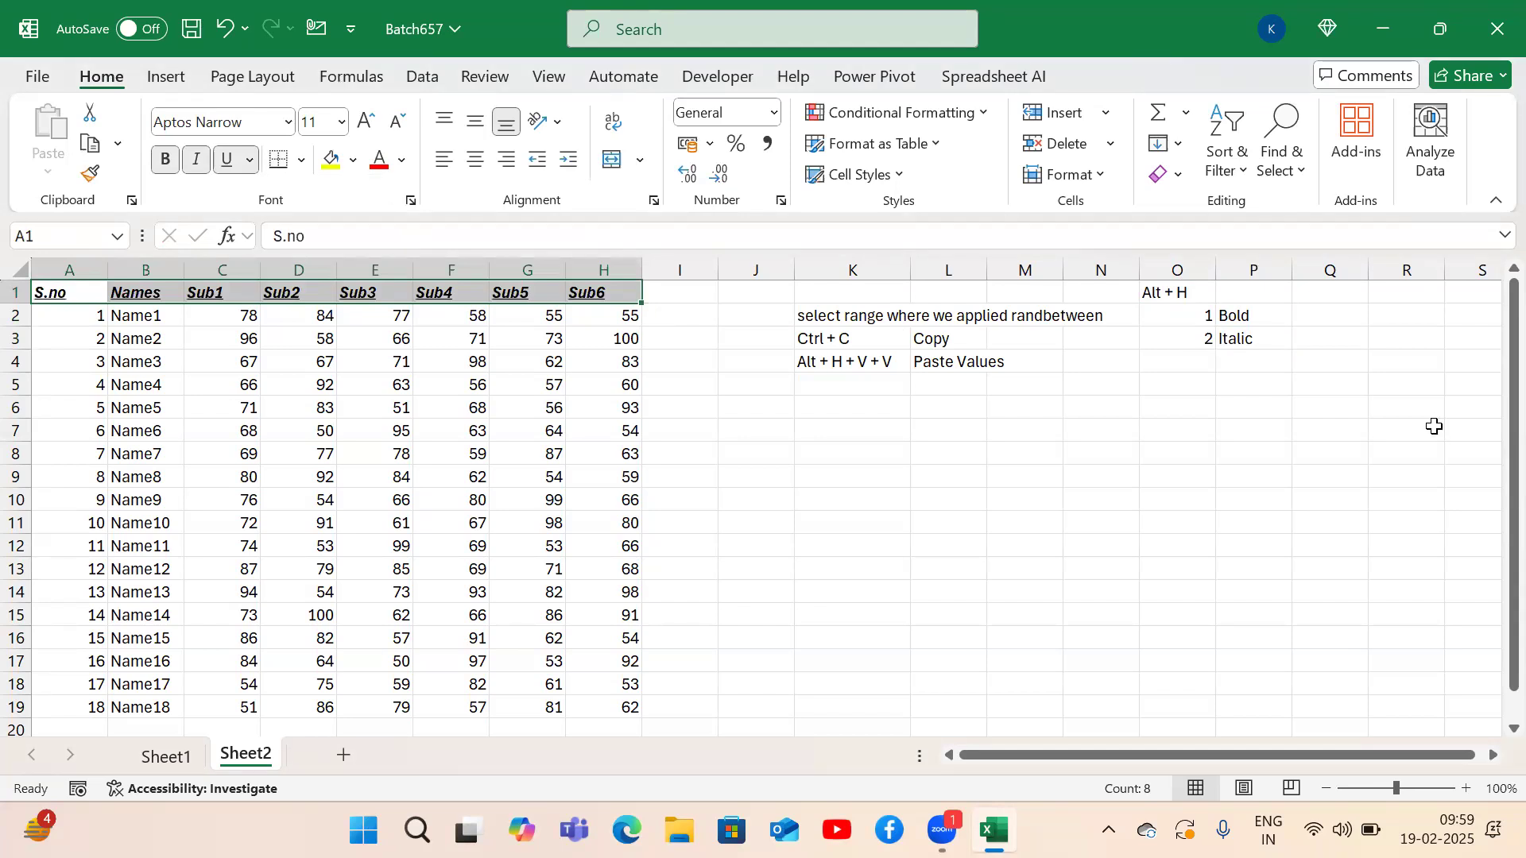
Add the row 4 note '3 Underline U single underline' starting in O4.
click(1208, 352)
text(3)
key(Tab)
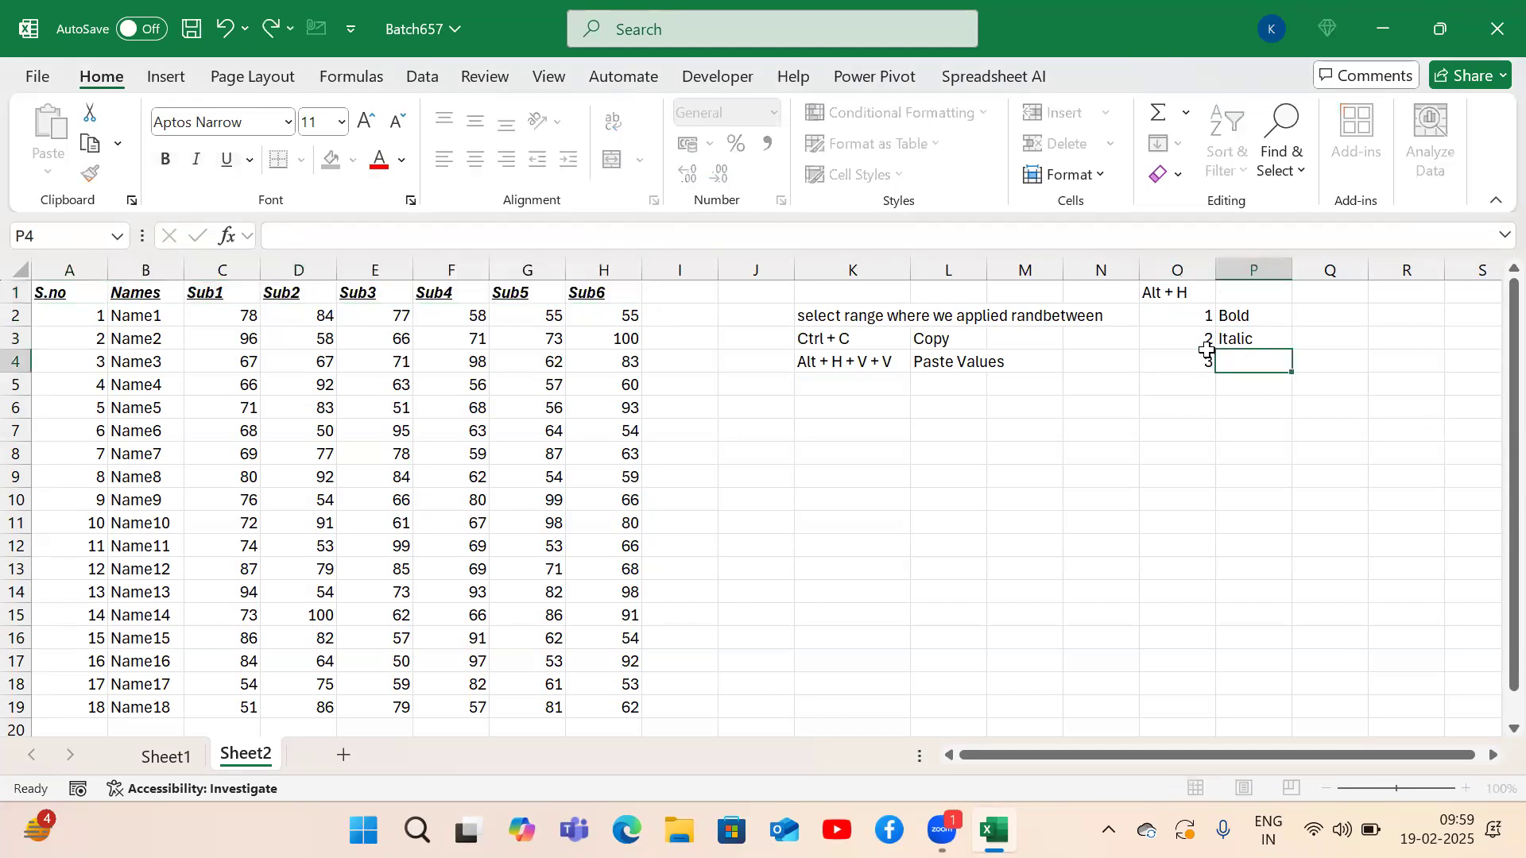
text(Underline)
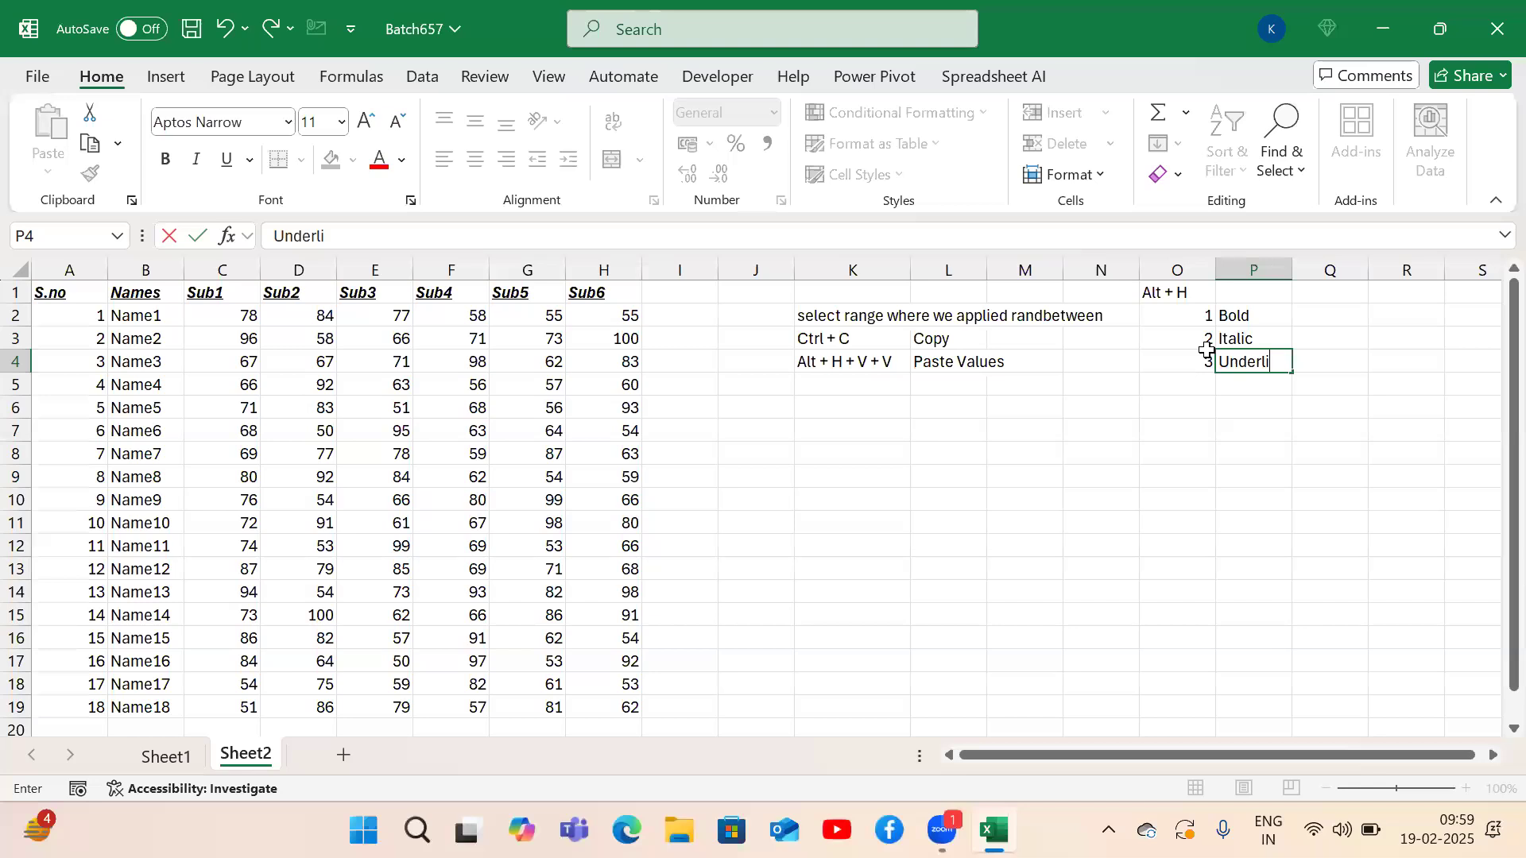
key(Return)
key(Up)
key(Right)
text(U)
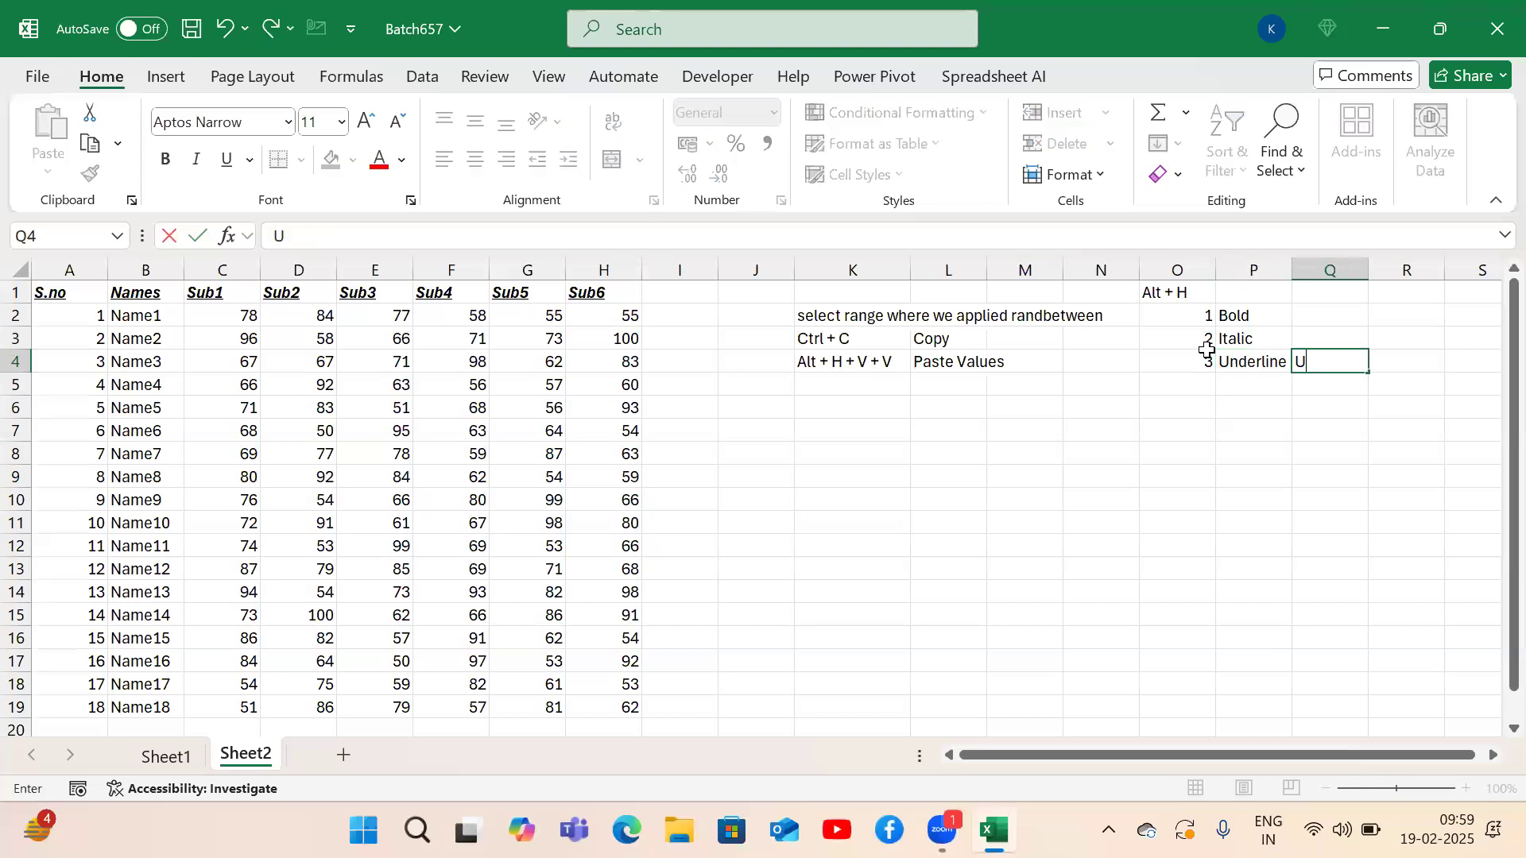
key(Tab)
text(single)
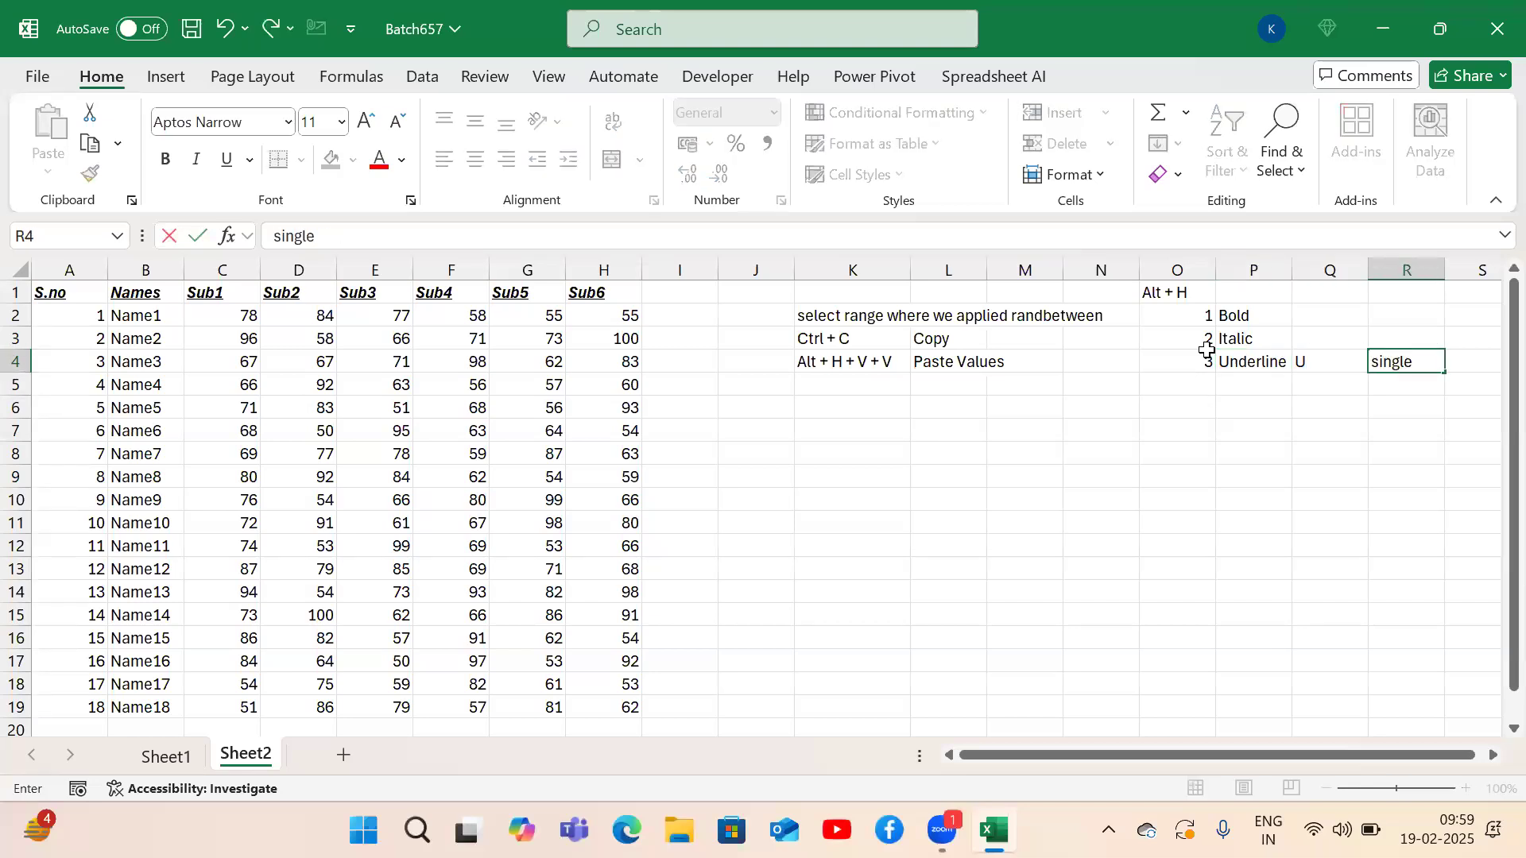
text( underline)
key(Return)
key(Up)
key(ctrl+Left)
key(ctrl+Left)
key(ctrl+Left)
key(ctrl+Left)
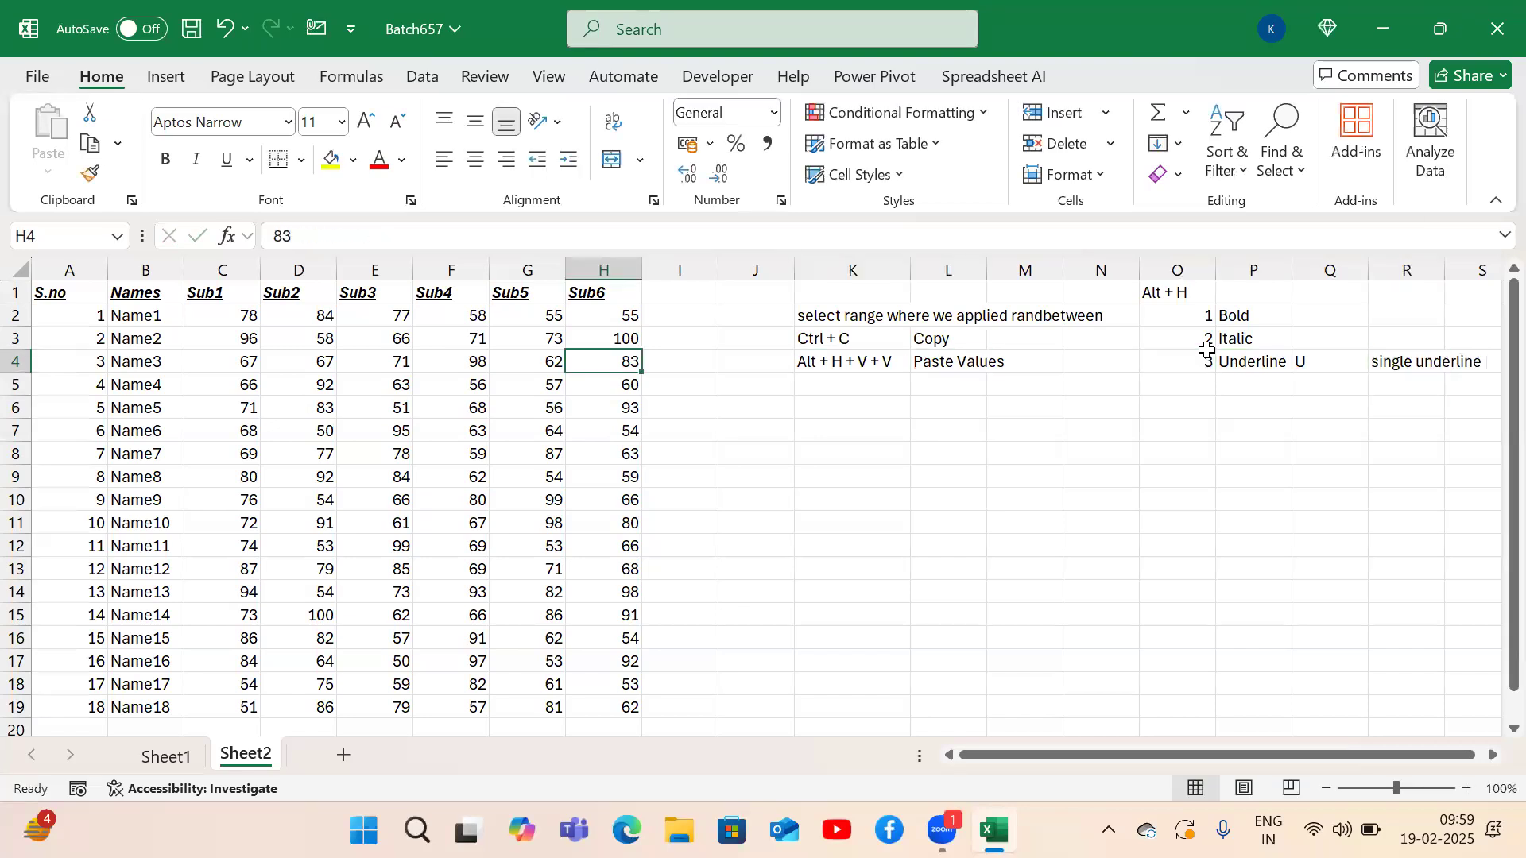
key(ctrl+Up)
Change header row A1:H1 to a double underline with Alt+H,3,D.
key(ctrl+Left)
key(ctrl+shift+Right)
key(alt)
key(h)
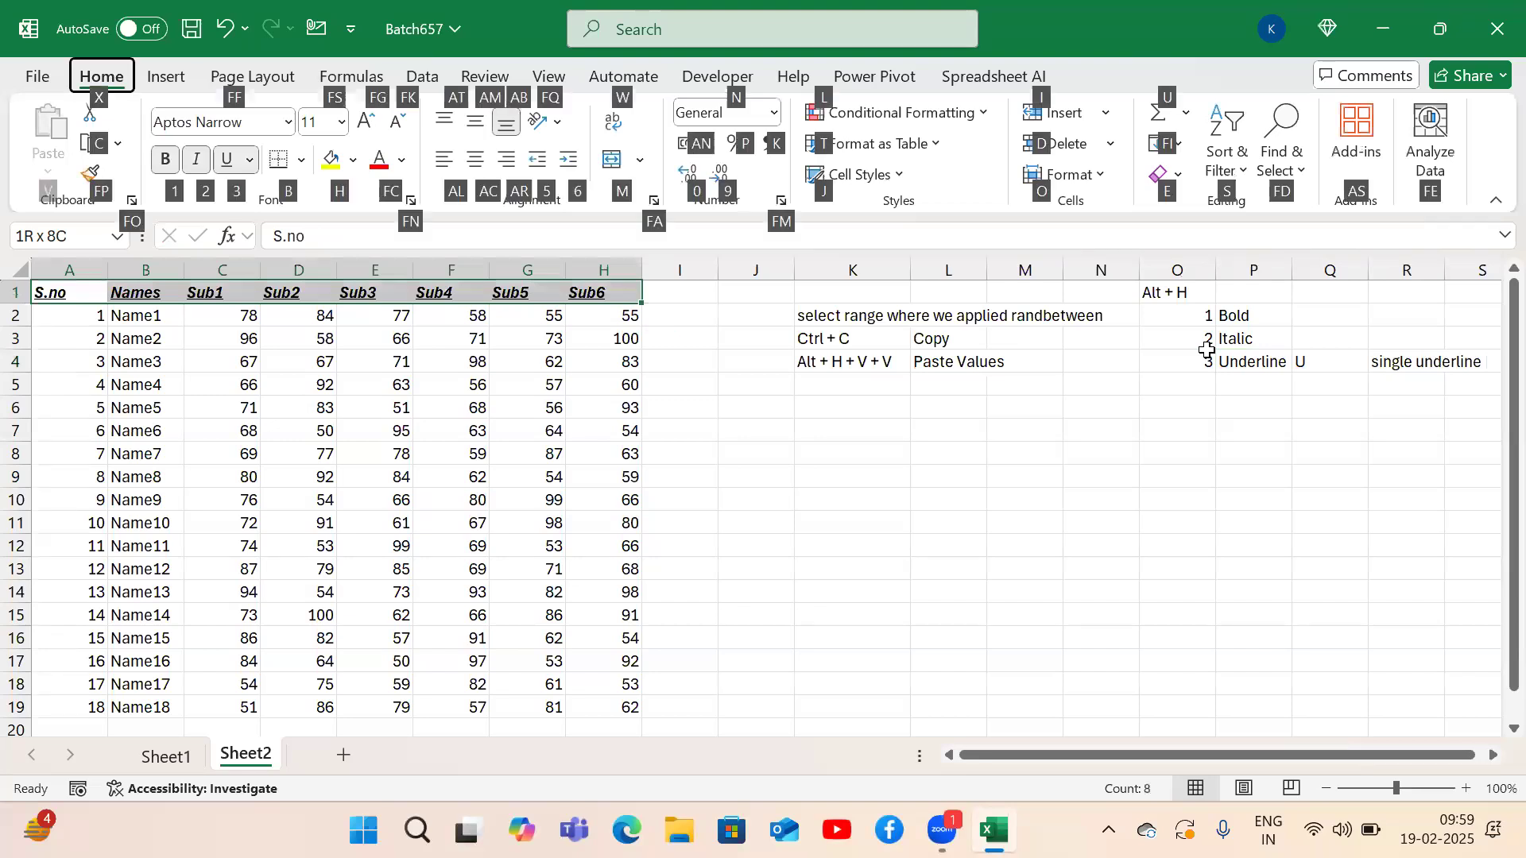
key(3)
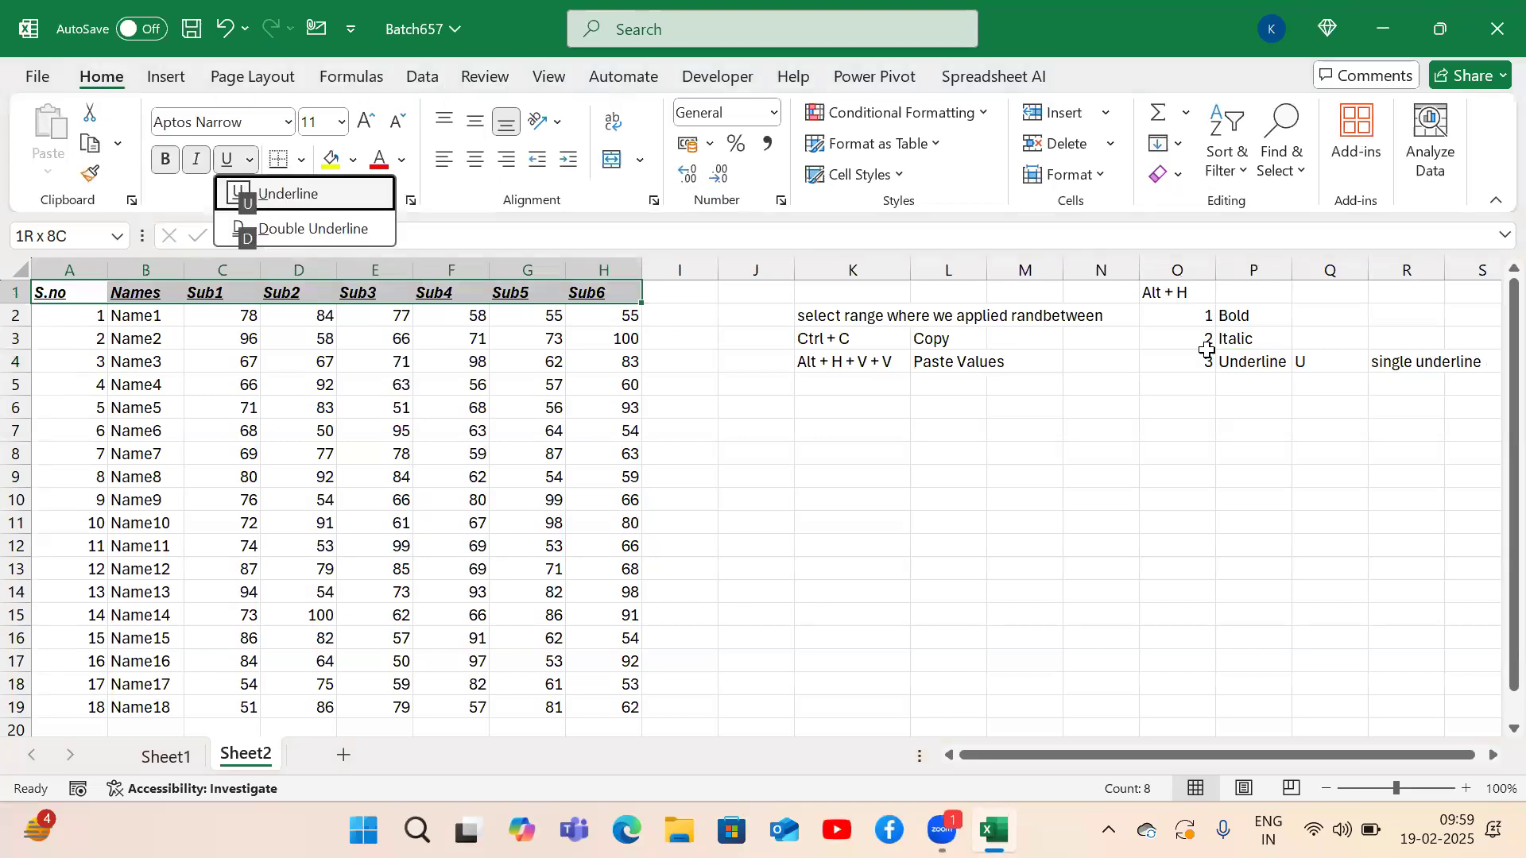
key(d)
key(Down)
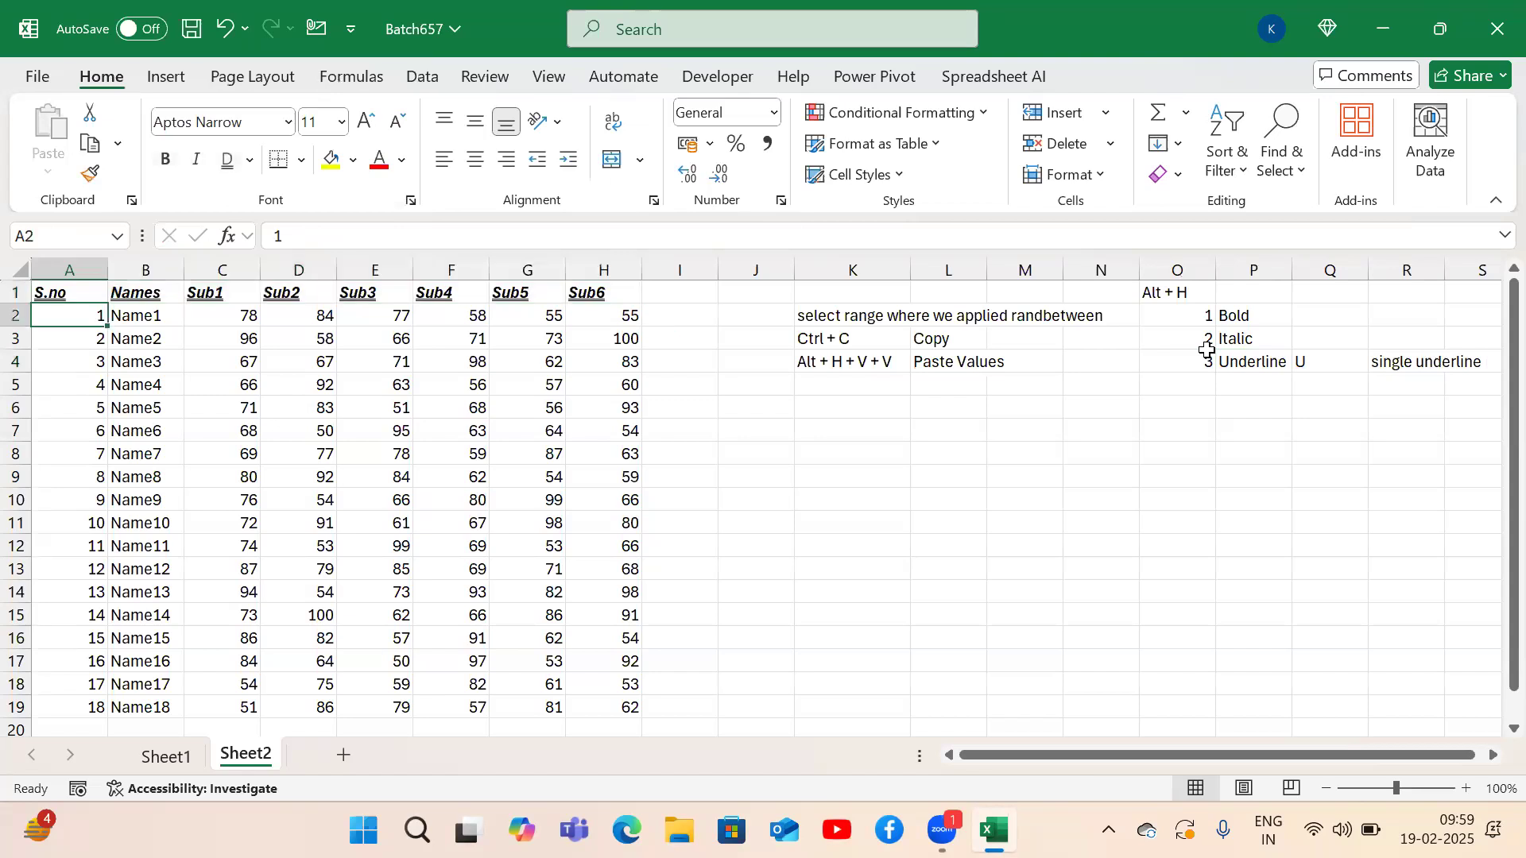
Enter the note 'Douoble underline' in R5 below the single underline entry.
click(1296, 381)
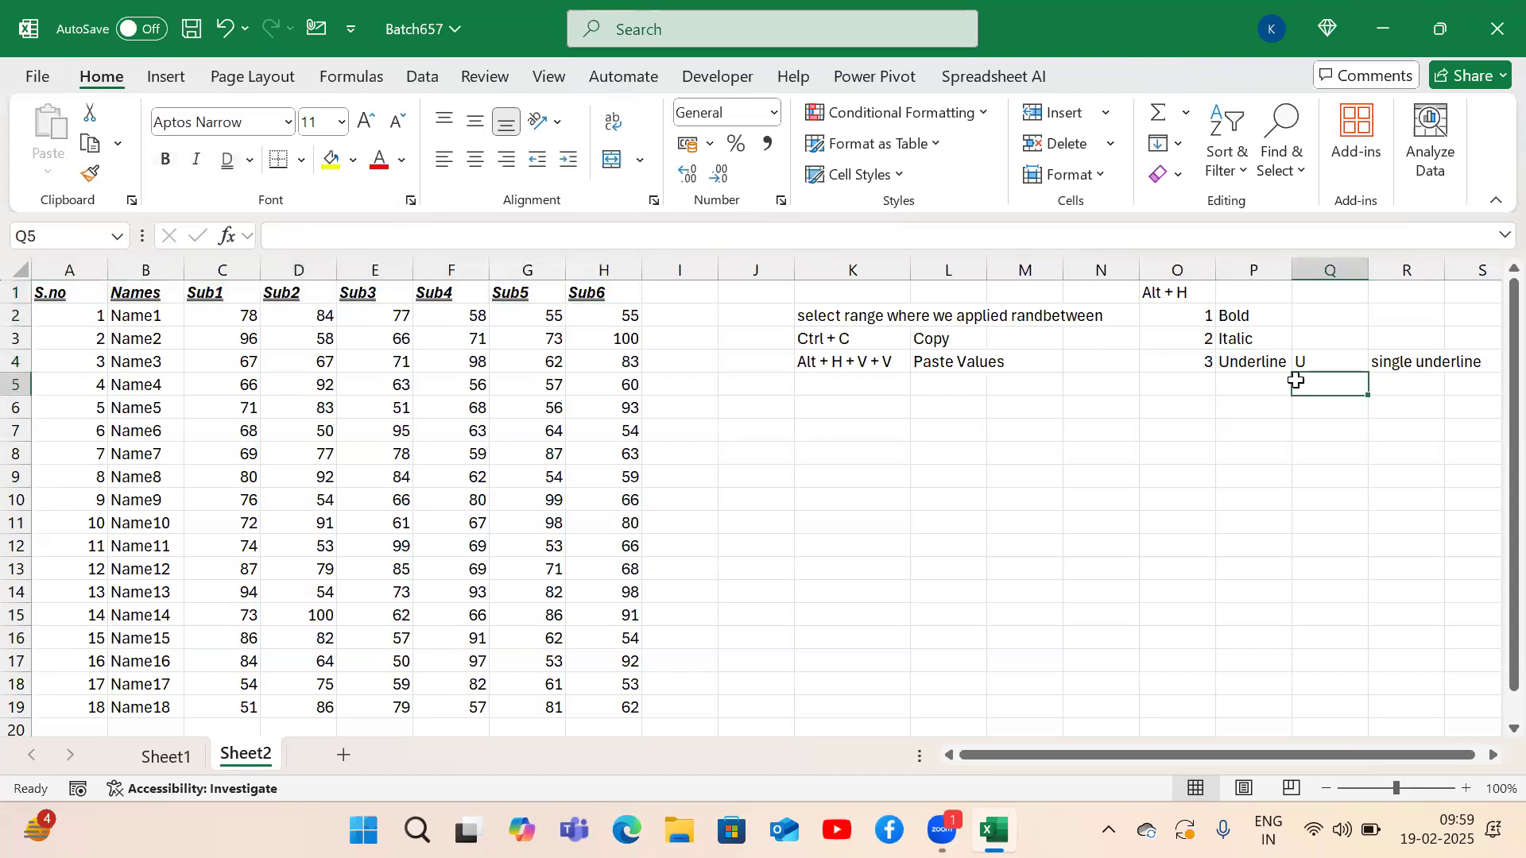
key(Tab)
text(Douob)
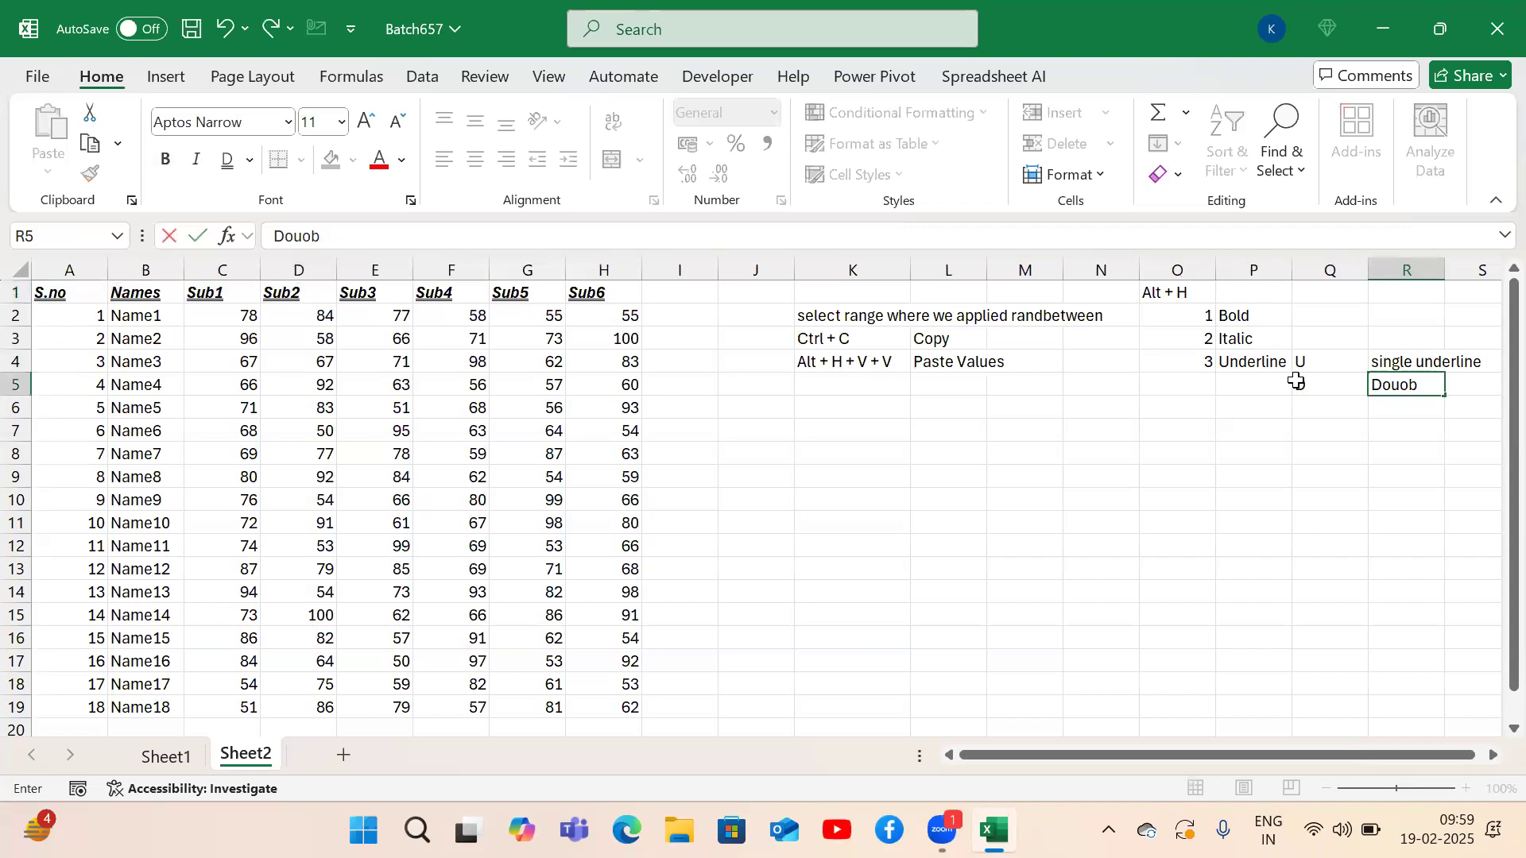
text(le underline)
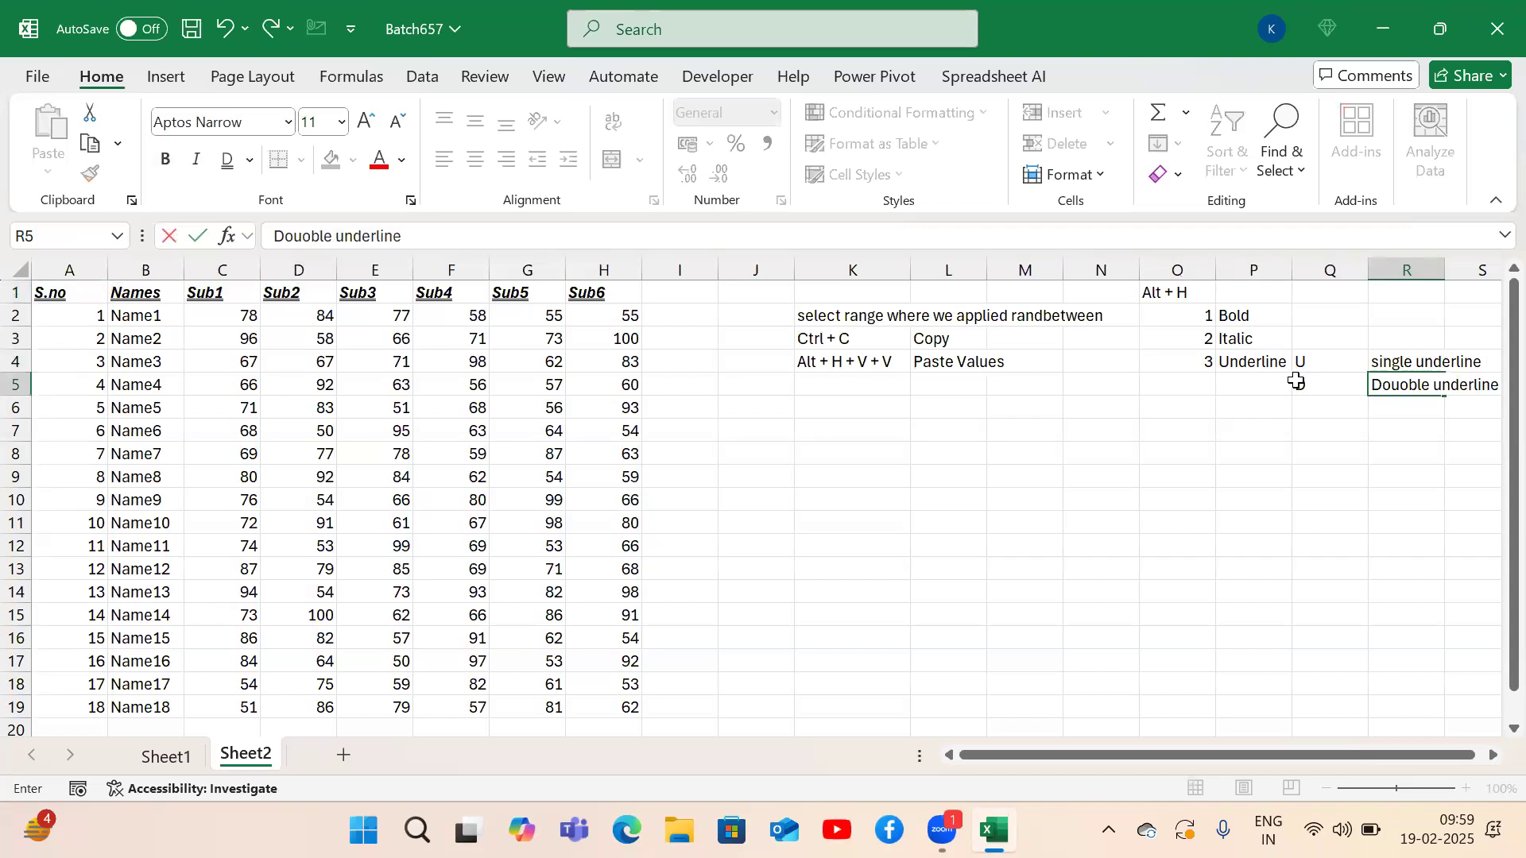
key(Return)
key(Up)
key(ctrl+Left)
key(ctrl+Left)
key(ctrl+Up)
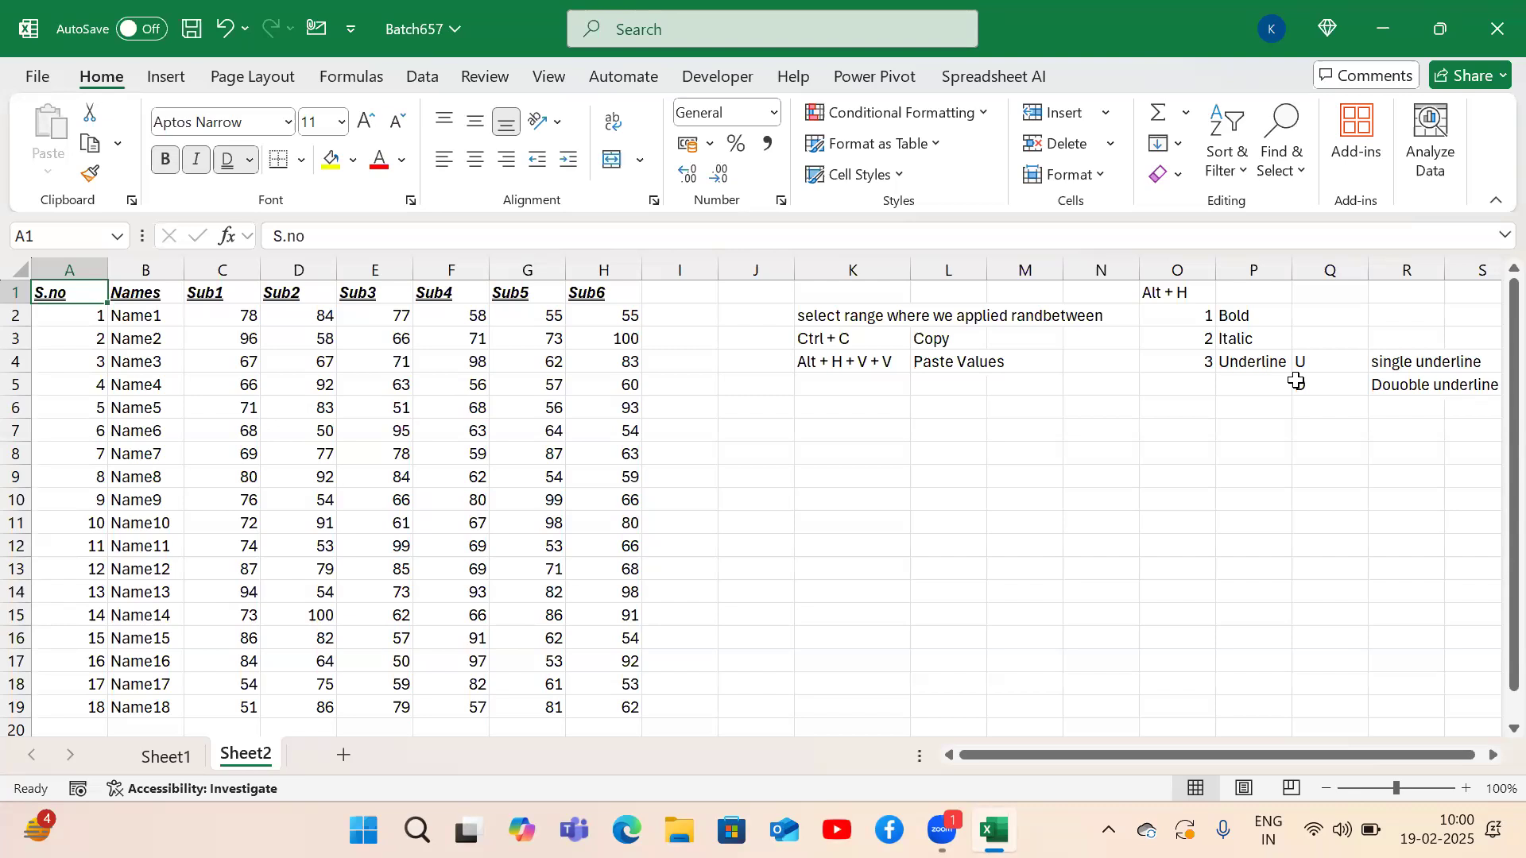
Apply All Borders to every cell of the marks table A1:H19.
click(459, 433)
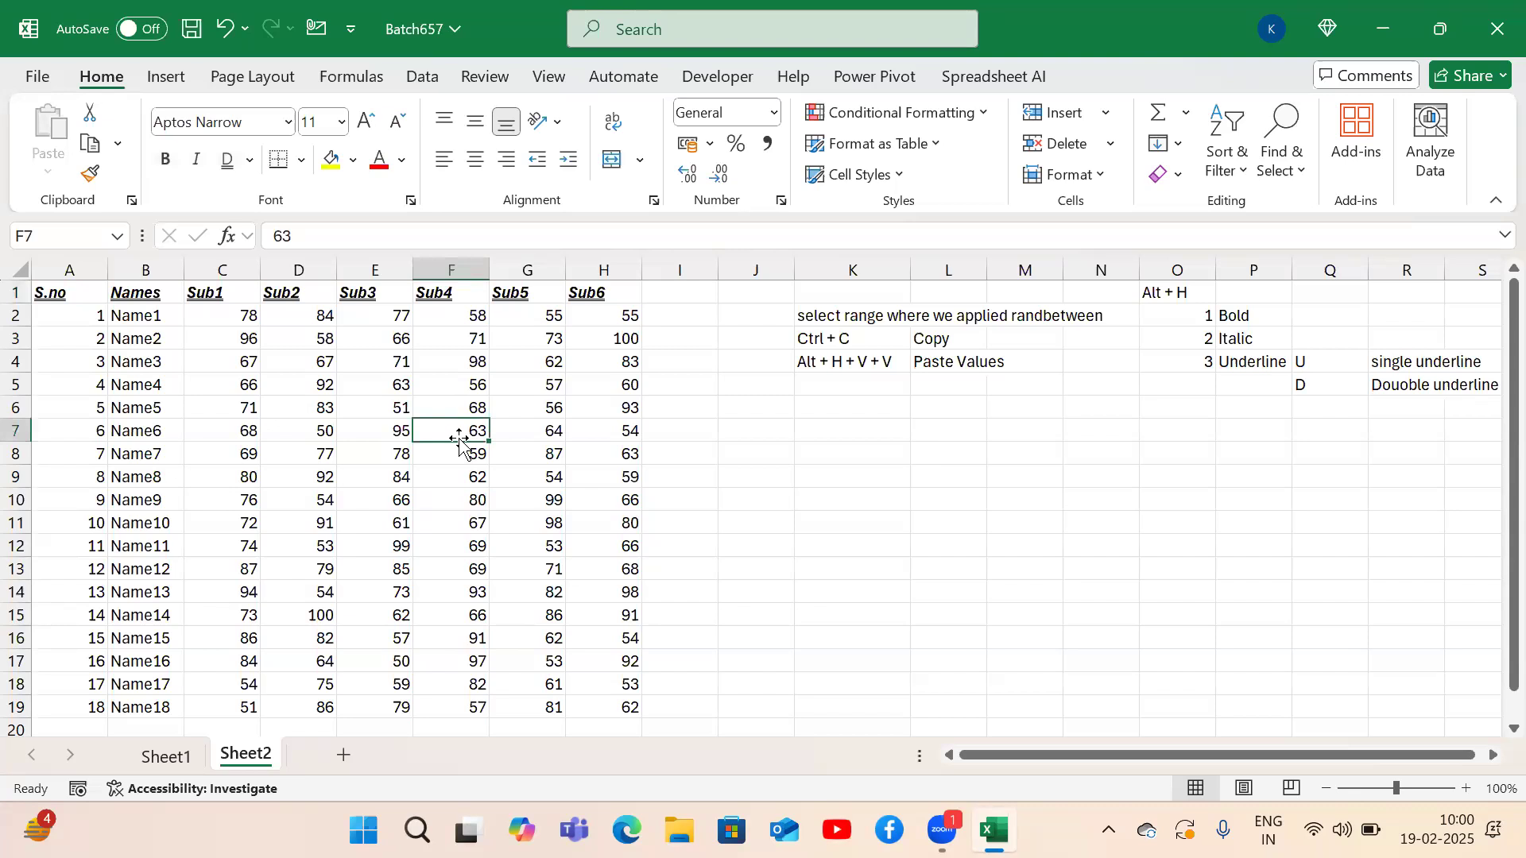
key(ctrl+a)
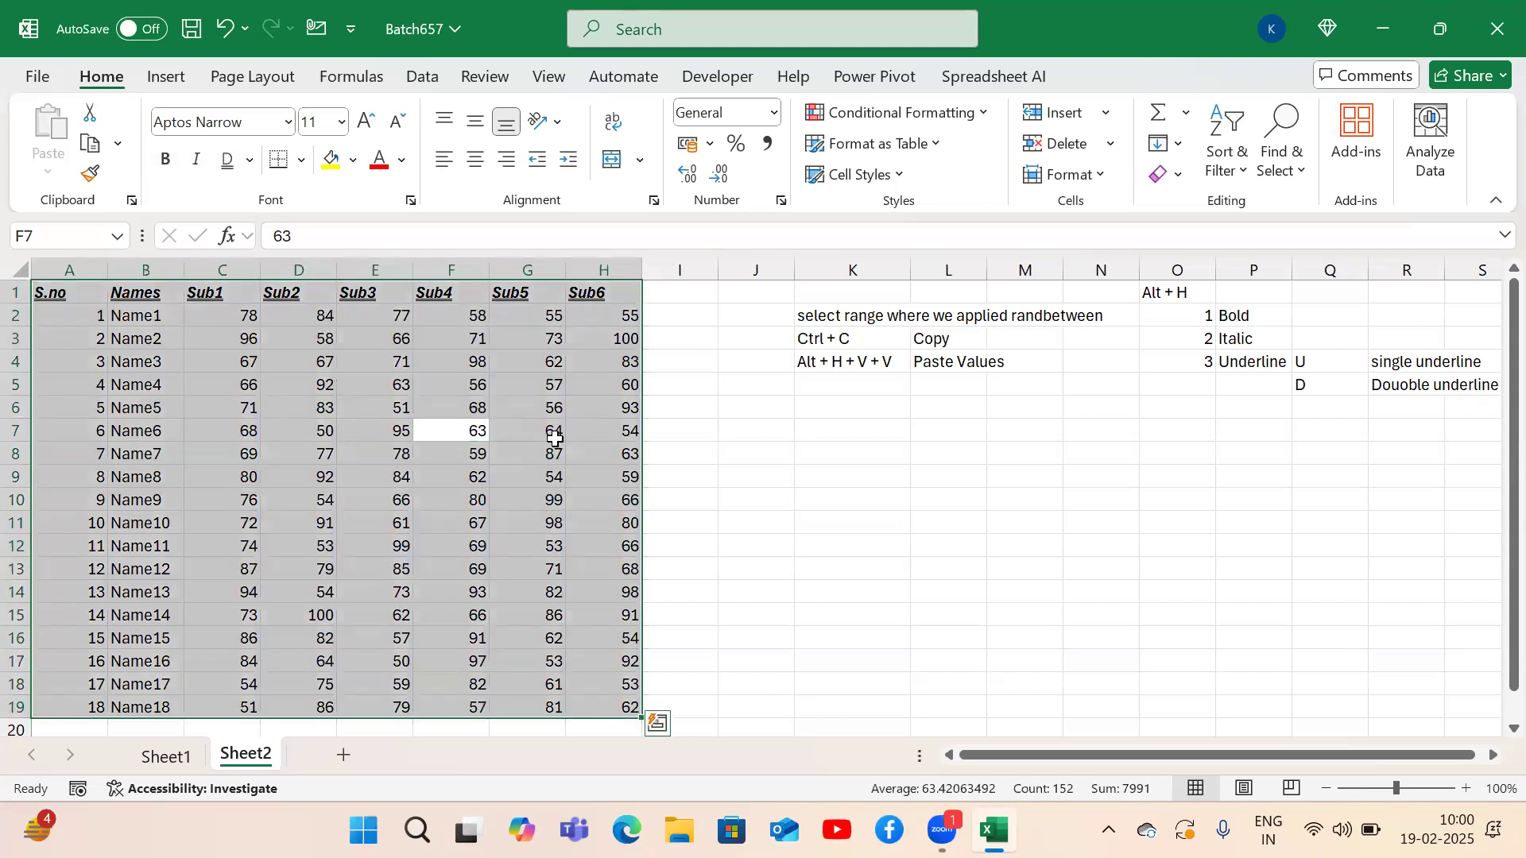
click(78, 293)
key(ctrl+shift+Down)
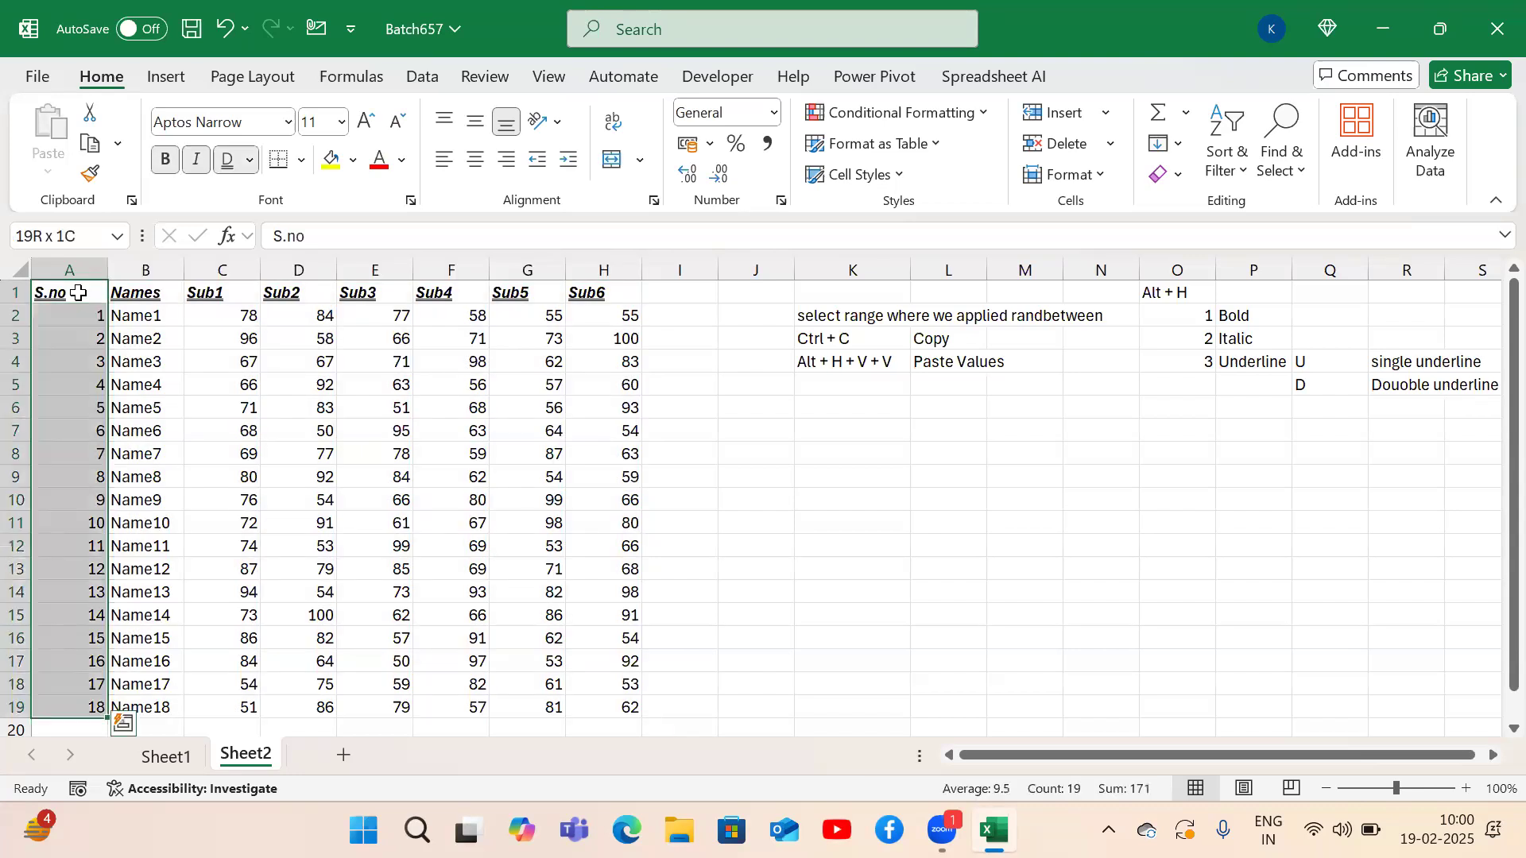
key(ctrl+shift+Right)
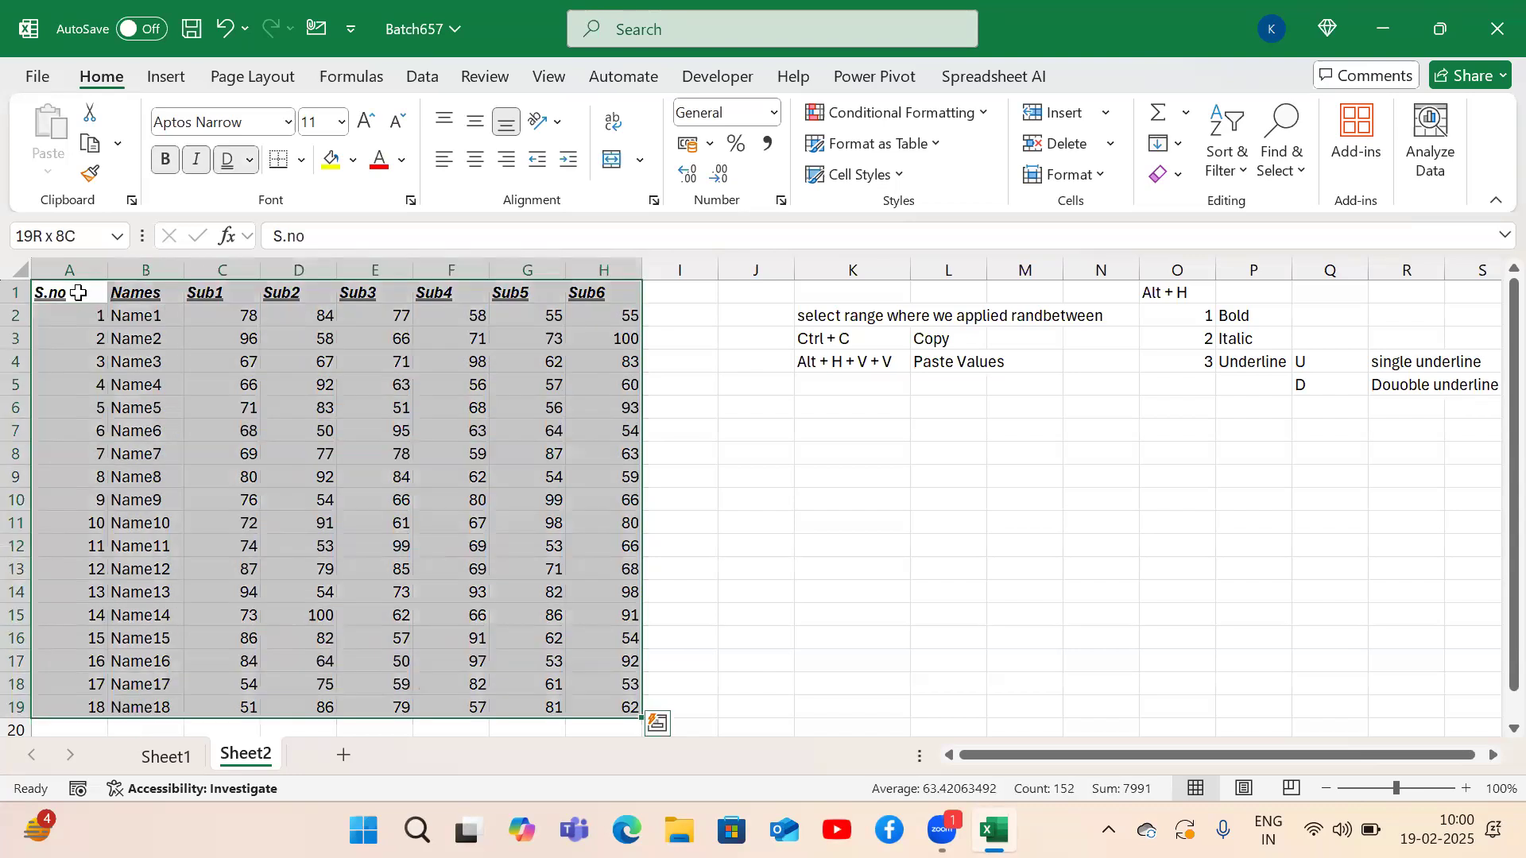
click(182, 411)
key(ctrl+a)
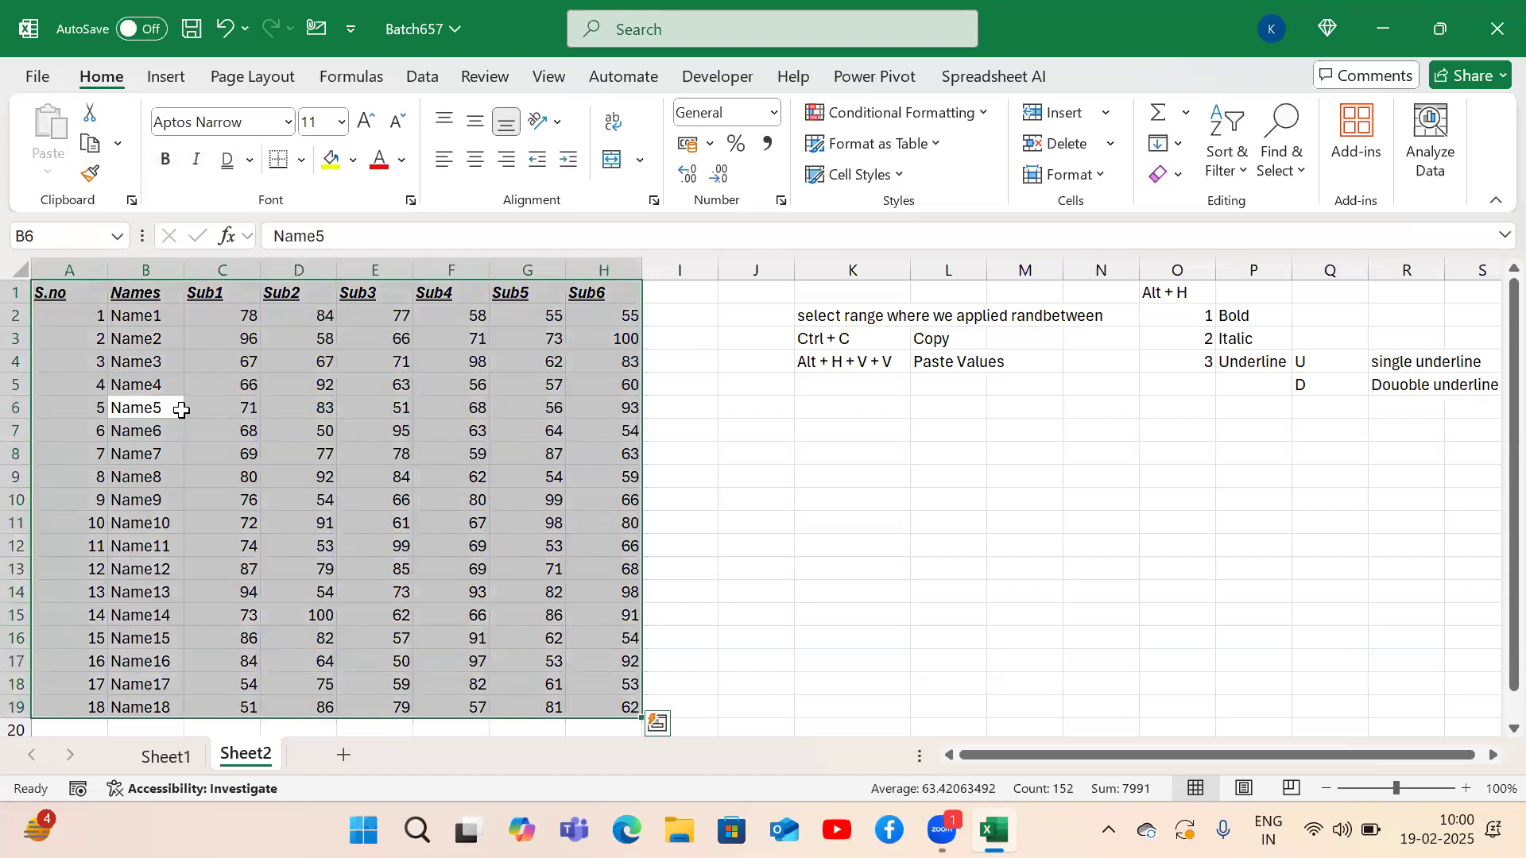
key(alt)
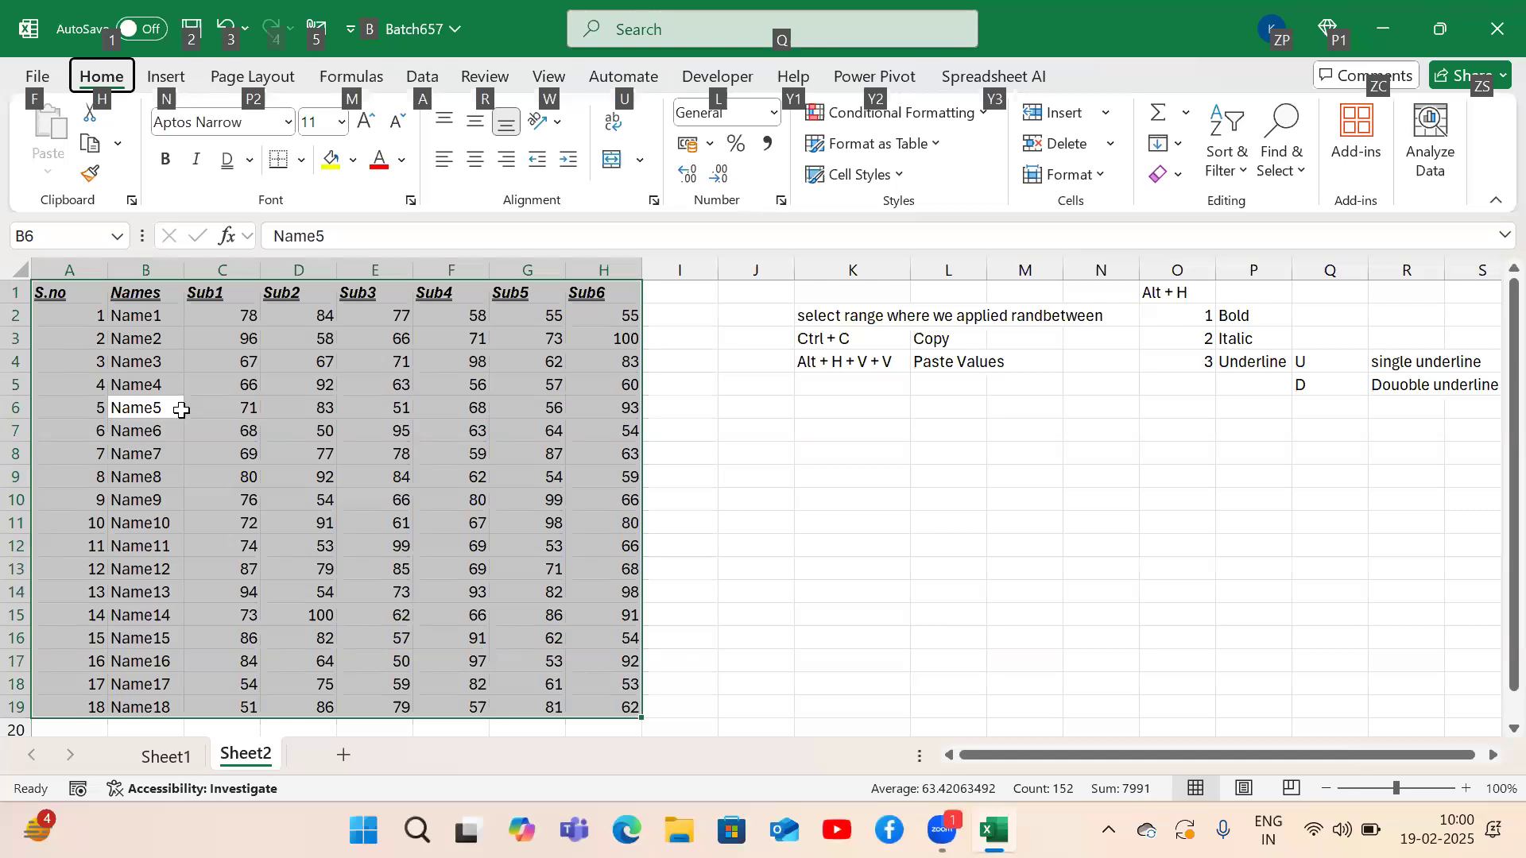
key(h)
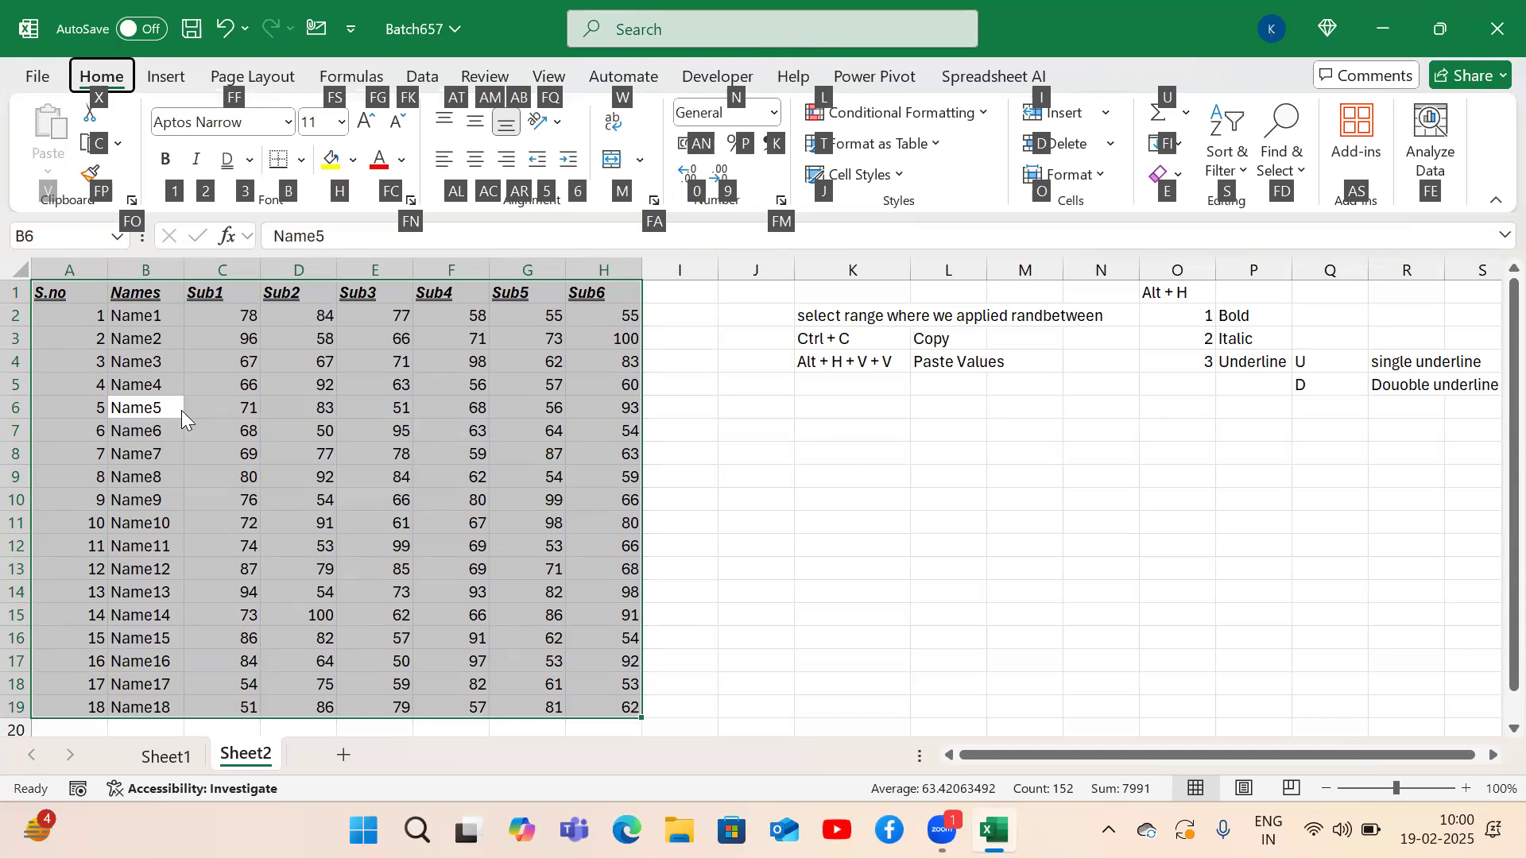
key(b)
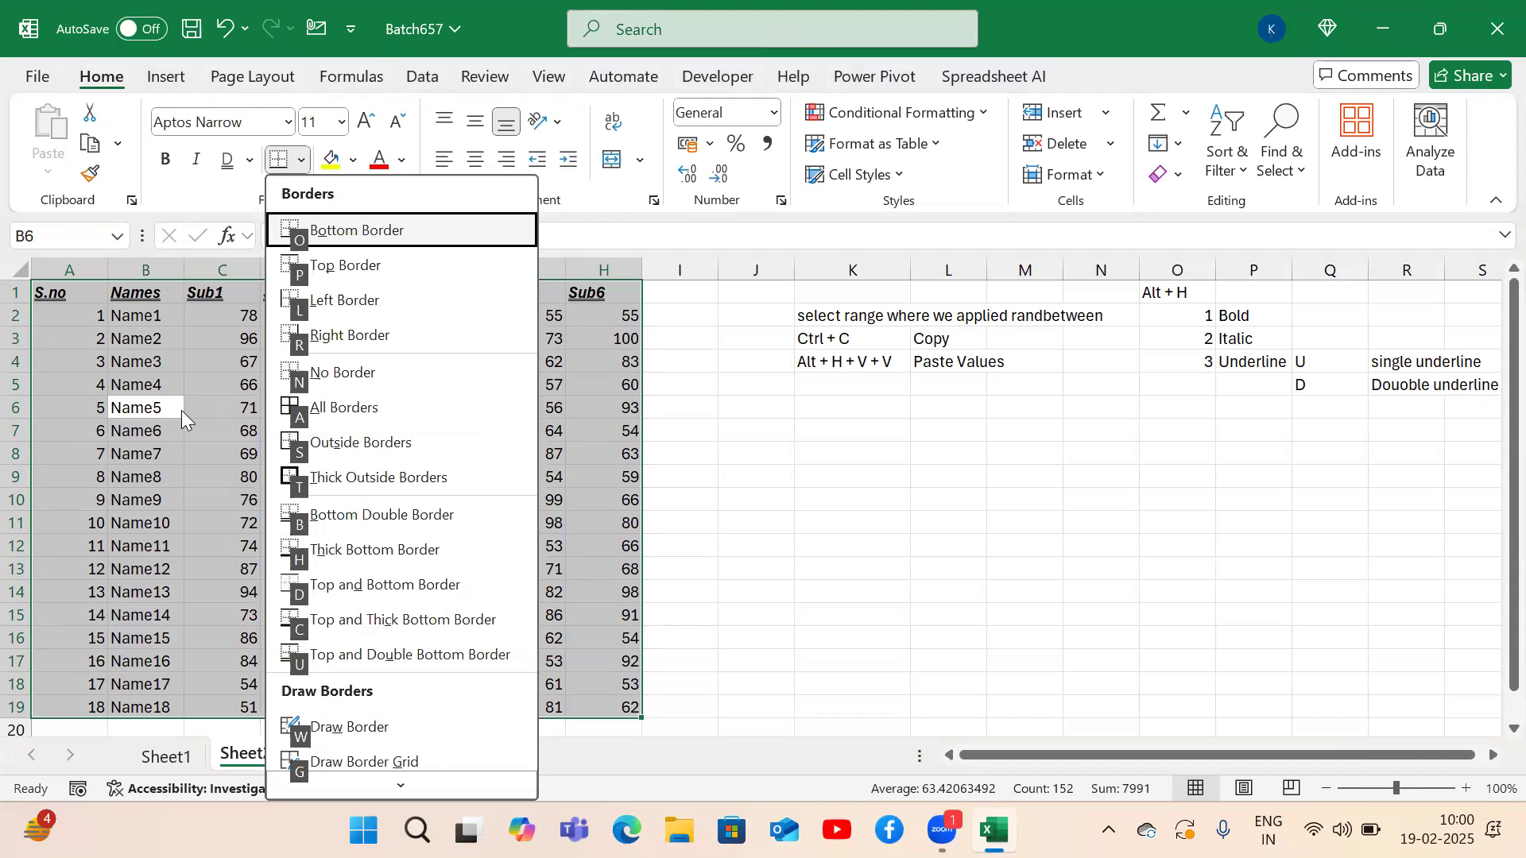
key(a)
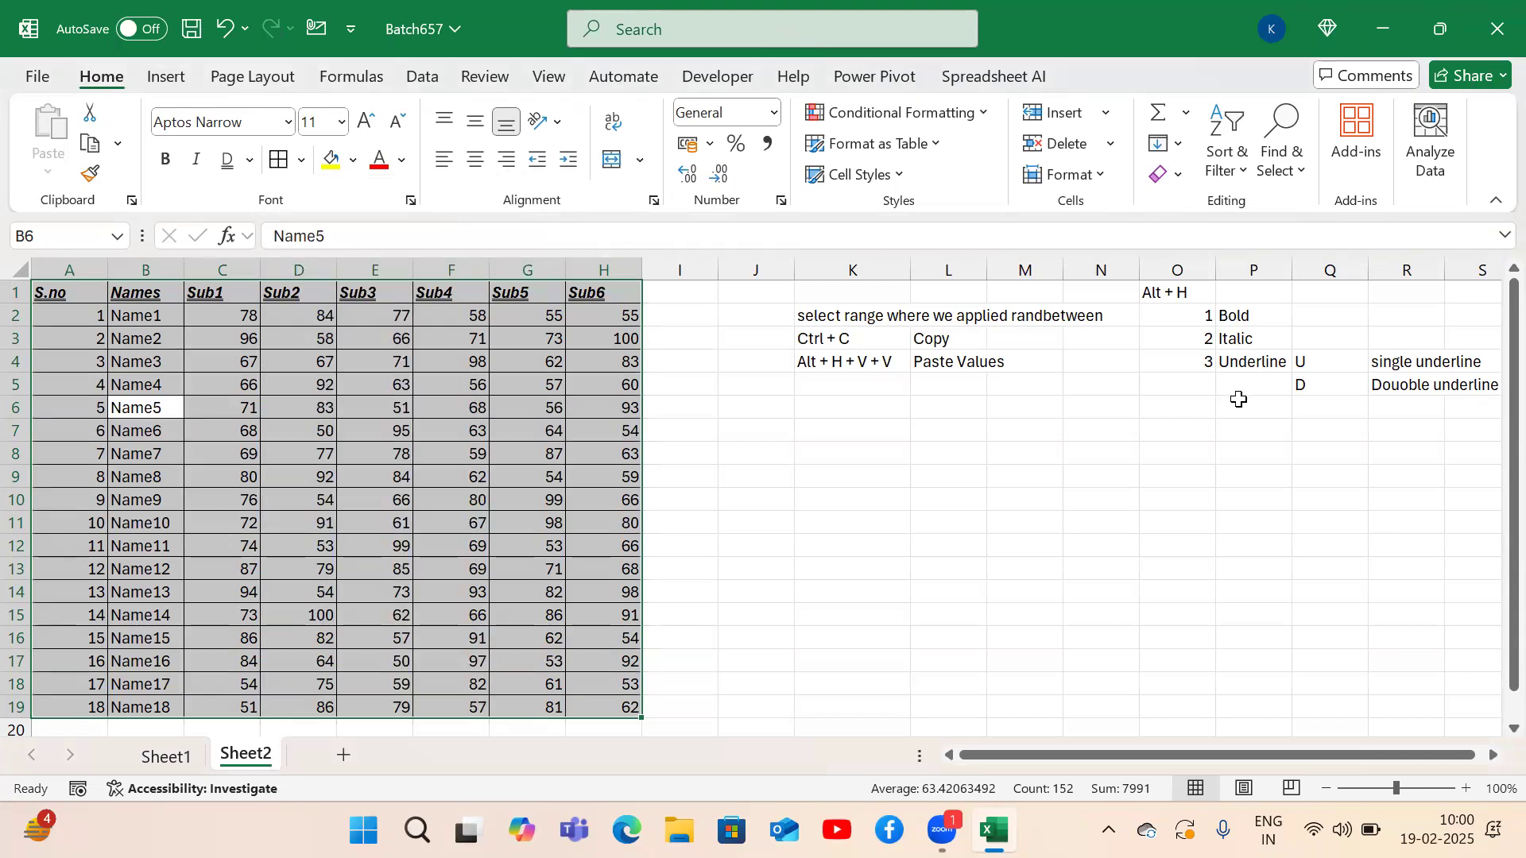
Enter the notes B, Borders, A, All Borders across O6:R6.
click(1240, 400)
key(Left)
text(Border)
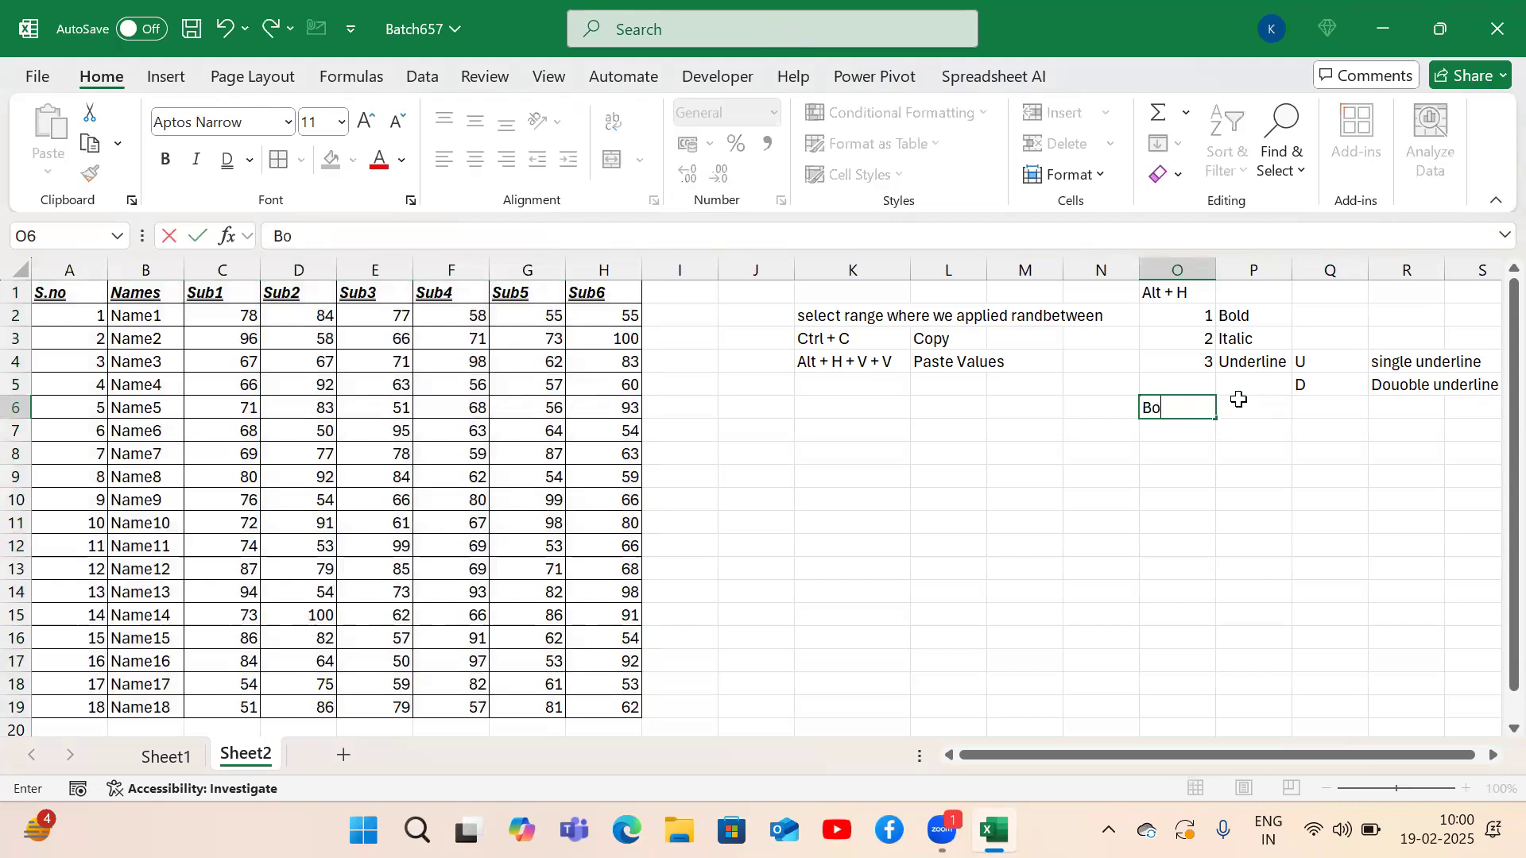
key(Up)
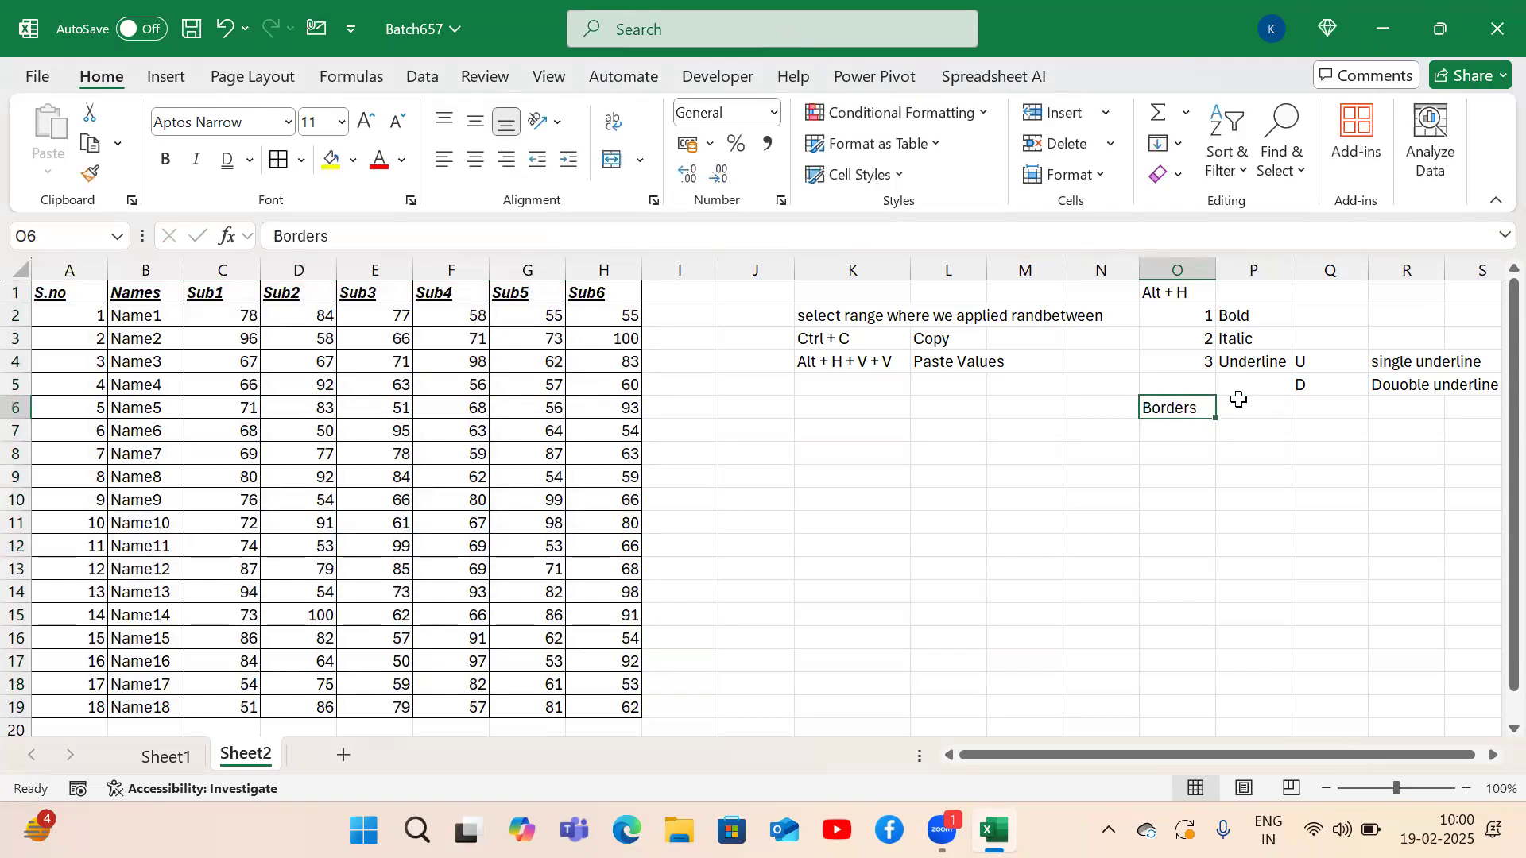
key(Delete)
text(B)
key(Tab)
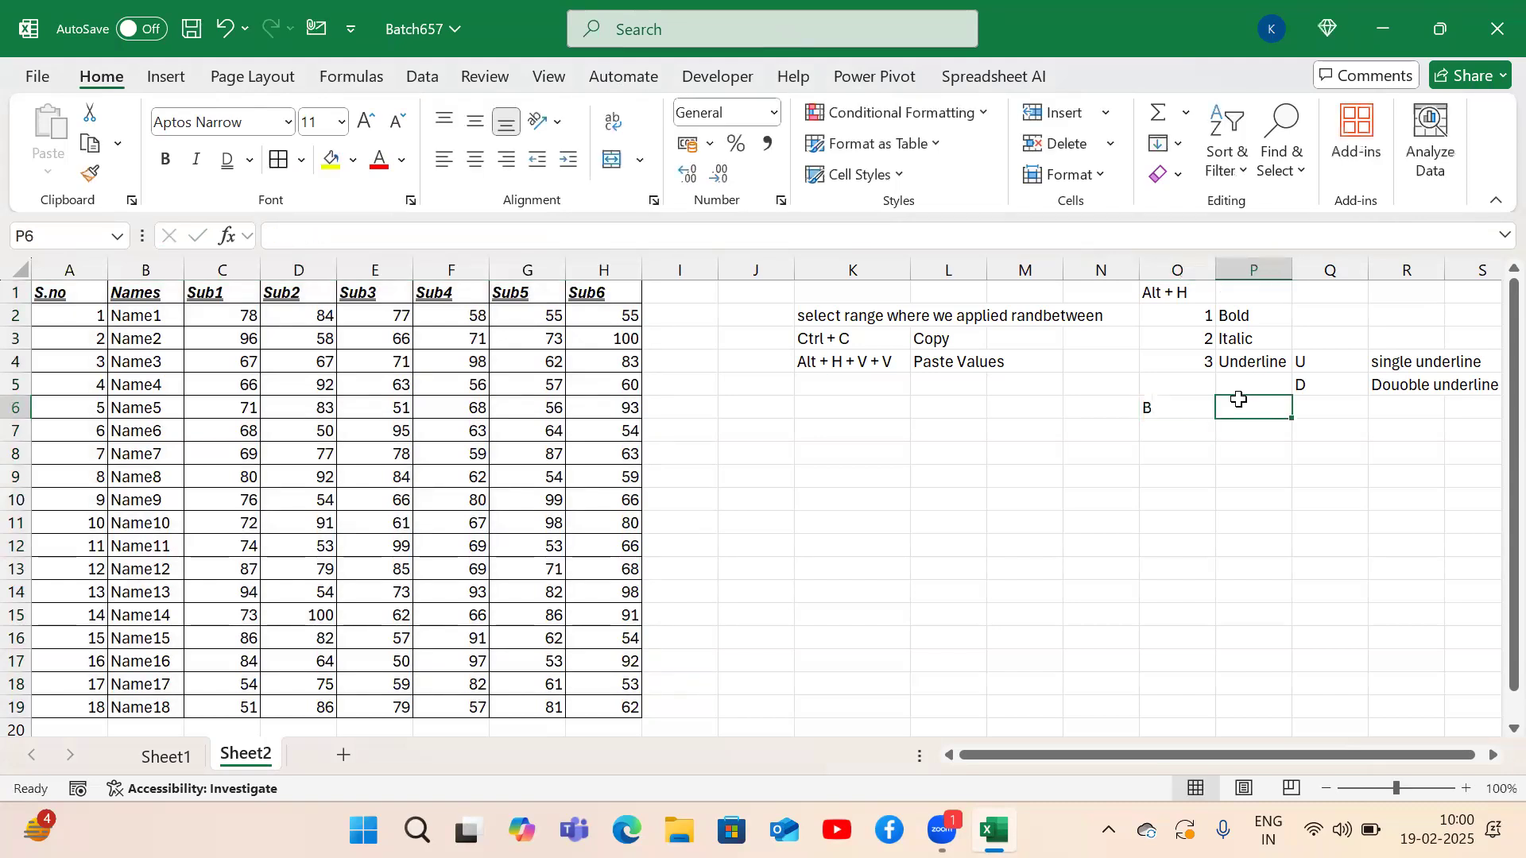
text(Borders)
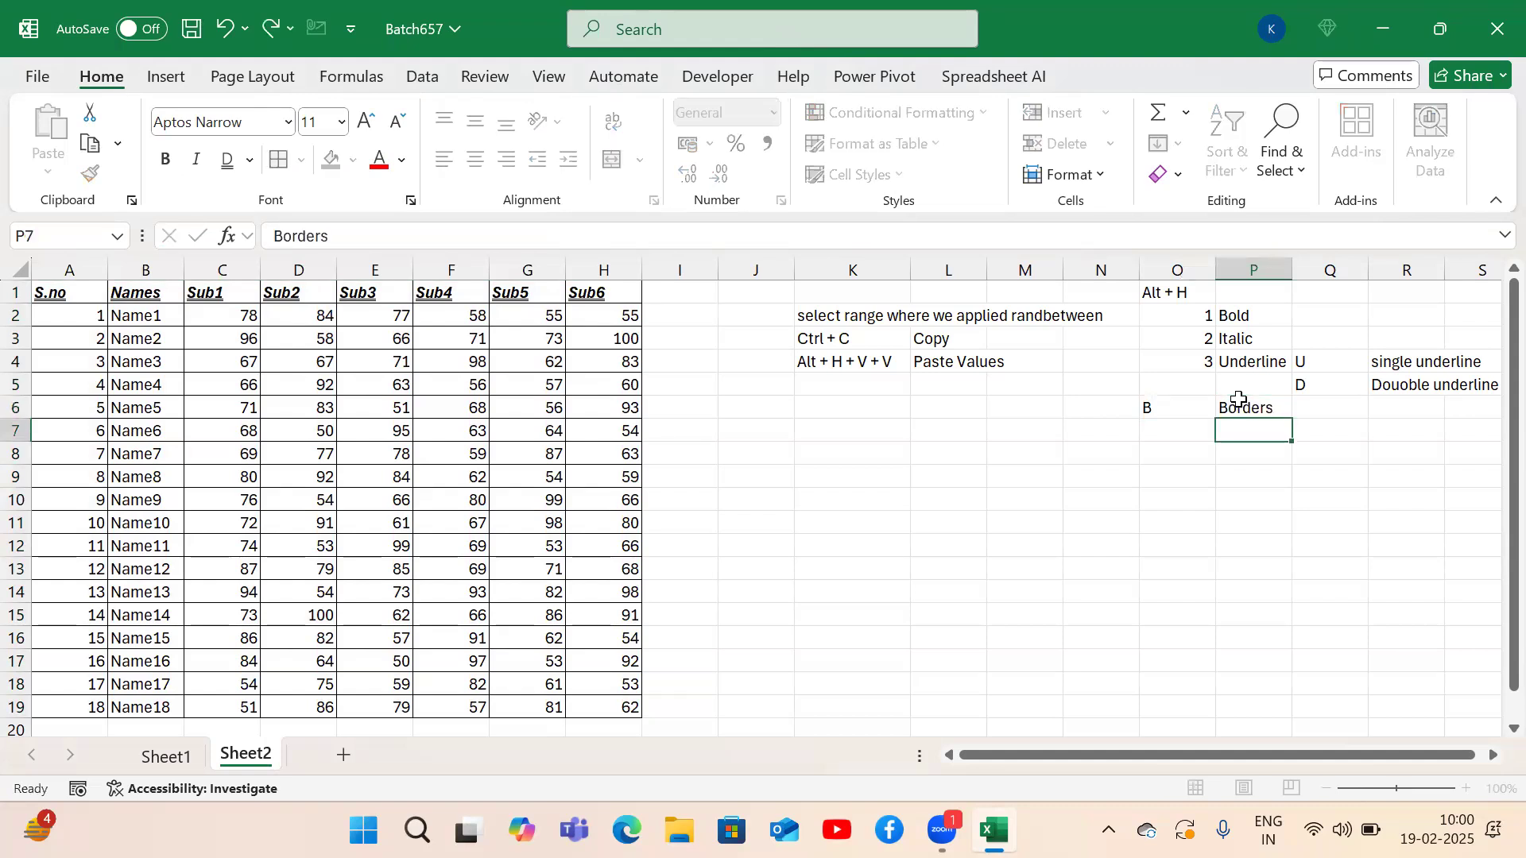
key(Tab)
text(A)
key(Tab)
text(Al)
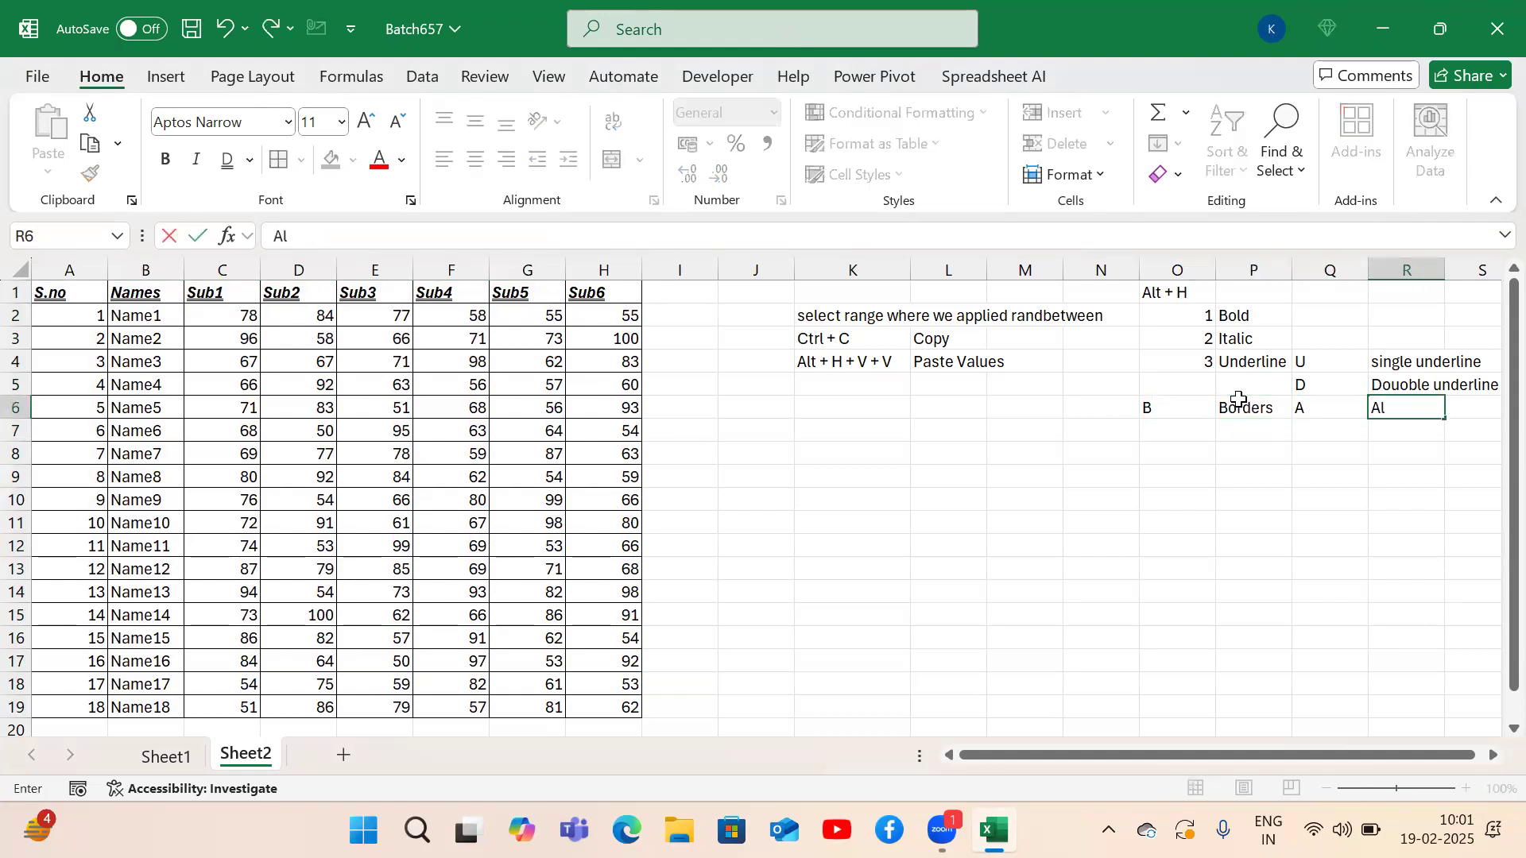
text(l Borders)
key(Return)
Select the header row A1:H1 of the marks table.
key(Up)
key(ctrl+Left)
key(ctrl+Left)
key(ctrl+Left)
key(ctrl+Up)
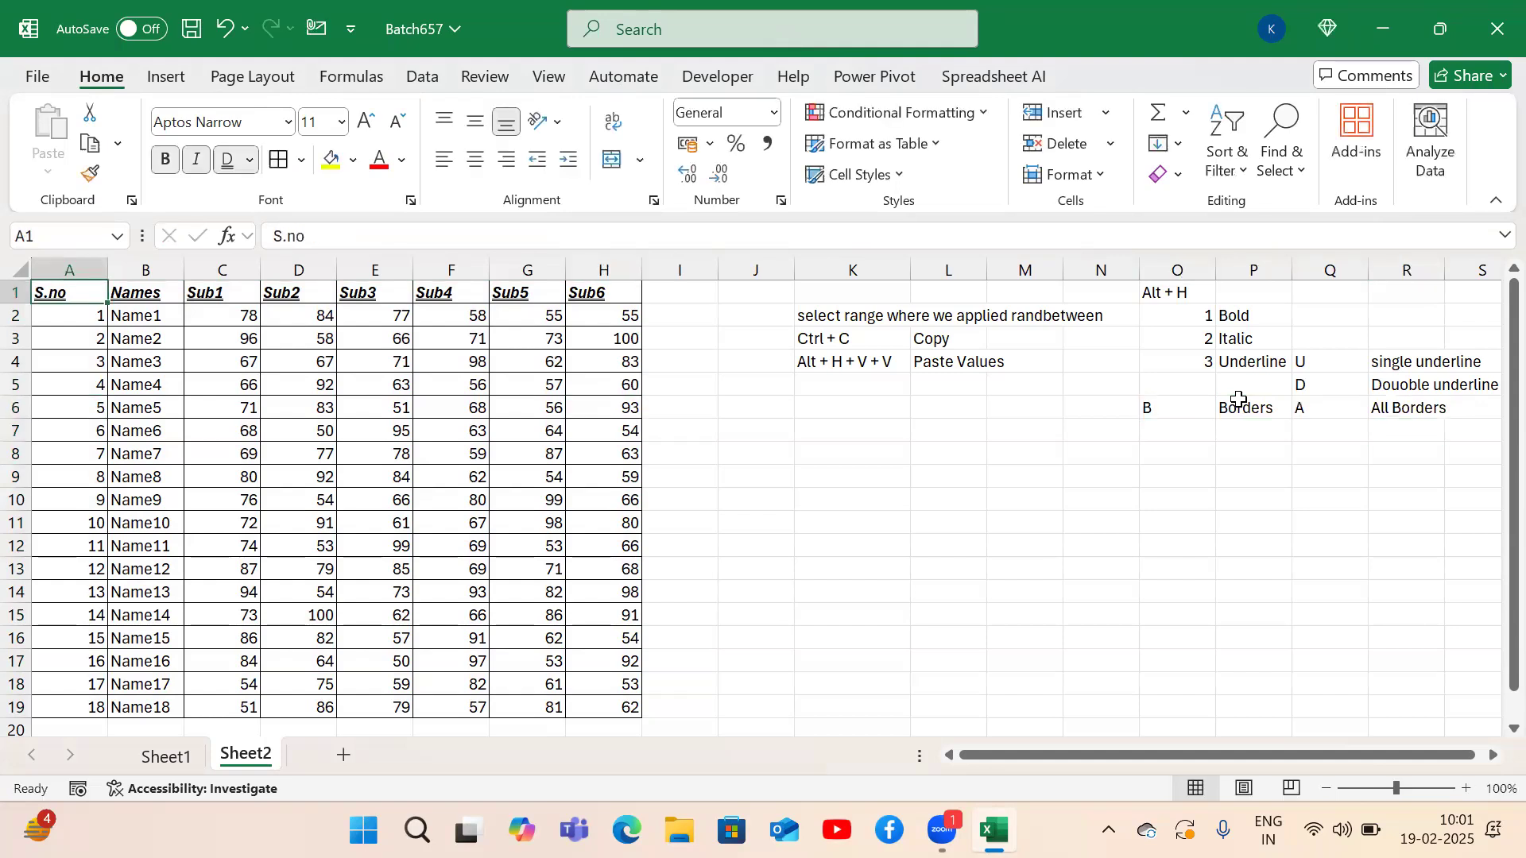
key(ctrl+shift+Right)
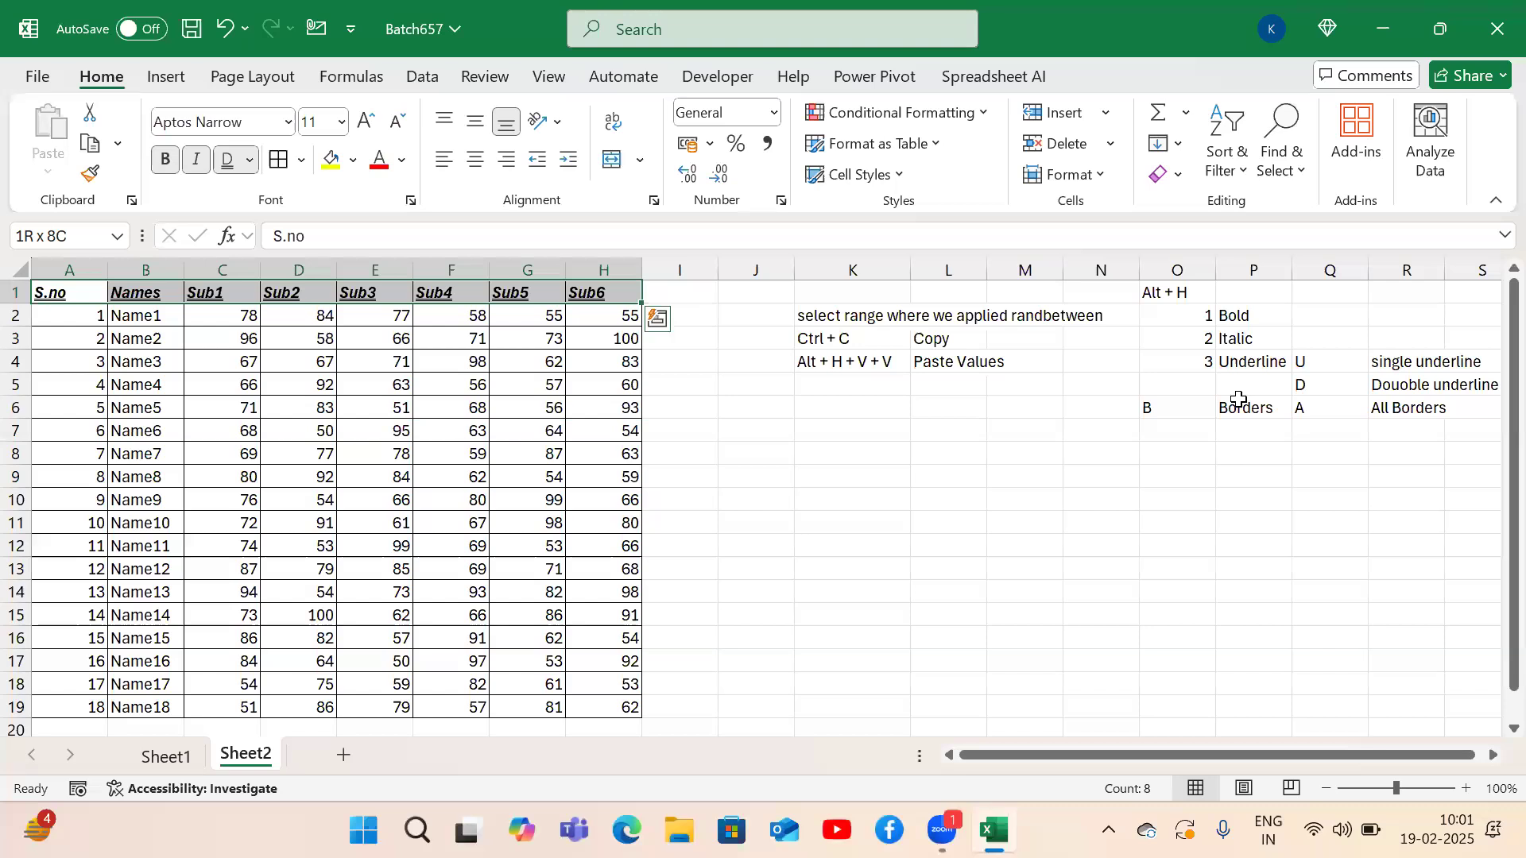
Fill the header row A1:H1 with a light green background (Alt+H, H).
key(alt)
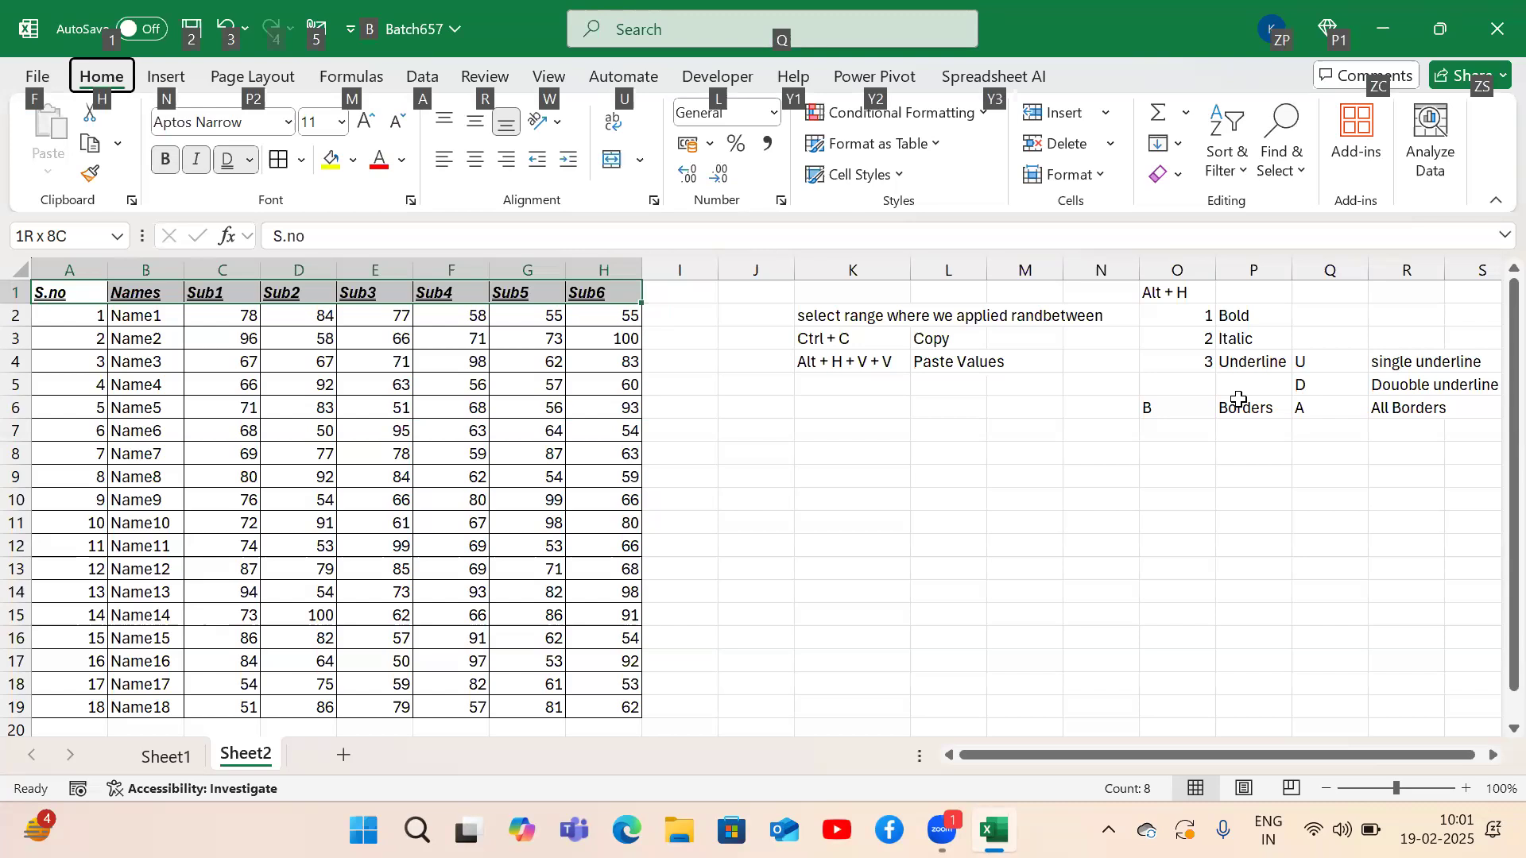
key(h)
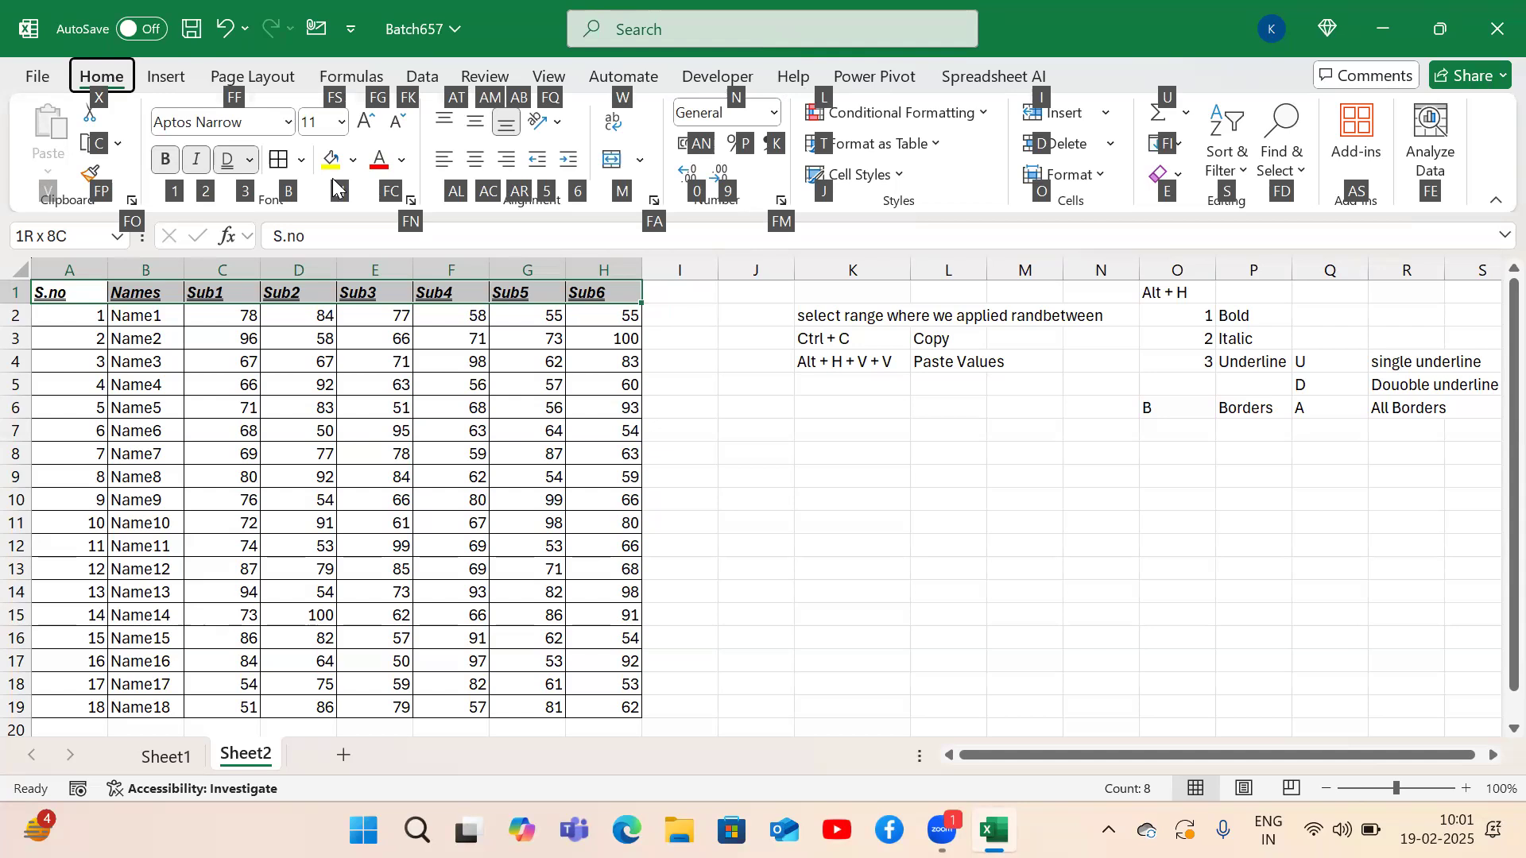
key(h)
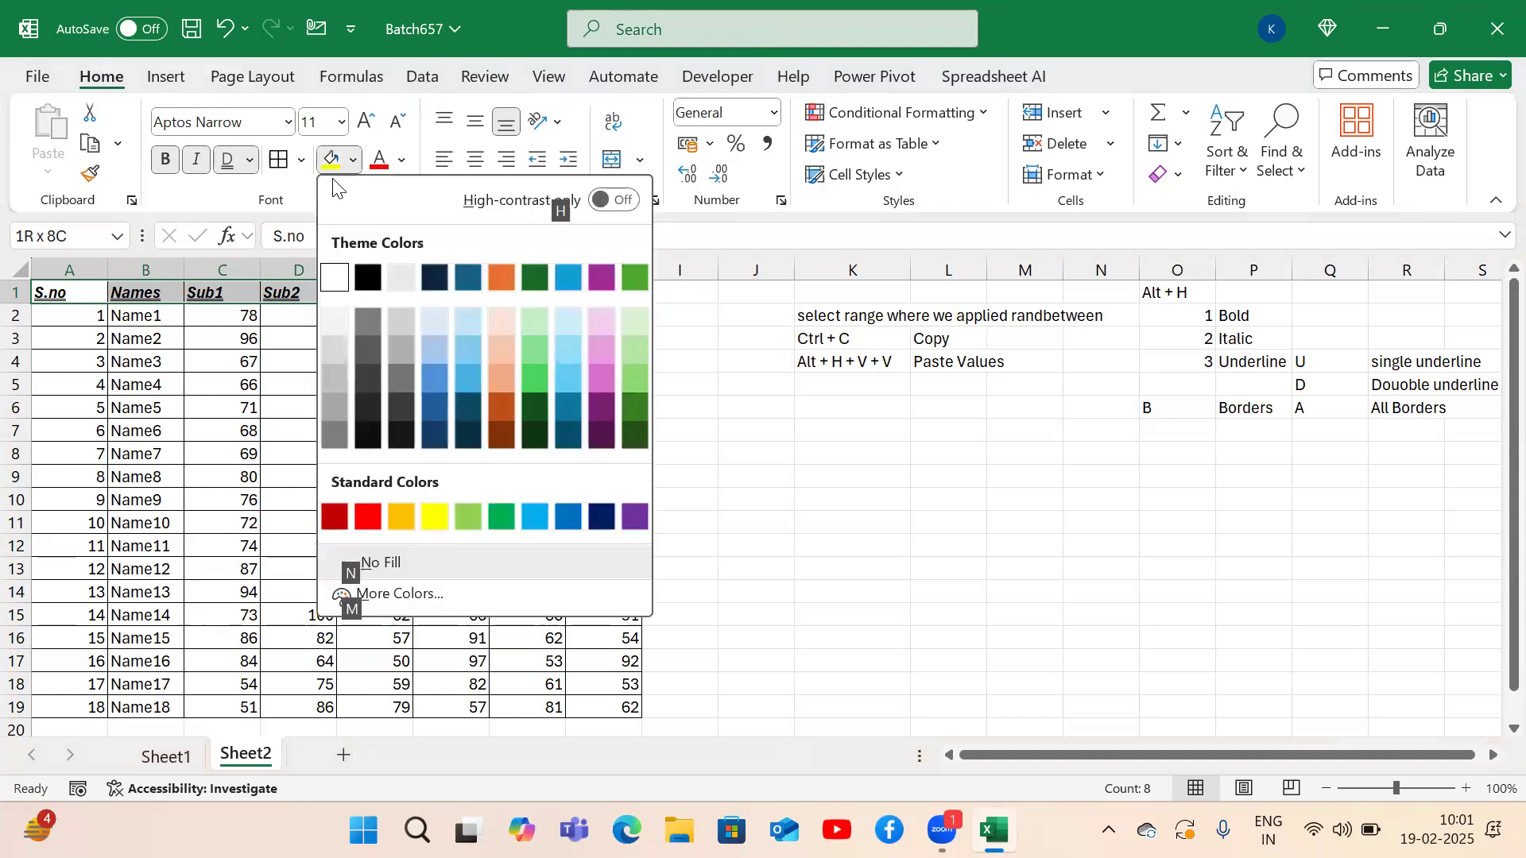
key(Down)
key(Right)
key(Right)
key(Right)
key(Right)
key(Right)
key(Right)
key(Right)
key(Down)
key(Right)
key(Right)
key(Down)
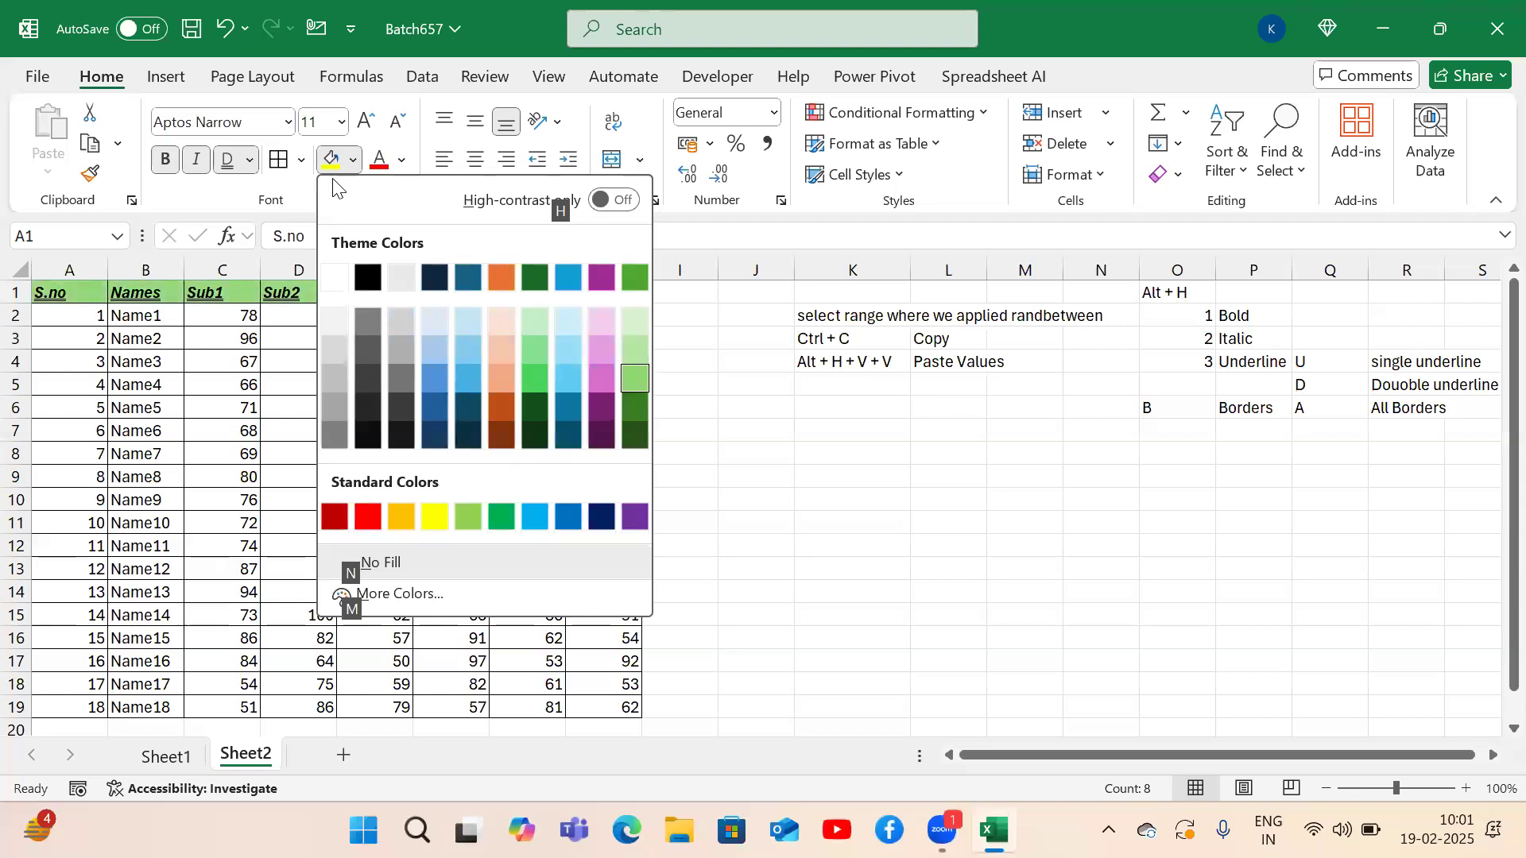
key(Up)
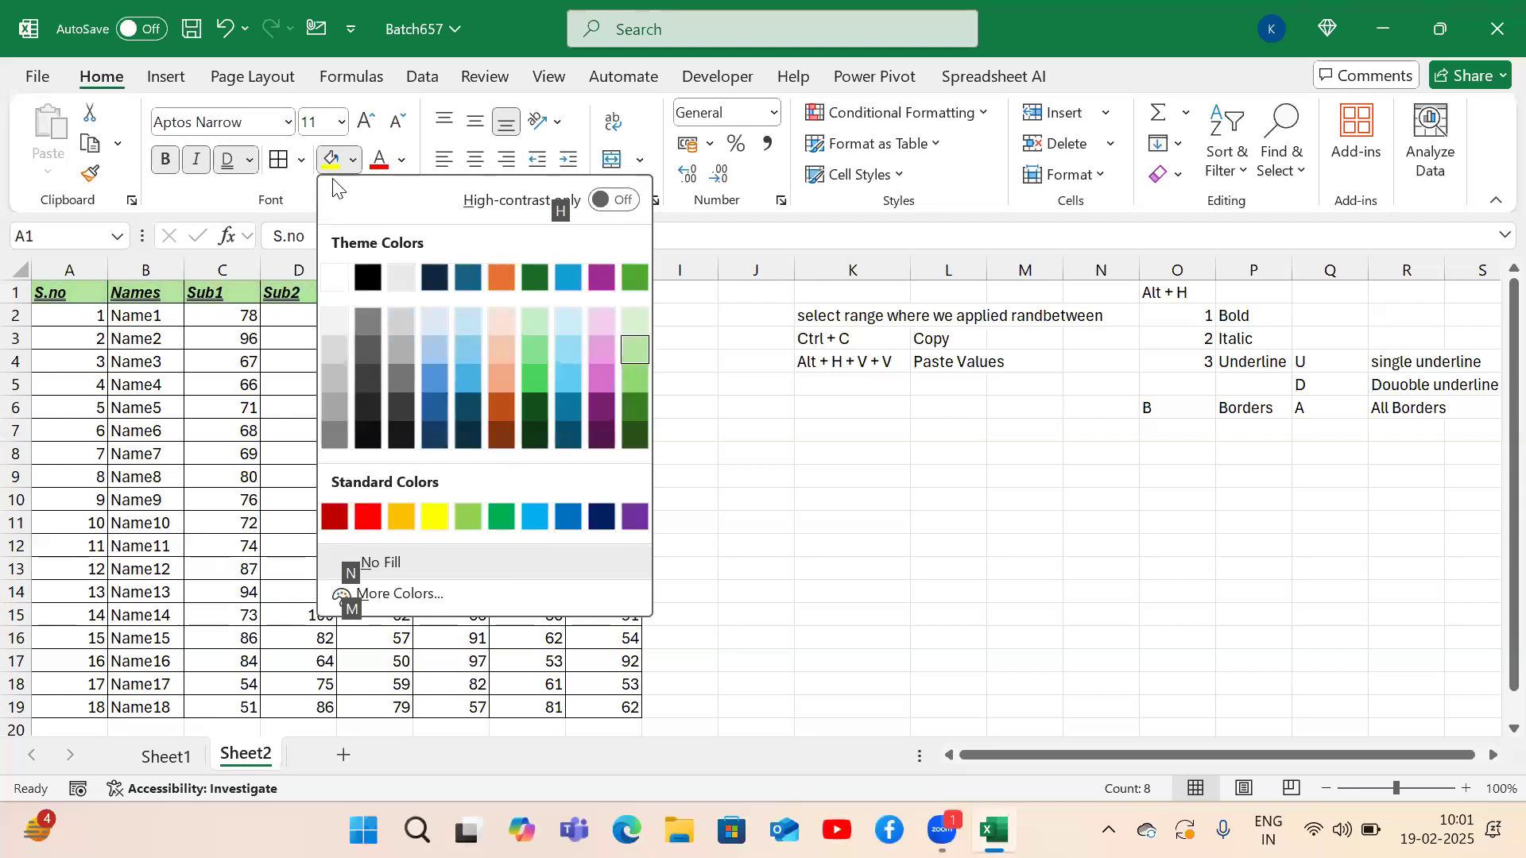
key(Return)
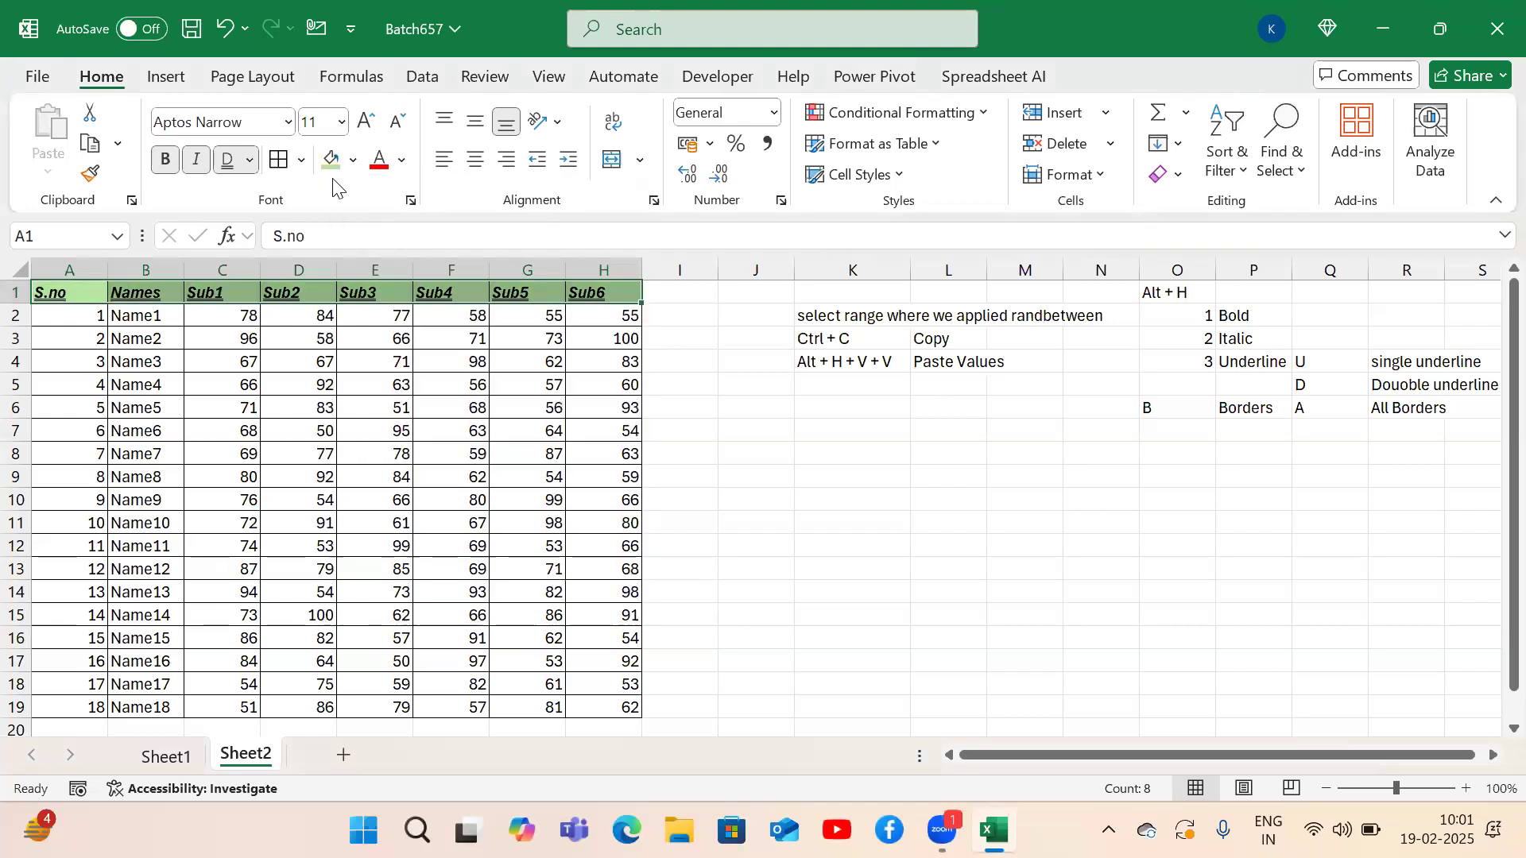
Note H / Back Ground color in O7:P7 and FC / Font coloir in O8:P8.
click(1192, 431)
text(H)
key(Tab)
text(Back Ground color)
key(Return)
text(FC)
key(BackSpace)
key(Left)
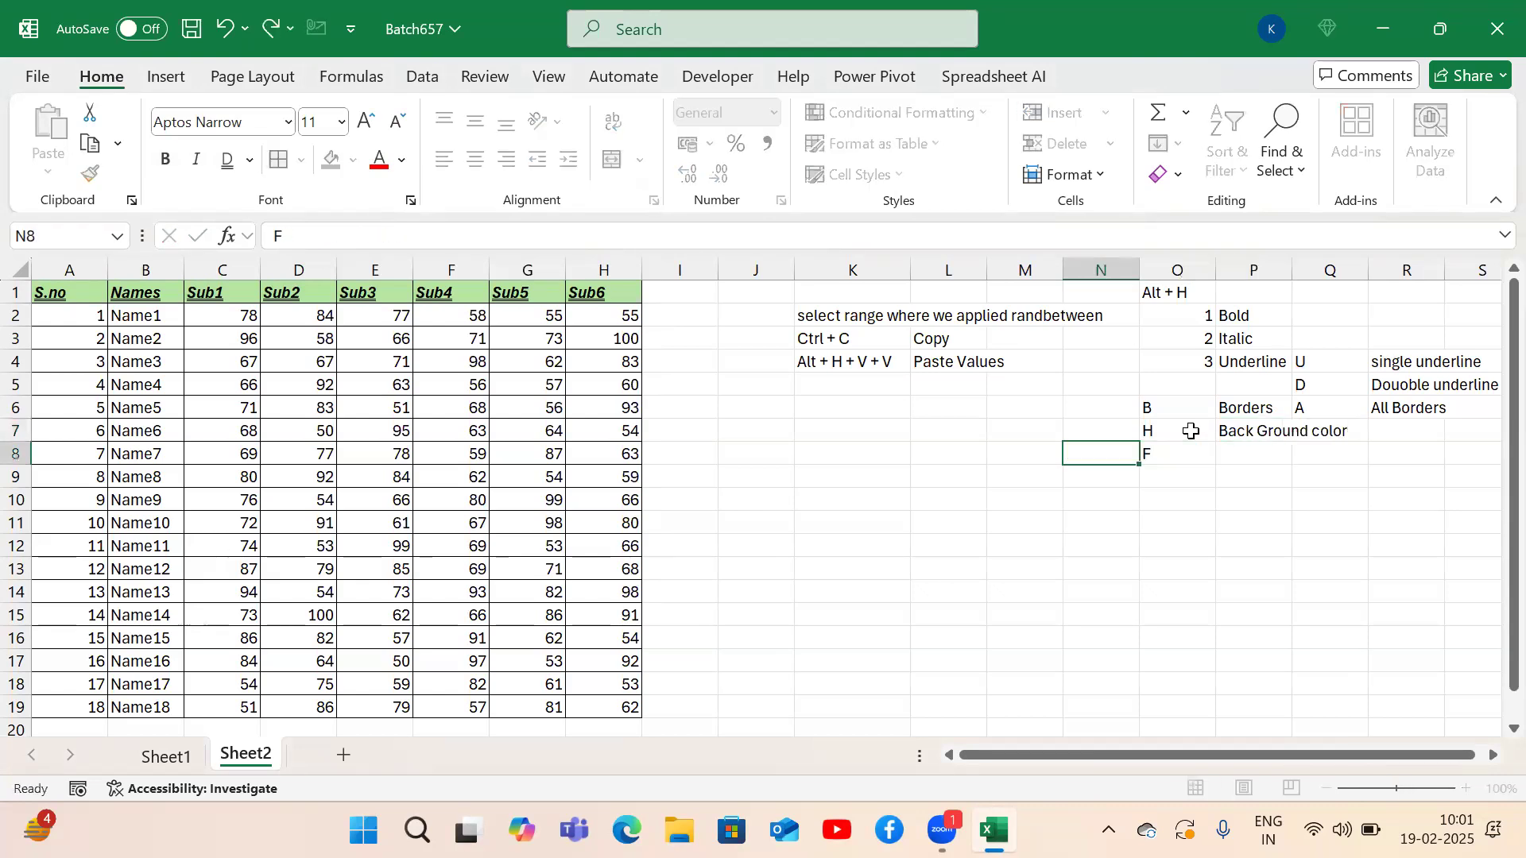
key(Right)
text(FC)
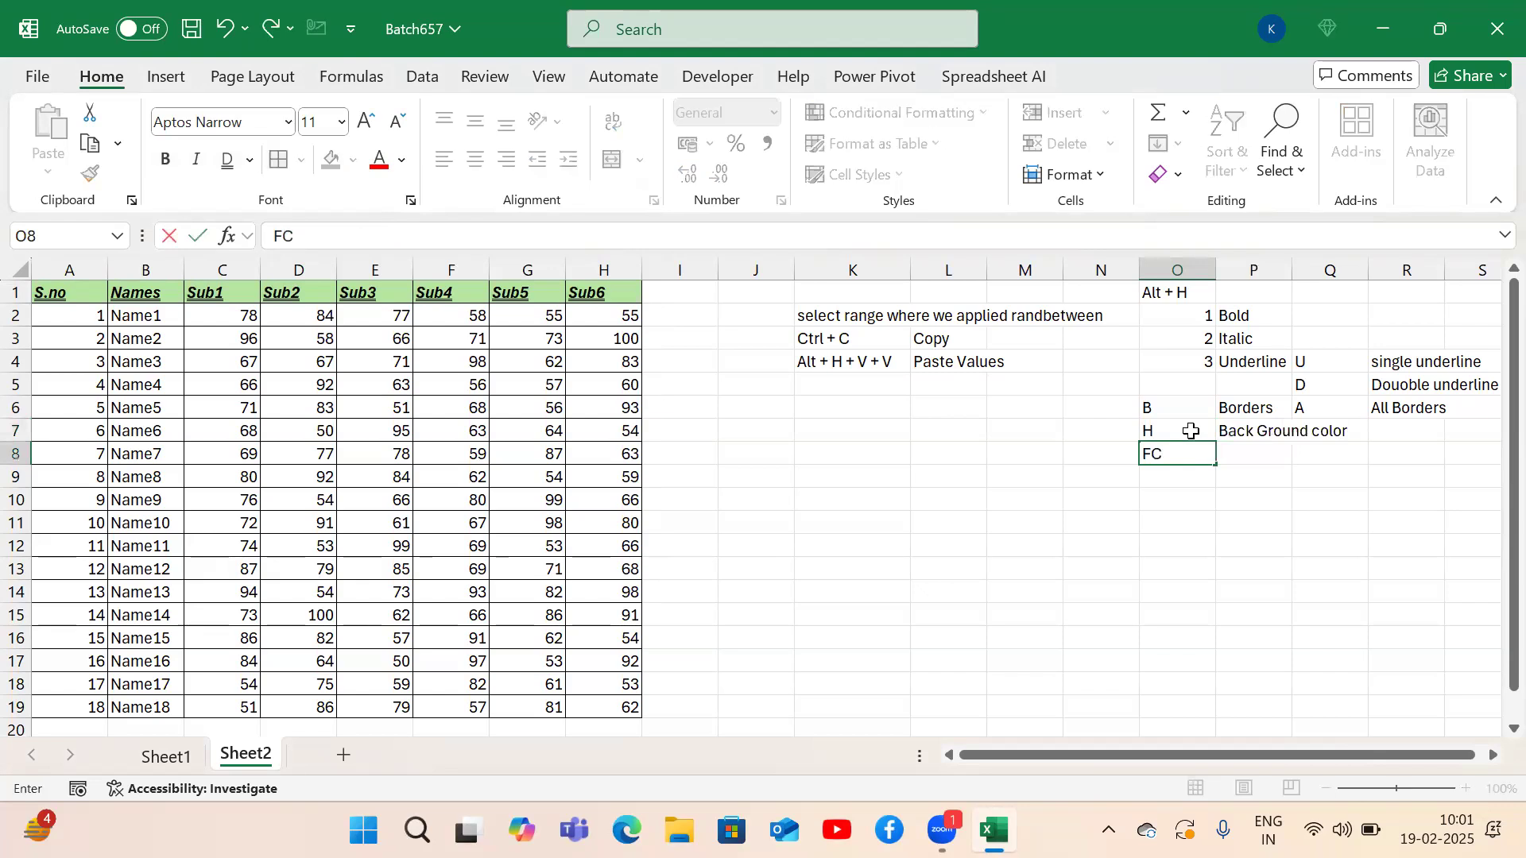
key(Tab)
text(Font coloir)
key(Return)
key(Up)
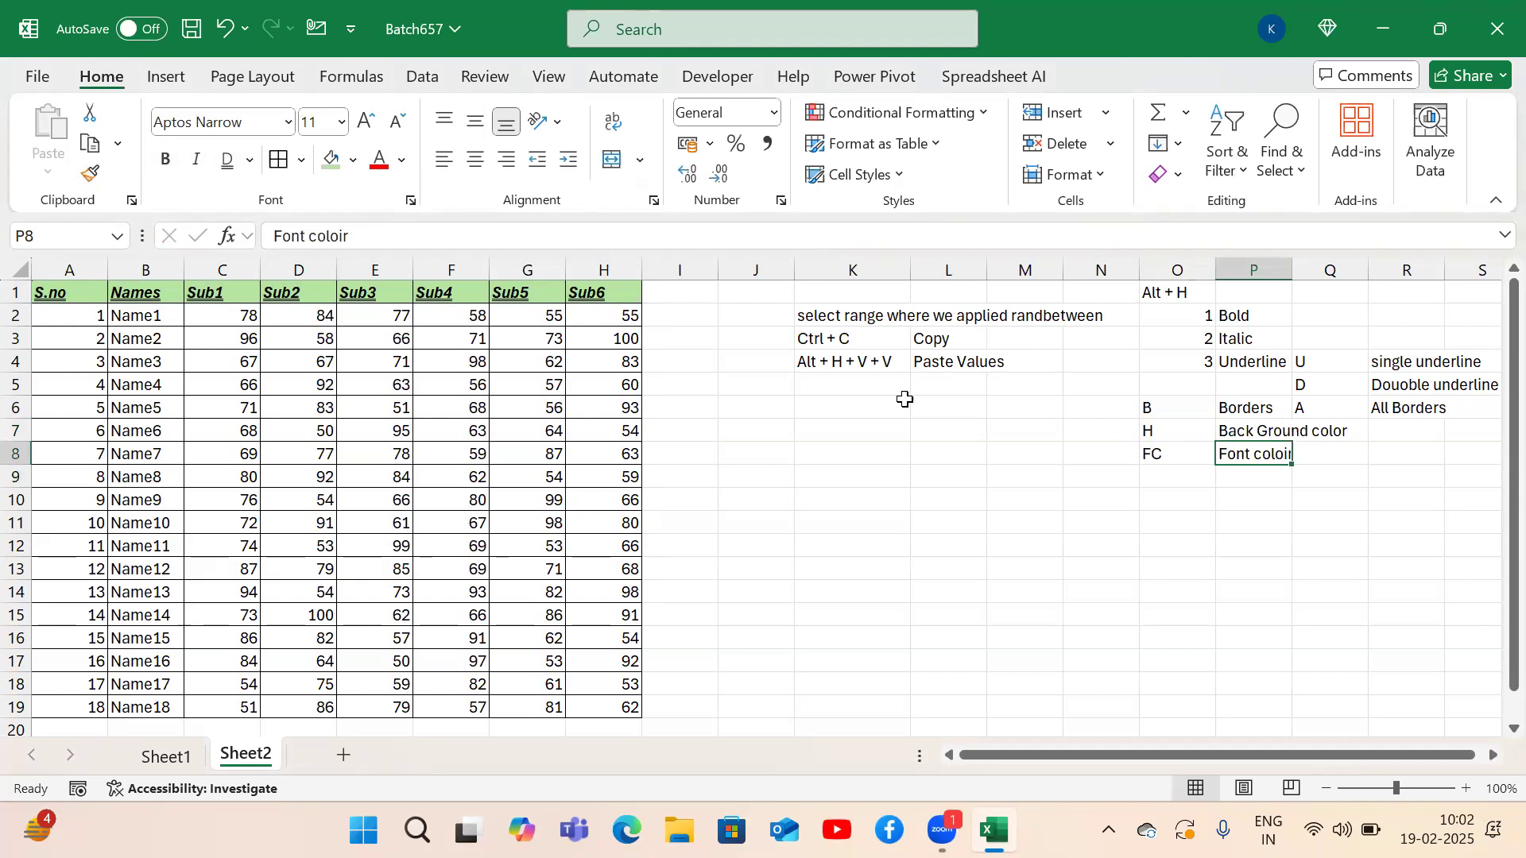
click(54, 292)
Color the header row A1:H1 text the darkest green via Alt+H, F, C.
key(ctrl+shift+Right)
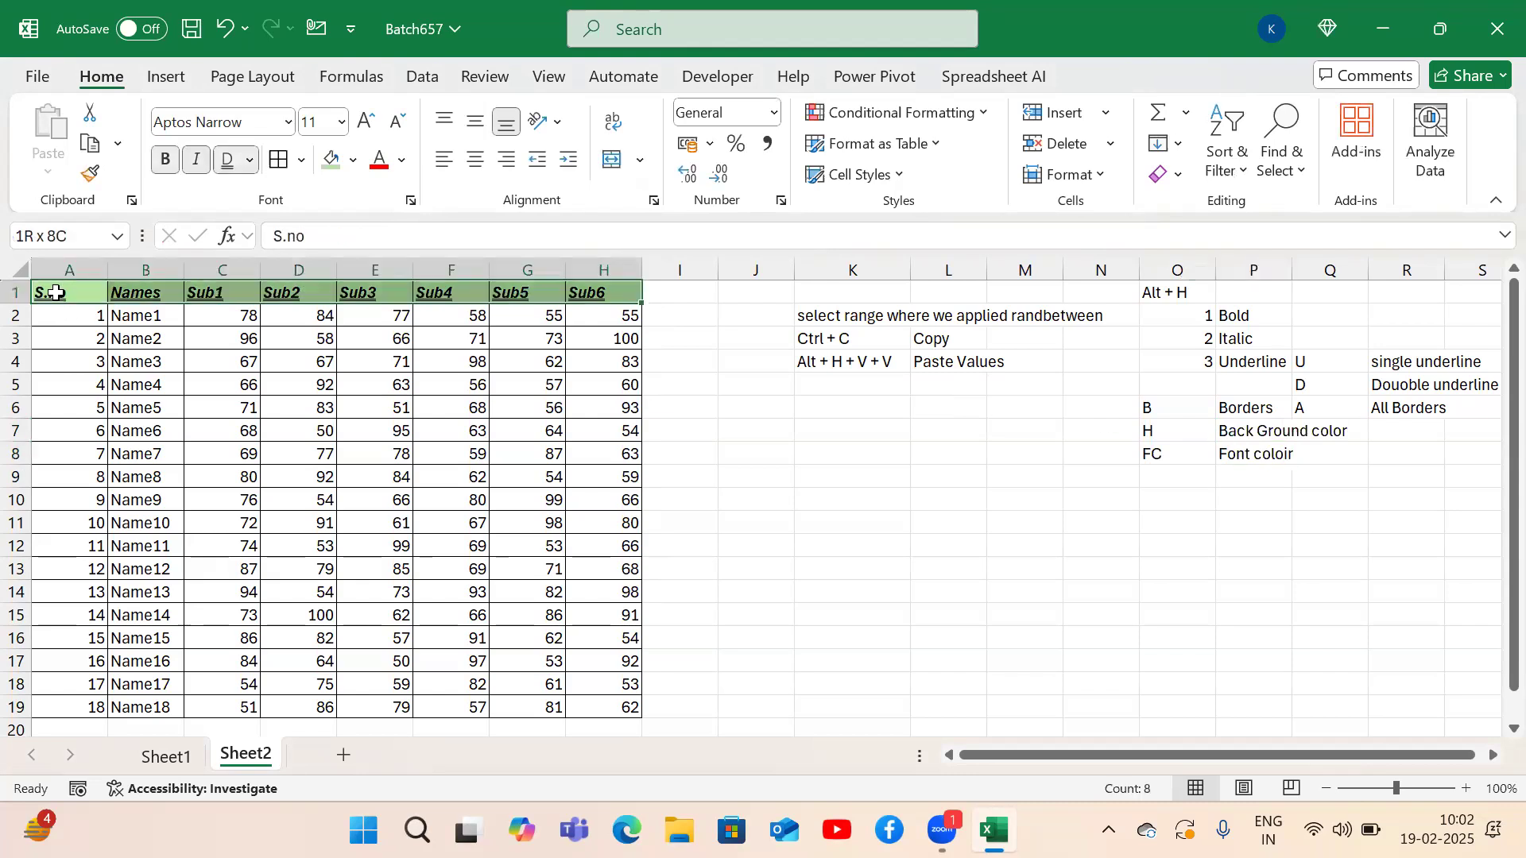
key(alt)
key(h)
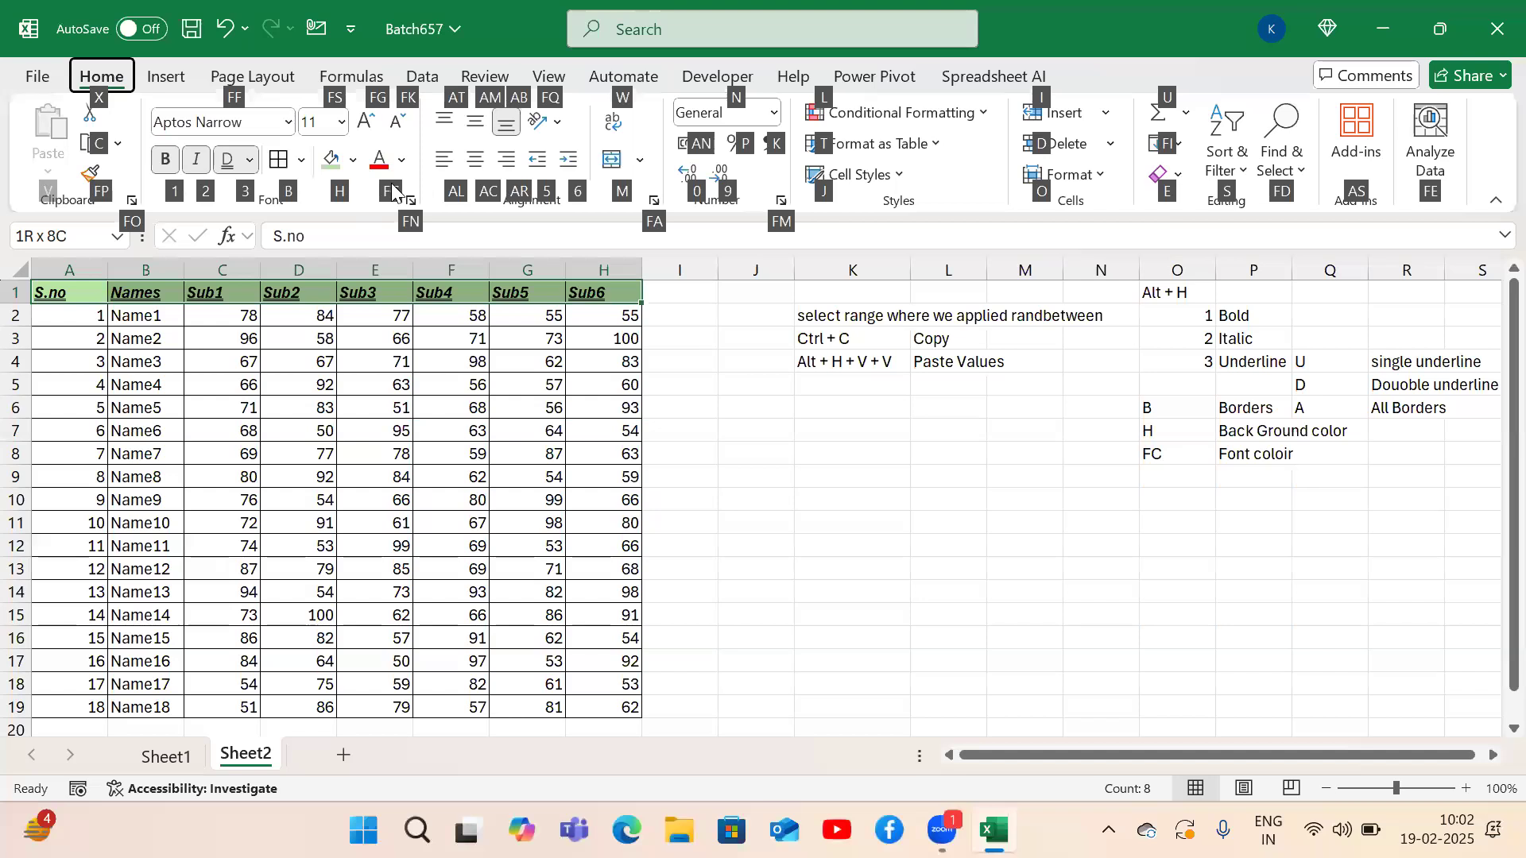
key(f)
key(c)
key(Down)
key(Down)
key(Right)
key(Right)
key(Right)
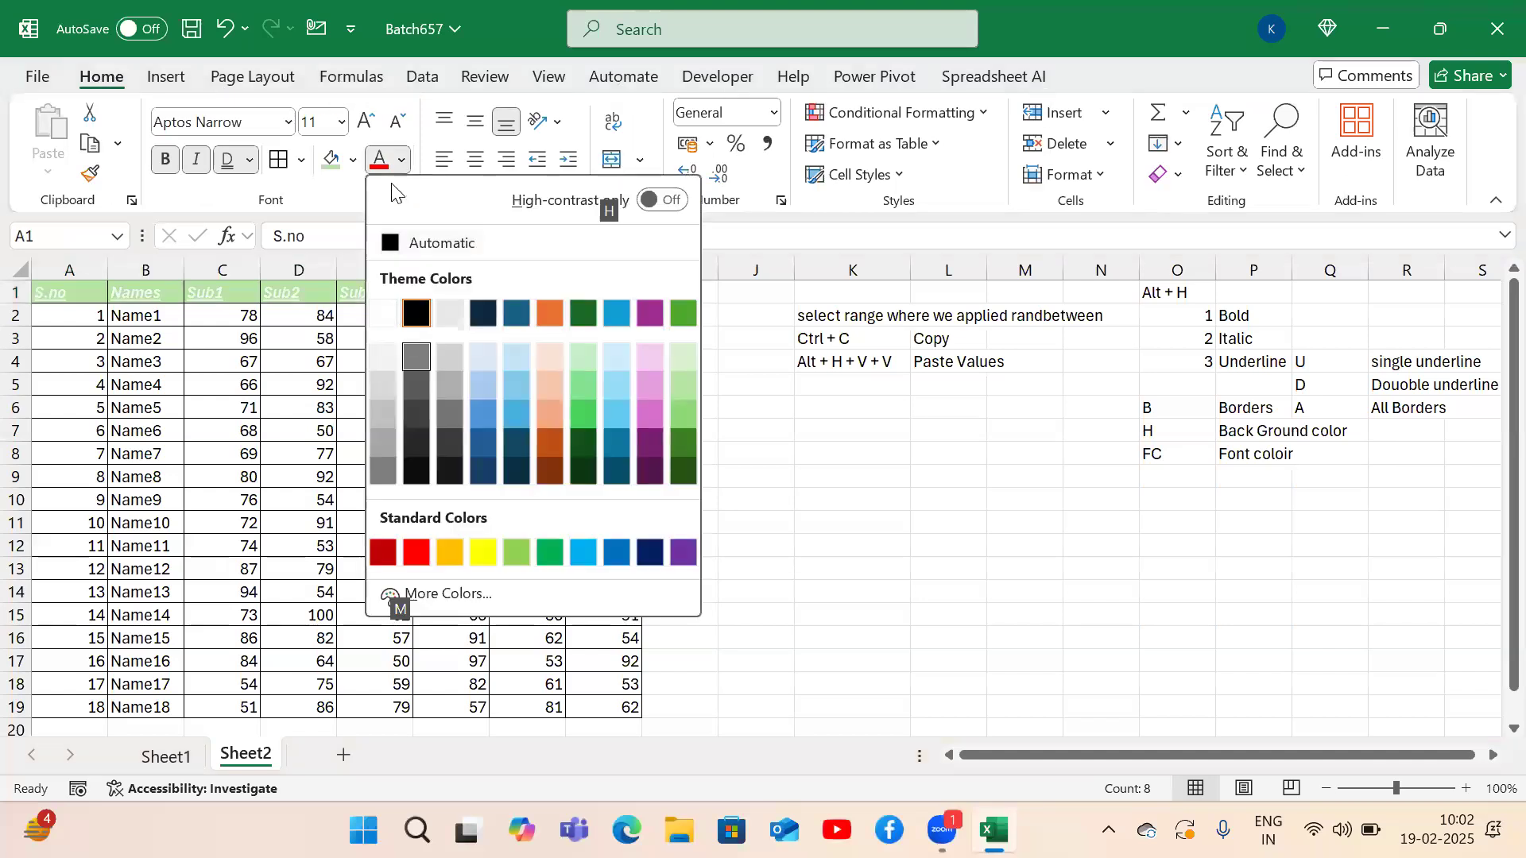
key(Right)
key(Right)
key(Right)
key(Right)
key(Right)
key(Right)
key(Down)
key(Down)
key(Down)
key(Down)
key(Right)
key(Left)
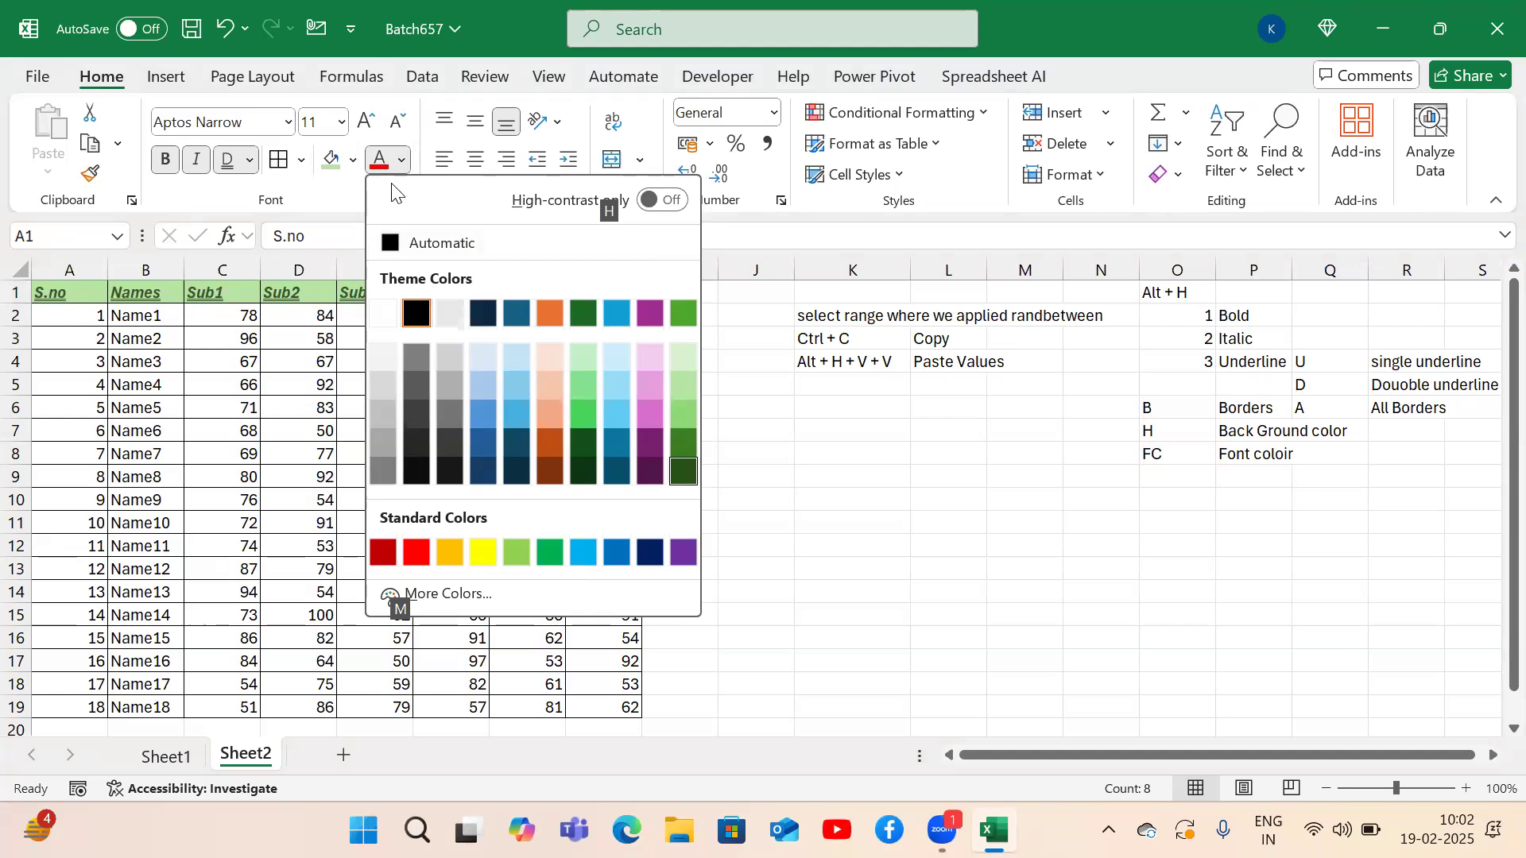
key(Return)
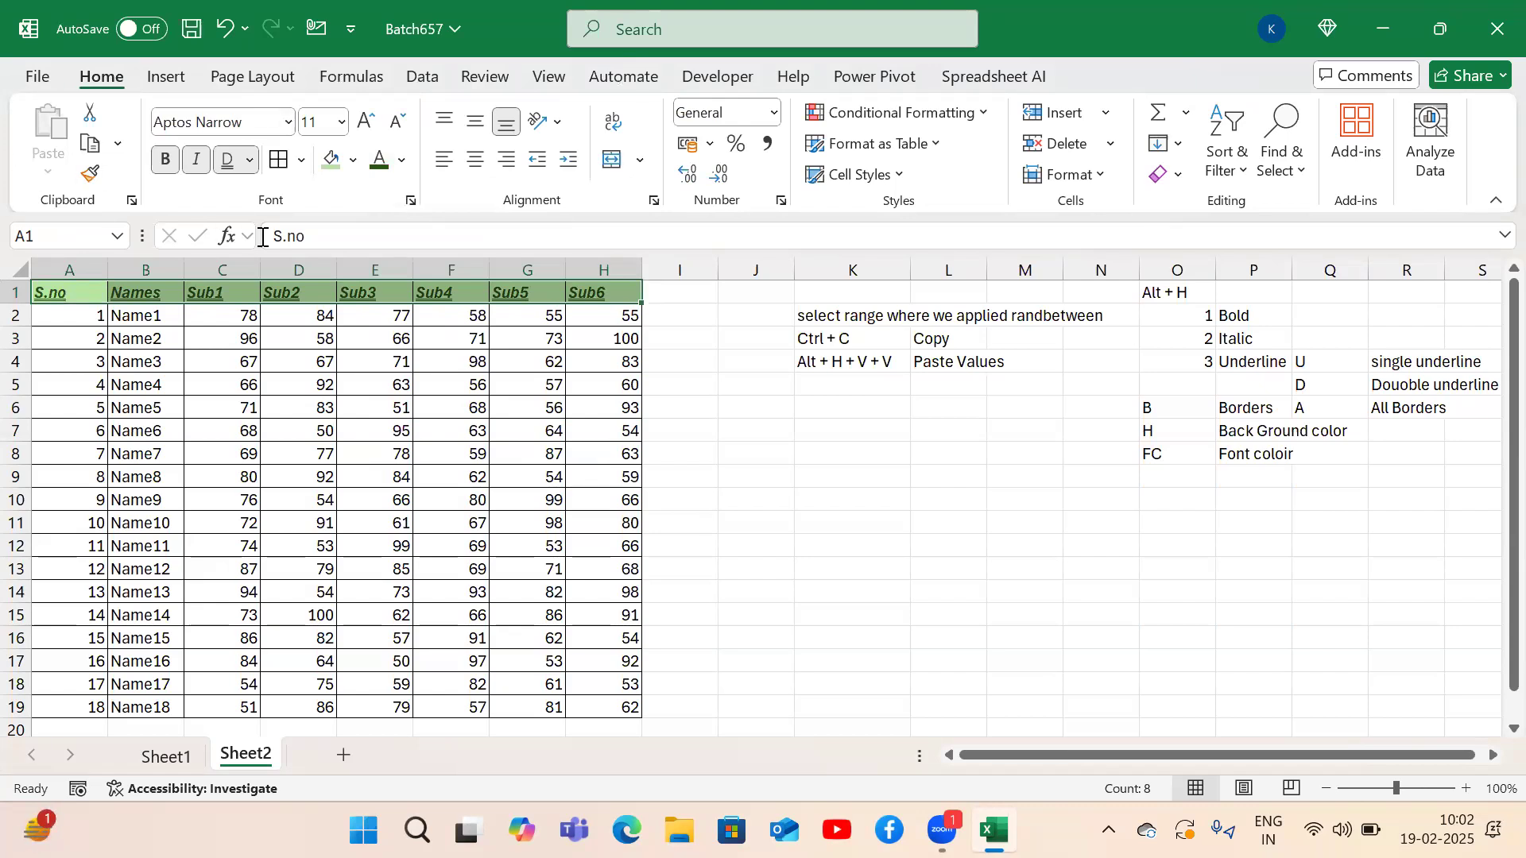
Add the note FS / Font Size in O9:P9.
click(1158, 475)
text(FS)
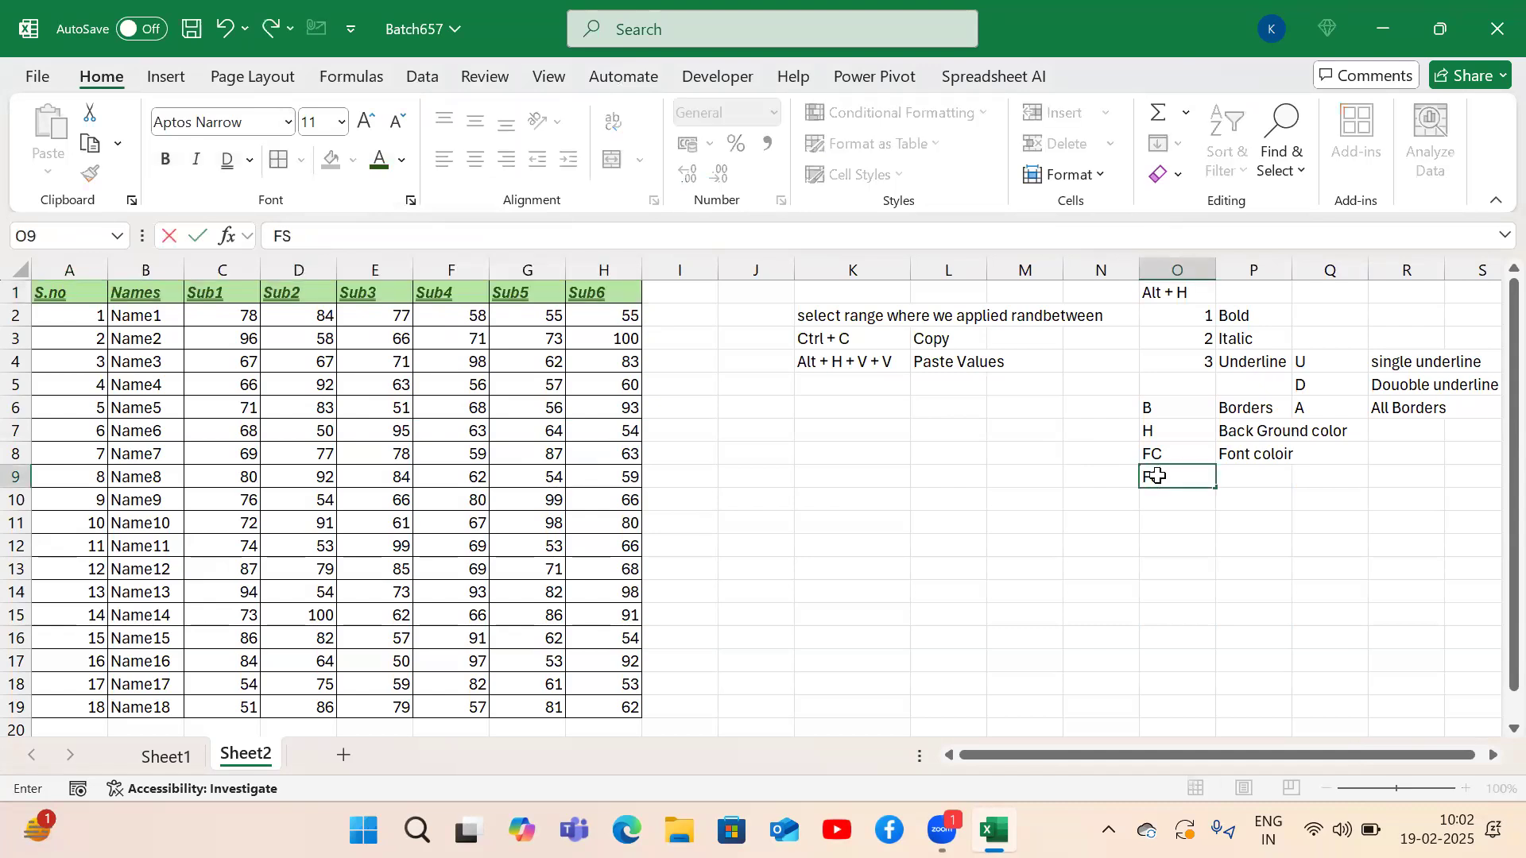
key(Tab)
text(Font )
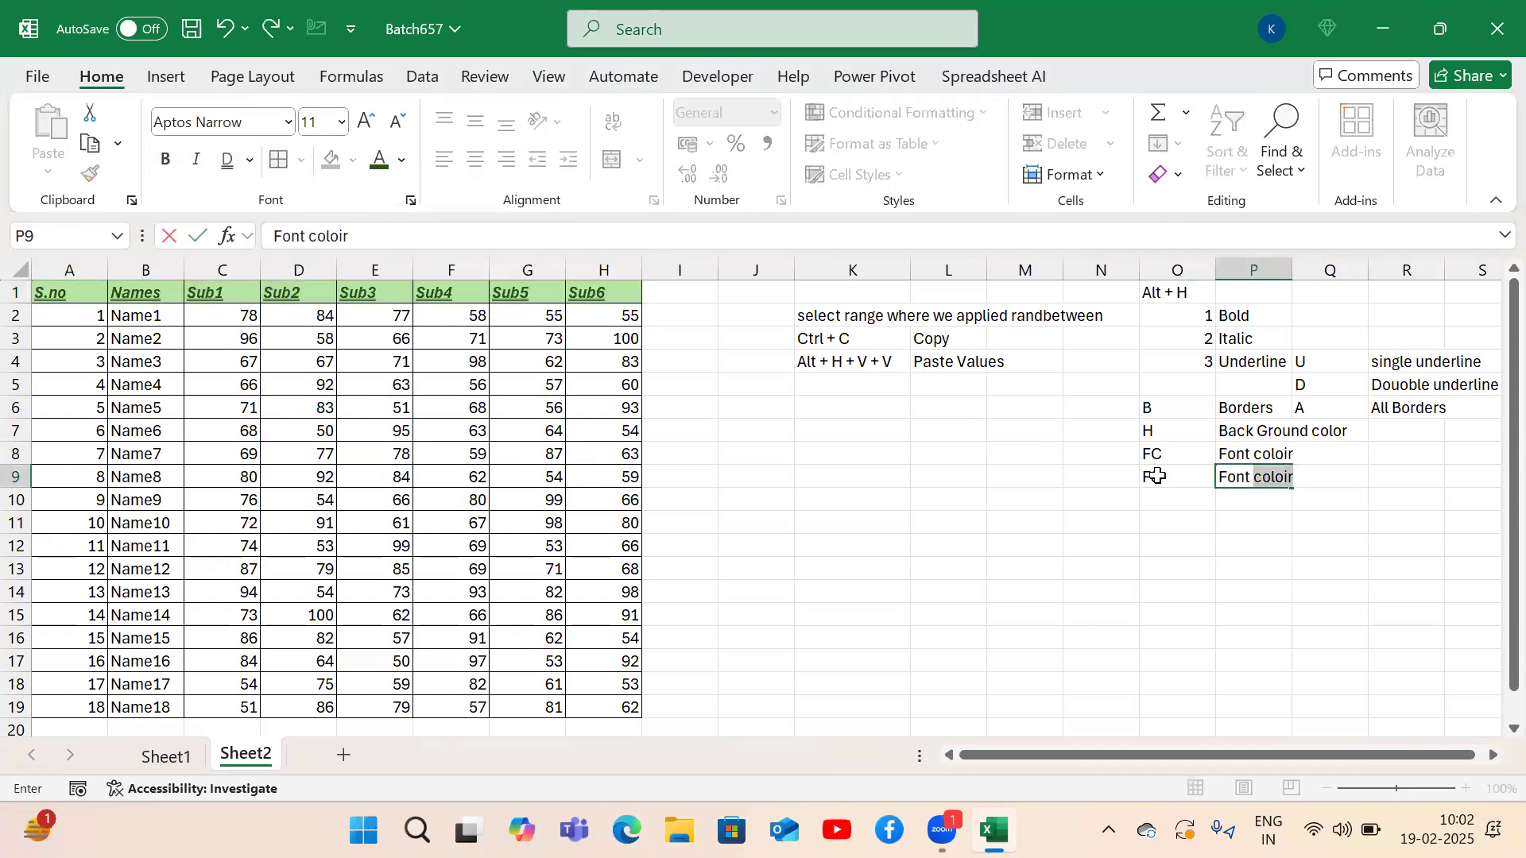
text(Size)
key(Return)
key(Up)
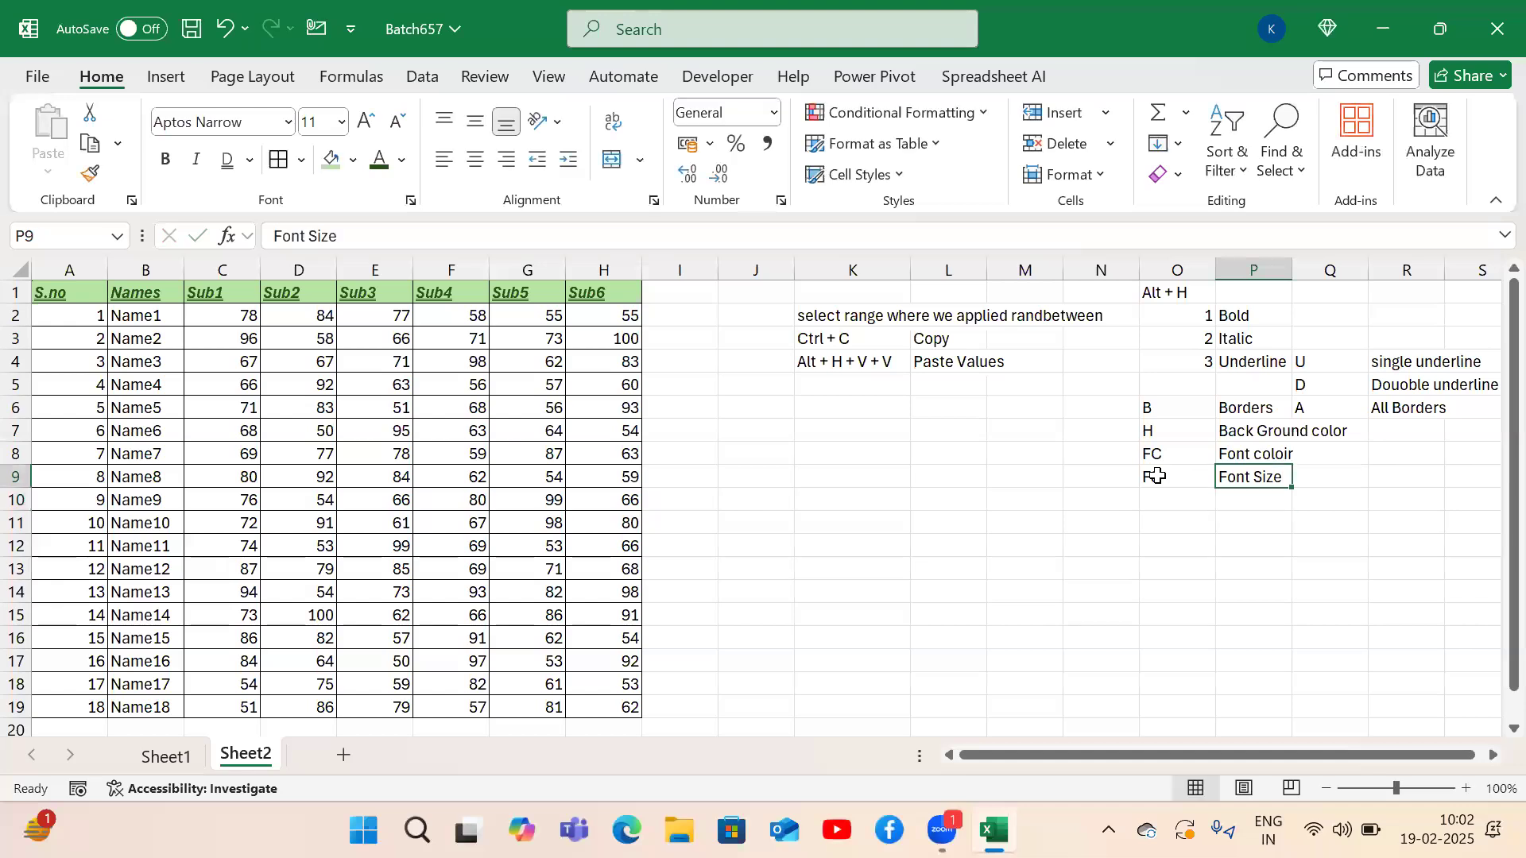
key(Left)
Set the header row A1:H1 font size to 12.
key(ctrl+Home)
key(ctrl+shift+Right)
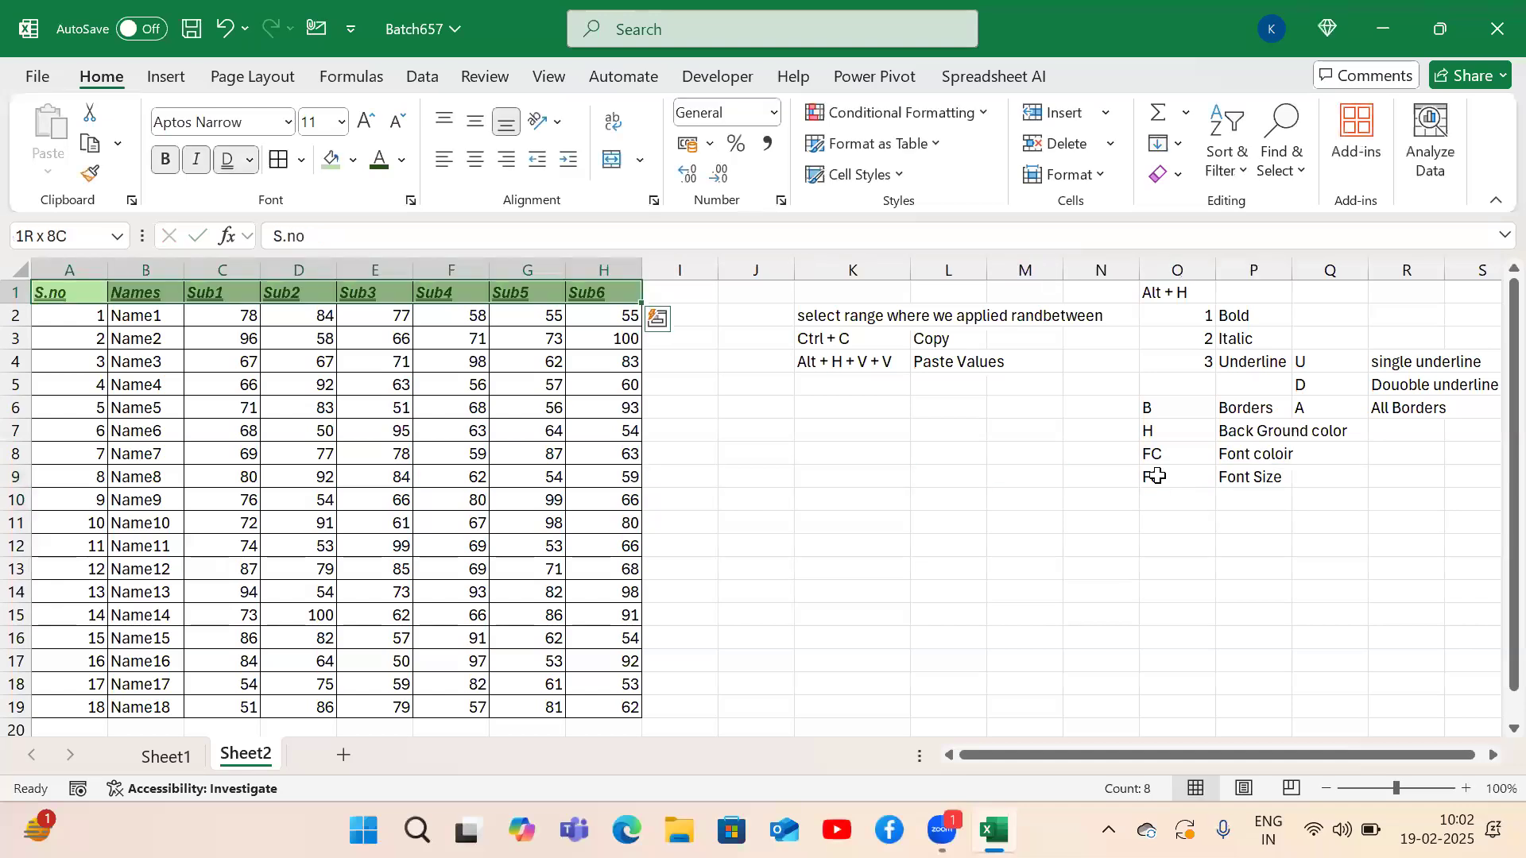
key(alt)
key(h)
key(f)
key(s)
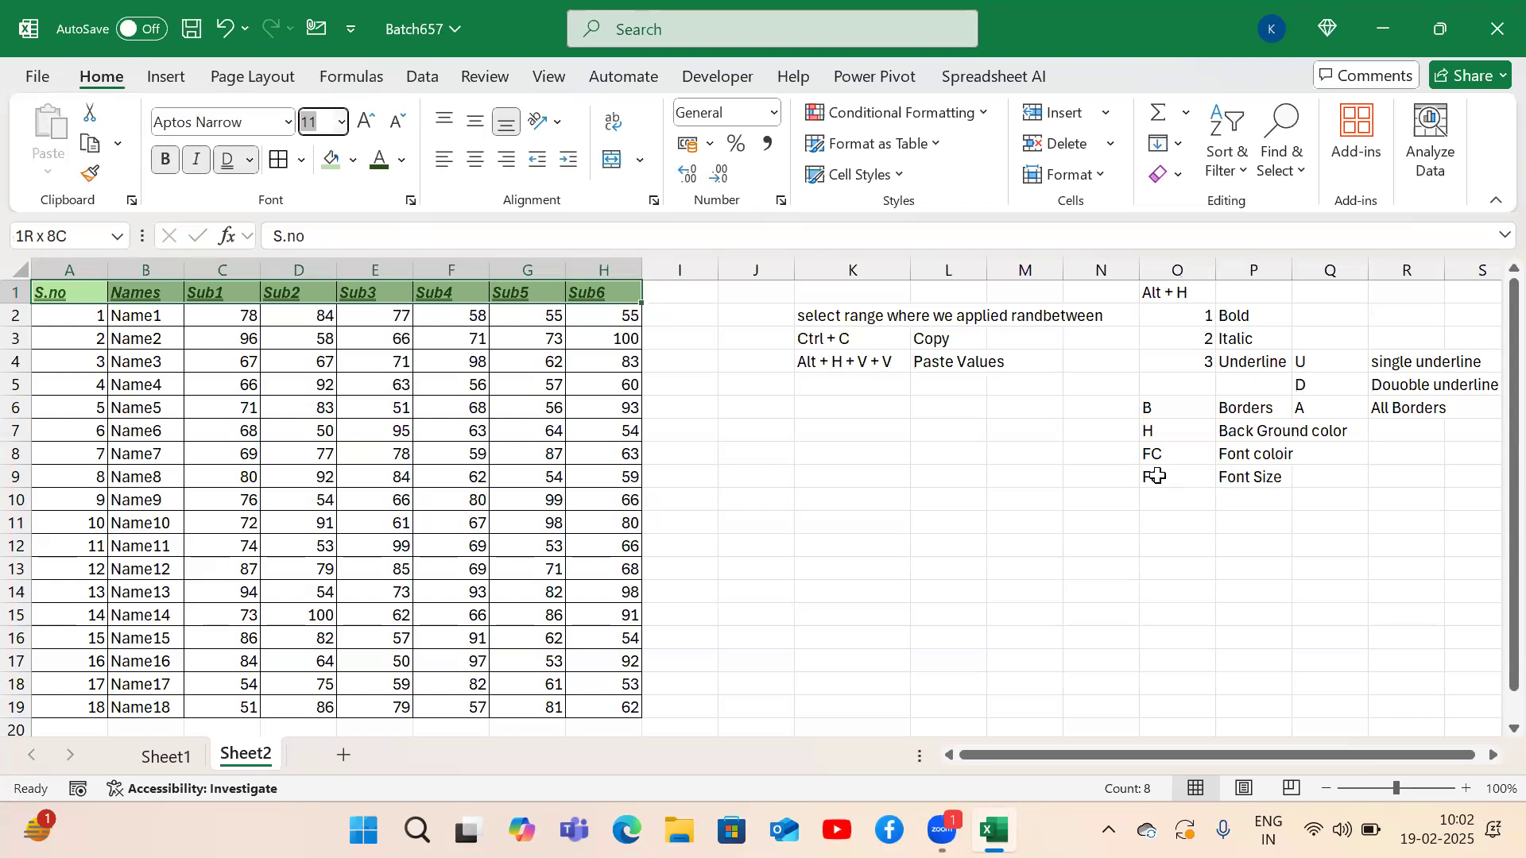
key(alt+Down)
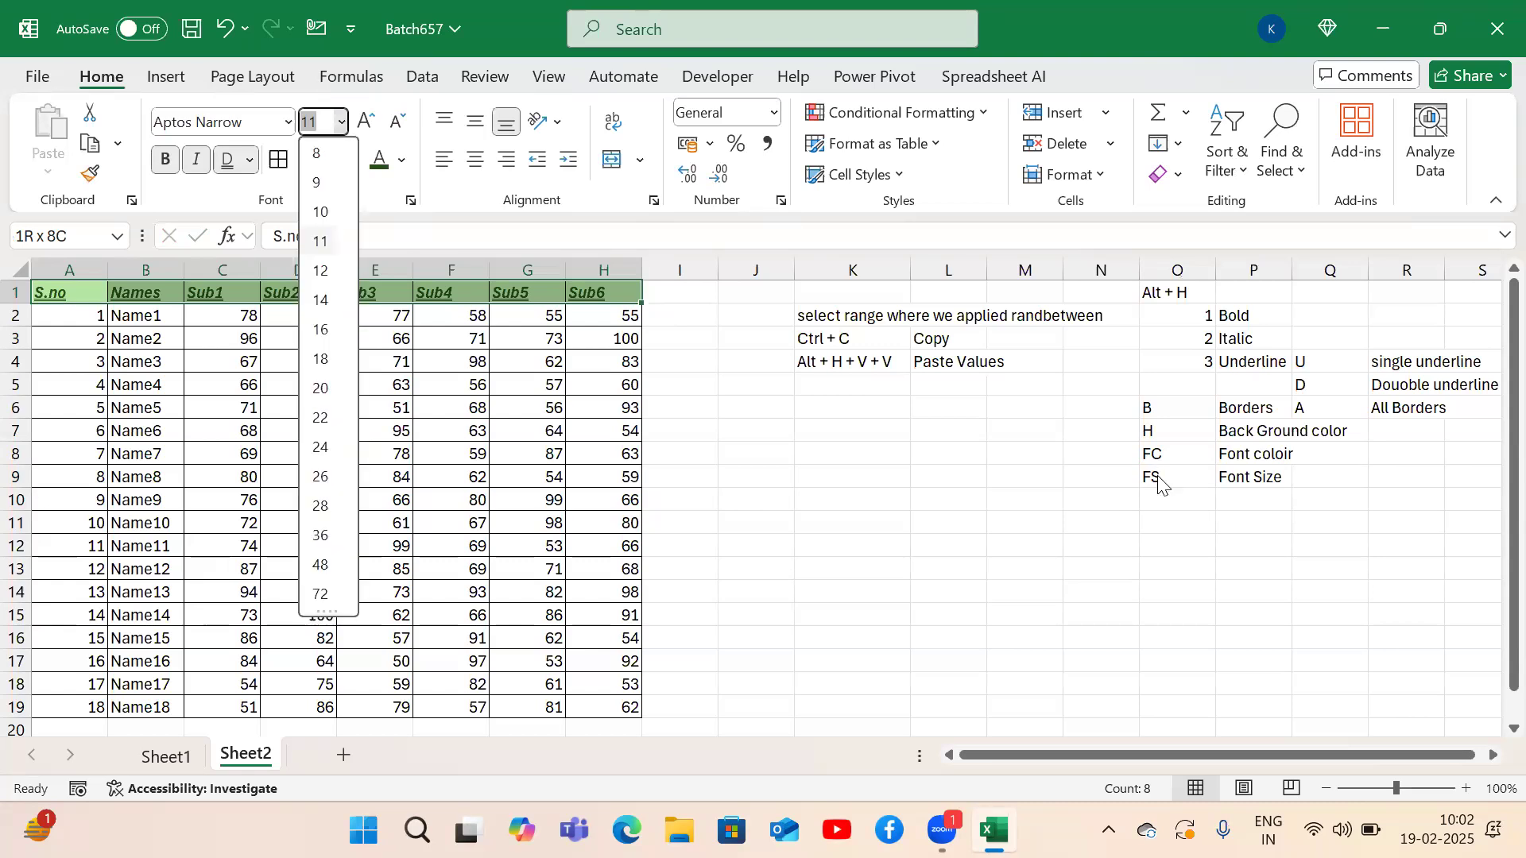
key(Down)
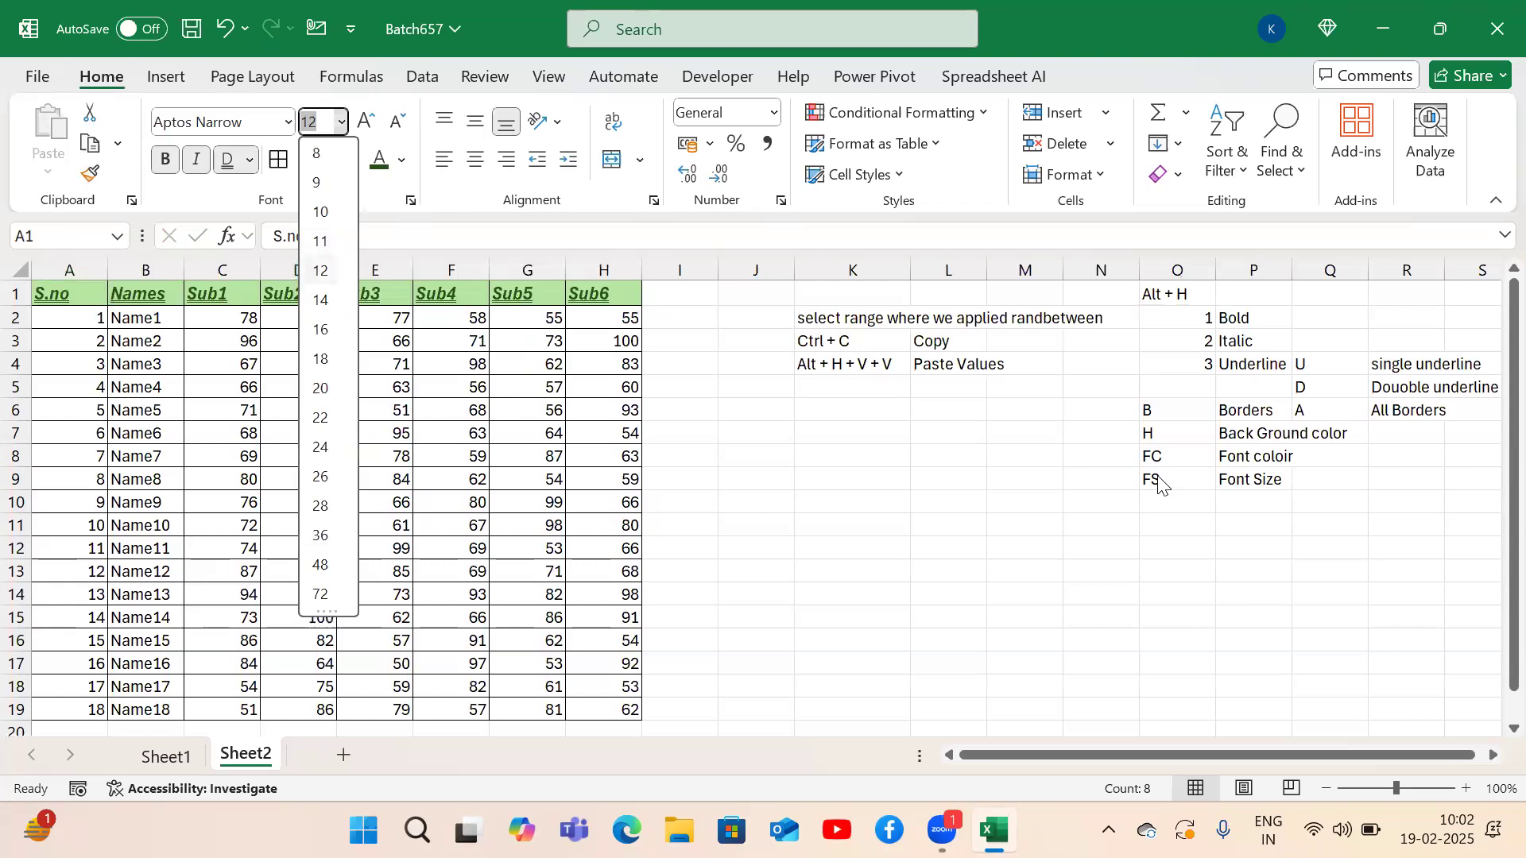
key(Return)
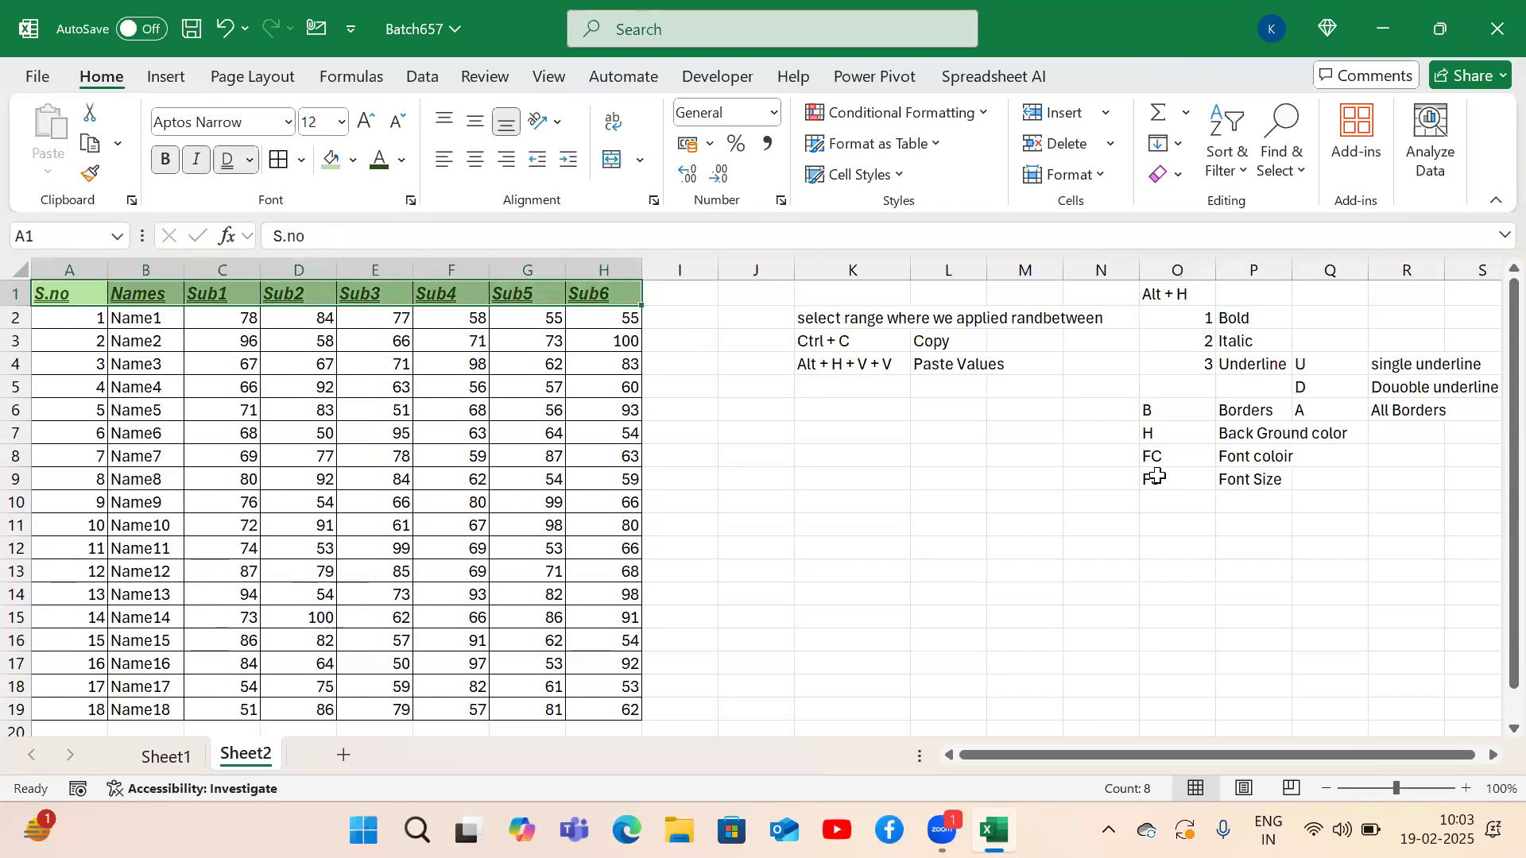
Add notes FG / Increase the font and FK / Decrease the font in O10:P11.
click(1182, 498)
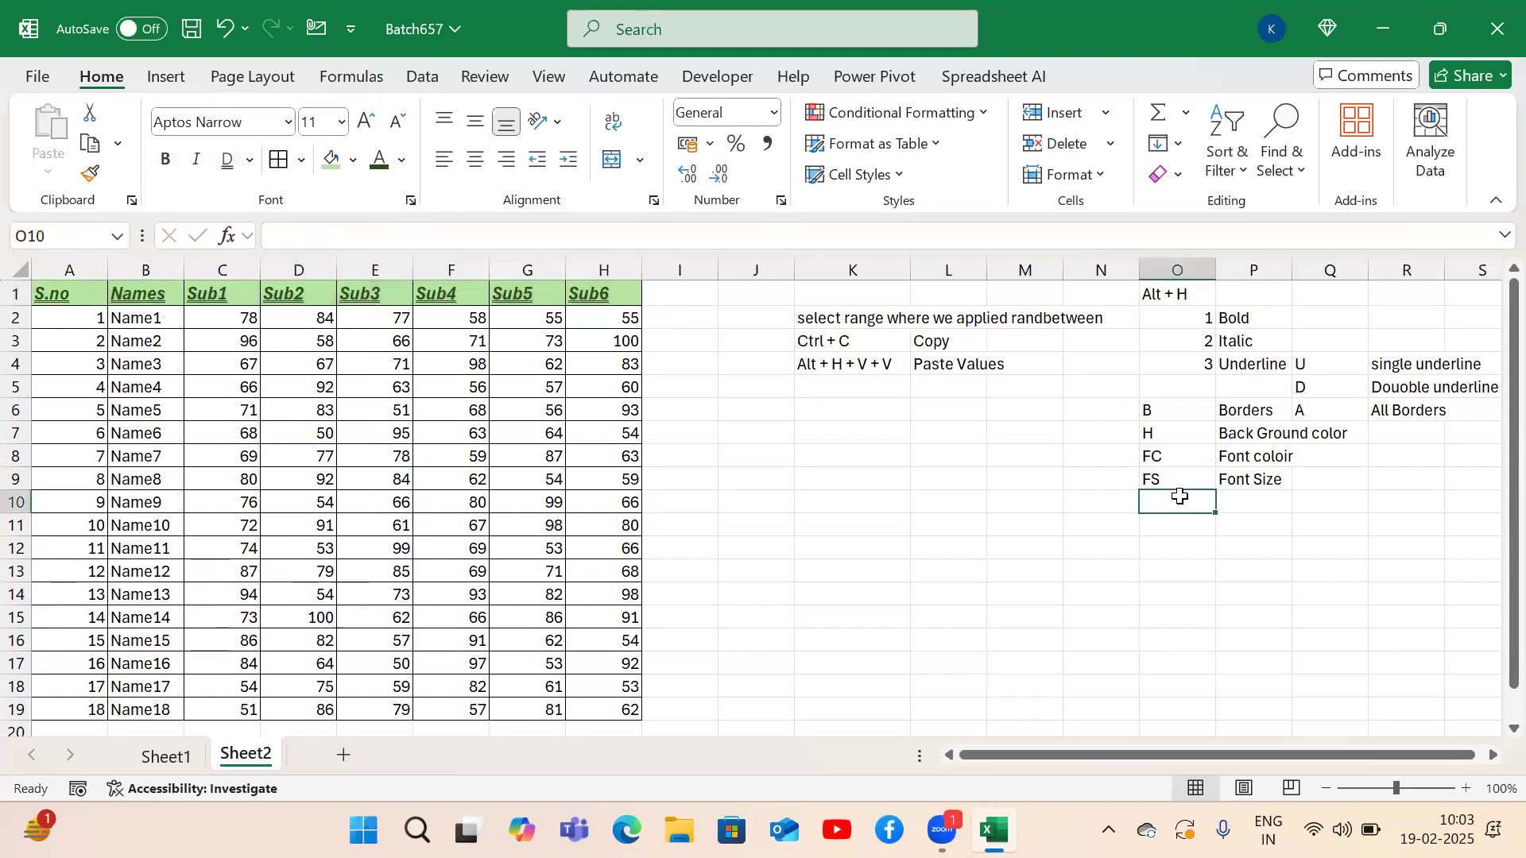
text(FG)
key(Tab)
text(Inc)
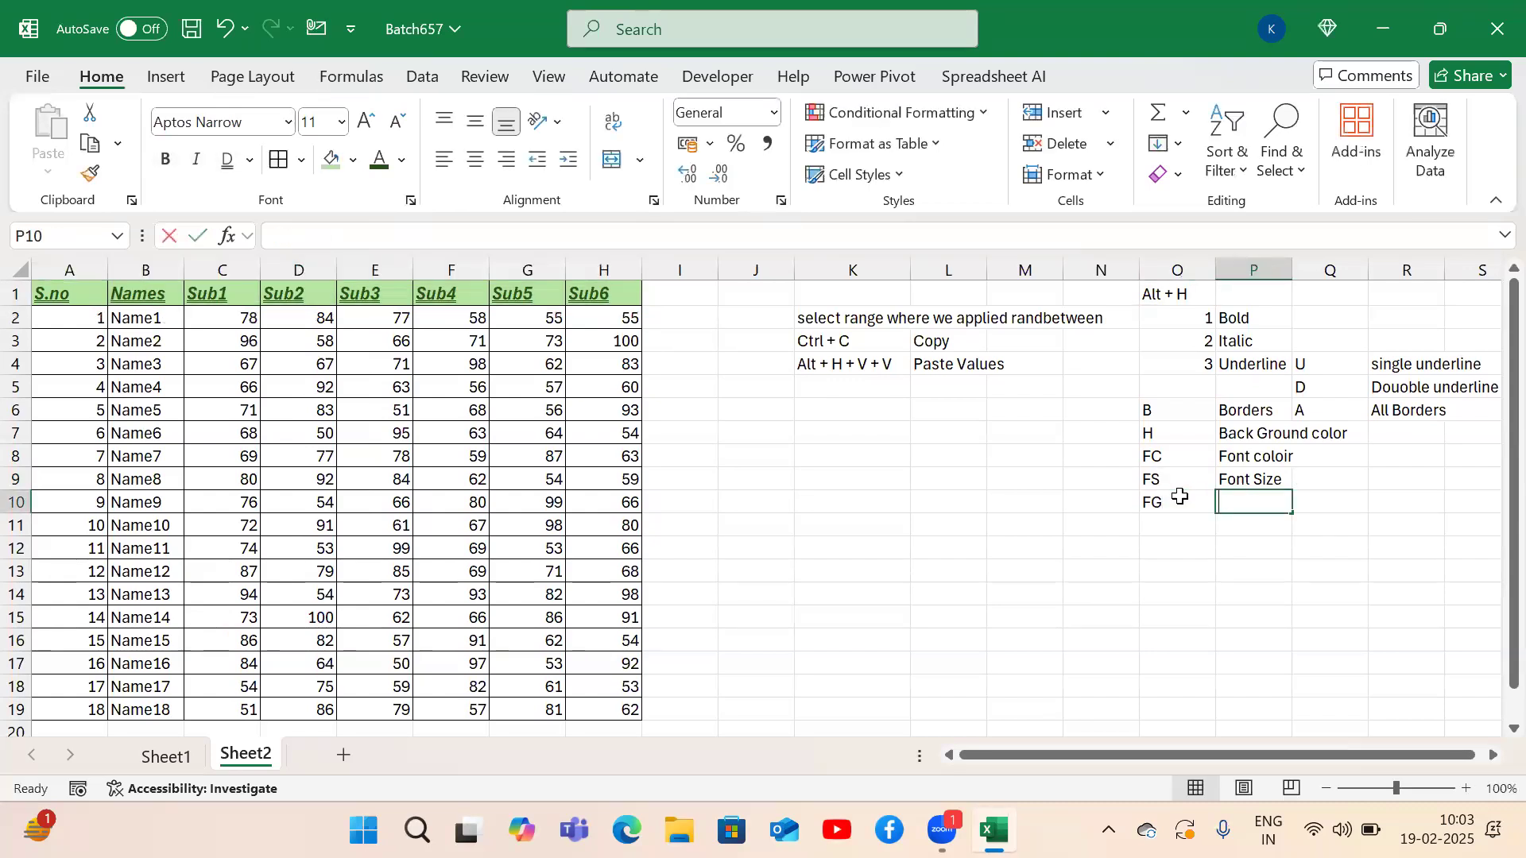
text(f)
key(BackSpace)
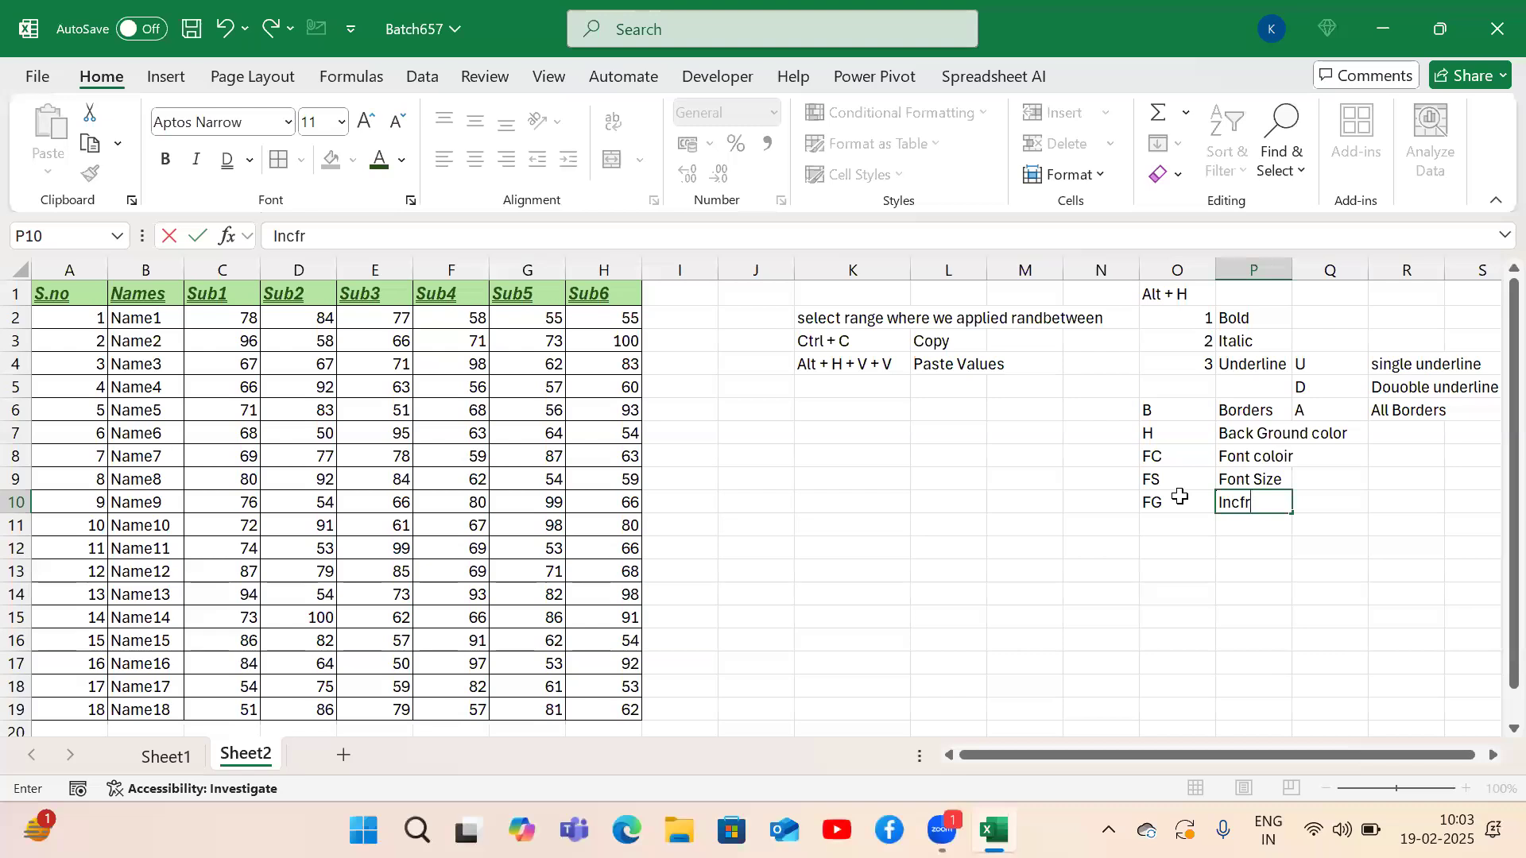
text(rease the font)
key(Return)
text(FK)
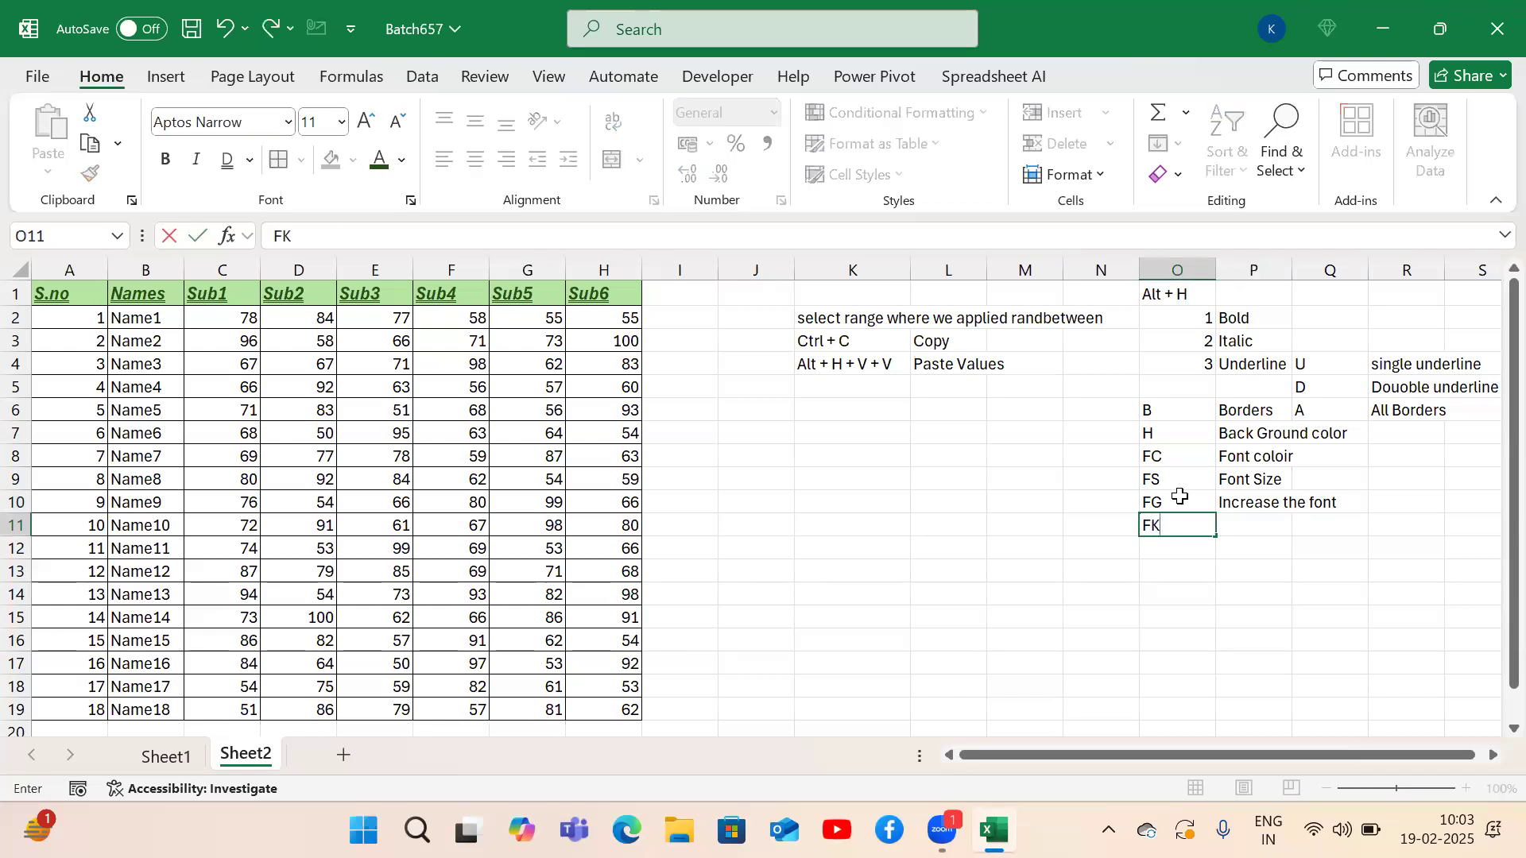
key(Tab)
text(Decre)
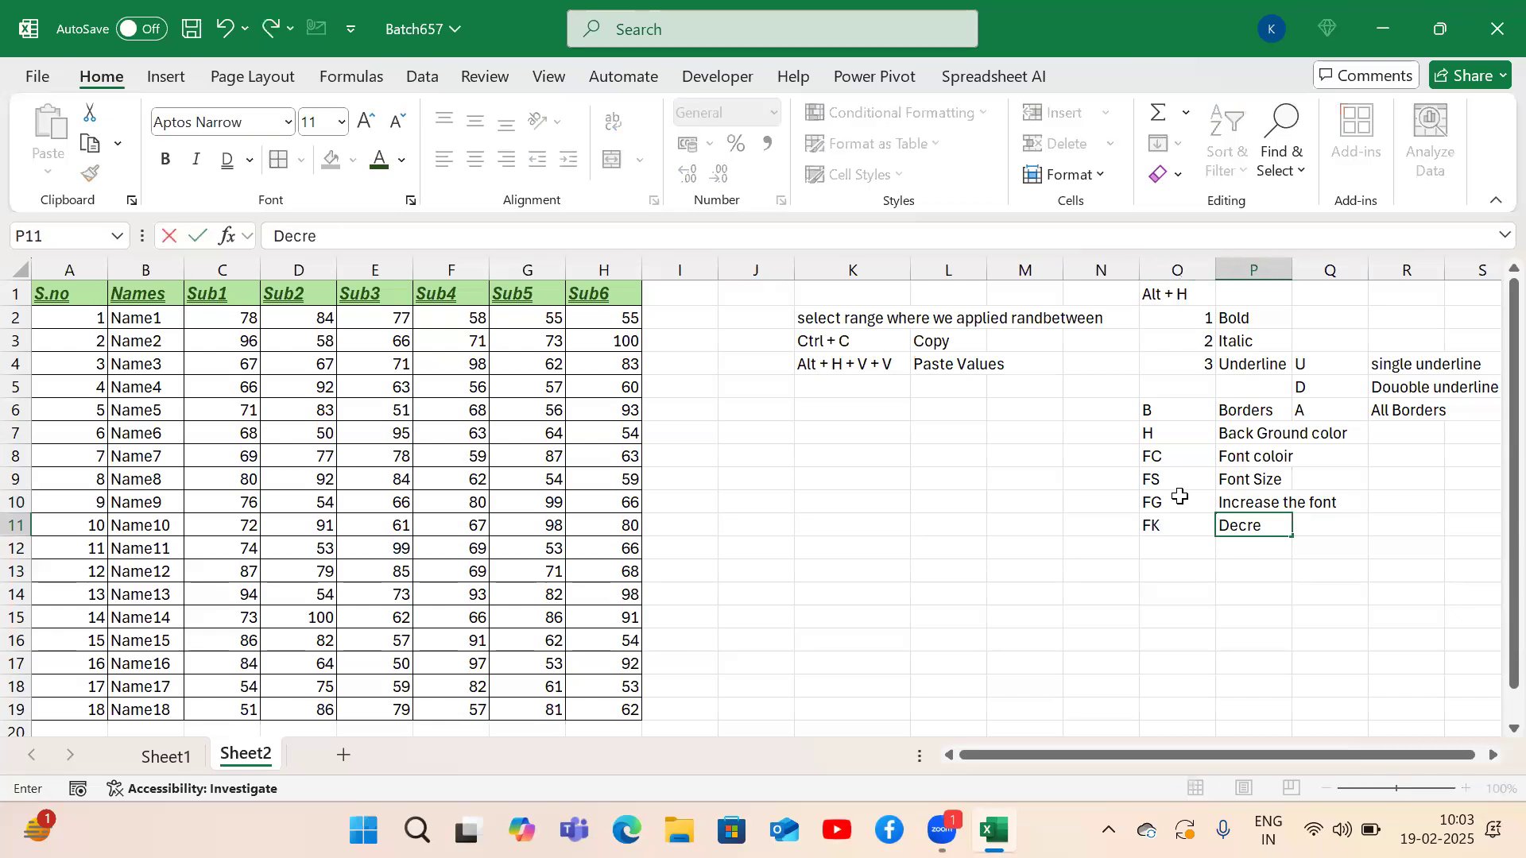
text(ase the font)
key(Return)
Grow the header font to 14 with Alt+H,F,G, then shrink it back to 12 with F,K.
key(Left)
key(Left)
key(Left)
key(Left)
key(Left)
key(Left)
key(Left)
key(Left)
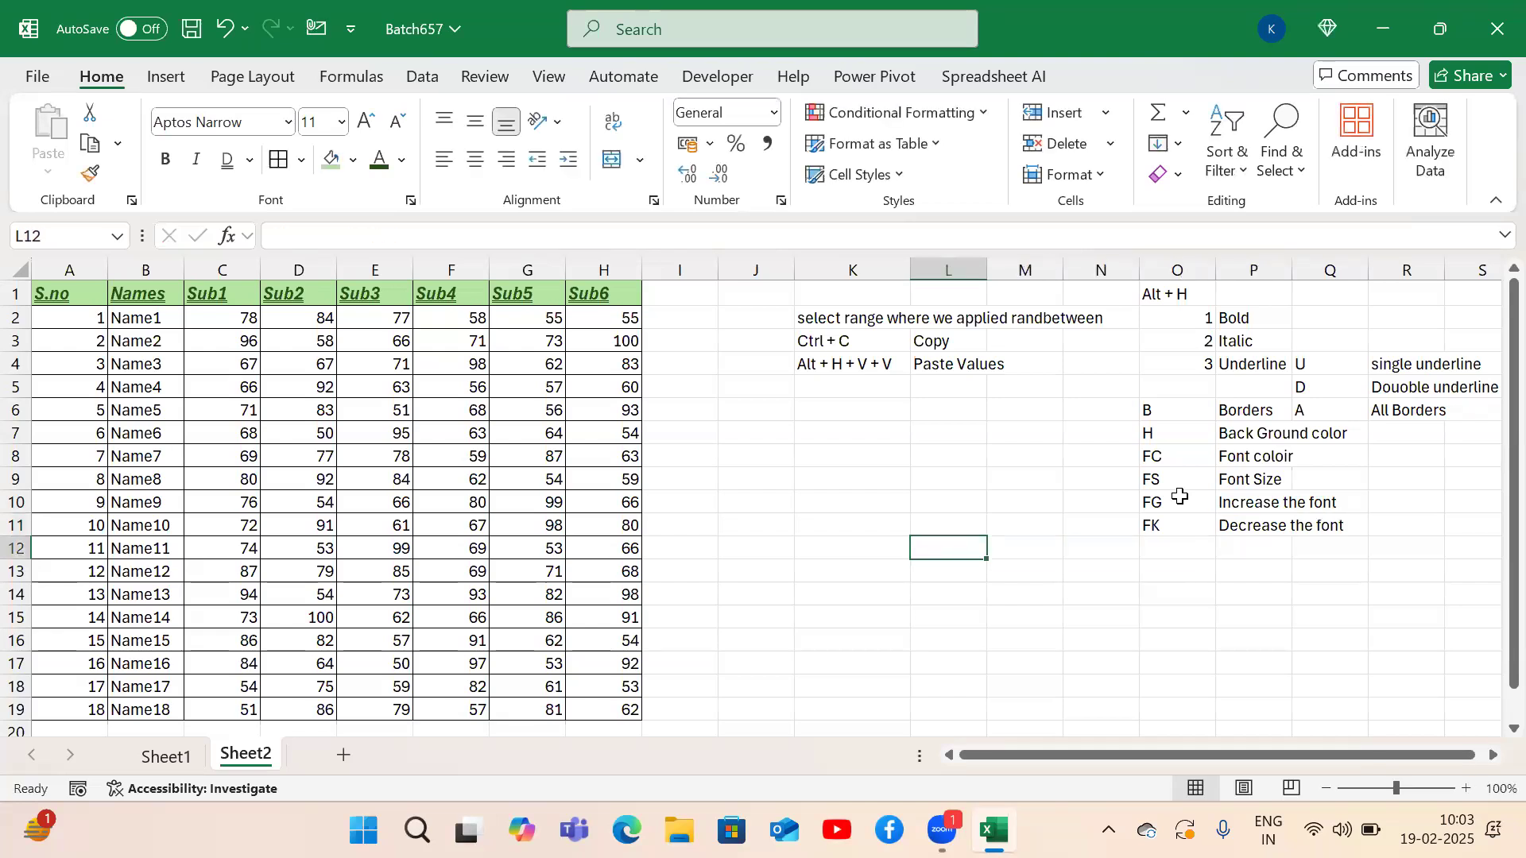
key(ctrl+Home)
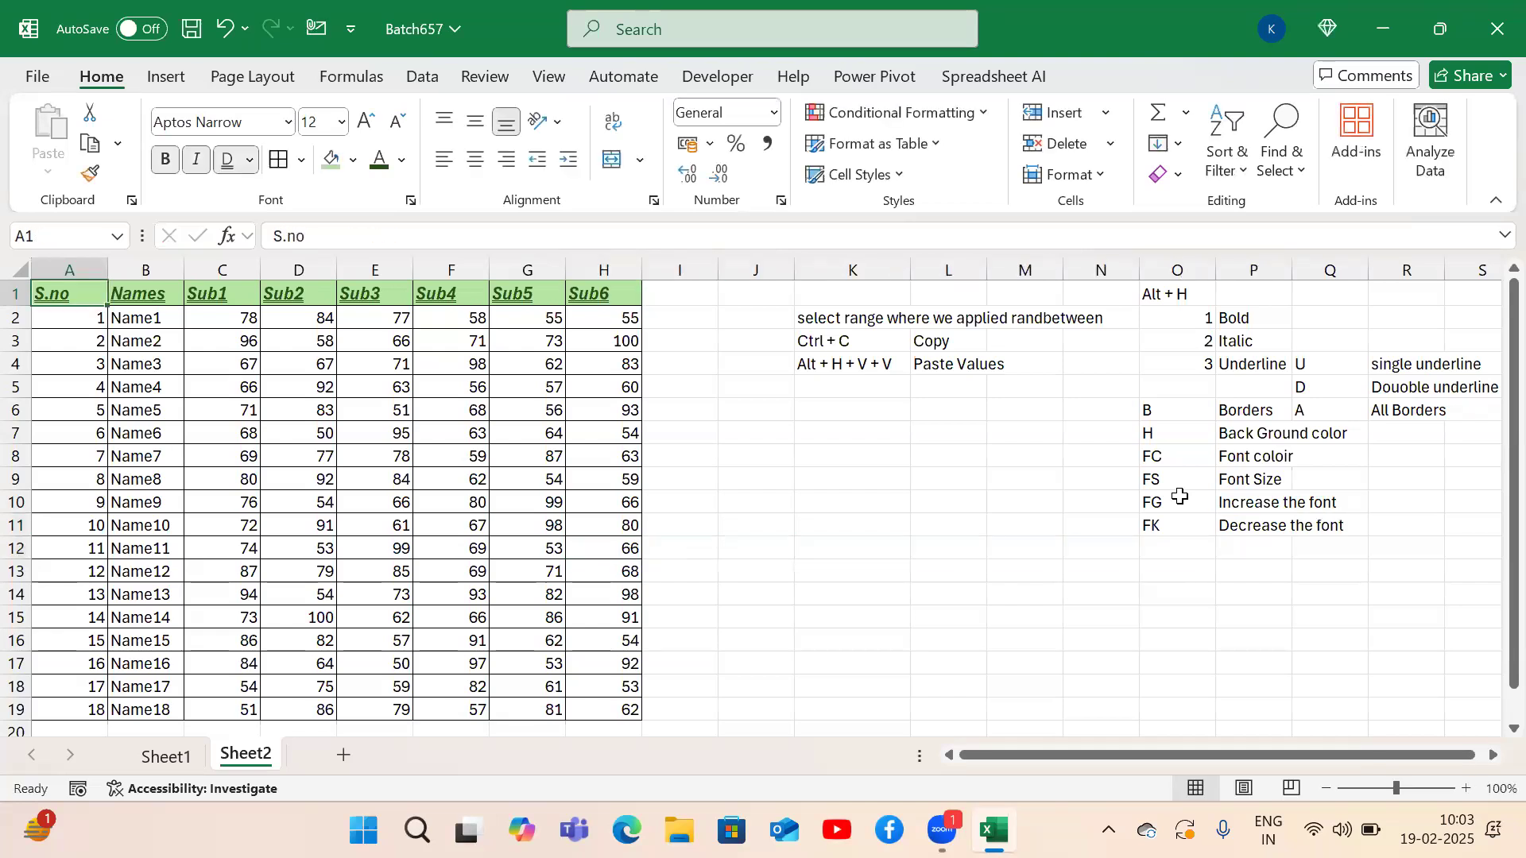
key(ctrl+shift+Right)
key(alt)
key(h)
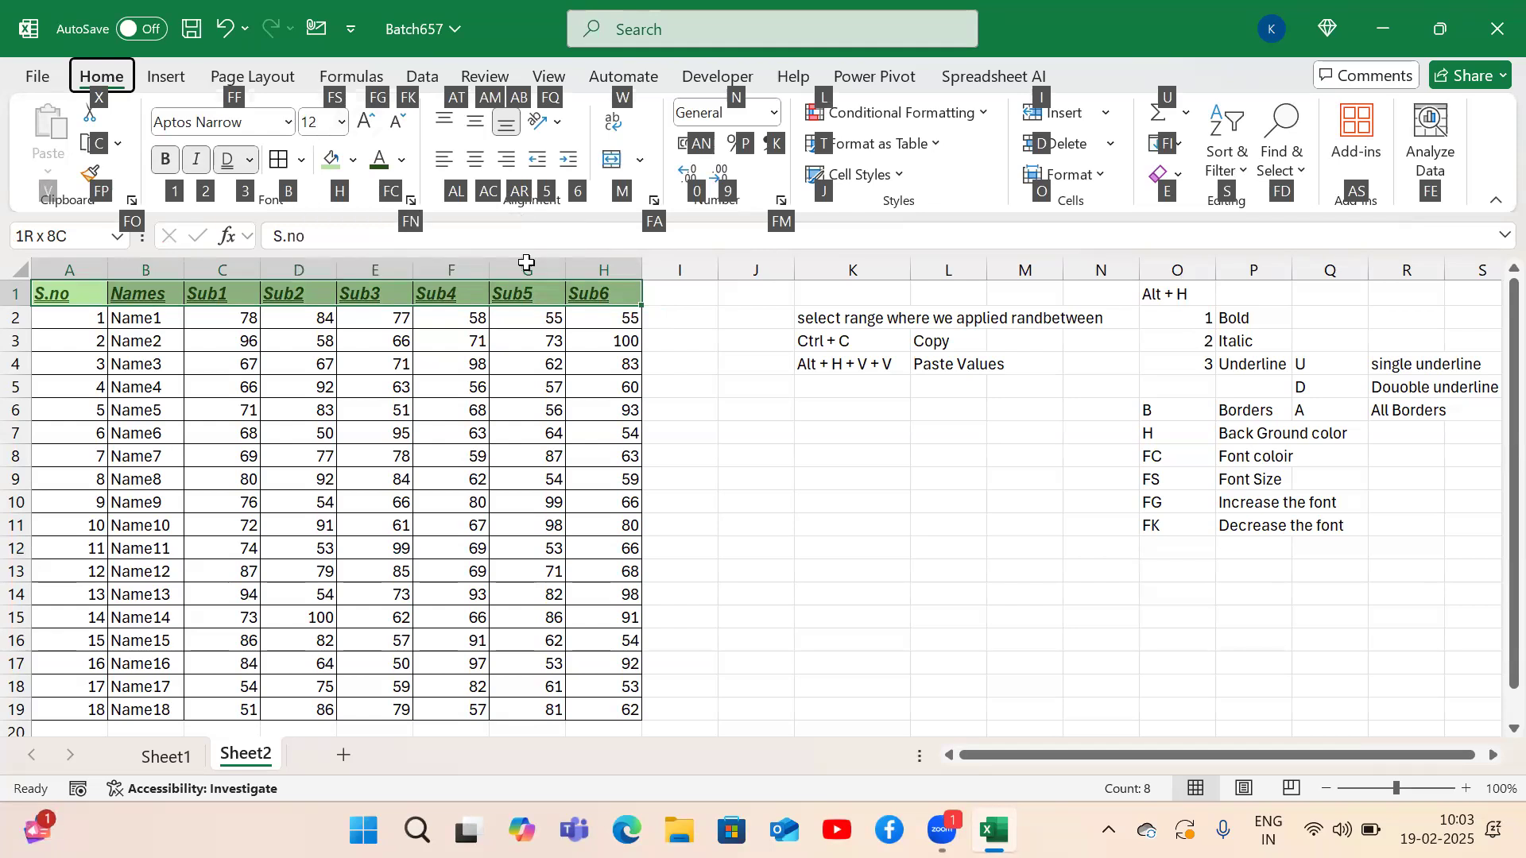
key(f)
key(g)
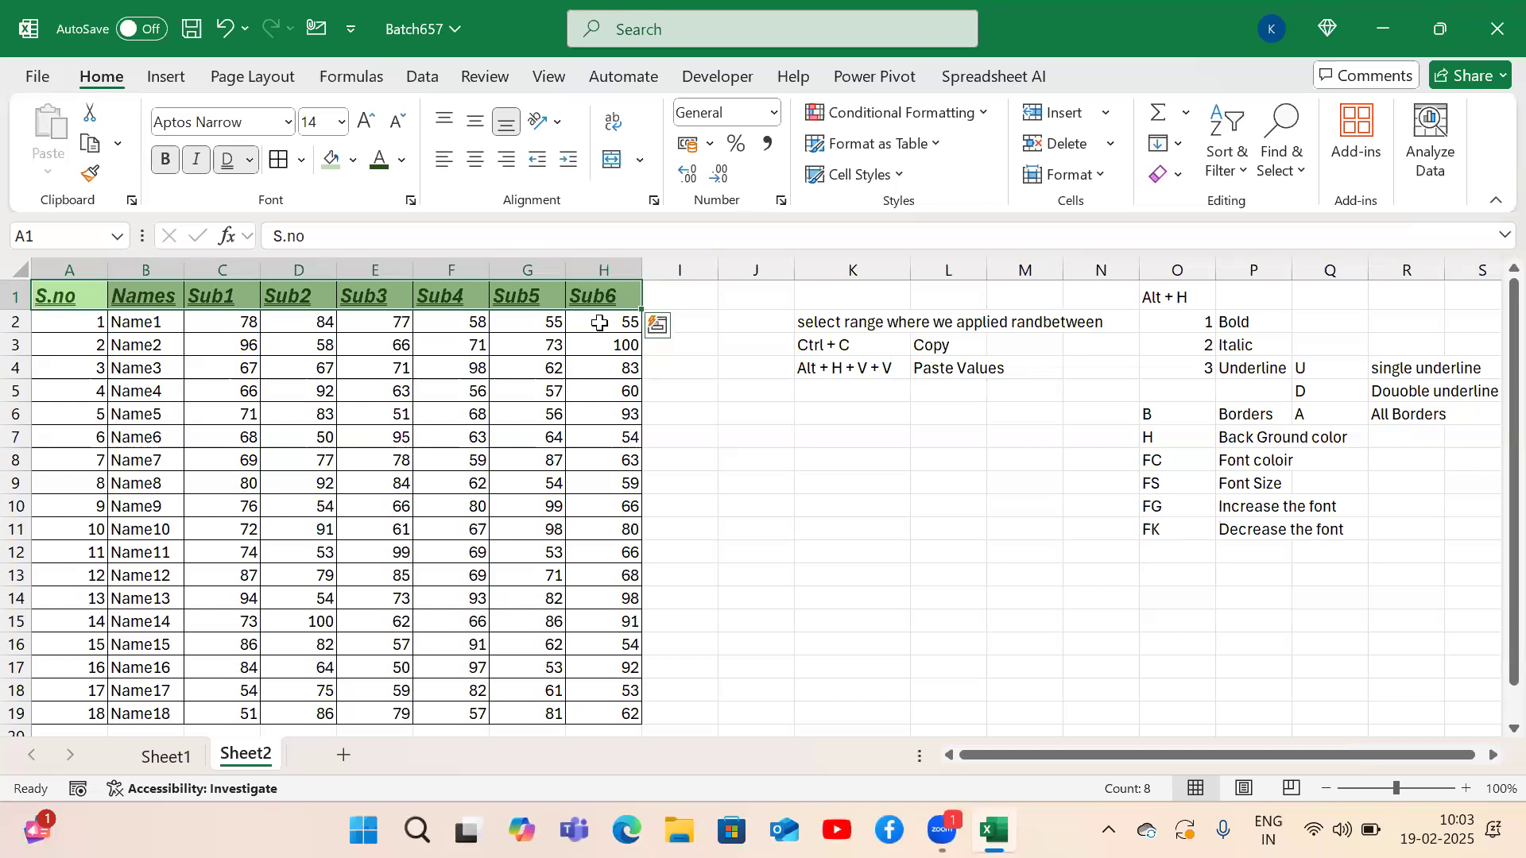
key(alt+h)
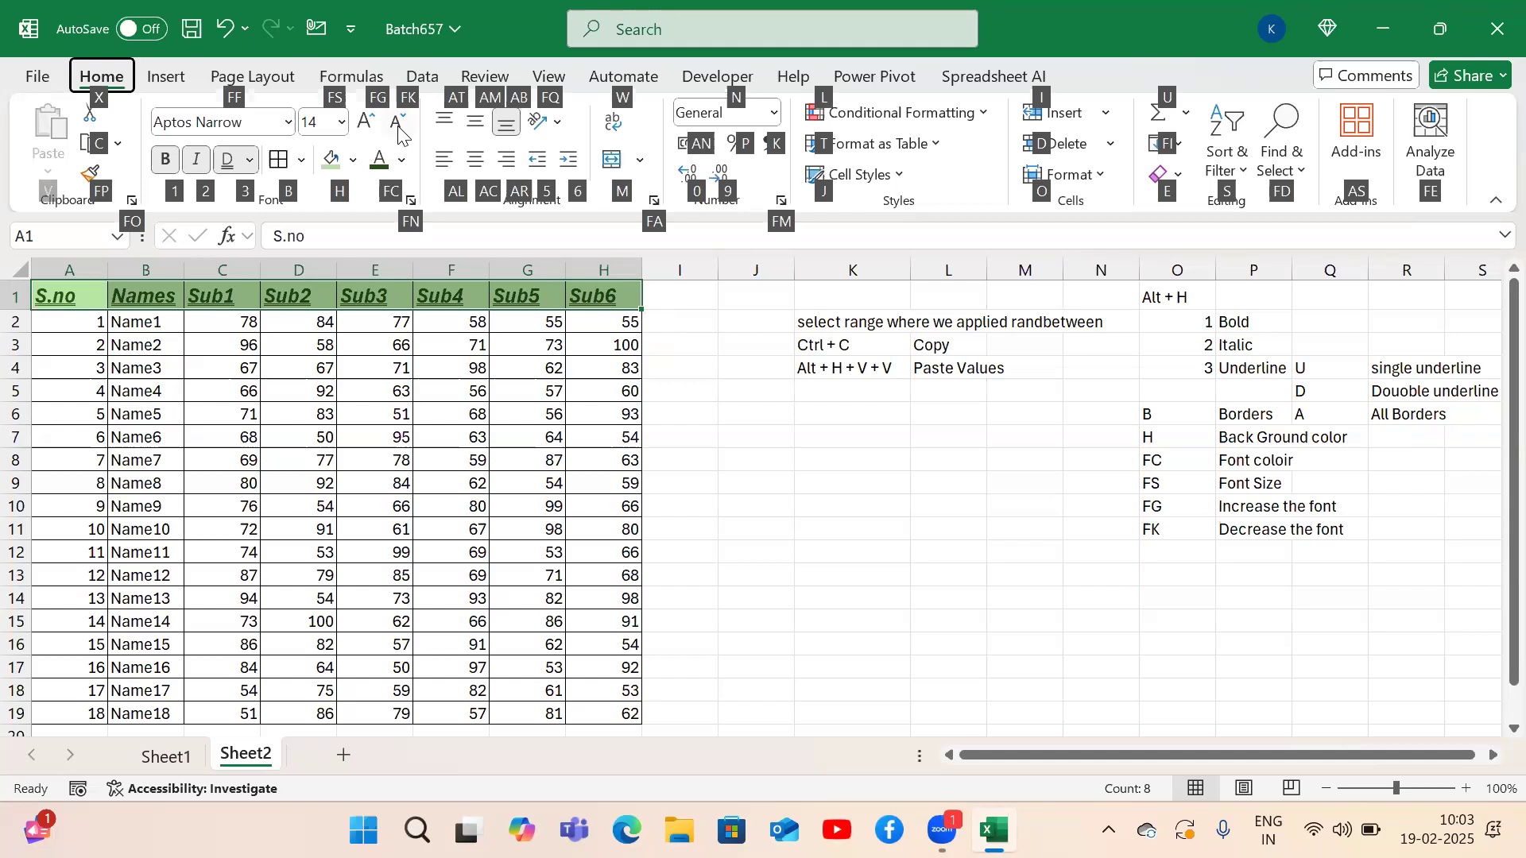
key(f)
key(k)
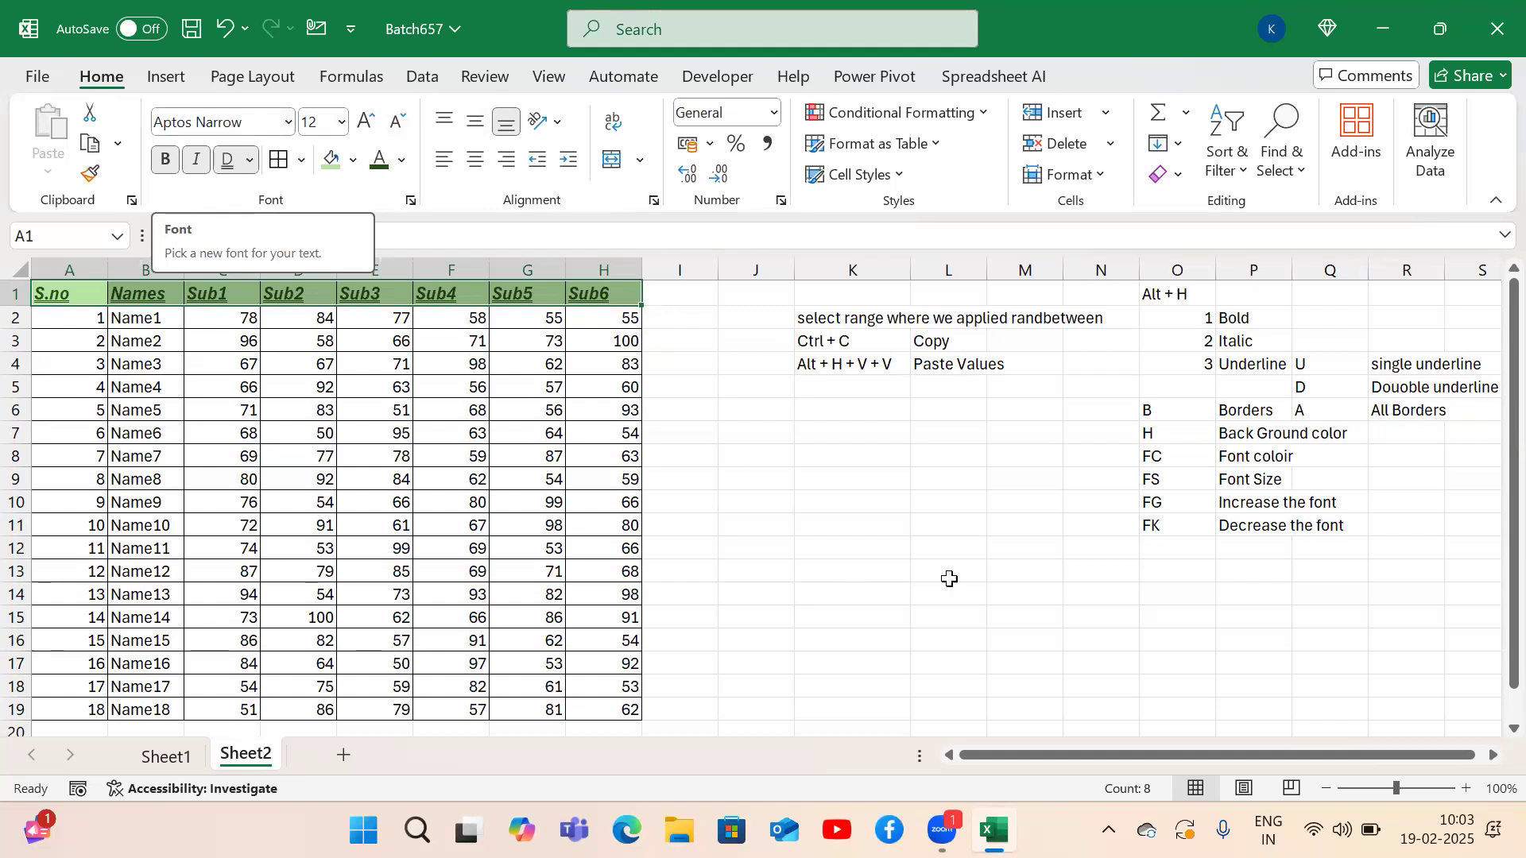
Add the note FF / Font face in O12:P12.
click(1174, 555)
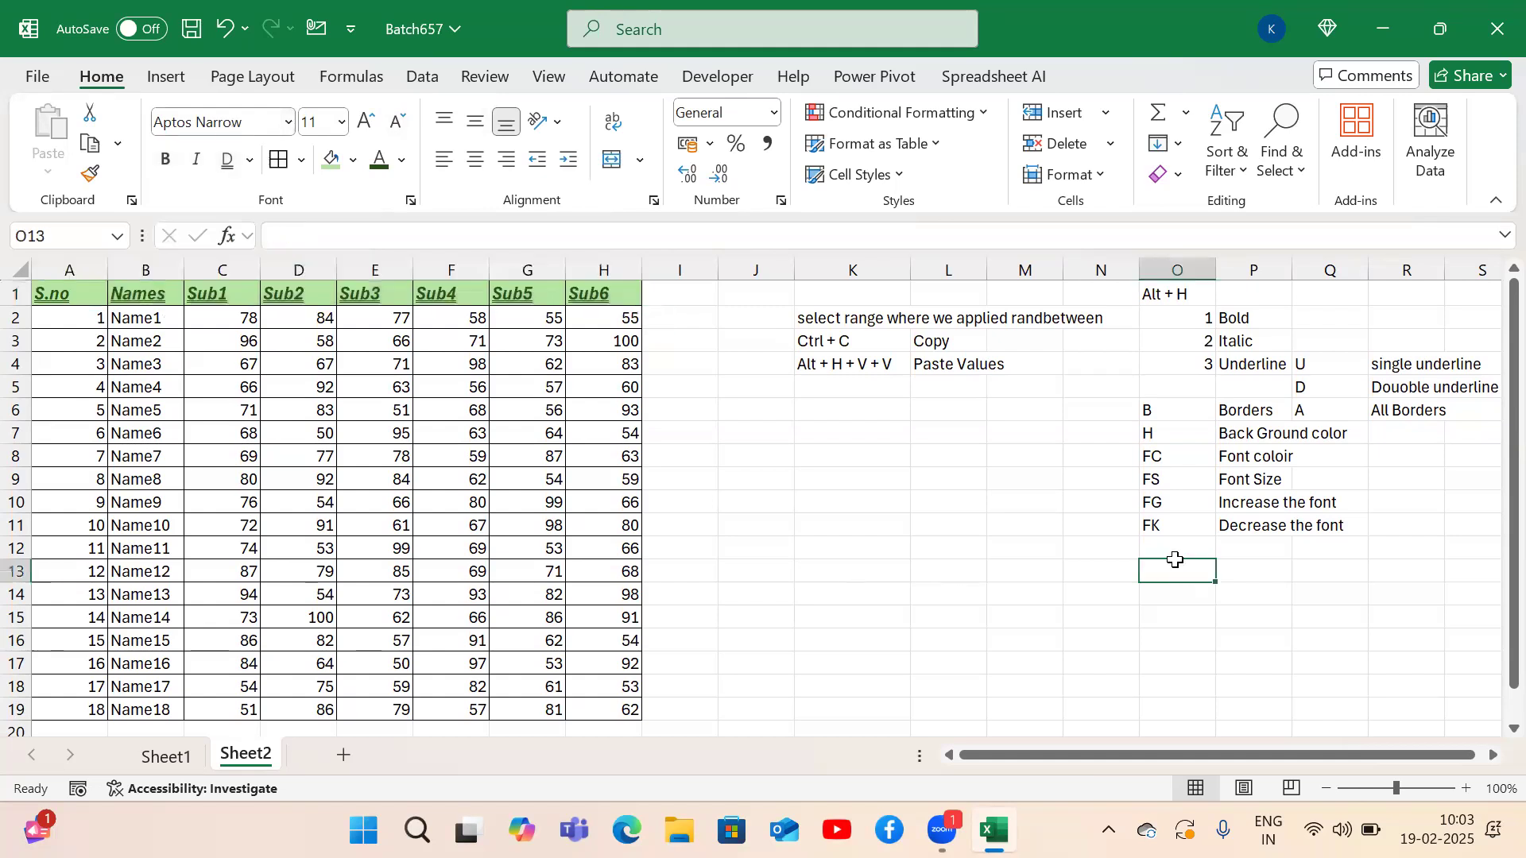
text(FF)
key(Tab)
text(Font face)
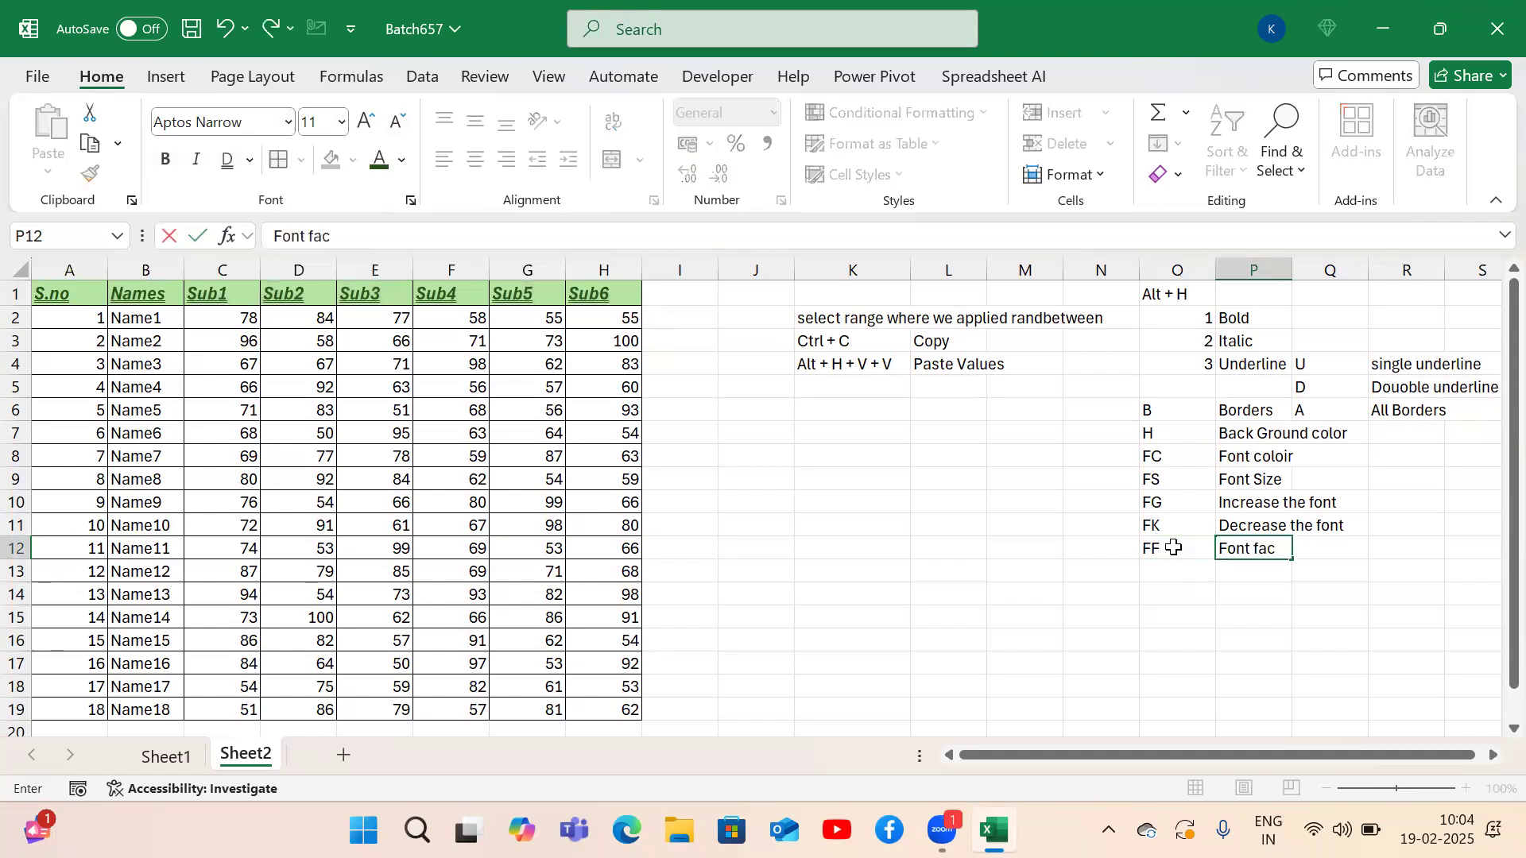
key(Return)
click(1174, 548)
key(Left)
key(Left)
key(Left)
key(Left)
key(Left)
key(Left)
key(Left)
Change the header row A1:H1 font to Arial Black.
key(ctrl+Up)
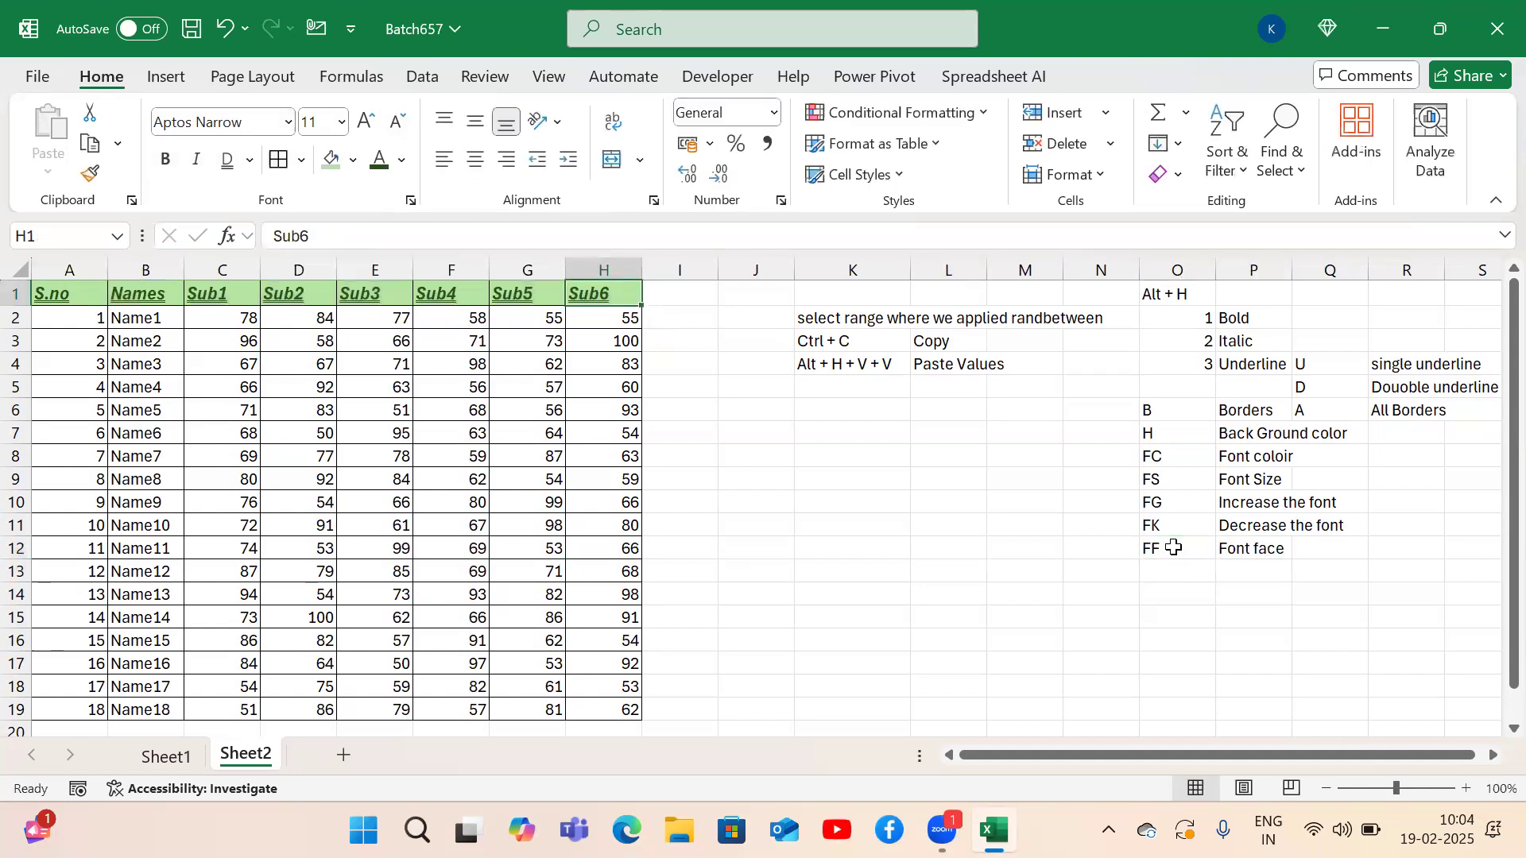
key(ctrl+Left)
key(ctrl+shift+Right)
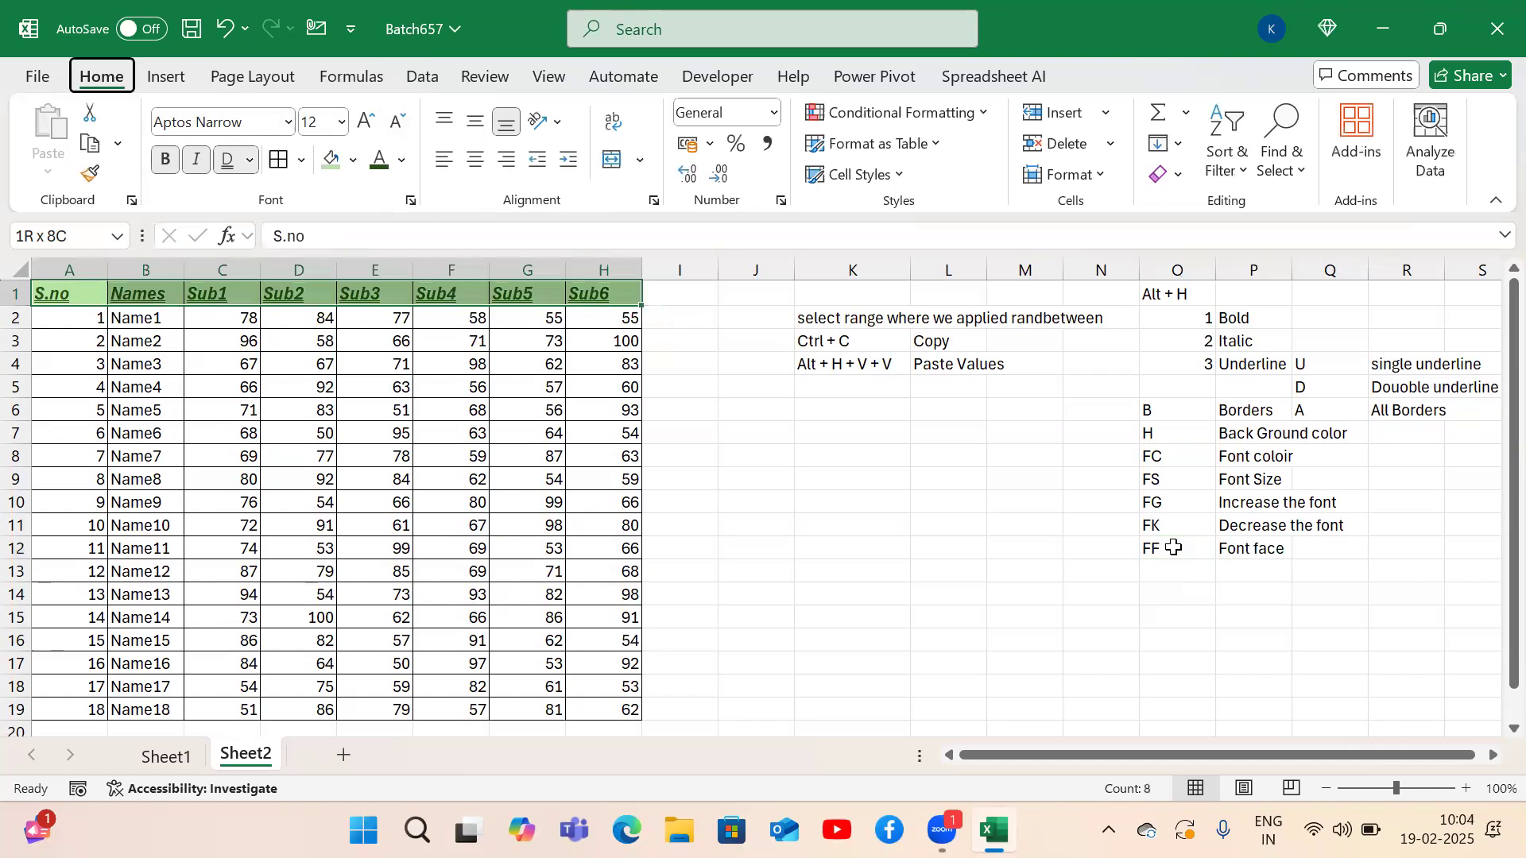
key(alt+h)
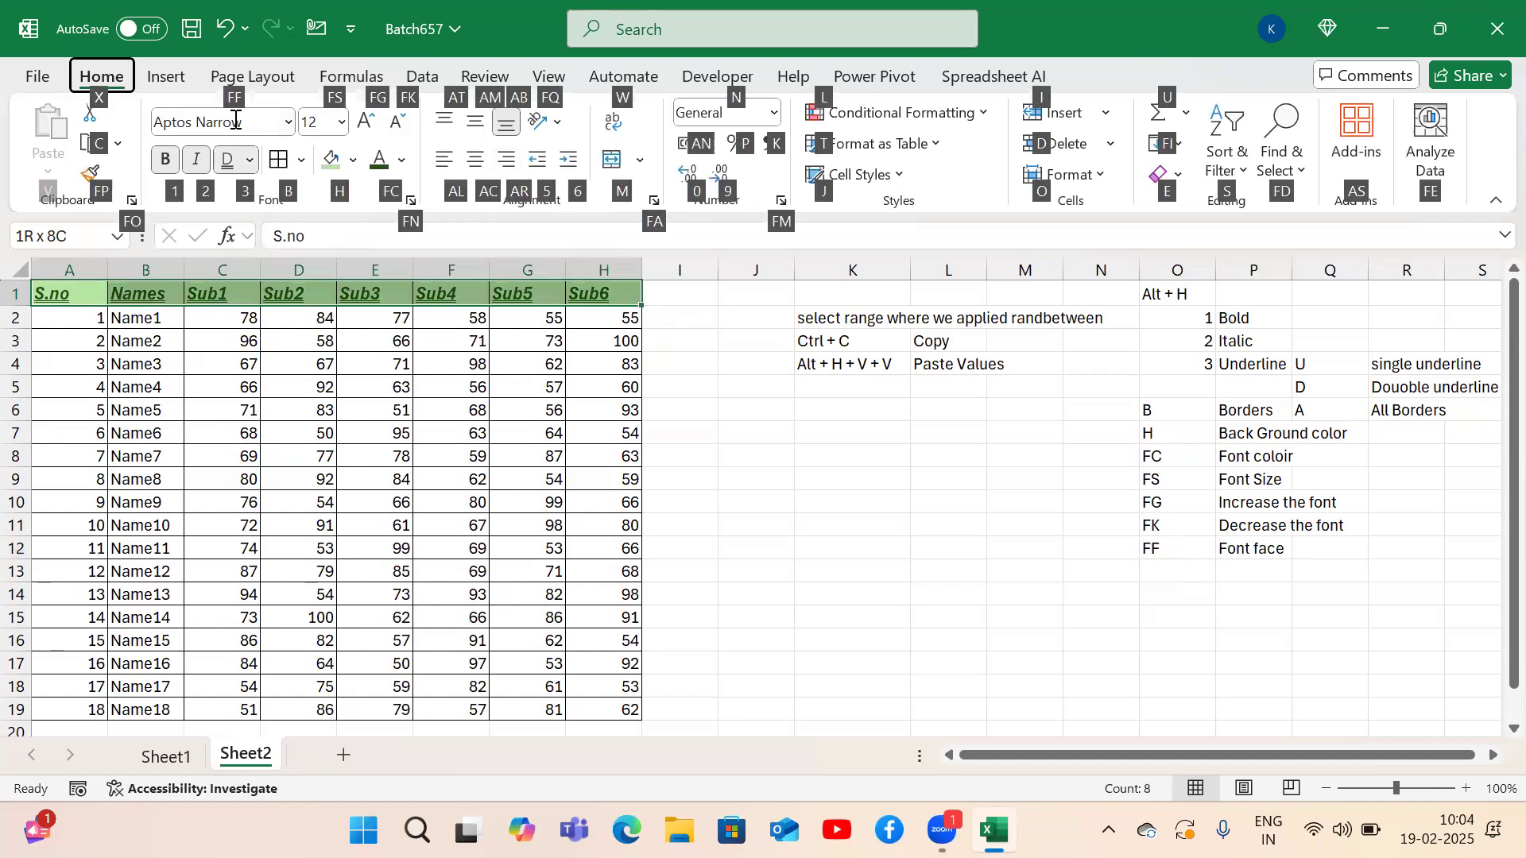
key(f)
key(f)
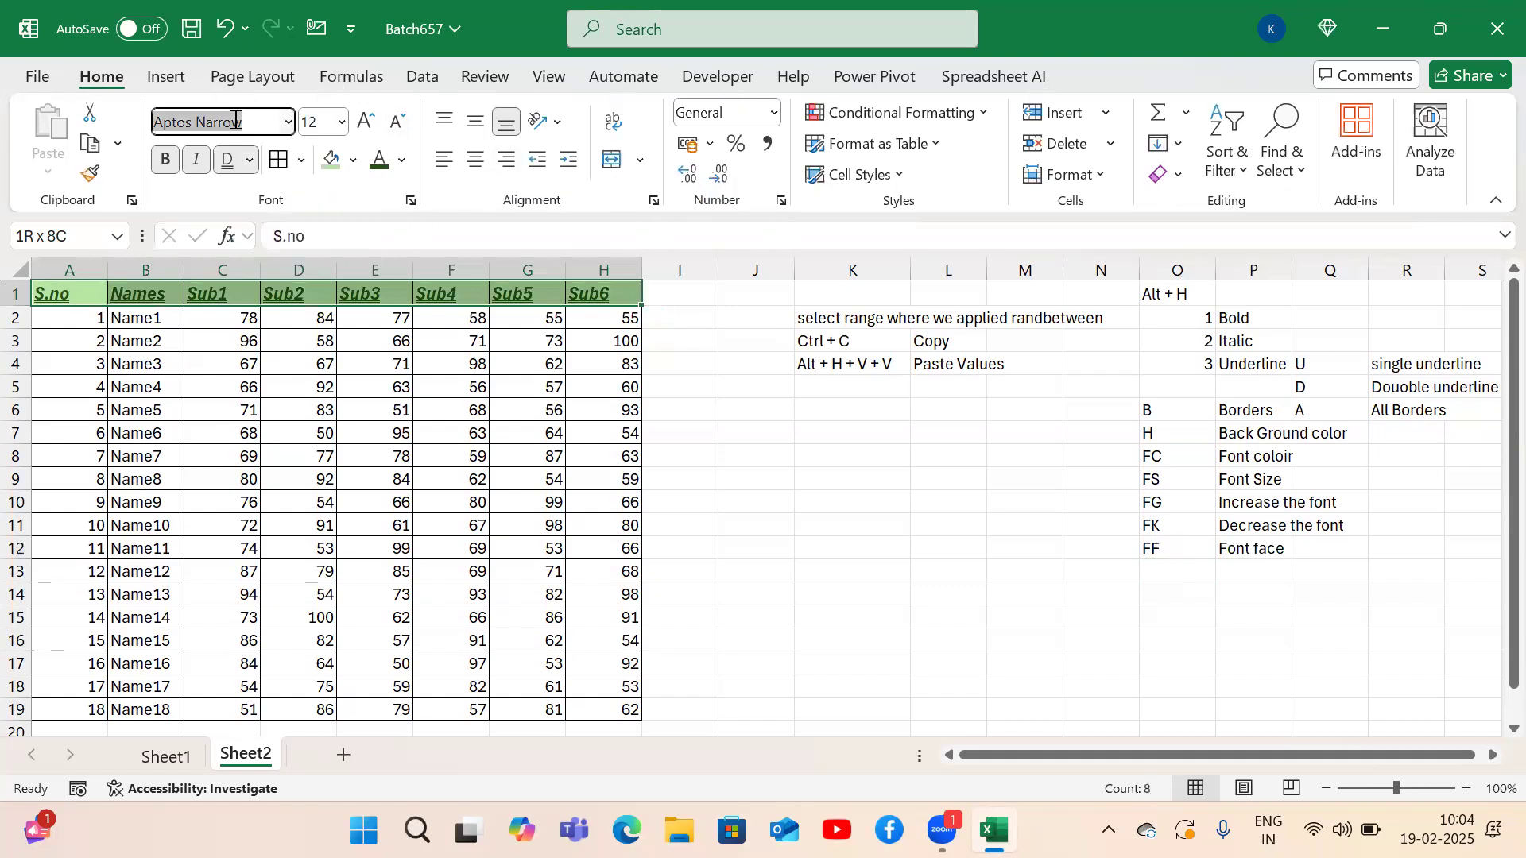
key(Down)
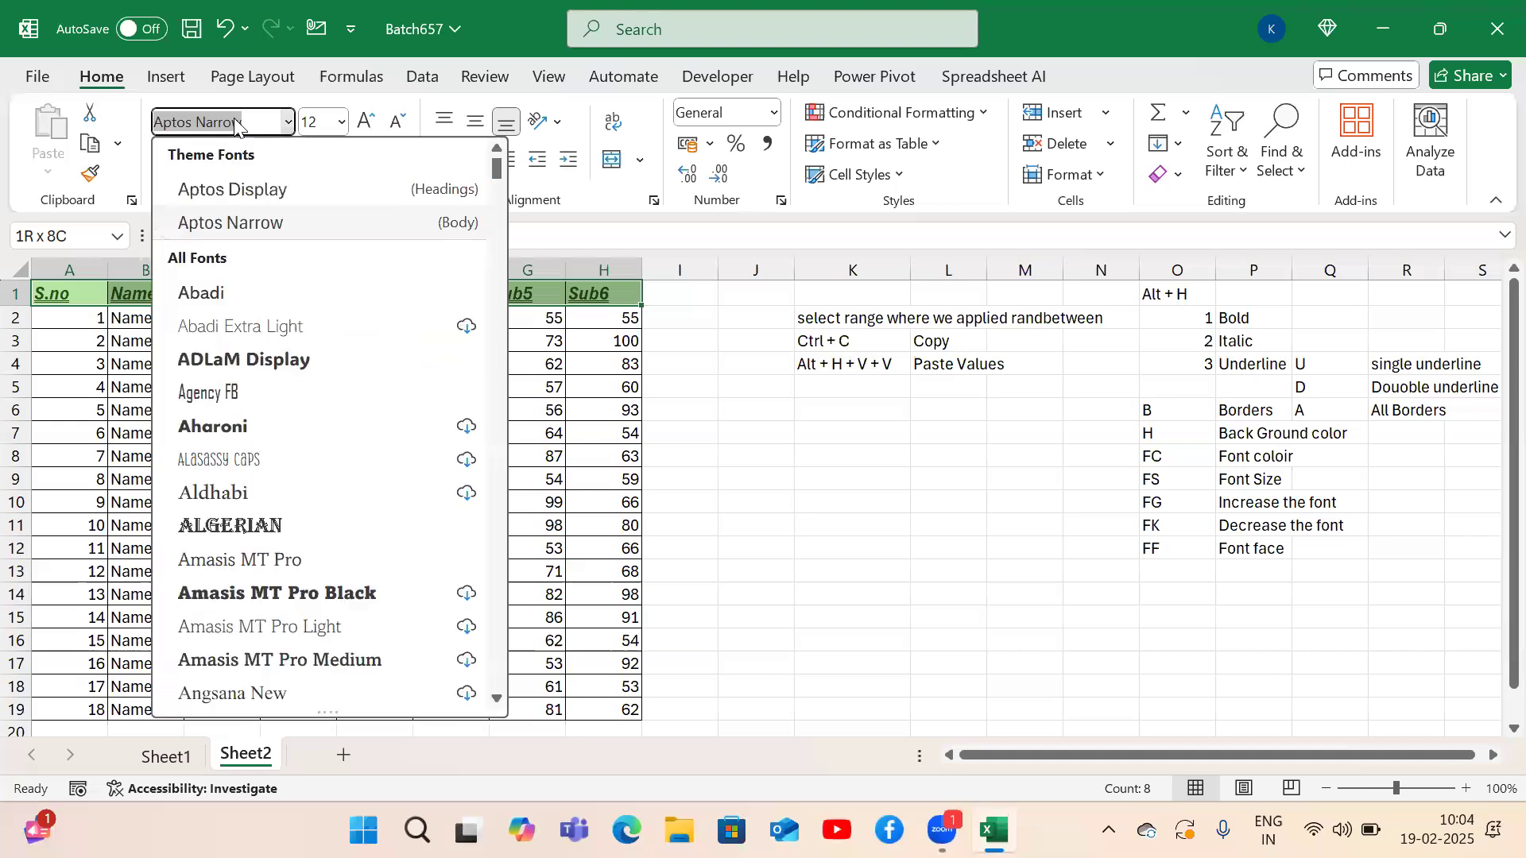
key(Down)
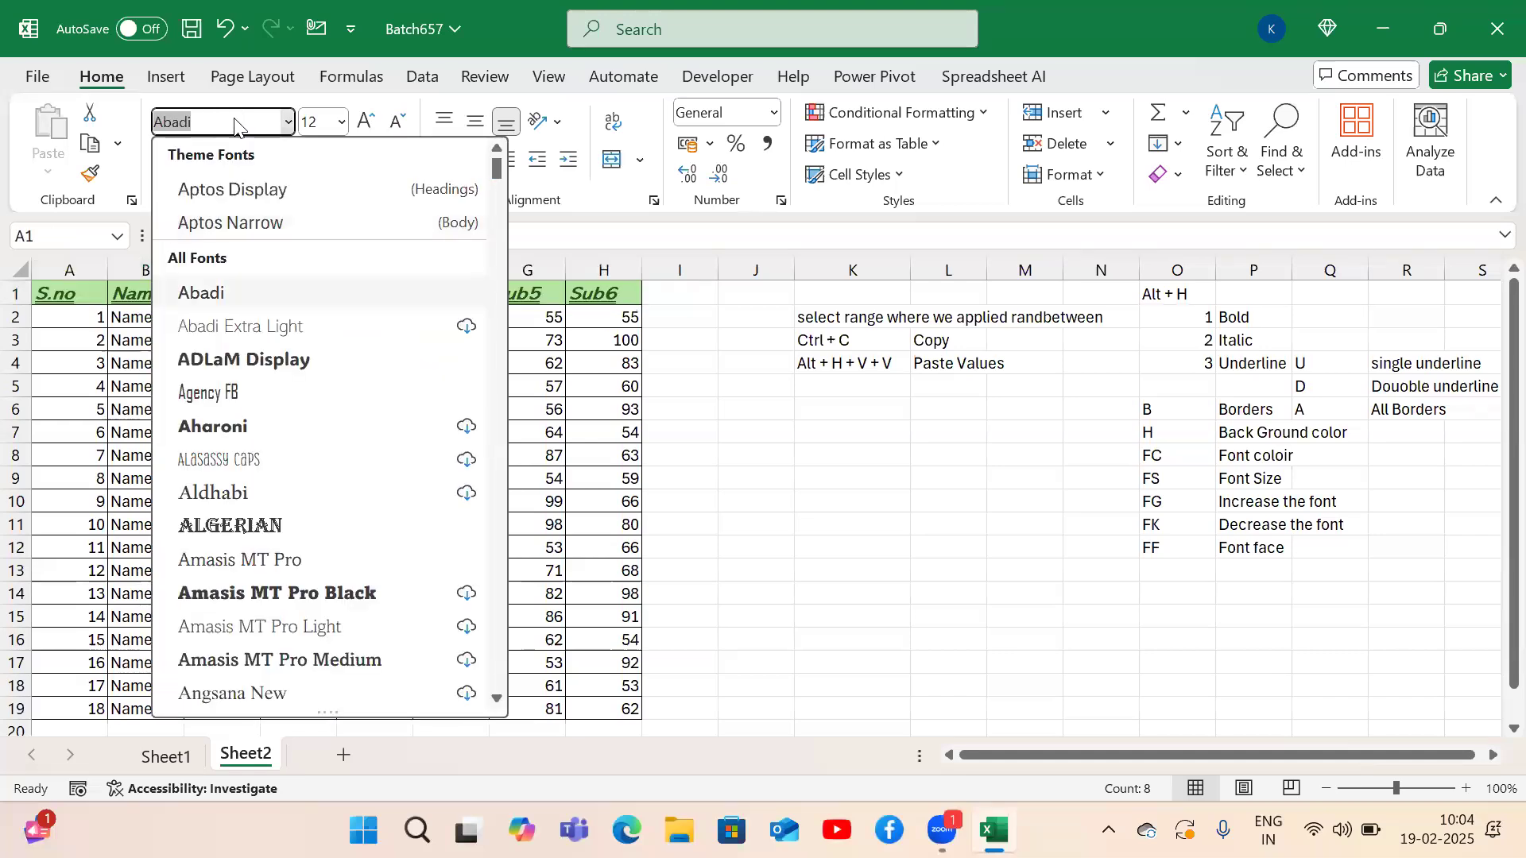
key(Down)
key(Down)
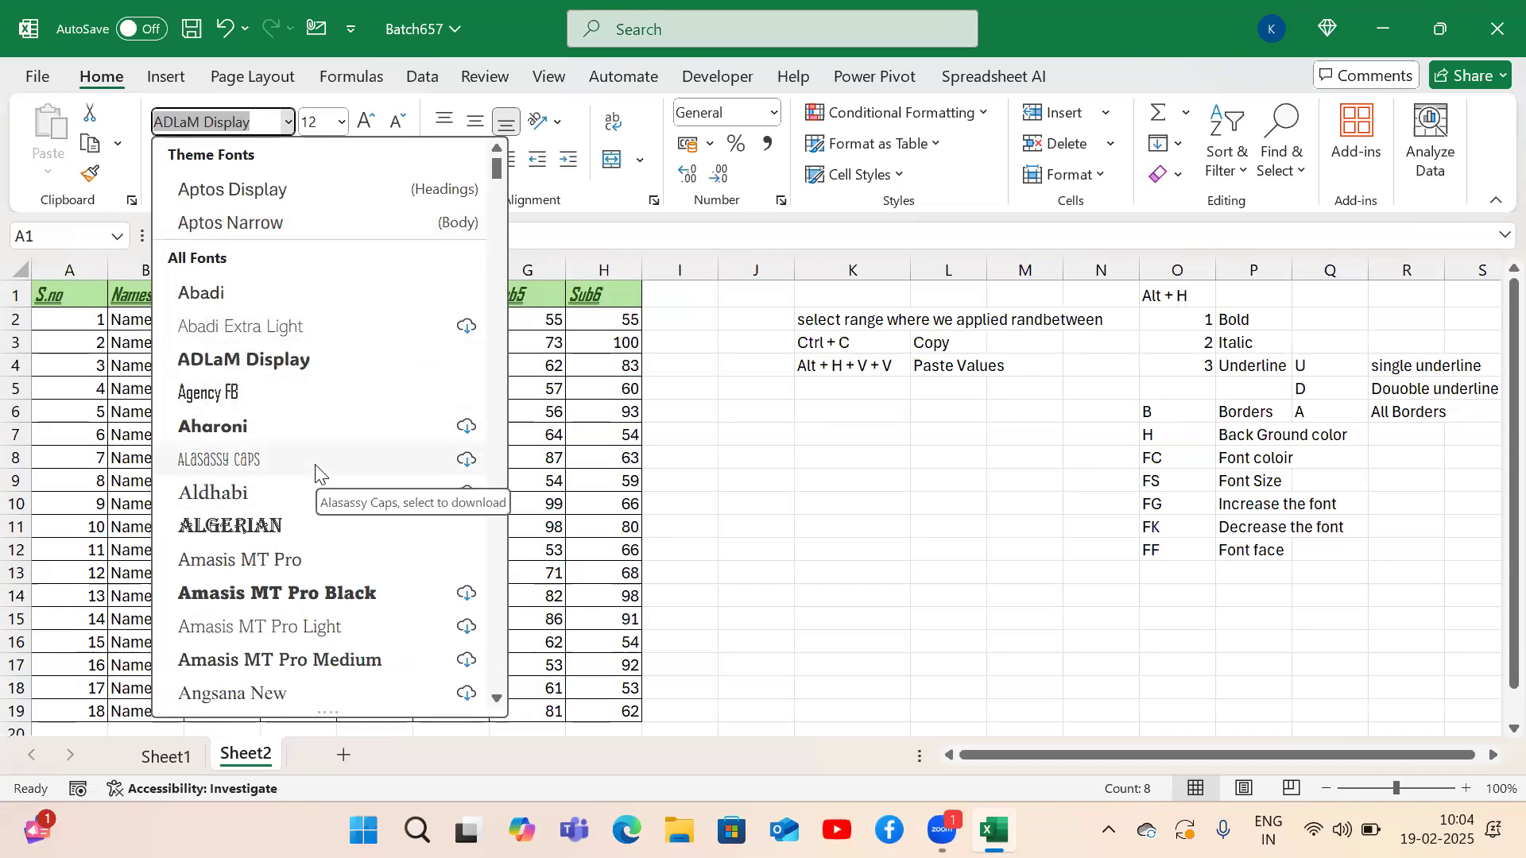
text(ar)
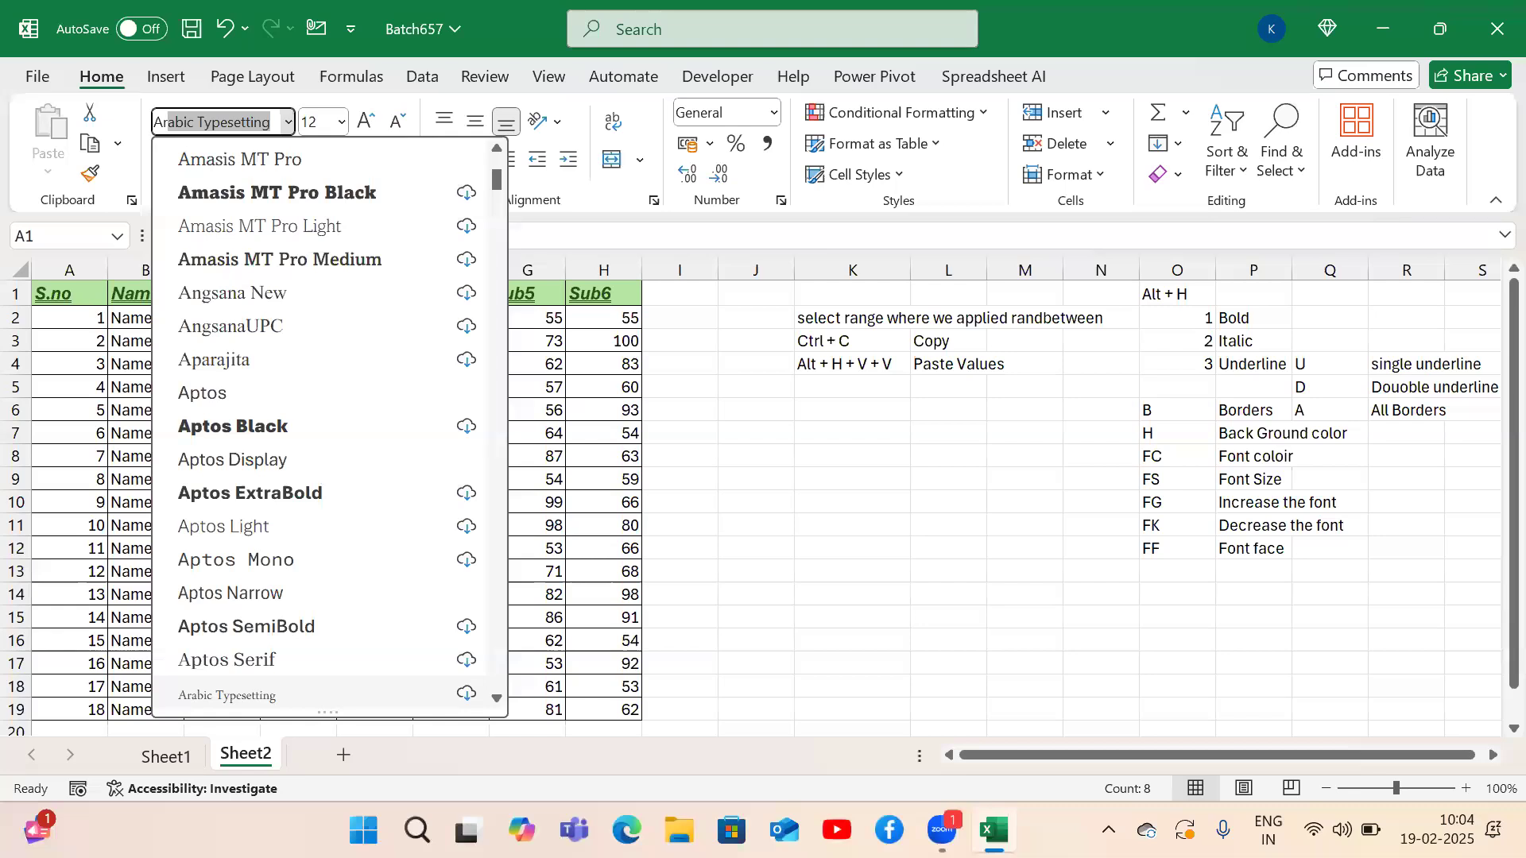
text(ial)
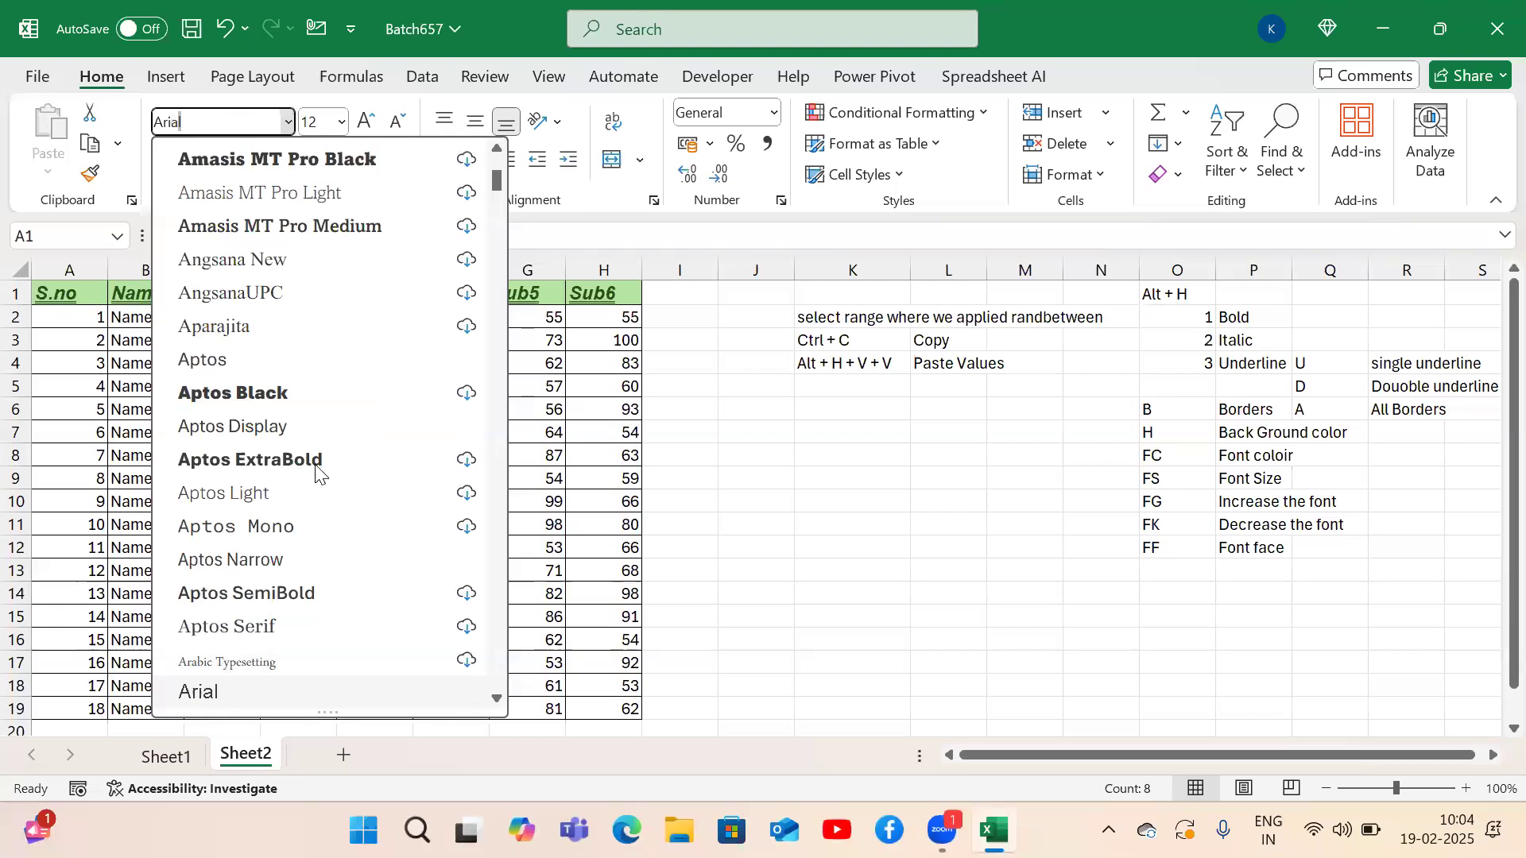
click(498, 699)
click(498, 699)
click(289, 666)
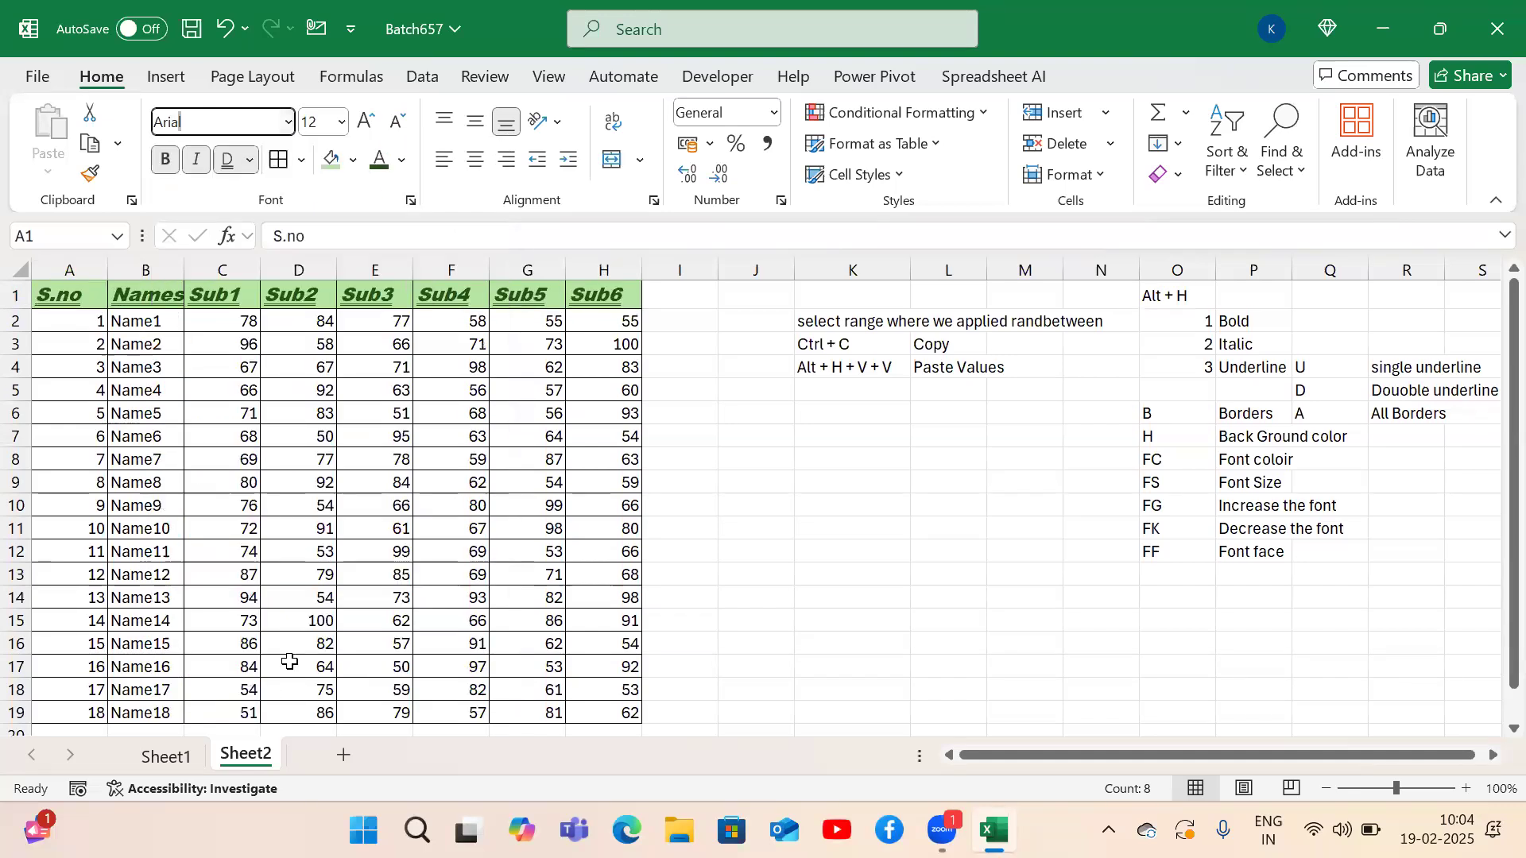
click(289, 662)
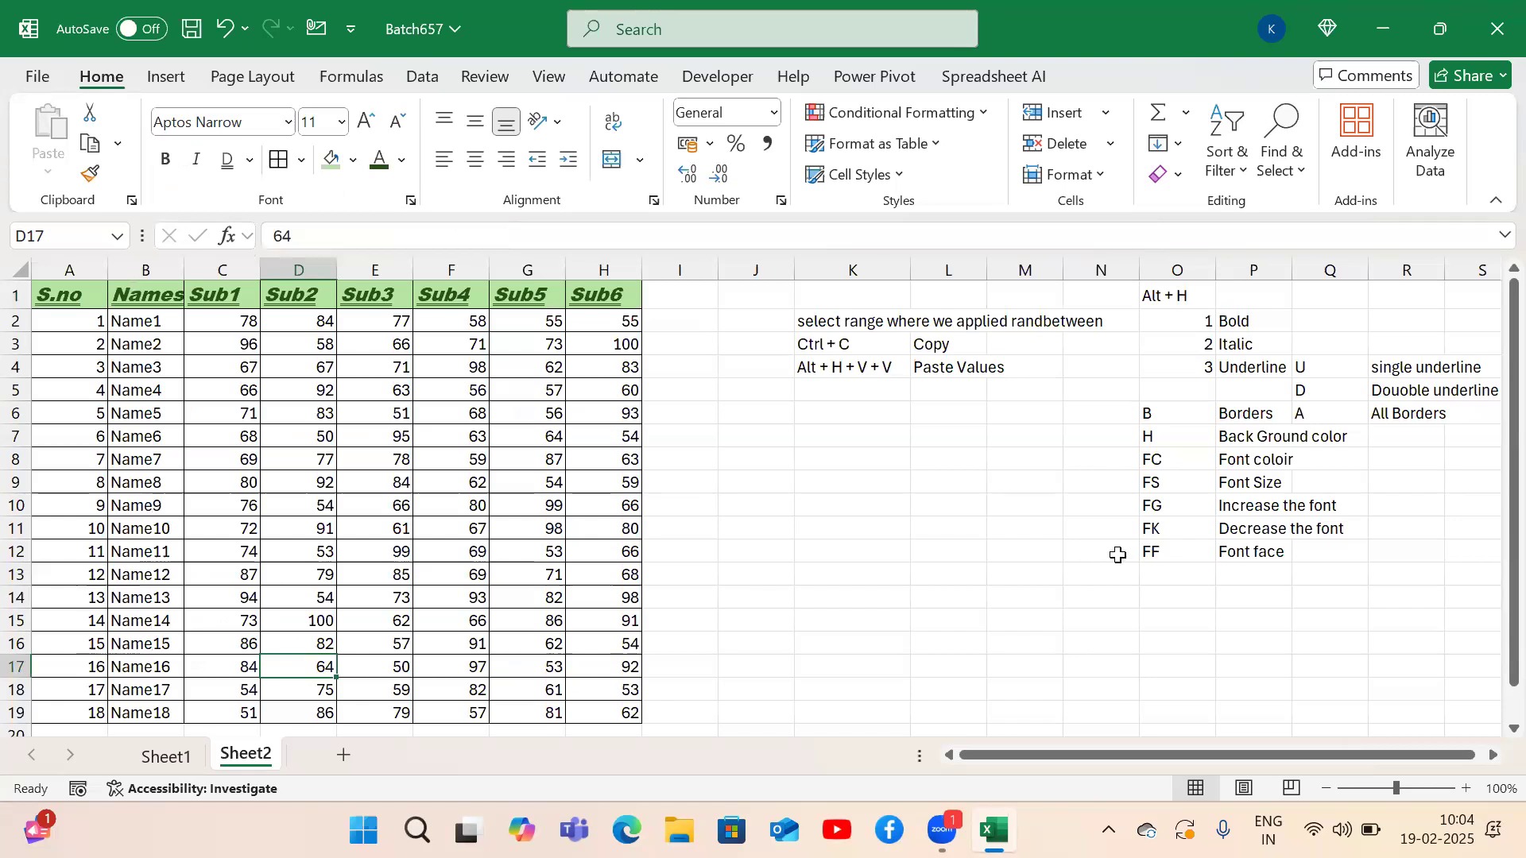
Enter the number 123 in K9 and the text Abc in K10.
click(230, 161)
click(816, 489)
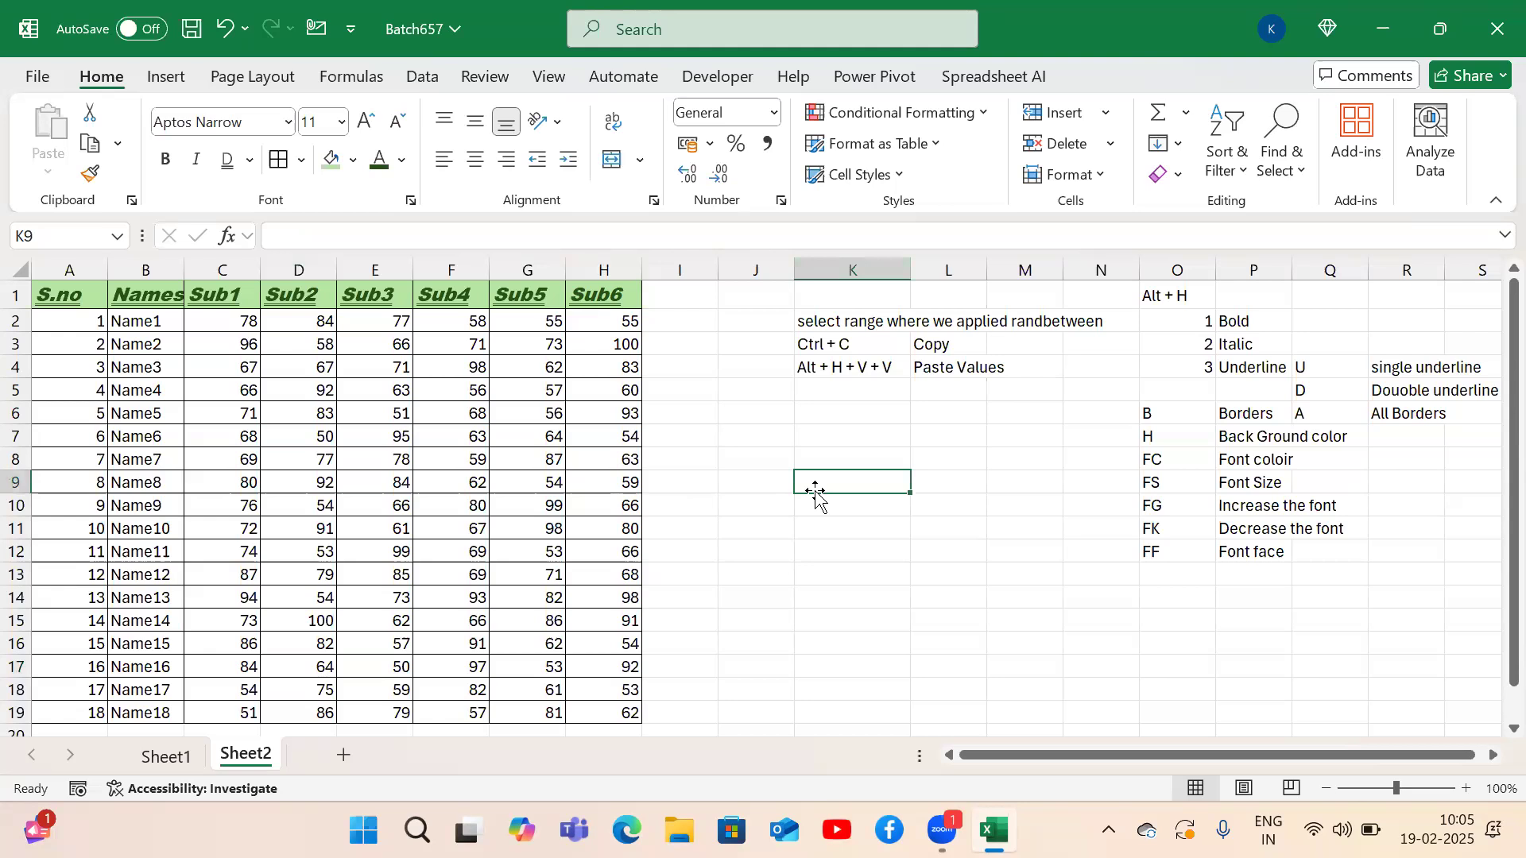
text(1)
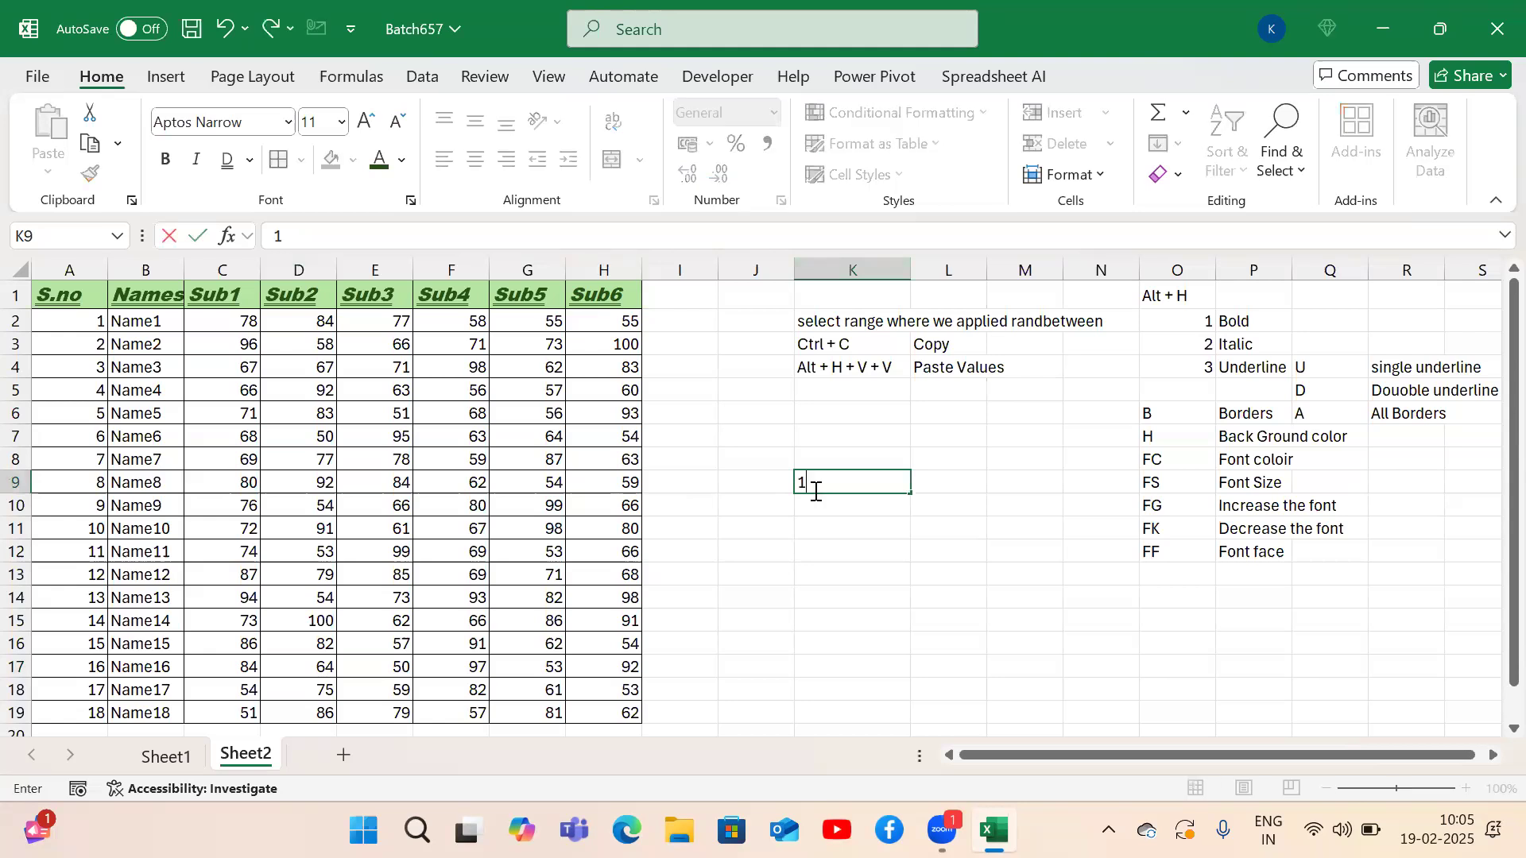
text(23)
key(ctrl+Return)
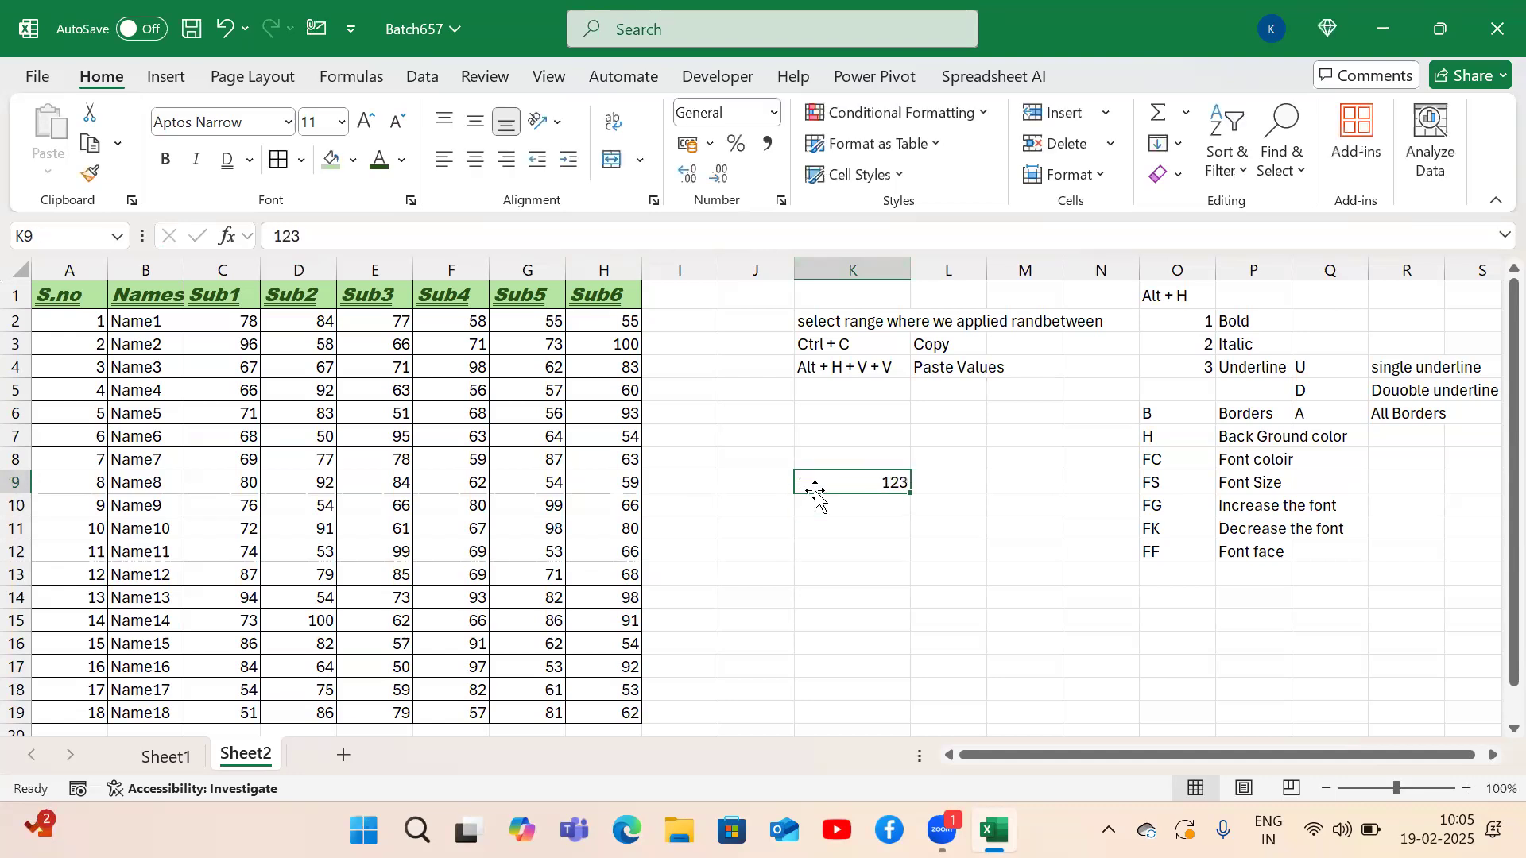
key(Down)
text(Abc)
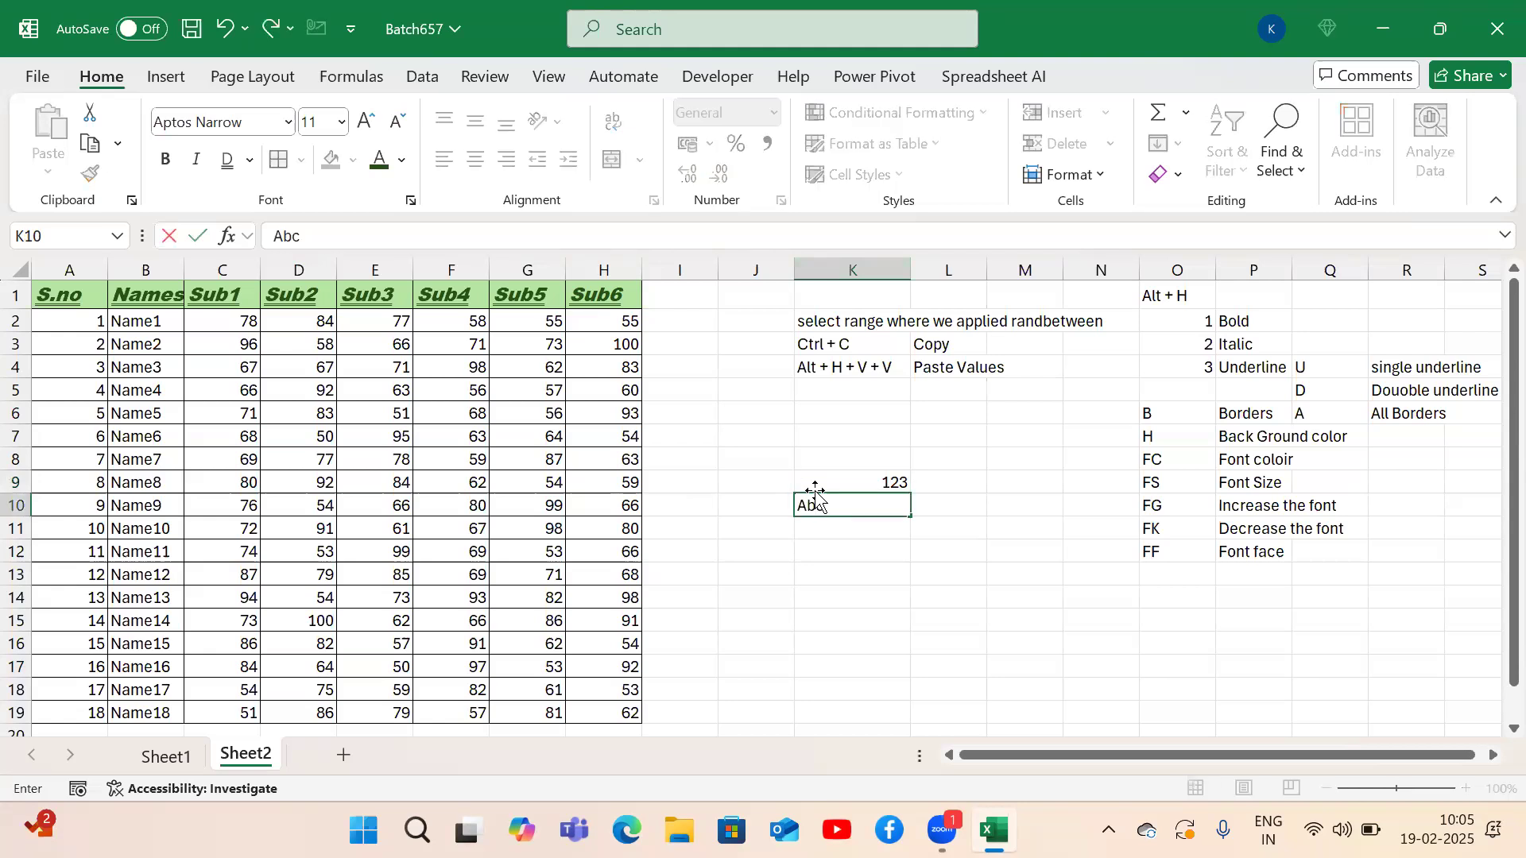
key(Return)
Move across row 9 and the table comparing alignment, ending back at A1.
key(Up)
key(Up)
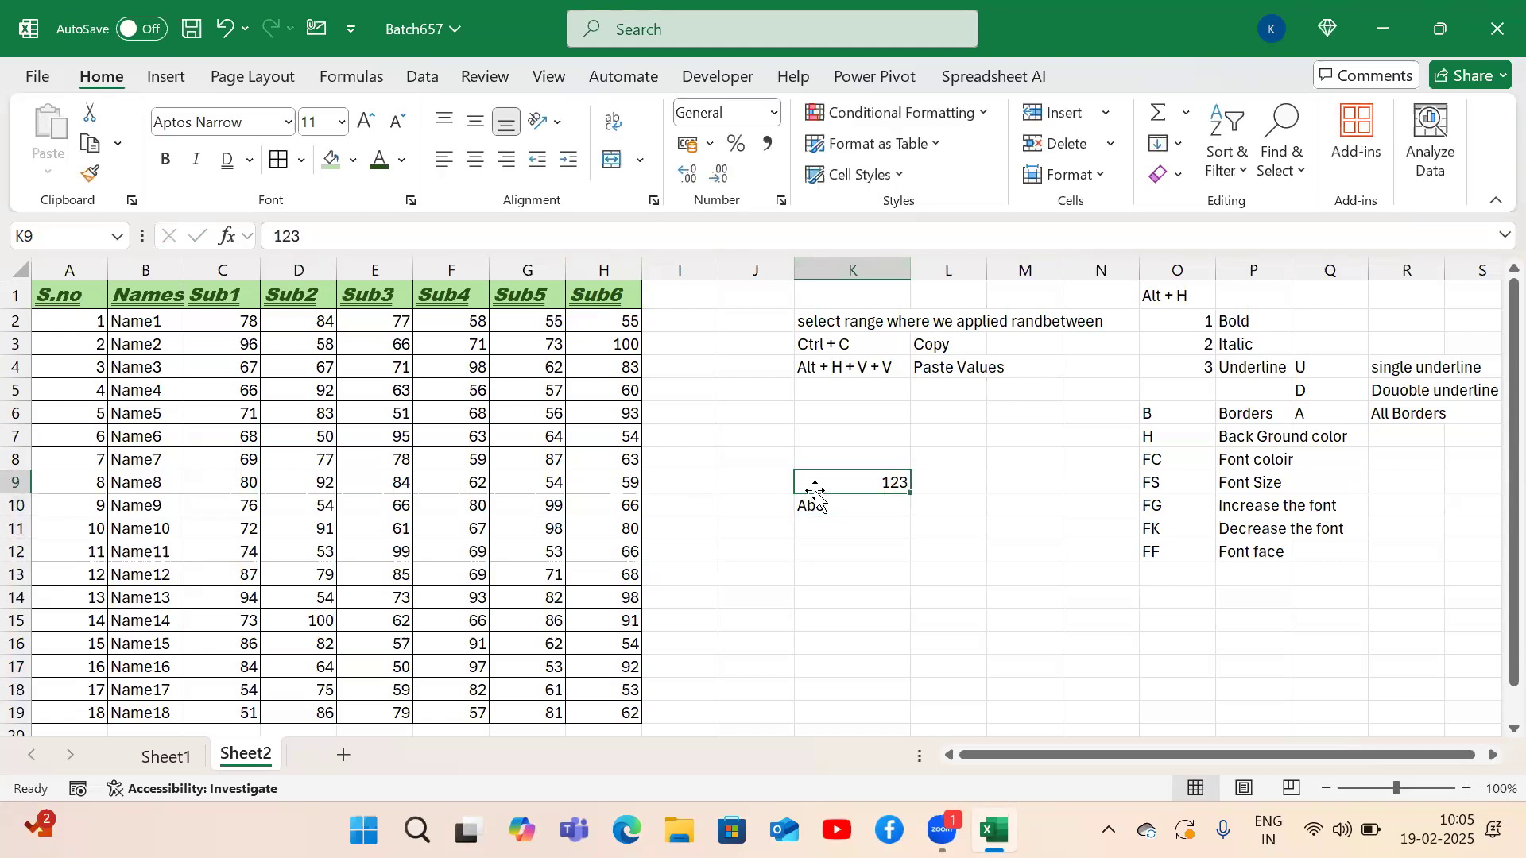
key(Left)
key(Left)
key(Left)
key(Left)
key(Left)
key(Left)
key(Left)
key(Left)
key(Left)
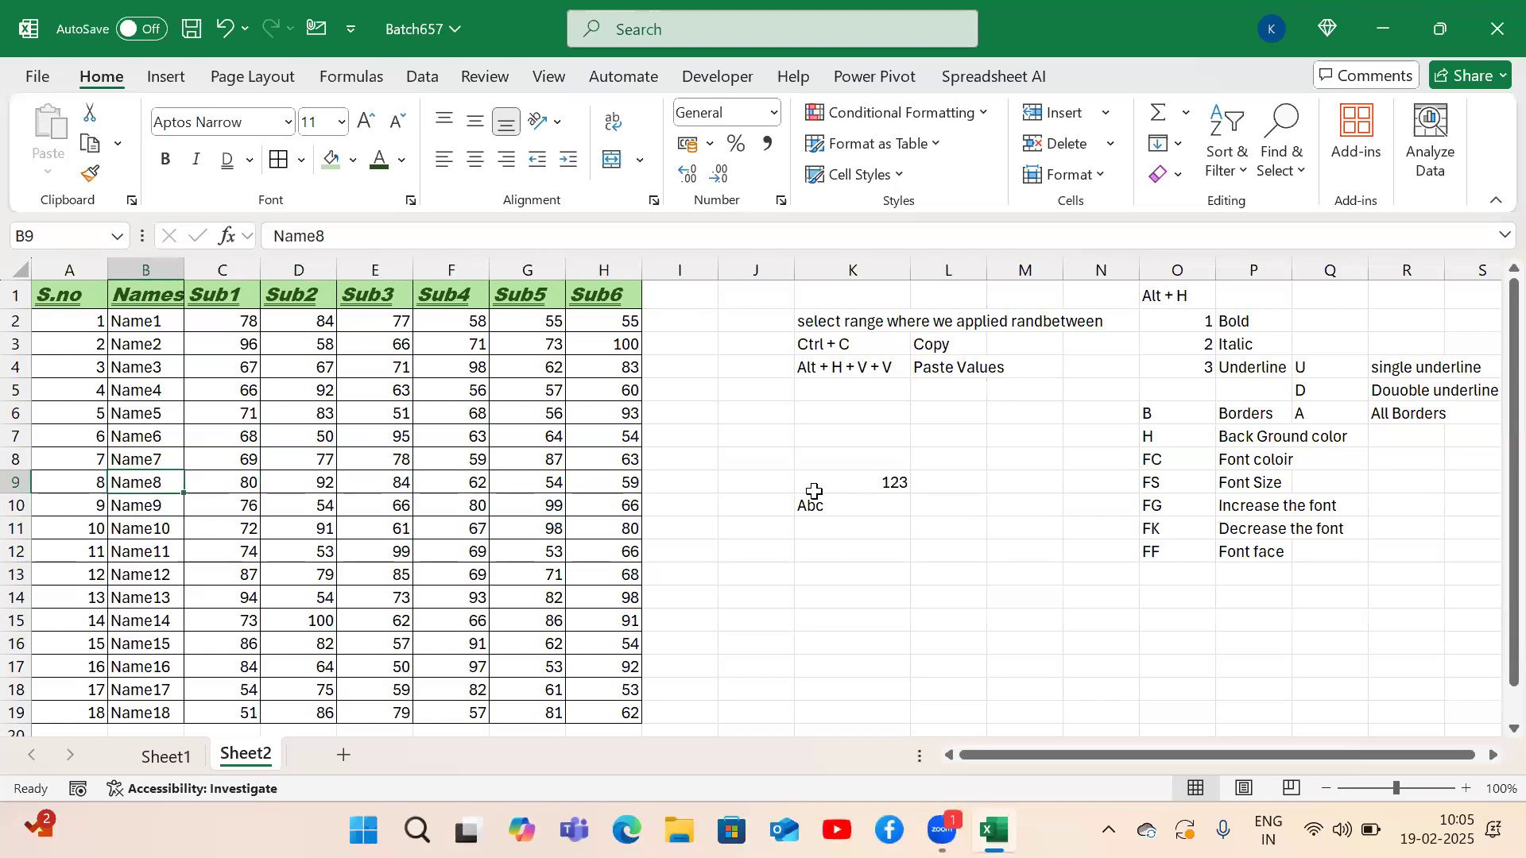
key(Left)
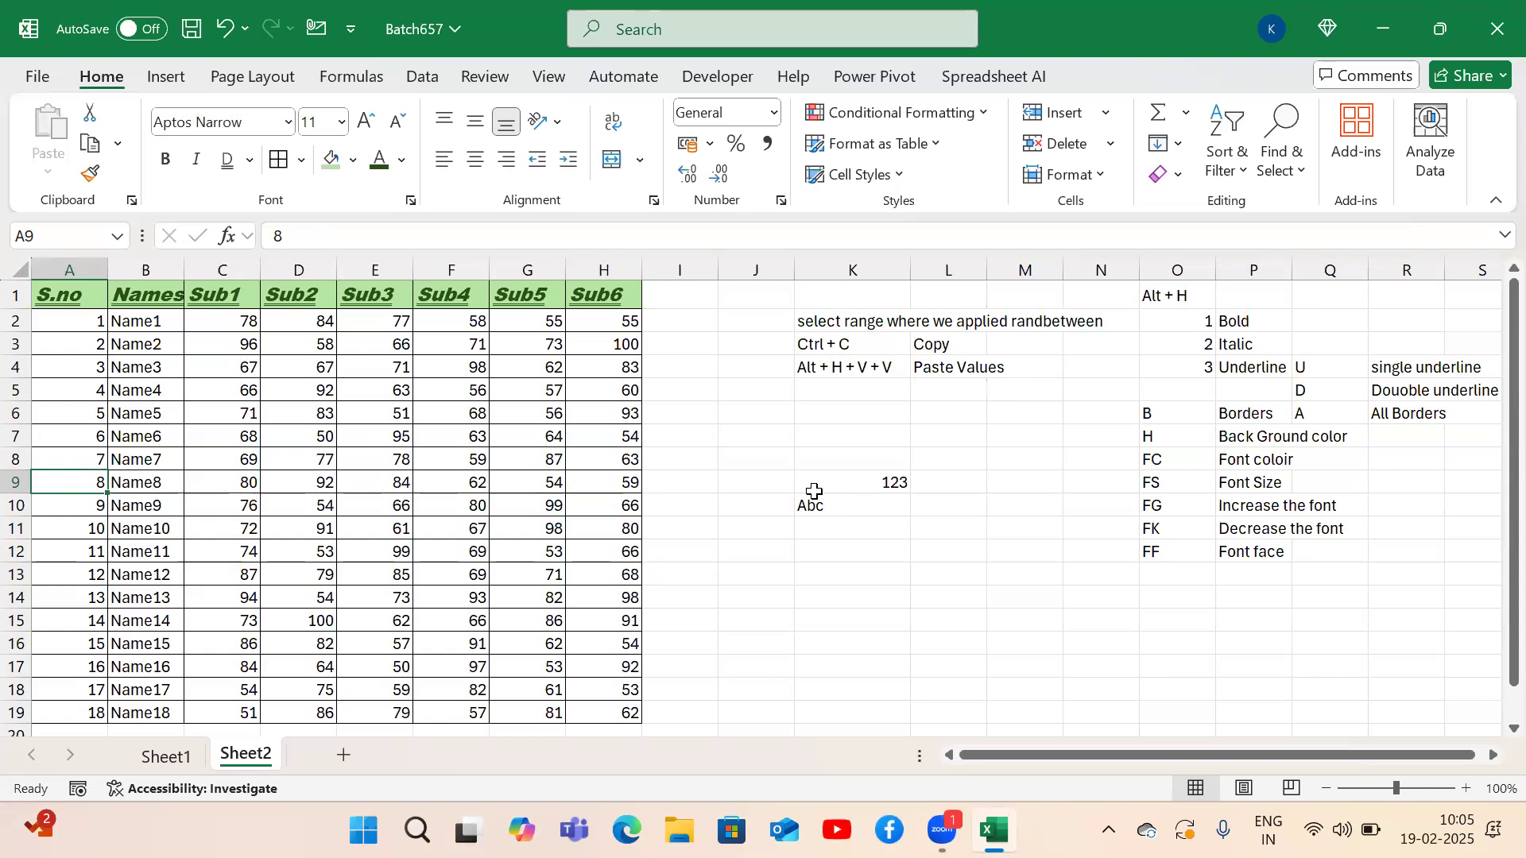
key(Right)
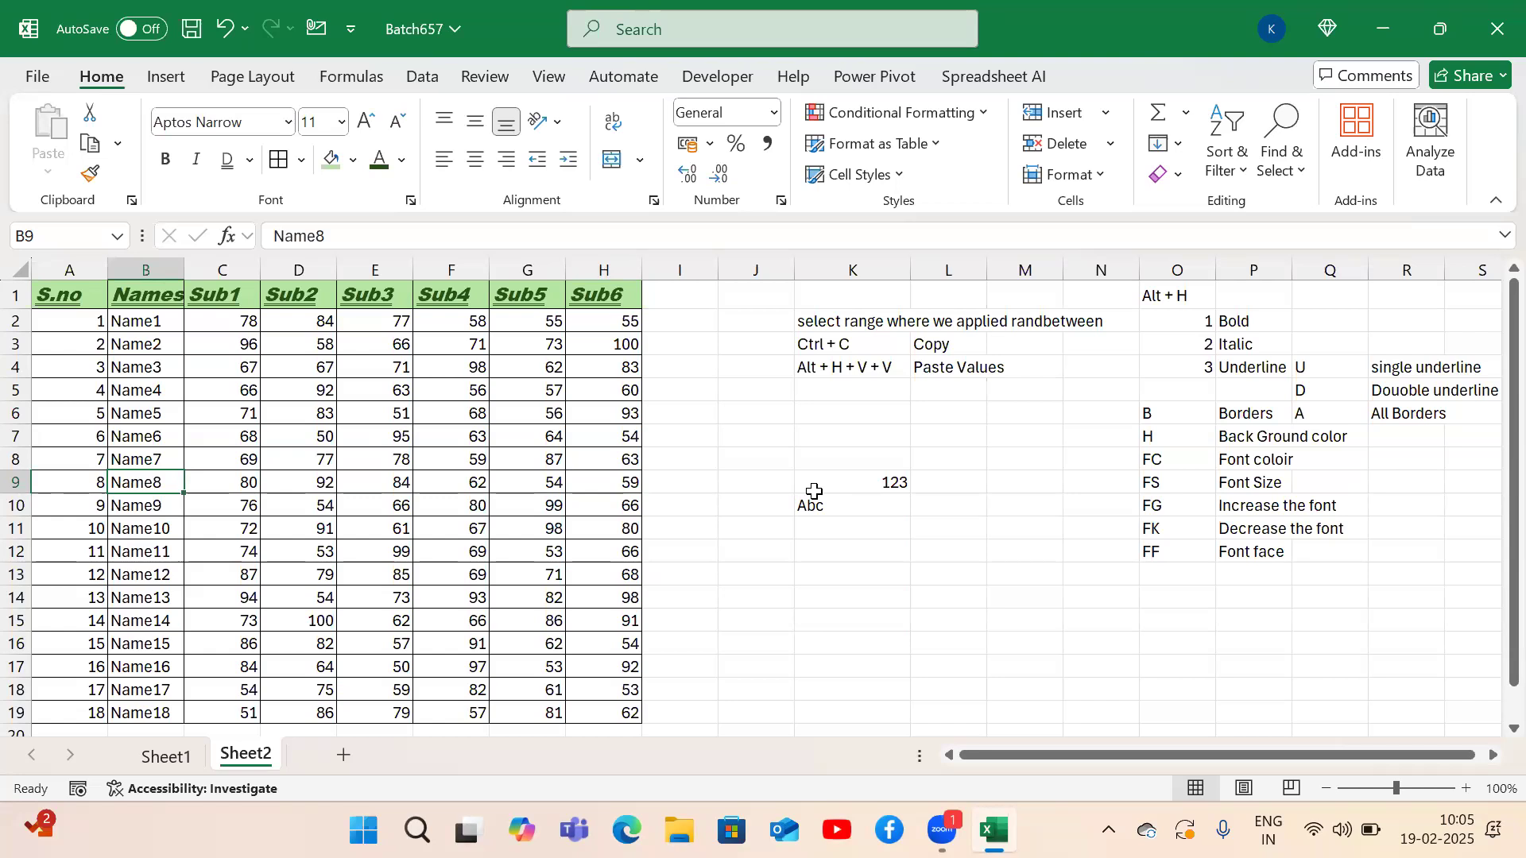
key(Down)
key(Down)
key(Down)
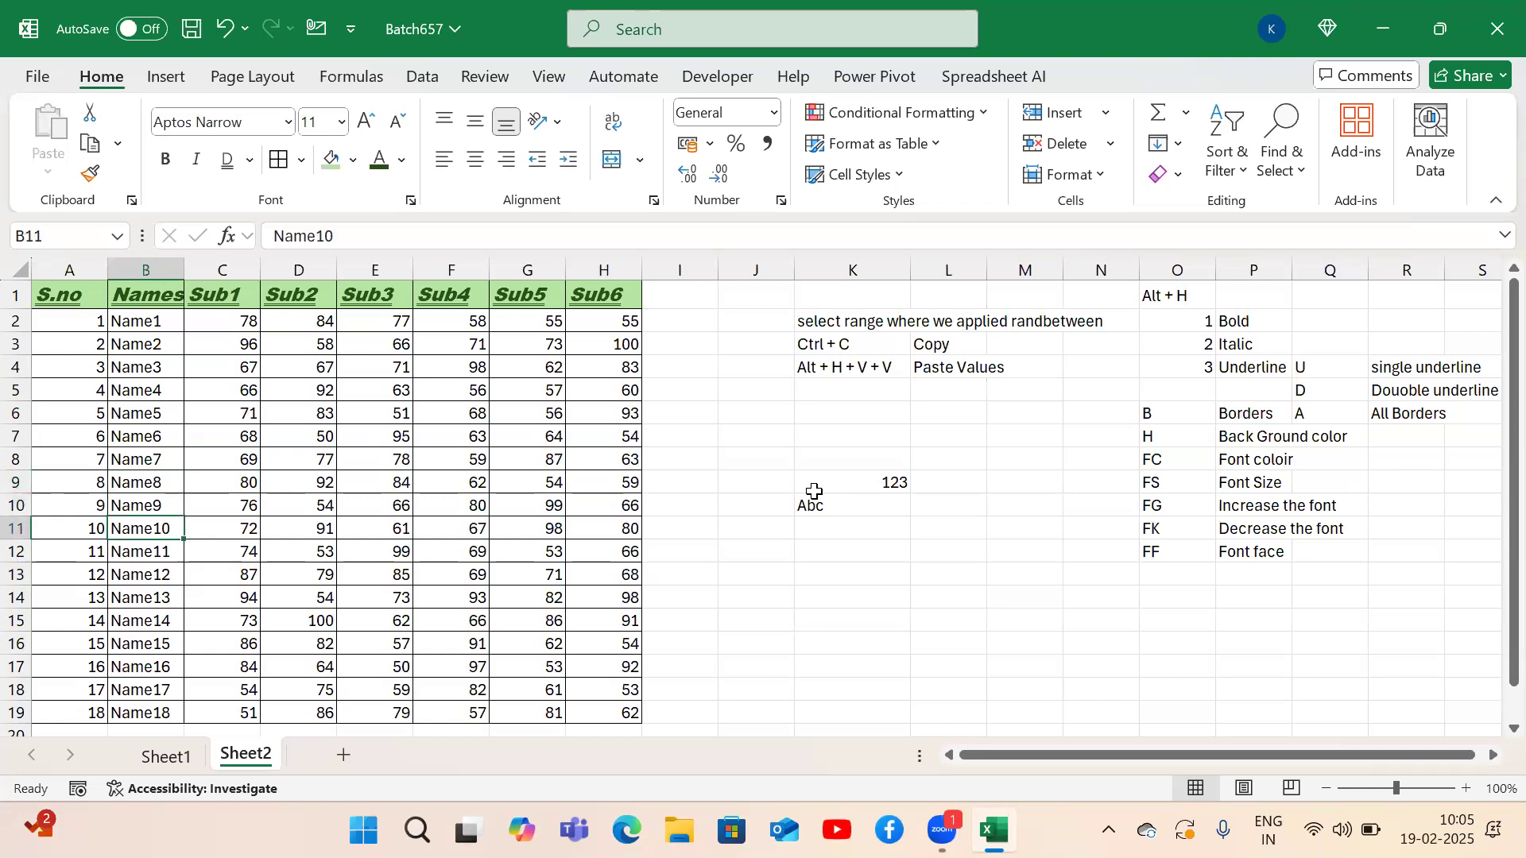
key(Right)
key(Right)
key(Right)
key(Right)
key(Right)
key(Right)
key(Right)
key(Right)
key(Right)
key(Up)
key(Up)
key(Up)
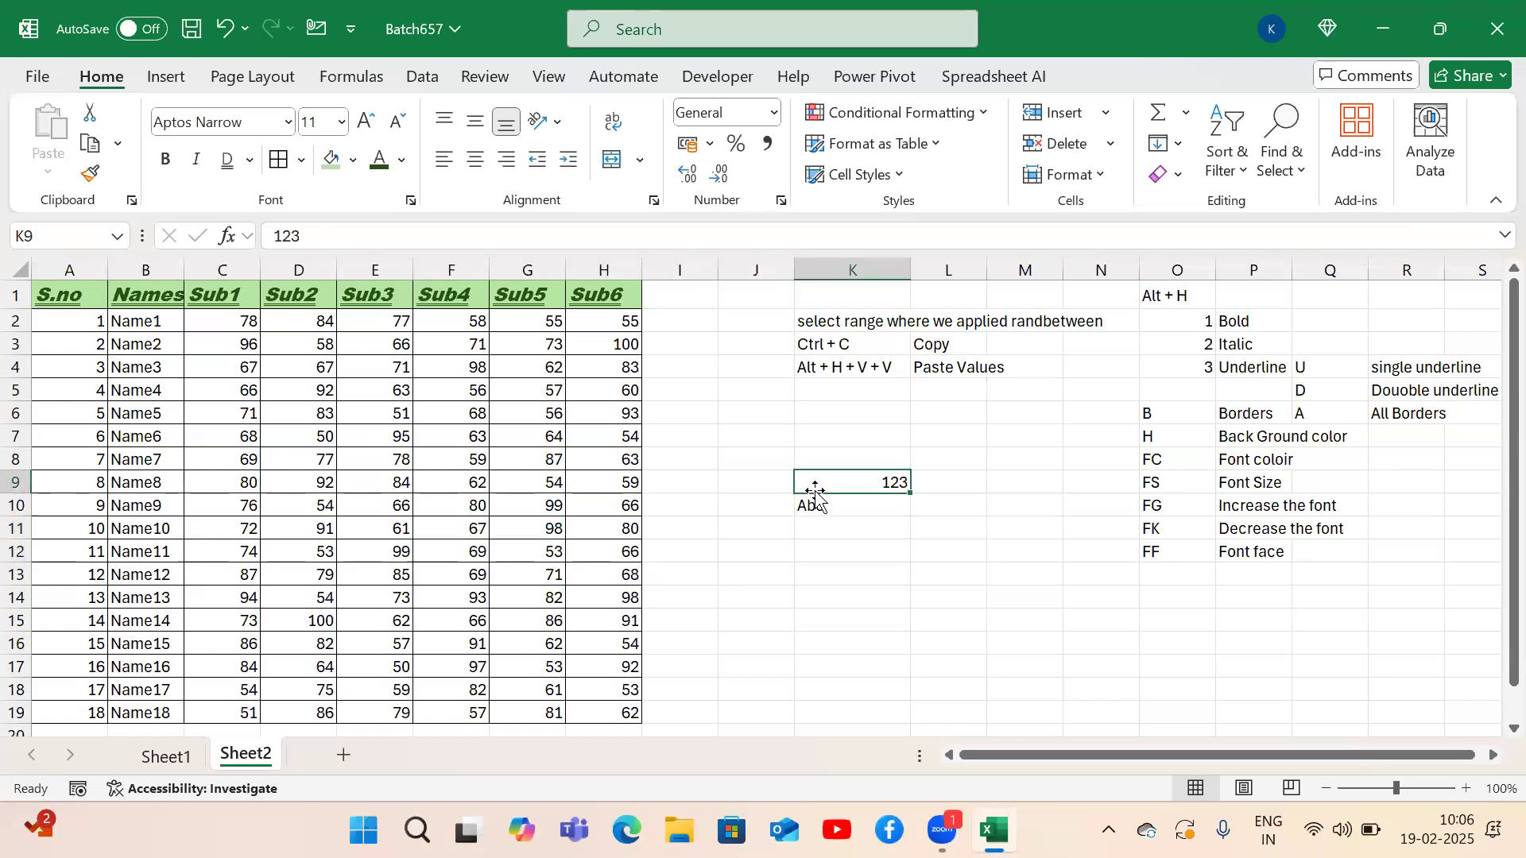
key(Down)
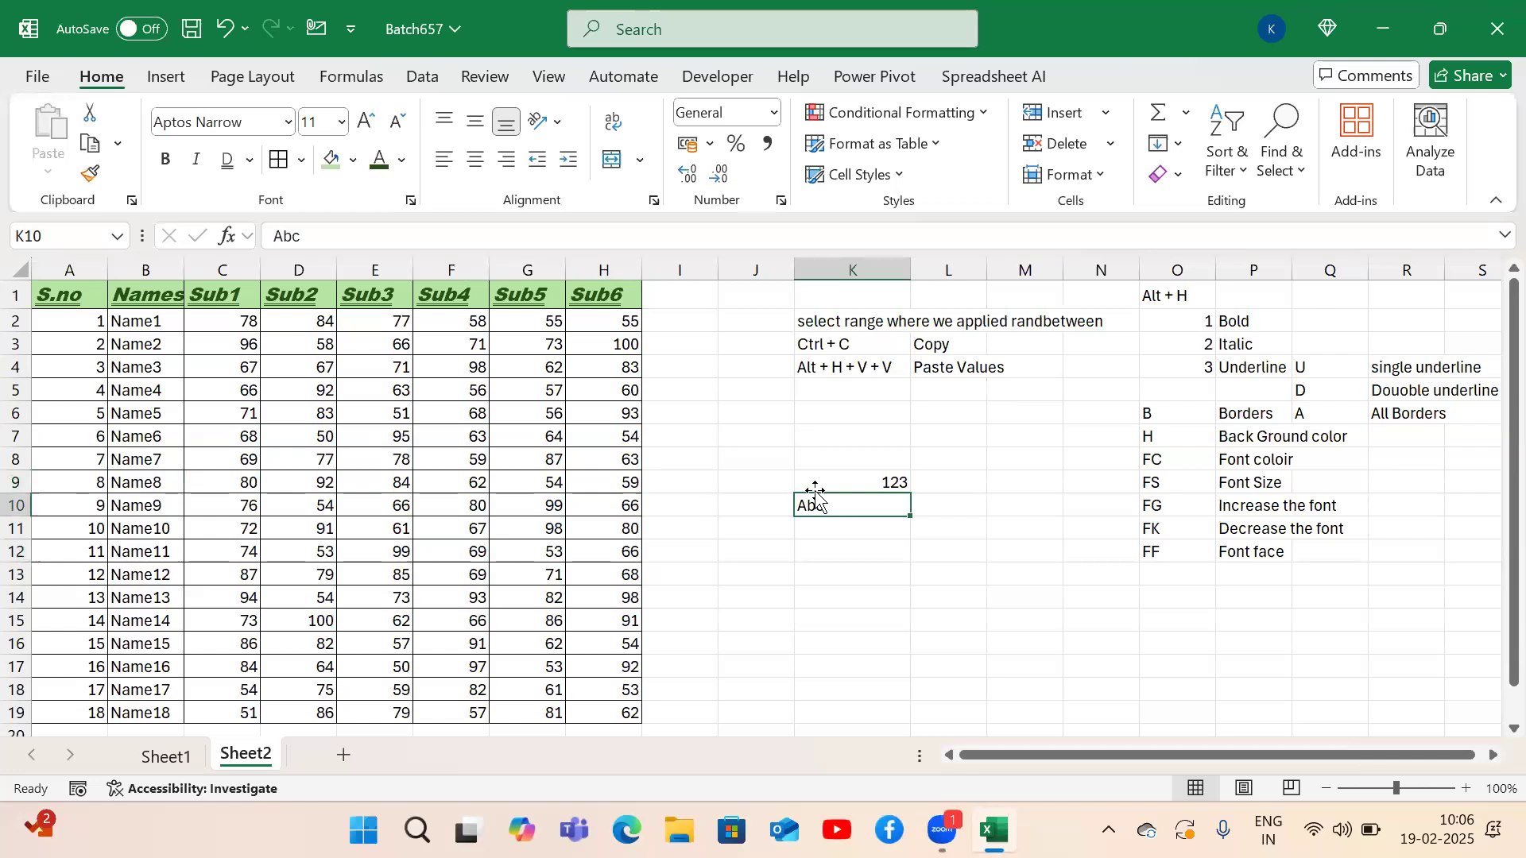
key(Left)
key(Left)
key(Left)
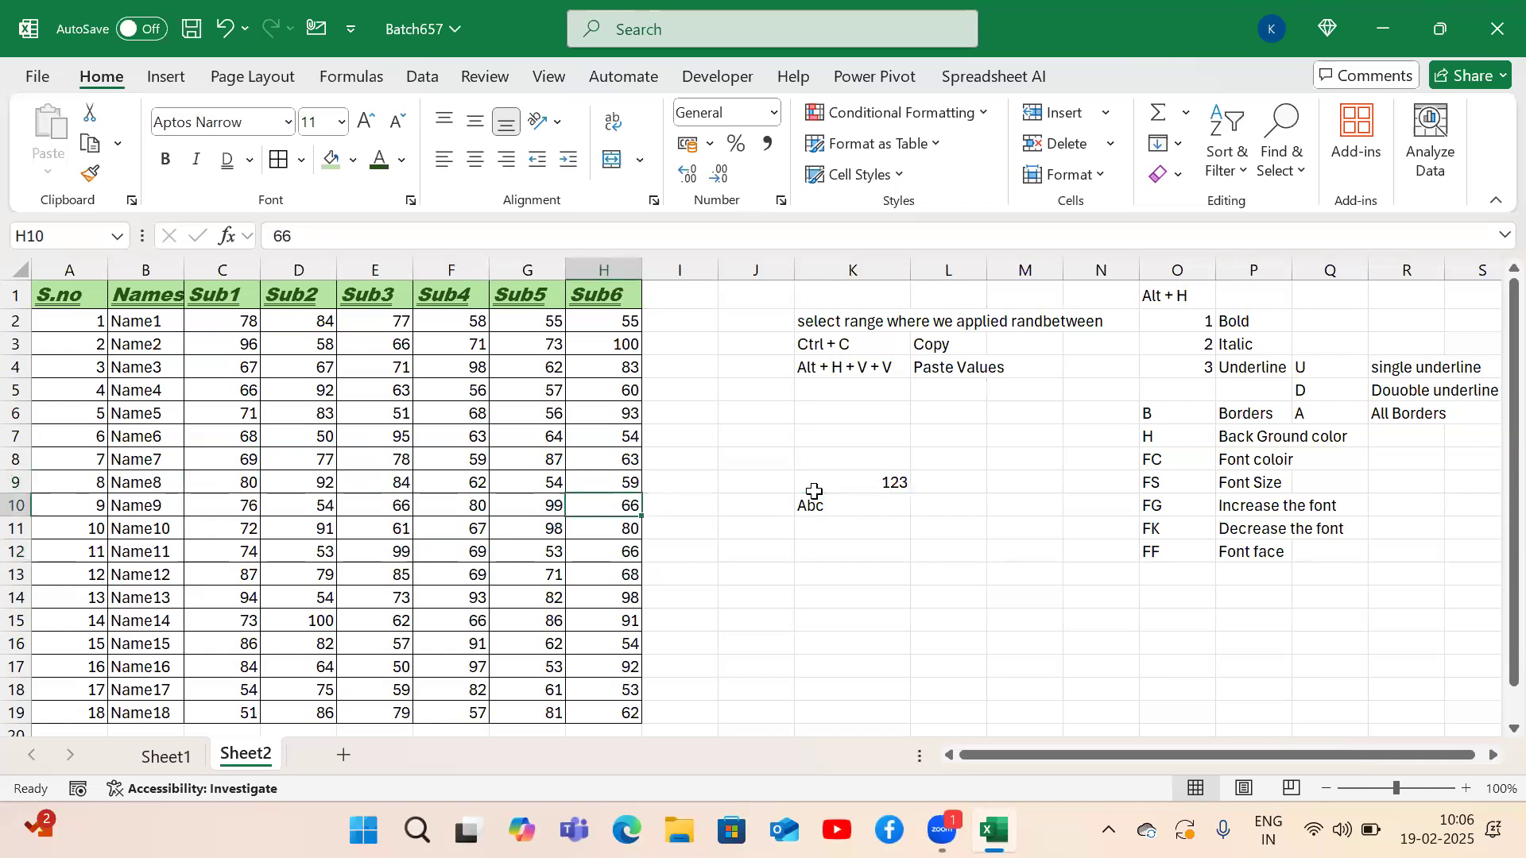
key(ctrl+Home)
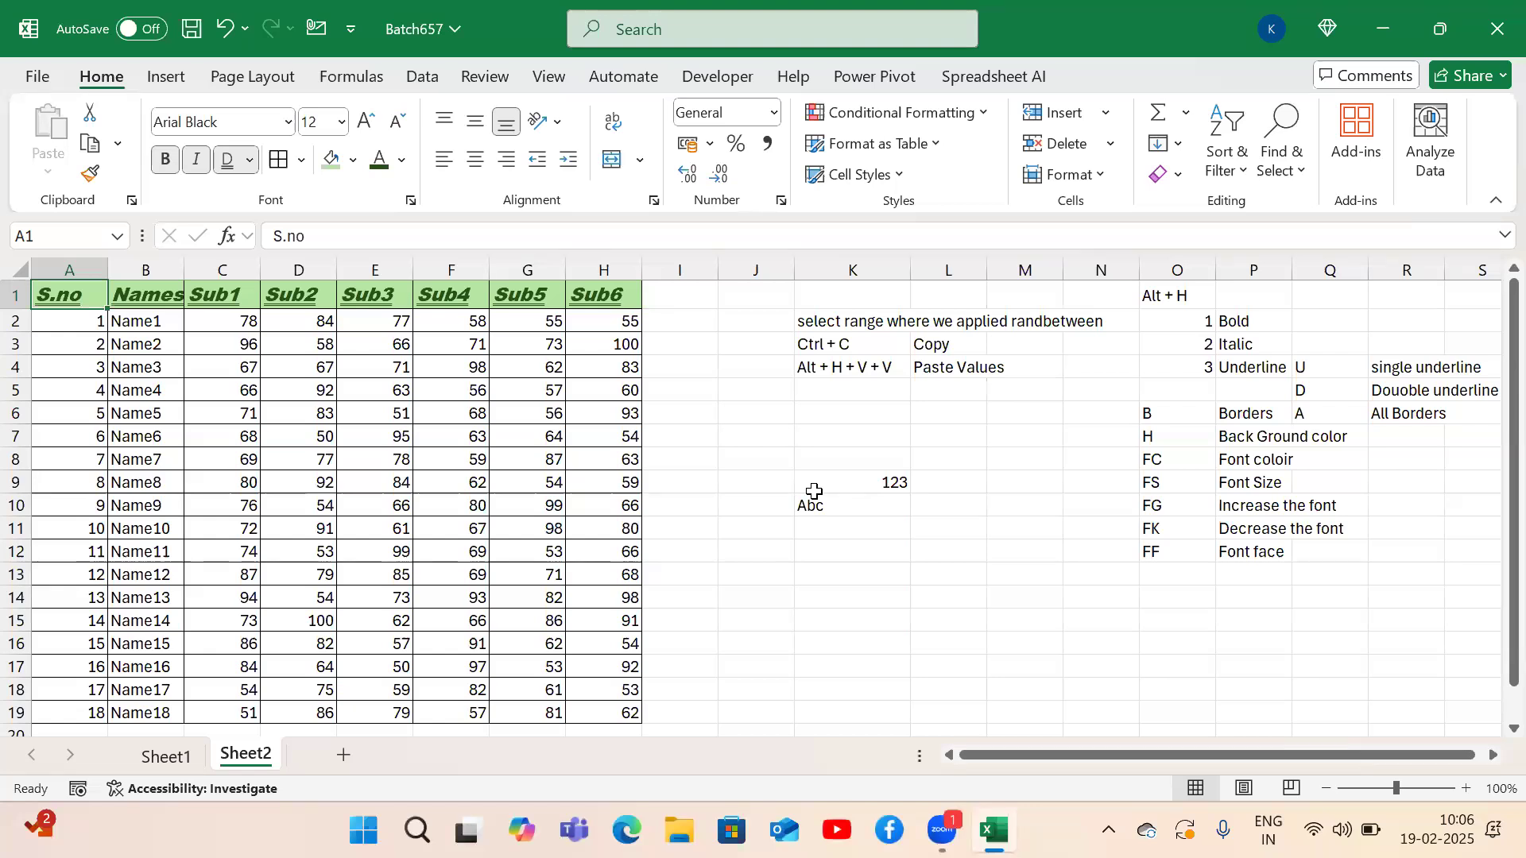
Left-align every value in the A1:H19 marks table.
key(ctrl+a)
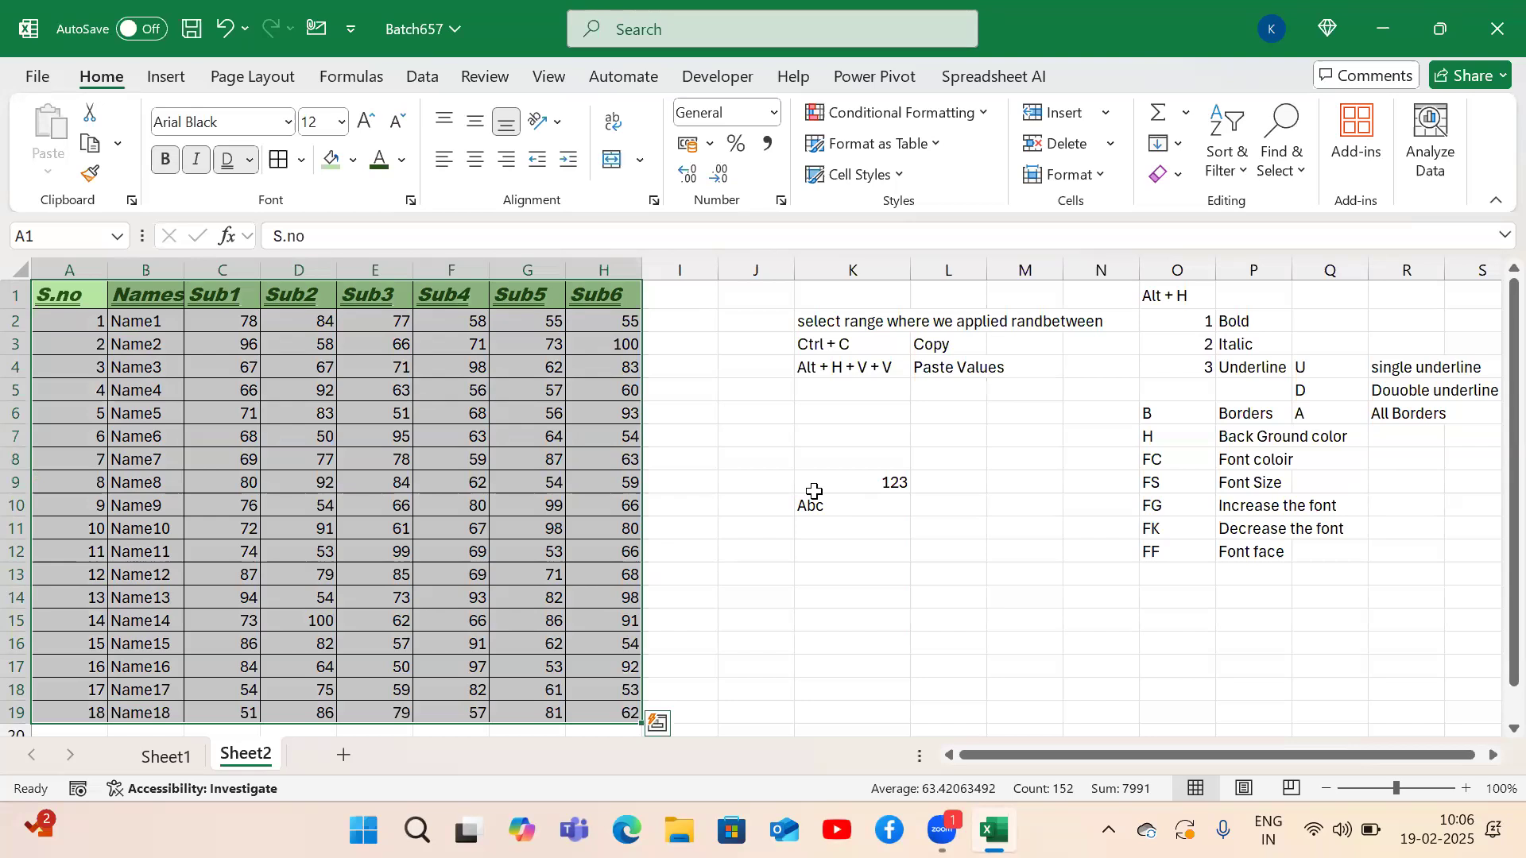
key(alt)
key(h)
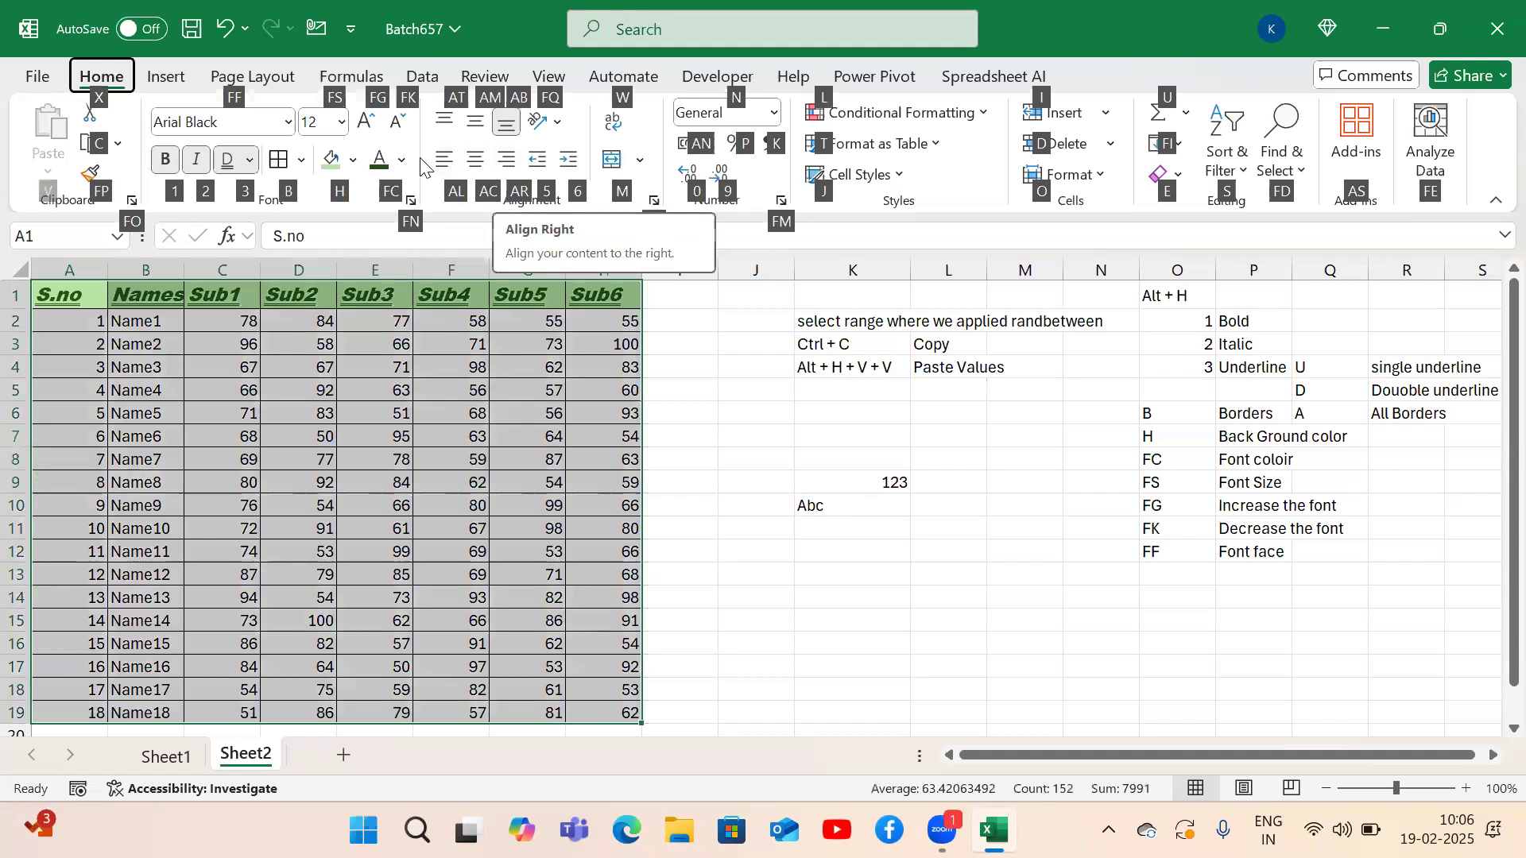
key(a)
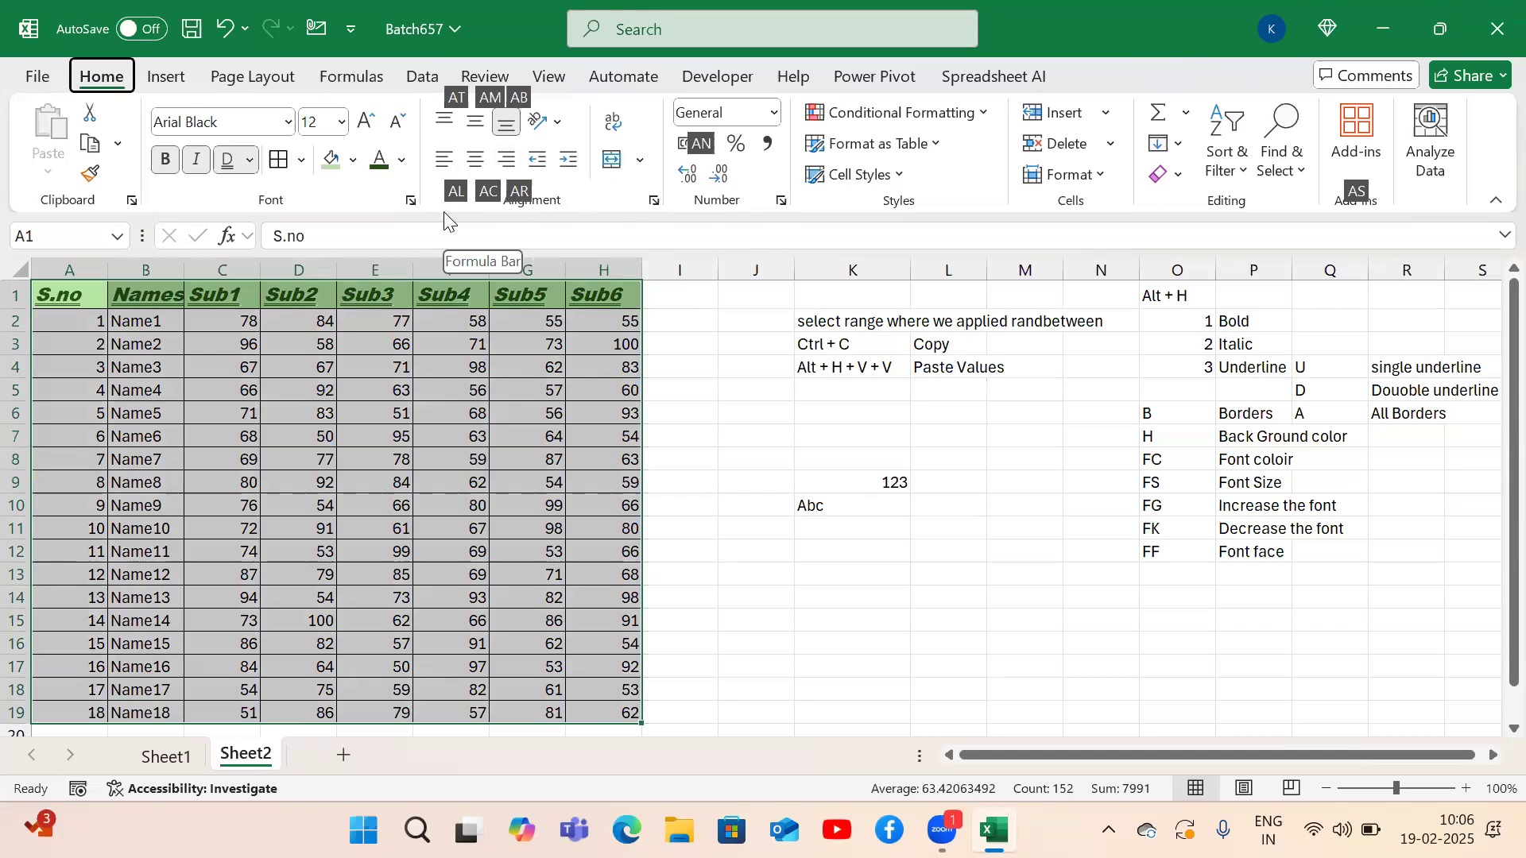
key(l)
Add the shortcut note 'AL' with description 'Align Left' in O13:P13.
click(1174, 581)
text(Alt + H)
key(Tab)
click(1173, 581)
key(BackSpace)
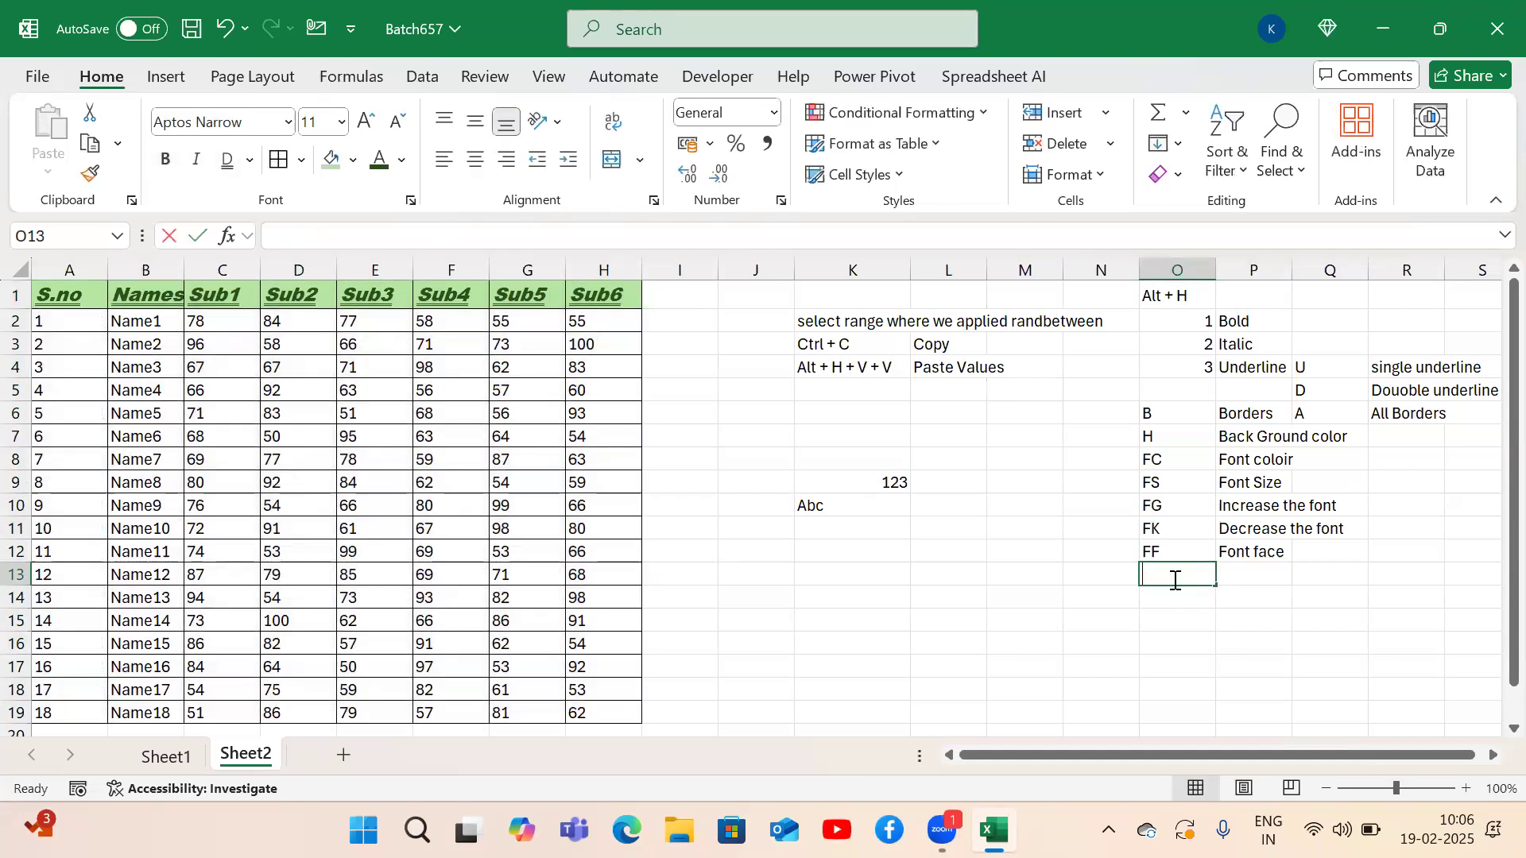
text(AL)
key(Tab)
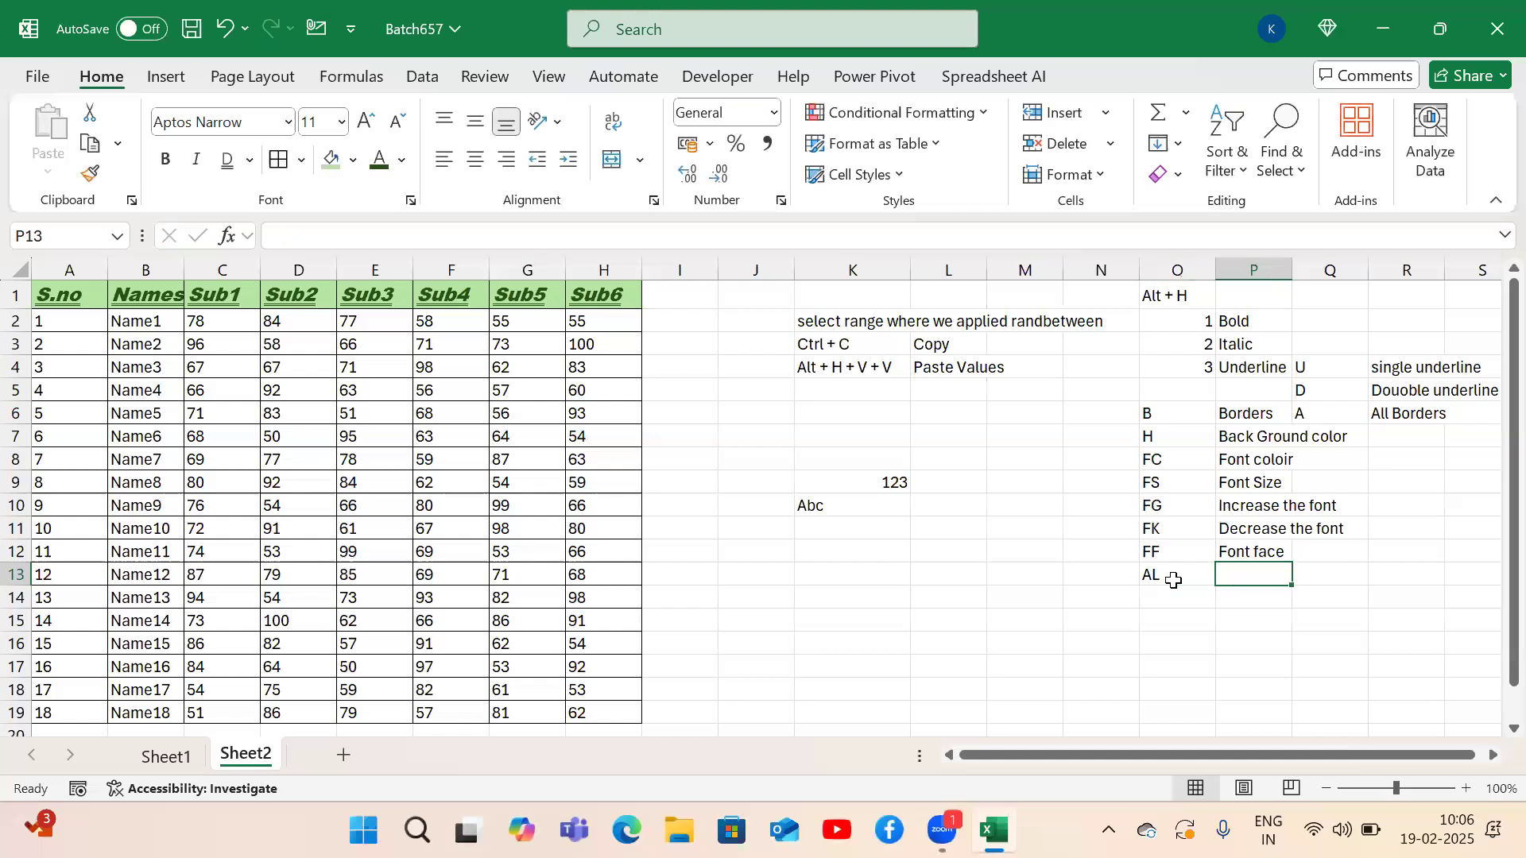
text(Align Left)
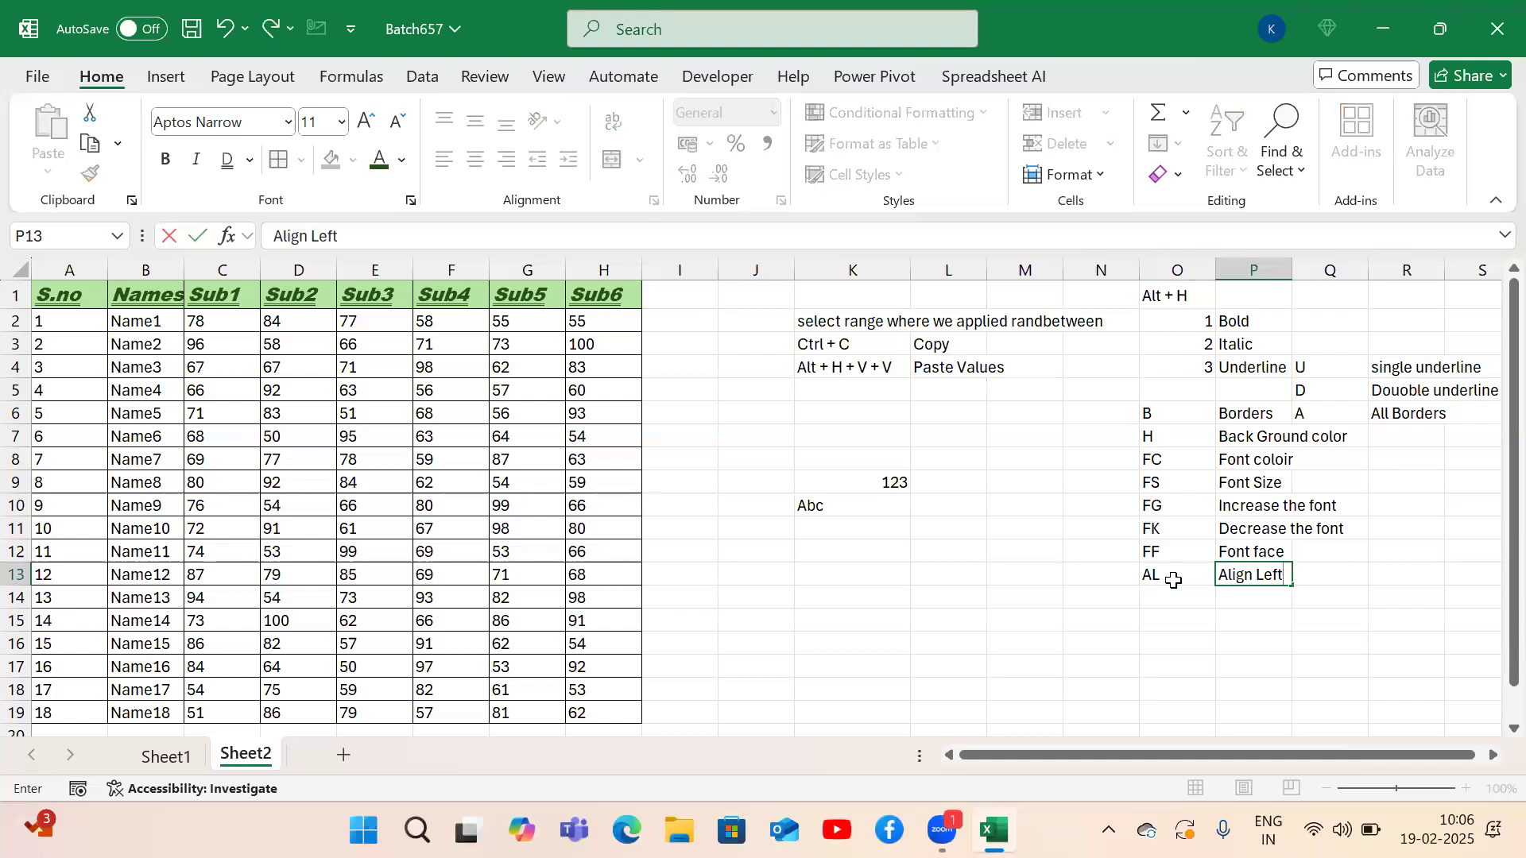
key(Return)
key(Left)
key(Left)
key(Left)
key(Left)
key(Left)
key(Left)
key(Left)
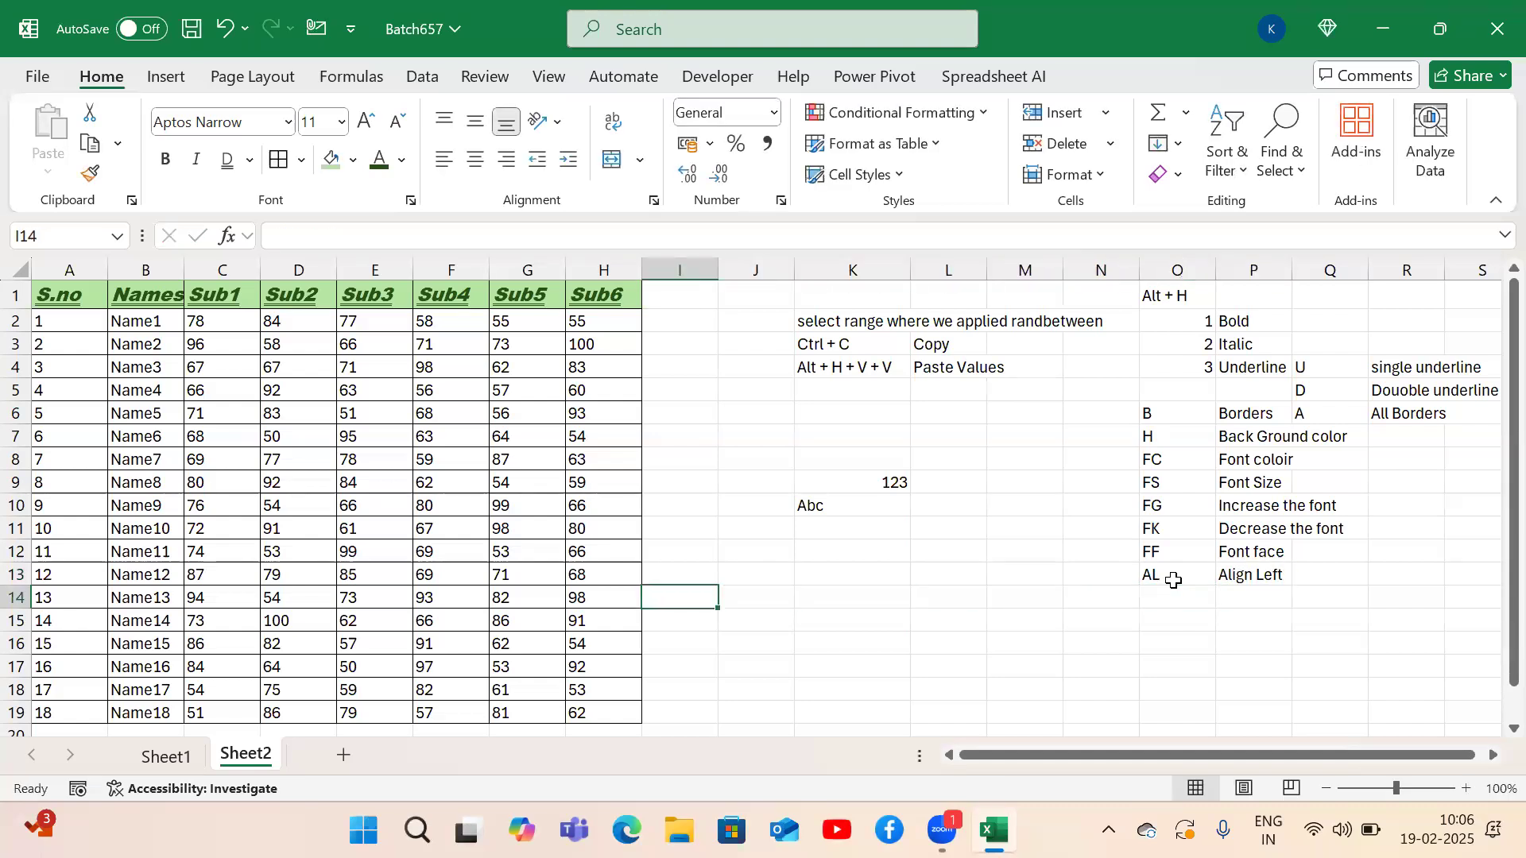
key(Left)
key(ctrl+Up)
key(ctrl+Left)
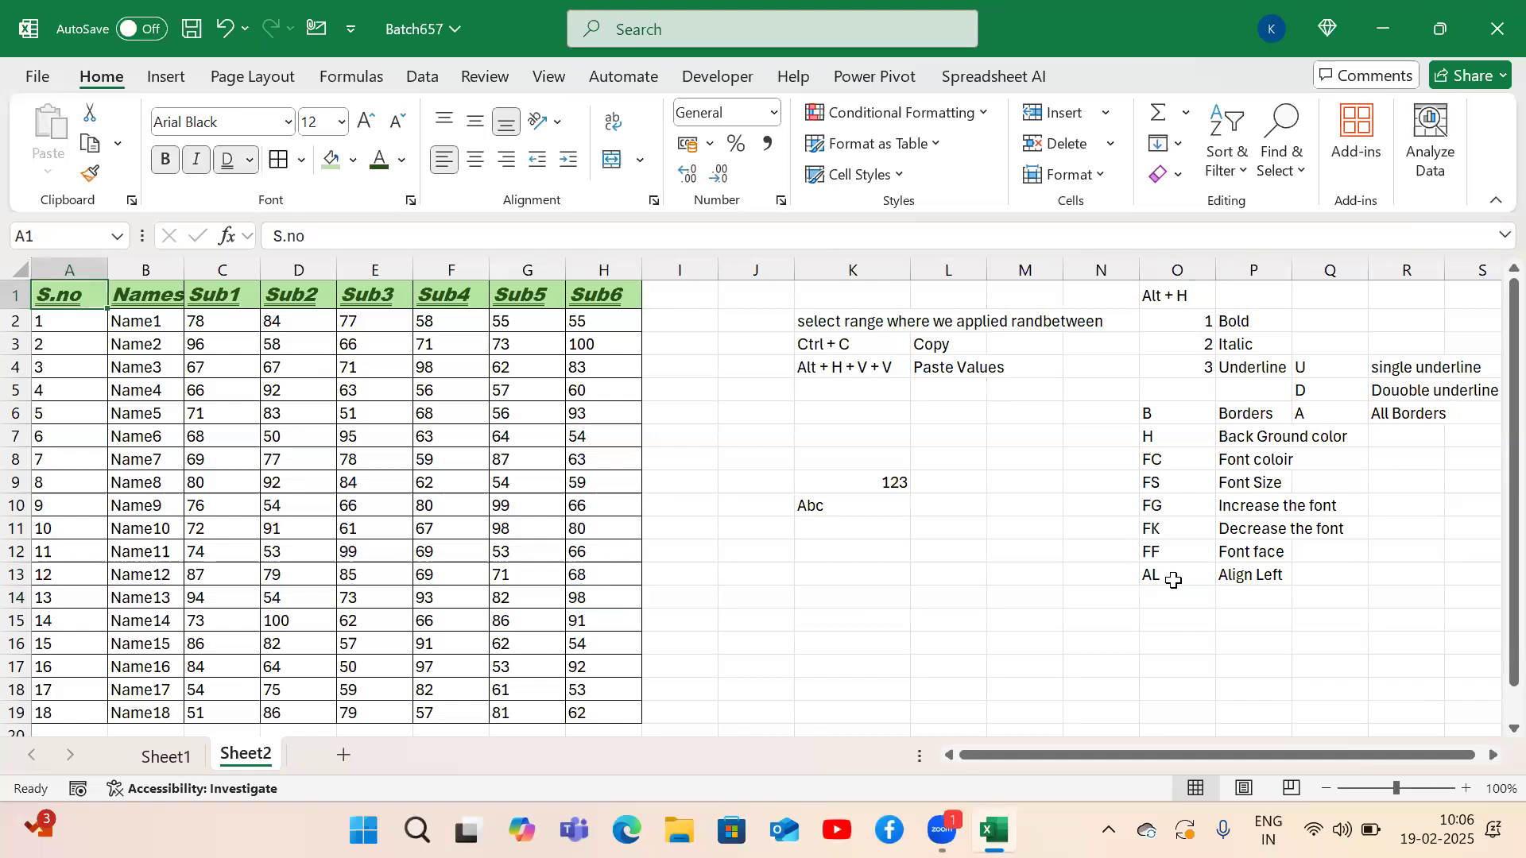
Select the whole A1:H19 table and center its contents.
key(Right)
key(Right)
key(Down)
key(Down)
key(Right)
key(Down)
key(Down)
key(Down)
key(Down)
key(Down)
key(Right)
key(Right)
key(Right)
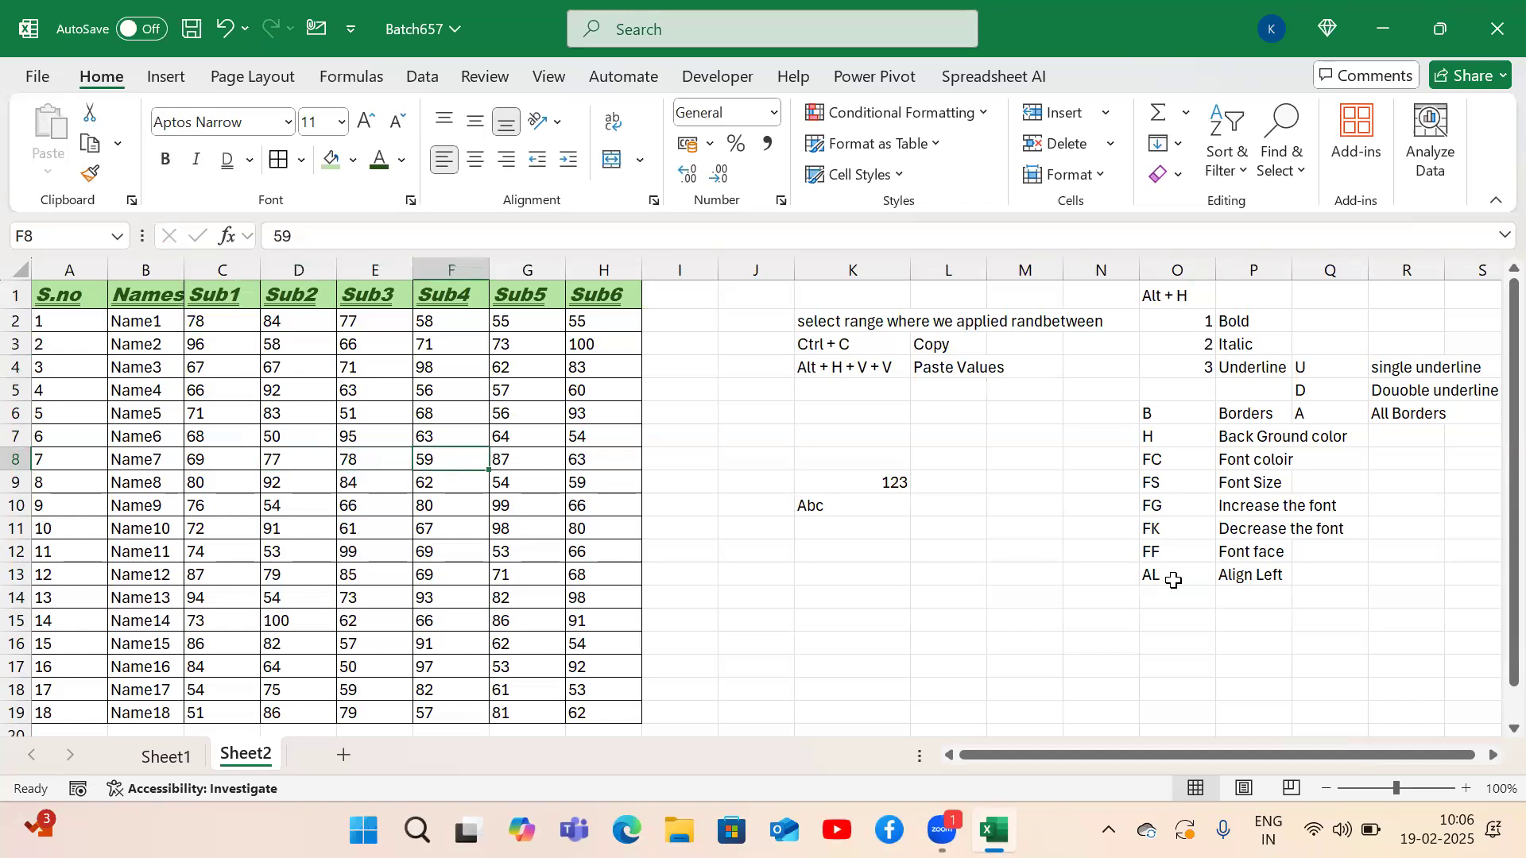
key(ctrl+Up)
key(ctrl+Left)
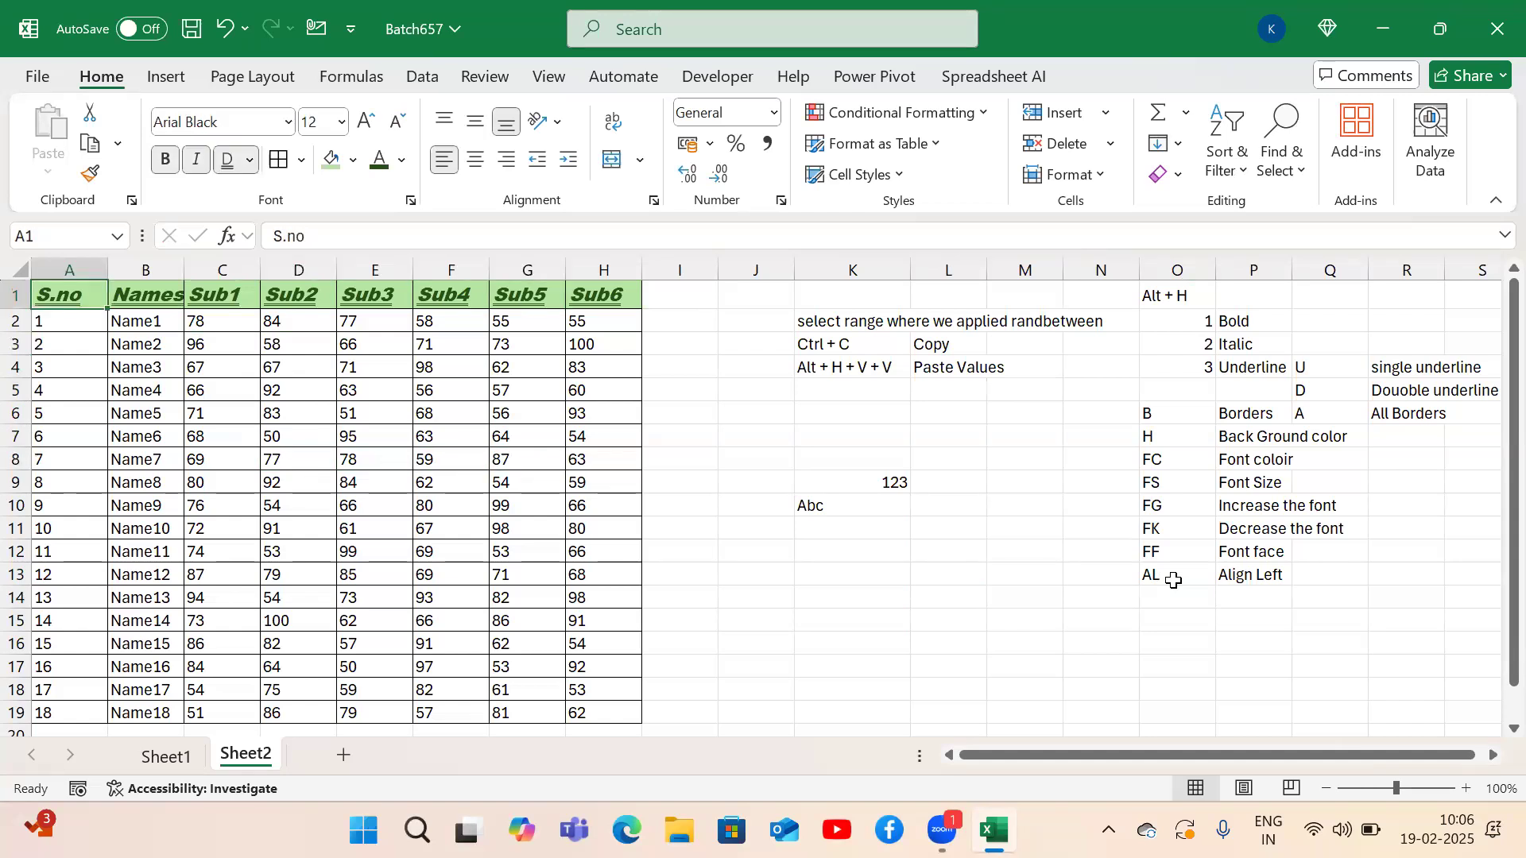
key(ctrl+a)
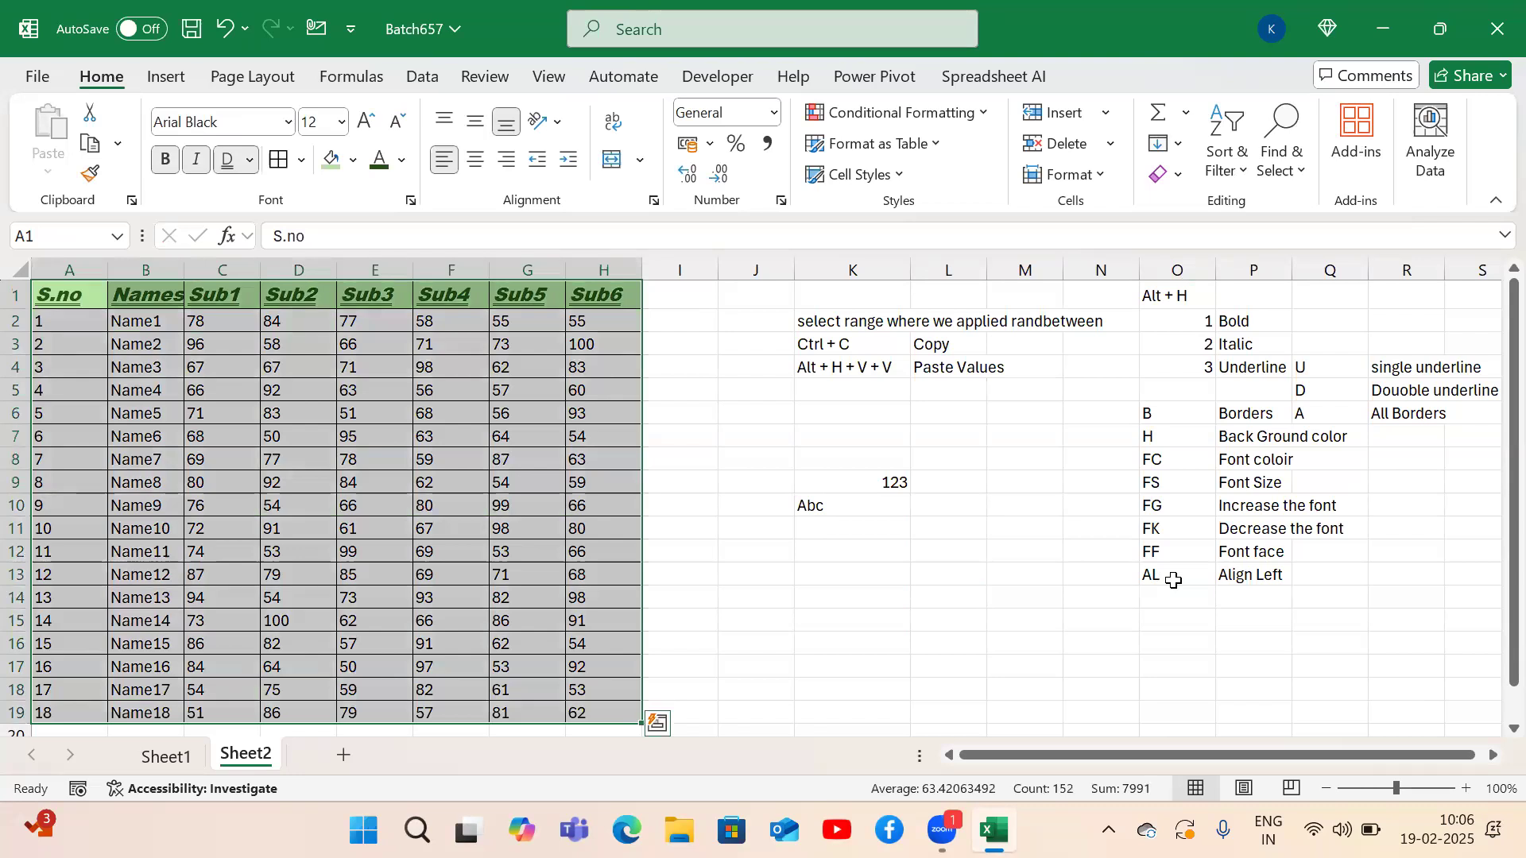
key(alt+h)
key(a)
key(c)
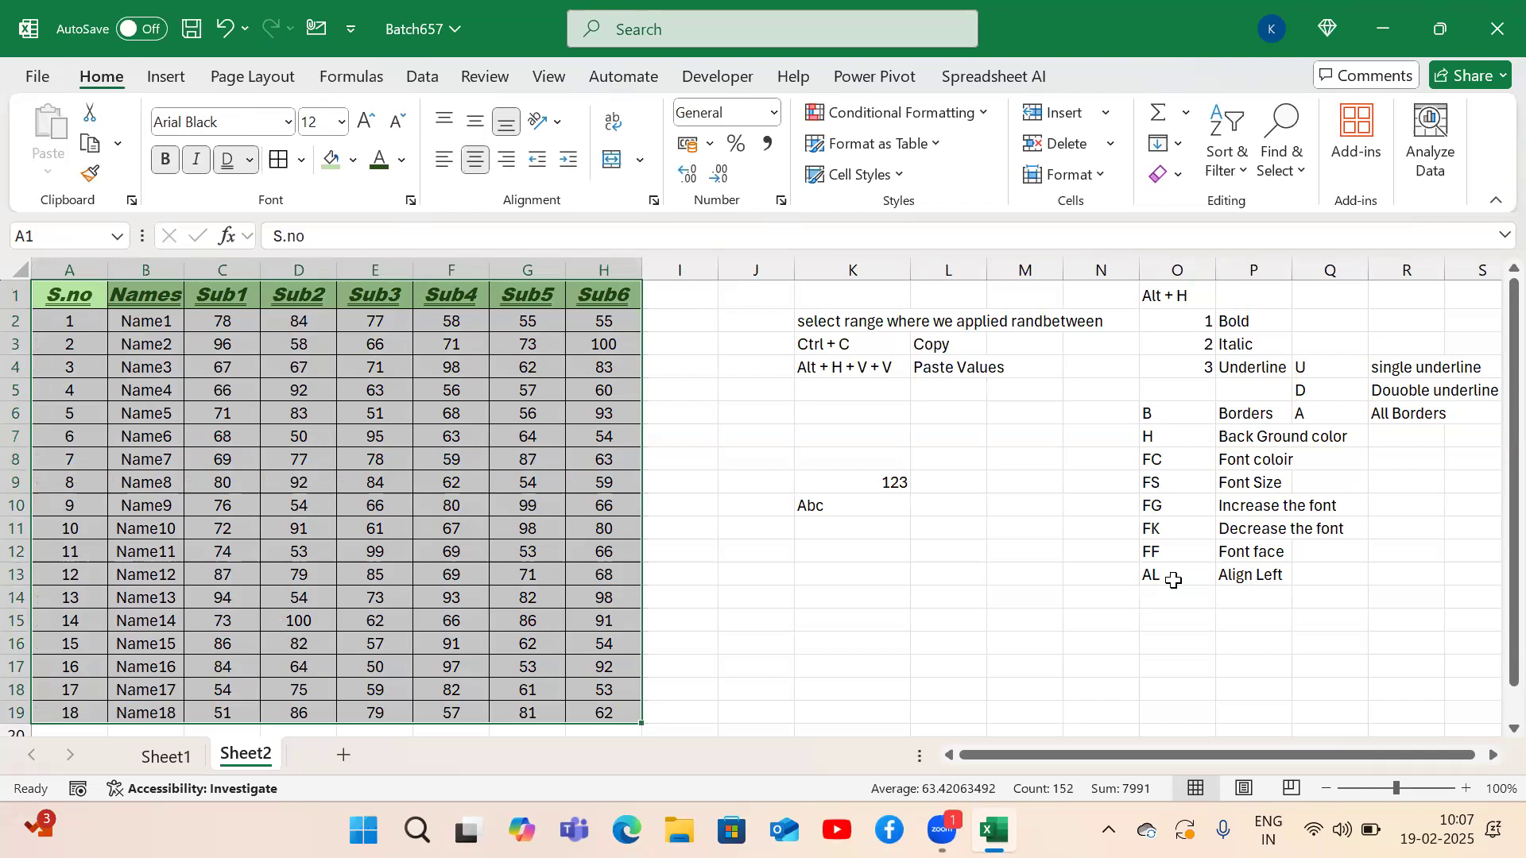
Switch the table's contents to right alignment.
key(alt+h)
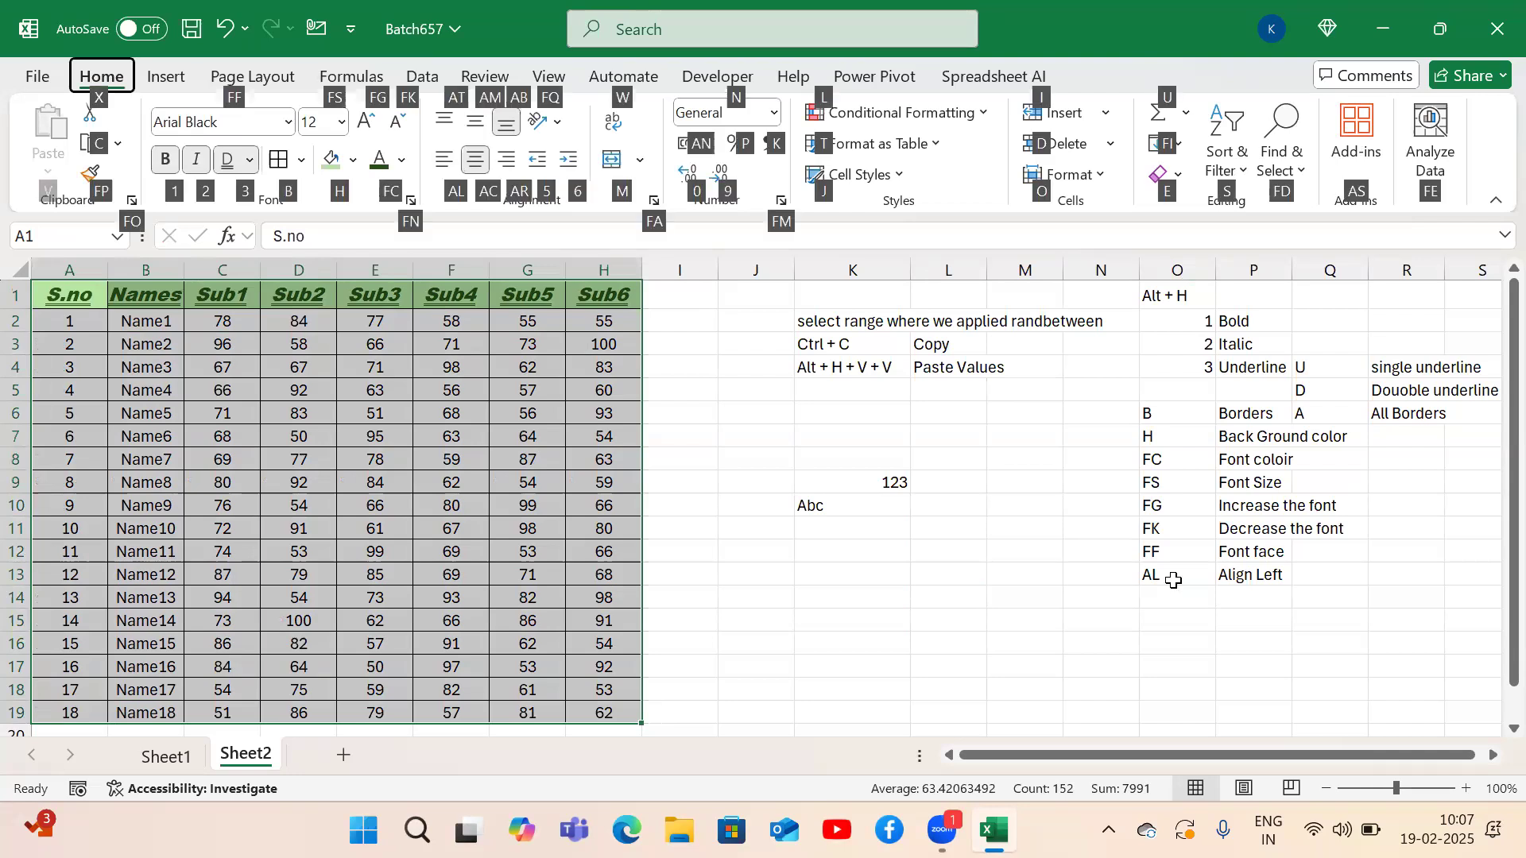
key(a)
key(r)
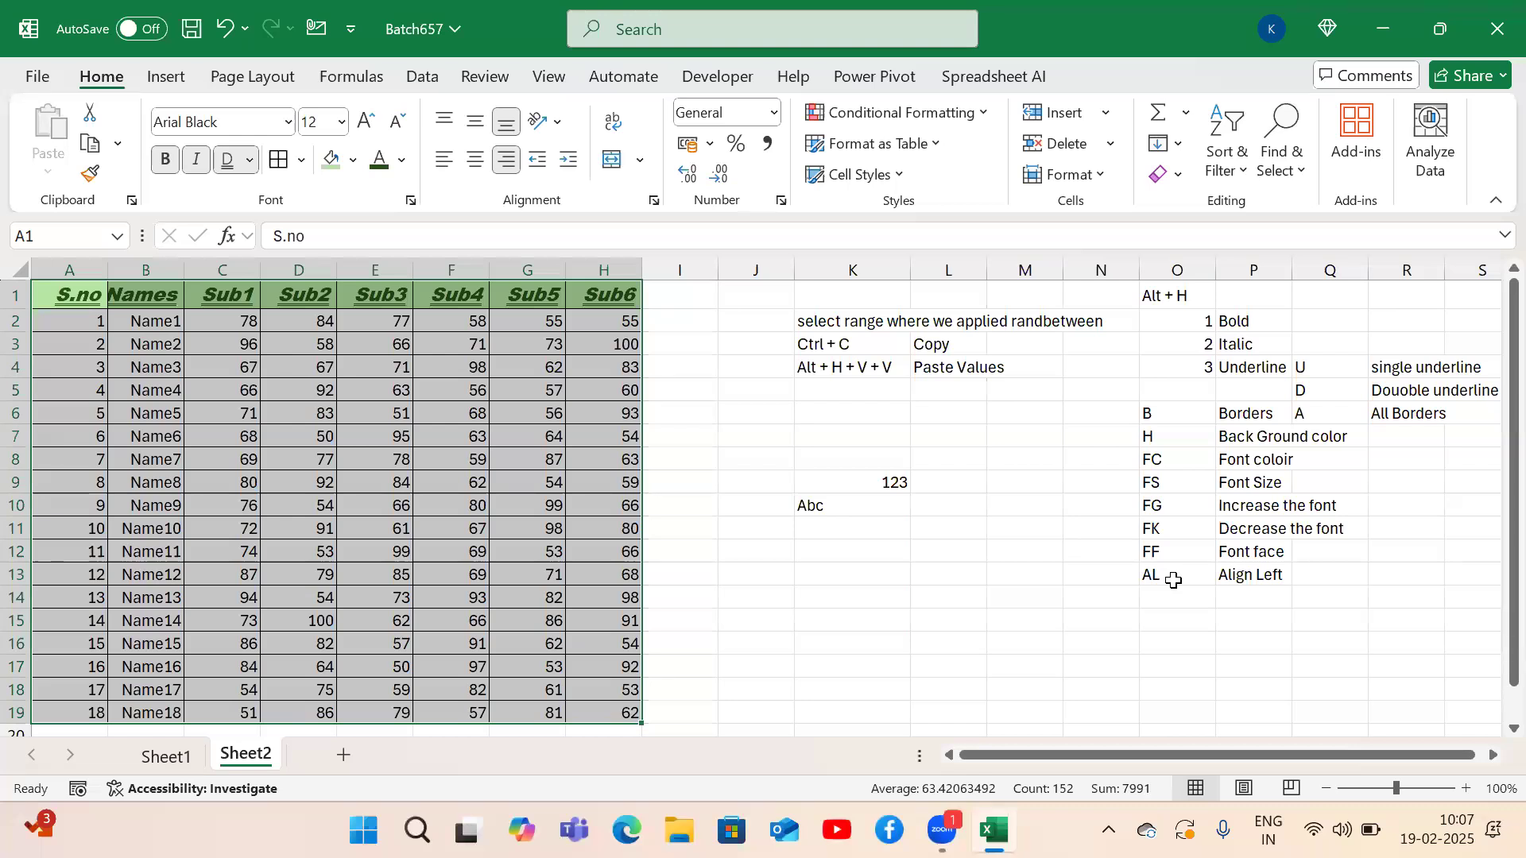
key(alt+h)
Re-center the marks table's contents.
key(a)
key(c)
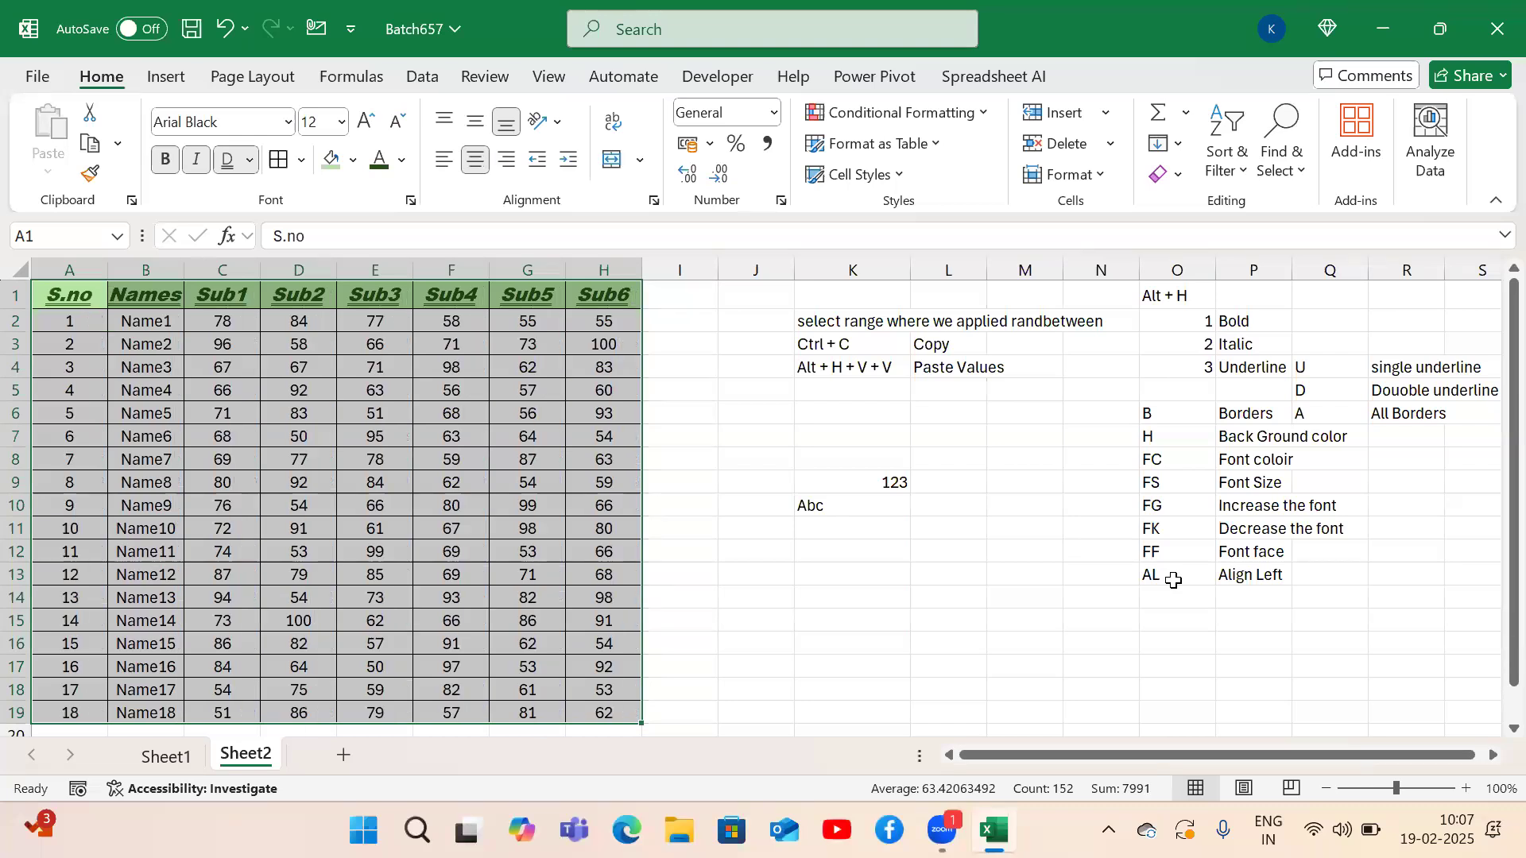
key(Right)
key(Right)
key(Right)
key(Down)
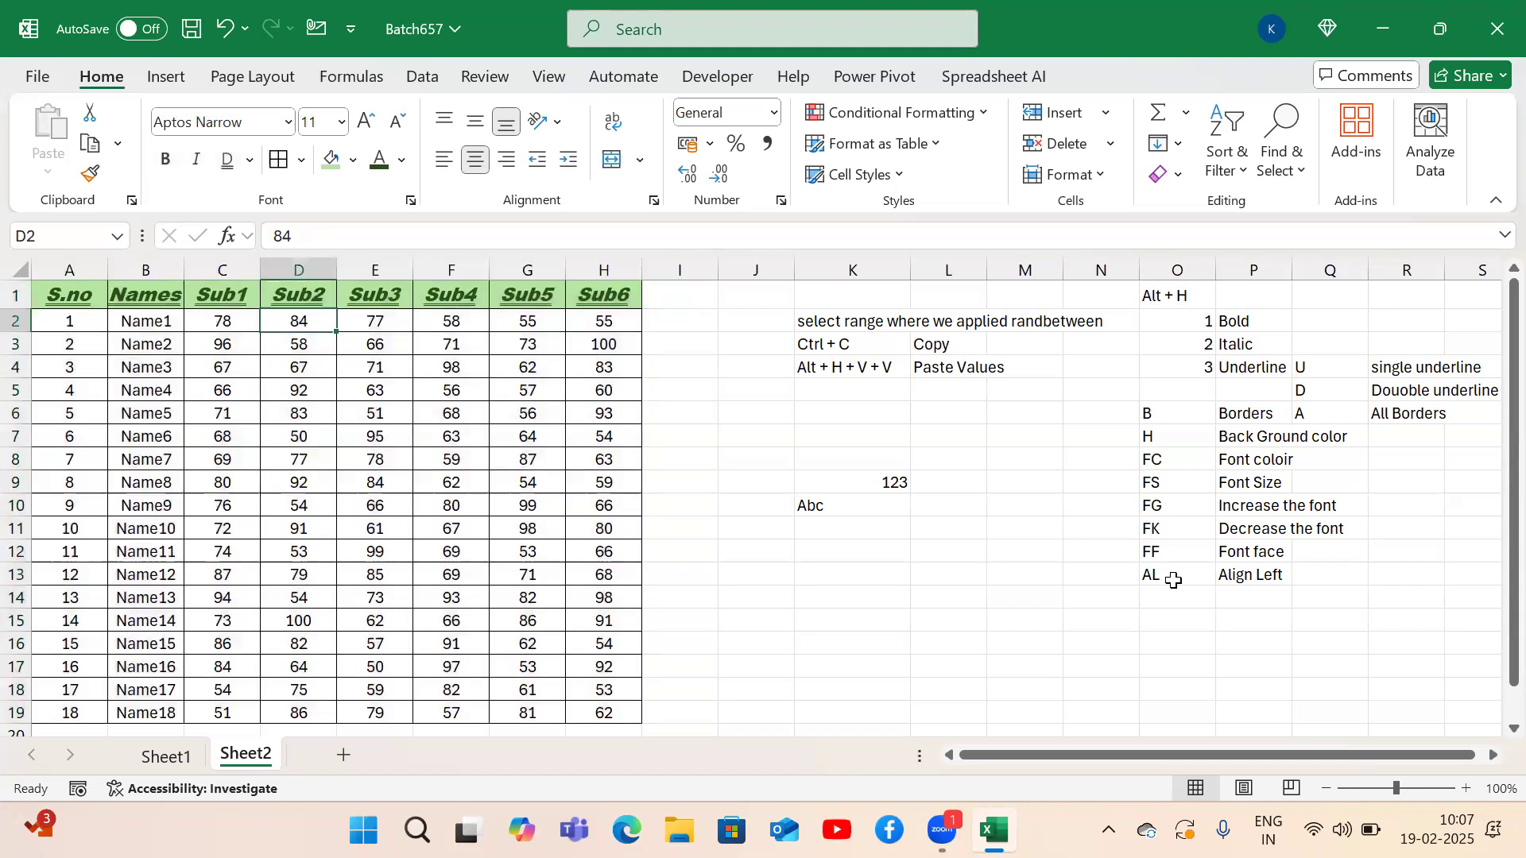
key(Down)
key(Down)
key(Down)
key(Down)
key(Down)
key(Down)
key(Right)
key(Right)
key(Right)
key(Right)
key(Right)
key(Right)
key(Right)
key(Down)
key(Right)
key(Right)
key(Right)
key(Right)
key(Down)
key(Down)
key(Down)
key(Down)
key(Down)
Add notes 'AC' → 'Align Center' and 'AR' → 'Align Right' in O14:P15.
text(AC)
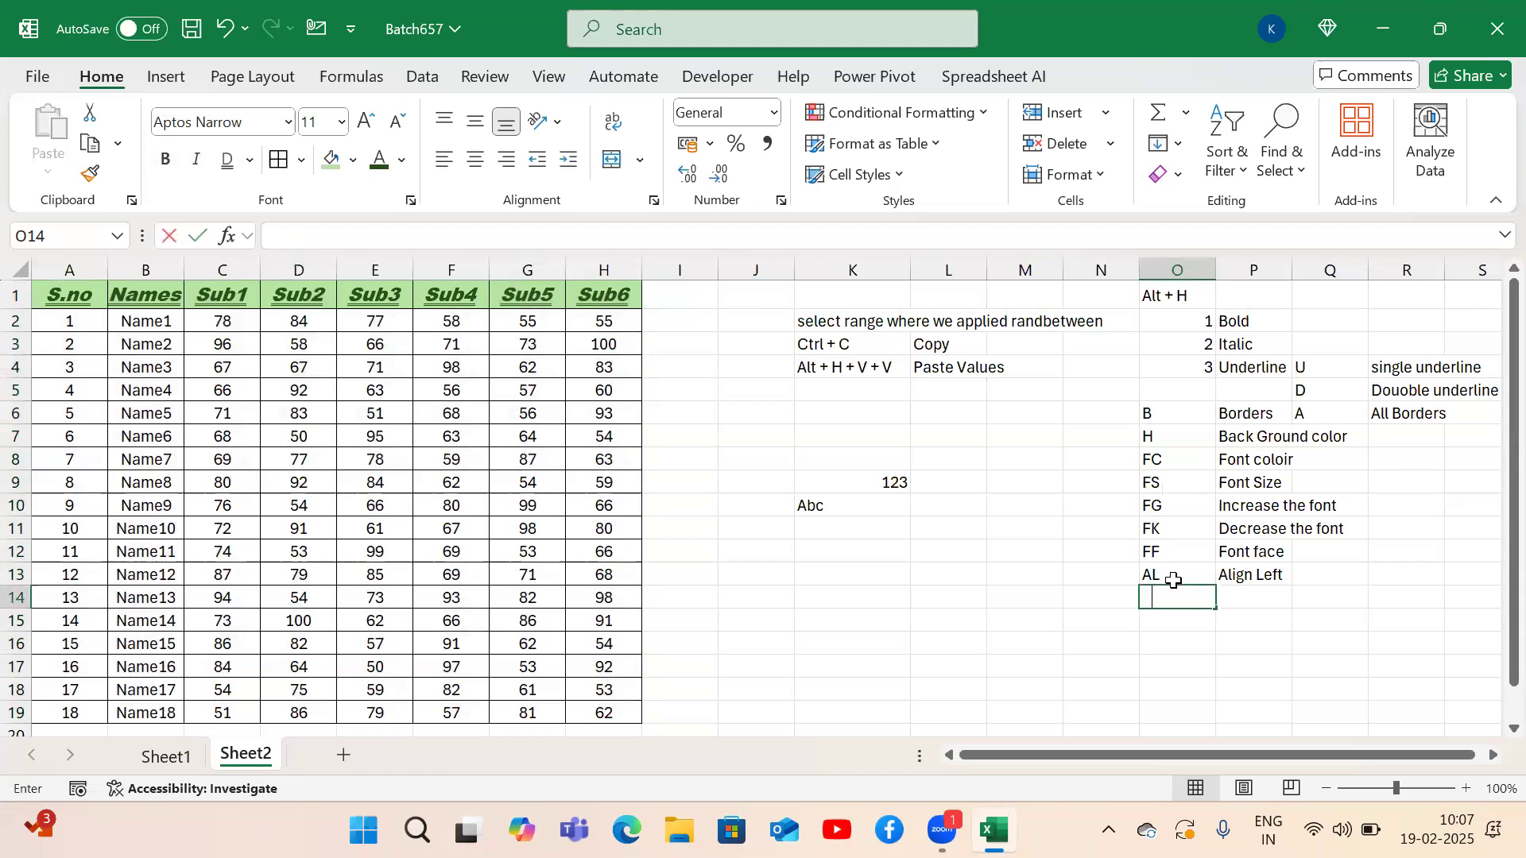
key(Return)
text(AR)
key(Up)
key(Right)
text(A)
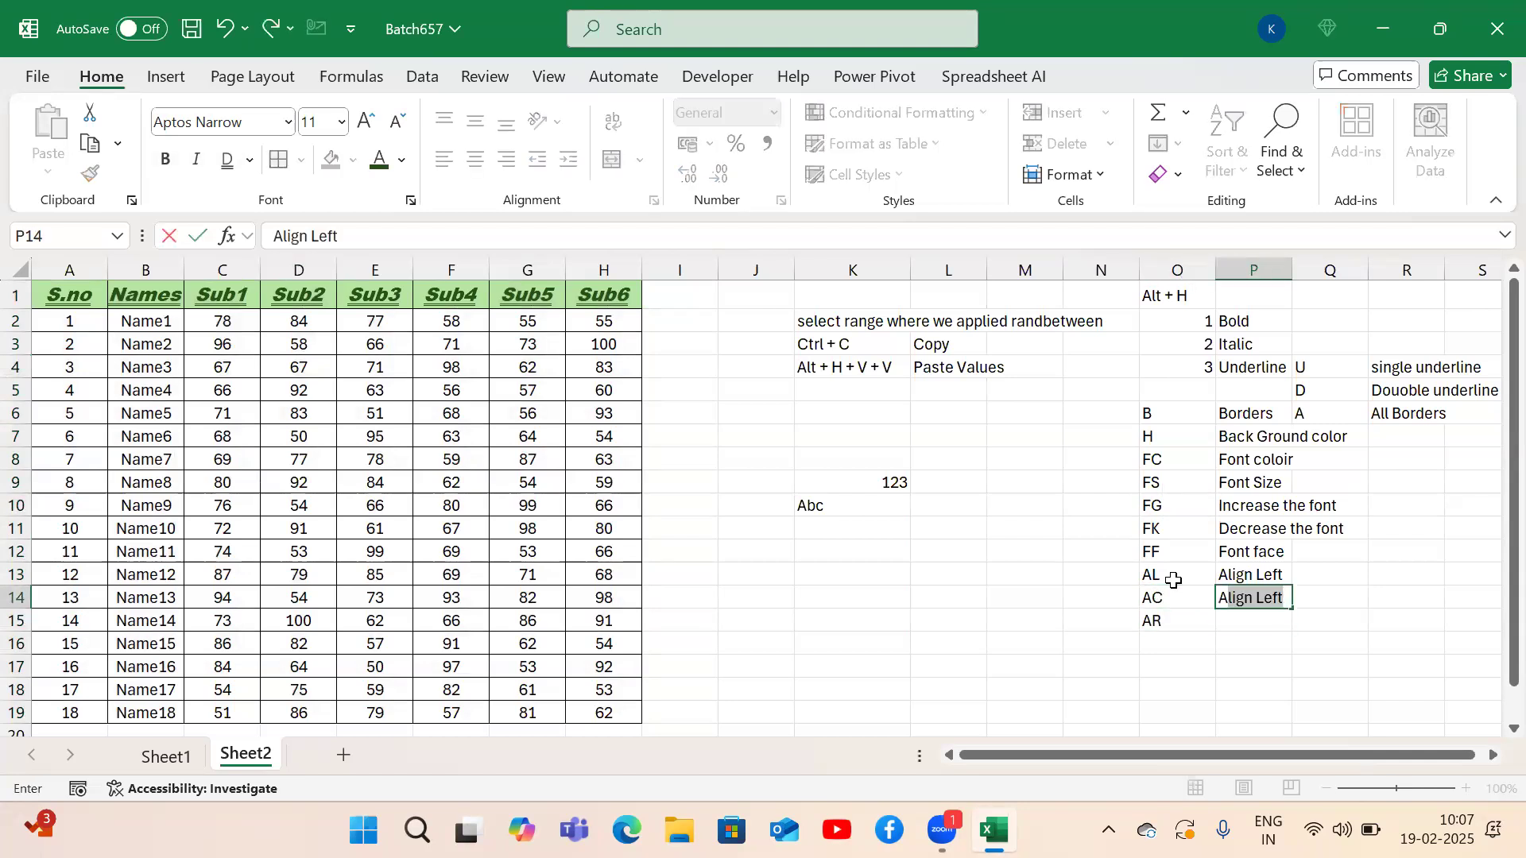
text(lign R)
key(BackSpace)
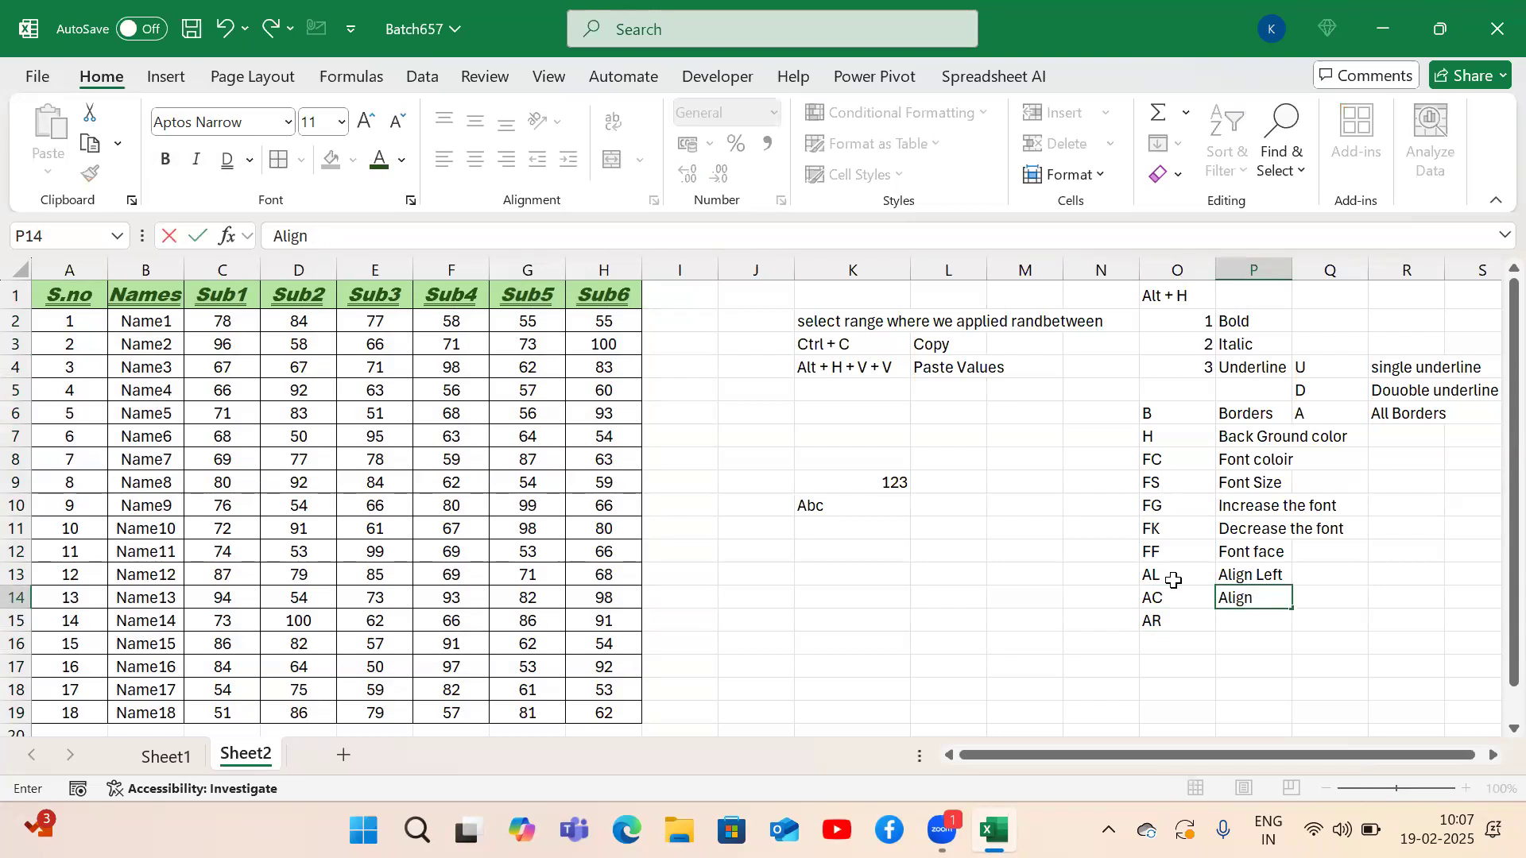
text(Center)
key(Return)
text(Align Rig)
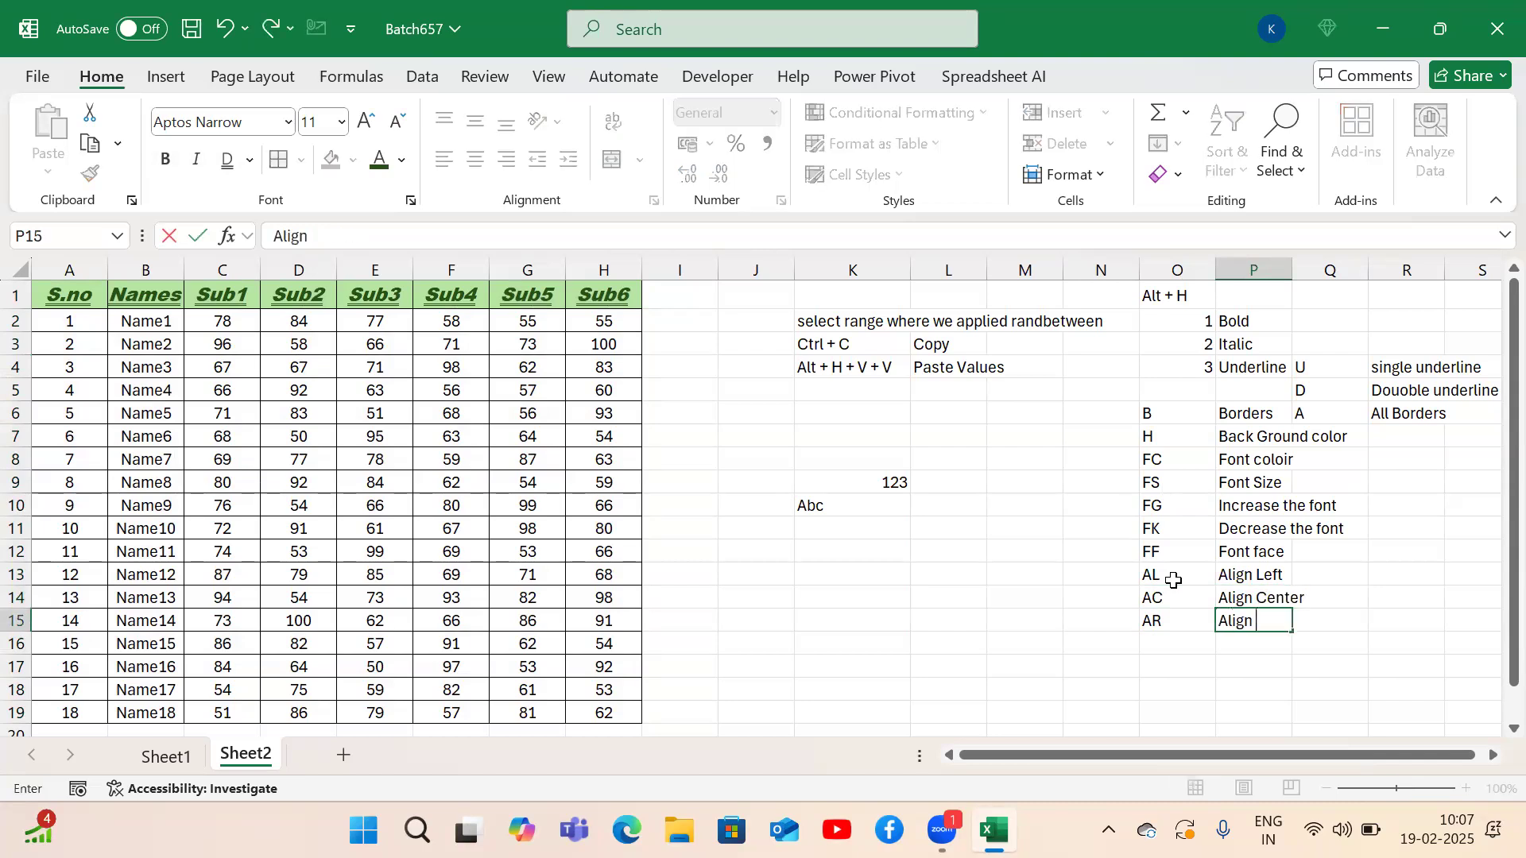
text(t)
key(Return)
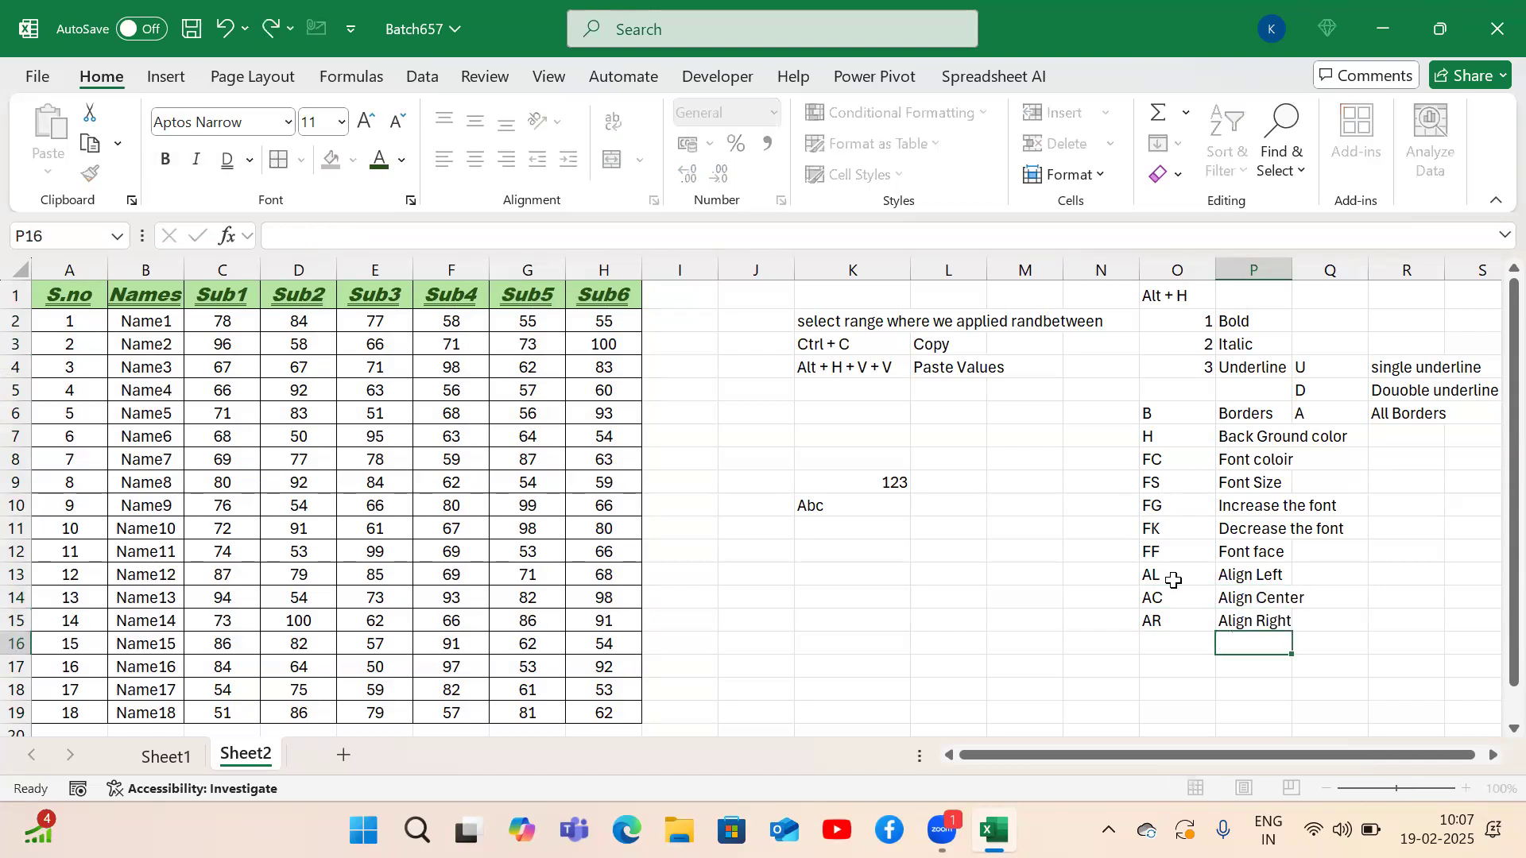
key(Left)
key(Left)
key(Left)
key(Left)
key(Left)
key(Left)
key(Left)
key(Left)
Select the whole marks table and left-align it.
key(ctrl+Up)
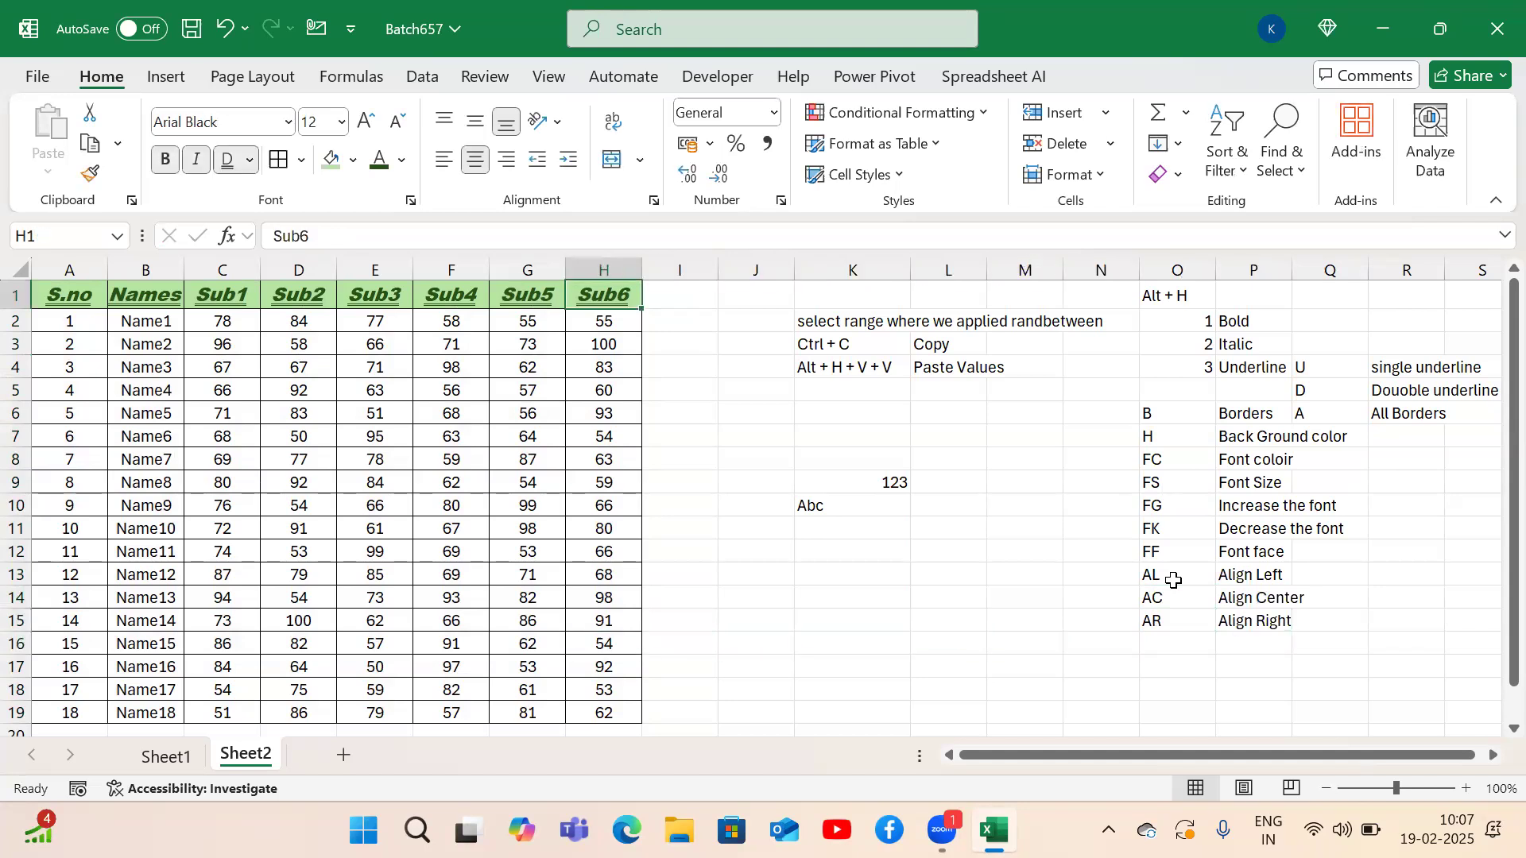
key(ctrl+Left)
key(ctrl+shift+Right)
key(ctrl+shift+Left)
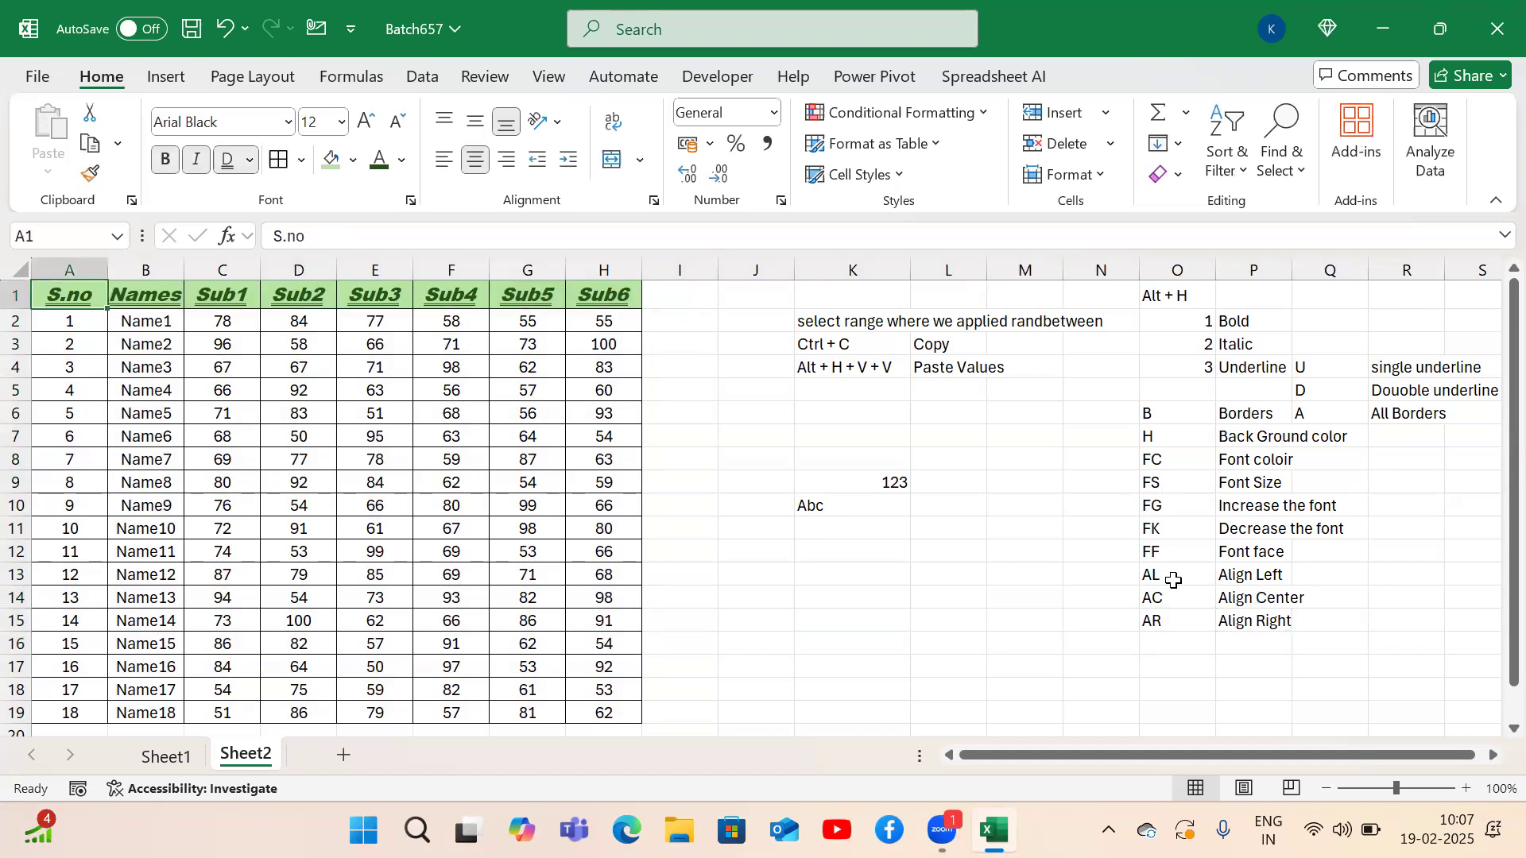
key(ctrl+a)
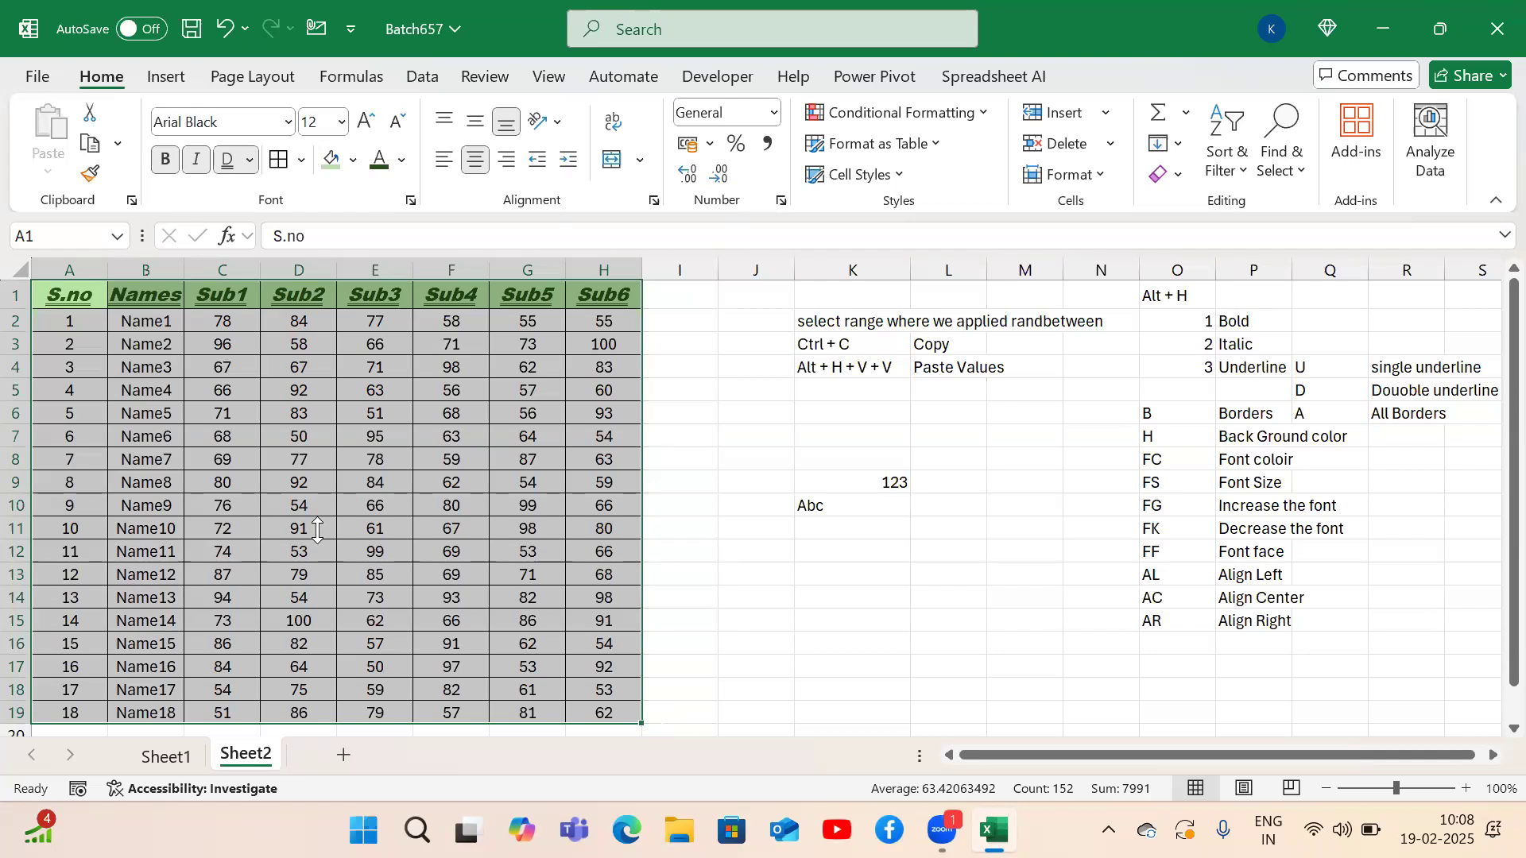
key(alt)
key(h)
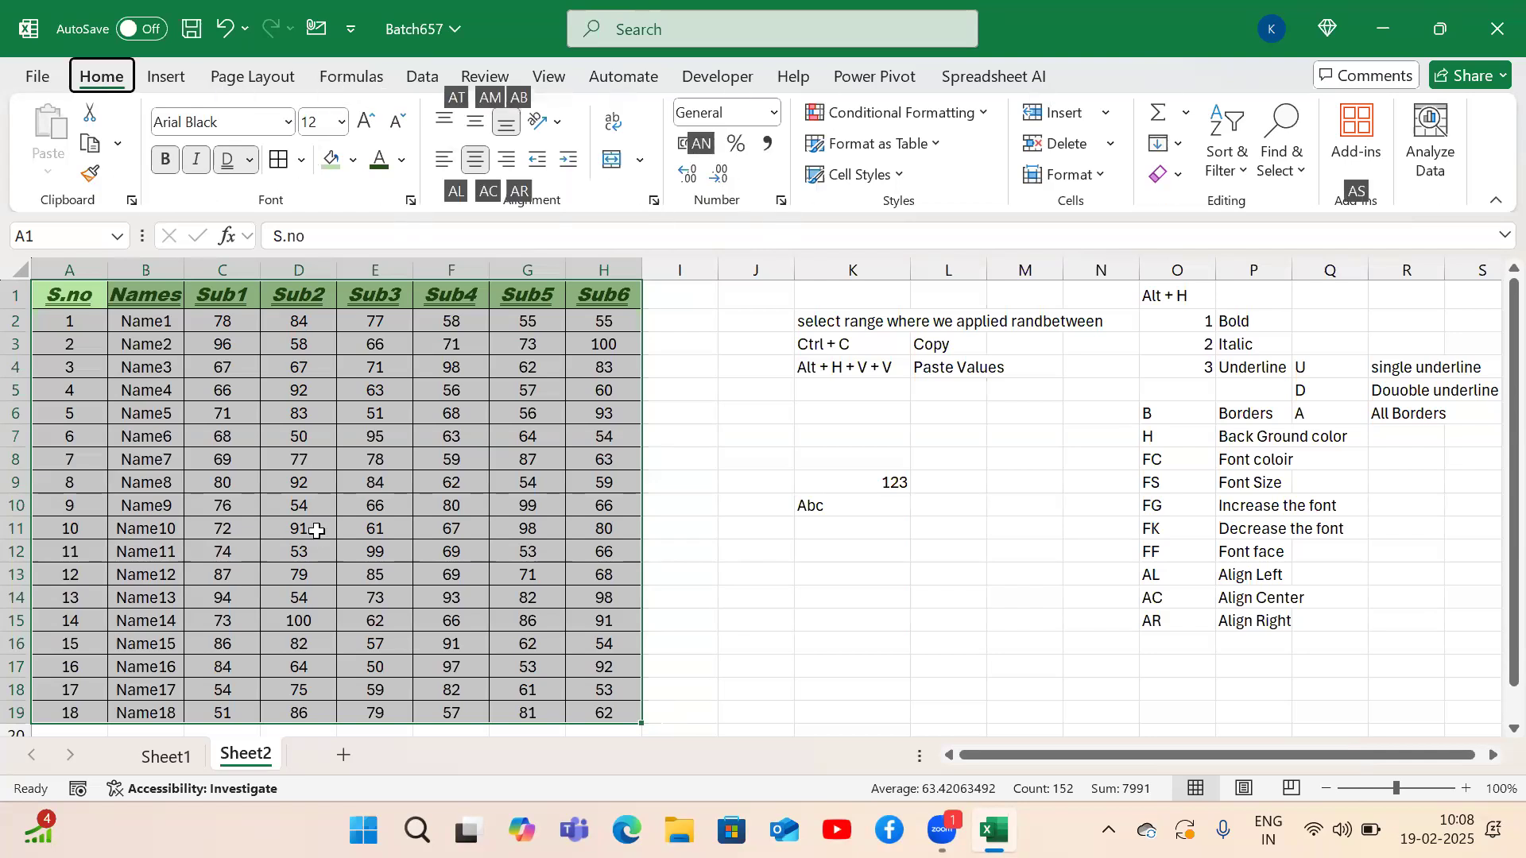
key(a)
key(l)
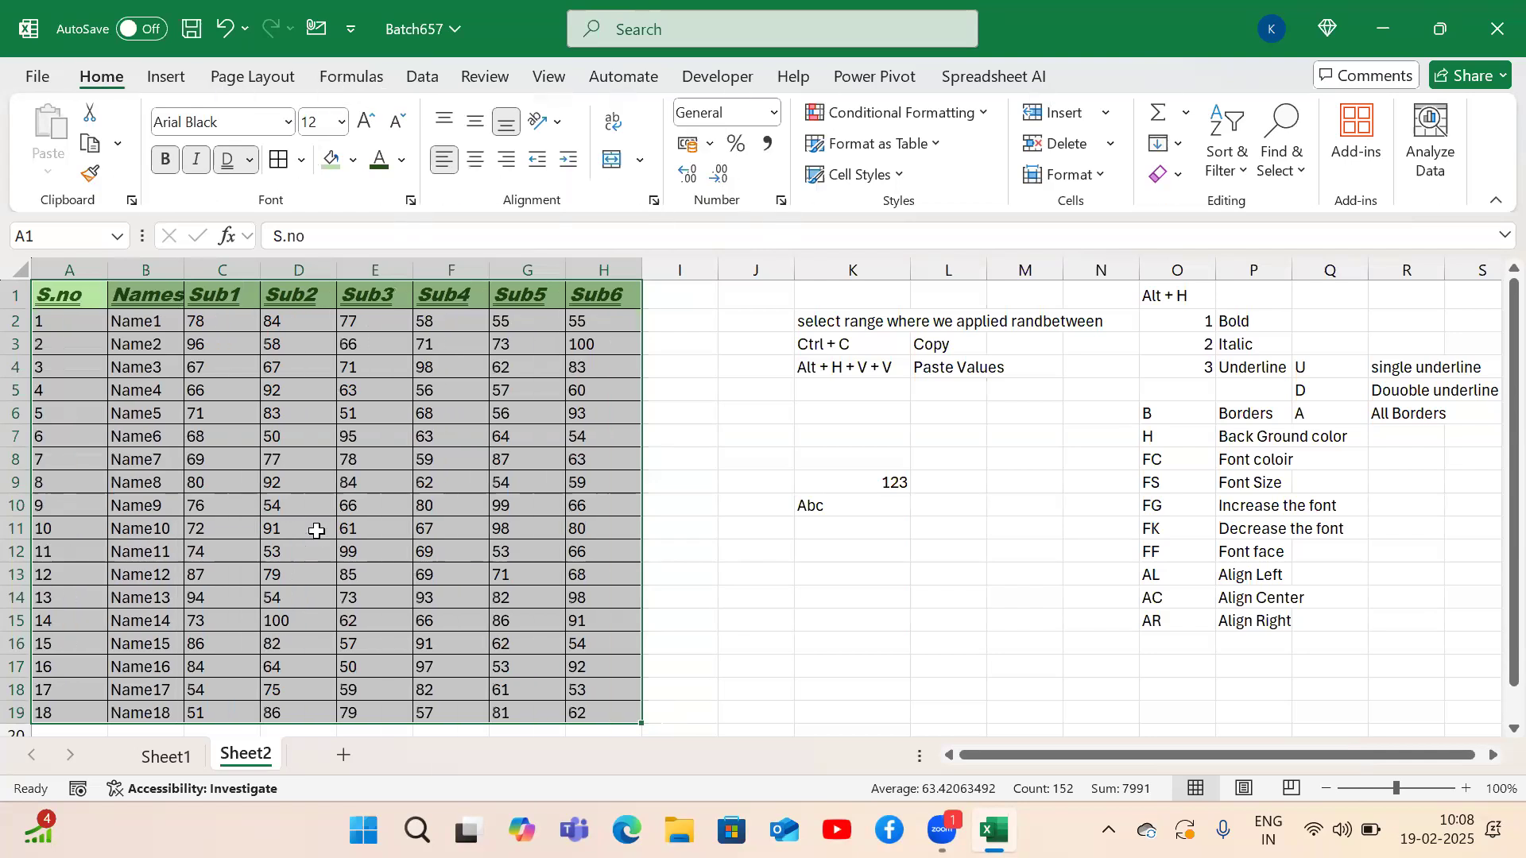
Right-align the table, then center it horizontally.
key(alt)
key(h)
key(a)
key(r)
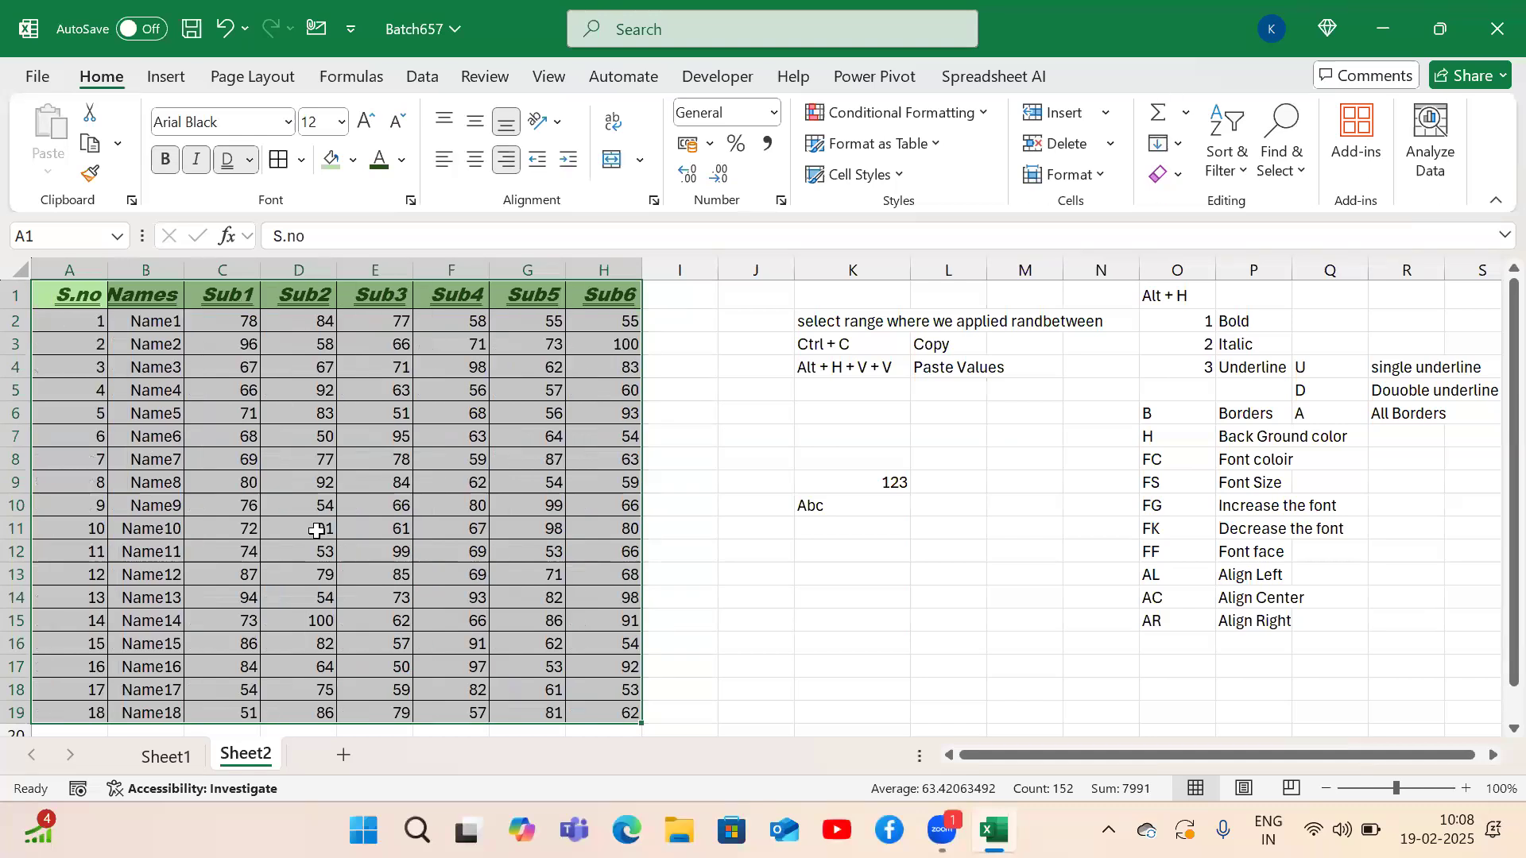
key(alt)
key(h)
key(a)
key(c)
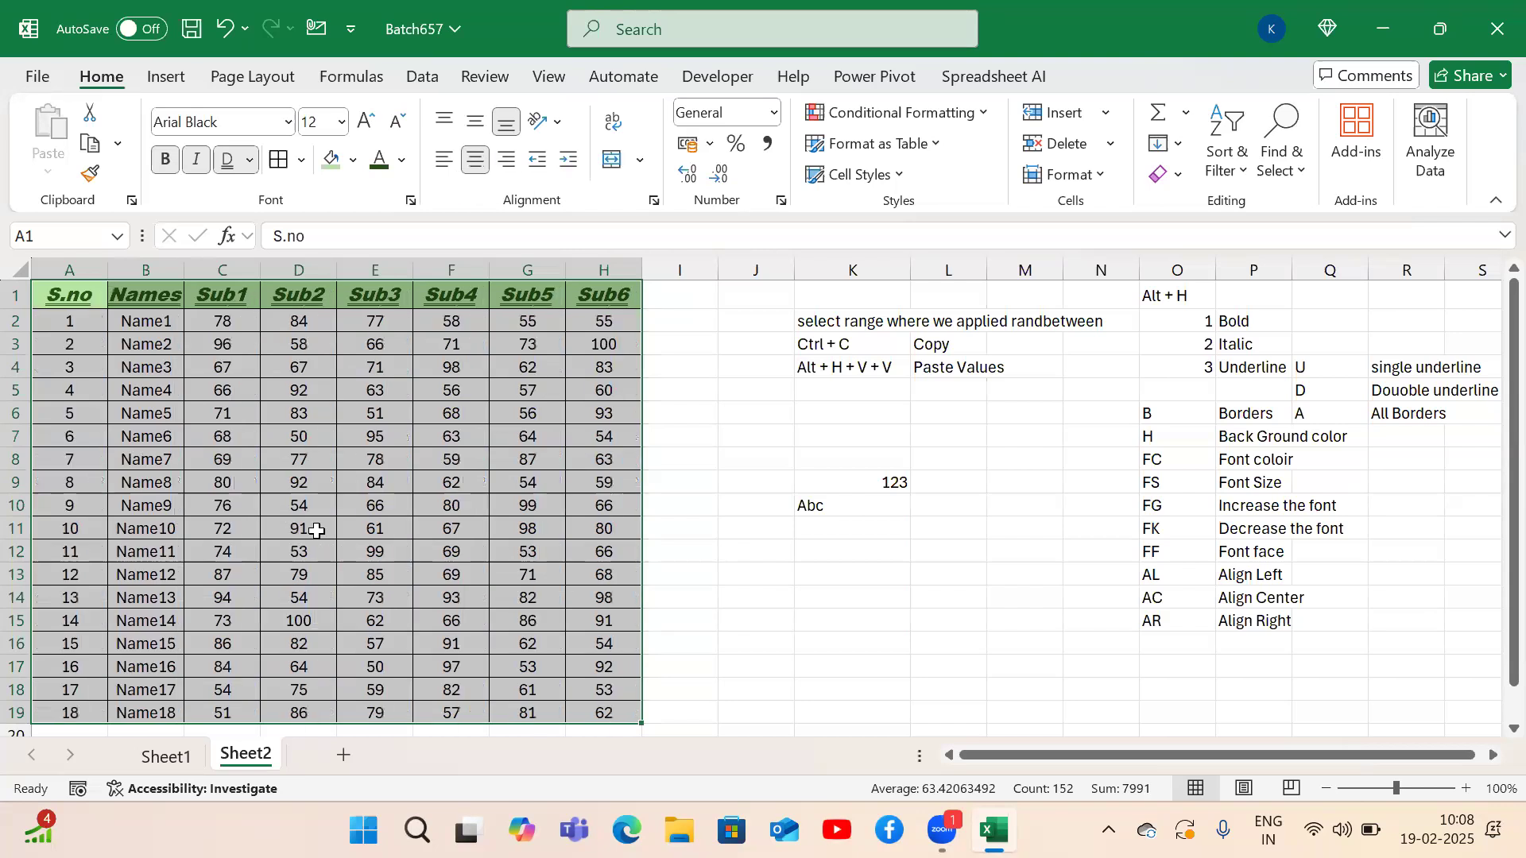
Align the table's contents to the top of their cells.
key(alt)
key(h)
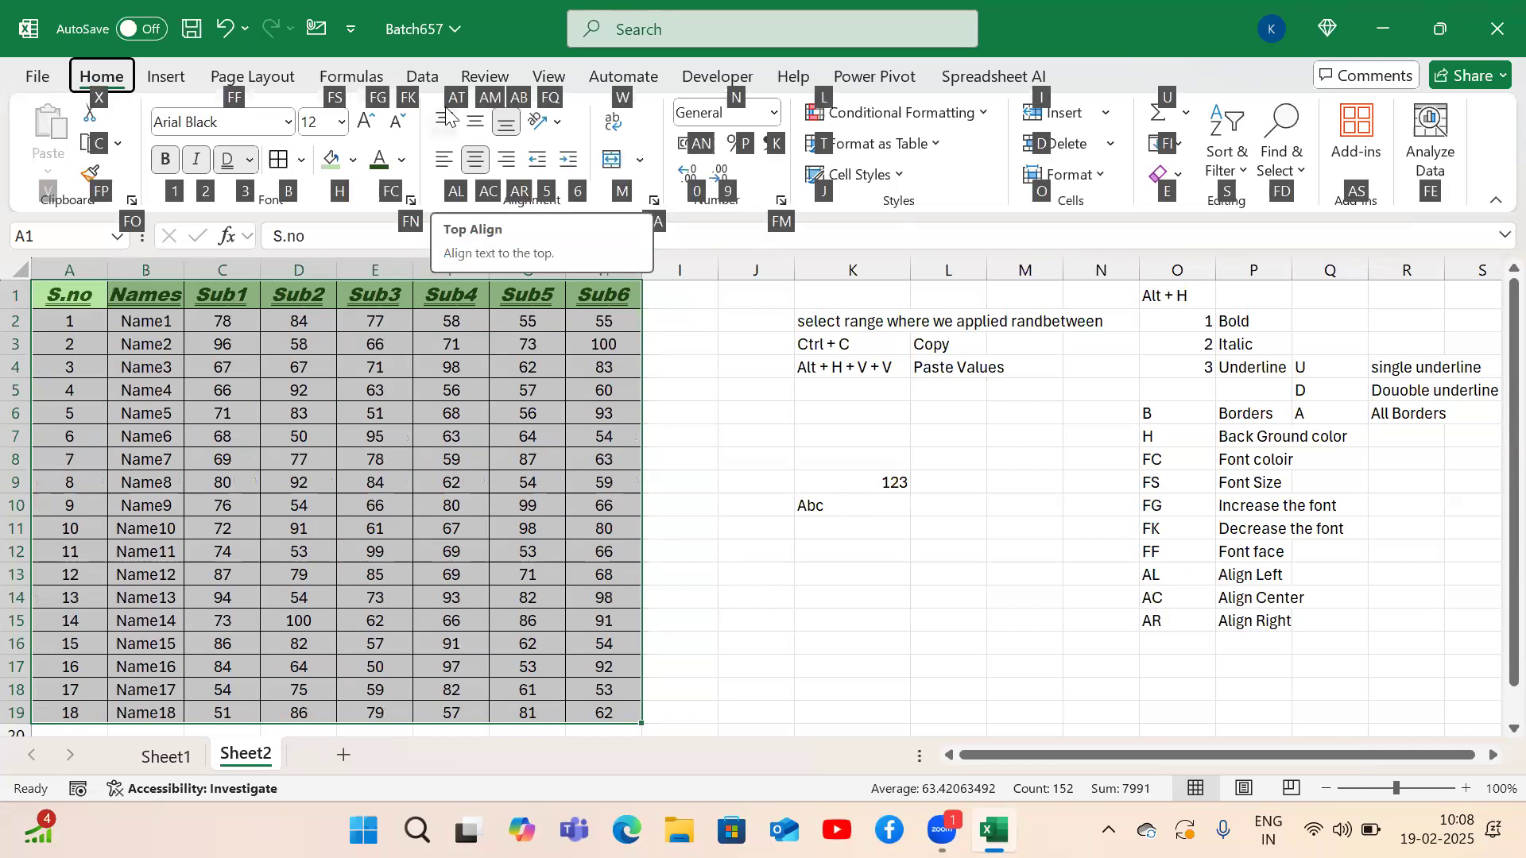
key(a)
key(t)
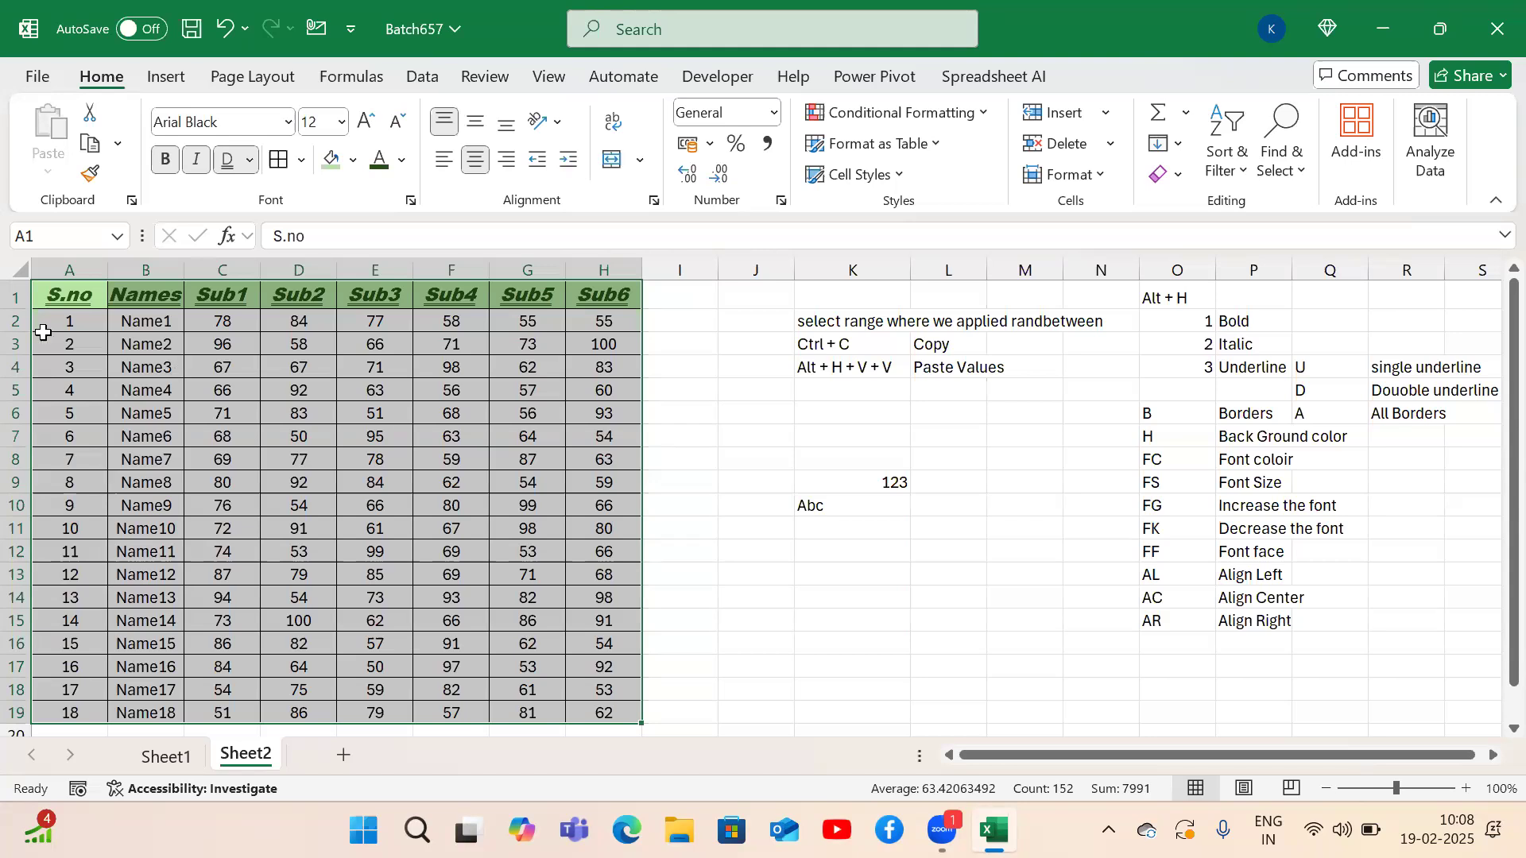
Make the Name1 row much taller and center the values vertically.
drag(18, 310, 22, 416)
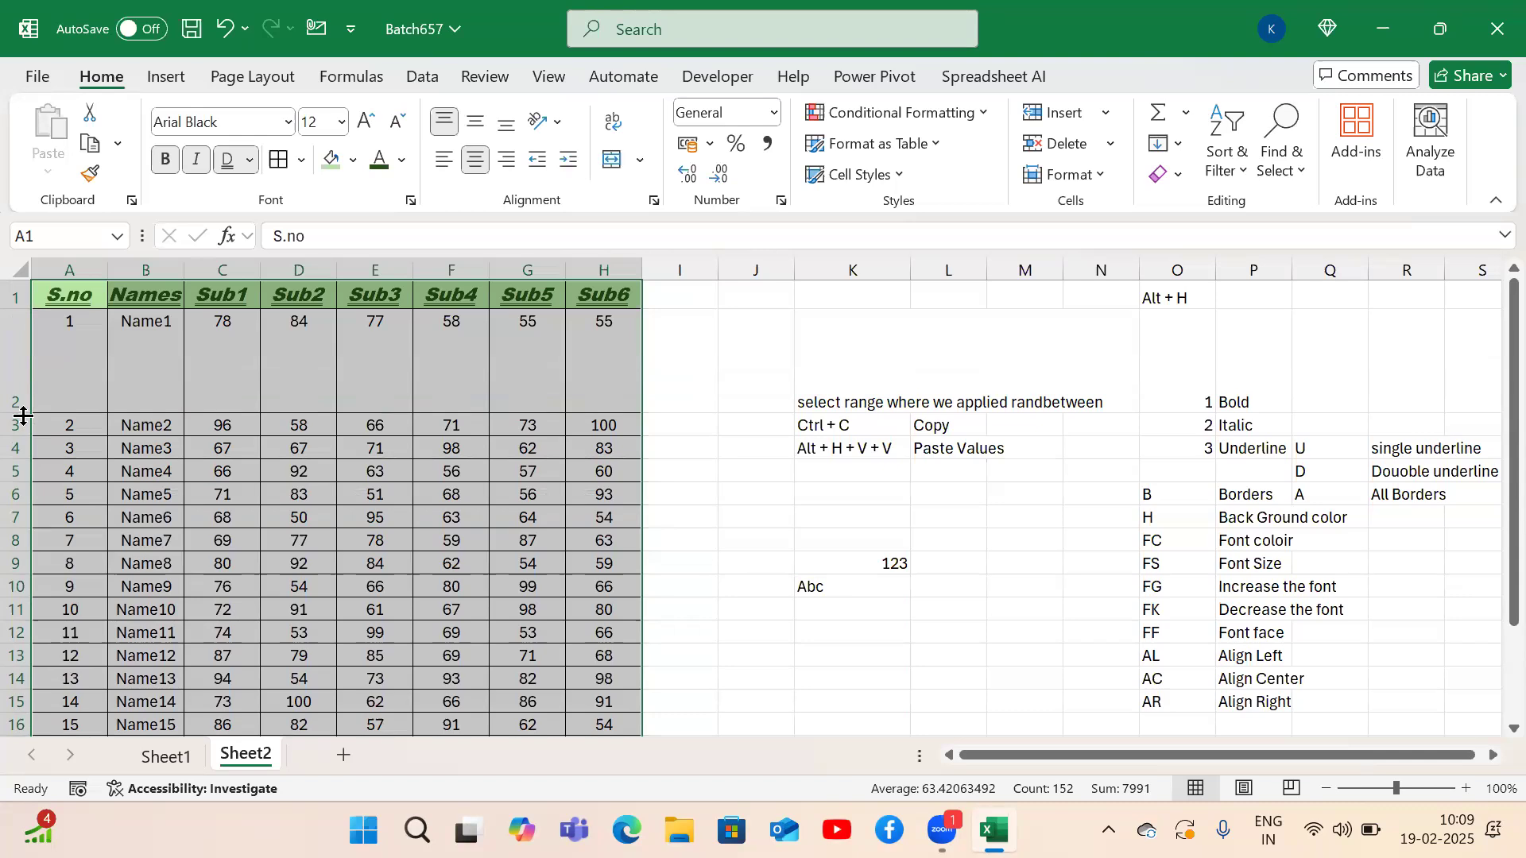
key(alt)
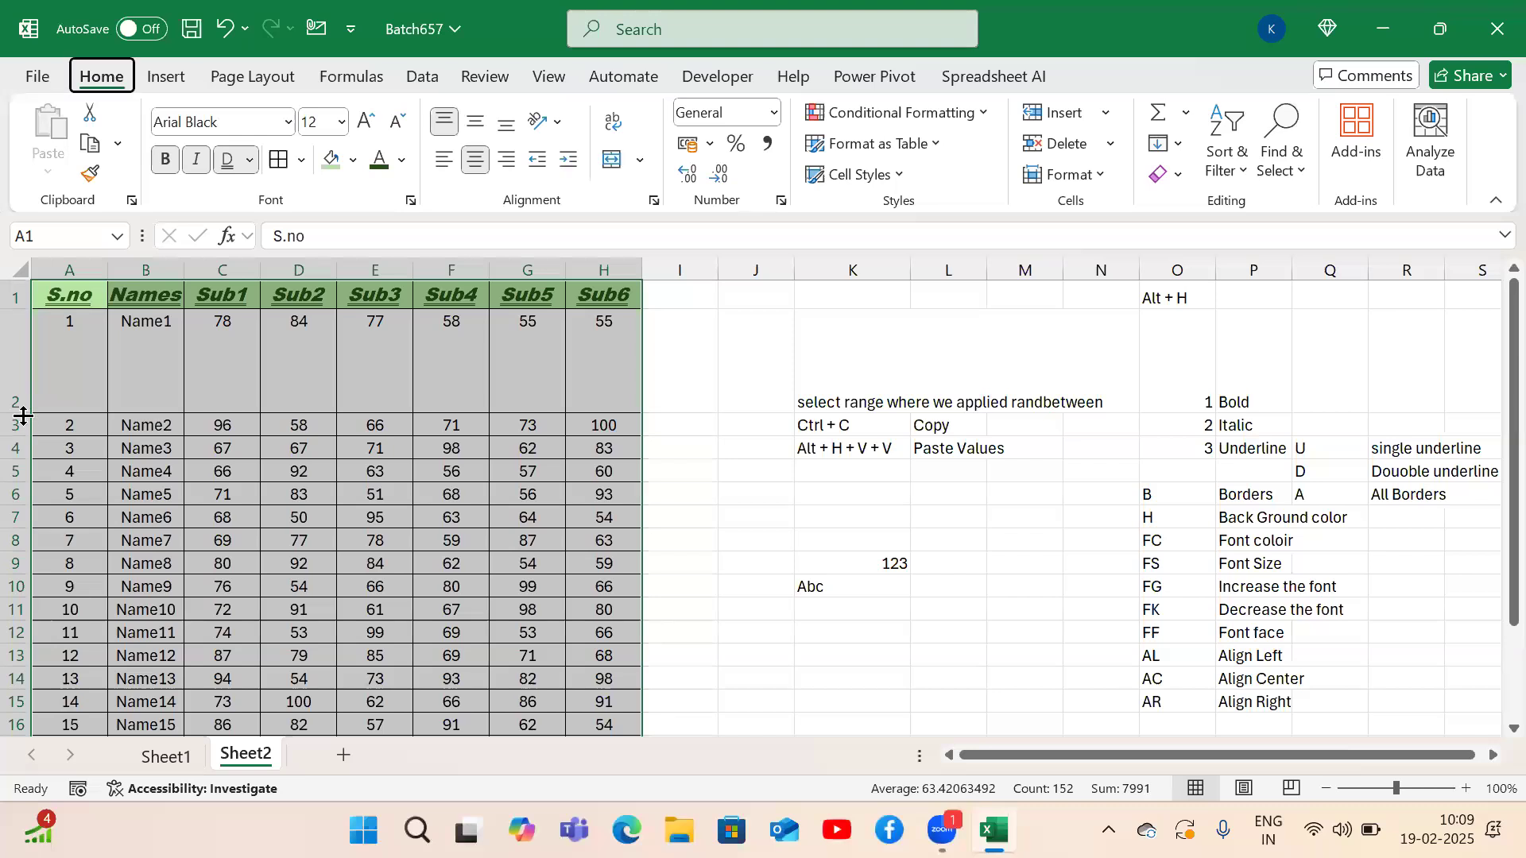
key(h)
key(a)
key(m)
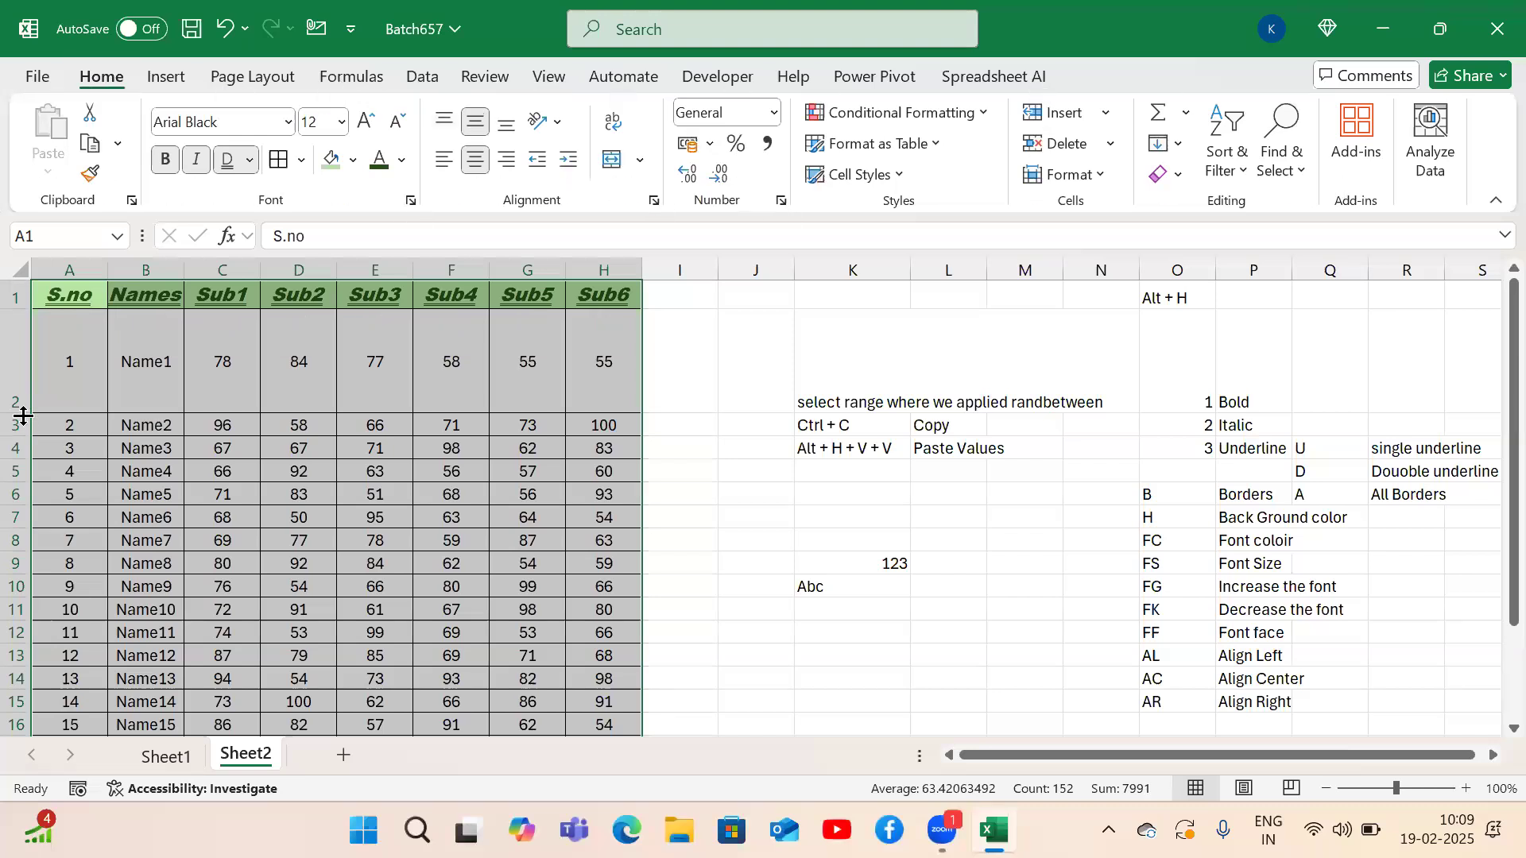
Try bottom, then top vertical alignment on the table values.
key(alt)
key(h)
key(a)
key(b)
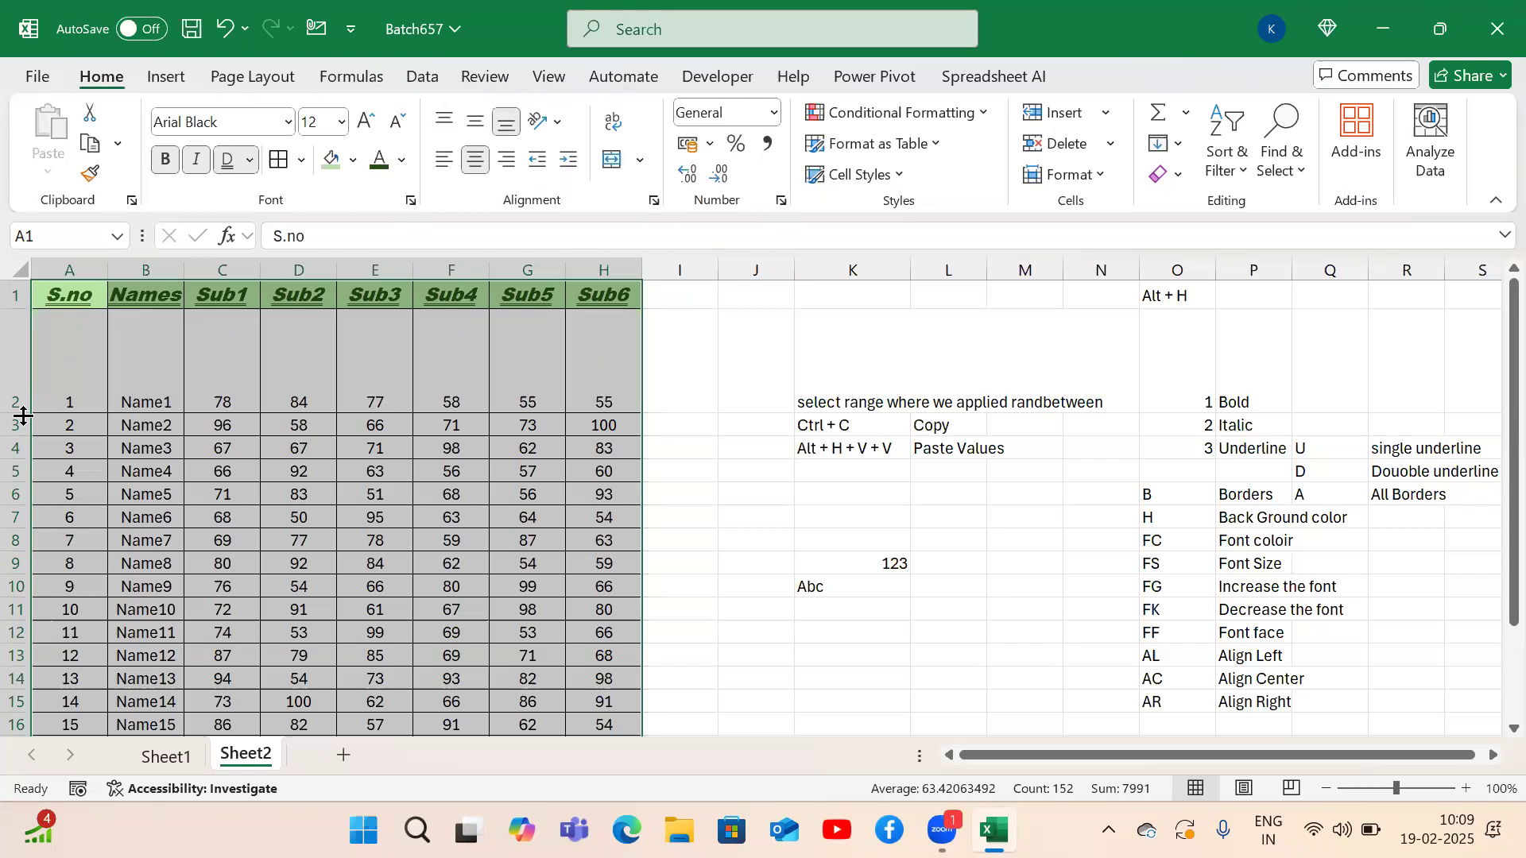
key(alt)
key(h)
key(a)
key(t)
Re-center the values vertically, then settle on bottom alignment.
key(alt)
key(h)
key(a)
key(m)
key(alt)
key(h)
key(a)
key(b)
click(1147, 634)
Add the note 'AT' → 'Align Top' in O16:P16.
key(Down)
key(Down)
key(Down)
key(Down)
text(AT)
key(Return)
key(Up)
key(Right)
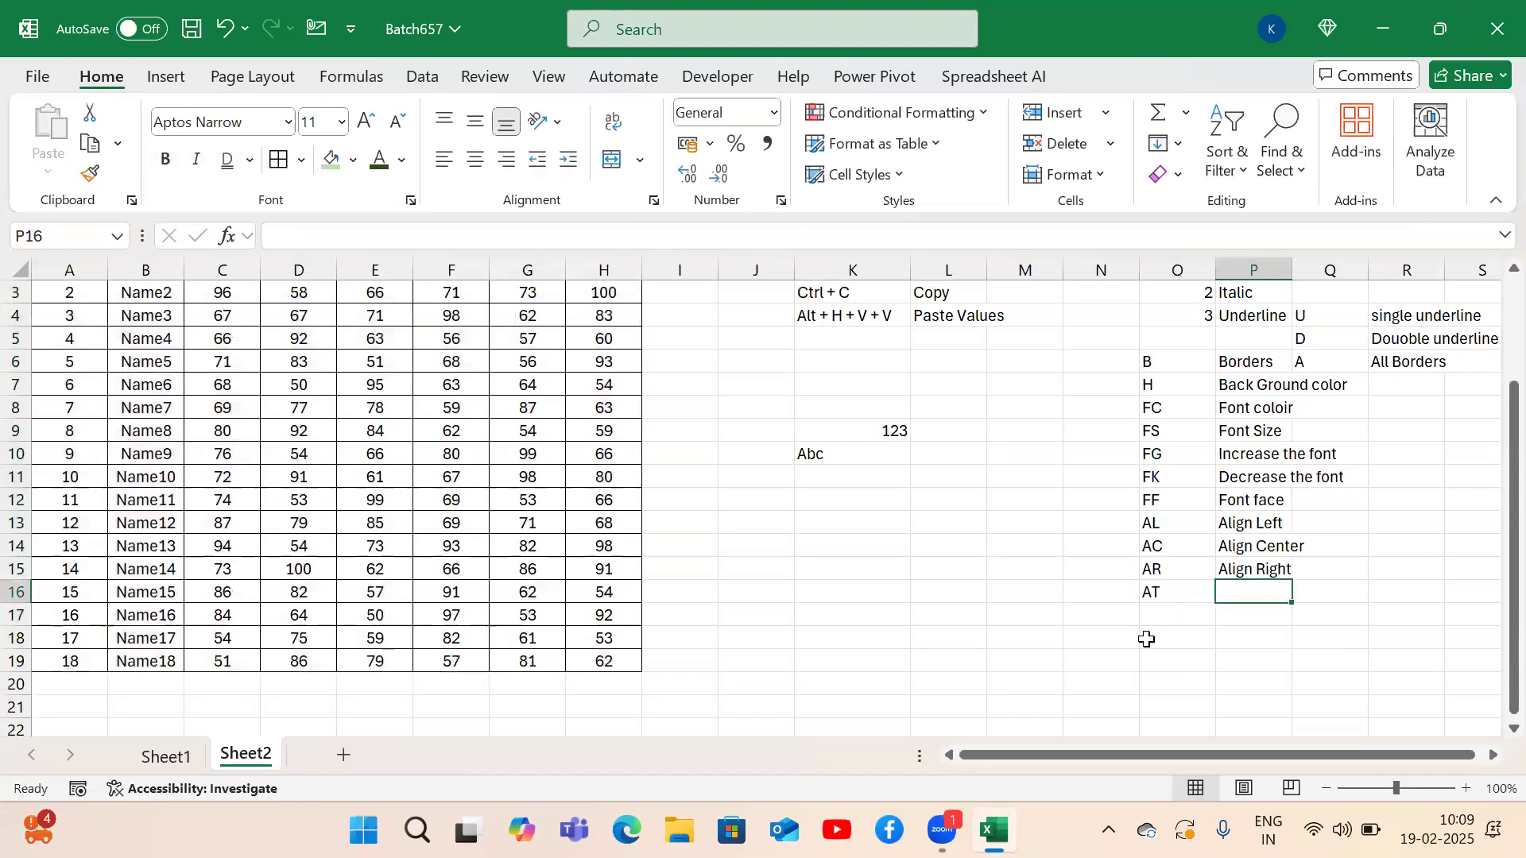
text(Align Top)
key(Return)
Add the note 'AB' → 'Align Bottom' in O17:P17.
key(Left)
text(A)
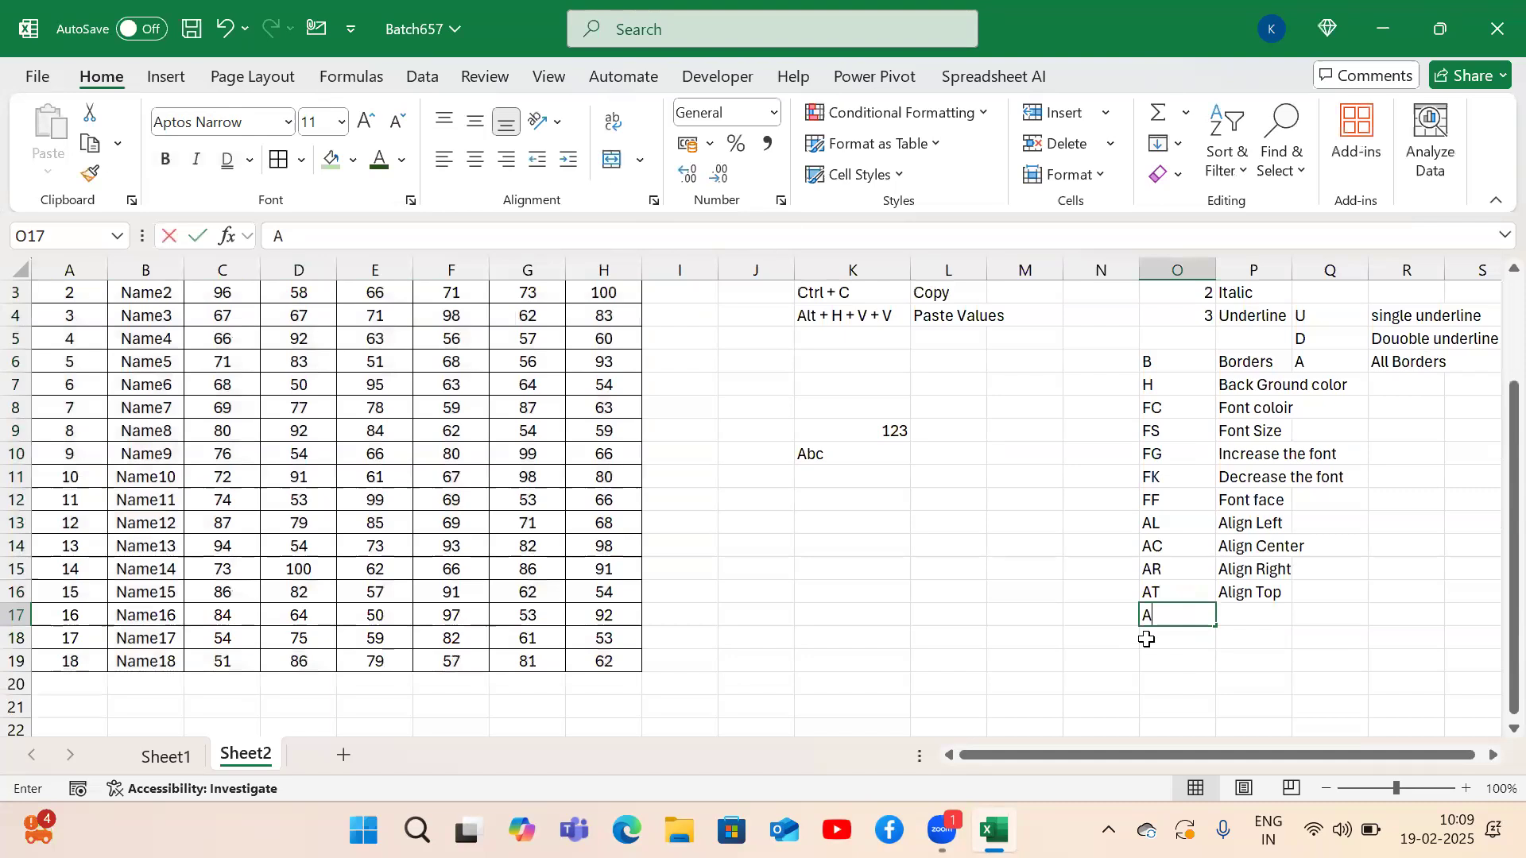
text(B)
key(Tab)
text(Align B)
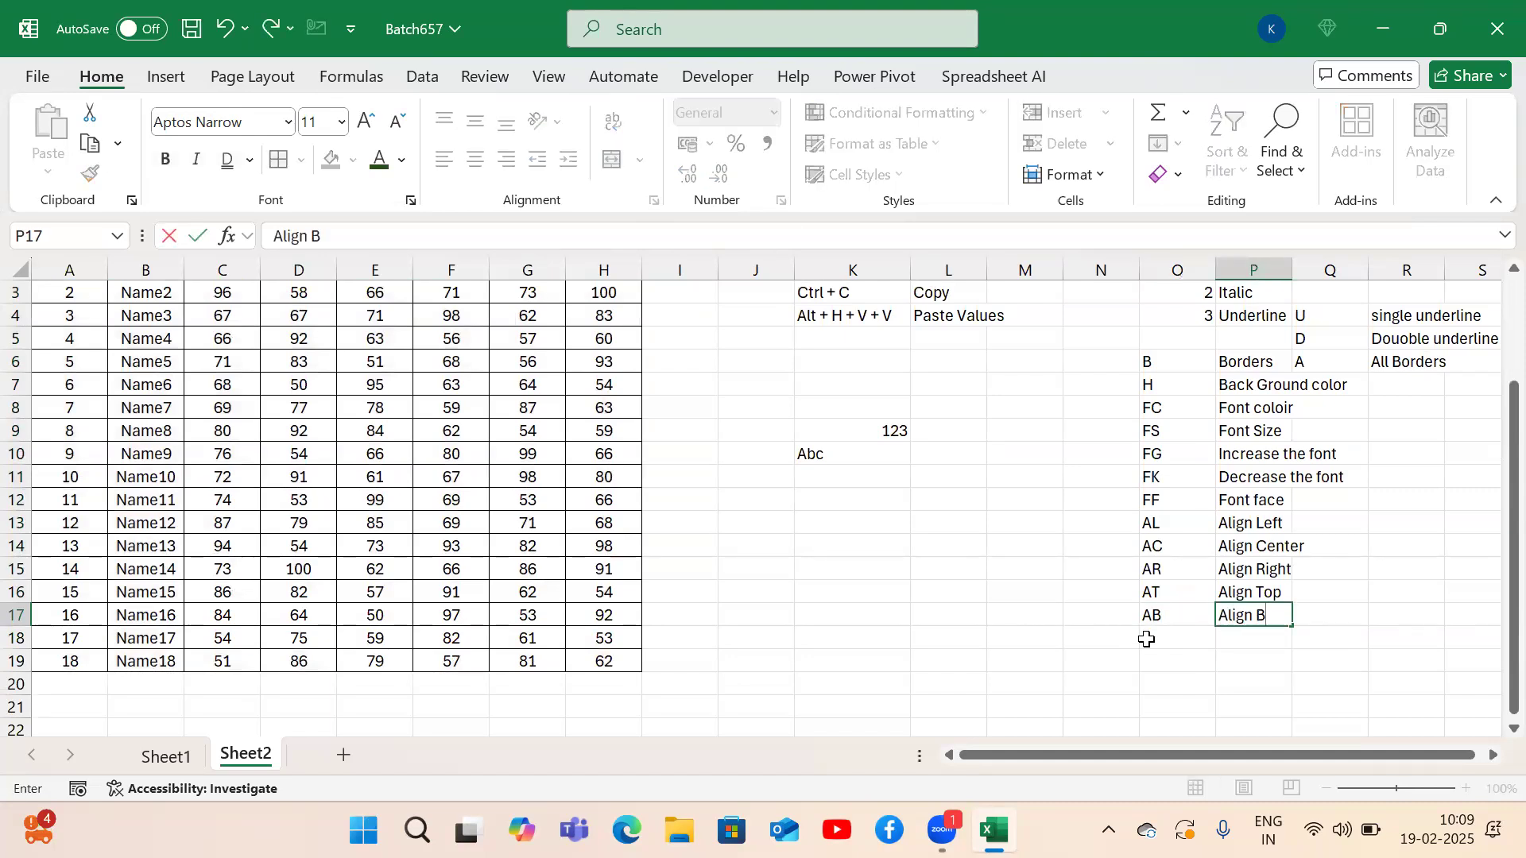
text(ottom)
key(Return)
Add the note 'AM' → 'Align Middle' in O18:P18 and return to A1.
click(1147, 639)
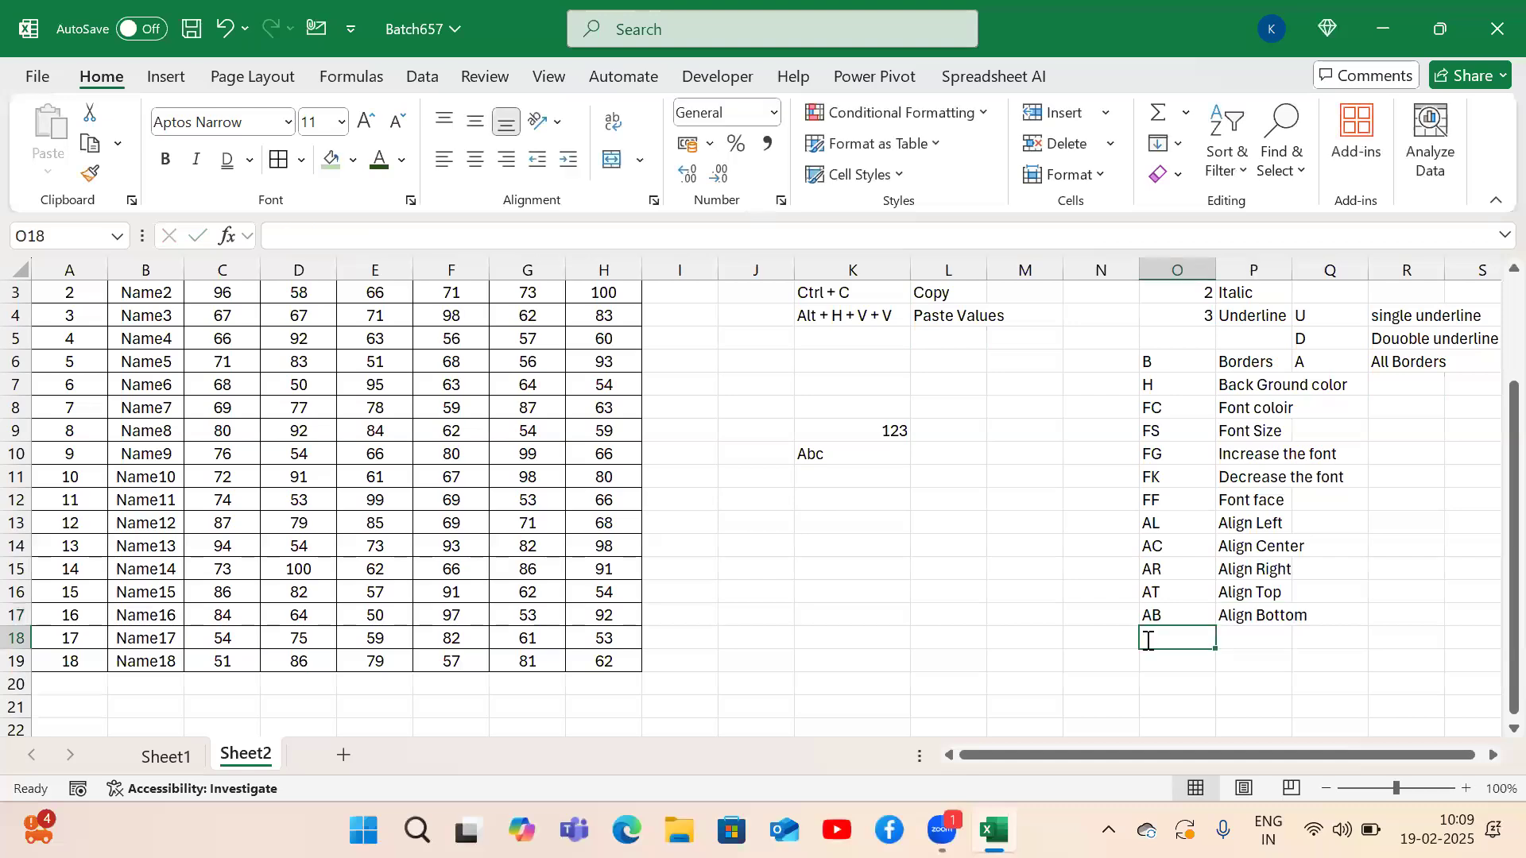
text(AM)
key(Tab)
text(Al)
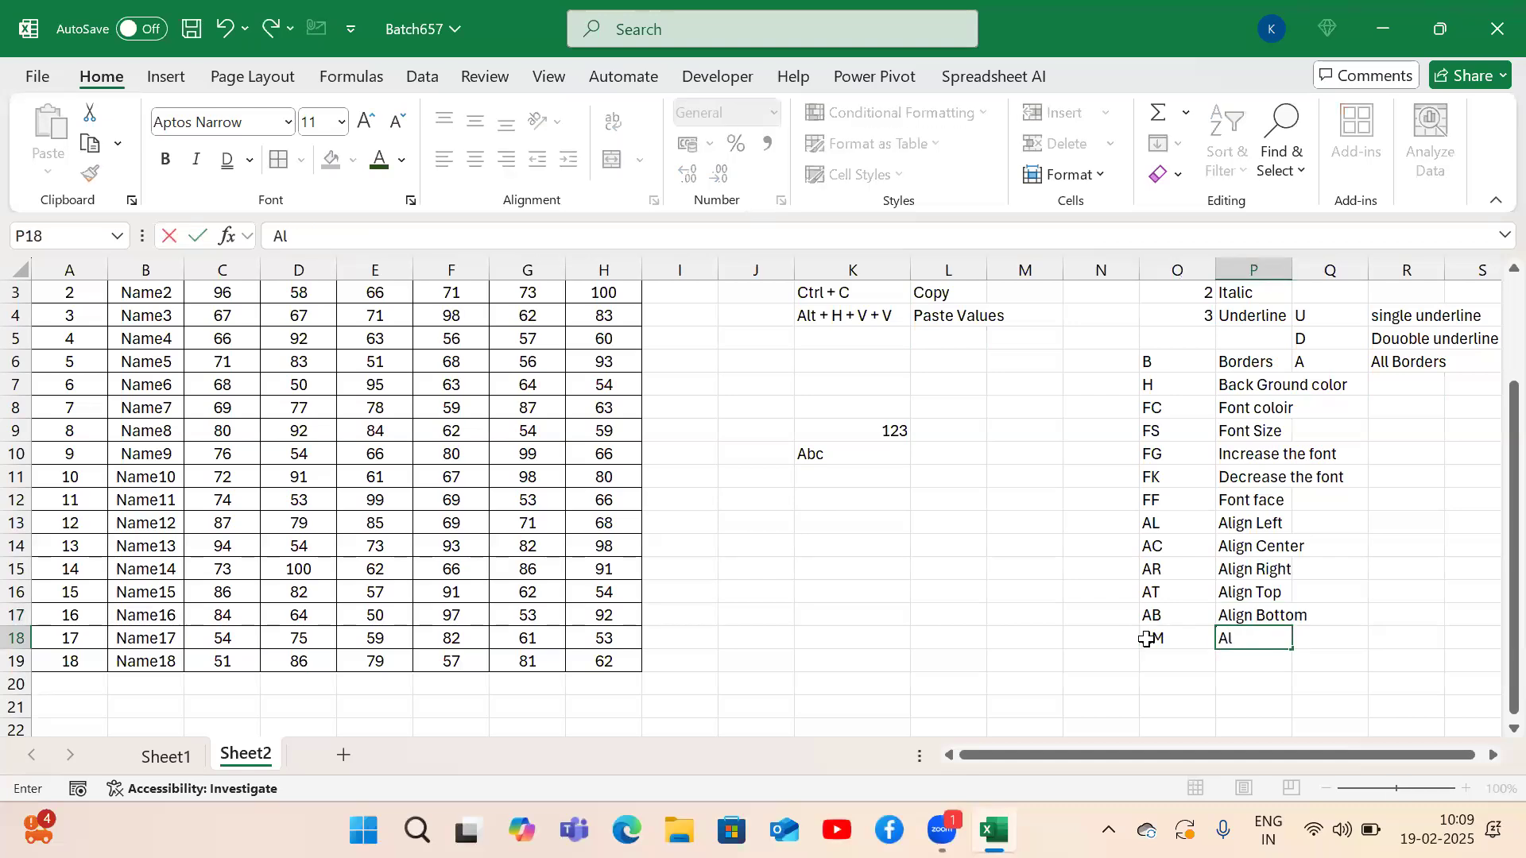
text(ign Middle)
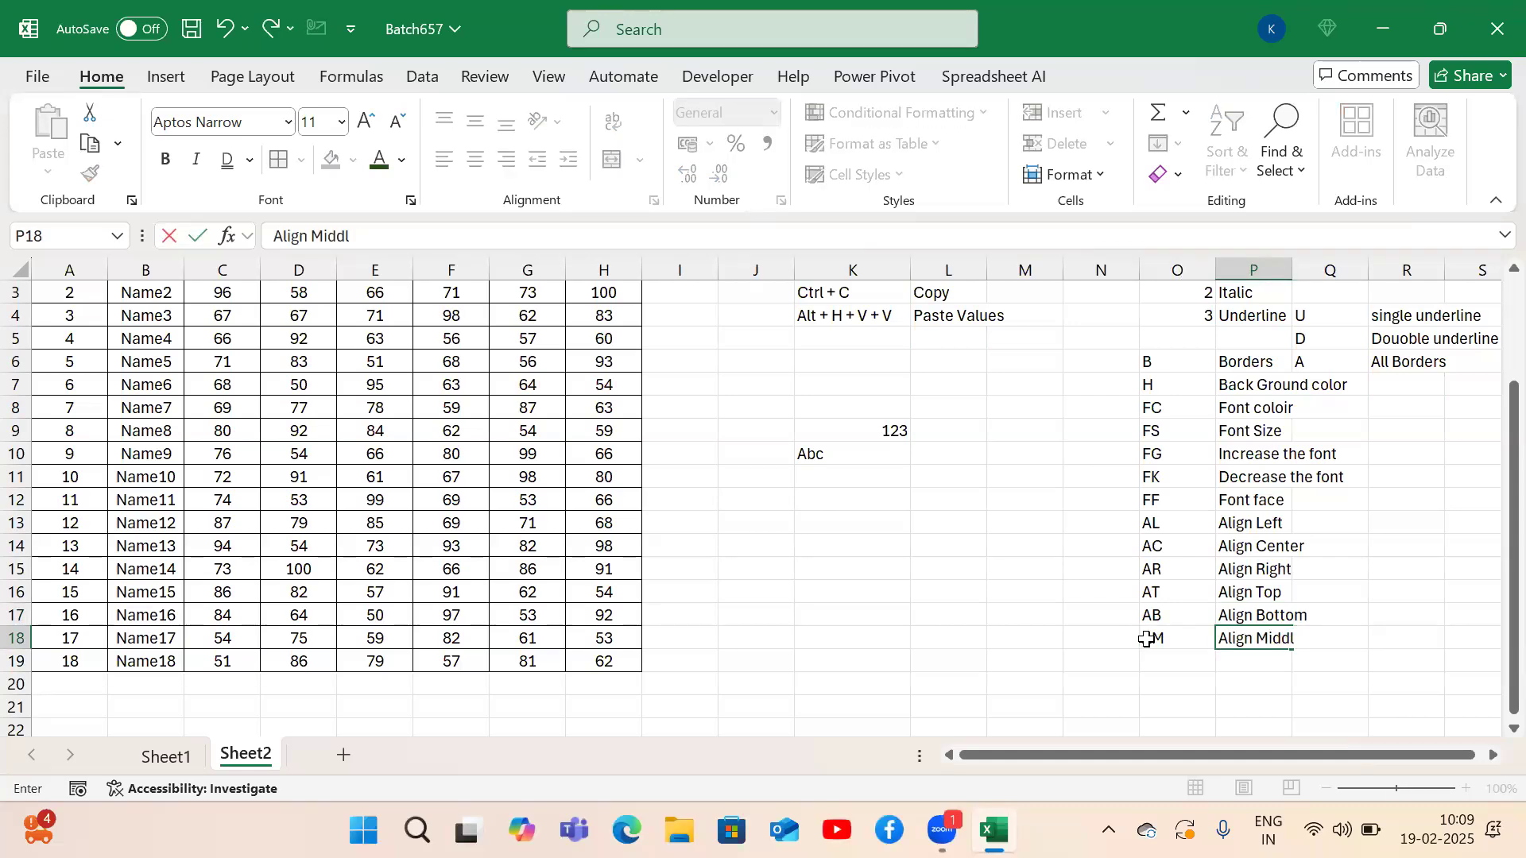
key(Return)
click(1147, 639)
key(Left)
key(Left)
key(Left)
key(Left)
key(Left)
key(Left)
key(Left)
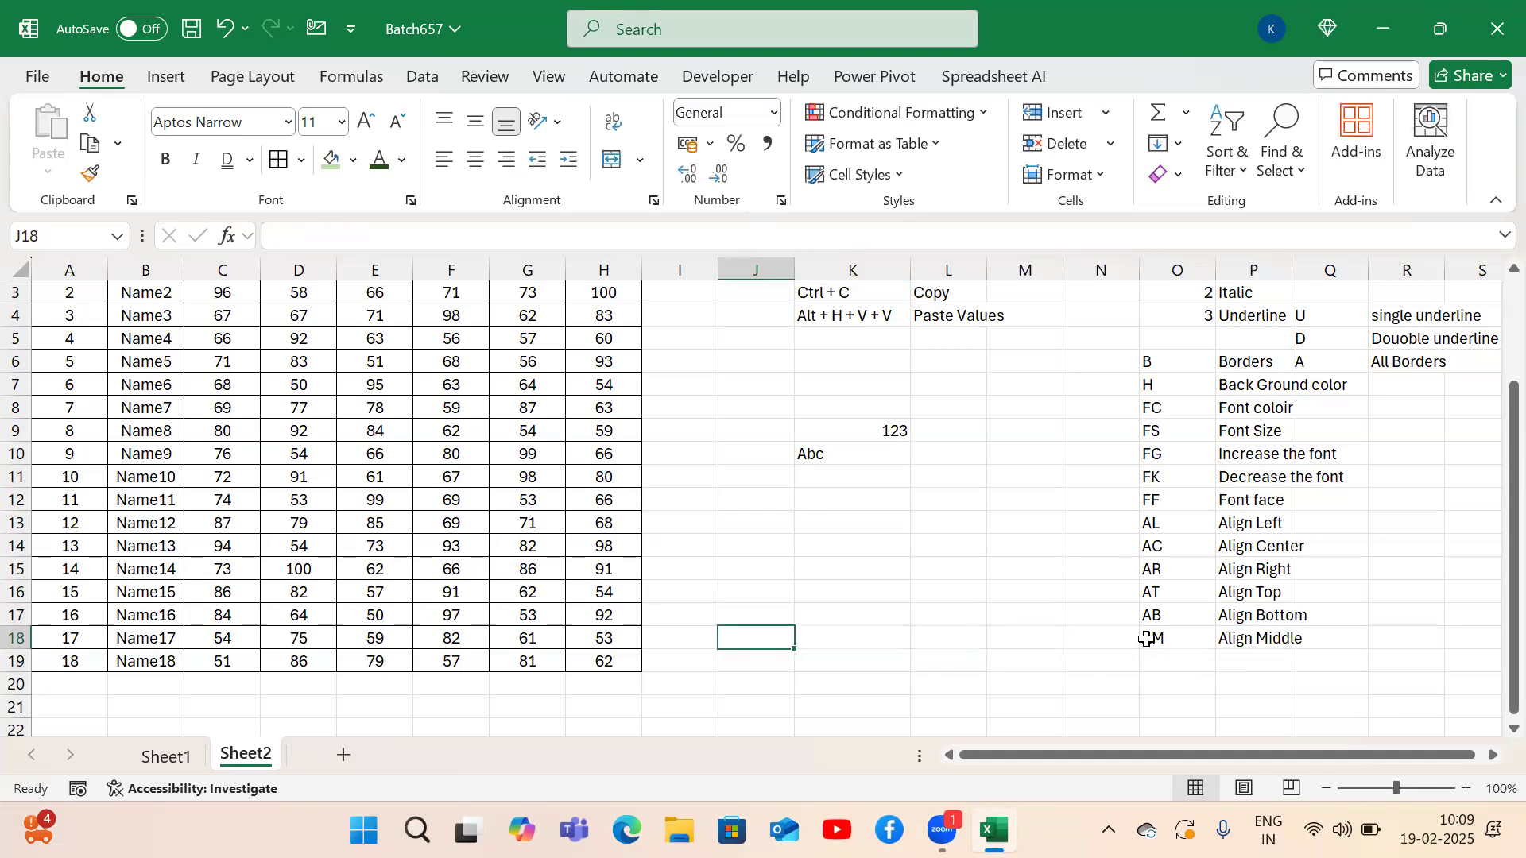
key(ctrl+Up)
key(ctrl+Left)
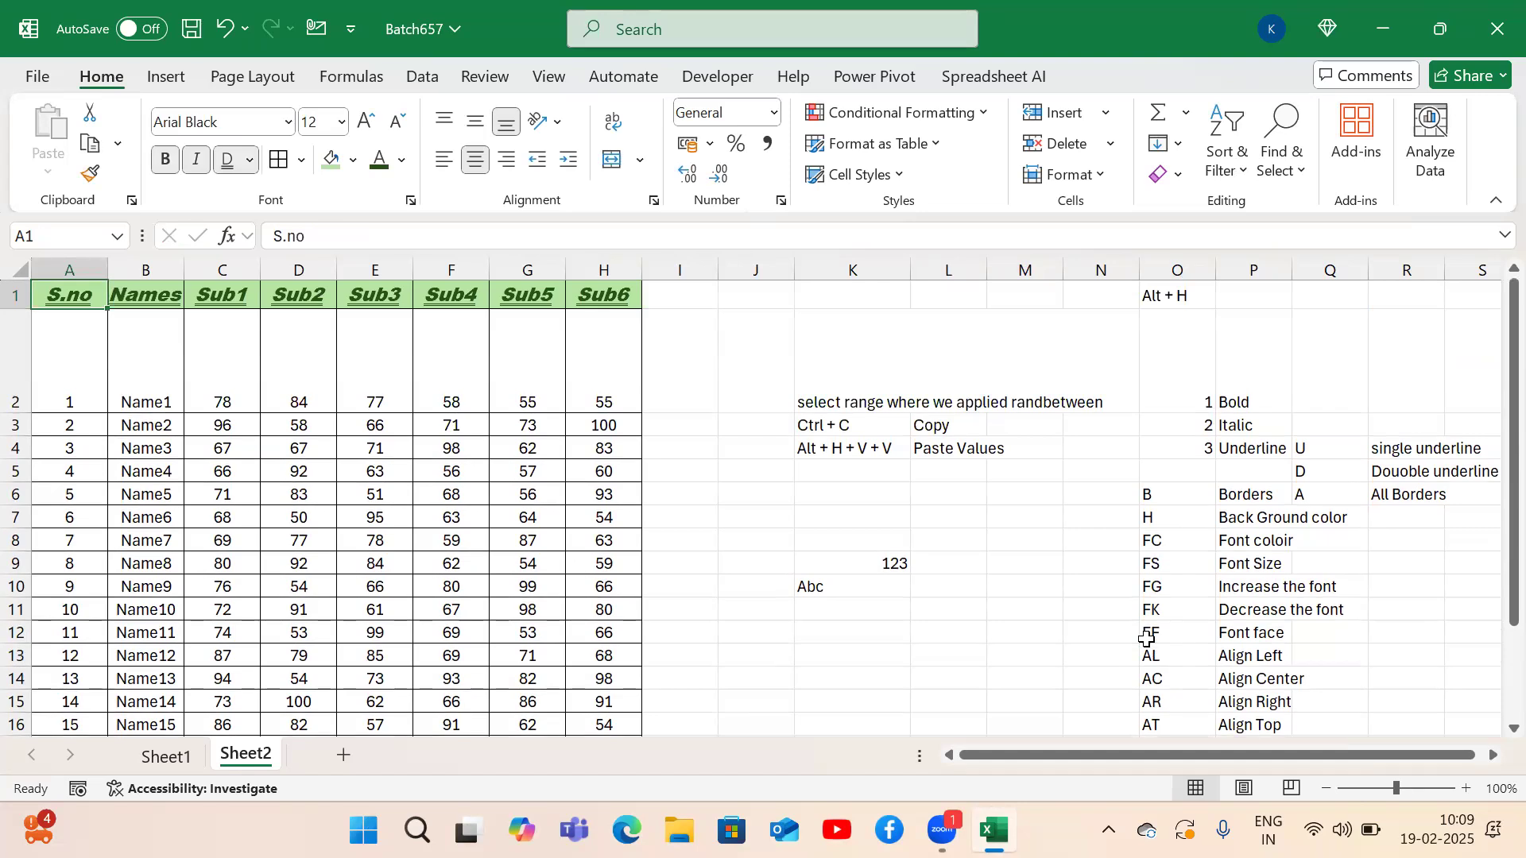
Select the A1:H1 headers and slant them Angle Counterclockwise.
key(ctrl+shift+Right)
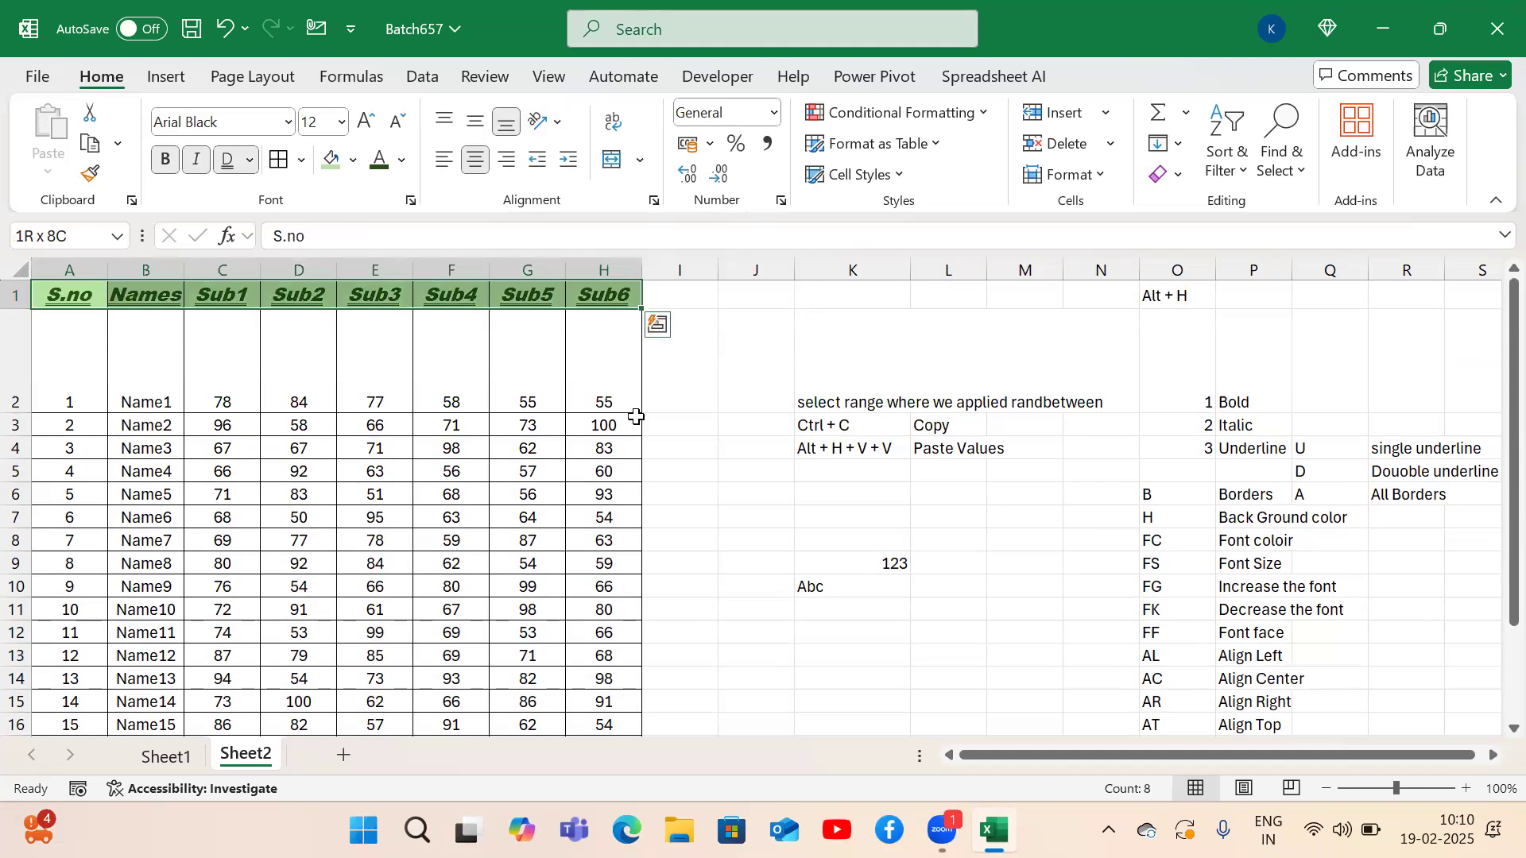
key(alt+h)
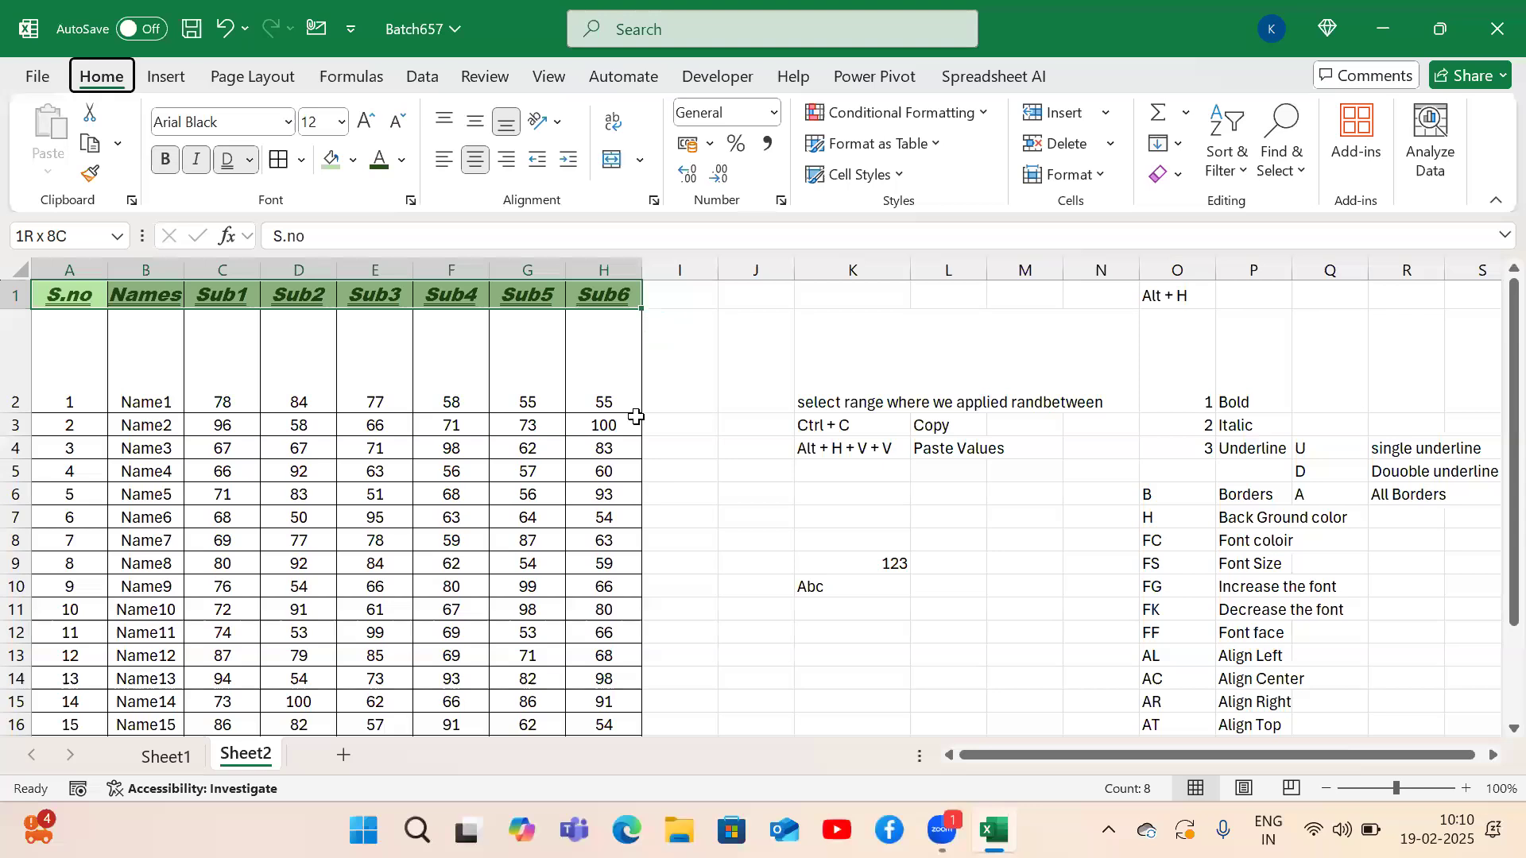
key(f)
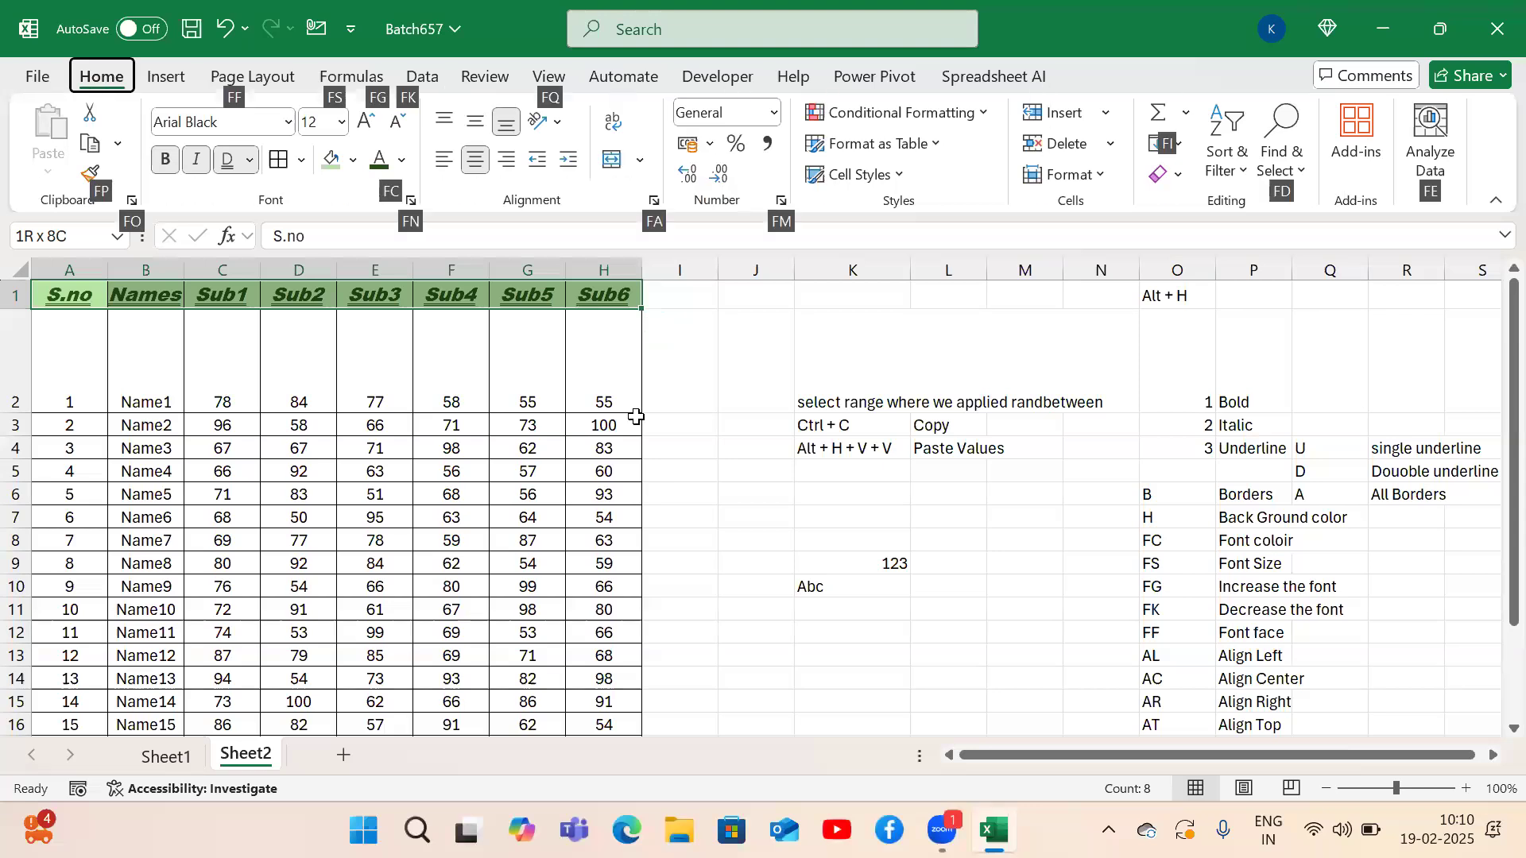
key(q)
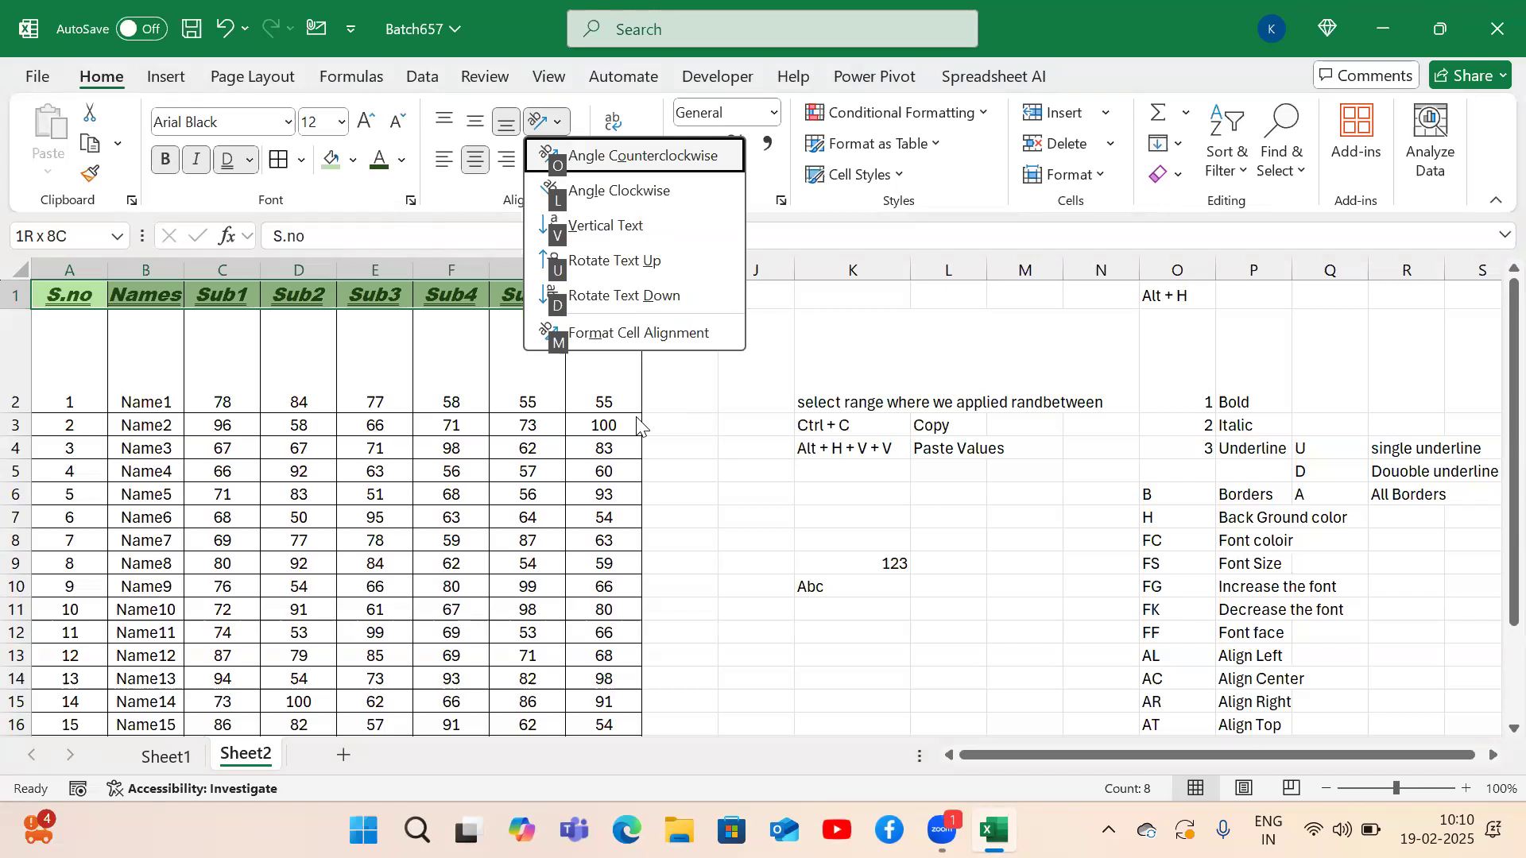
key(o)
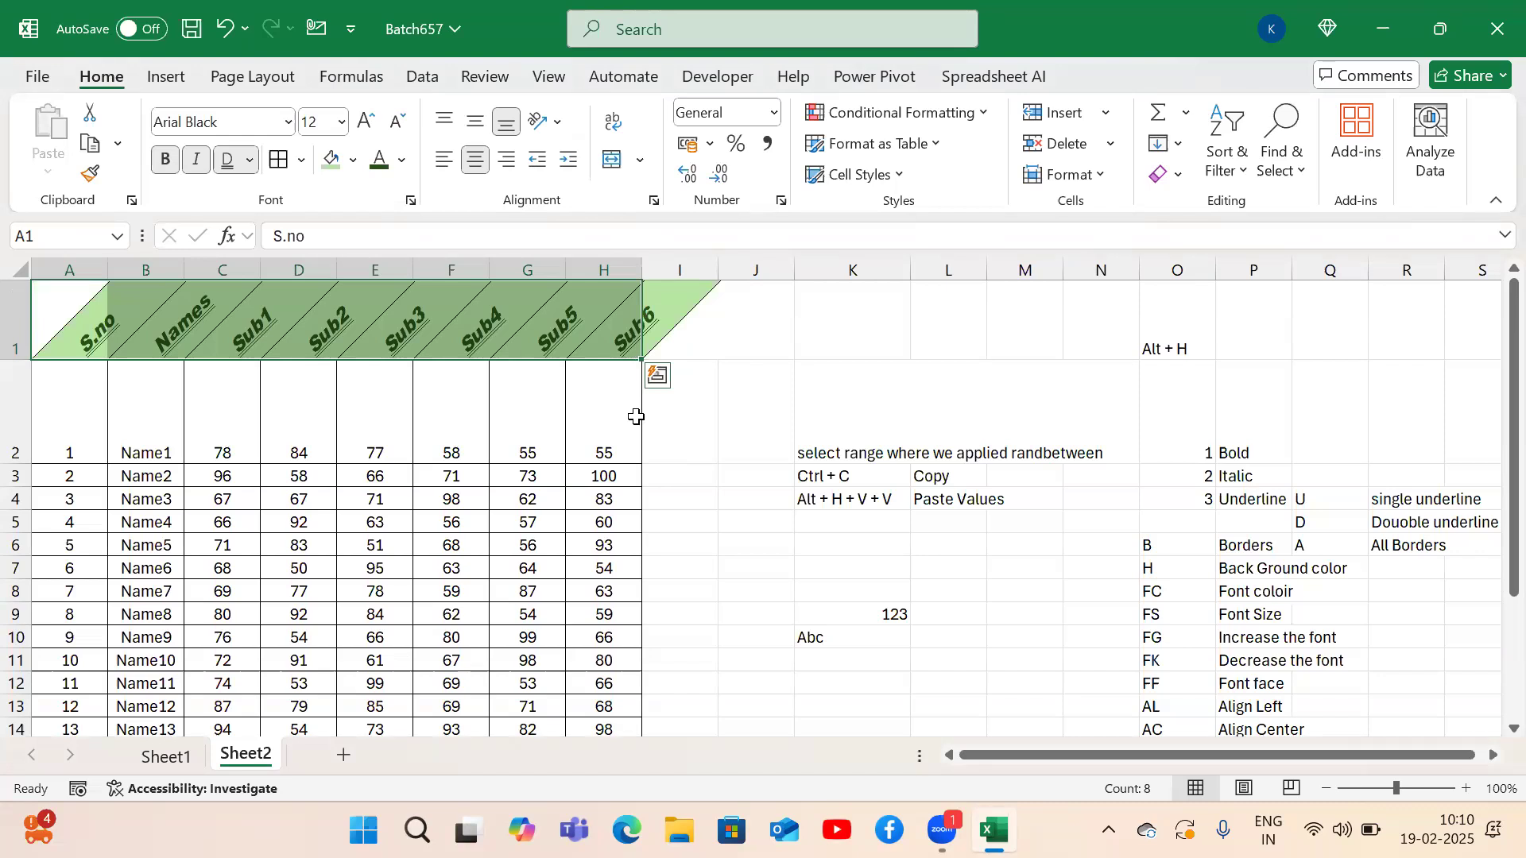
Change the header slant to Angle Clockwise.
key(alt)
key(h)
key(f)
key(q)
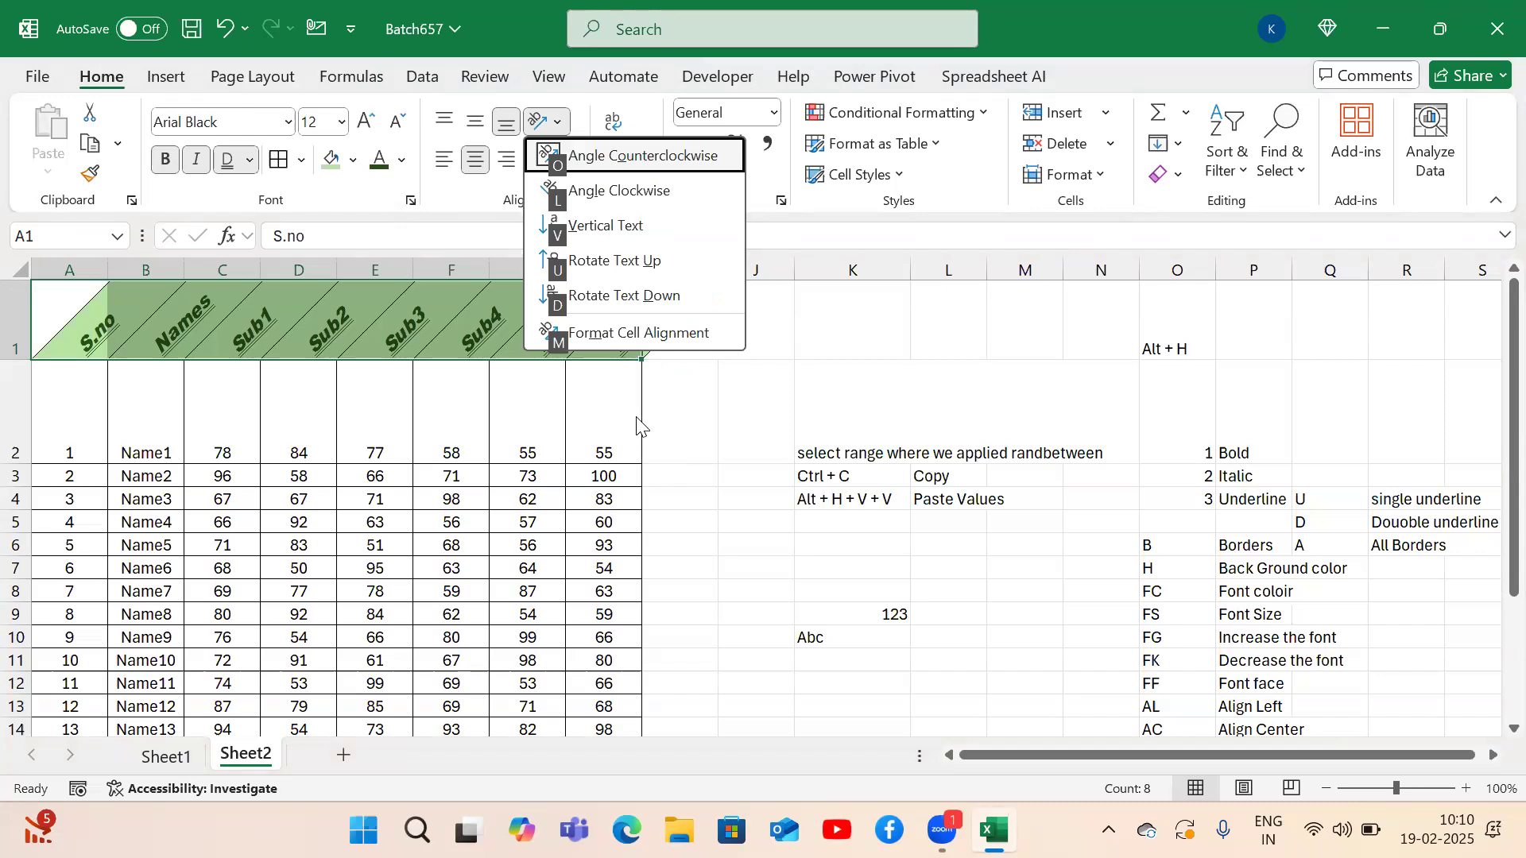
key(l)
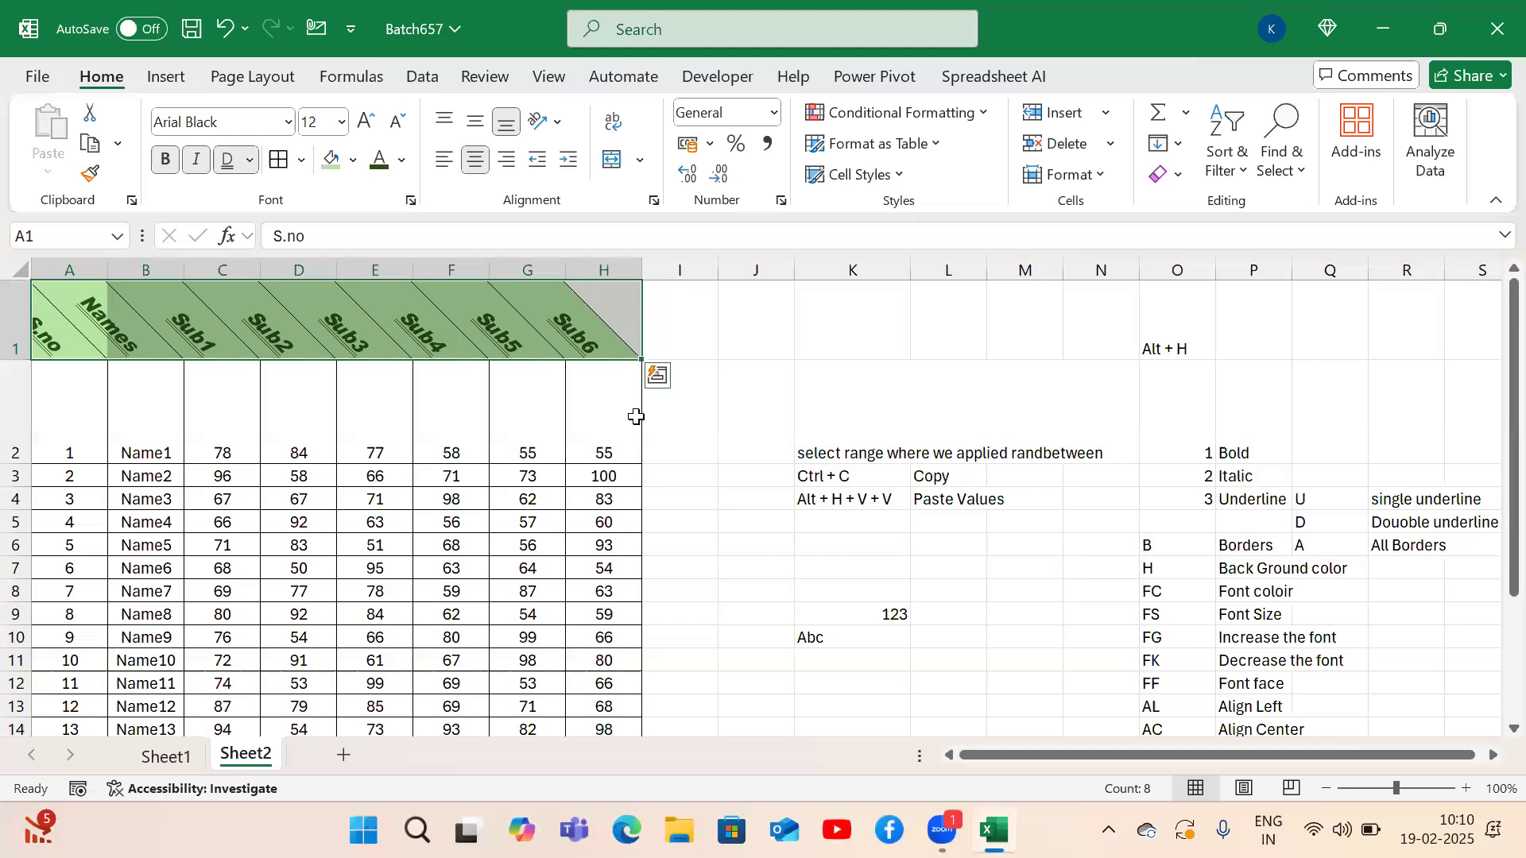
key(alt+h)
key(f)
key(q)
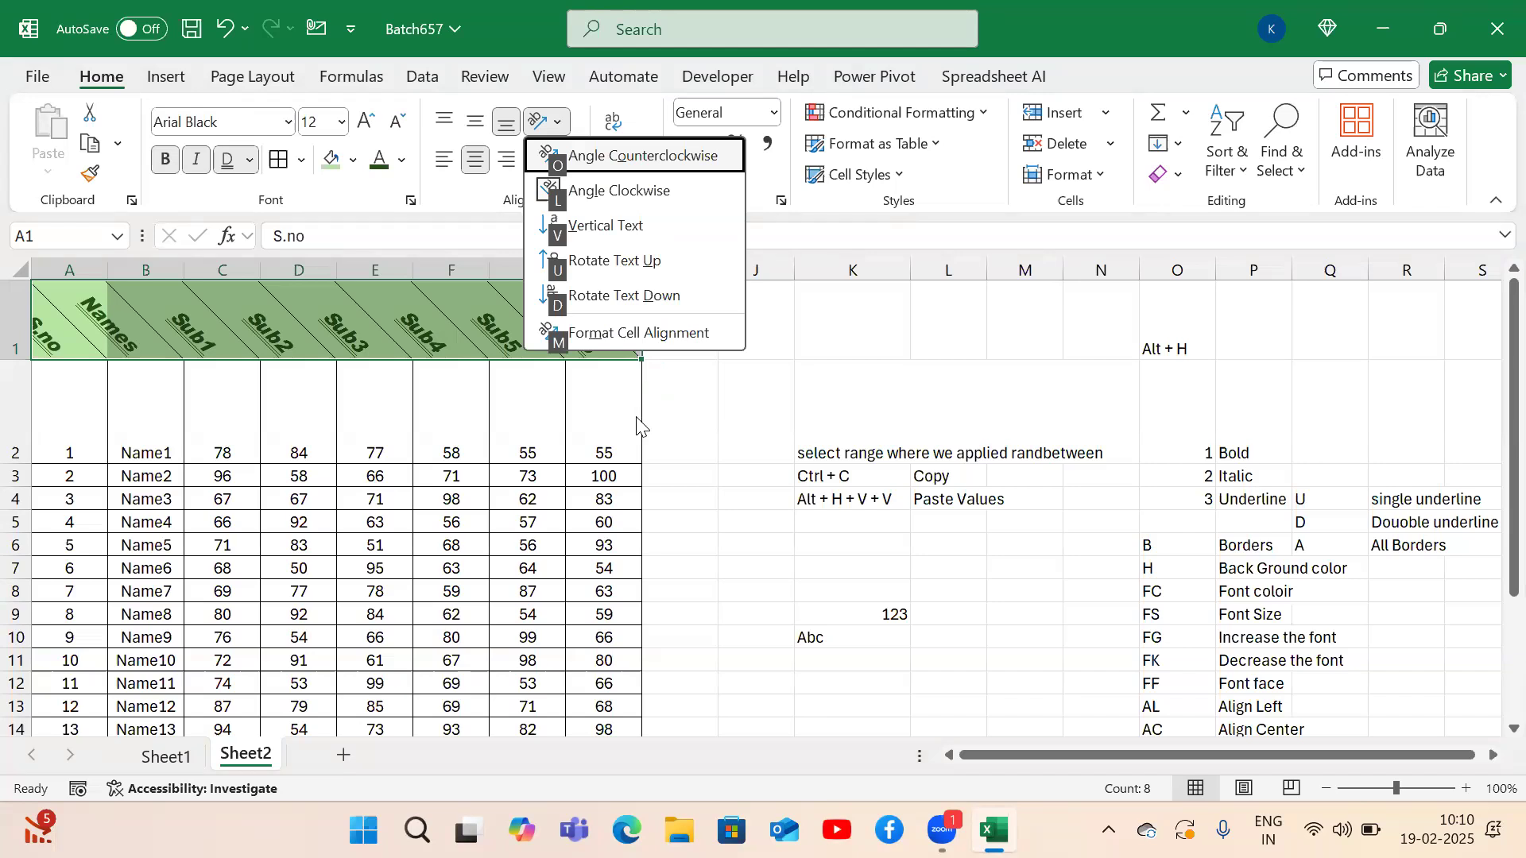
Preview 90 and 45 degree rotation for the row 1 headers, then set them back to 0 degrees.
key(m)
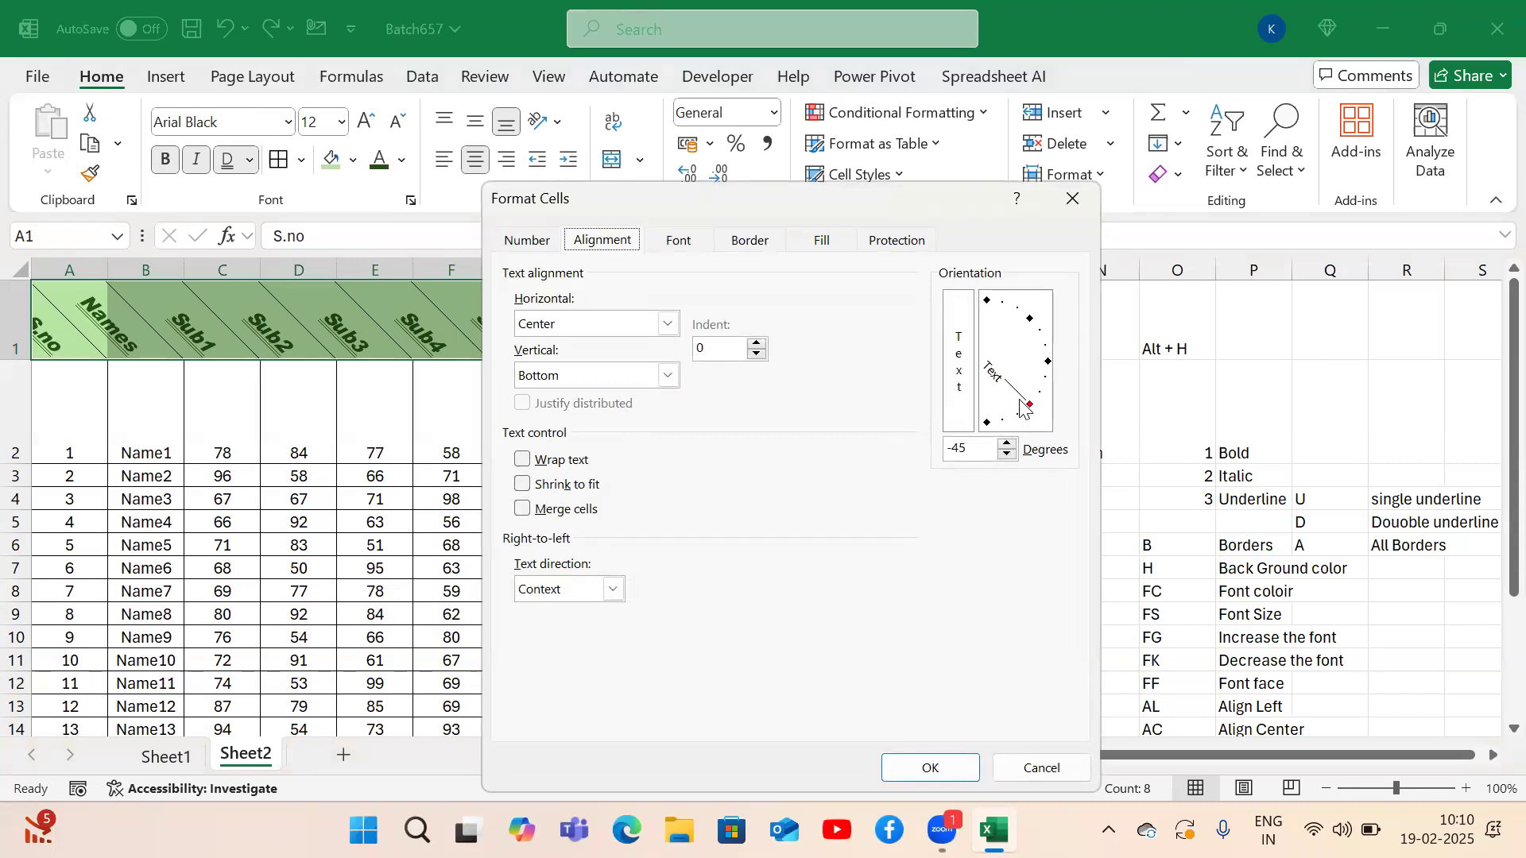
click(972, 457)
key(BackSpace)
key(BackSpace)
key(BackSpace)
text(90)
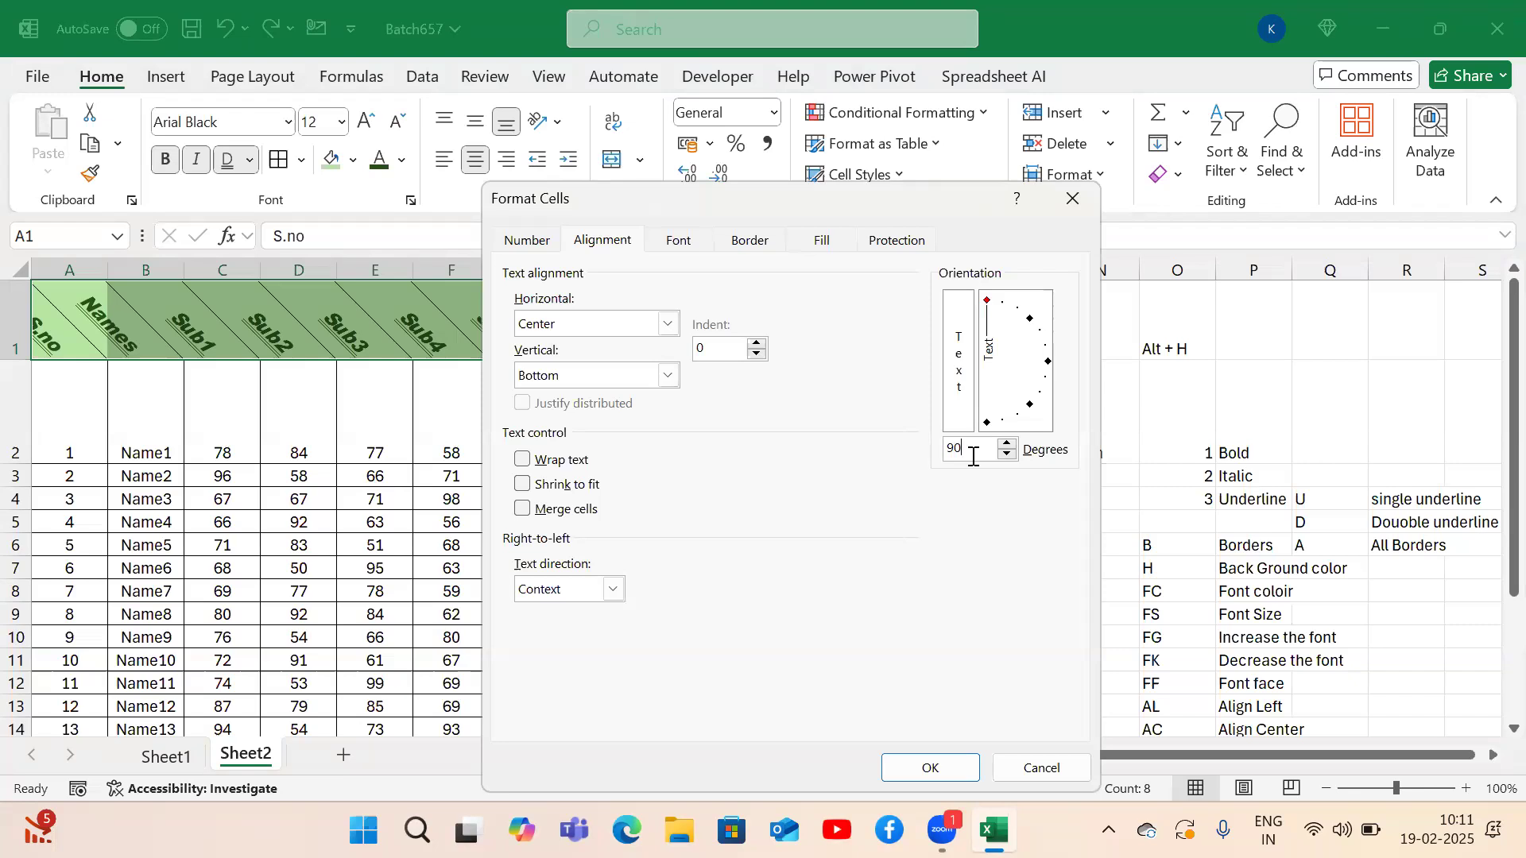
key(BackSpace)
key(BackSpace)
text(45)
key(BackSpace)
key(BackSpace)
text(0)
click(945, 770)
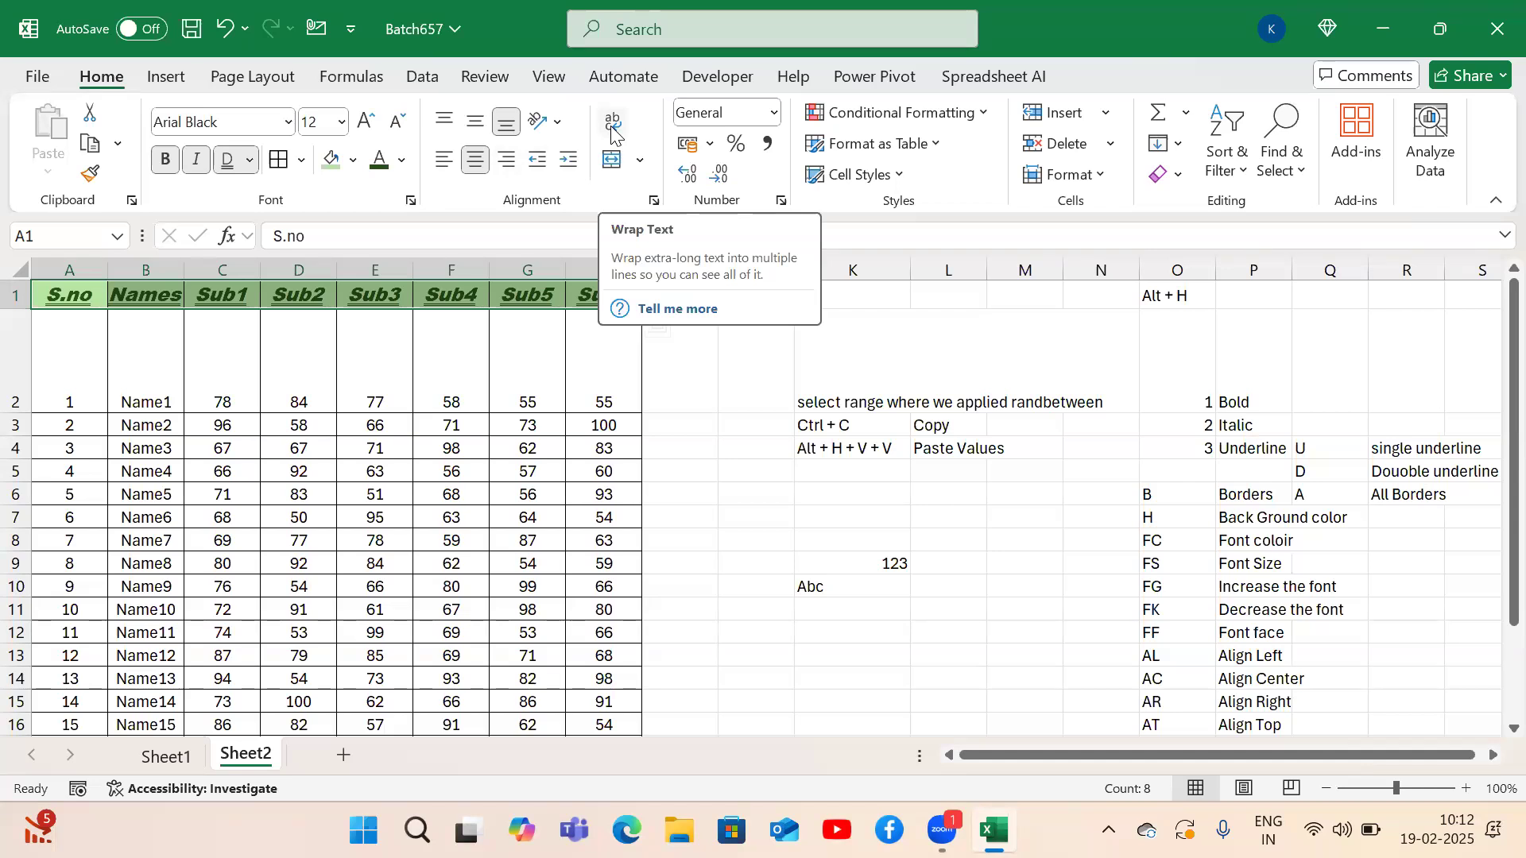
click(929, 375)
click(841, 376)
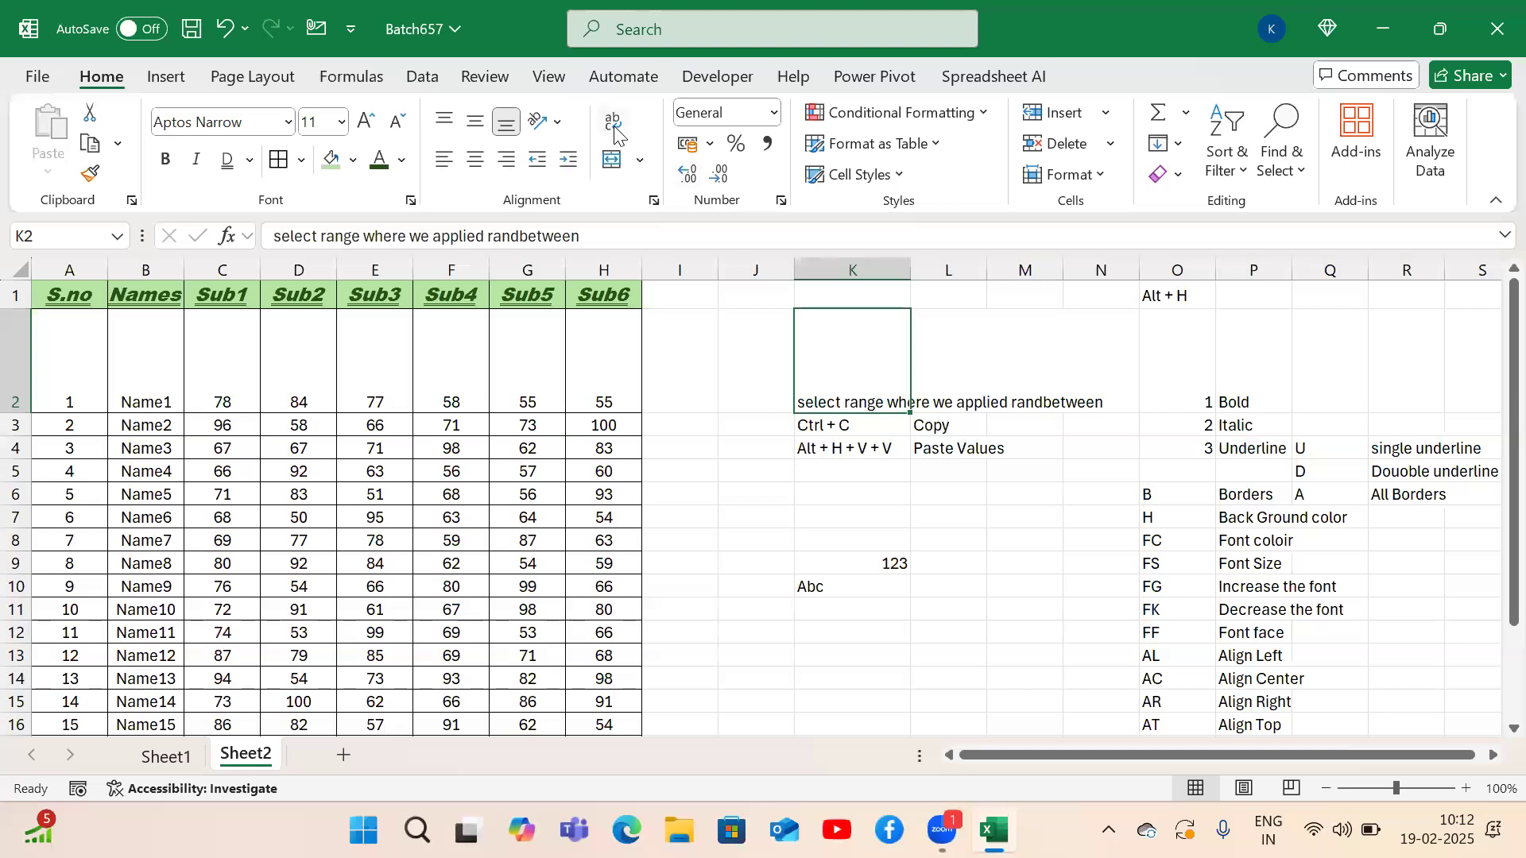
key(alt)
key(h)
key(w)
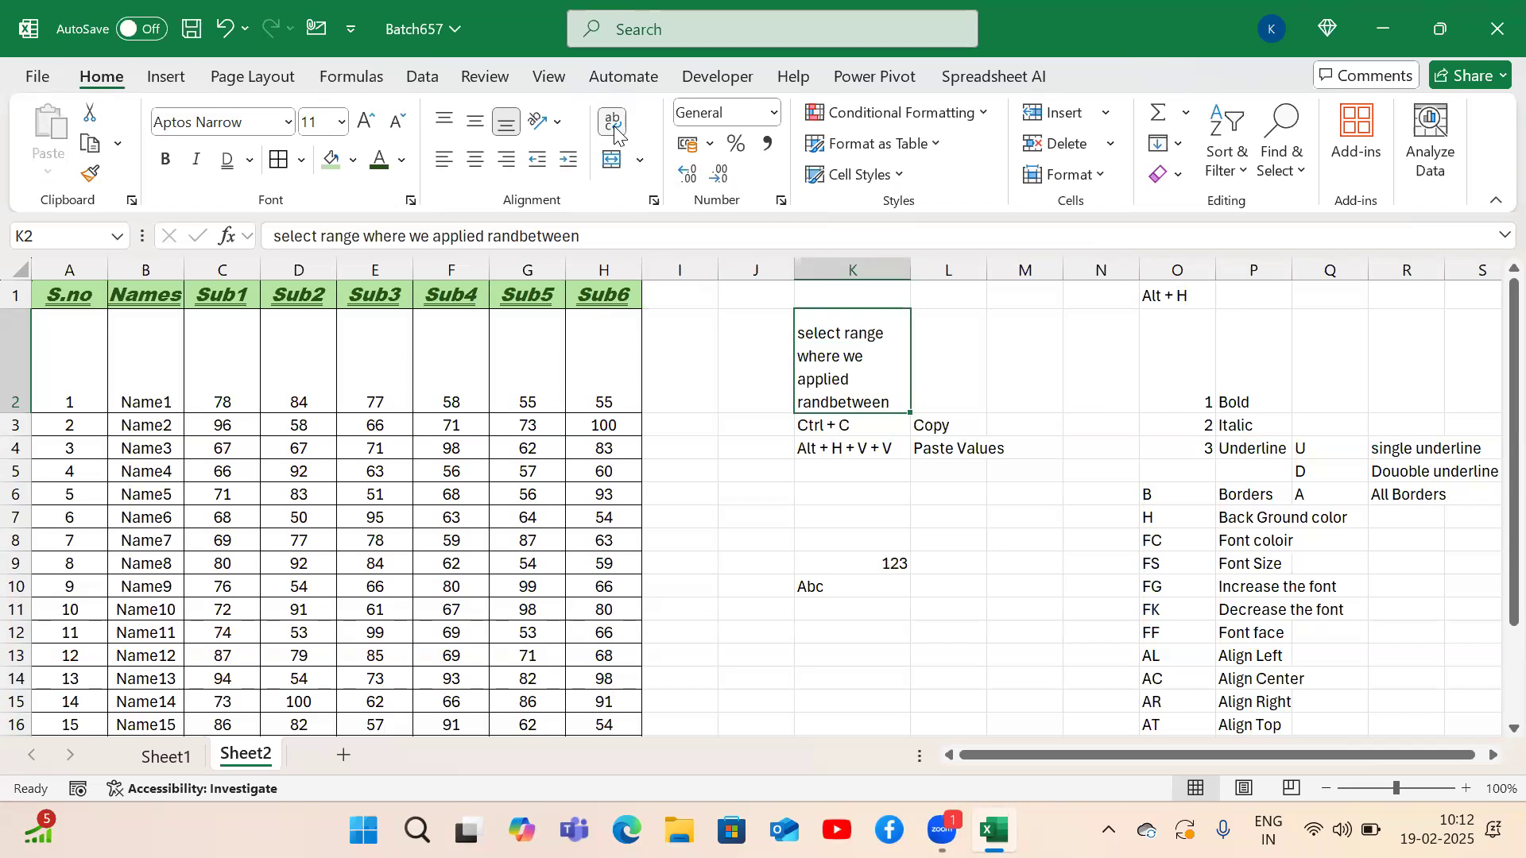
key(alt)
key(h)
key(w)
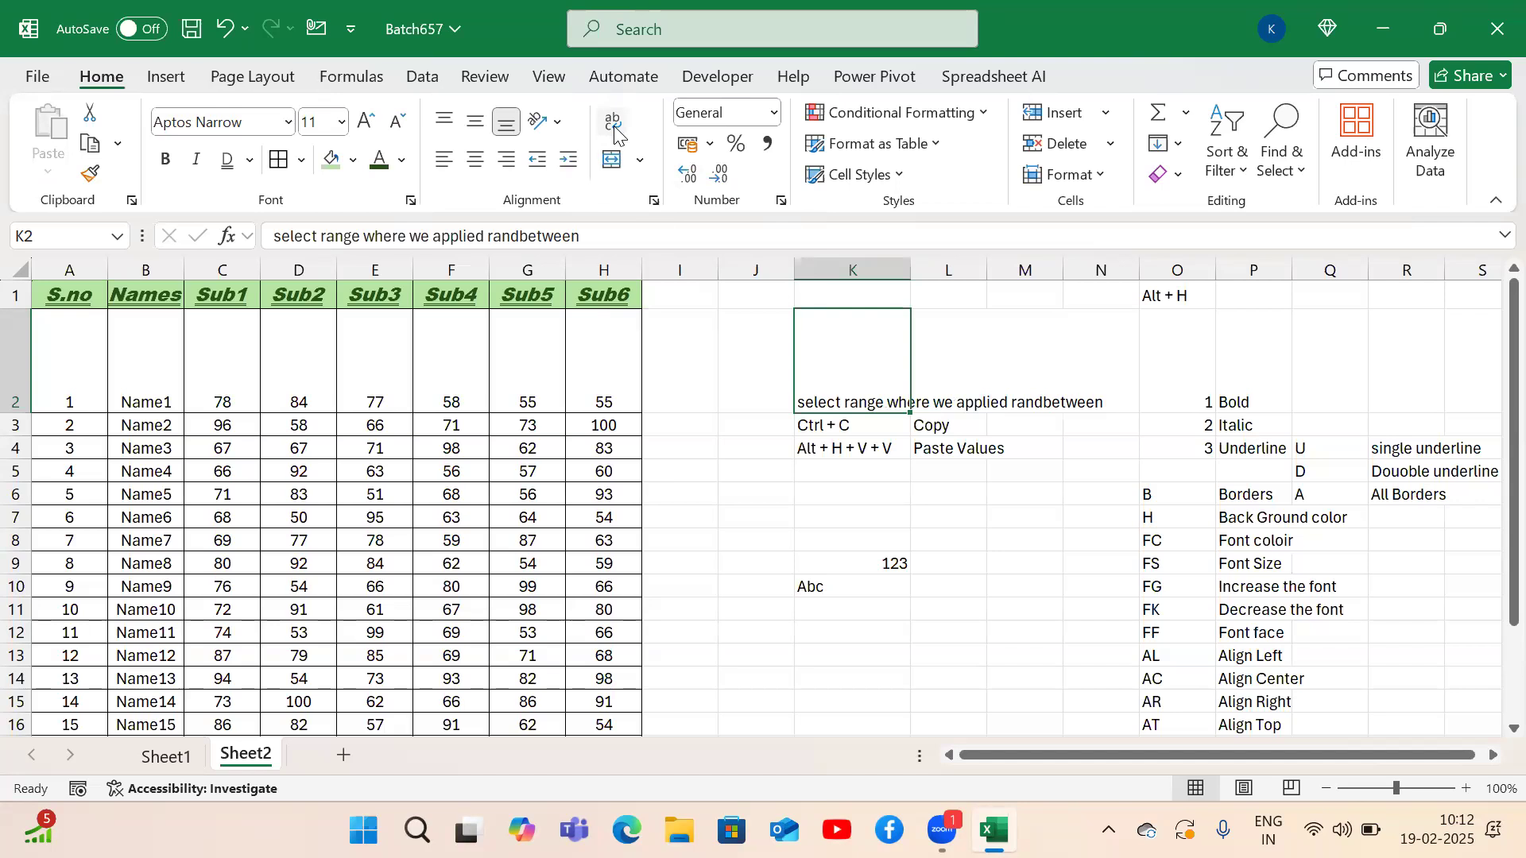
key(alt)
key(h)
key(w)
key(alt)
key(h)
key(w)
click(757, 521)
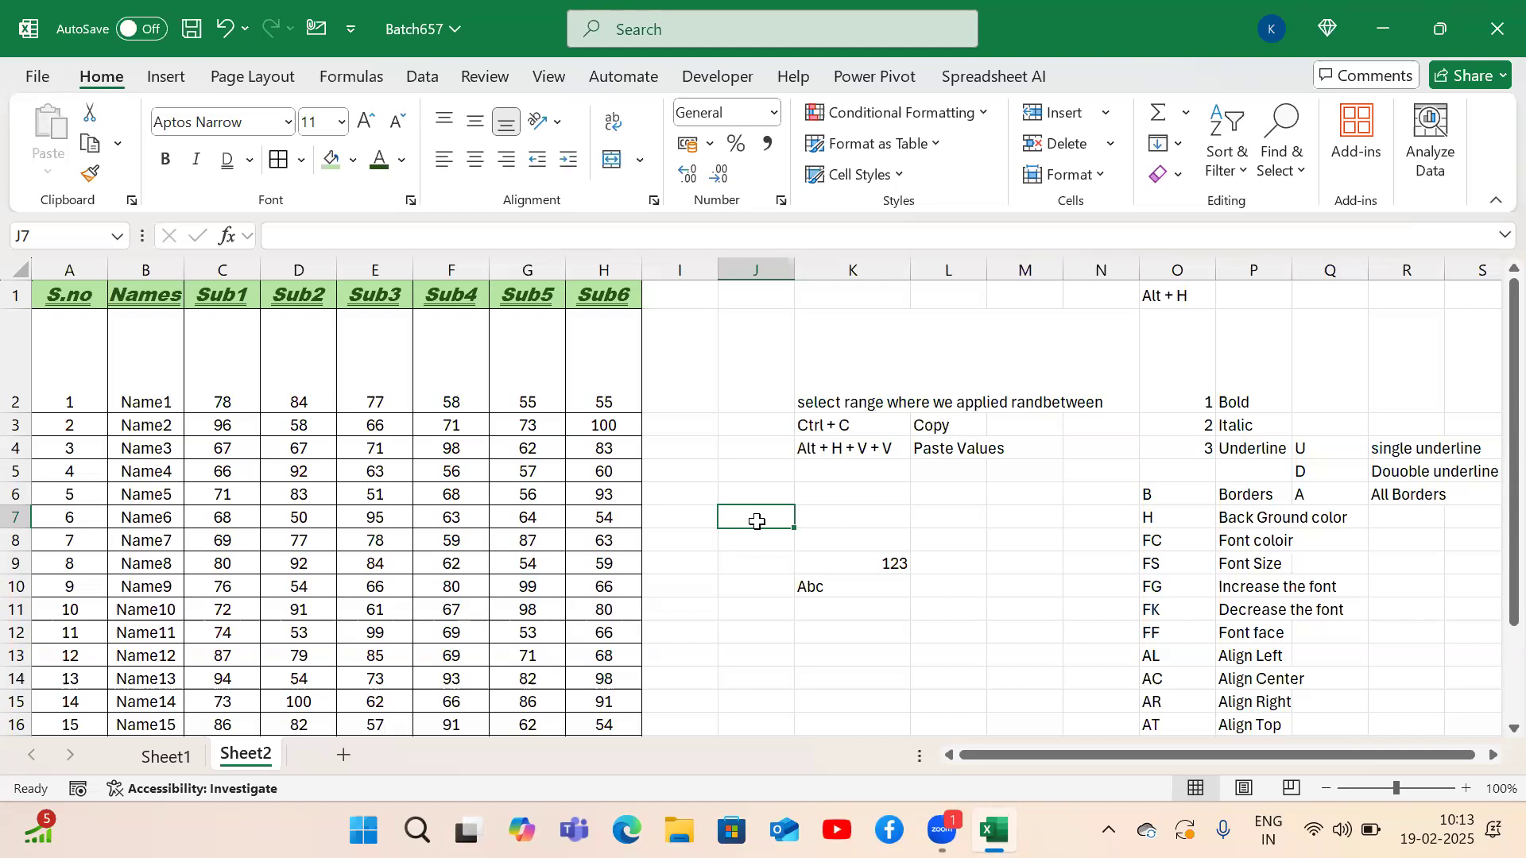
key(Up)
key(Up)
key(Up)
key(Up)
key(Up)
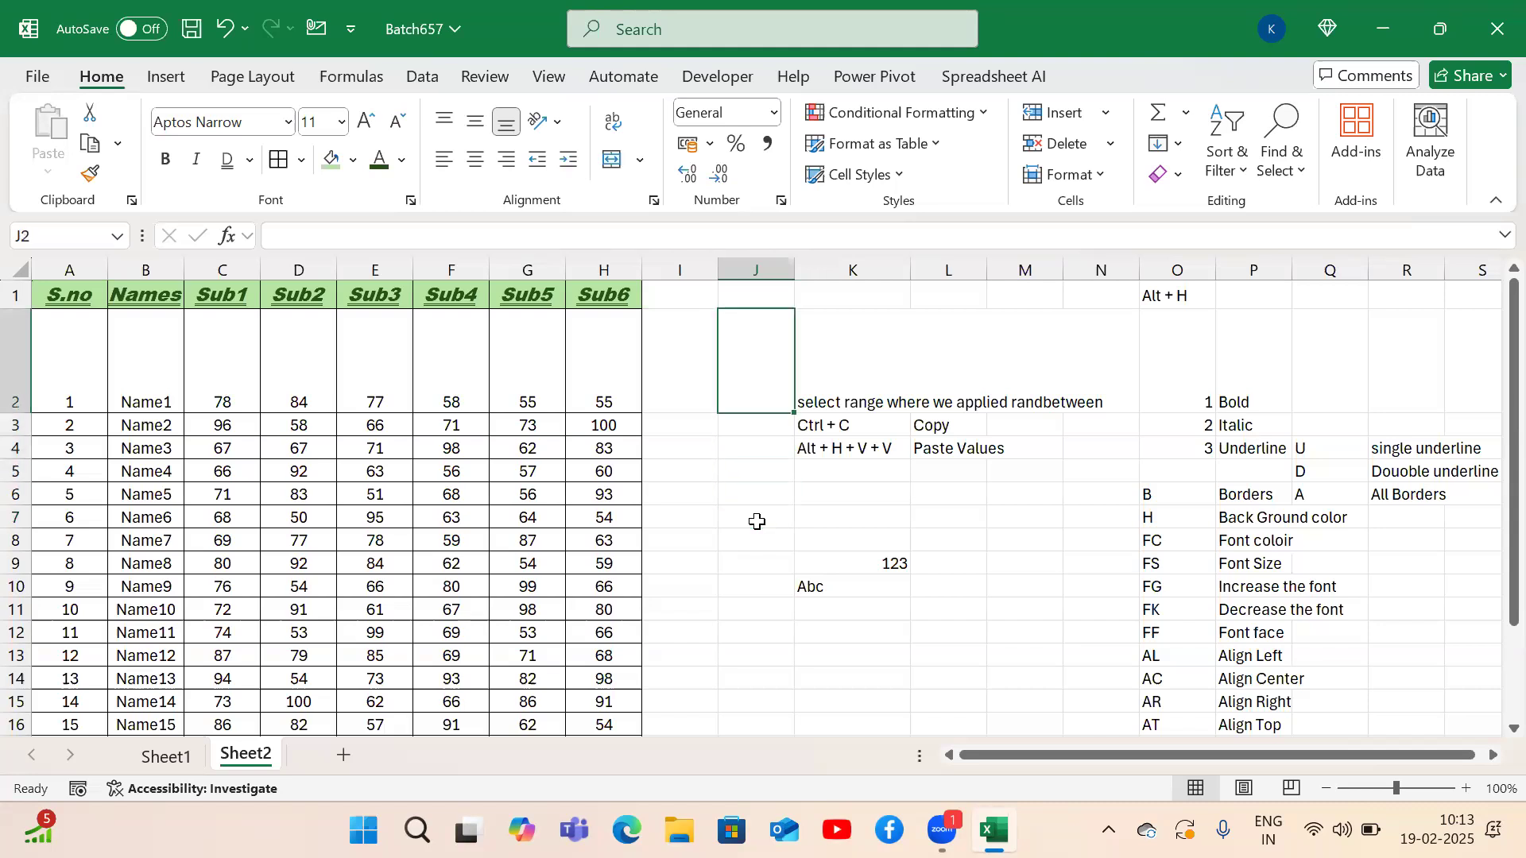
key(Right)
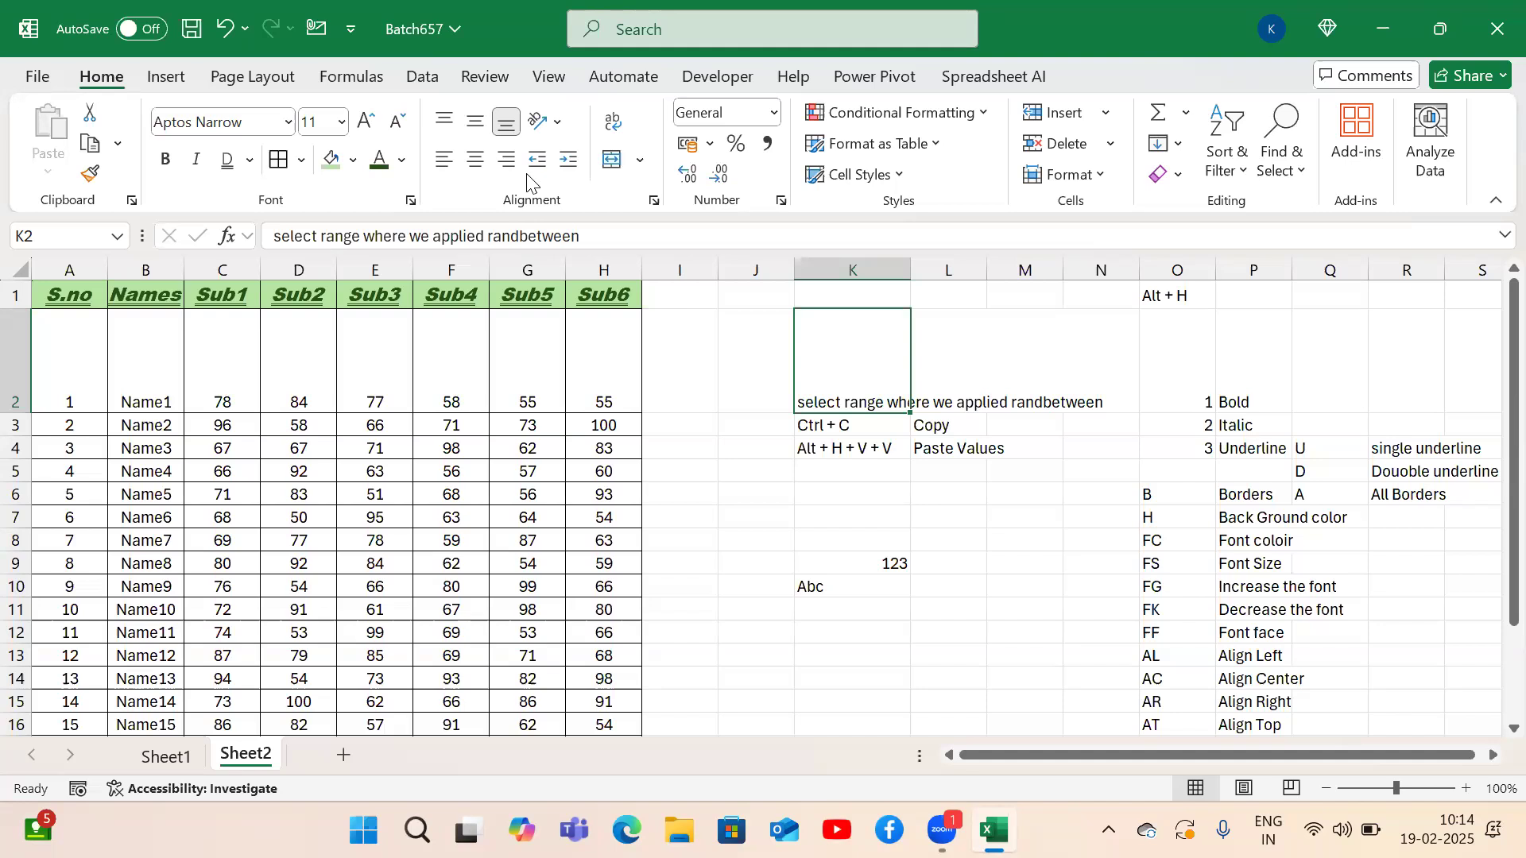
Widen the Names column B and left-align the names in B1:B19.
click(162, 297)
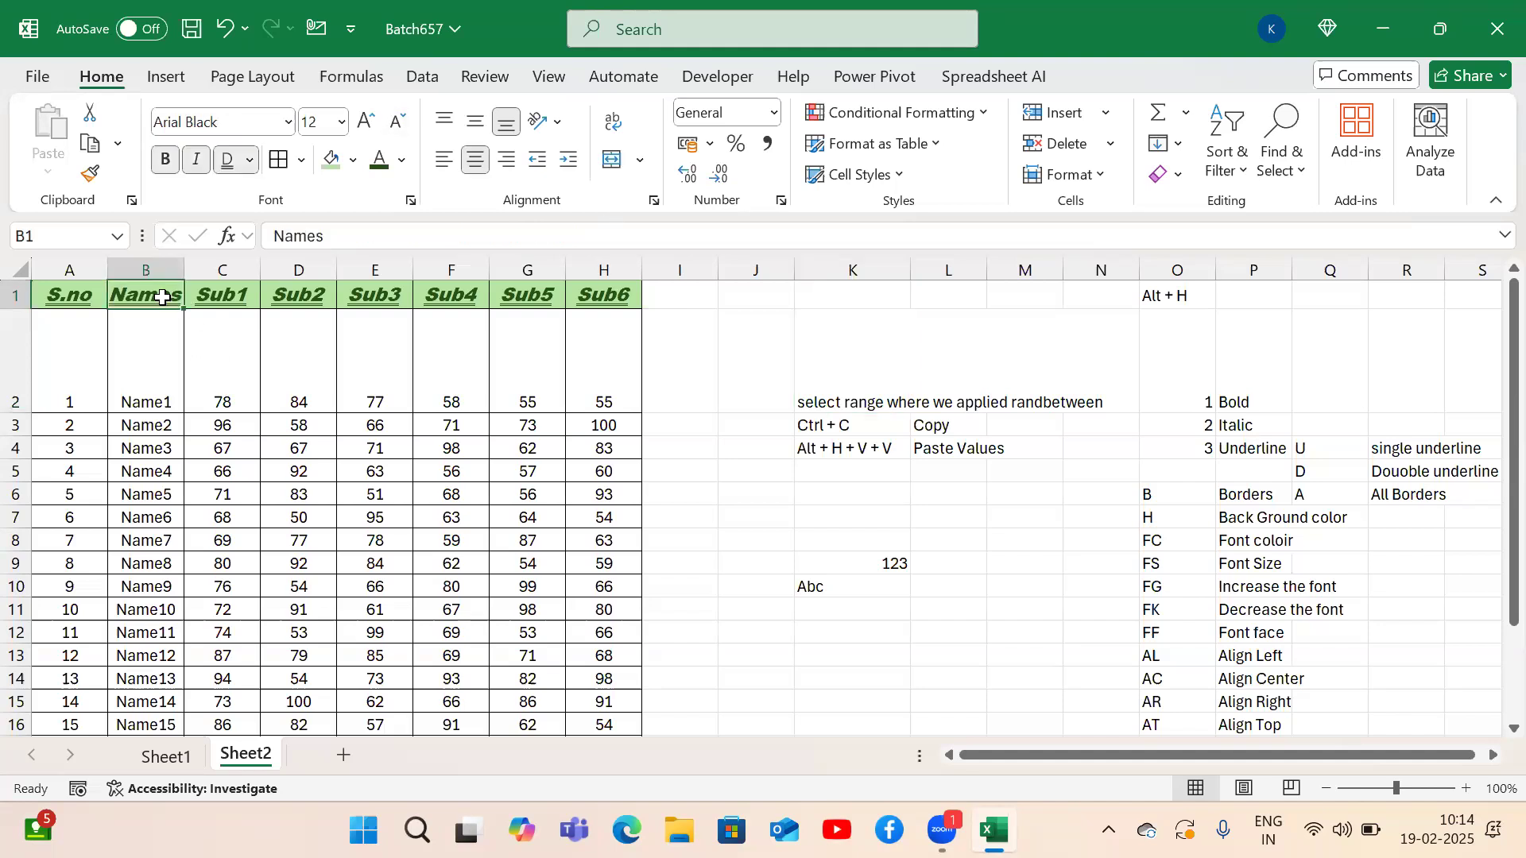
key(ctrl+shift+Down)
drag(184, 269, 258, 271)
key(alt+h)
key(a)
key(l)
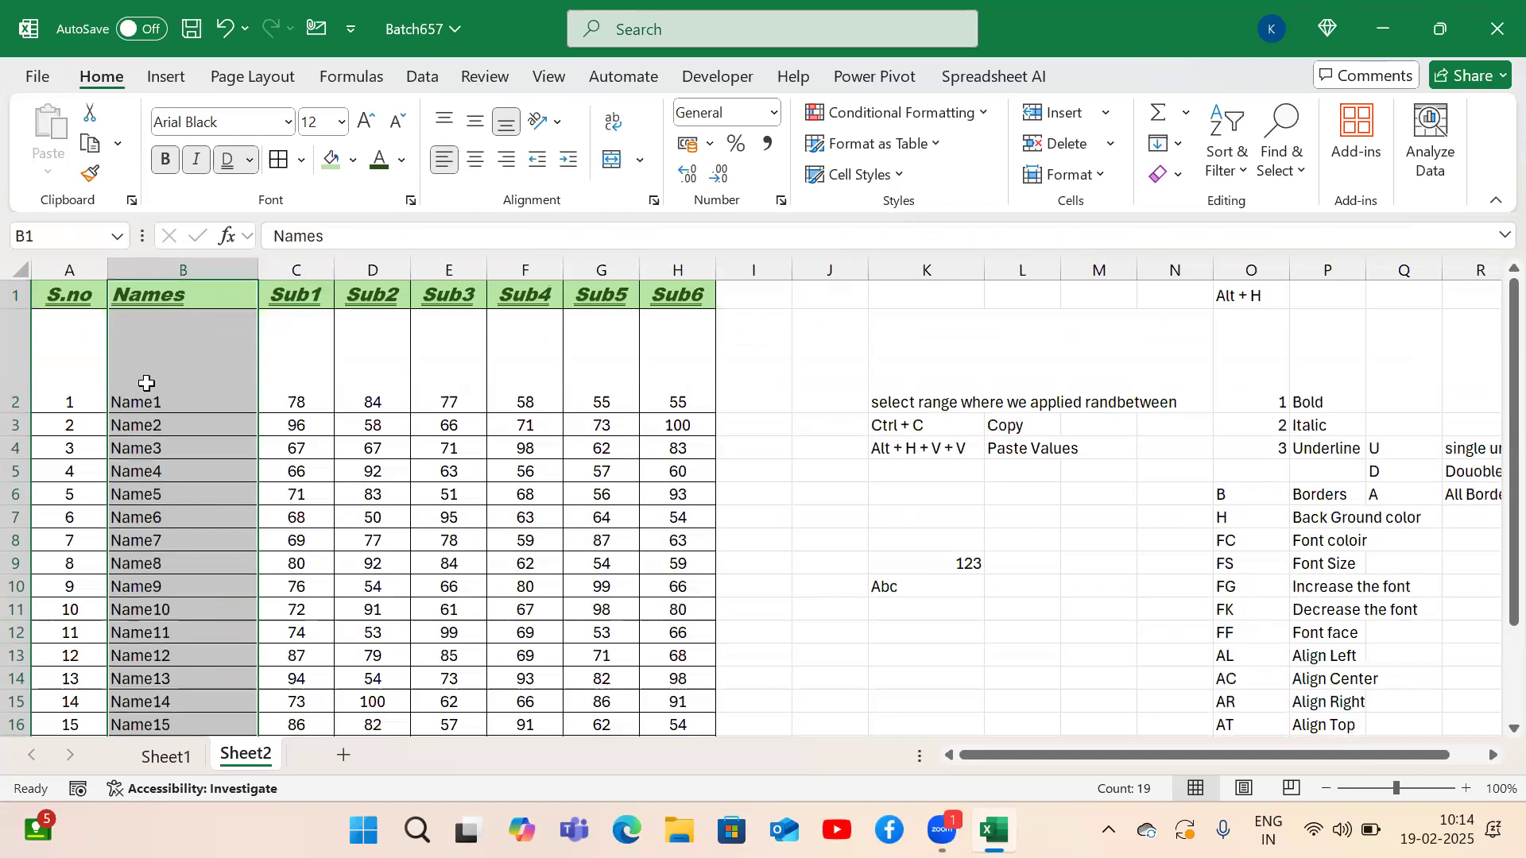
Shrink row 2 back to normal height and select the names in B2:B19.
drag(16, 413, 27, 333)
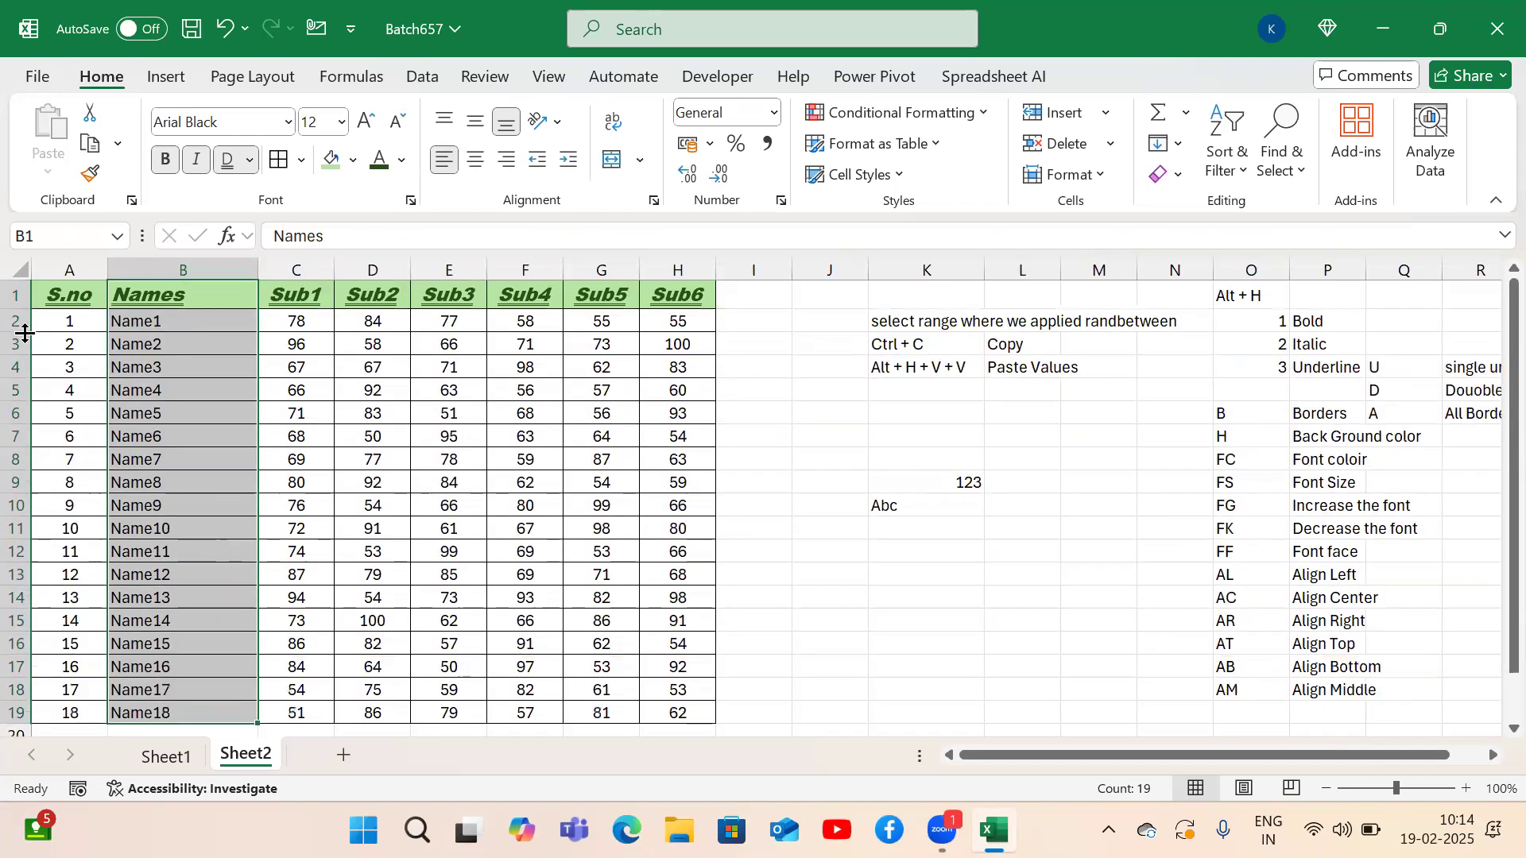
click(124, 326)
key(ctrl+shift+Down)
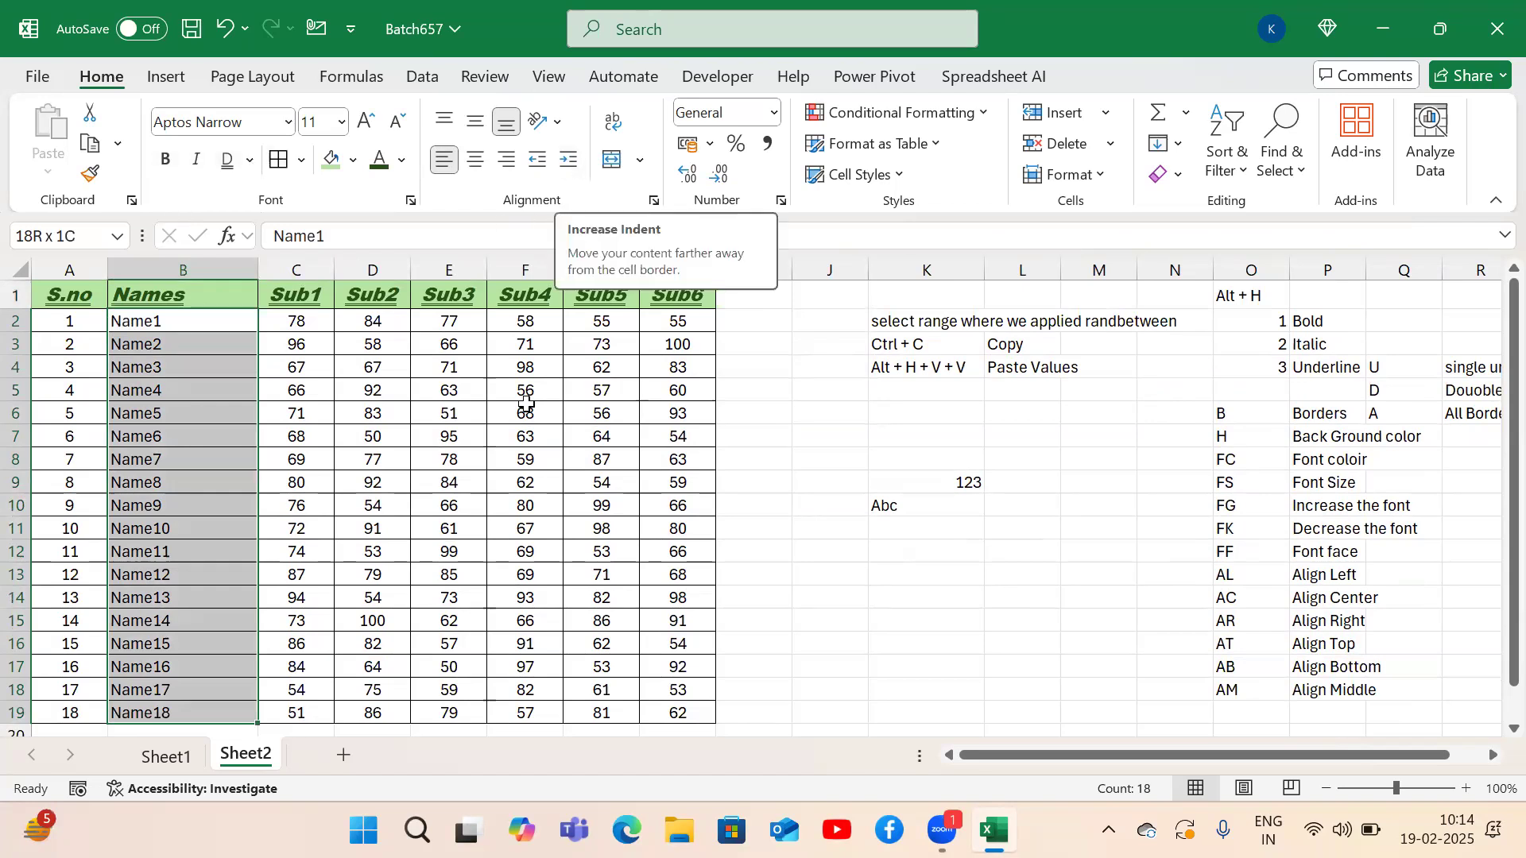
key(alt)
key(h)
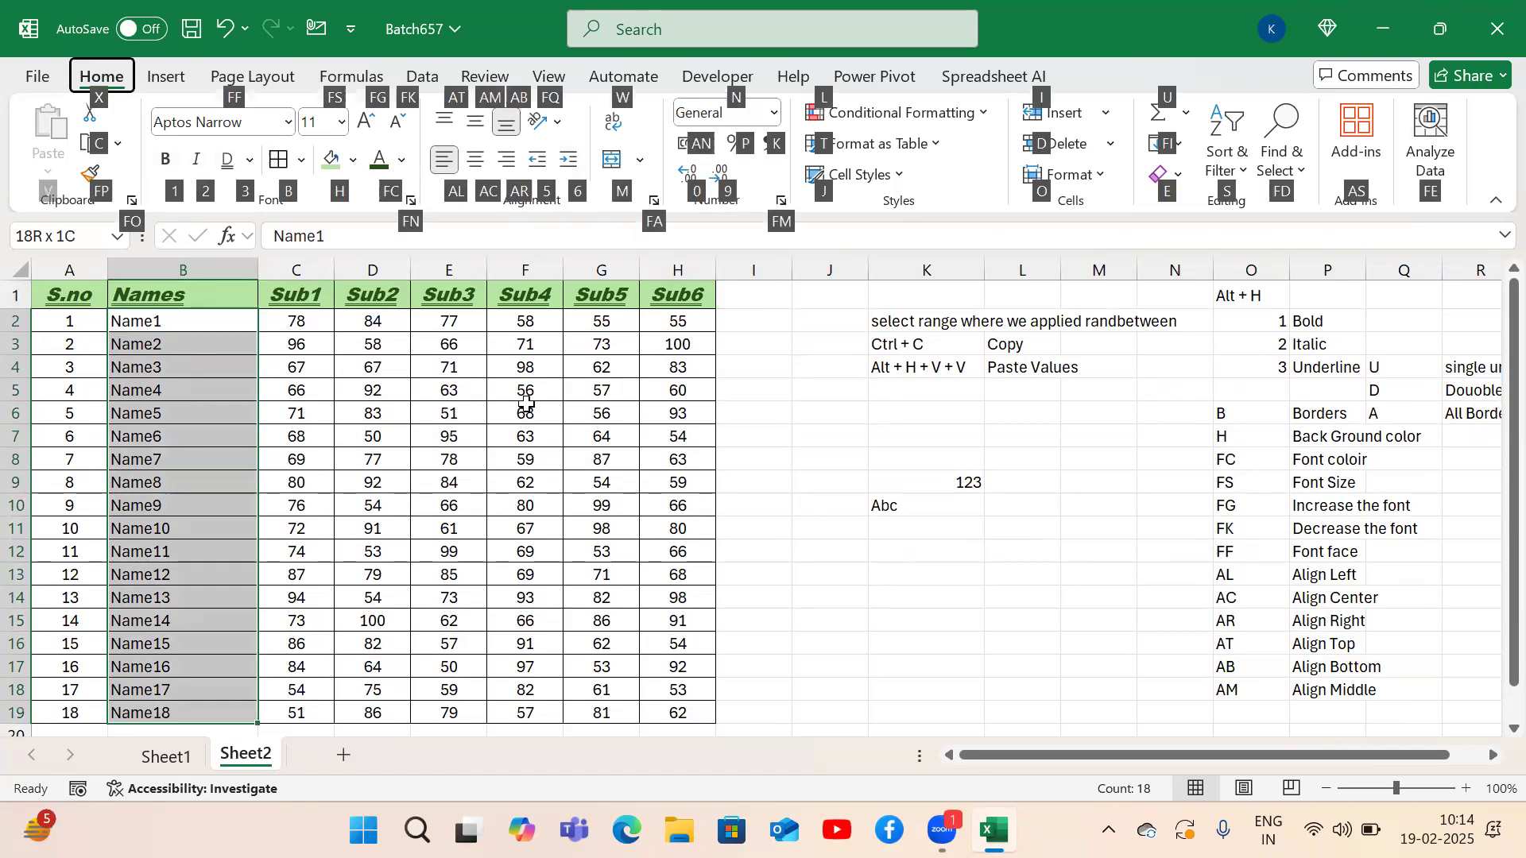
key(6)
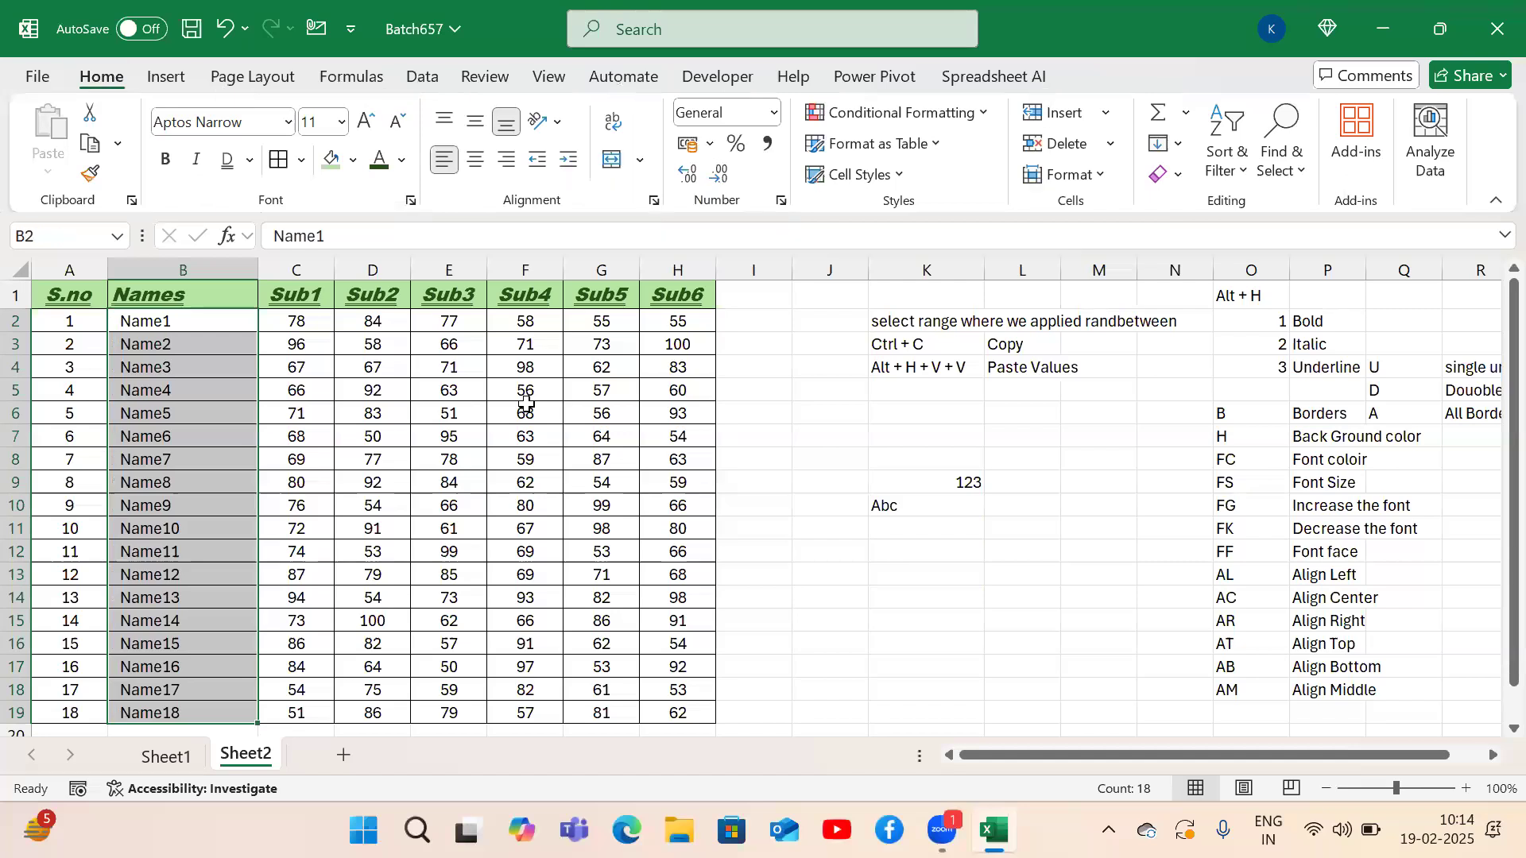
click(123, 323)
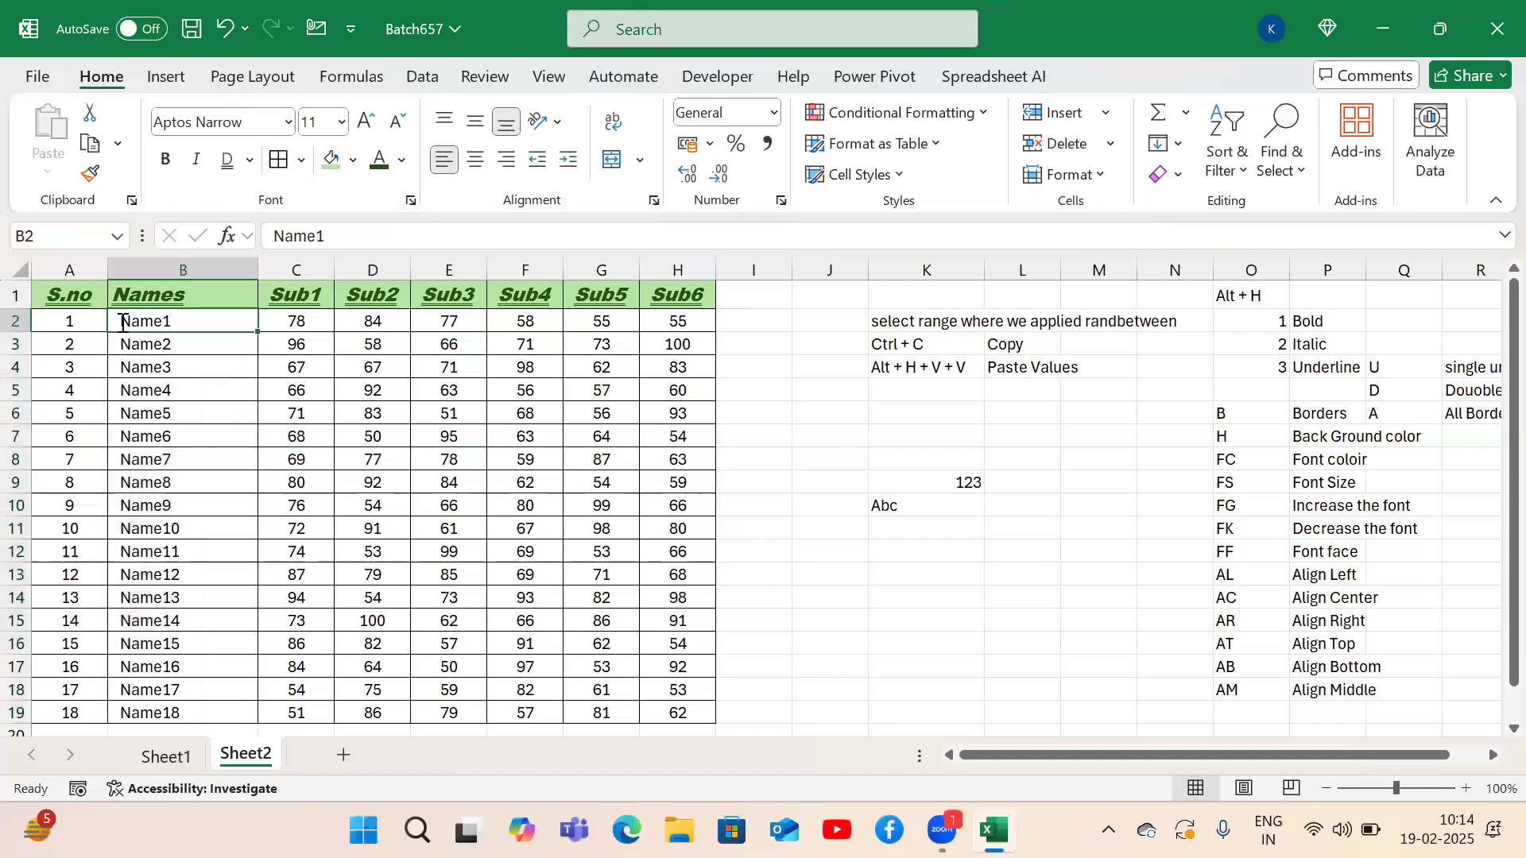
double_click(123, 323)
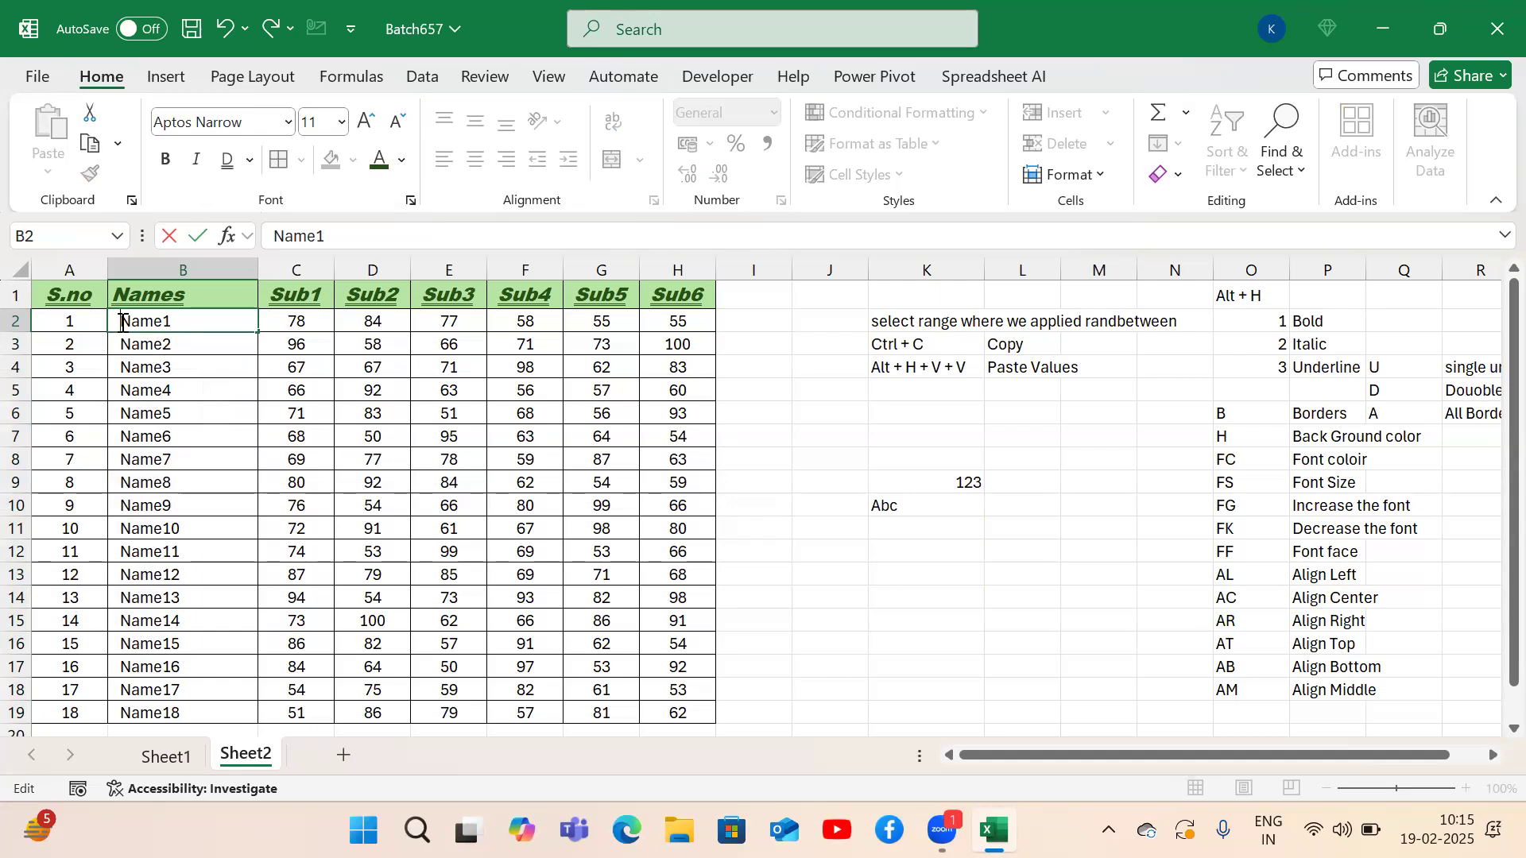
key(Return)
click(122, 322)
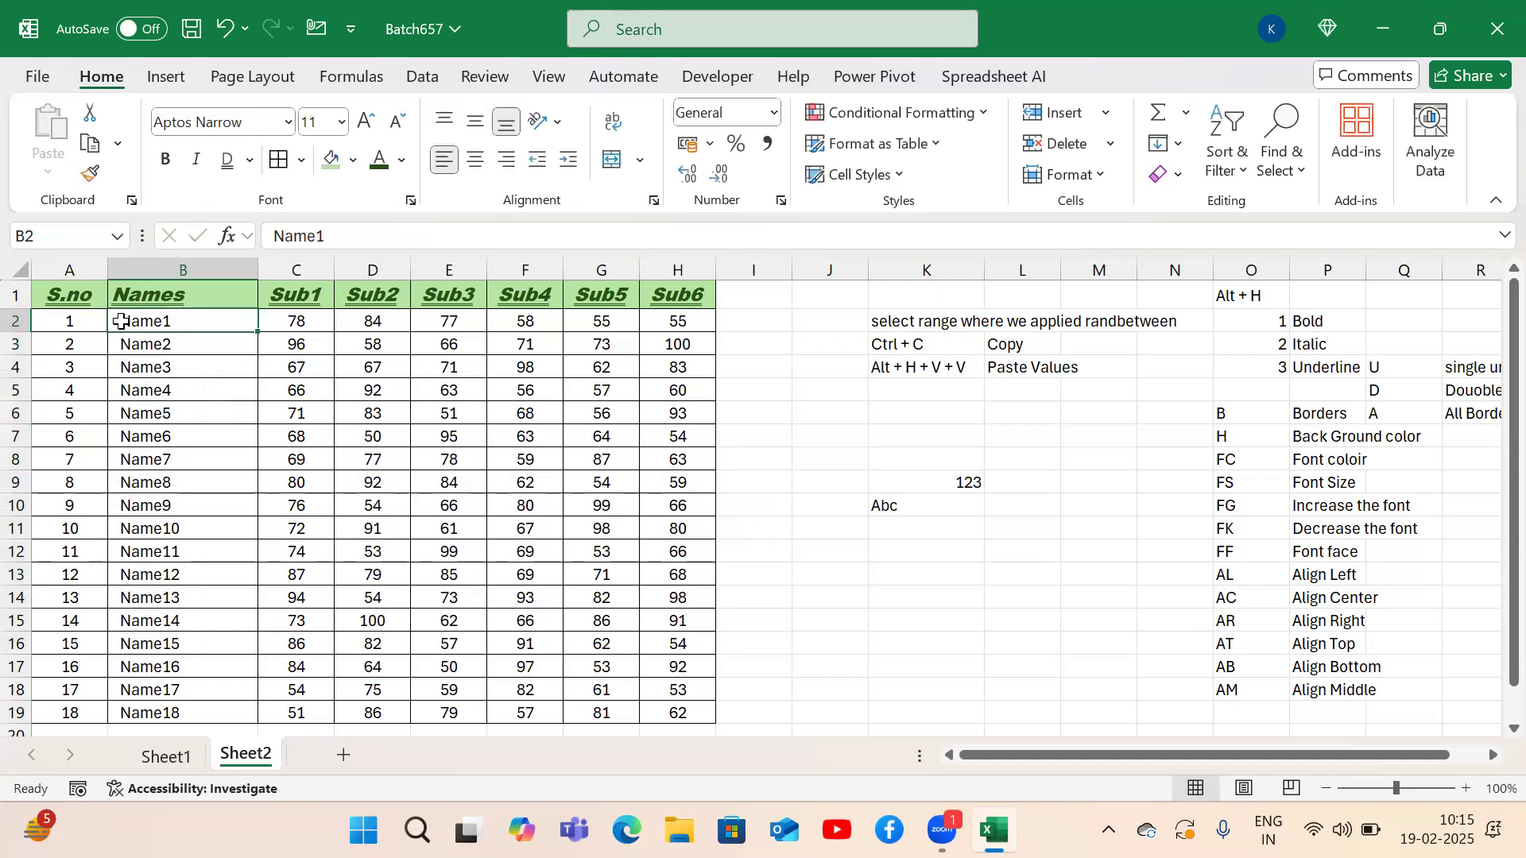
key(ctrl+shift+Down)
key(alt)
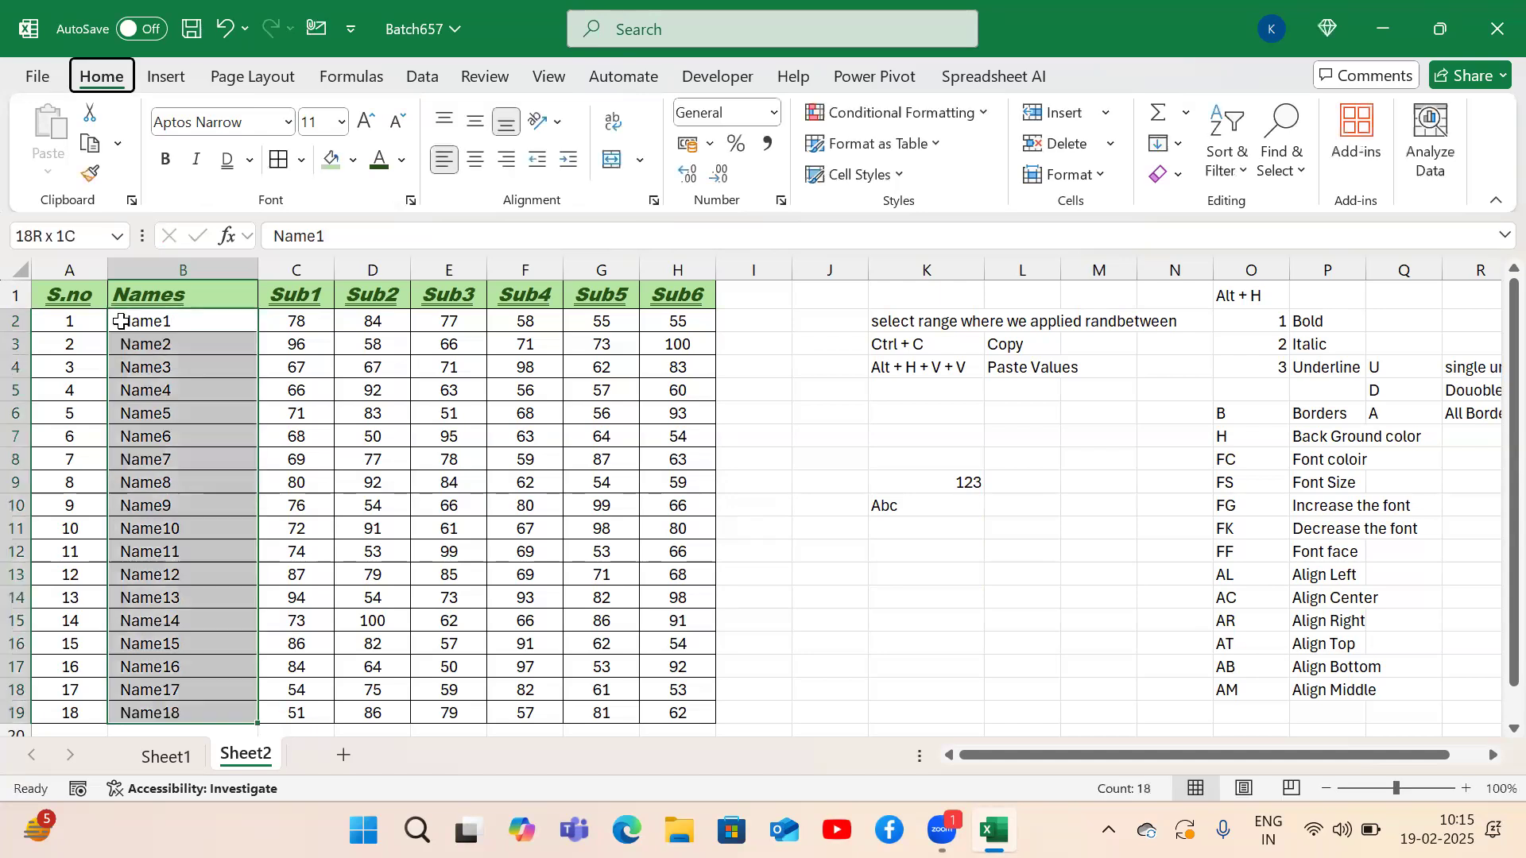
key(h)
key(Escape)
key(Escape)
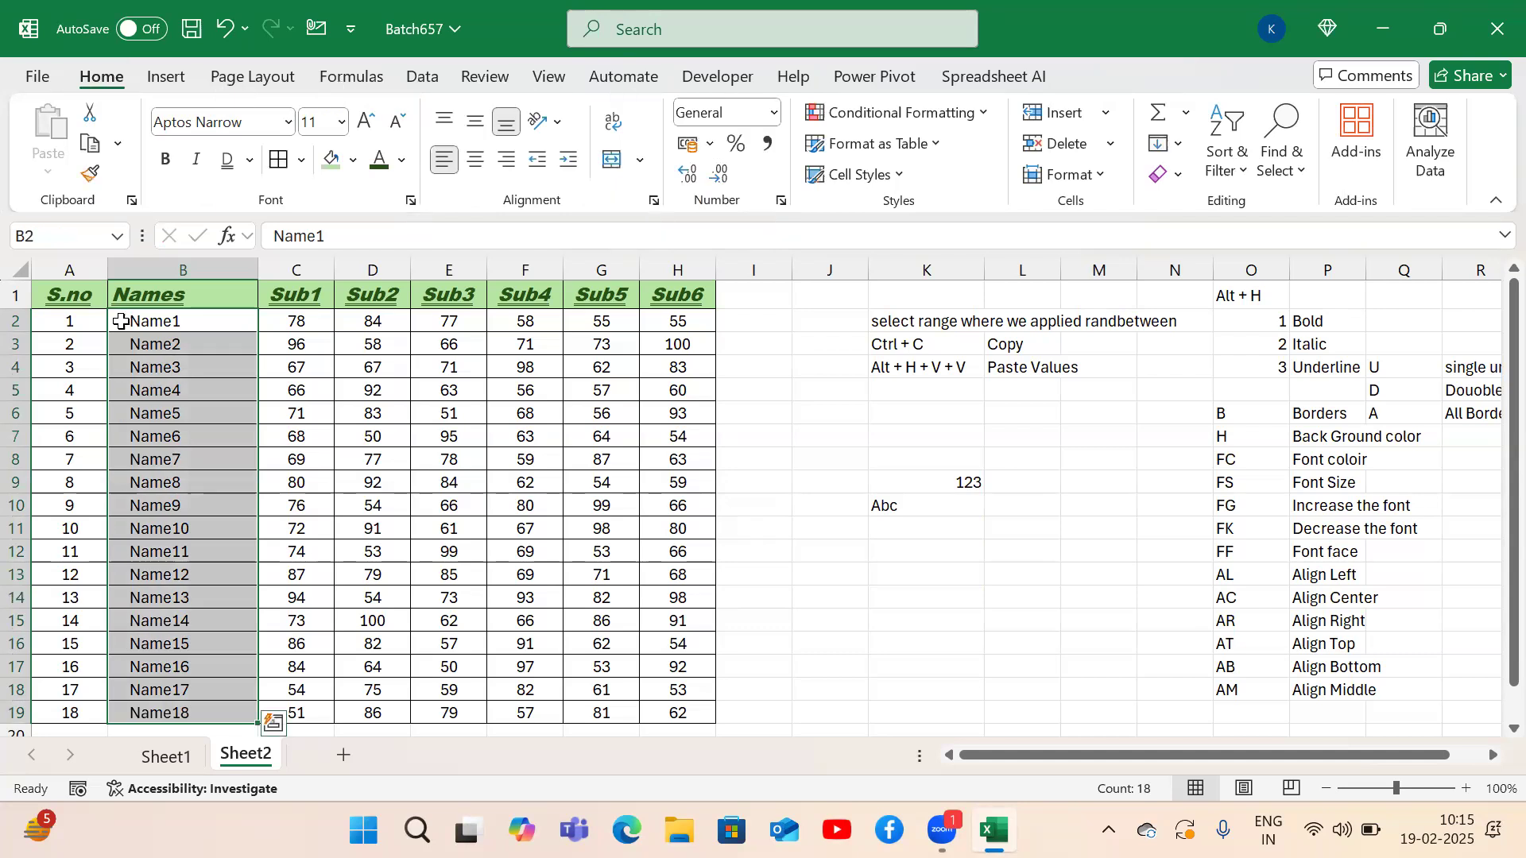
key(alt)
key(h)
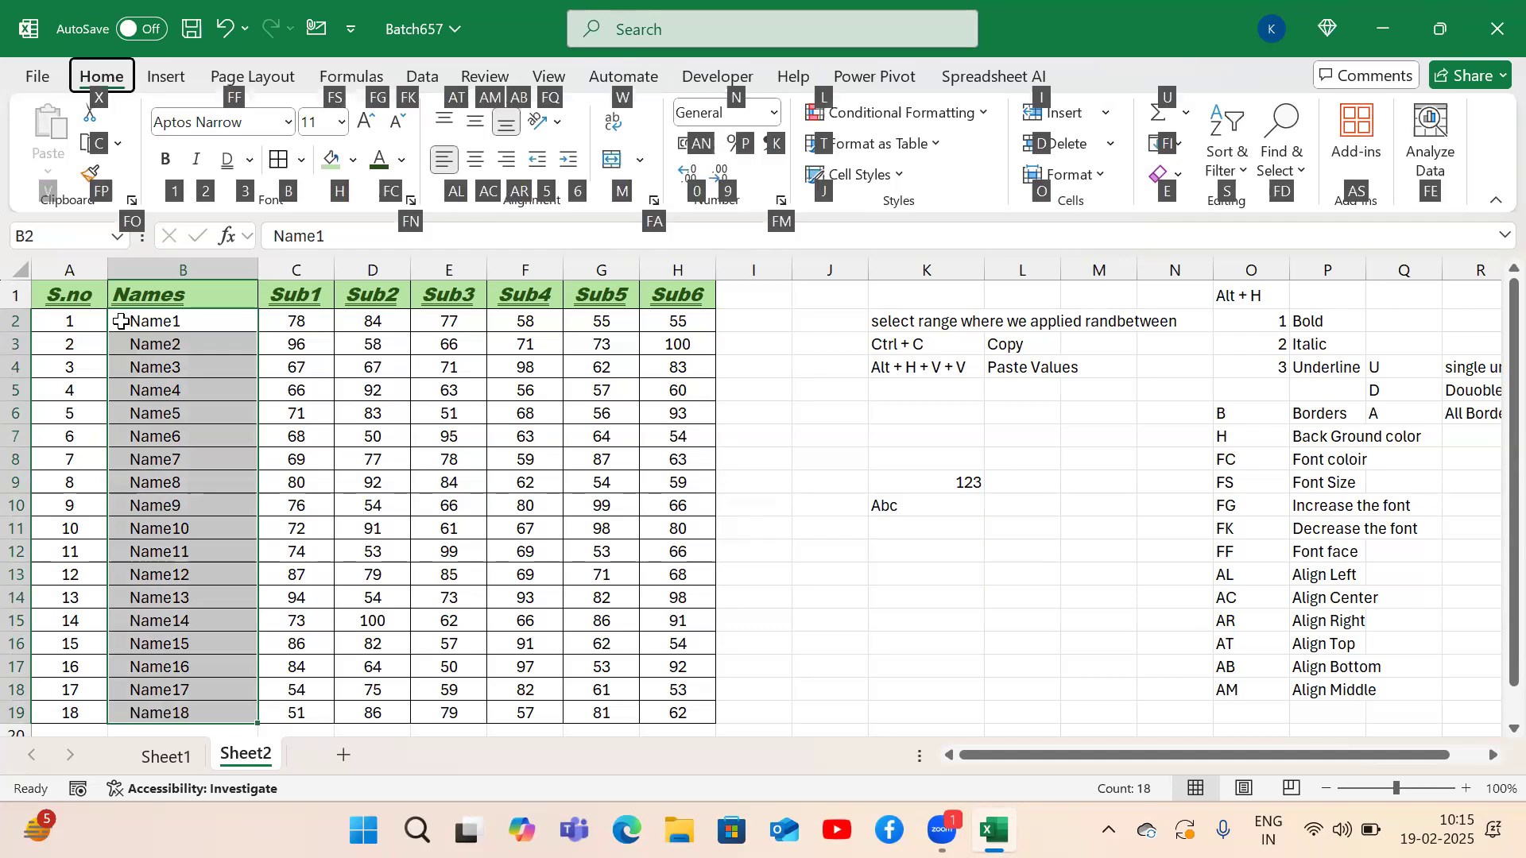
key(Escape)
key(Escape)
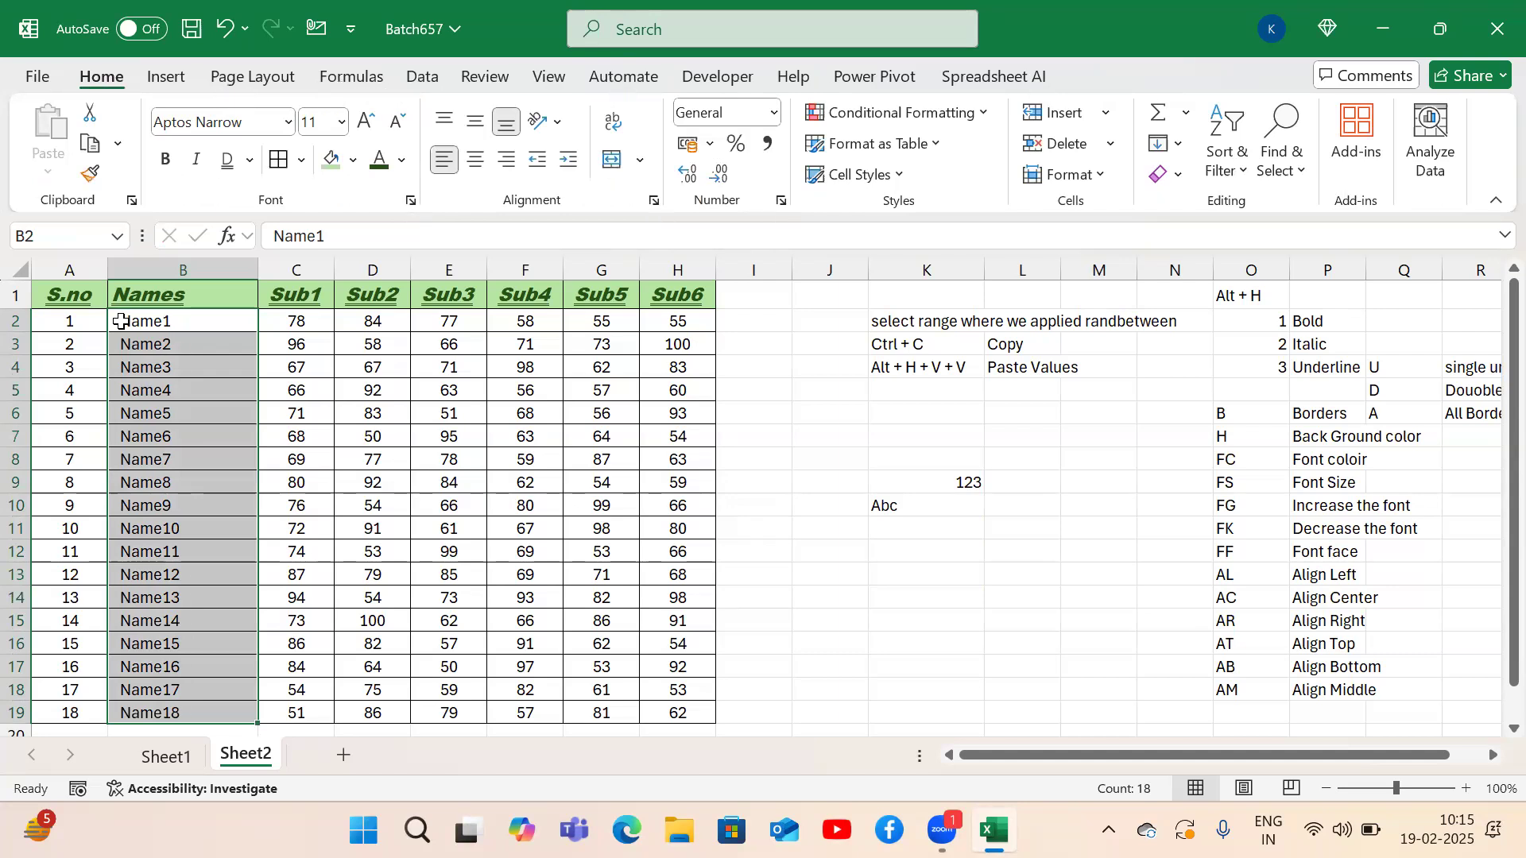
key(alt)
key(h)
key(5)
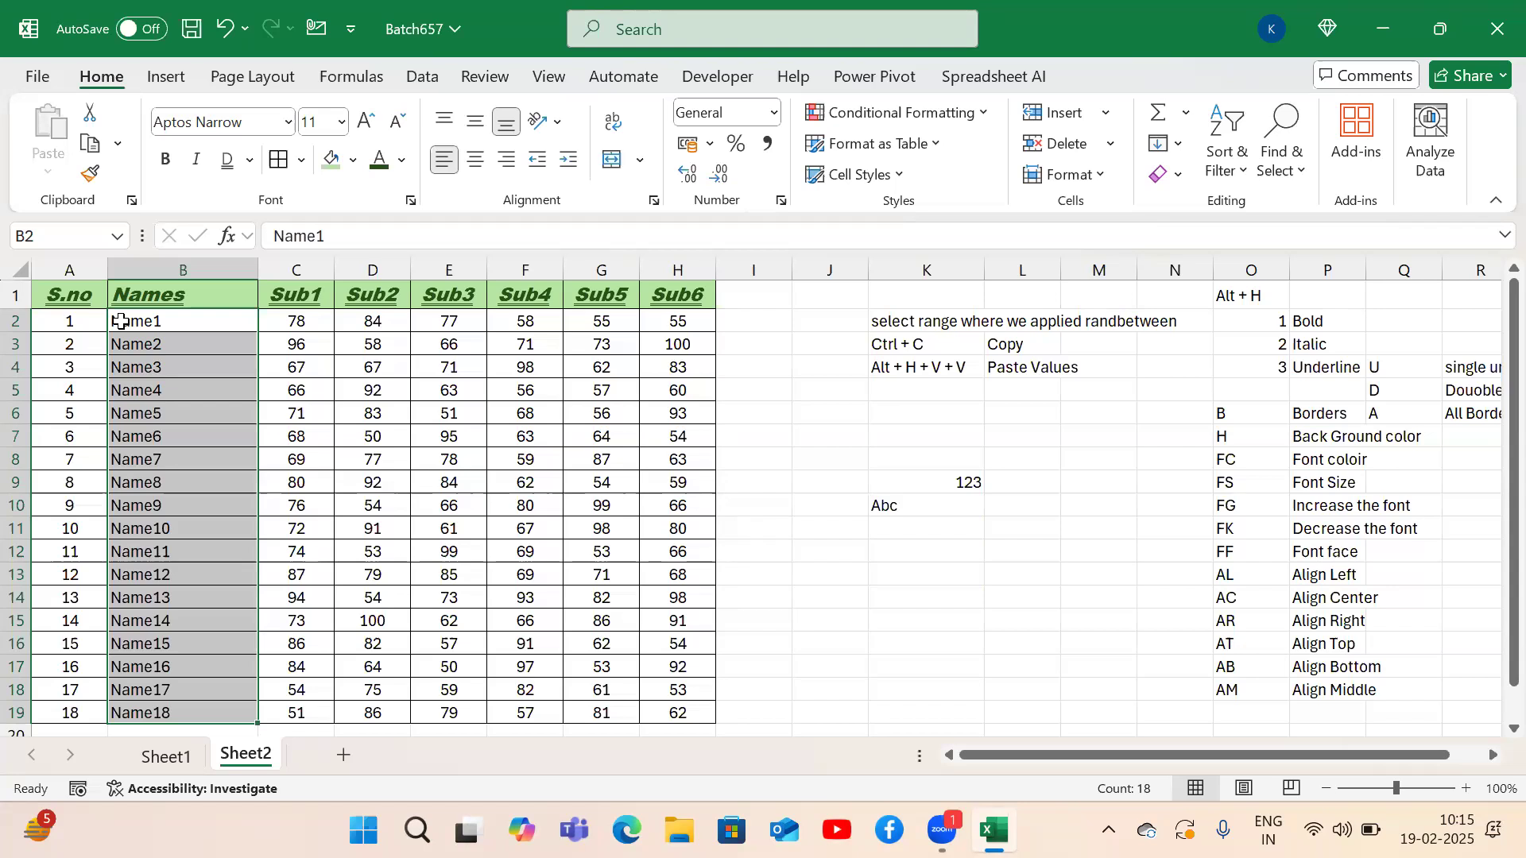
key(Up)
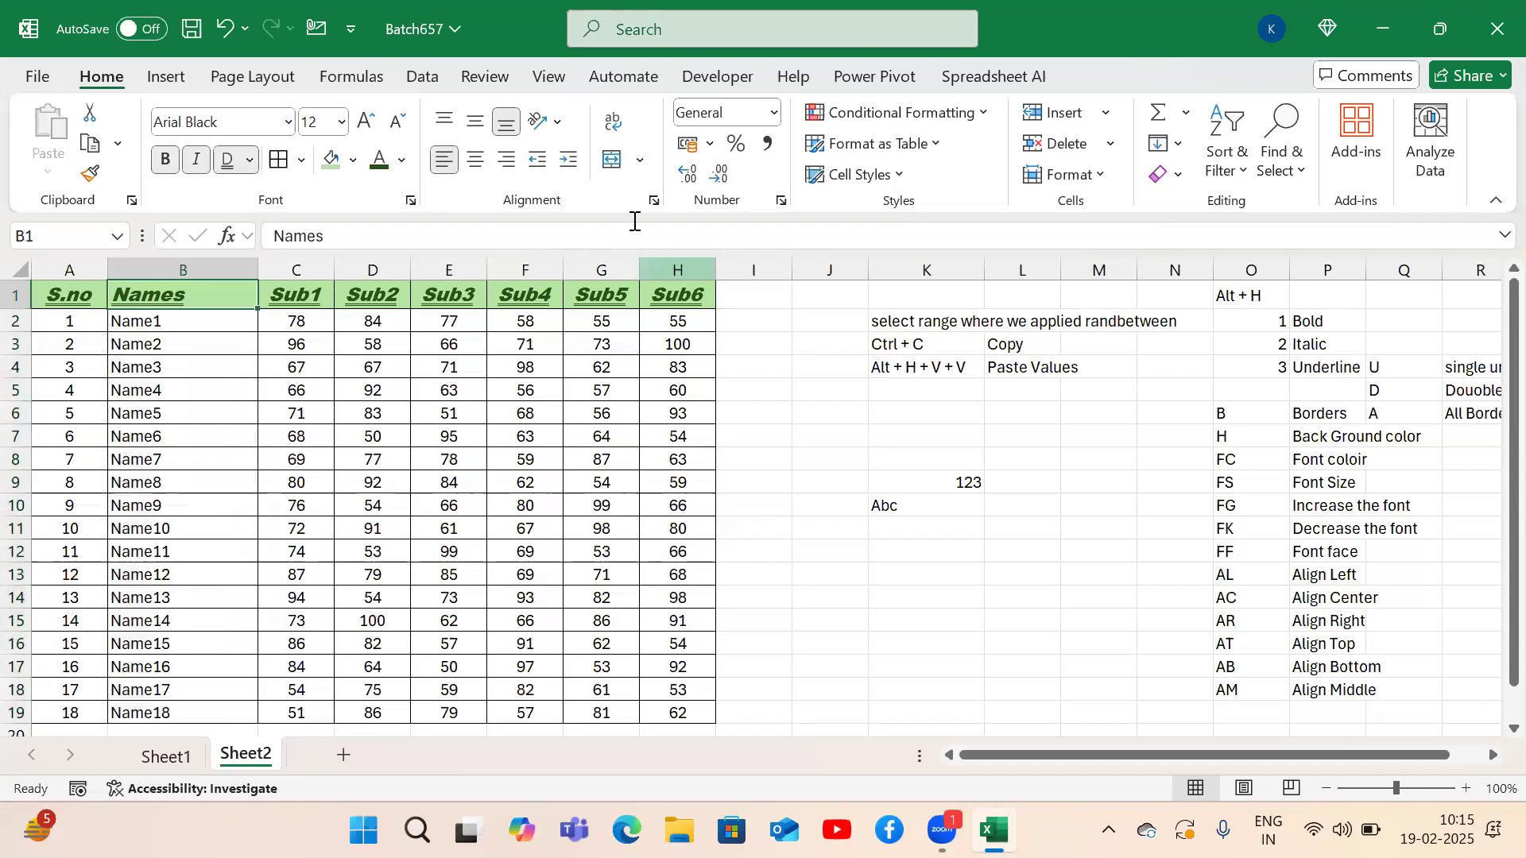
After glancing at the merge options, add a new blank sheet, Sheet3.
click(639, 161)
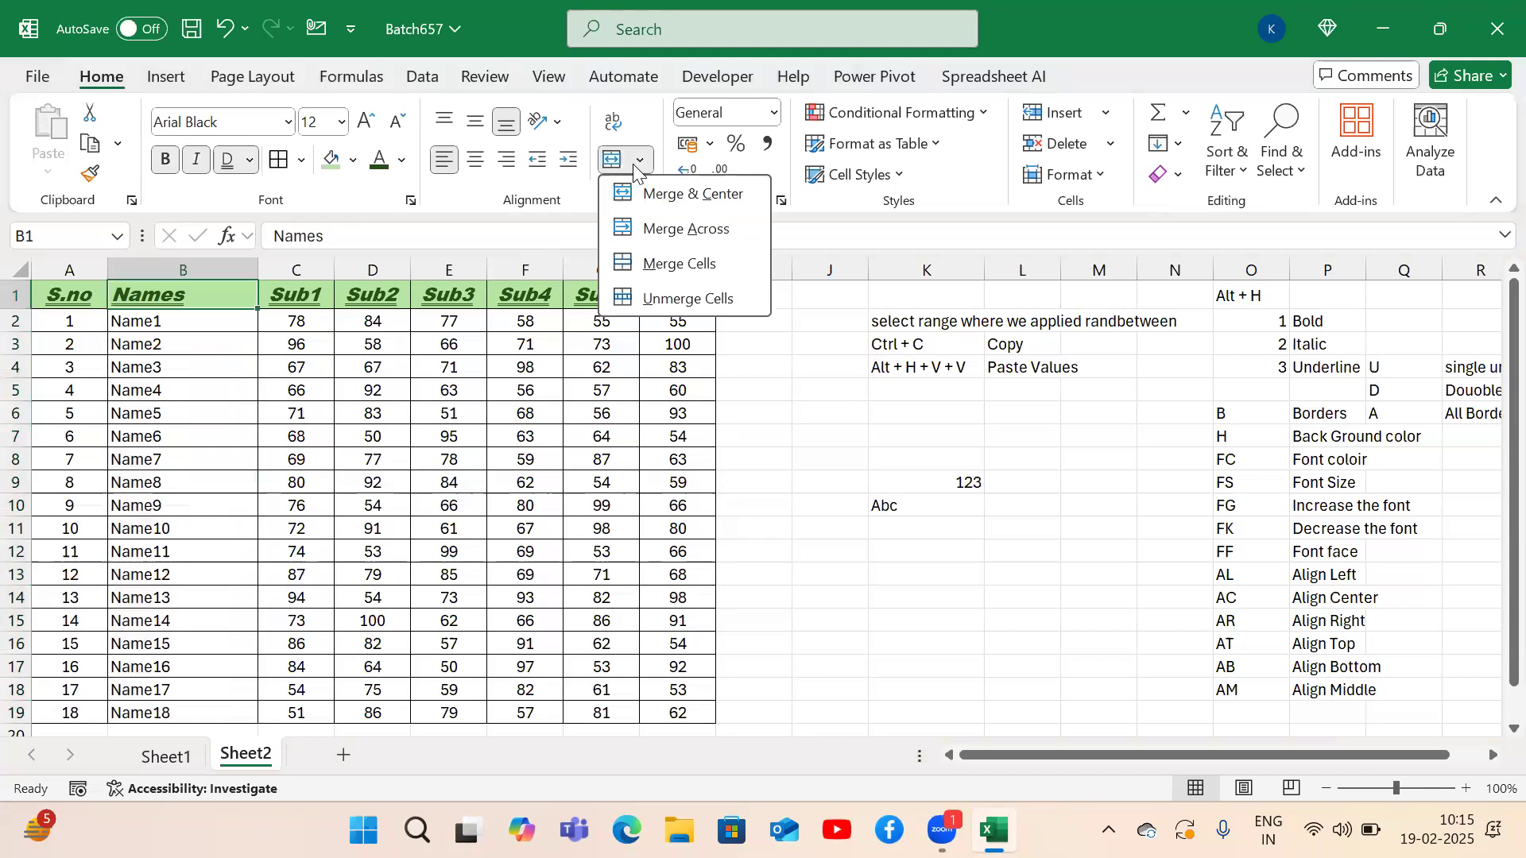
click(301, 536)
click(302, 538)
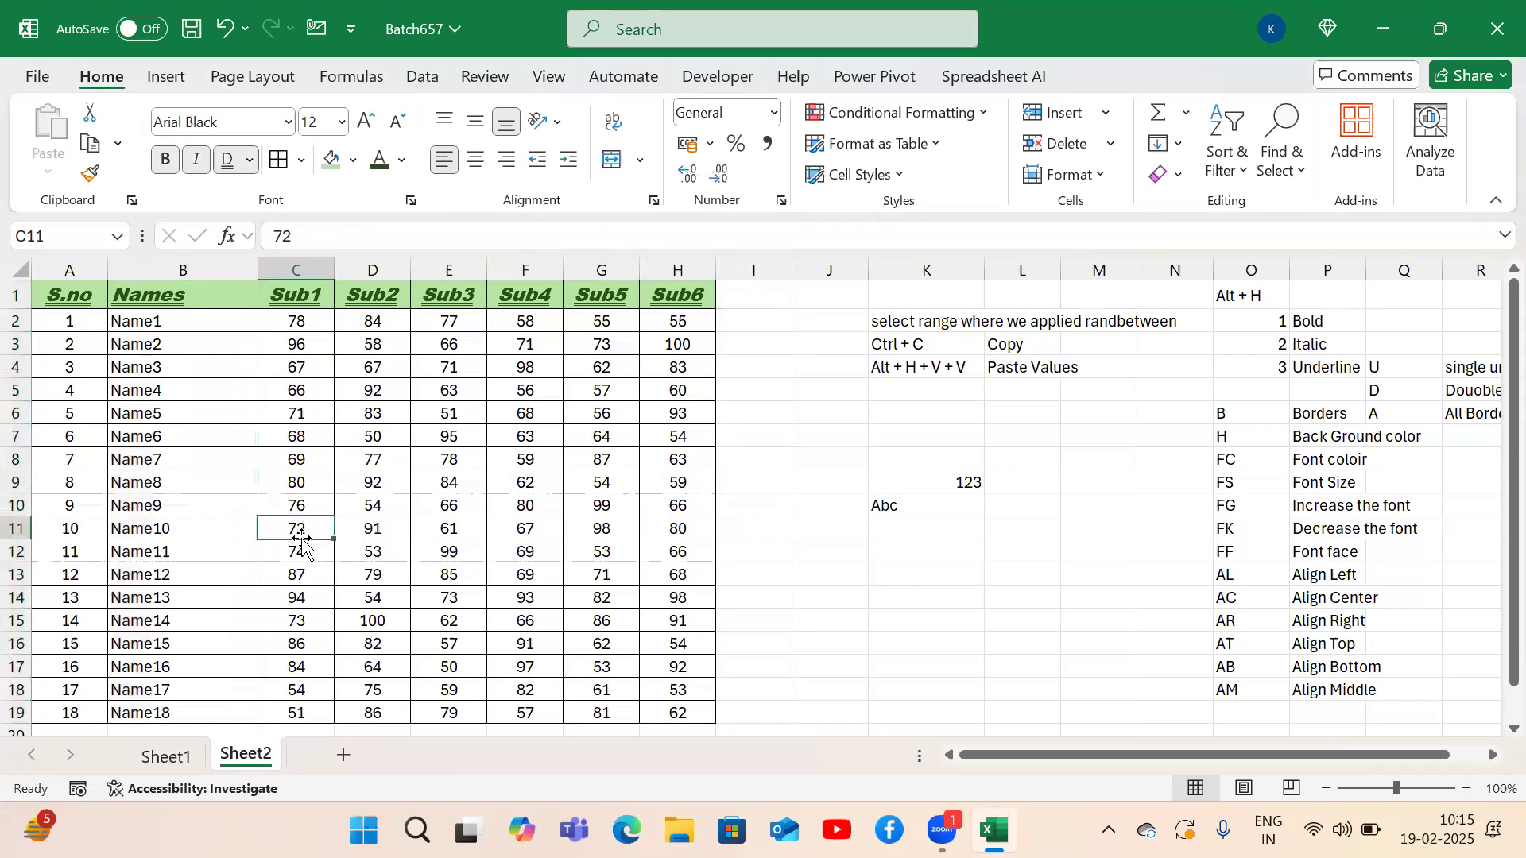
click(345, 756)
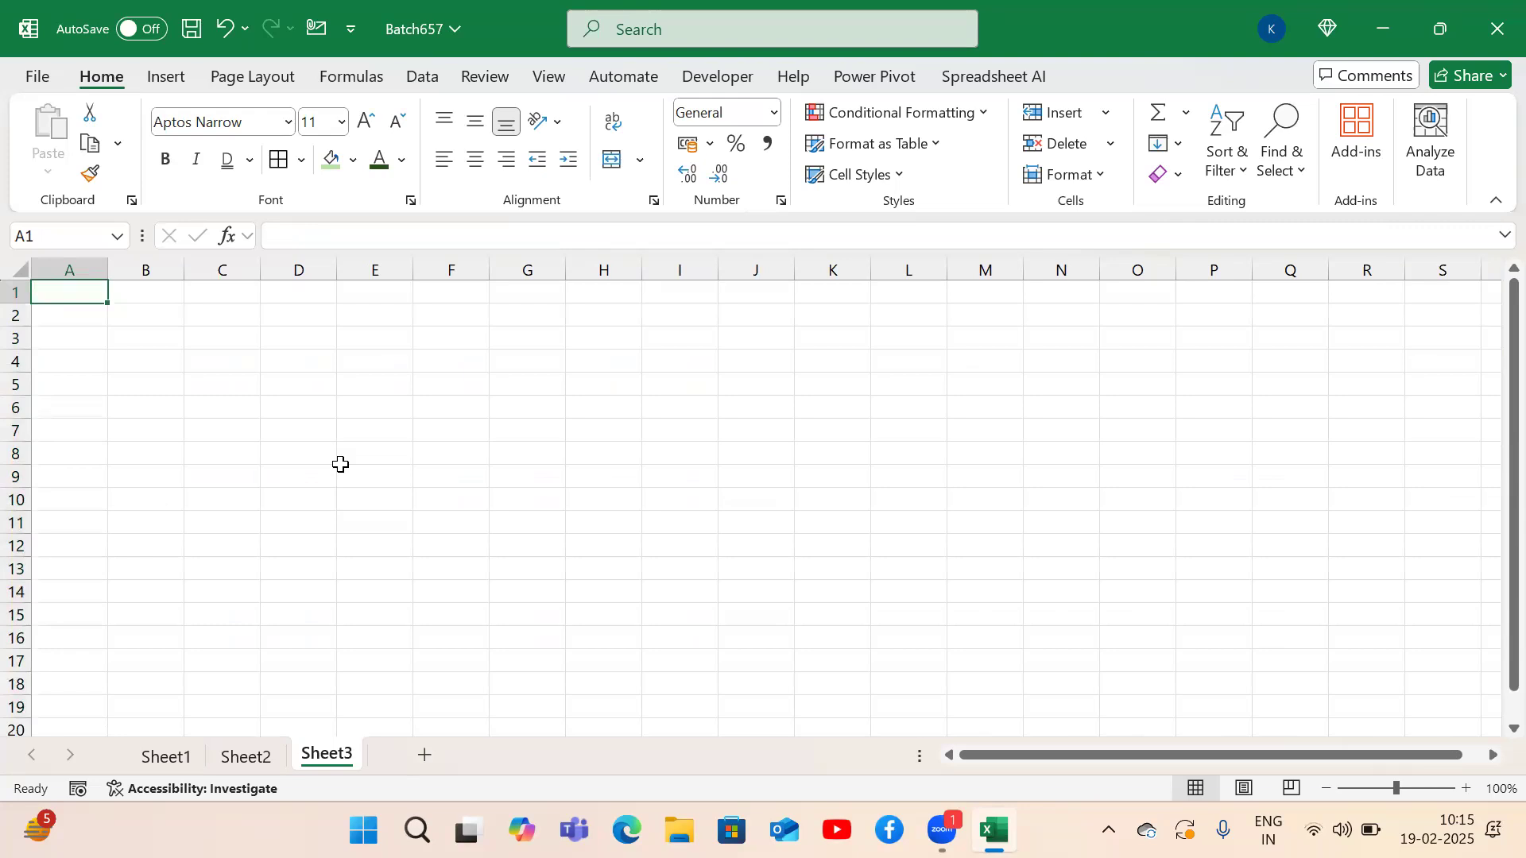
Merge C4:E6 into one centred cell with Alt+H+M+C.
drag(228, 371, 350, 418)
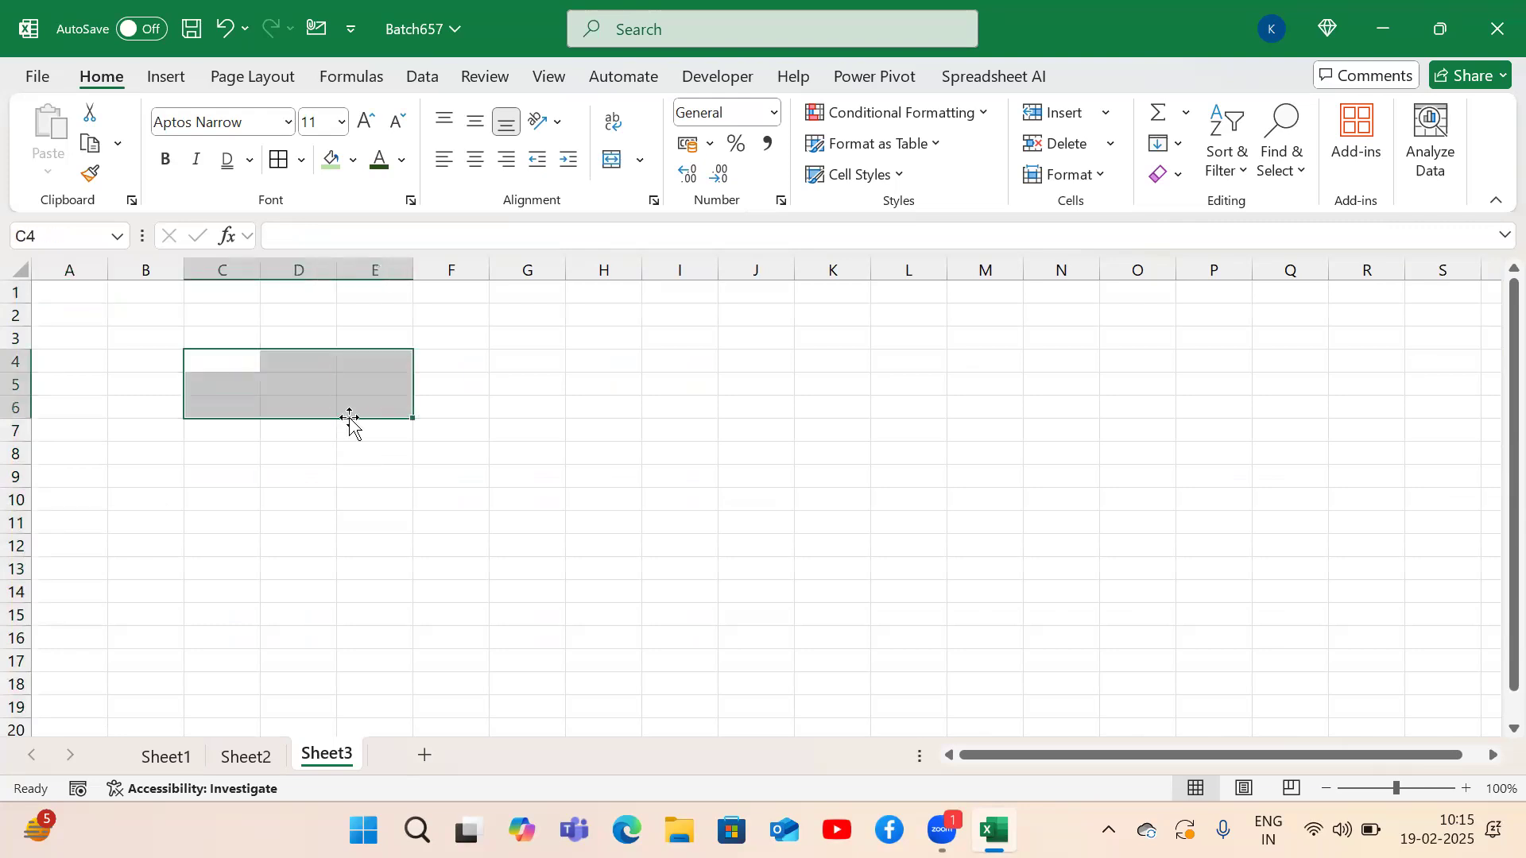
key(alt)
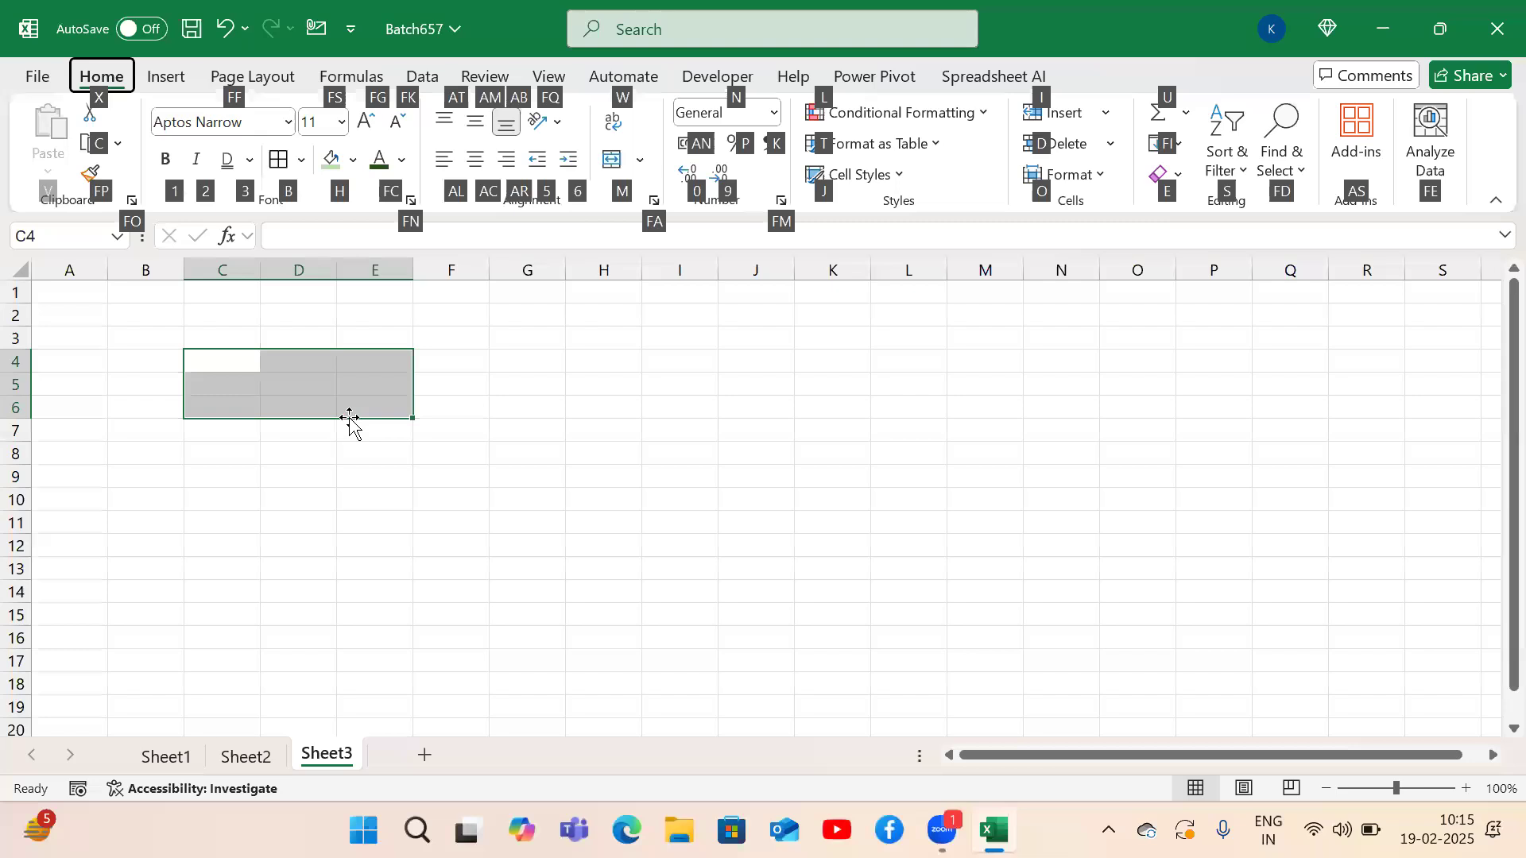
key(m)
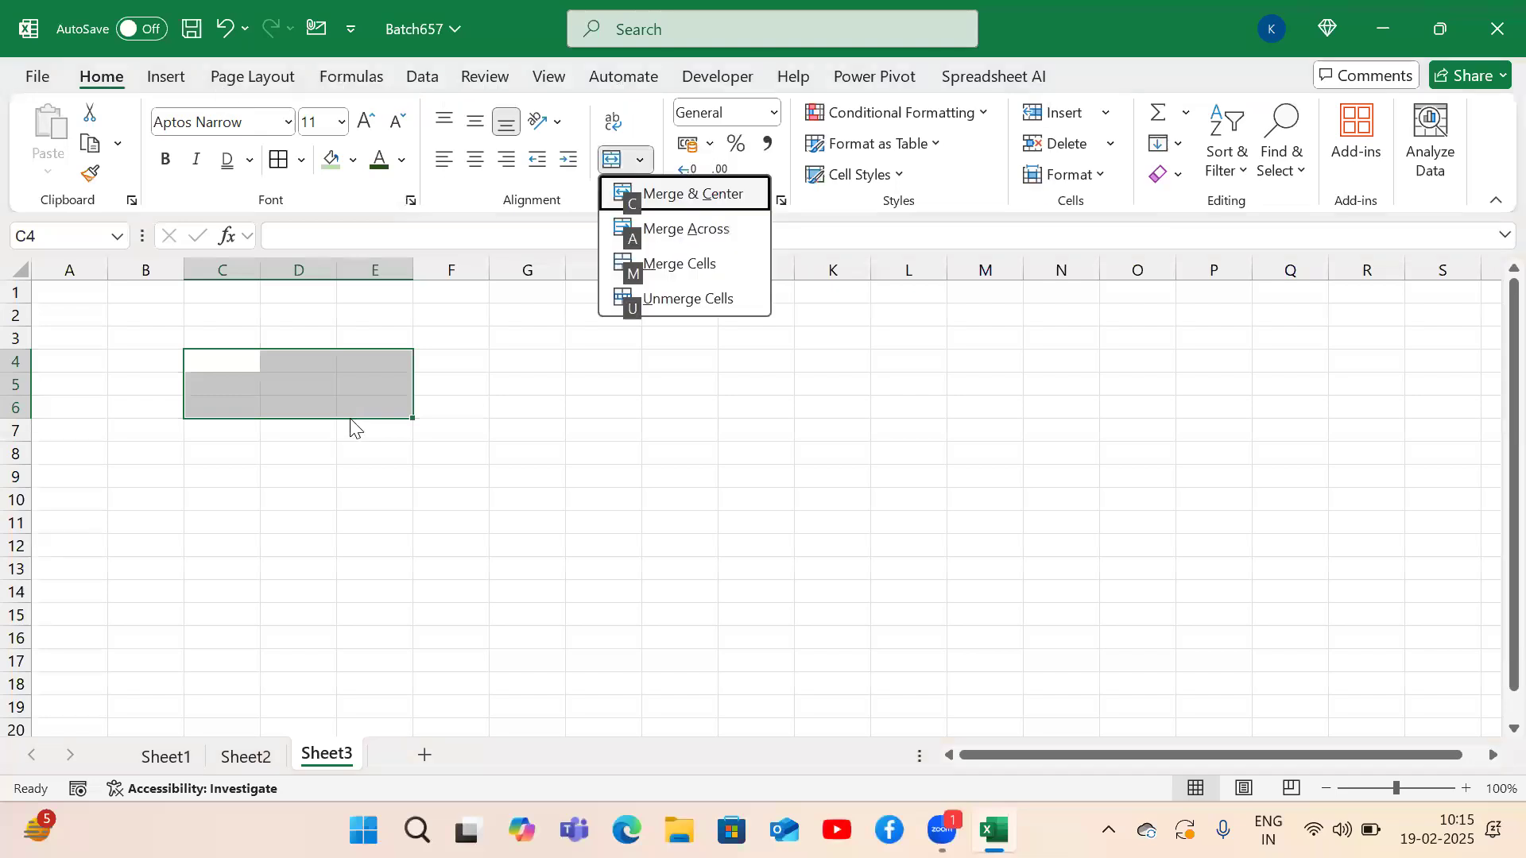
key(c)
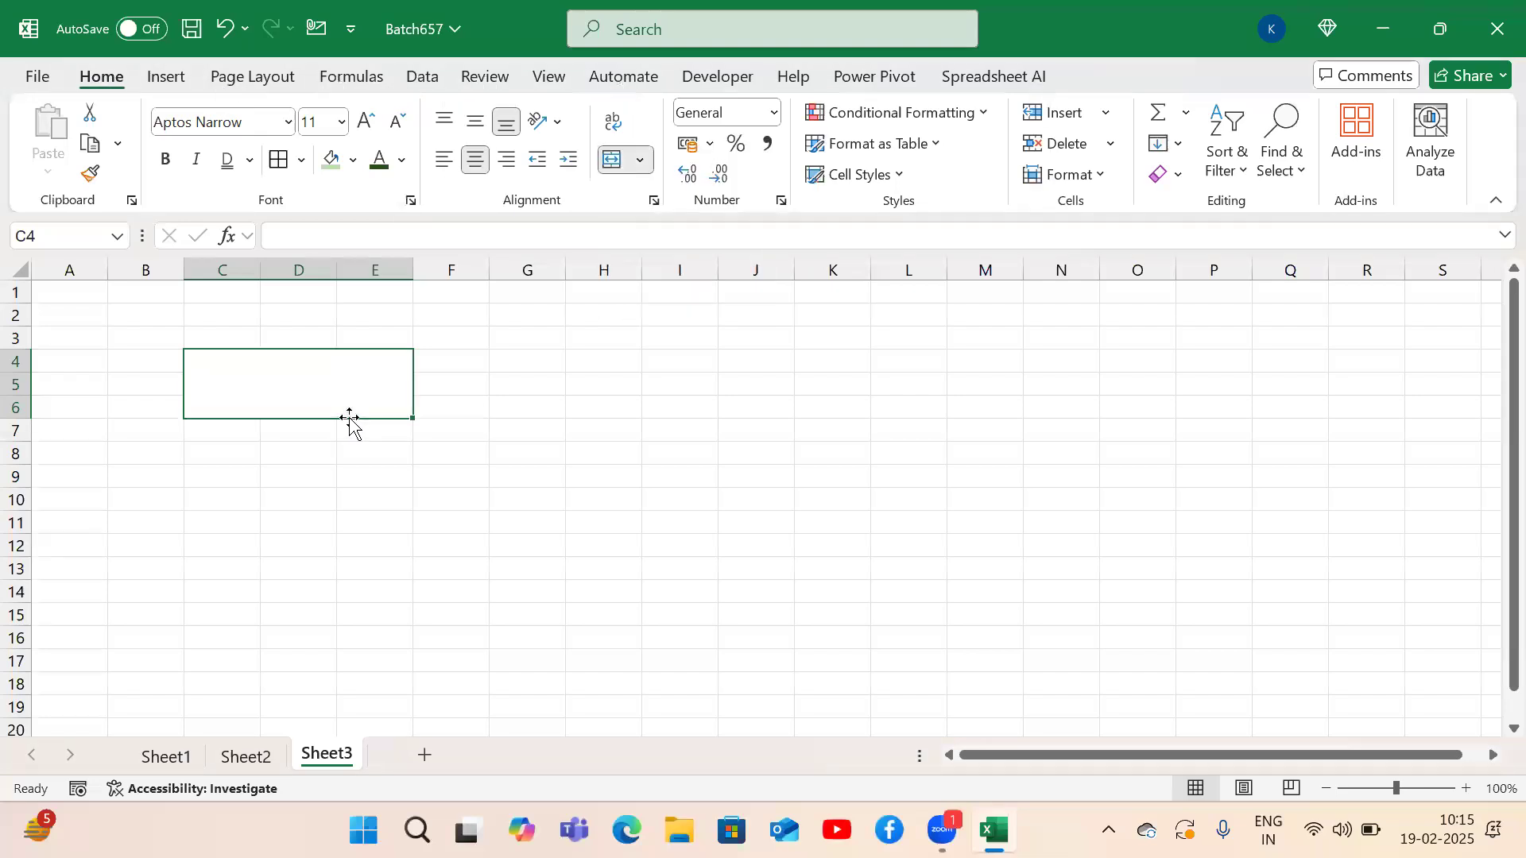
Label the block 'Merge & center' in D3 and 'Alt + H + M + C' in D7.
key(alt)
key(alt)
key(Up)
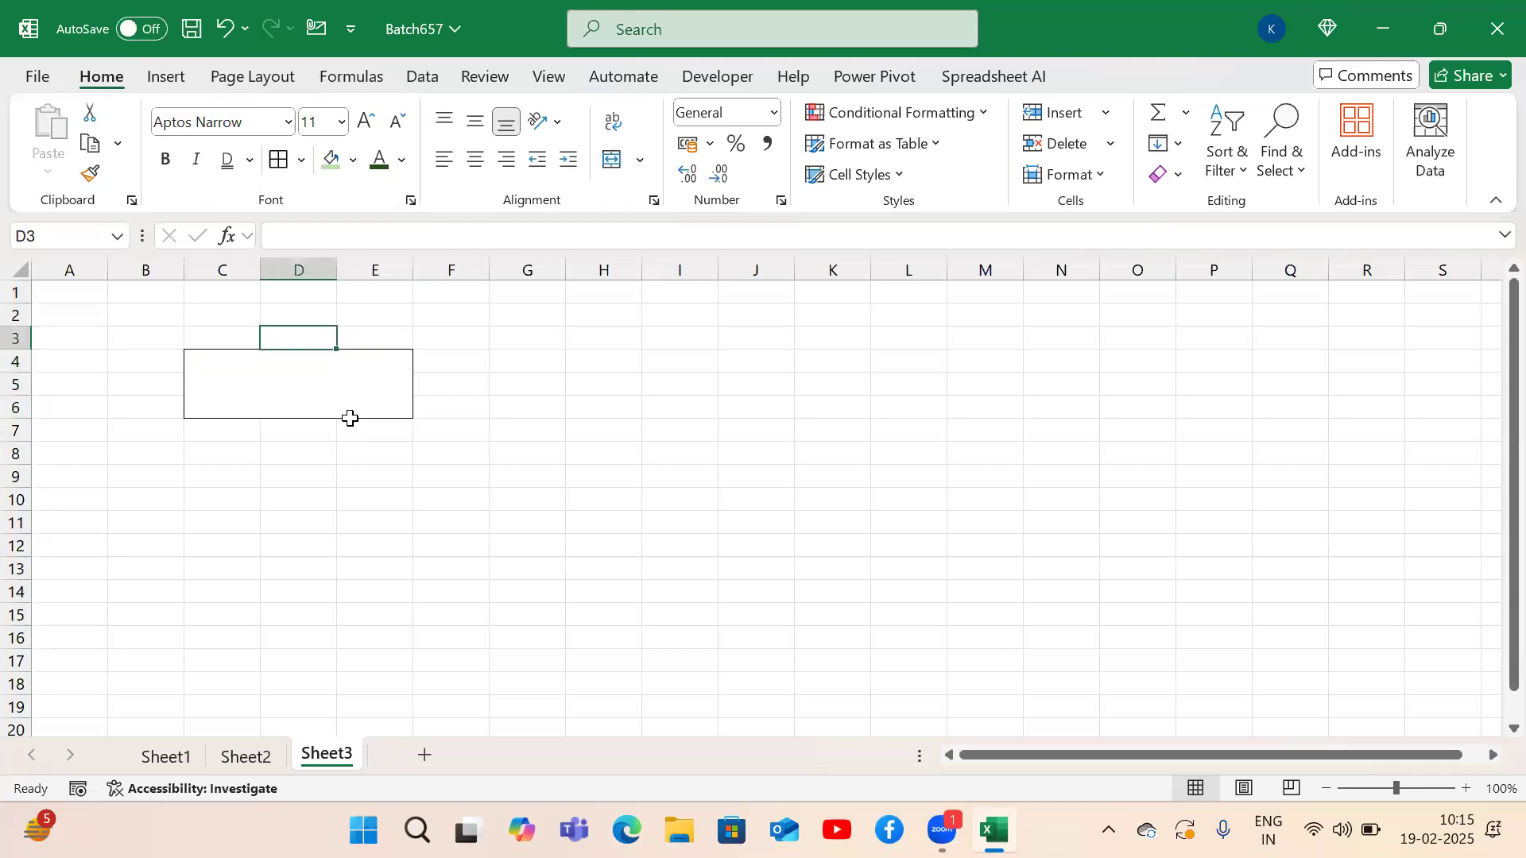
text(Merge)
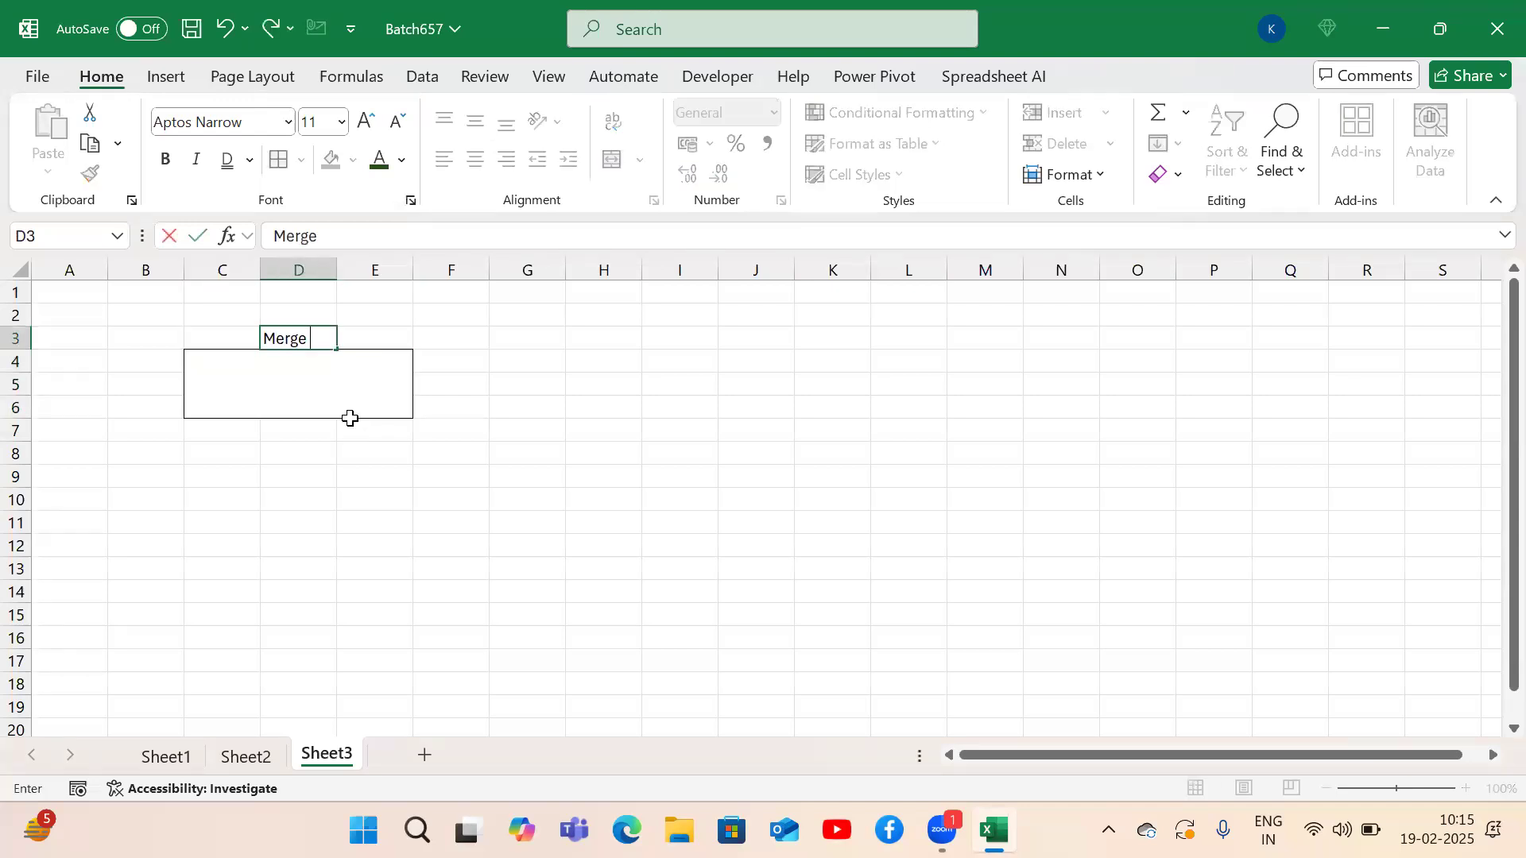
text( & center)
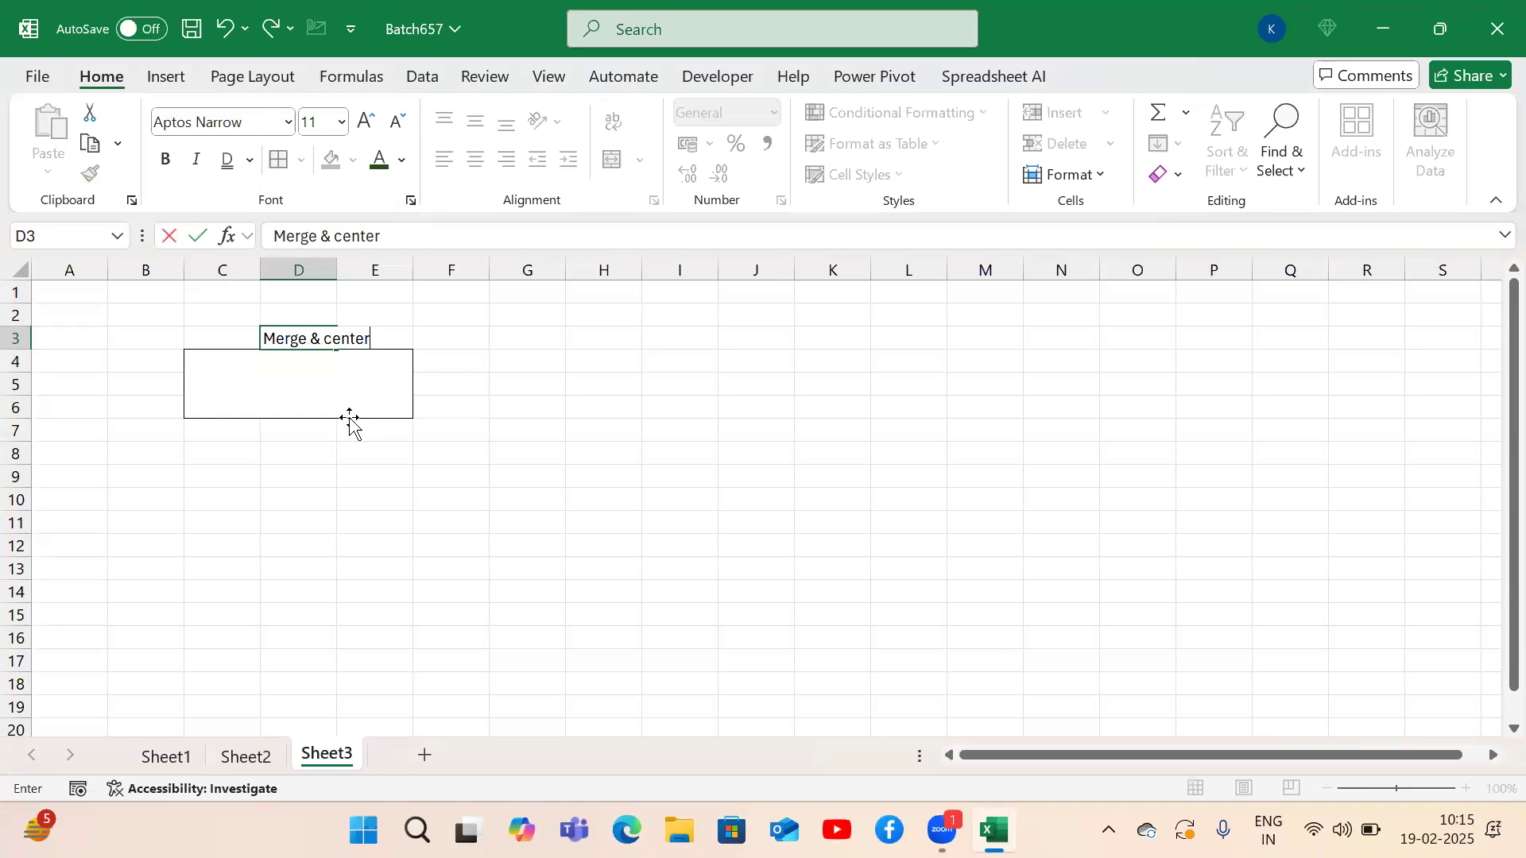
key(Return)
text(Alt)
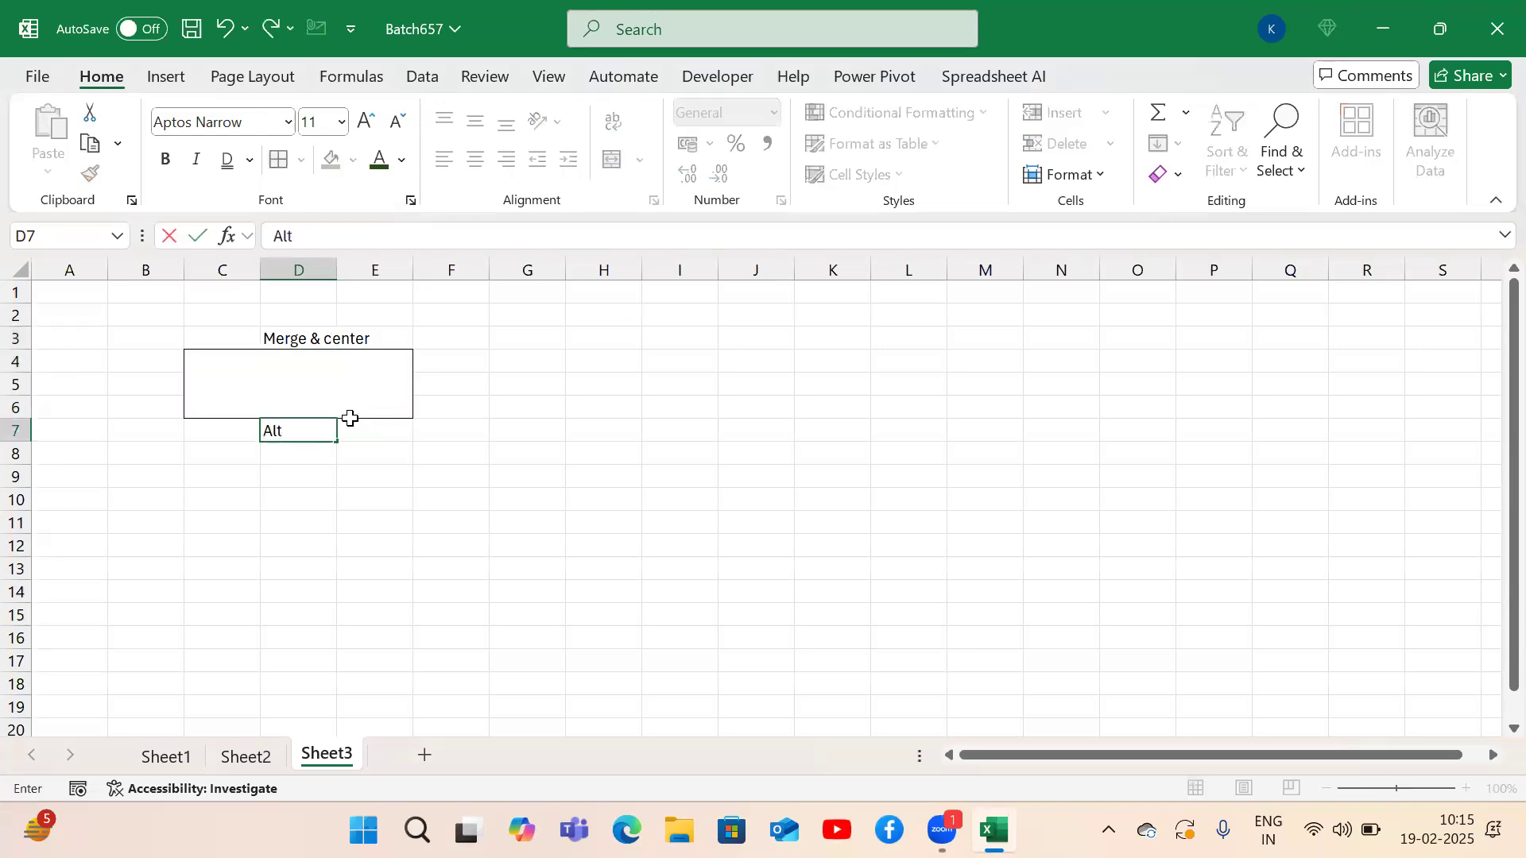
text( + H + M + C)
key(Return)
key(Up)
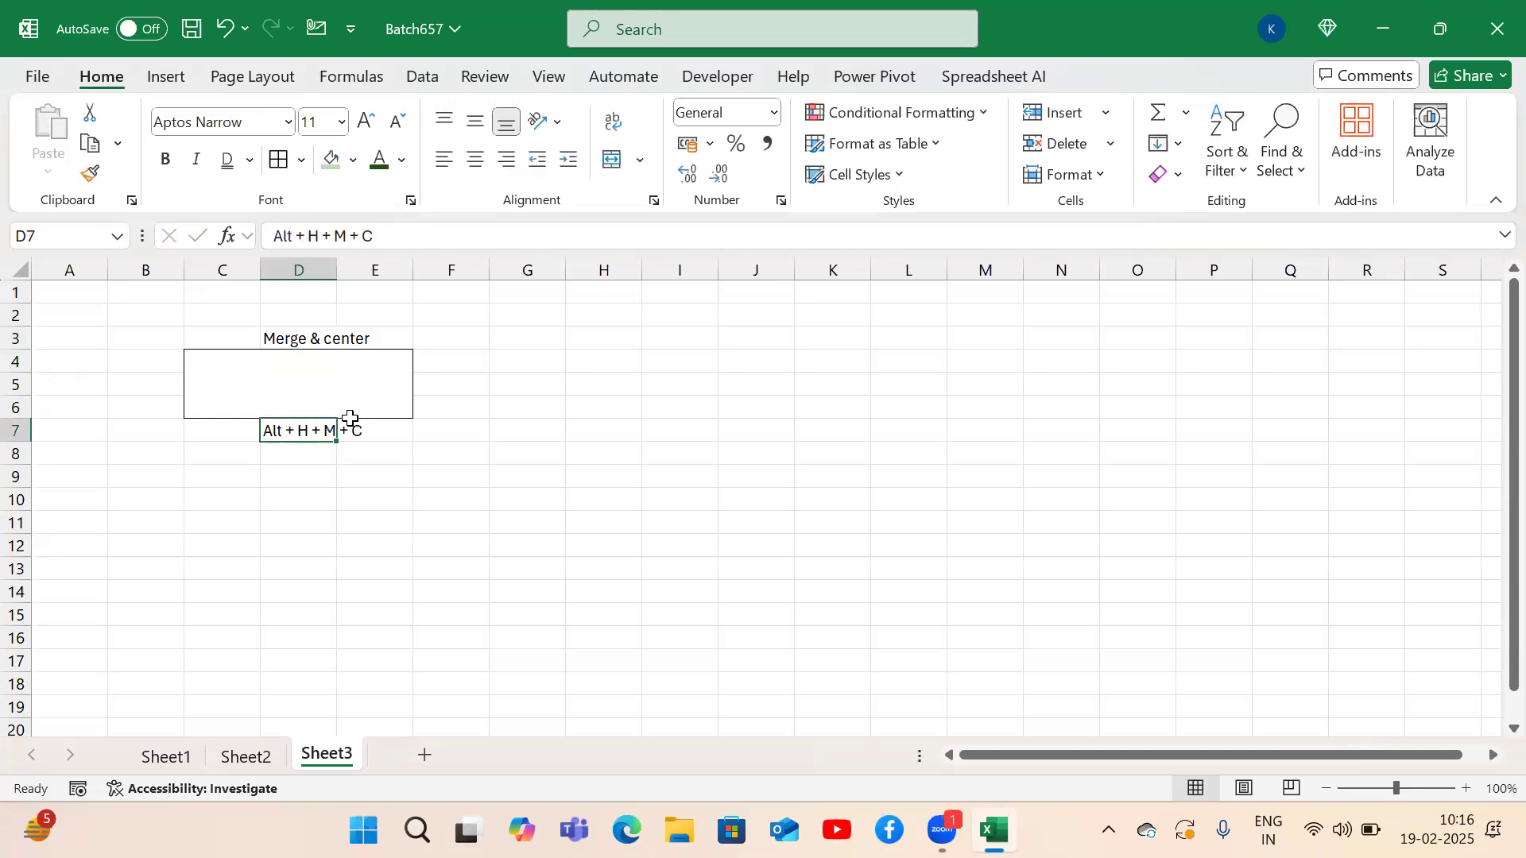
key(Right)
key(Right)
key(Right)
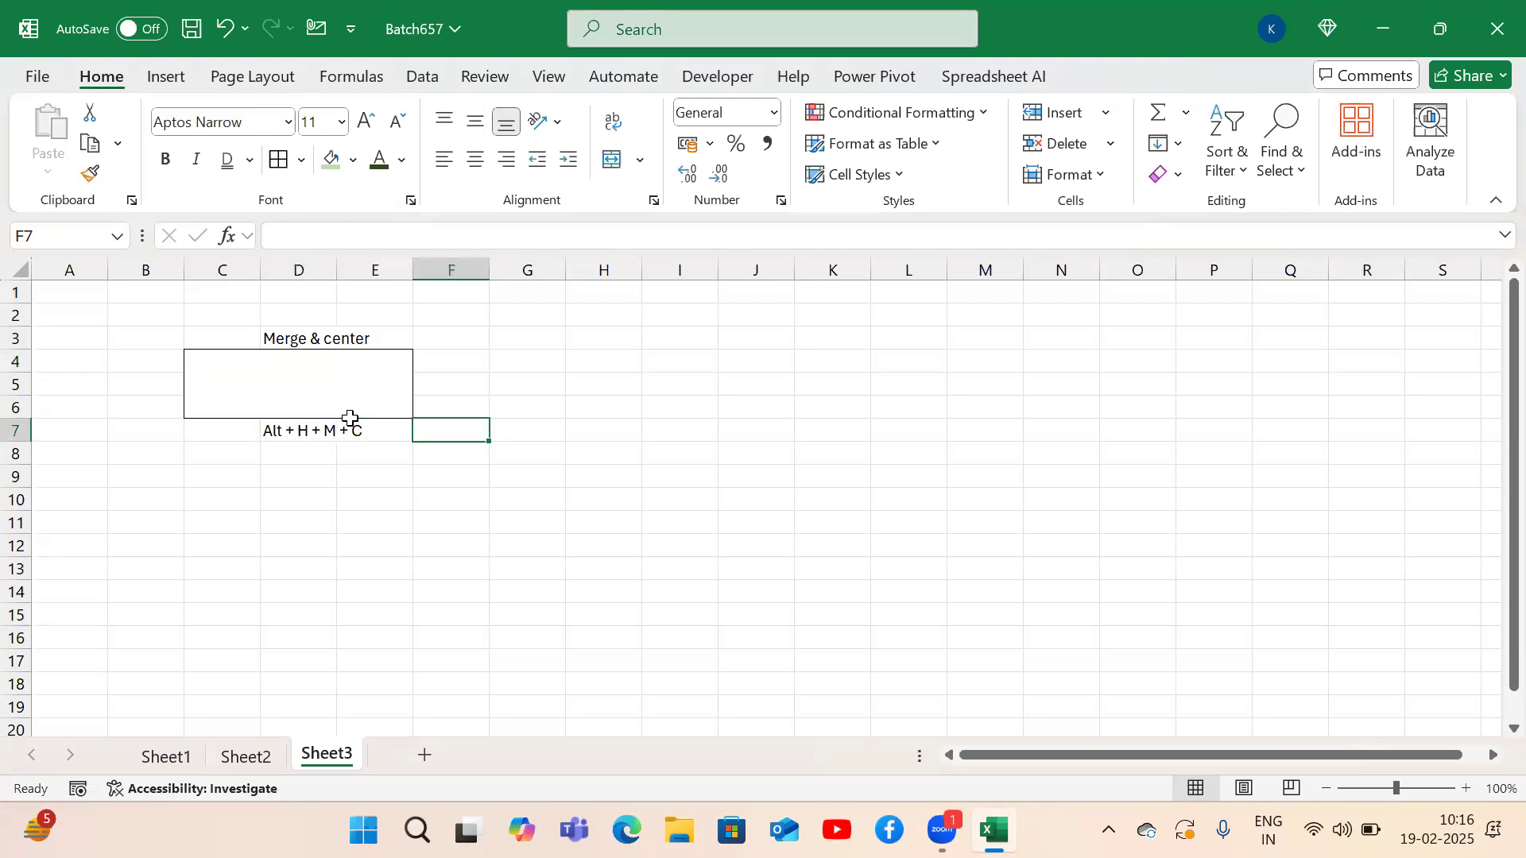
key(Up)
key(Up)
key(Up)
key(shift+Right)
key(shift+Right)
Merge G4:I6 row by row using Merge Across (Alt+H+M+A) instead of Merge & Center.
key(shift+Down)
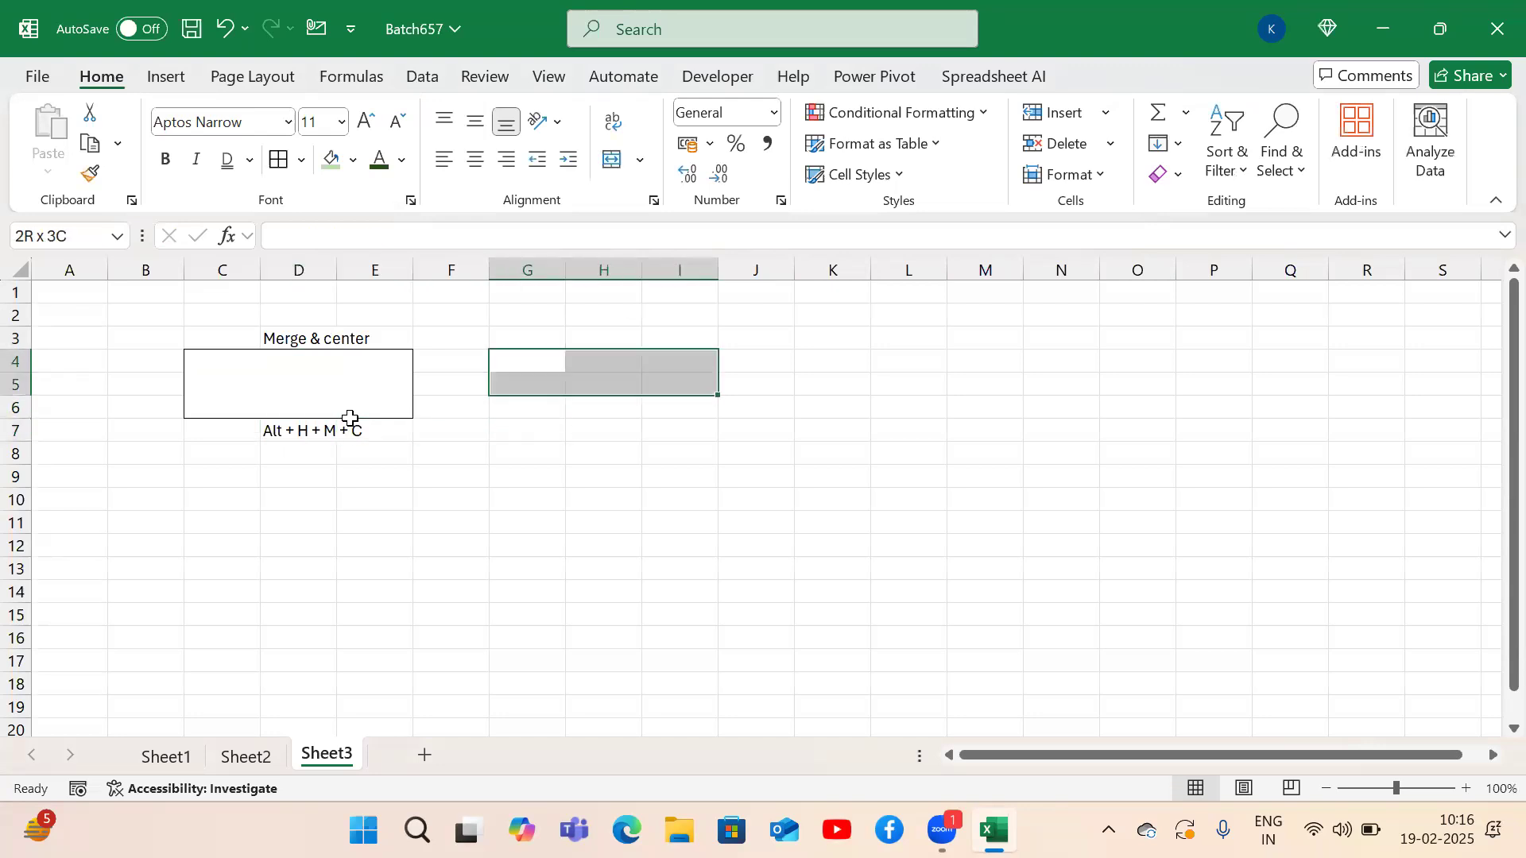
key(shift+Down)
key(alt)
key(h)
key(m)
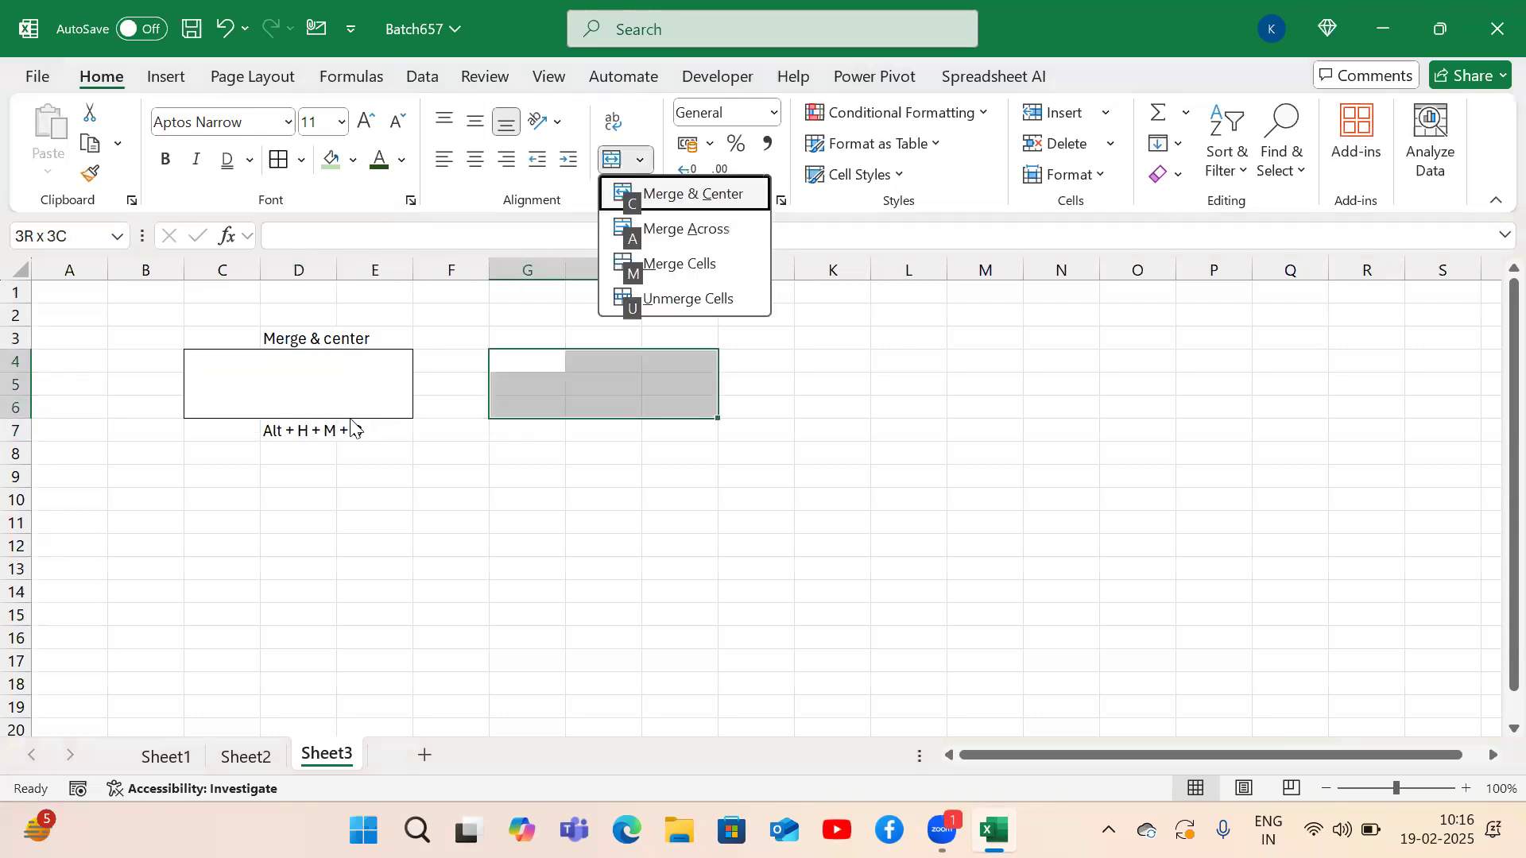
key(c)
key(alt)
key(h)
key(m)
key(a)
Label the block 'Merge Across' in H3 and 'Alt + H + M + A' in H7.
key(Up)
key(Right)
text(Merge Across)
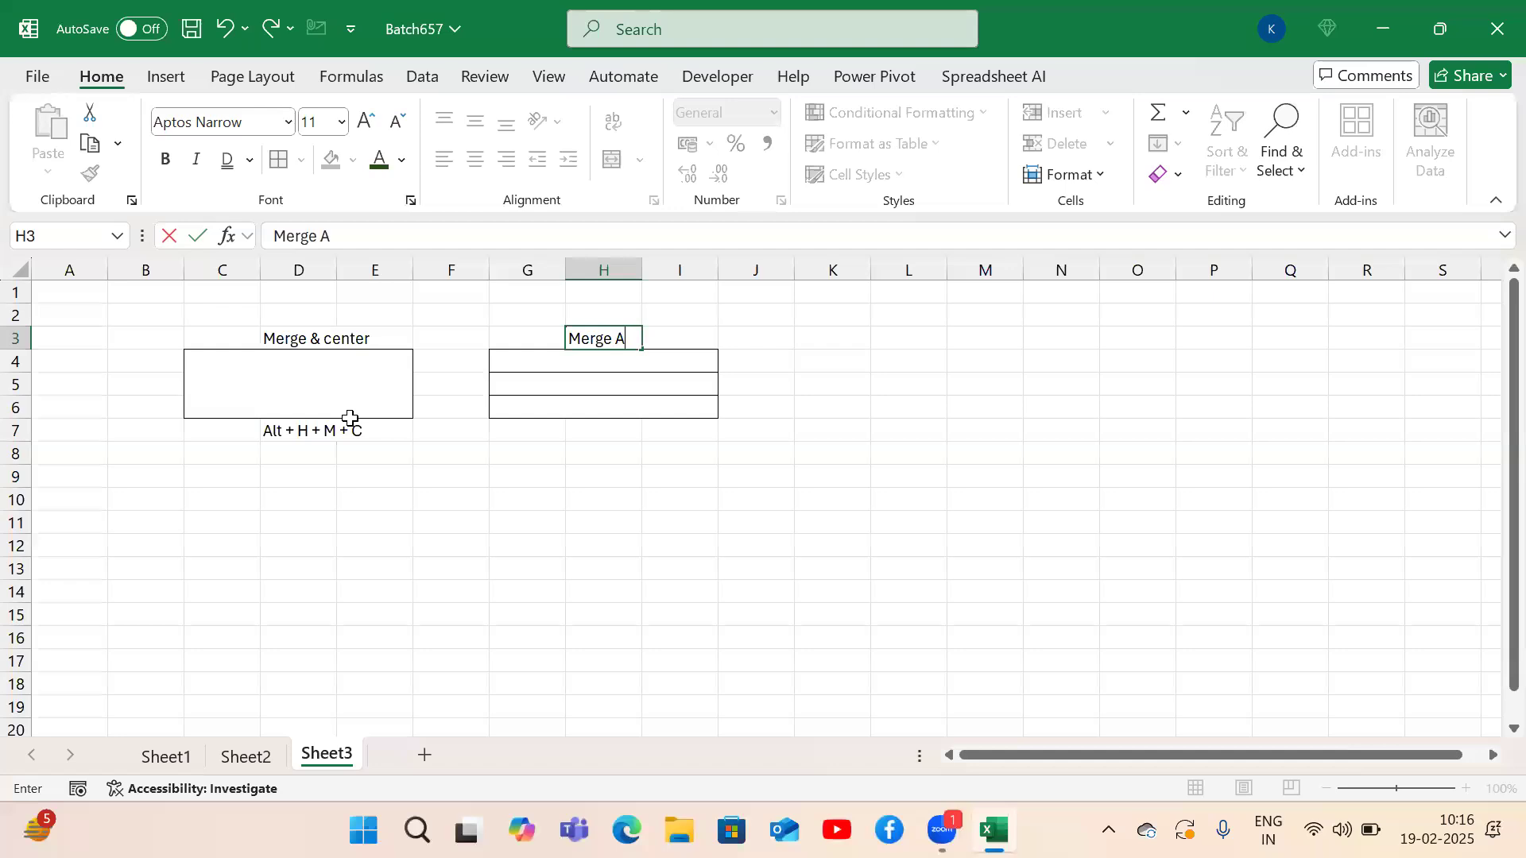
key(Return)
key(Down)
key(Down)
key(Down)
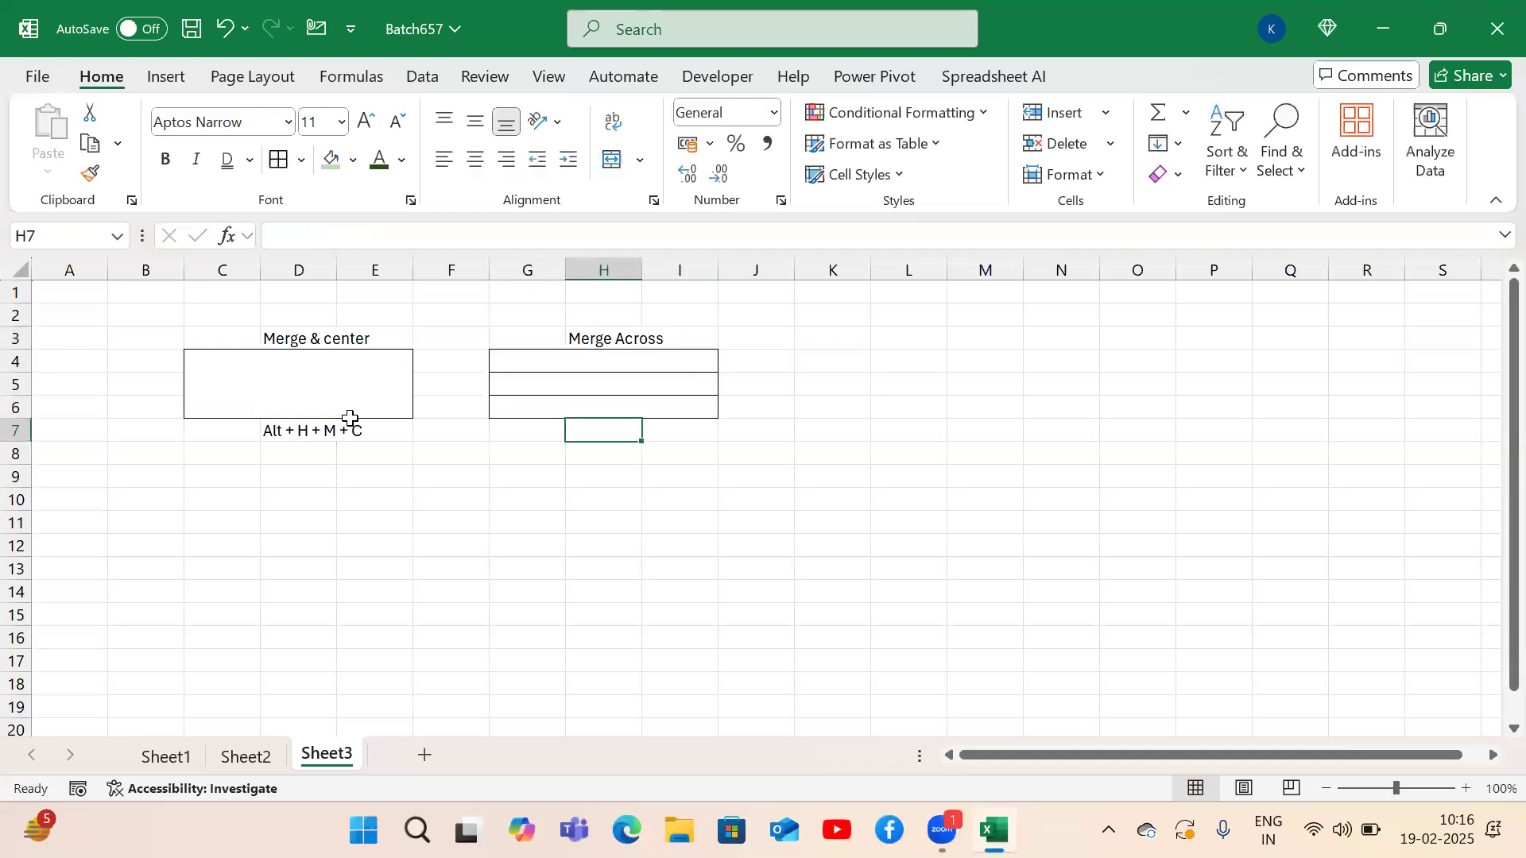
text(Alt + H + M + A)
key(Return)
Reselect G4:I6 and bring up the merge options again.
key(Up)
key(Up)
key(Up)
key(Up)
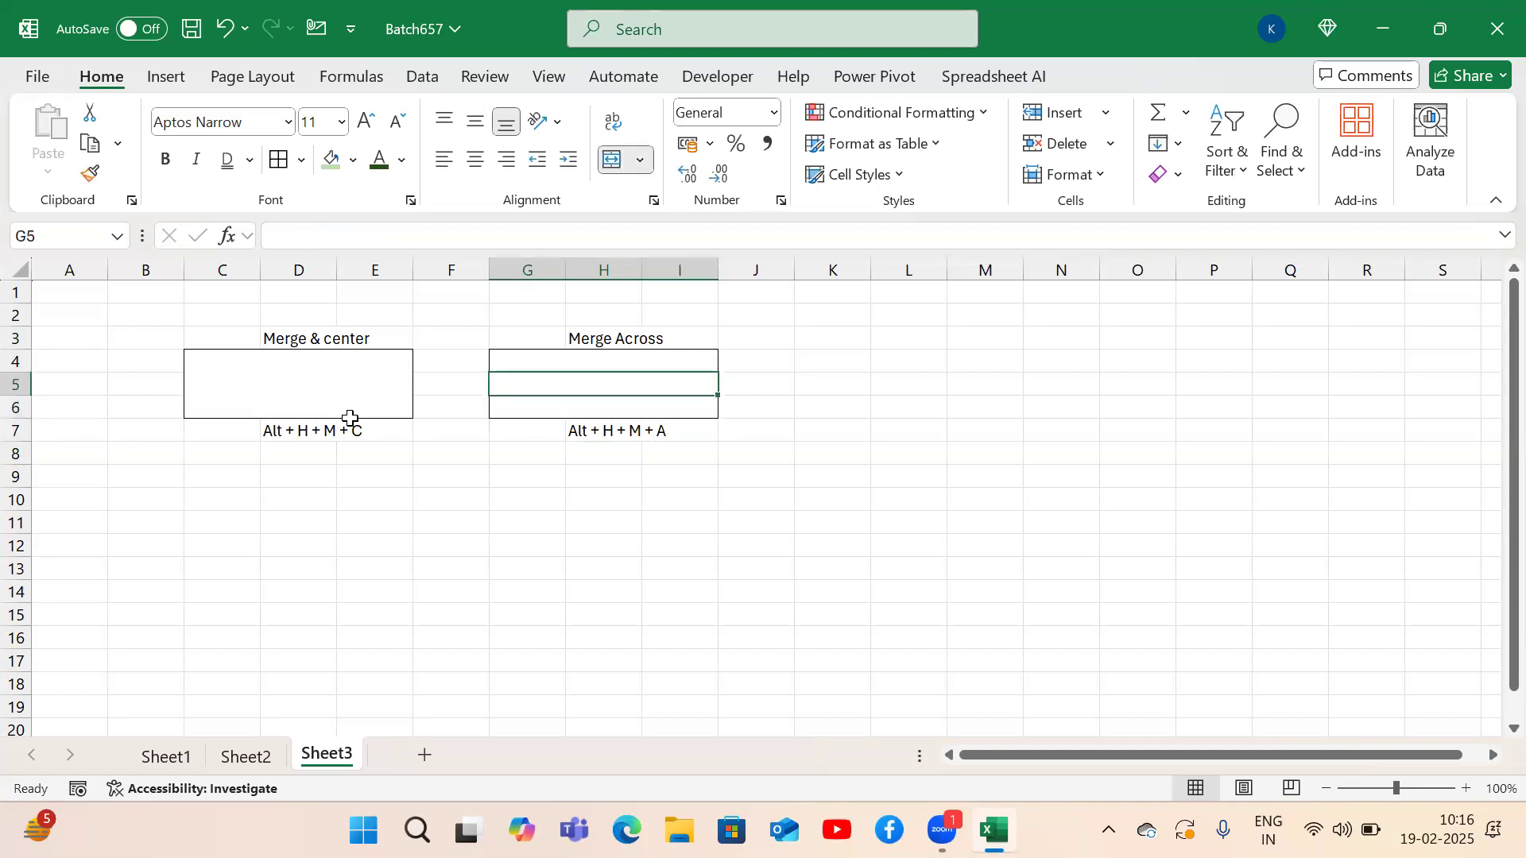
key(Up)
key(Down)
key(shift+Down)
key(shift+Down)
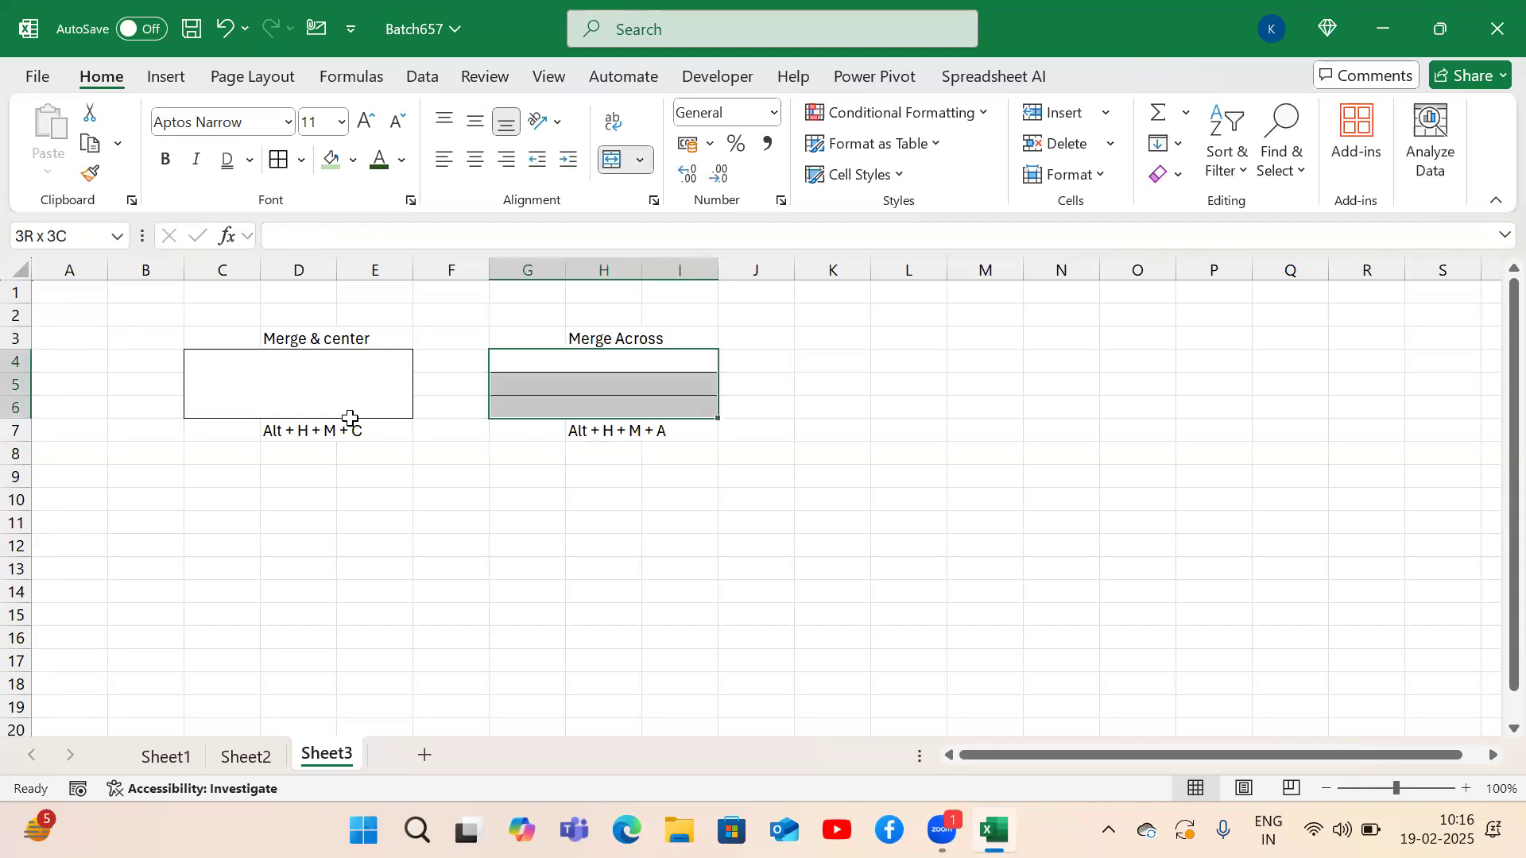
key(alt)
key(h)
key(m)
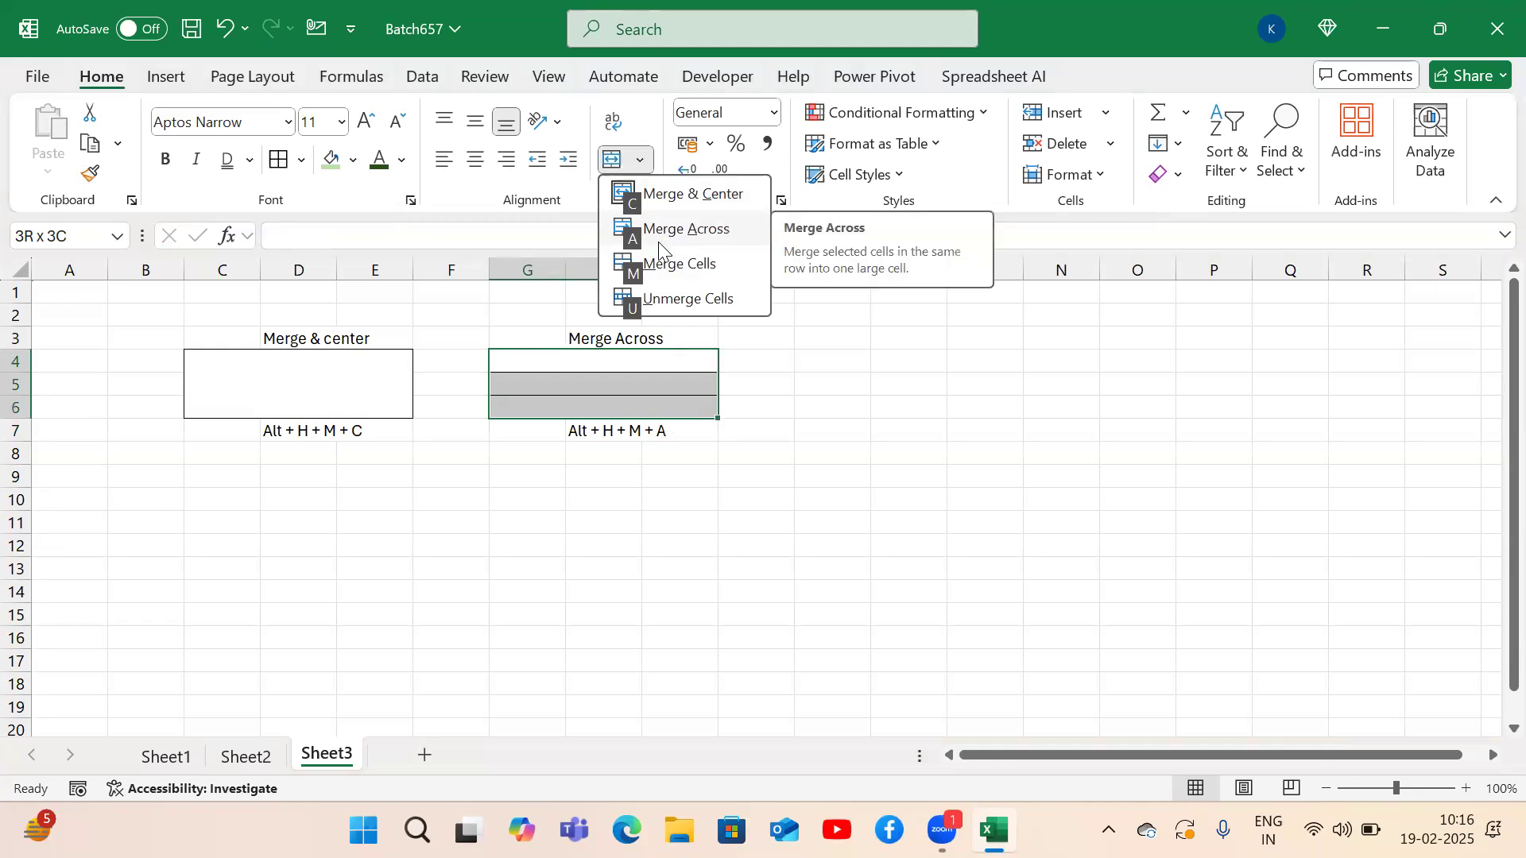
Reapply Merge Across to G4:I6 and enter 'excel' in the merged C4:E6 cell.
key(a)
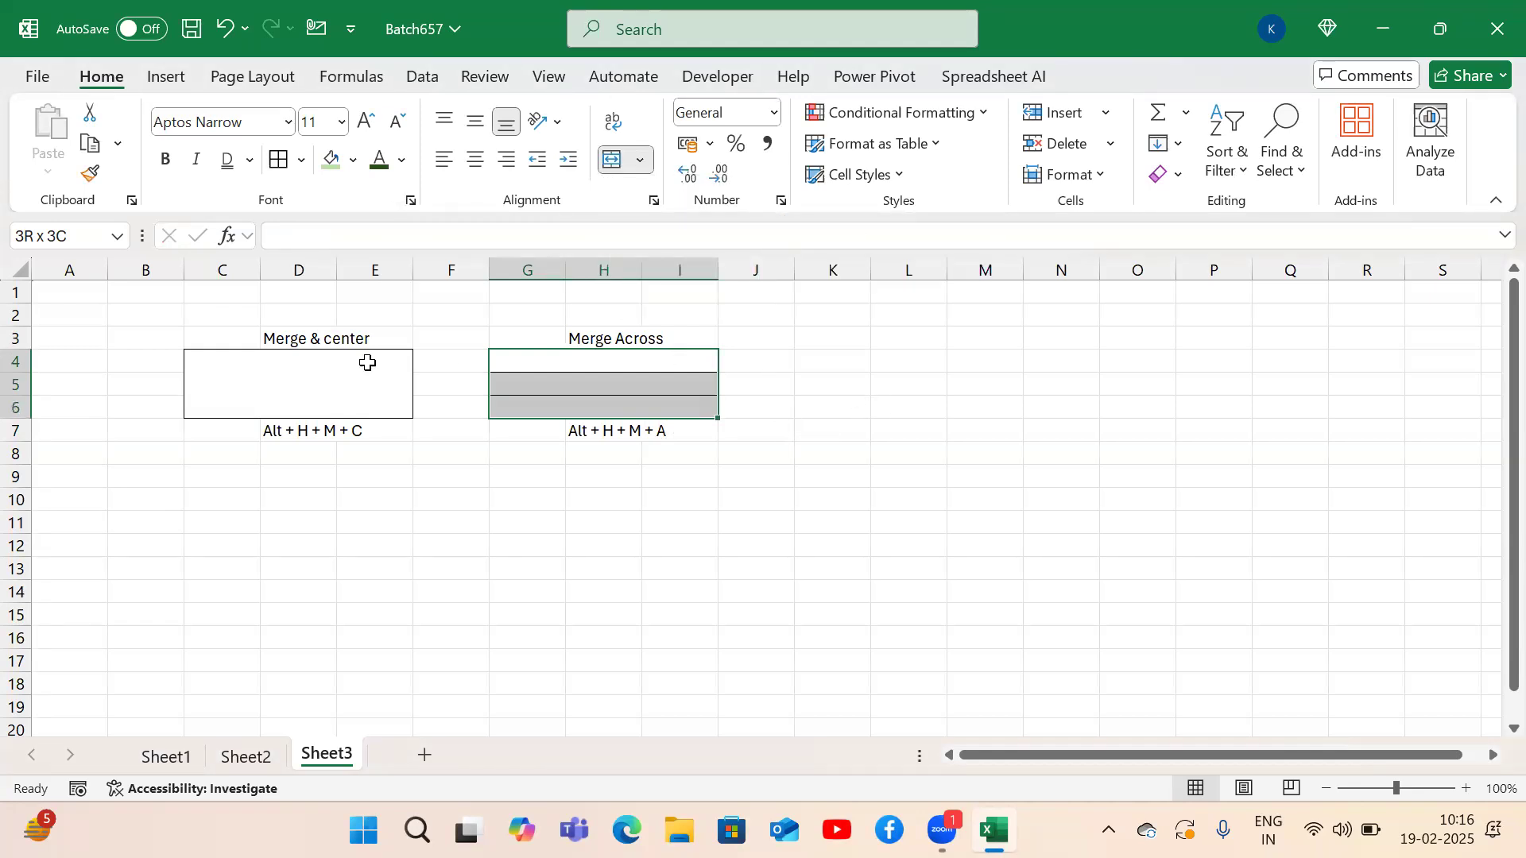
click(332, 394)
text(excel)
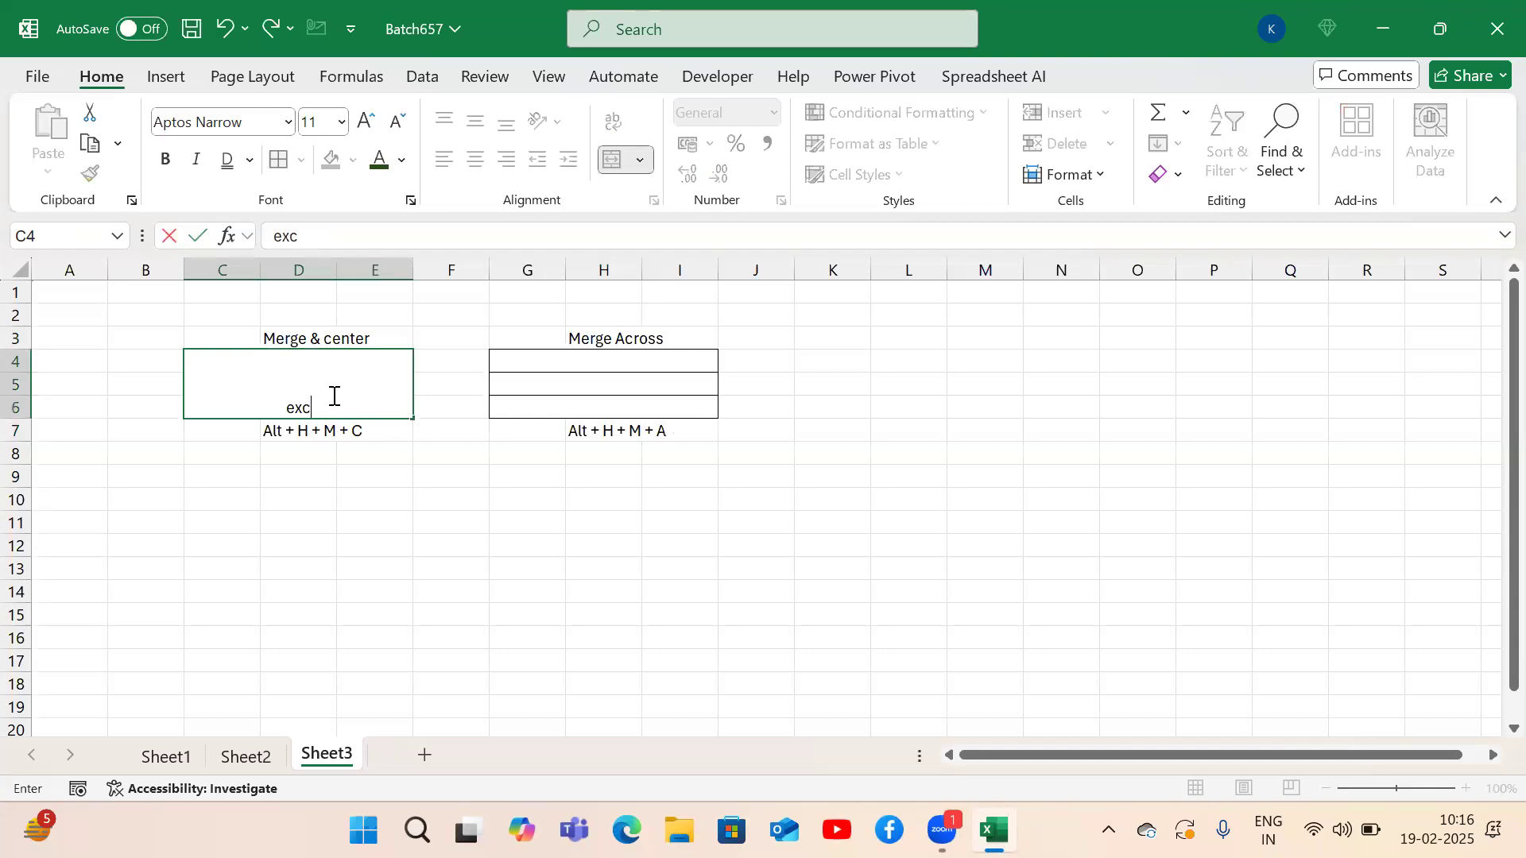
key(Return)
Merge K4:M6 with Merge Cells (Alt+H+M+M) and enter 'Excel' in it.
drag(825, 361, 968, 407)
key(alt)
key(h)
key(m)
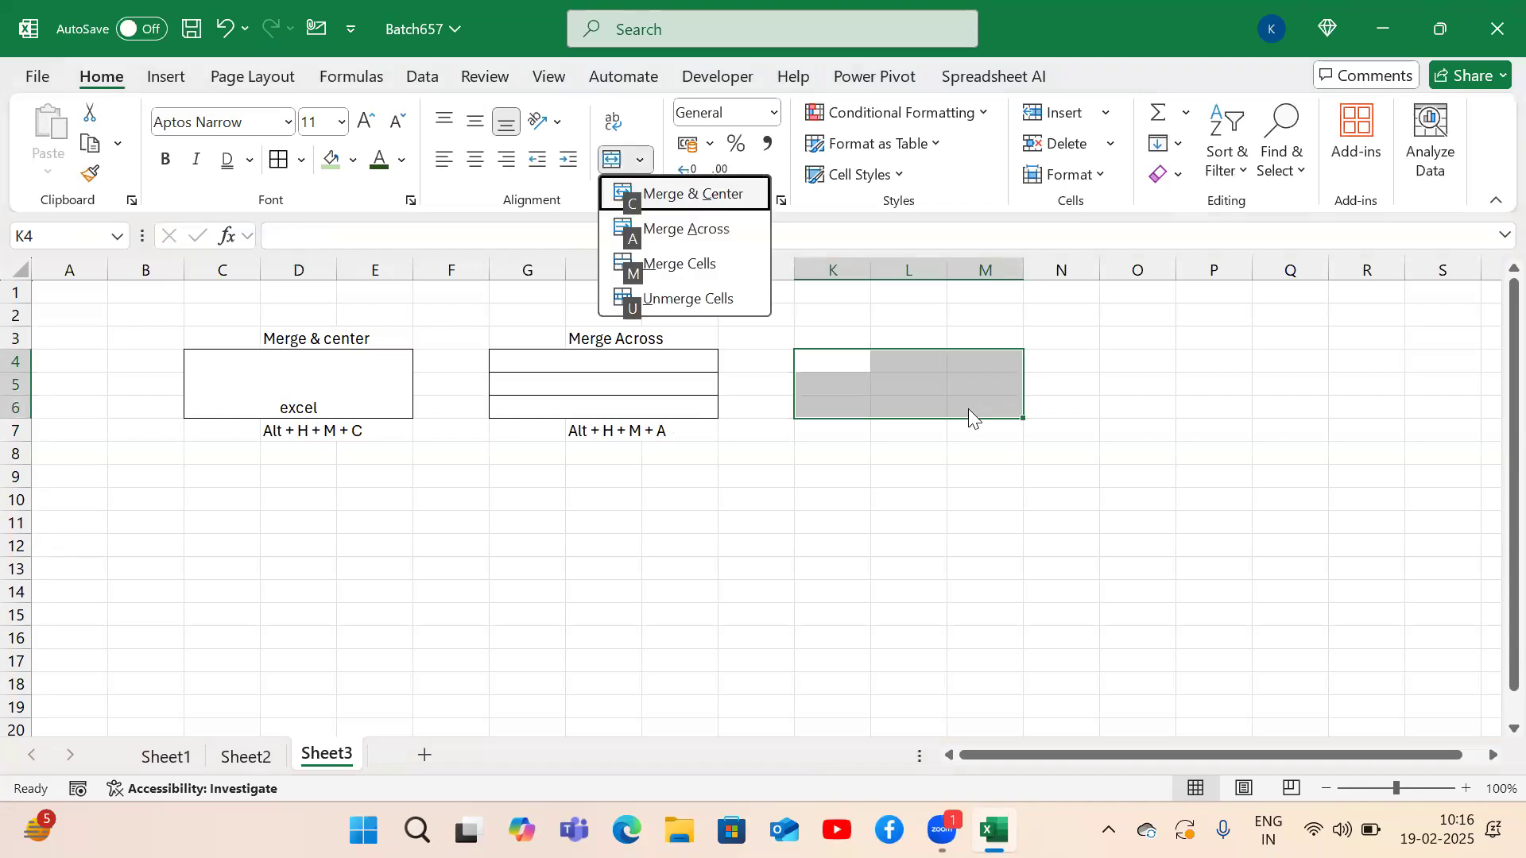
key(m)
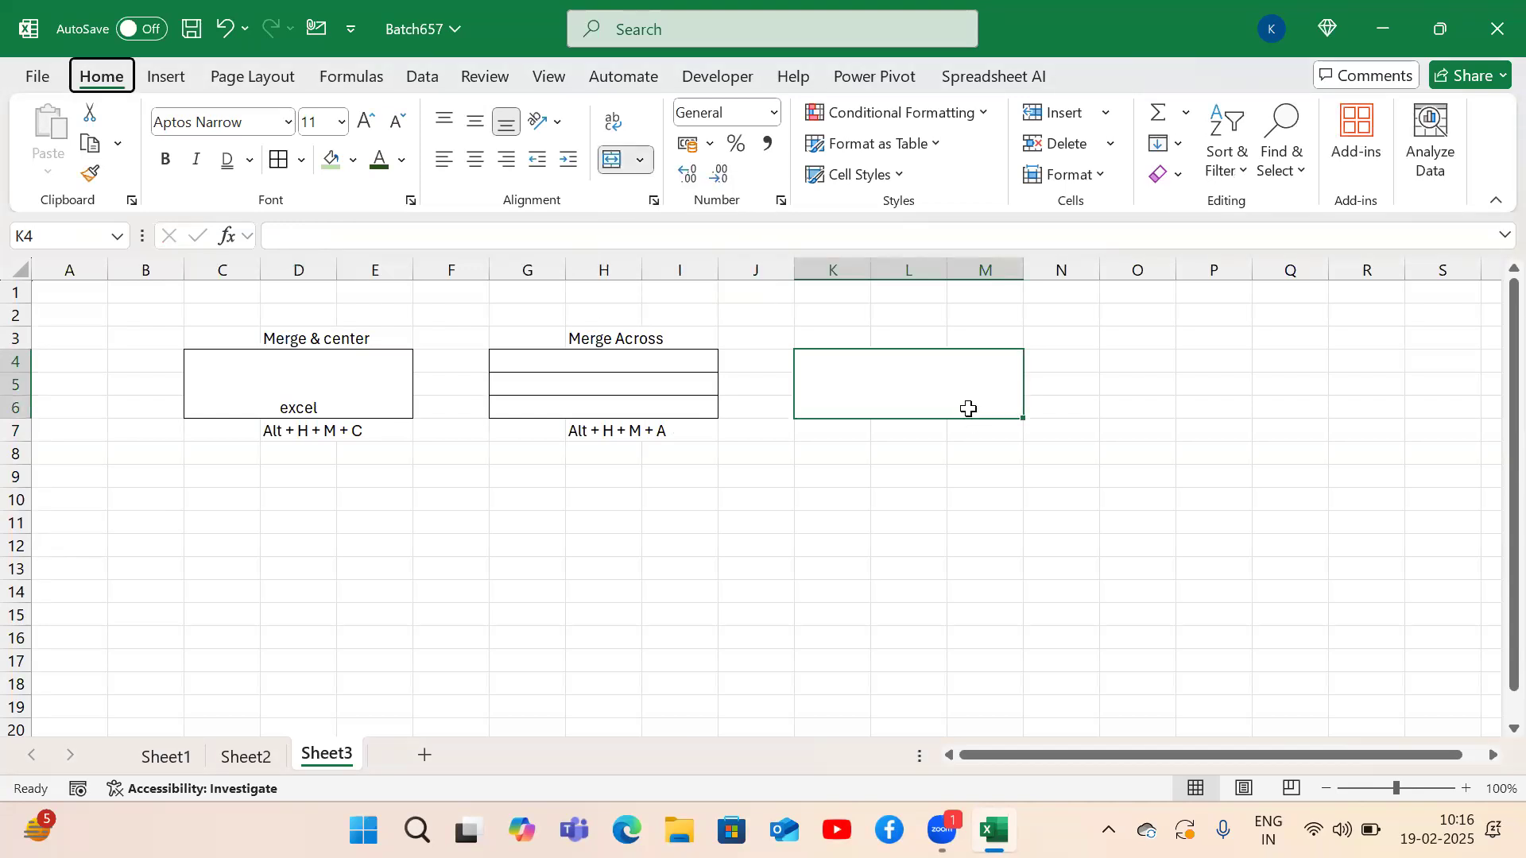
text(Excel)
key(Return)
Label the block 'Merge cells' in L3 and 'Alt + H + M + M' in L7.
key(Up)
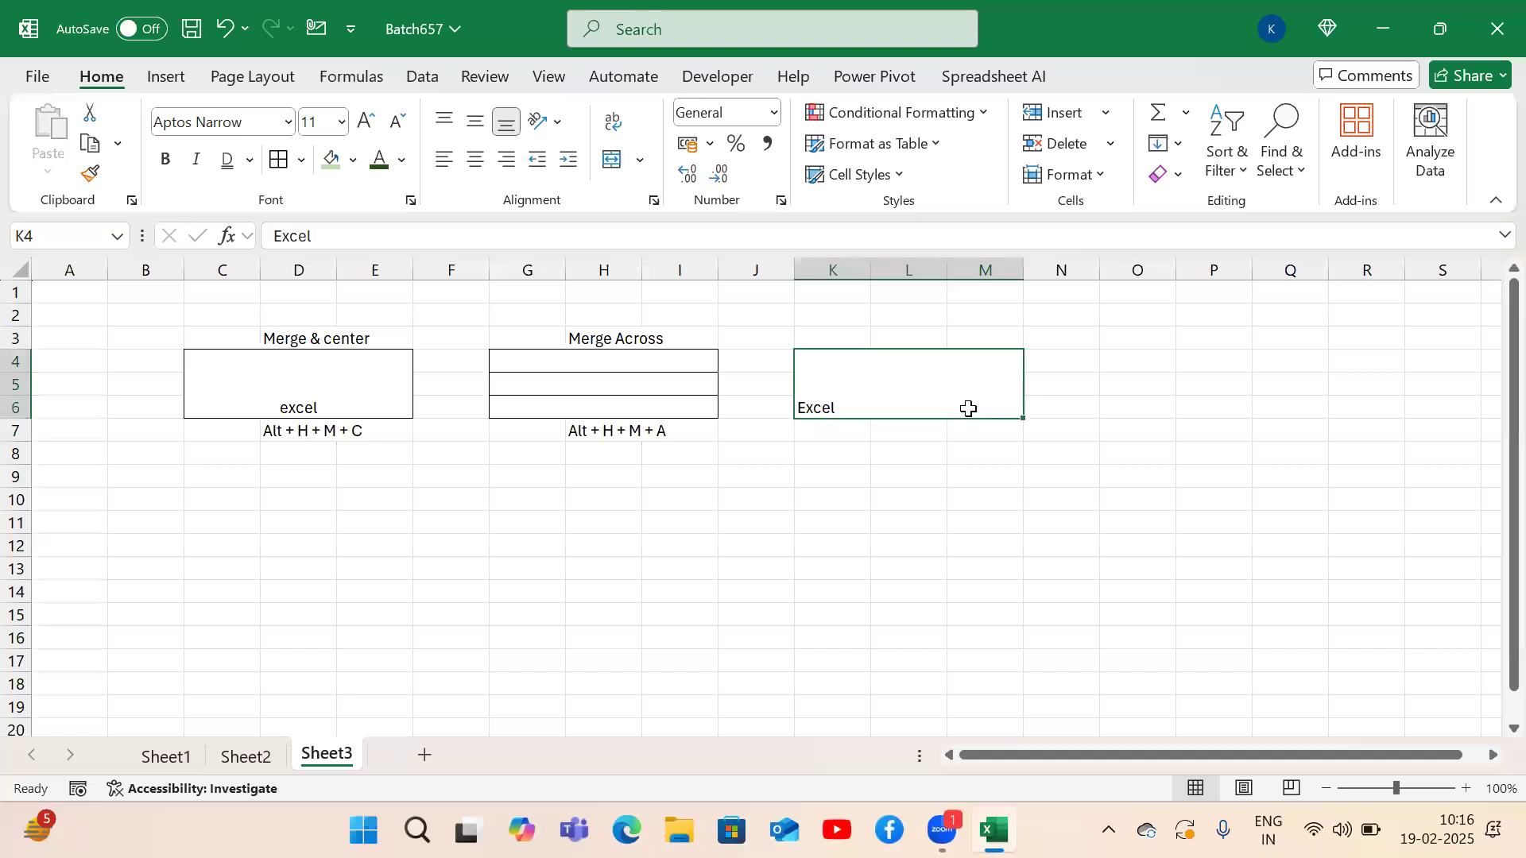
key(Up)
key(Up)
key(Down)
key(Right)
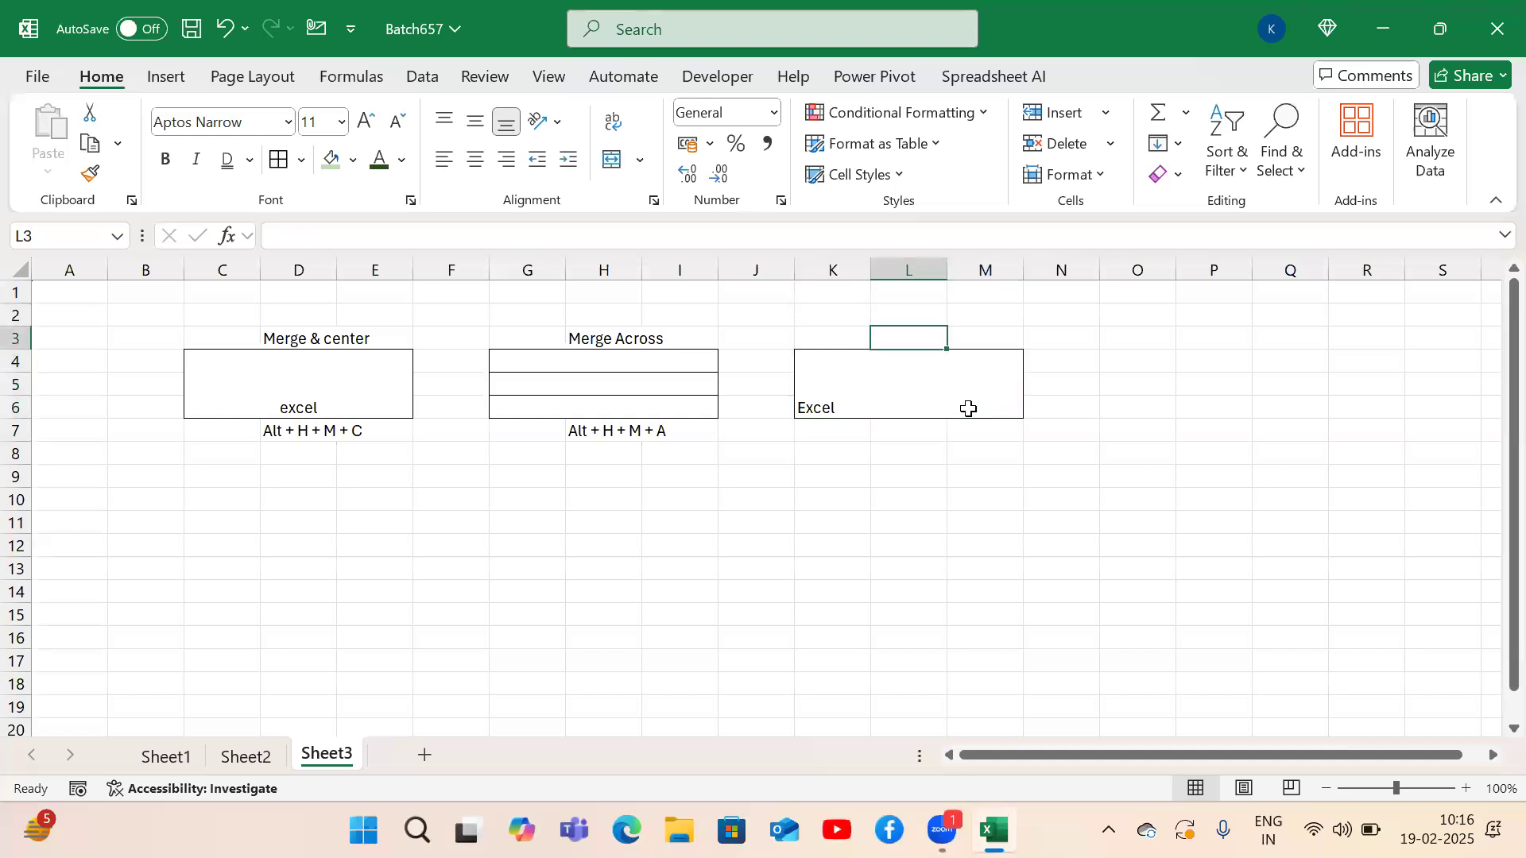
text(Merge cell)
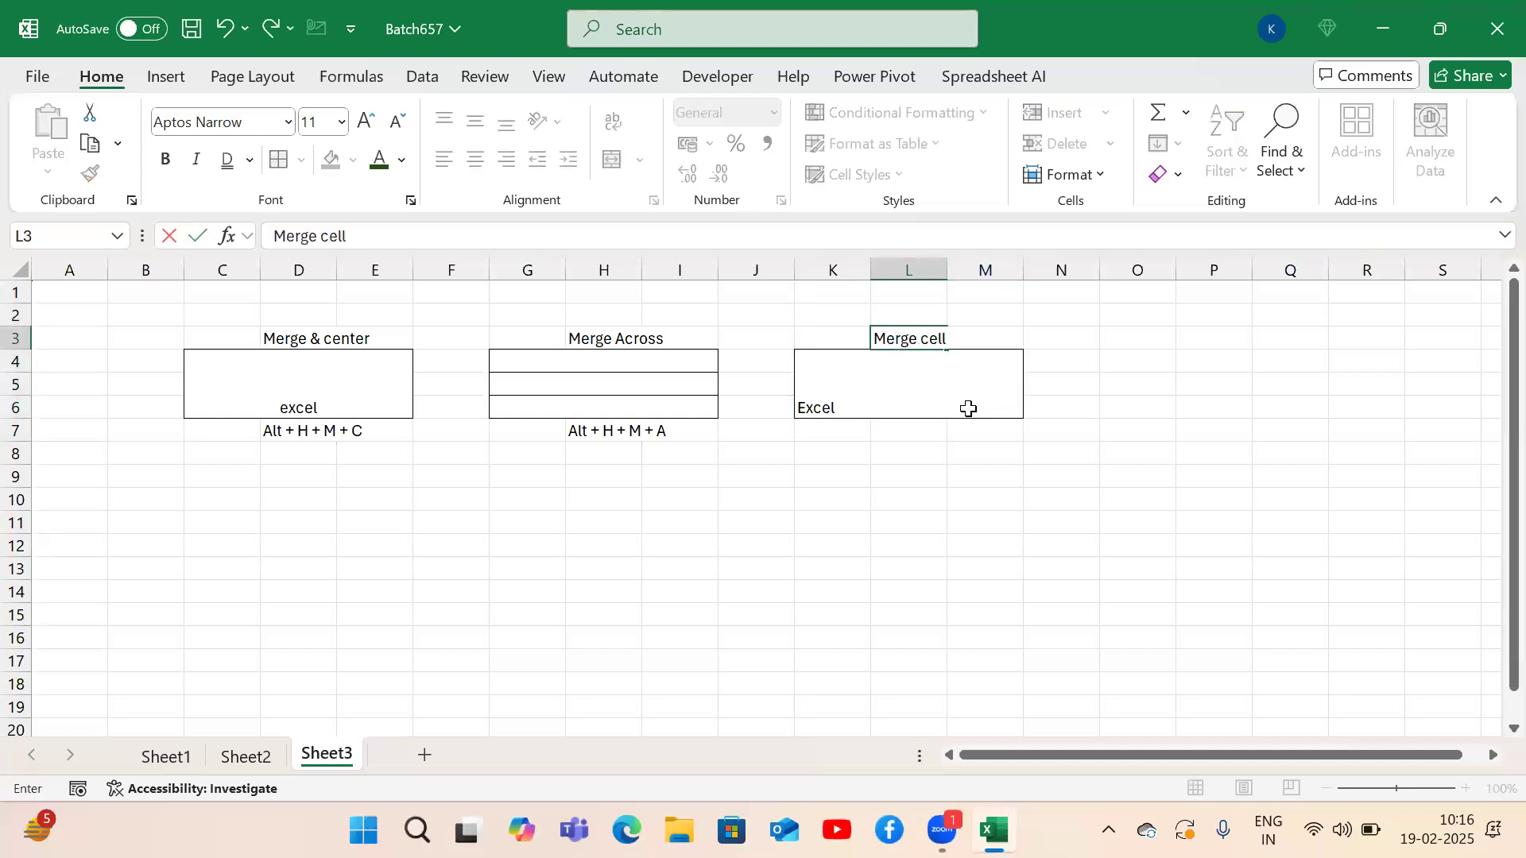
text(s)
key(Return)
key(Down)
text(Alt + H + M + M)
key(Return)
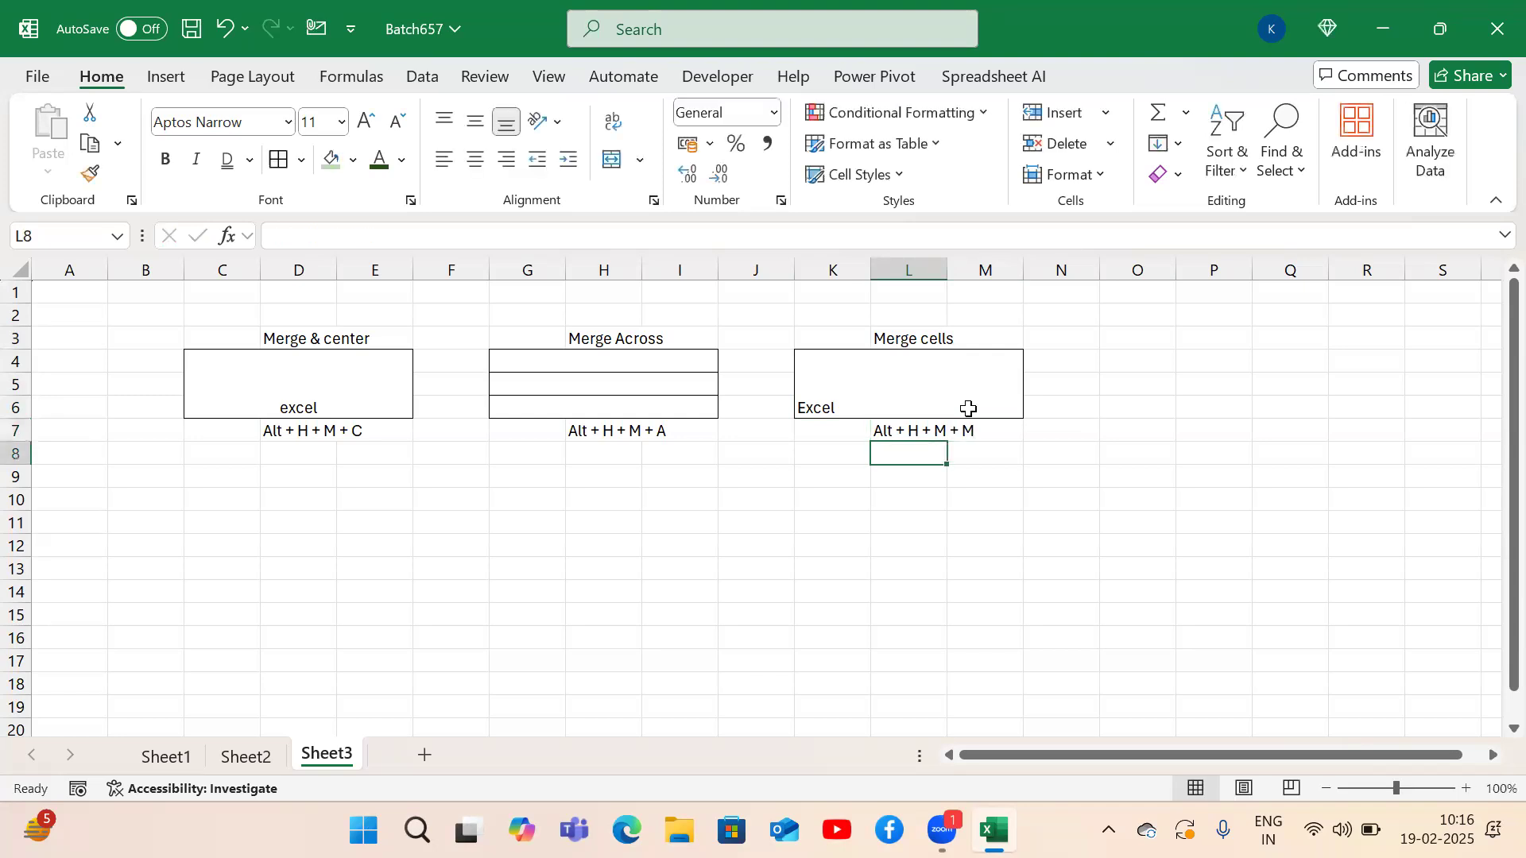
key(Up)
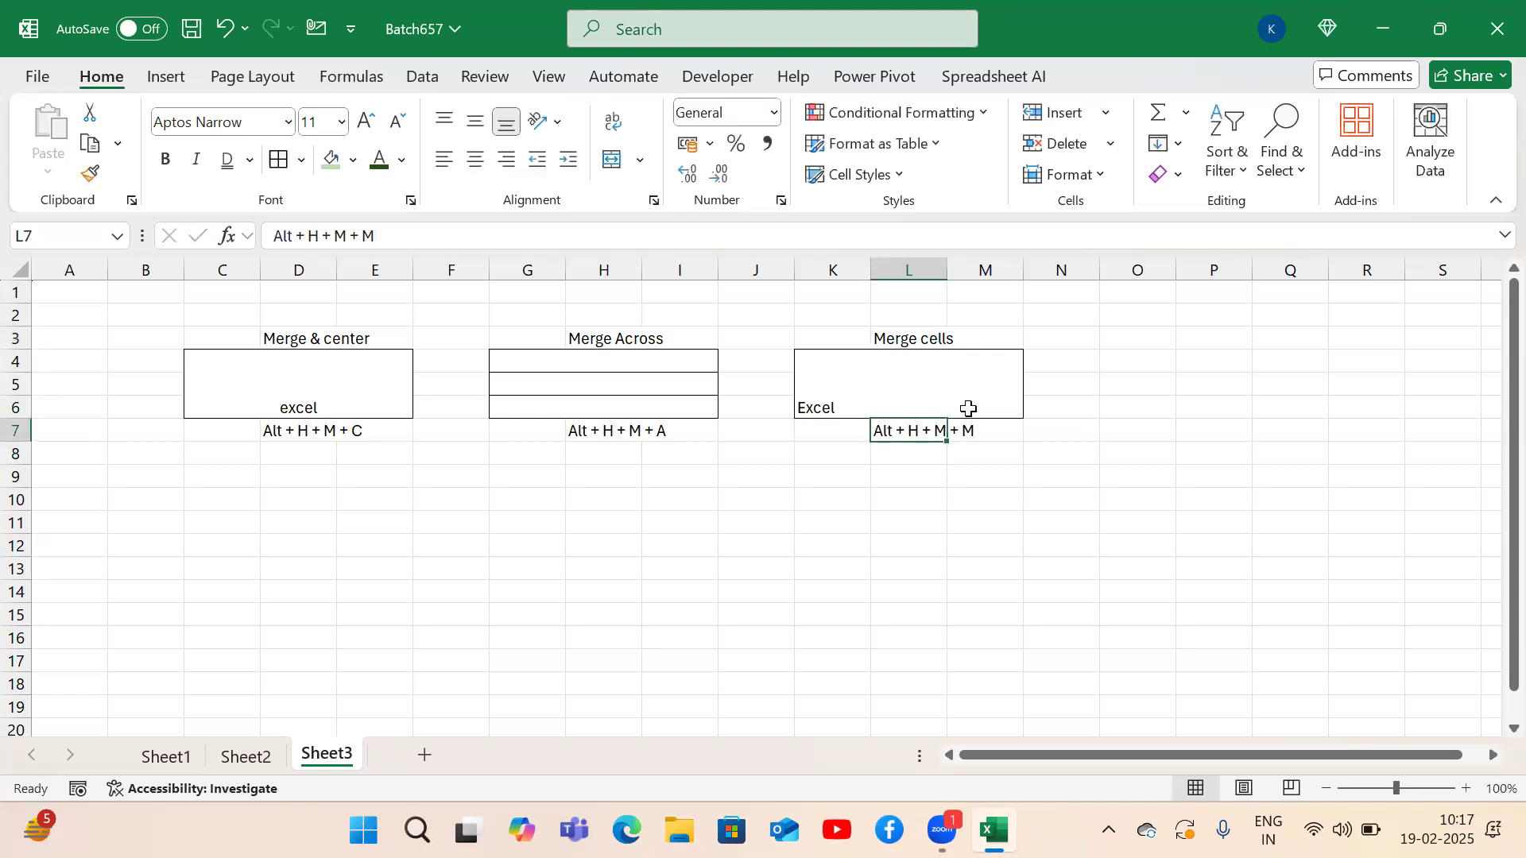
Unmerge K4:M6, then merge it back into a single cell.
click(968, 409)
key(alt)
key(h)
key(m)
key(m)
key(alt)
key(h)
key(m)
key(u)
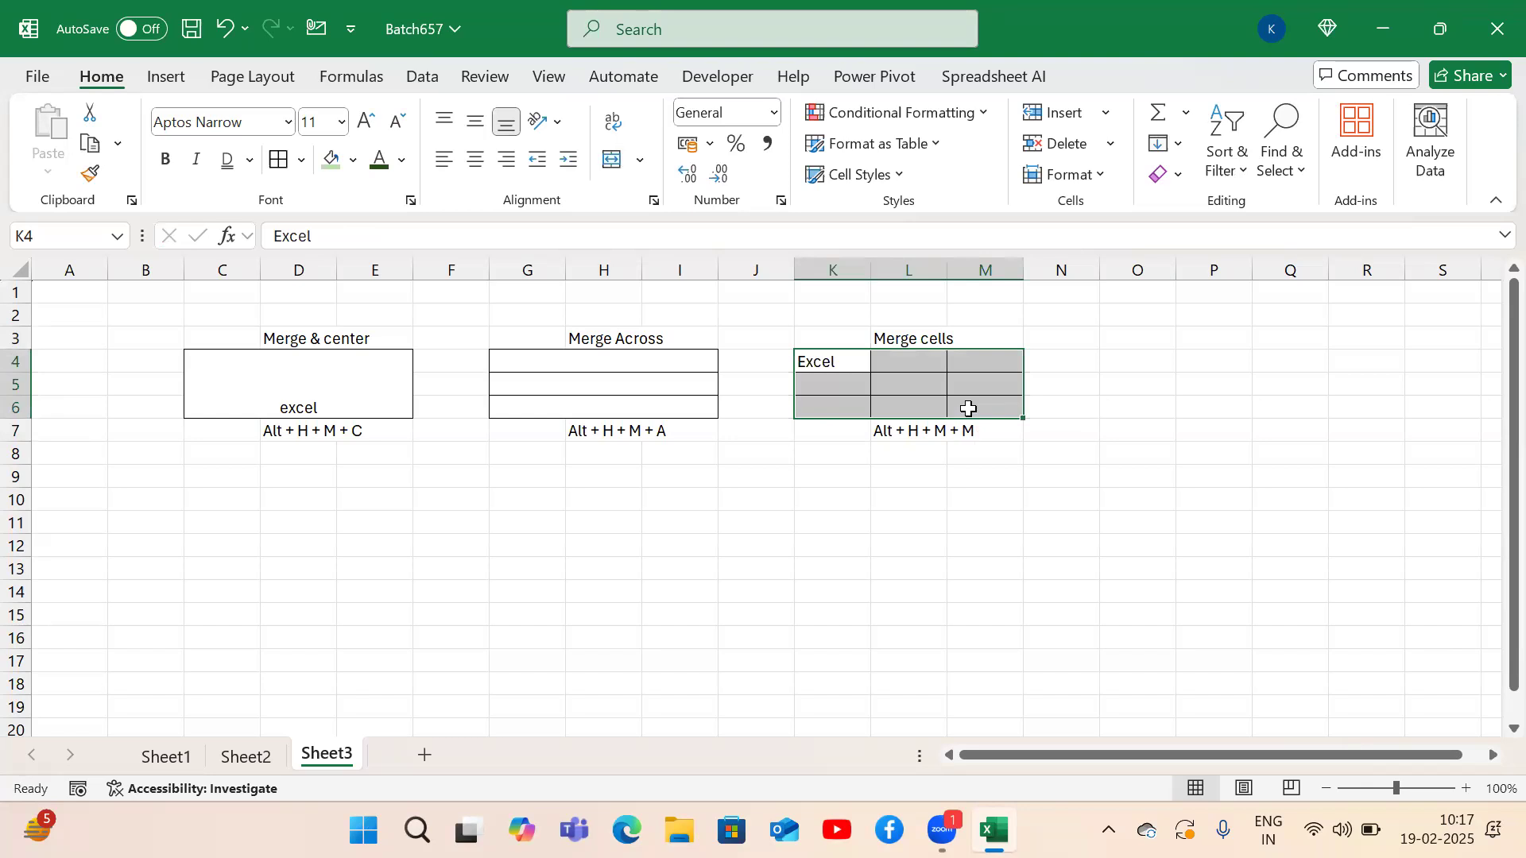
key(alt)
key(h)
key(m)
key(m)
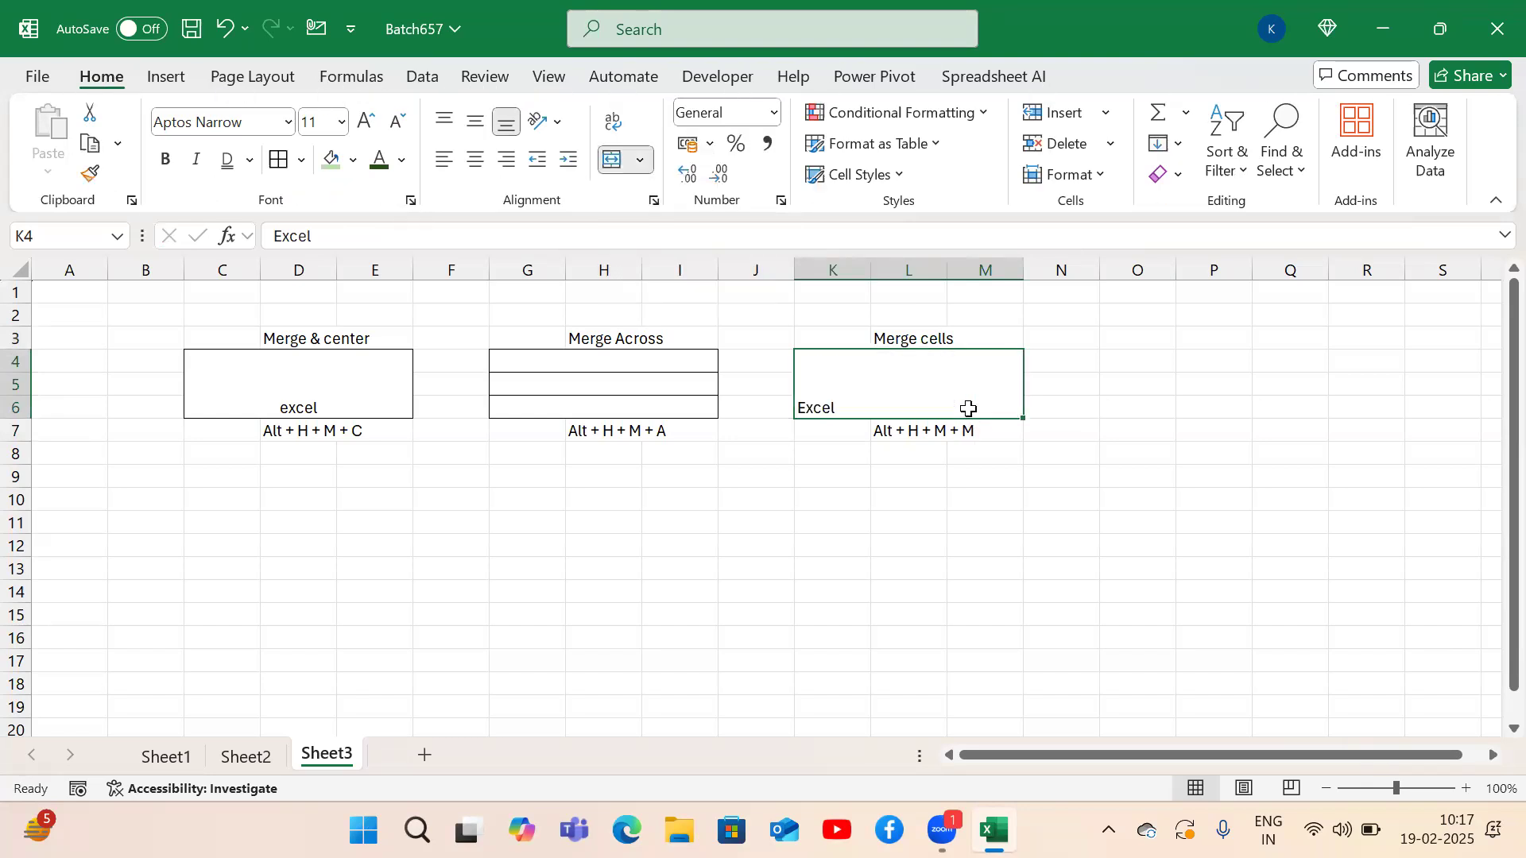
Compare the merged C4:E6 and K4:M6 example cells by selecting each in turn.
click(979, 560)
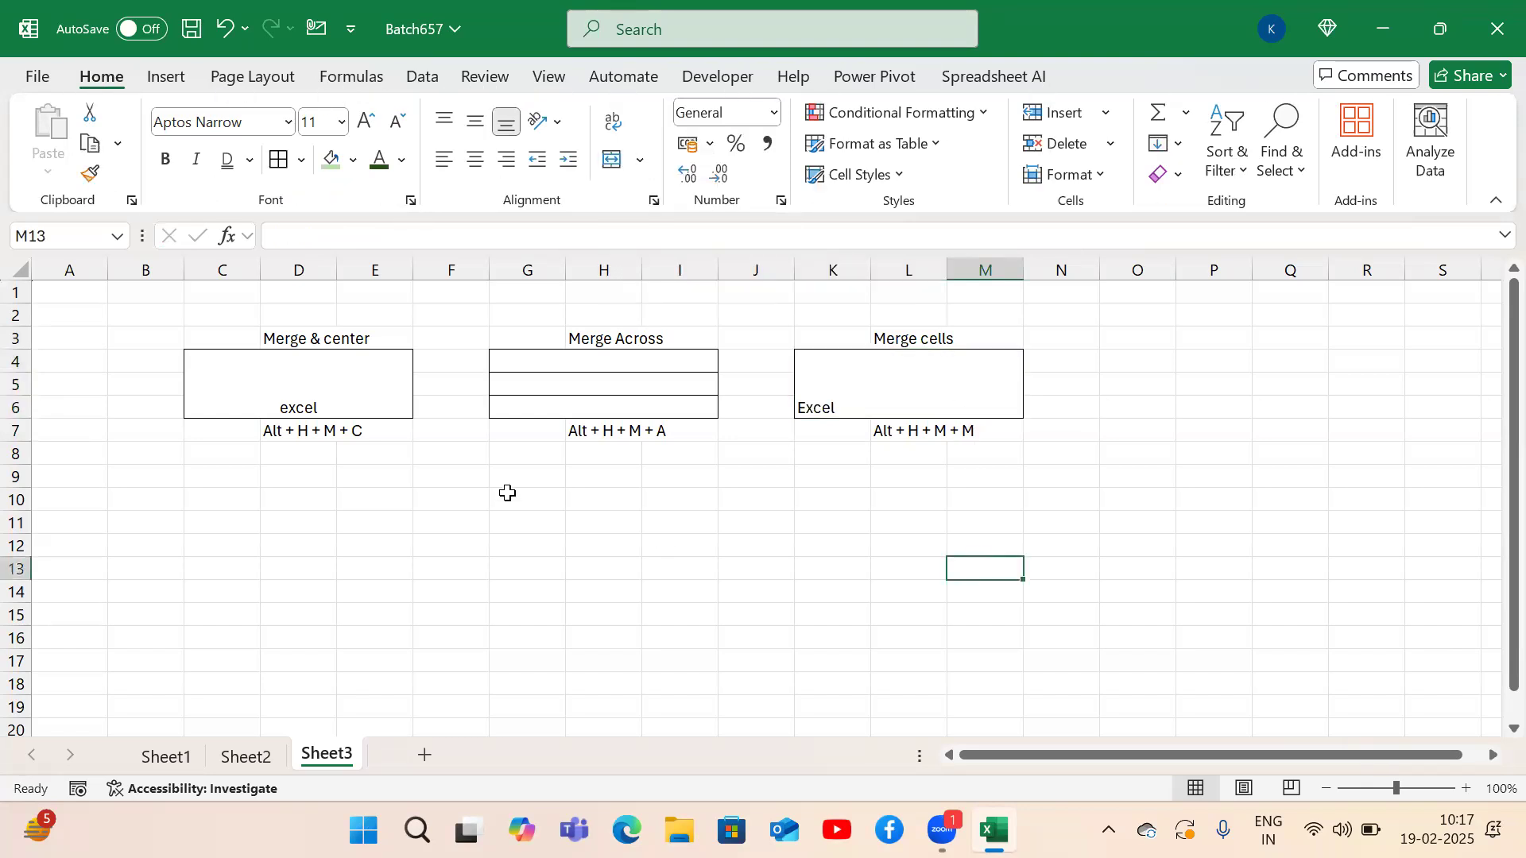
click(340, 395)
click(953, 376)
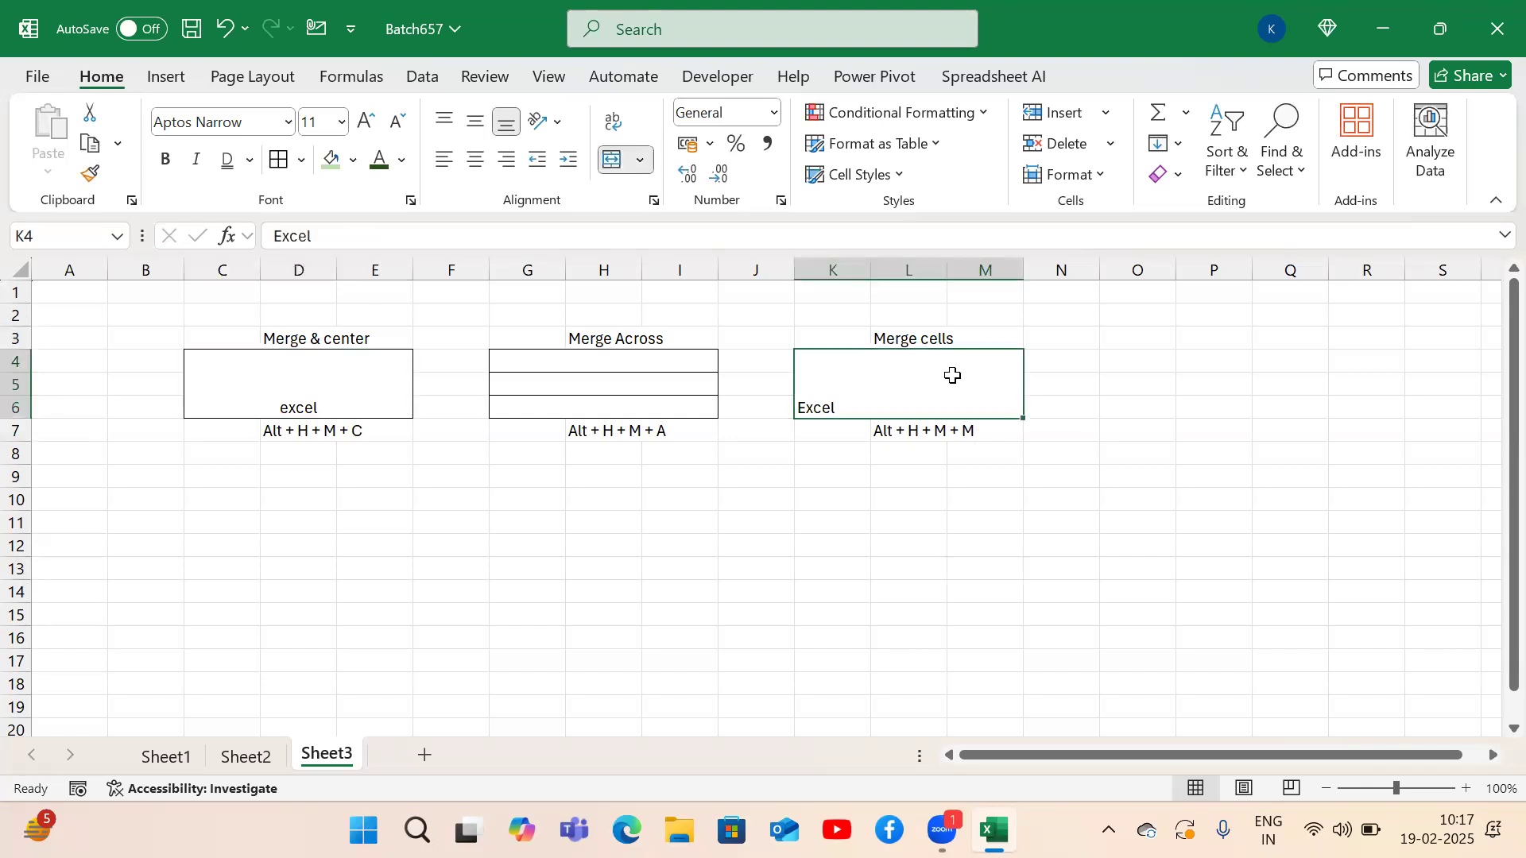
click(312, 373)
click(892, 369)
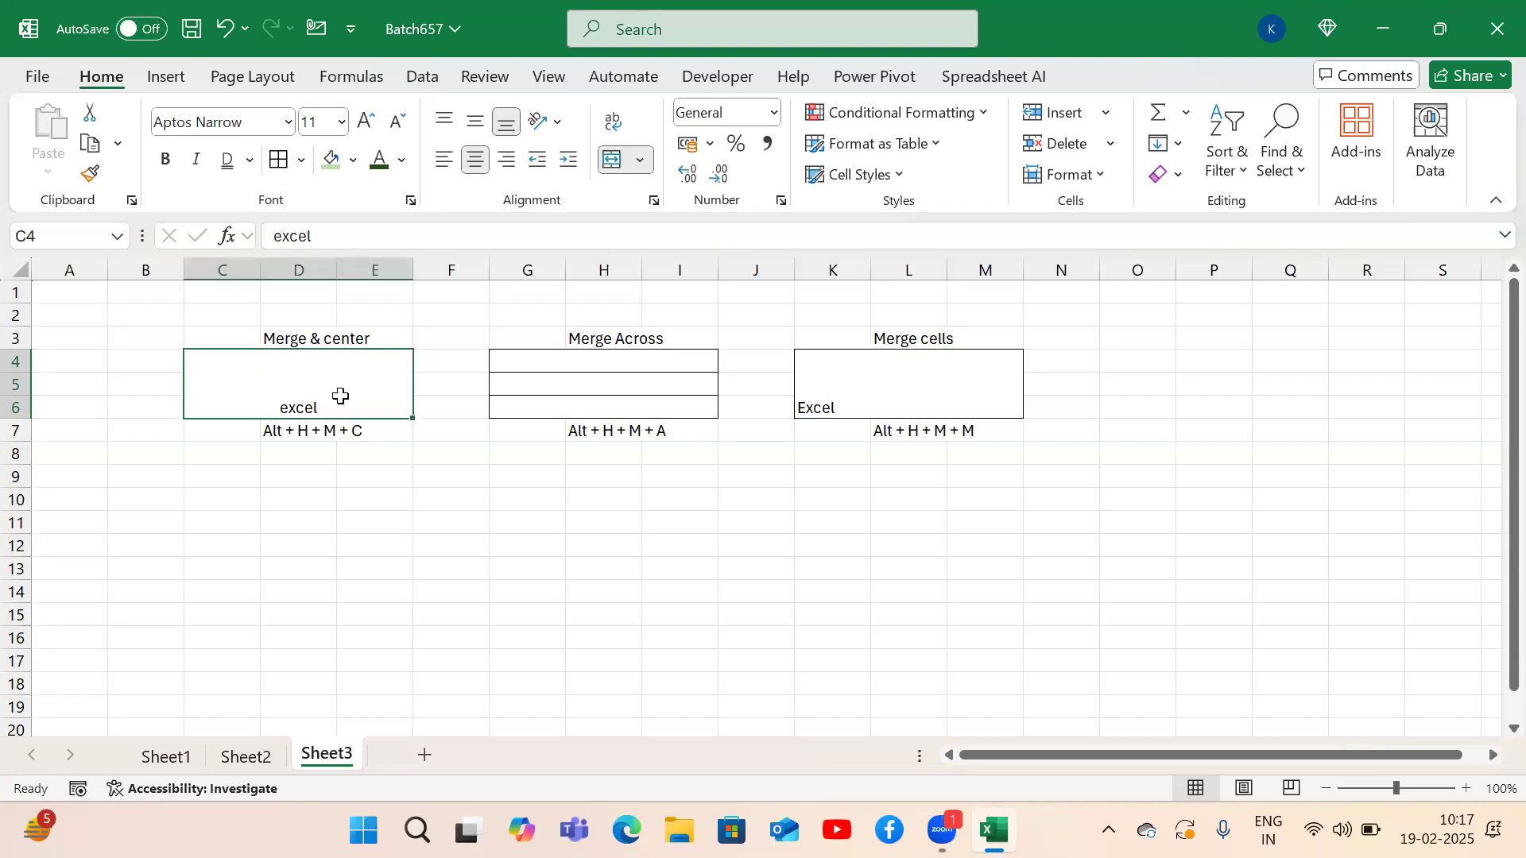
click(900, 389)
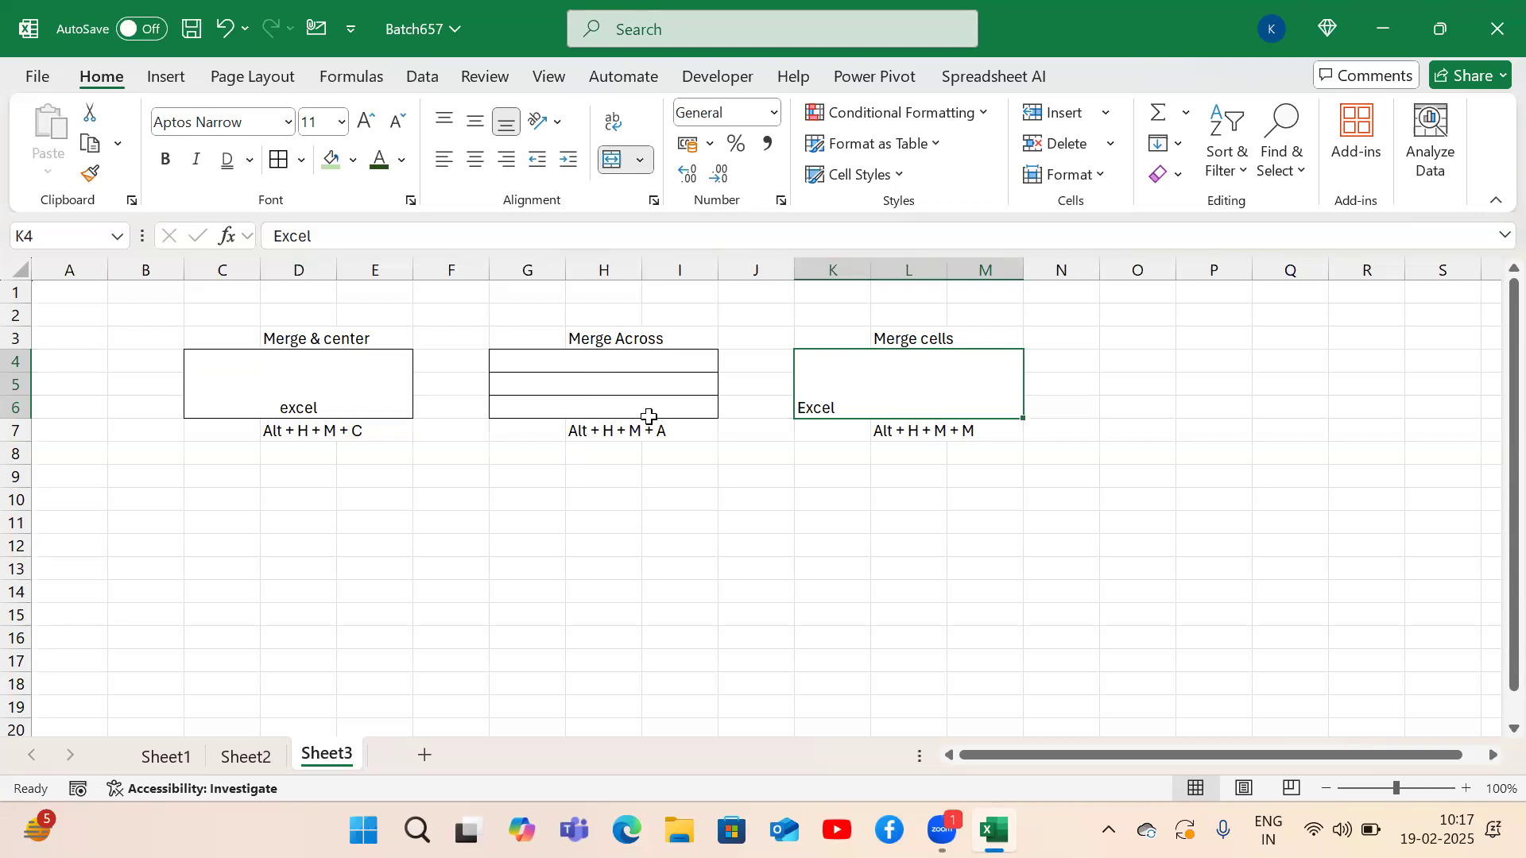
click(505, 568)
Merge F13:H16 into one header block.
key(Up)
key(Up)
key(shift+Right)
key(shift+Right)
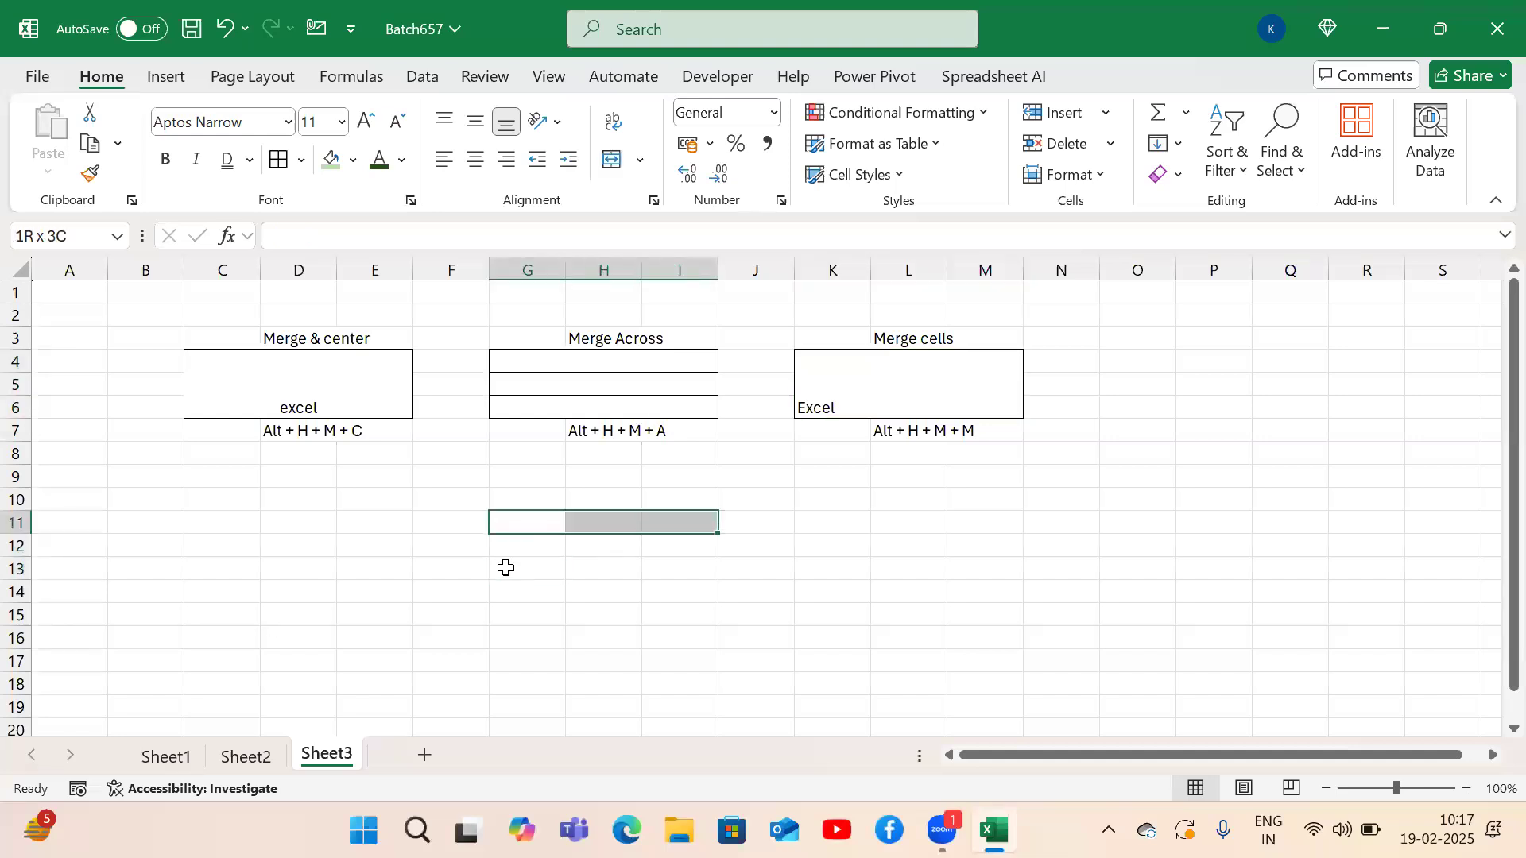
key(Left)
key(Left)
key(Left)
key(Down)
key(Down)
key(Down)
key(Down)
key(Down)
key(Down)
key(Down)
key(Down)
key(Down)
key(Down)
key(Down)
key(Down)
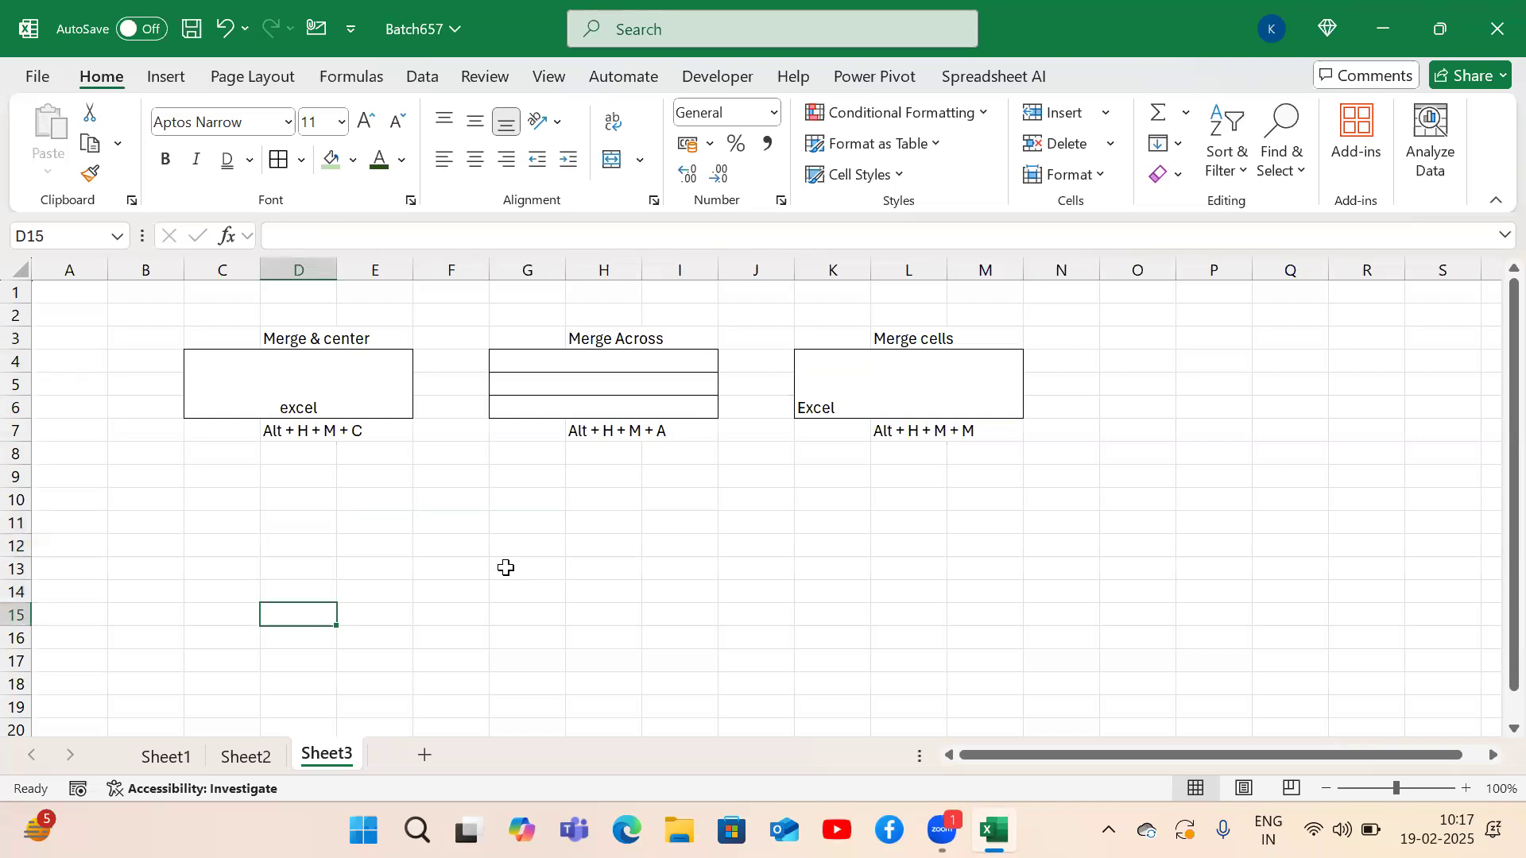
click(457, 470)
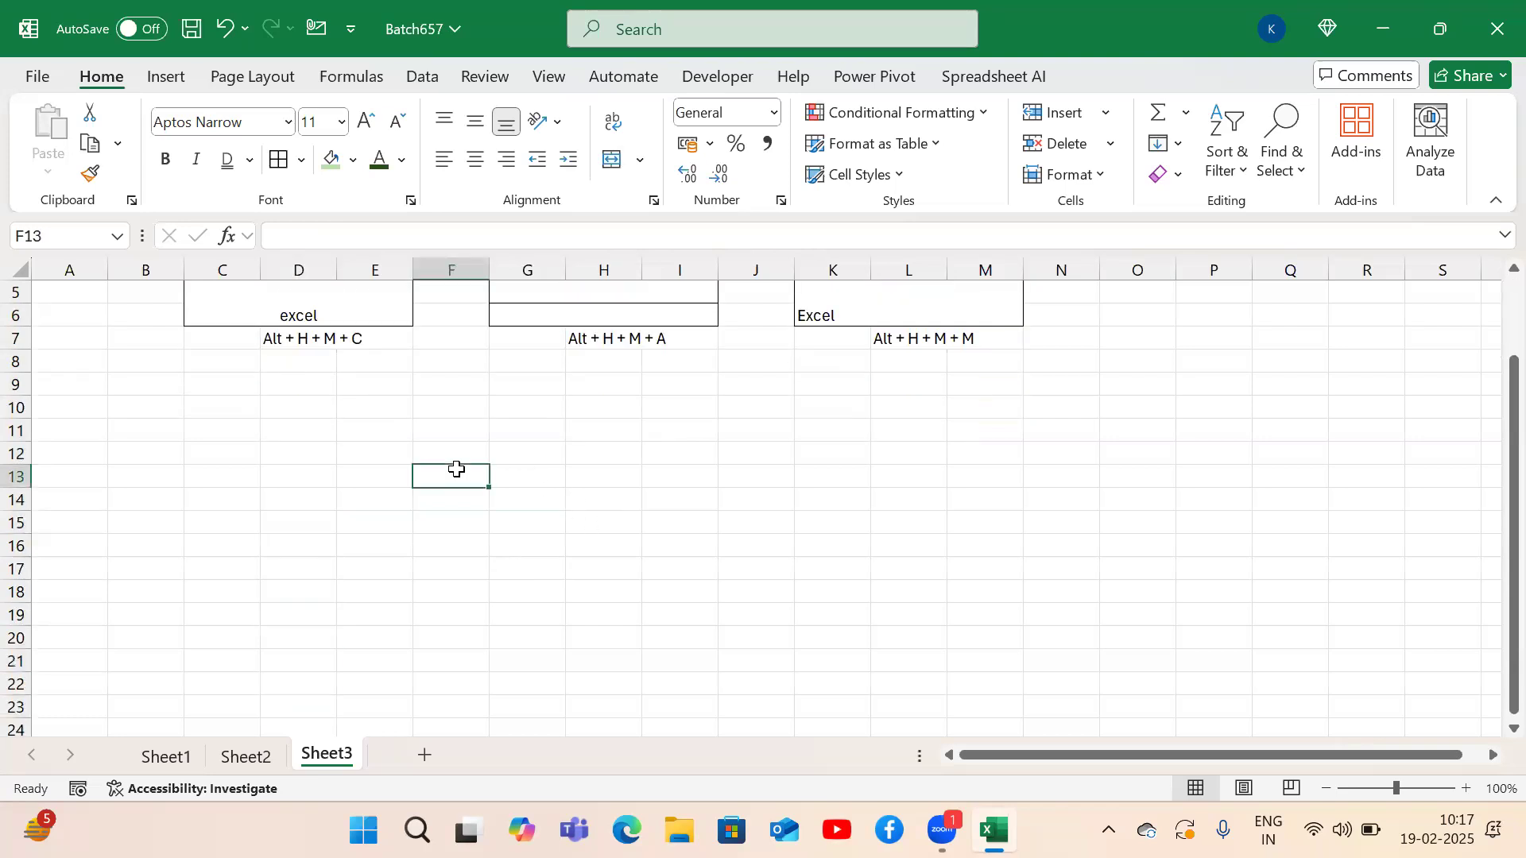
key(shift+Right)
key(shift+Right)
key(shift+Down)
key(shift+Down)
key(shift+Down)
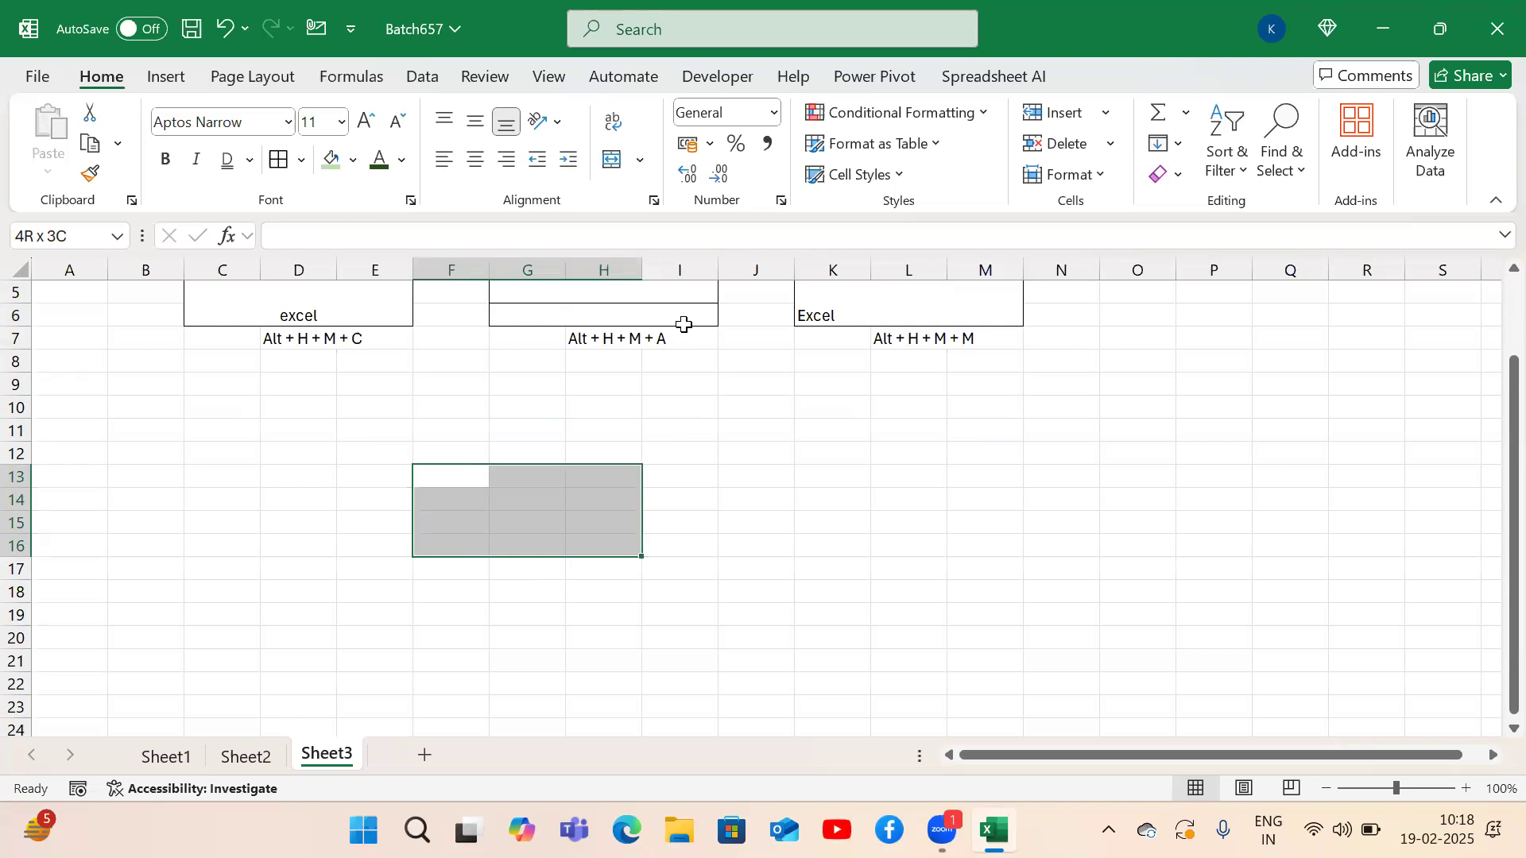
key(alt)
key(h)
key(m)
key(m)
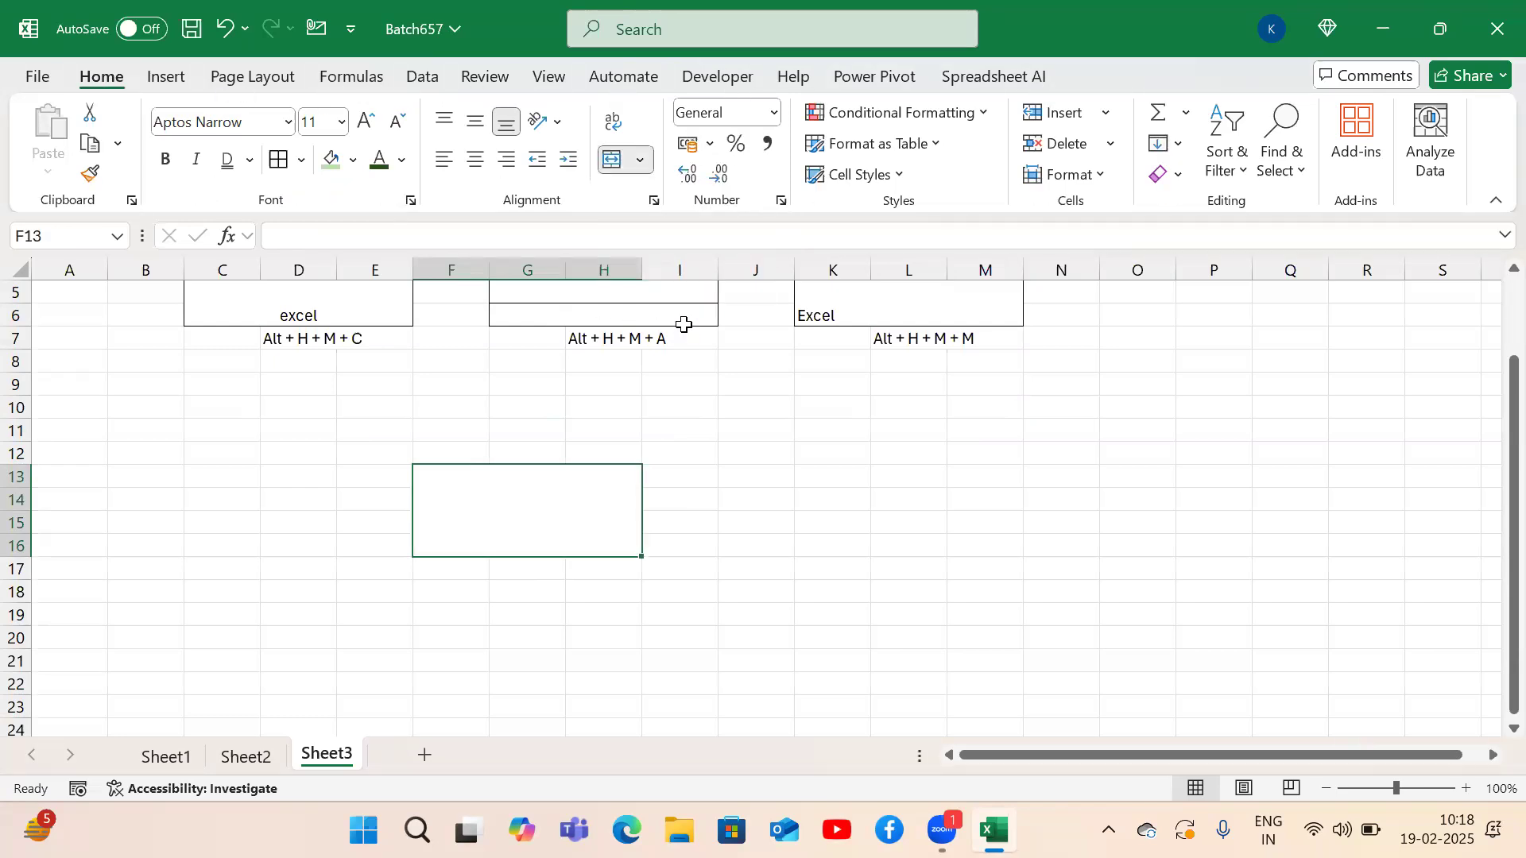
key(Right)
Merge I13:K16 across, row by row.
key(shift+Right)
key(shift+Right)
key(shift+Down)
key(shift+Down)
key(shift+Down)
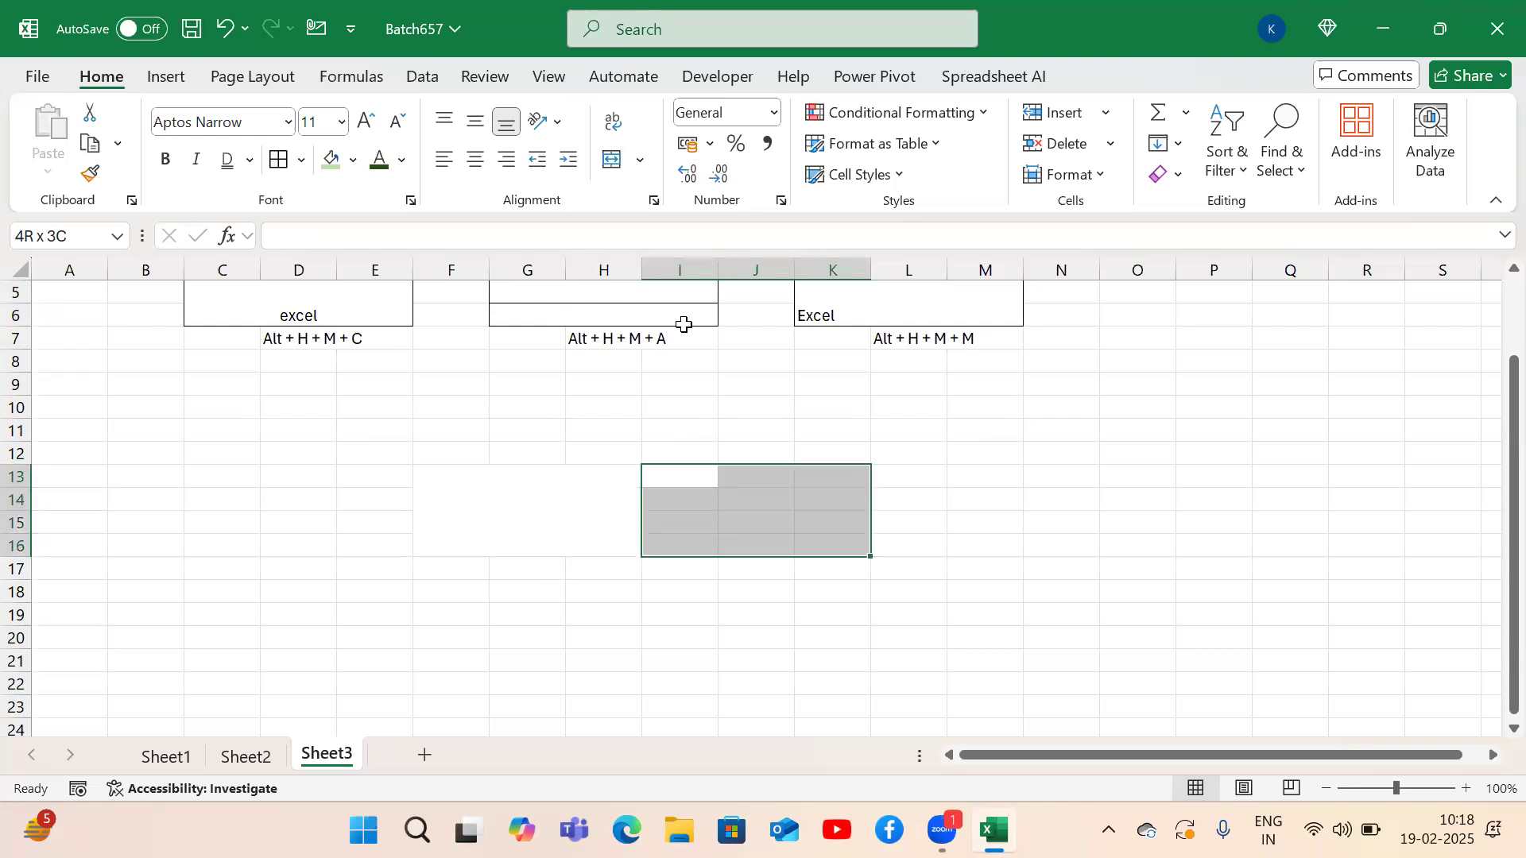
key(alt)
key(h)
key(m)
key(a)
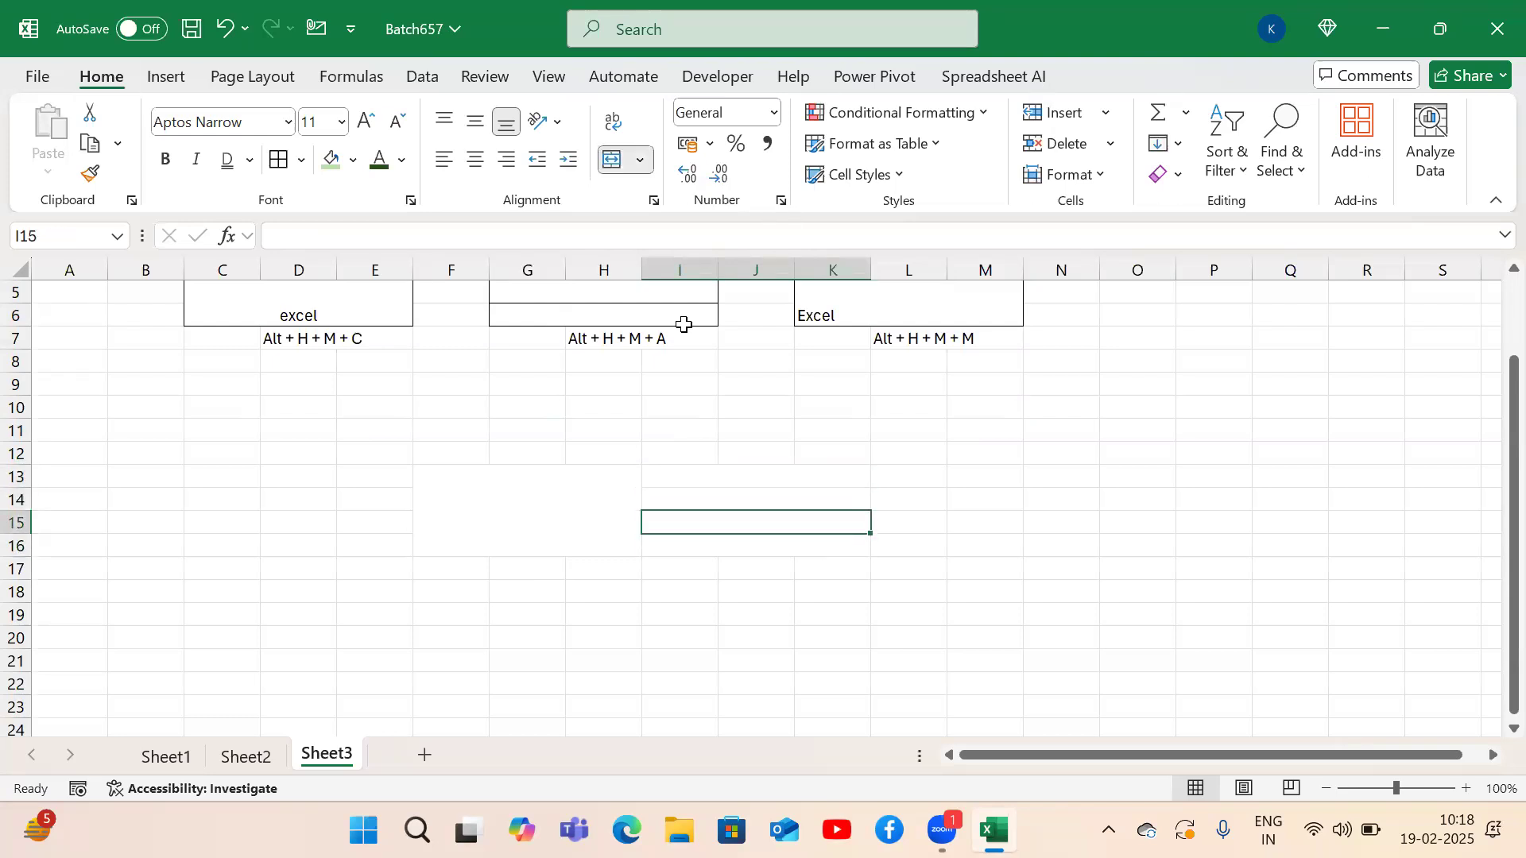
Merge the item rows F17:H27 across, row by row.
key(Down)
key(Left)
key(Left)
key(Left)
key(shift+Right)
key(shift+Right)
key(shift+Down)
key(shift+Down)
key(shift+Down)
key(shift+Down)
key(shift+Down)
key(shift+Down)
key(shift+Down)
key(shift+Down)
key(shift+Down)
key(shift+Down)
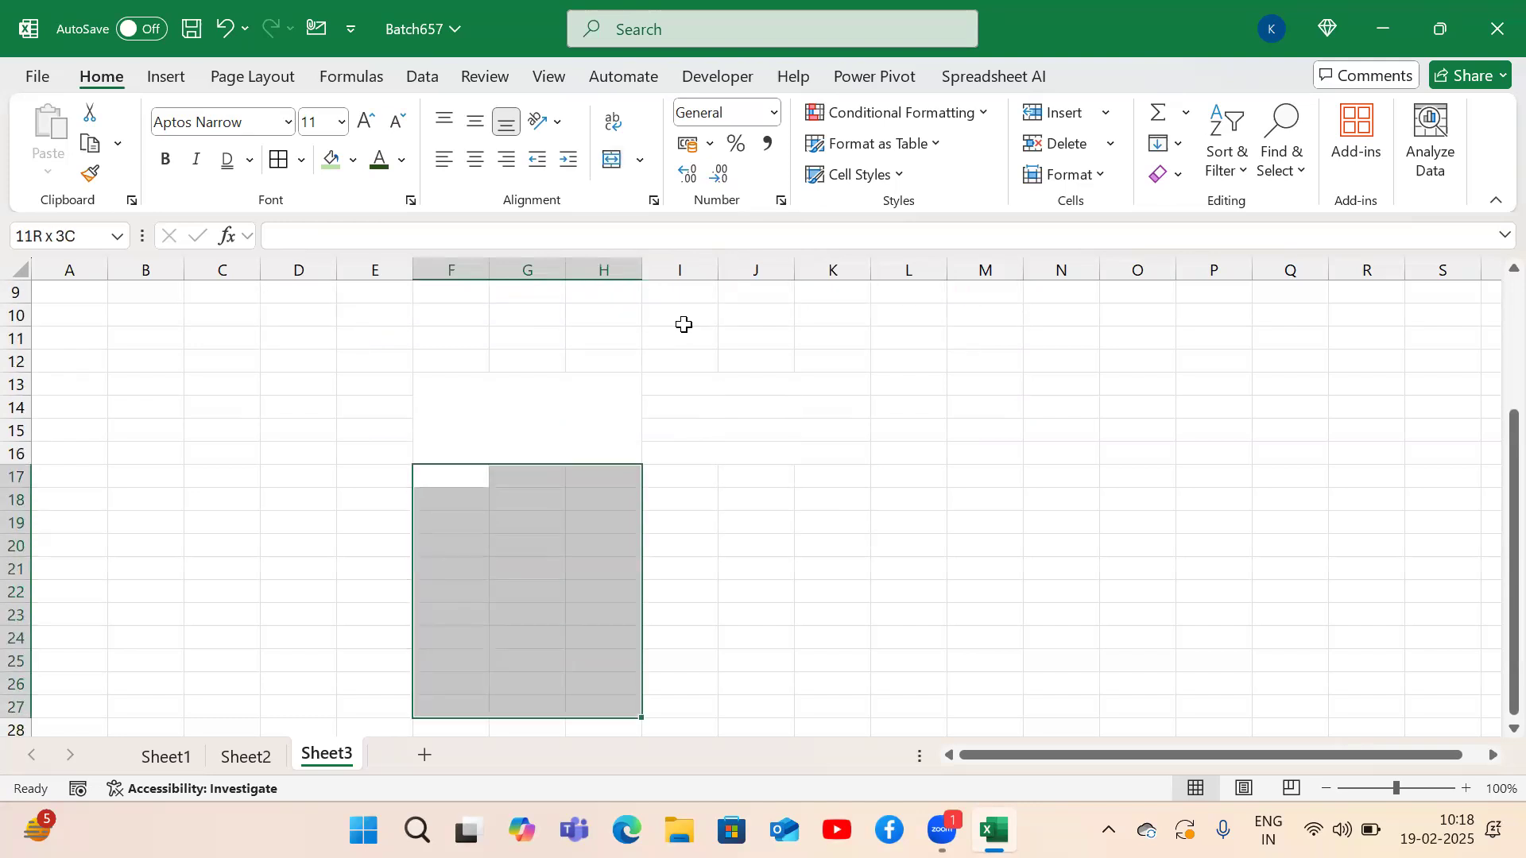
key(alt)
key(h)
key(m)
key(a)
Merge F28:K29 into a single footer cell.
key(Down)
key(Down)
key(Down)
key(Down)
key(Down)
key(Down)
key(Down)
key(Down)
key(Down)
key(Down)
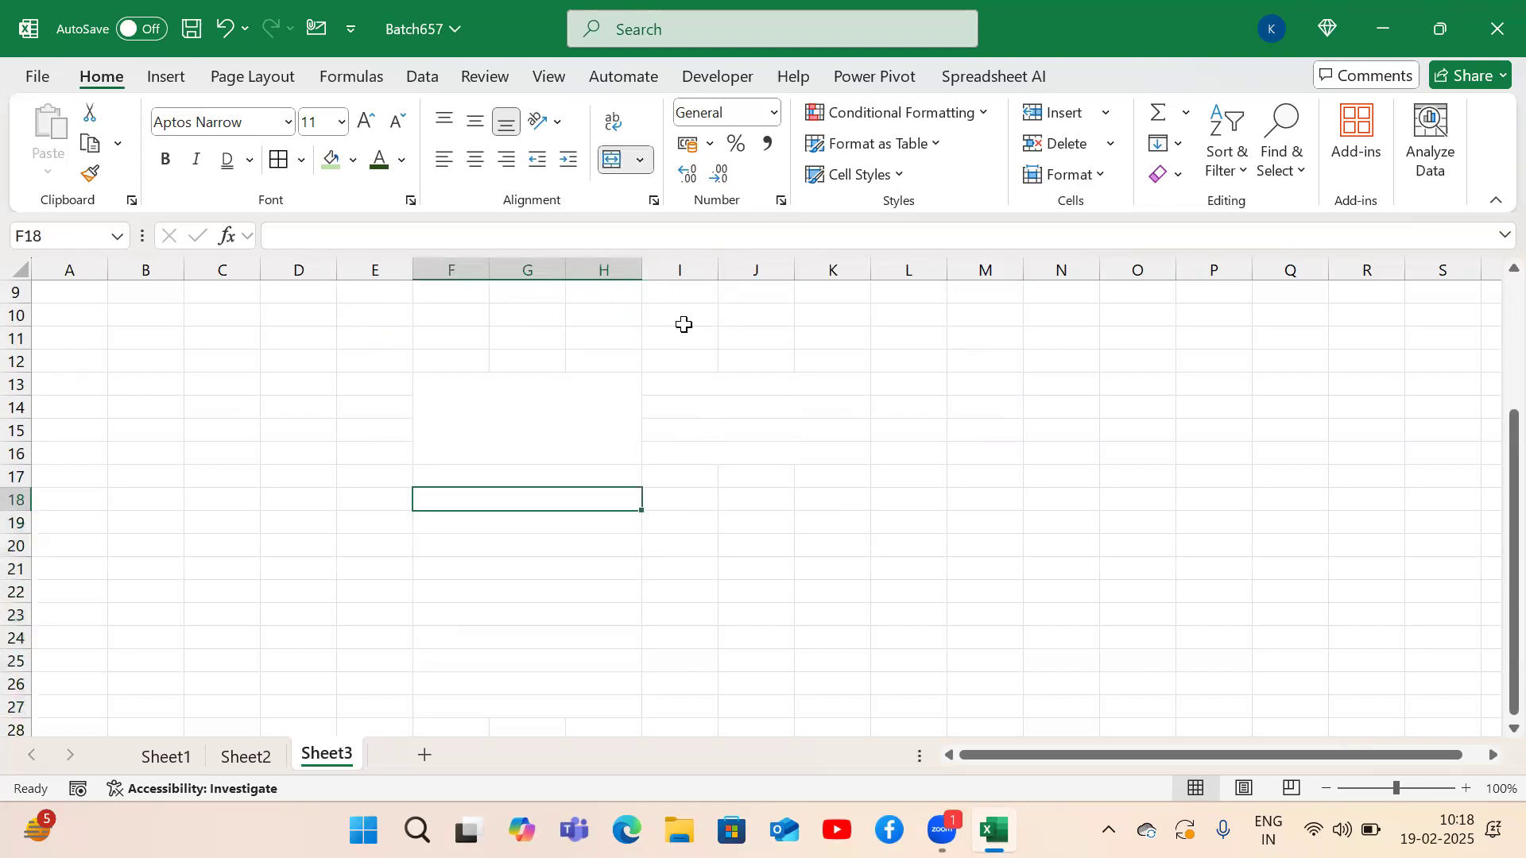
key(Down)
key(shift+Right)
key(shift+Right)
key(shift+Right)
key(shift+Right)
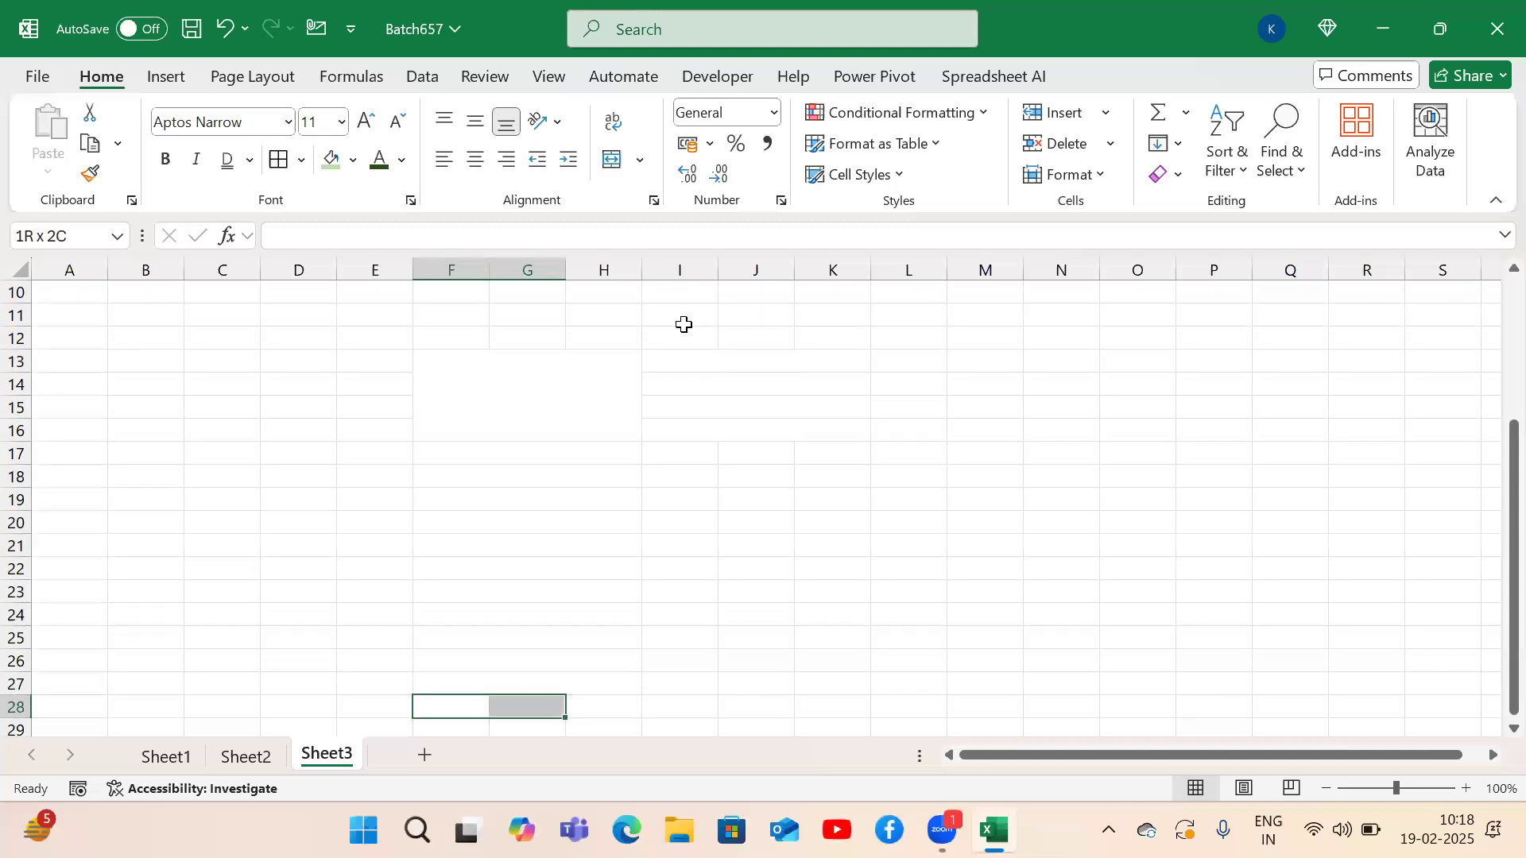
key(shift+Right)
key(shift+Down)
key(alt)
key(h)
key(m)
key(m)
Apply All Borders to the whole invoice range F13:K29.
key(Up)
key(Up)
key(Up)
key(Up)
key(Up)
key(Up)
key(Up)
key(Up)
key(Up)
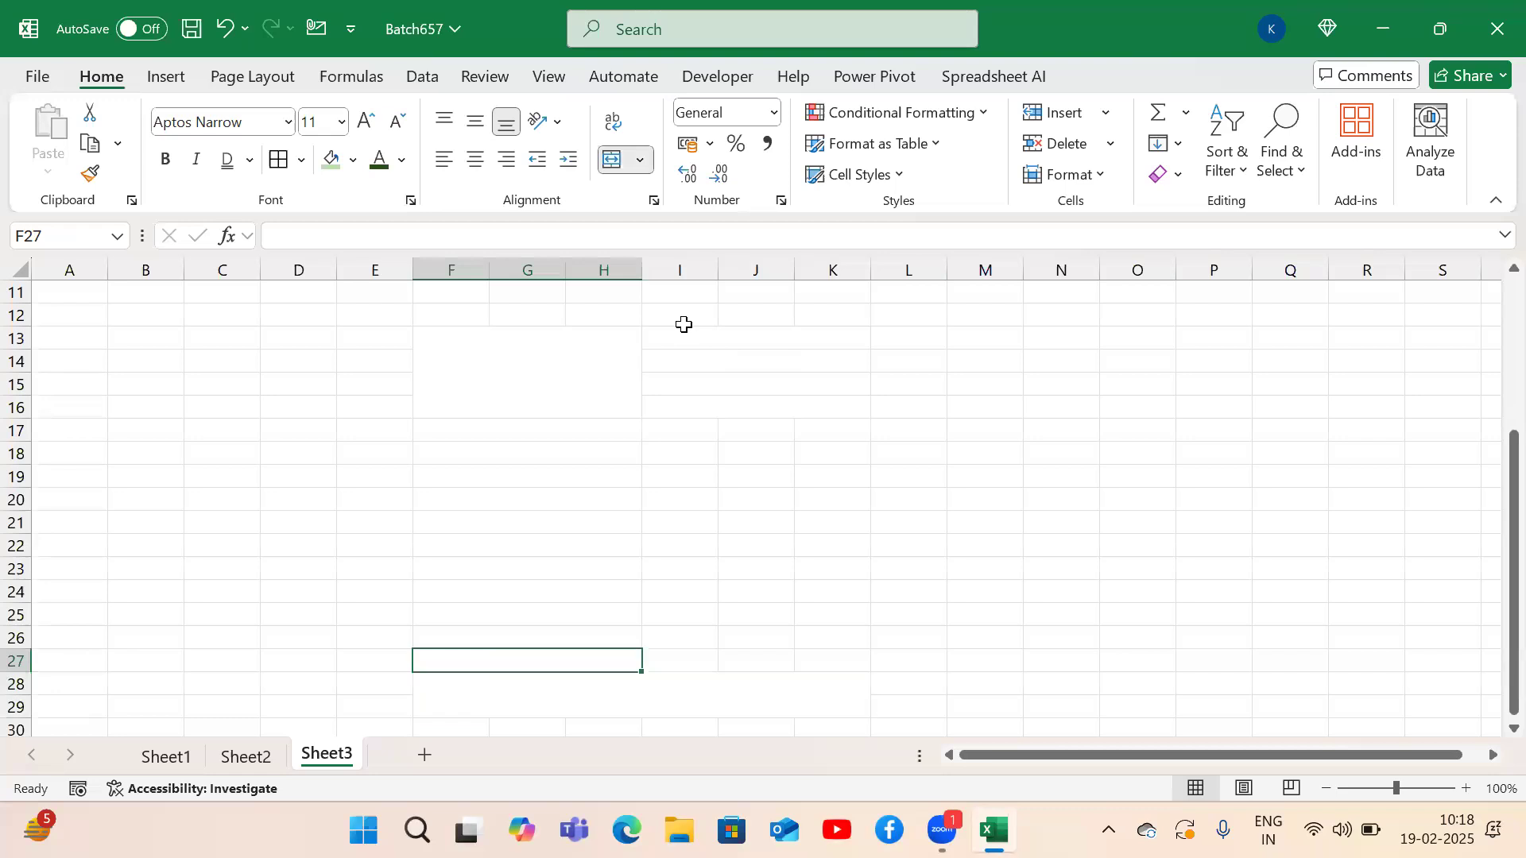
key(Up)
key(Up)
key(Up)
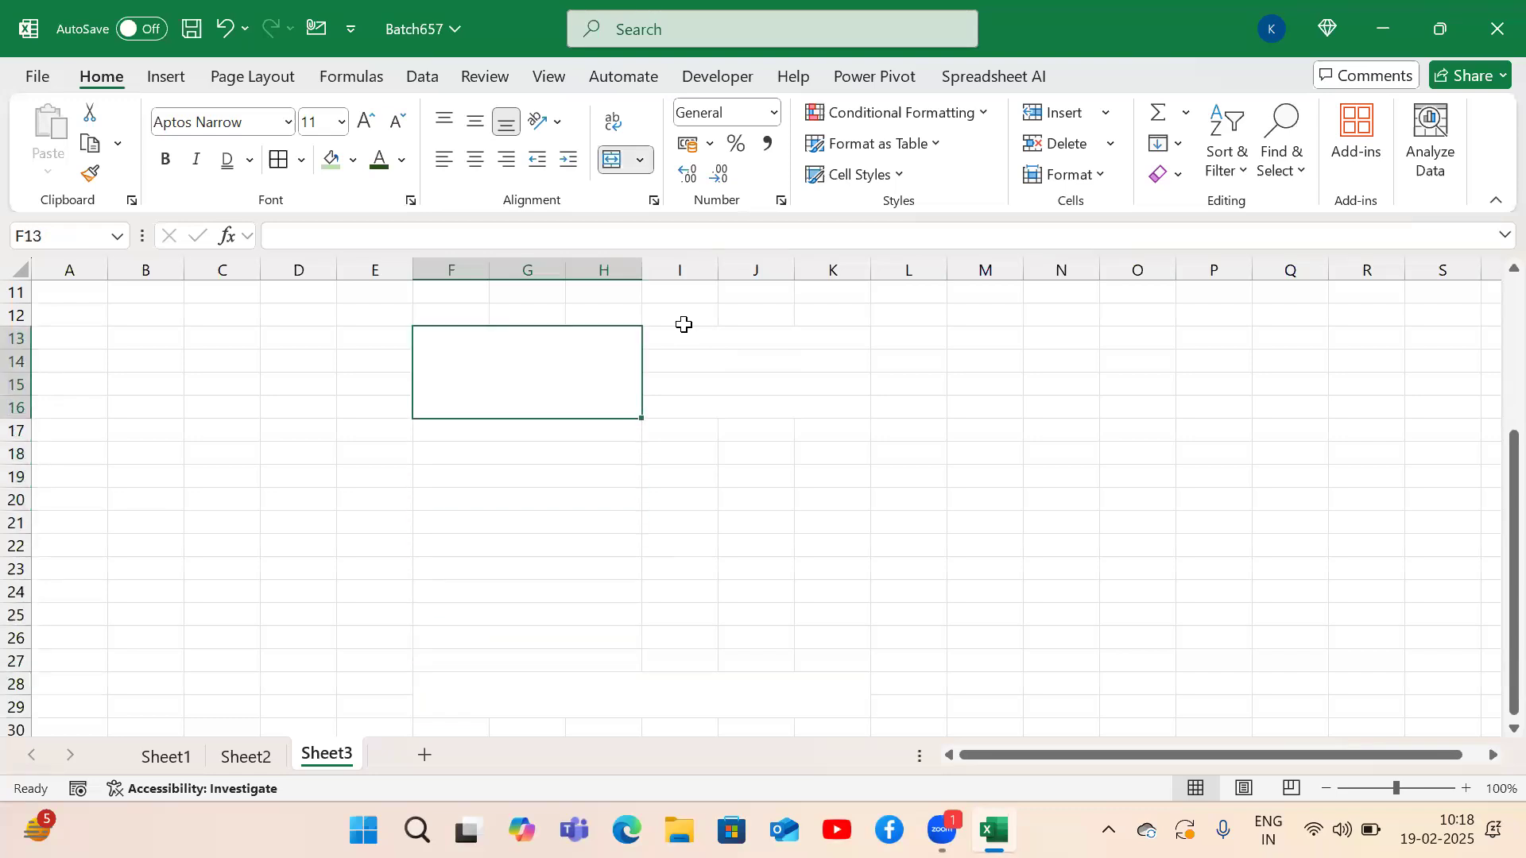
key(shift+Right)
key(shift+Right)
key(shift+Right)
key(shift+Down)
key(shift+Down)
key(shift+Down)
key(shift+Down)
key(shift+Down)
key(shift+Down)
key(shift+Down)
key(shift+Down)
key(shift+Down)
key(shift+Down)
key(shift+Down)
key(shift+Down)
key(shift+Down)
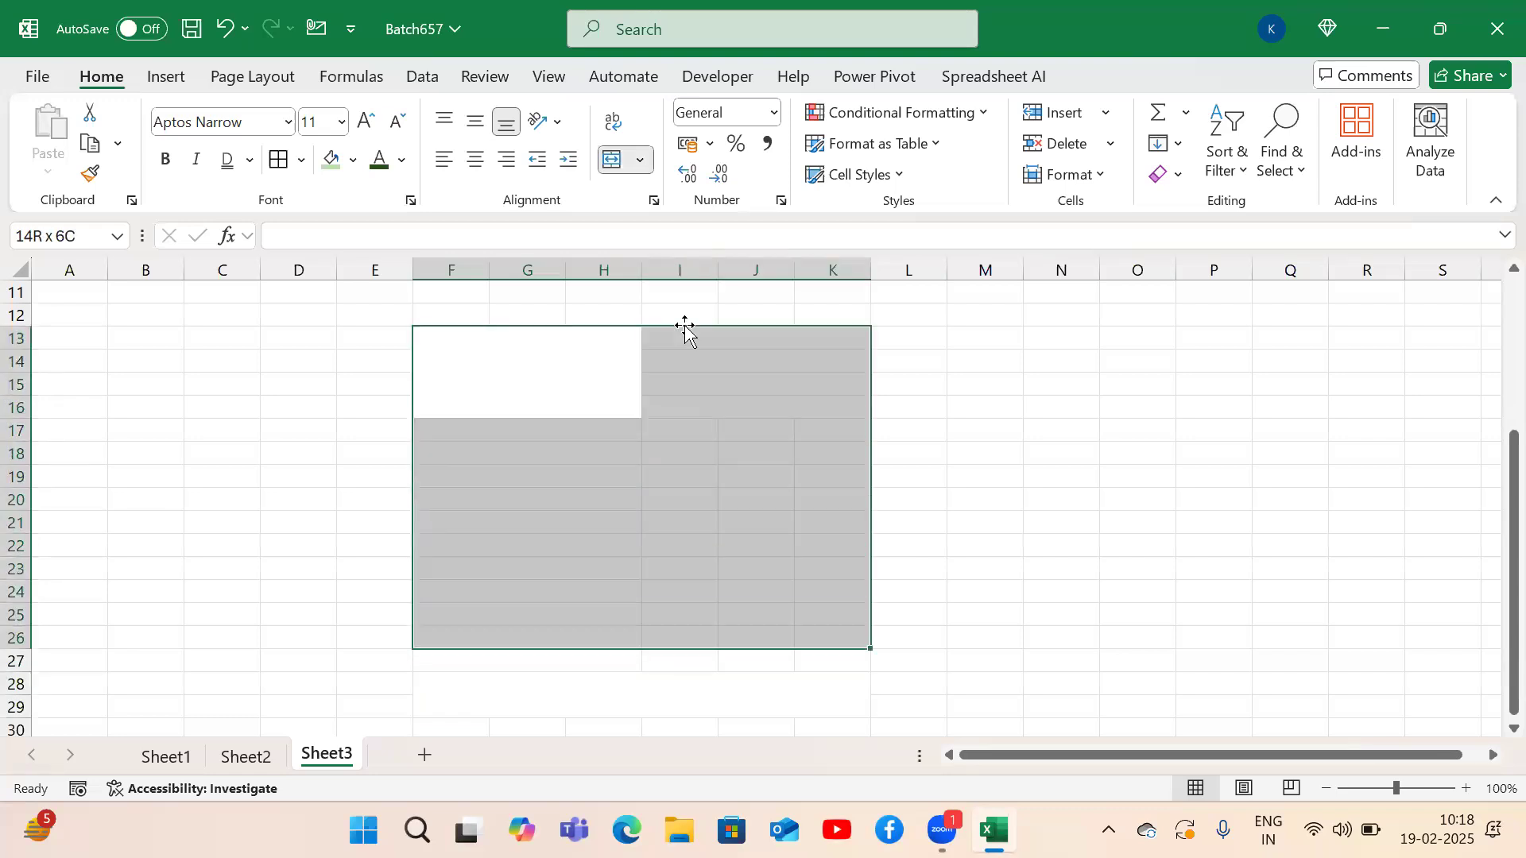
key(alt)
key(h)
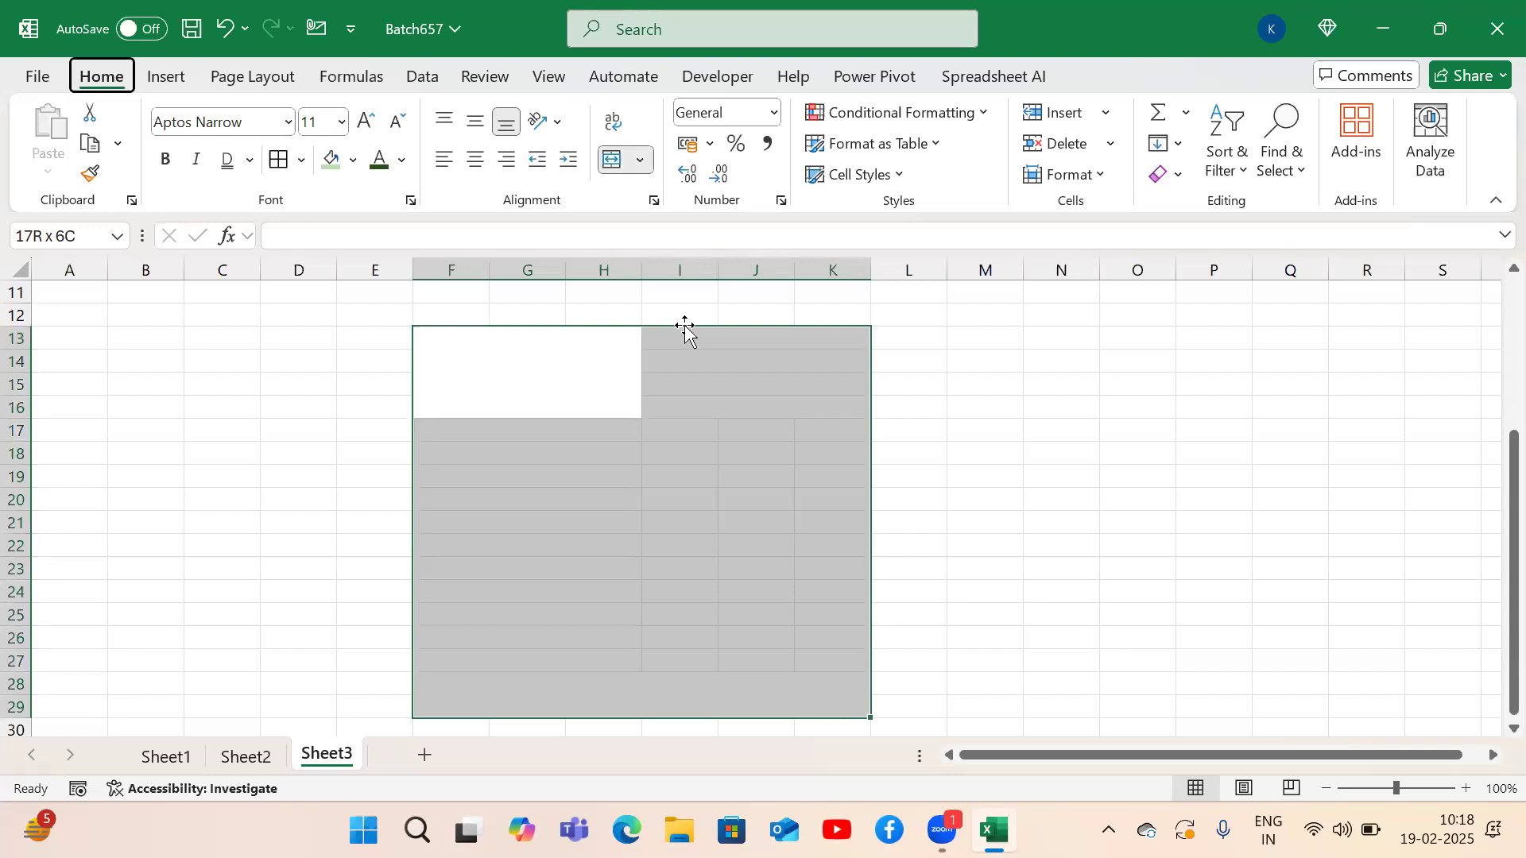
key(b)
key(a)
key(Left)
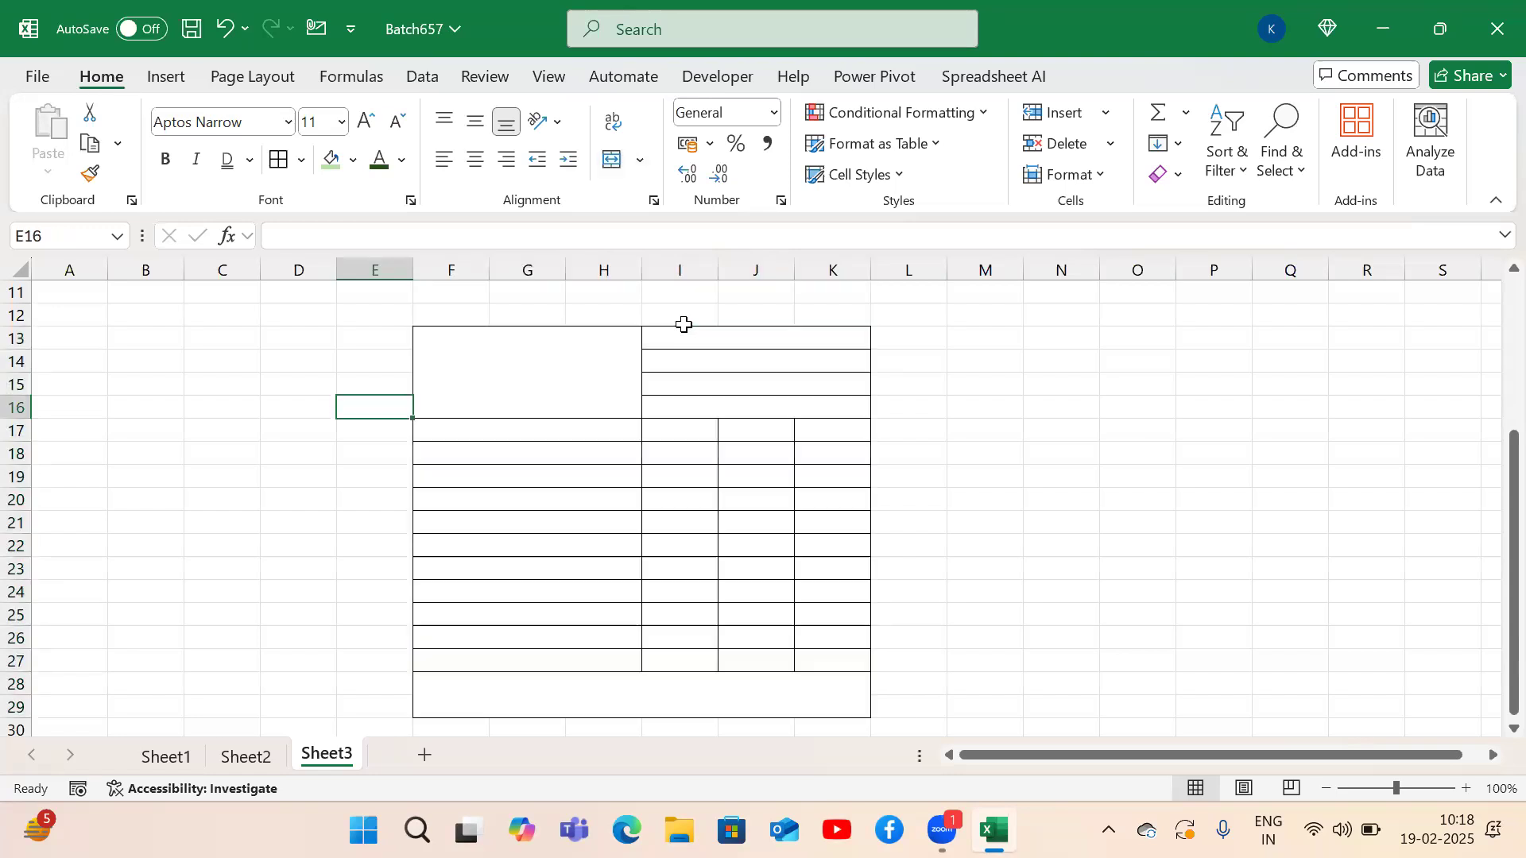
key(Right)
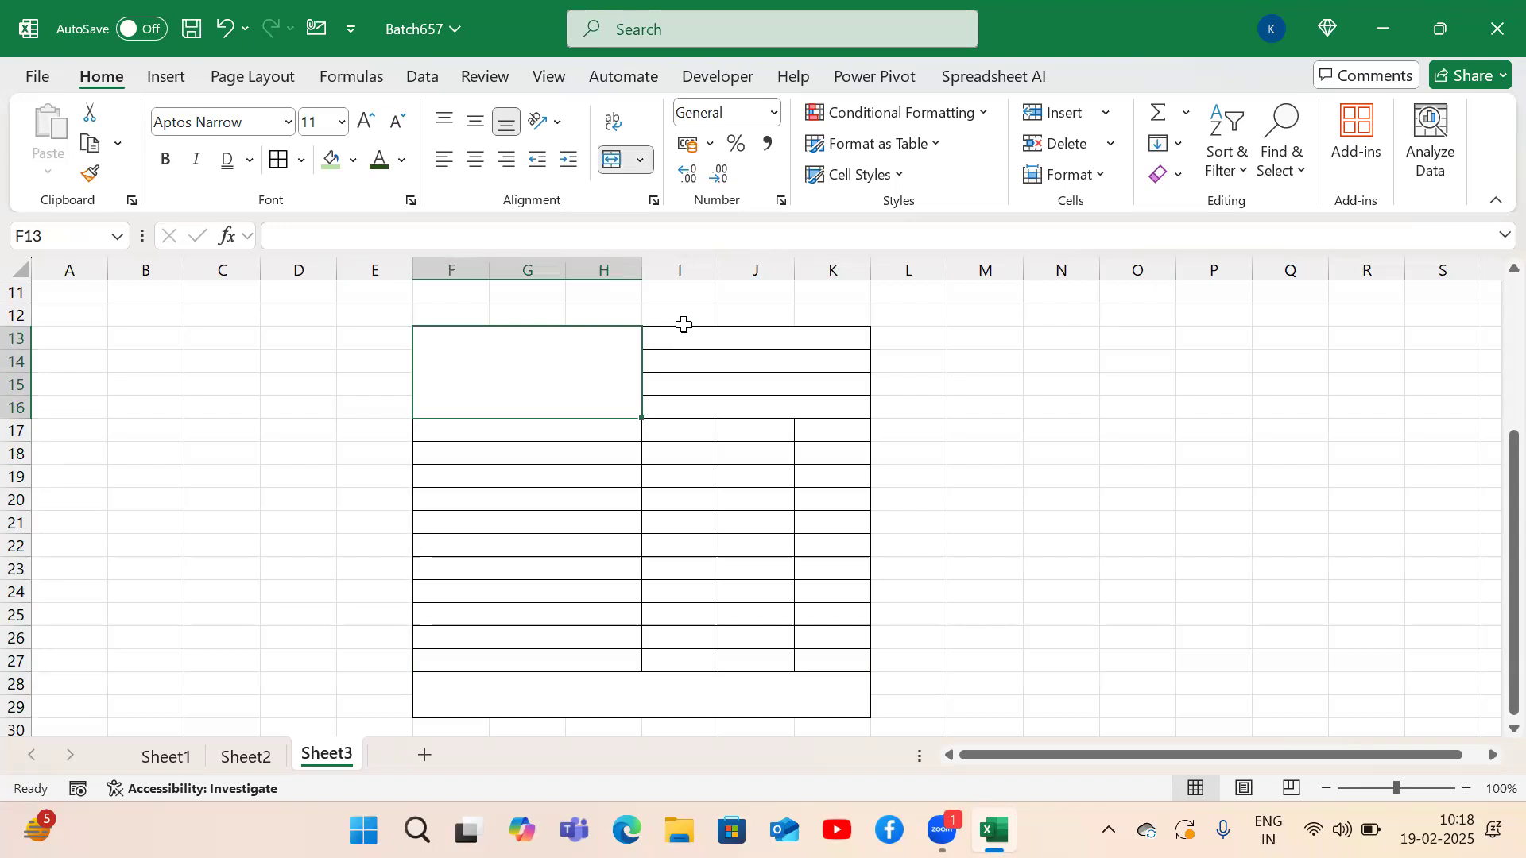
Enter 'Excel' in the merged F13 block and align it to the top.
text(Excel)
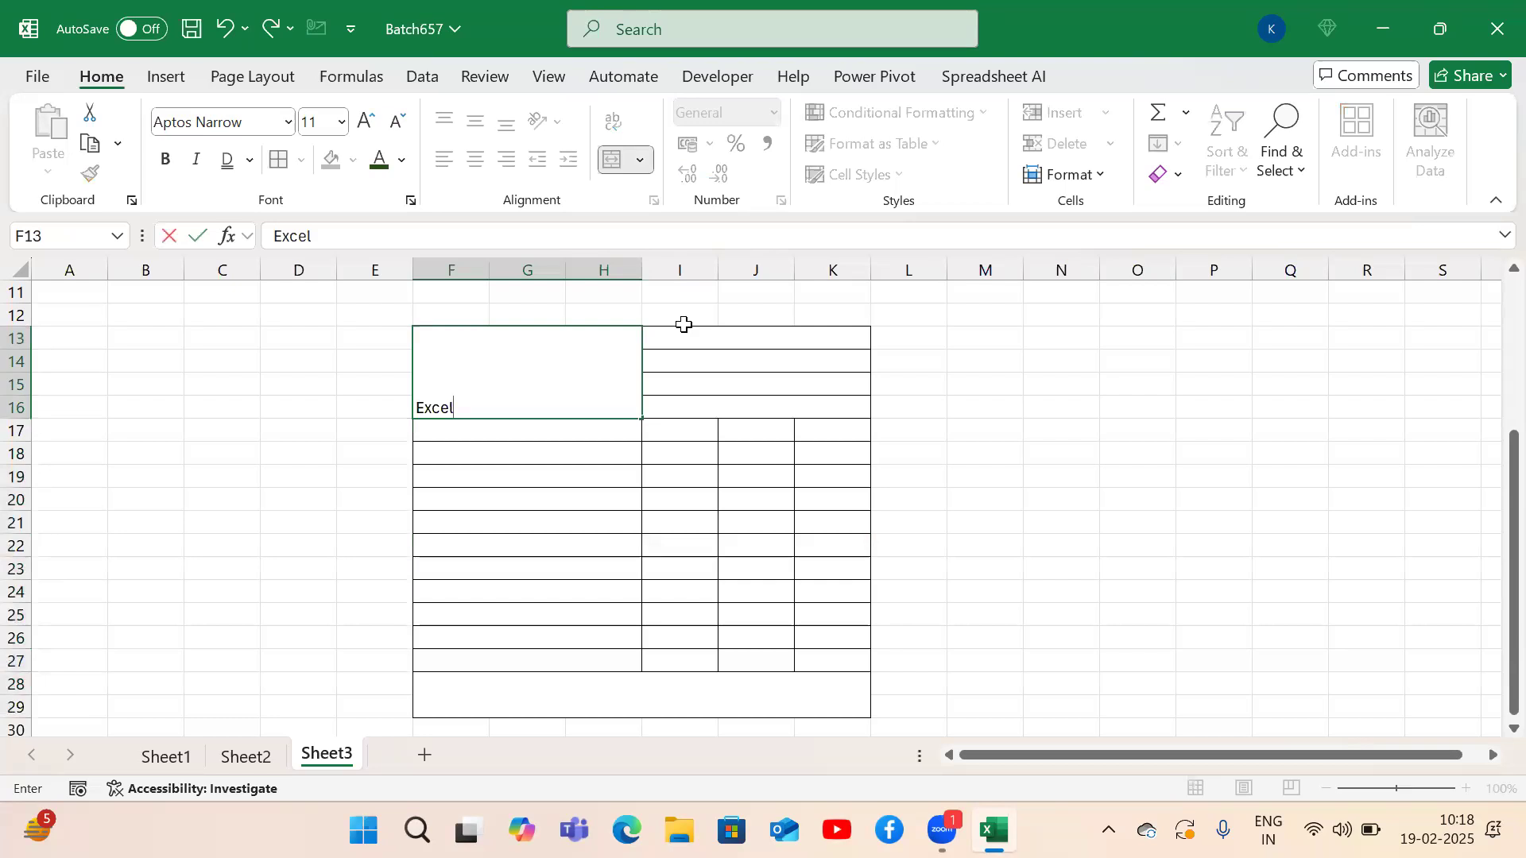
key(Return)
key(Up)
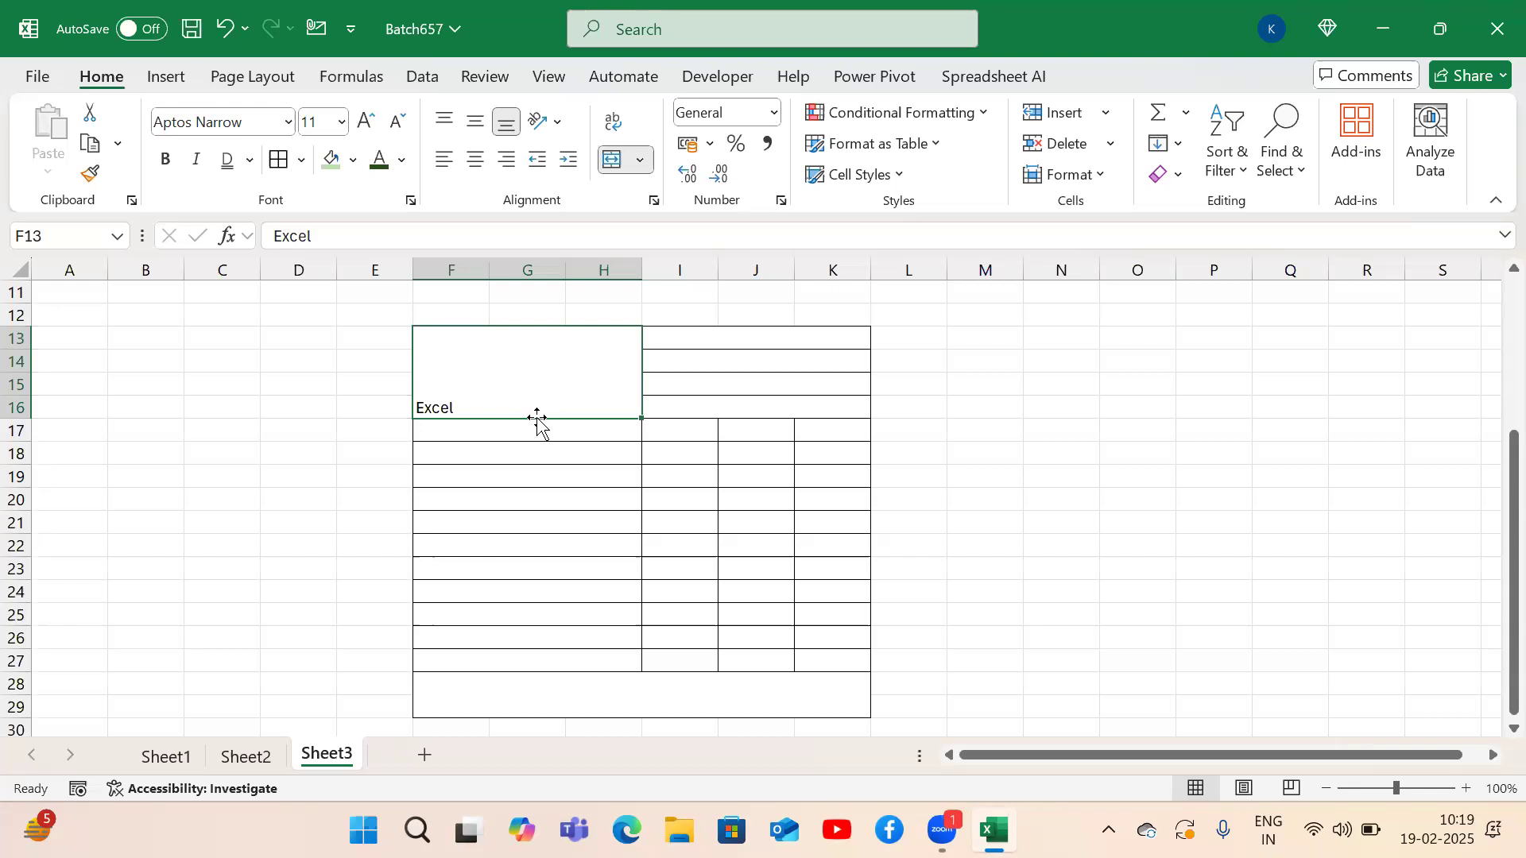
key(Down)
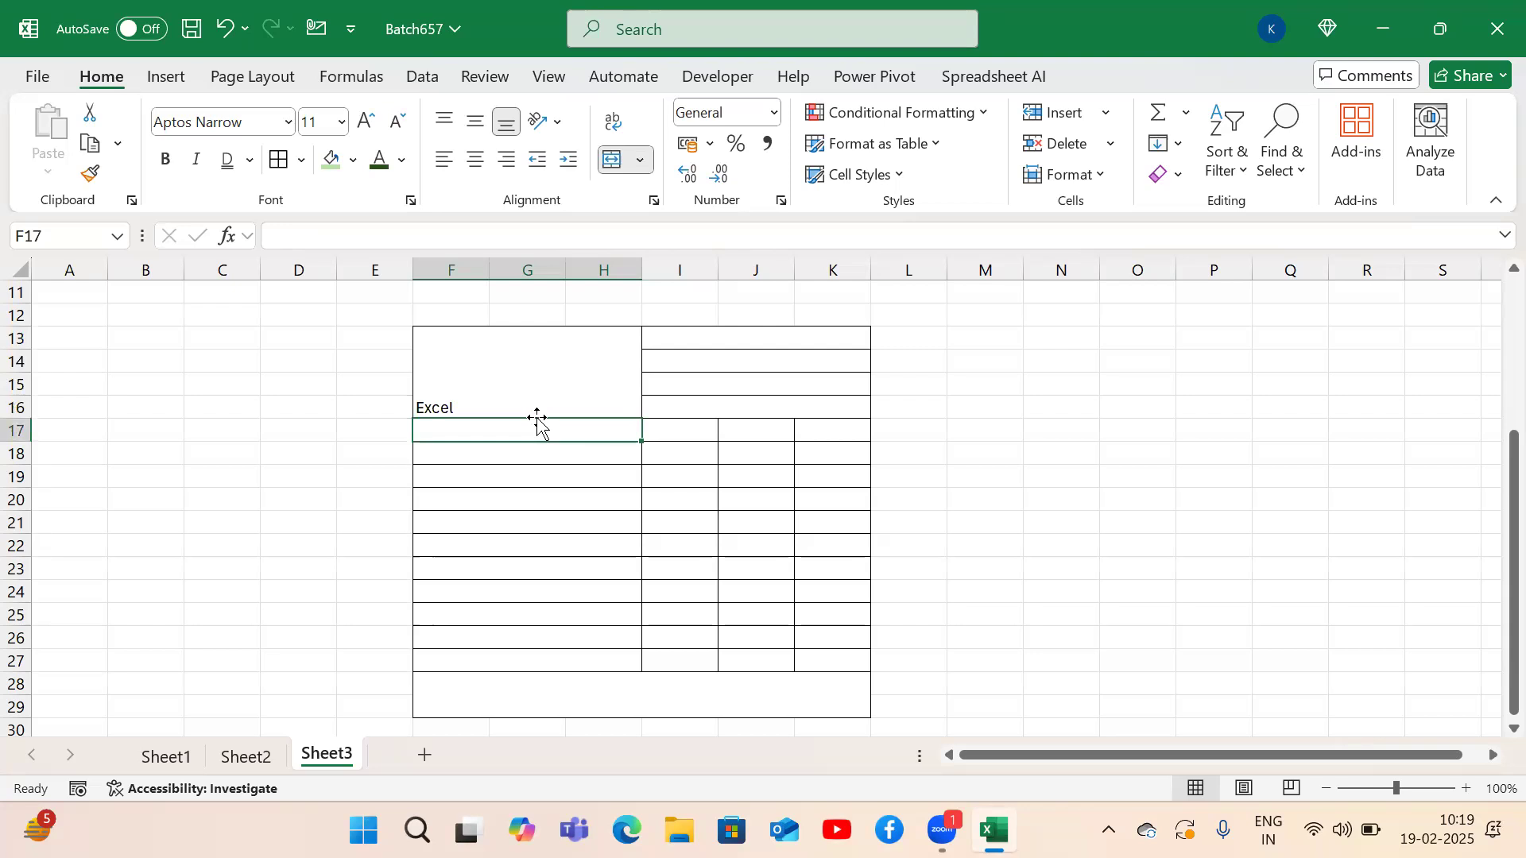
double_click(488, 405)
key(Return)
double_click(469, 407)
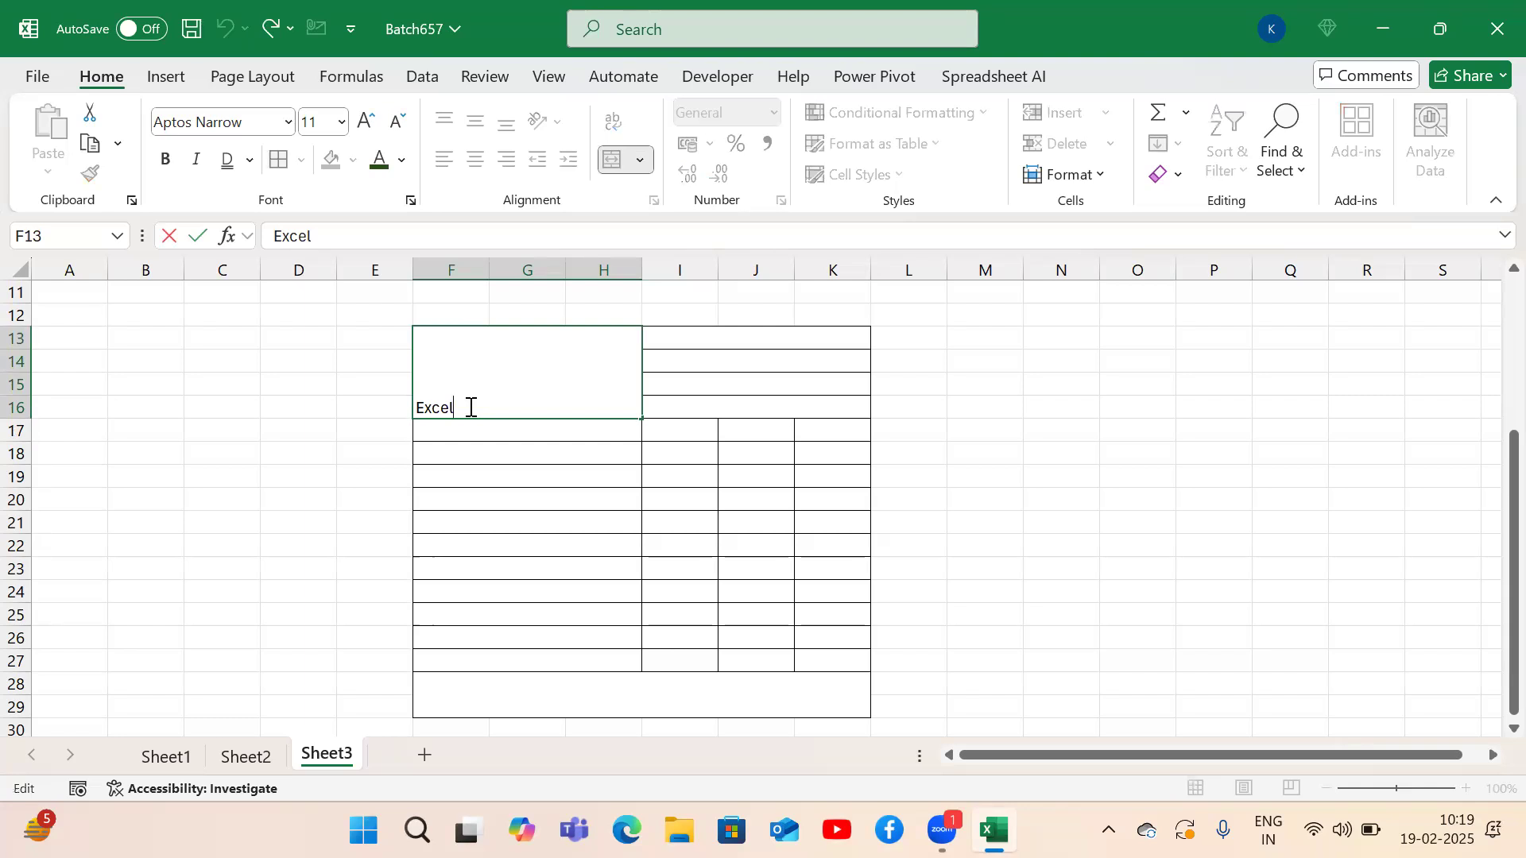
key(Return)
click(469, 406)
click(438, 124)
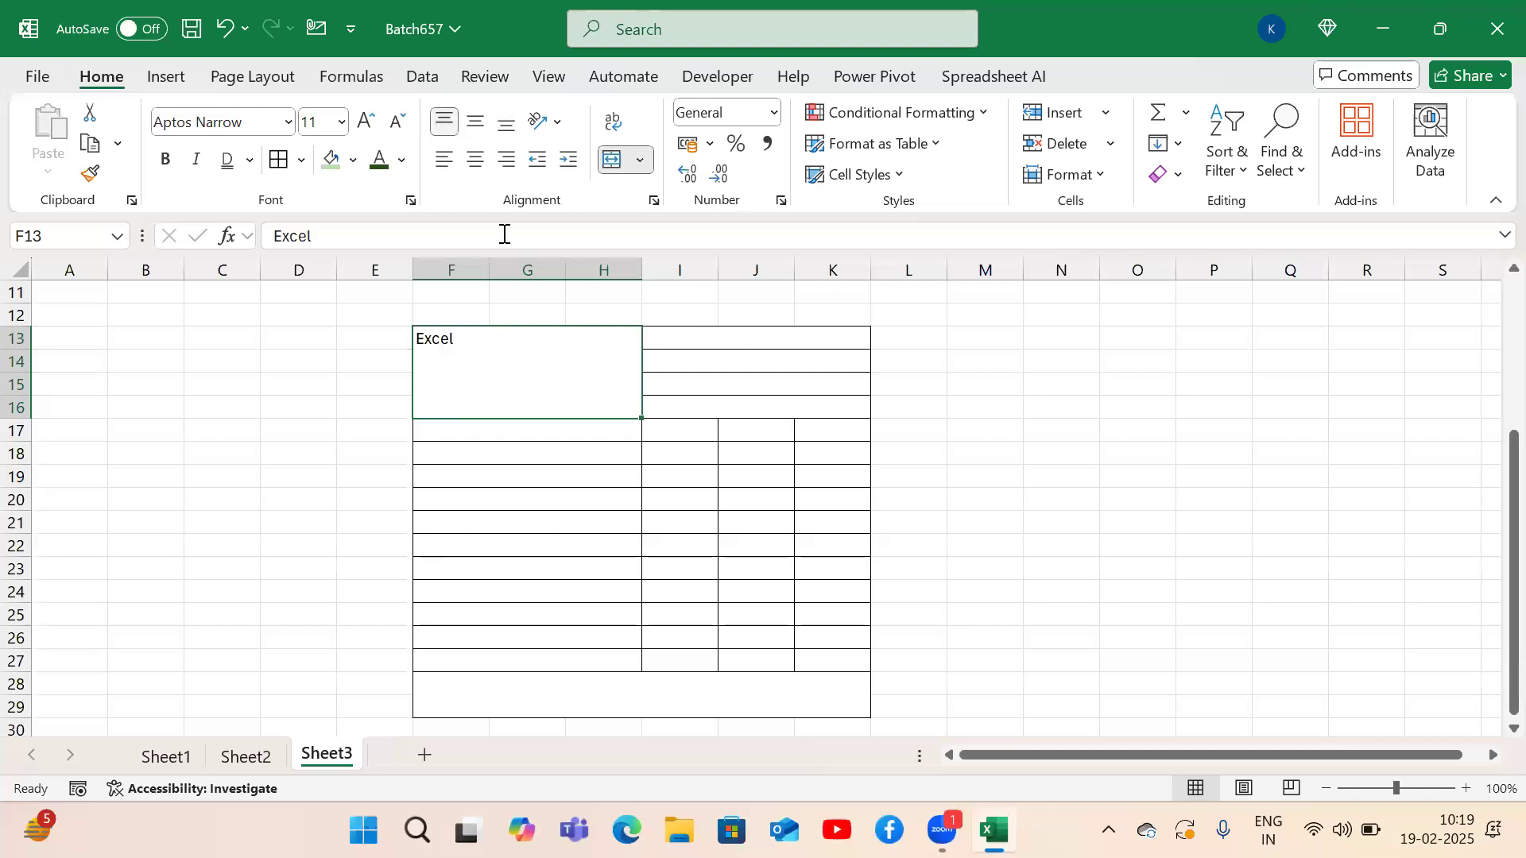
Add 'Microsoft Corp.' and 'USA.' as extra lines in the F13 cell.
double_click(513, 335)
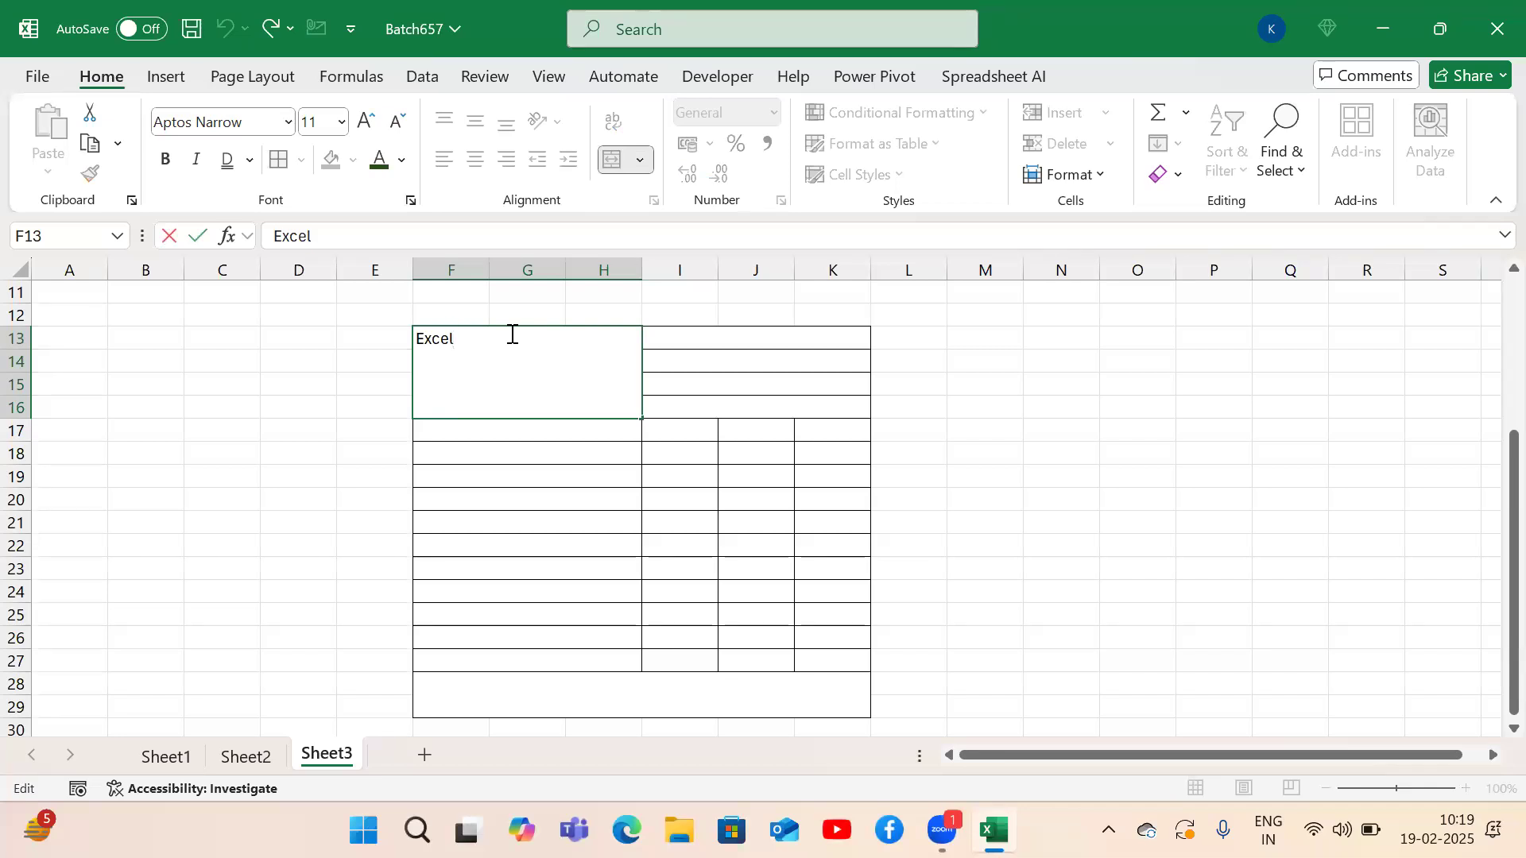
key(alt+Return)
text(Microsof)
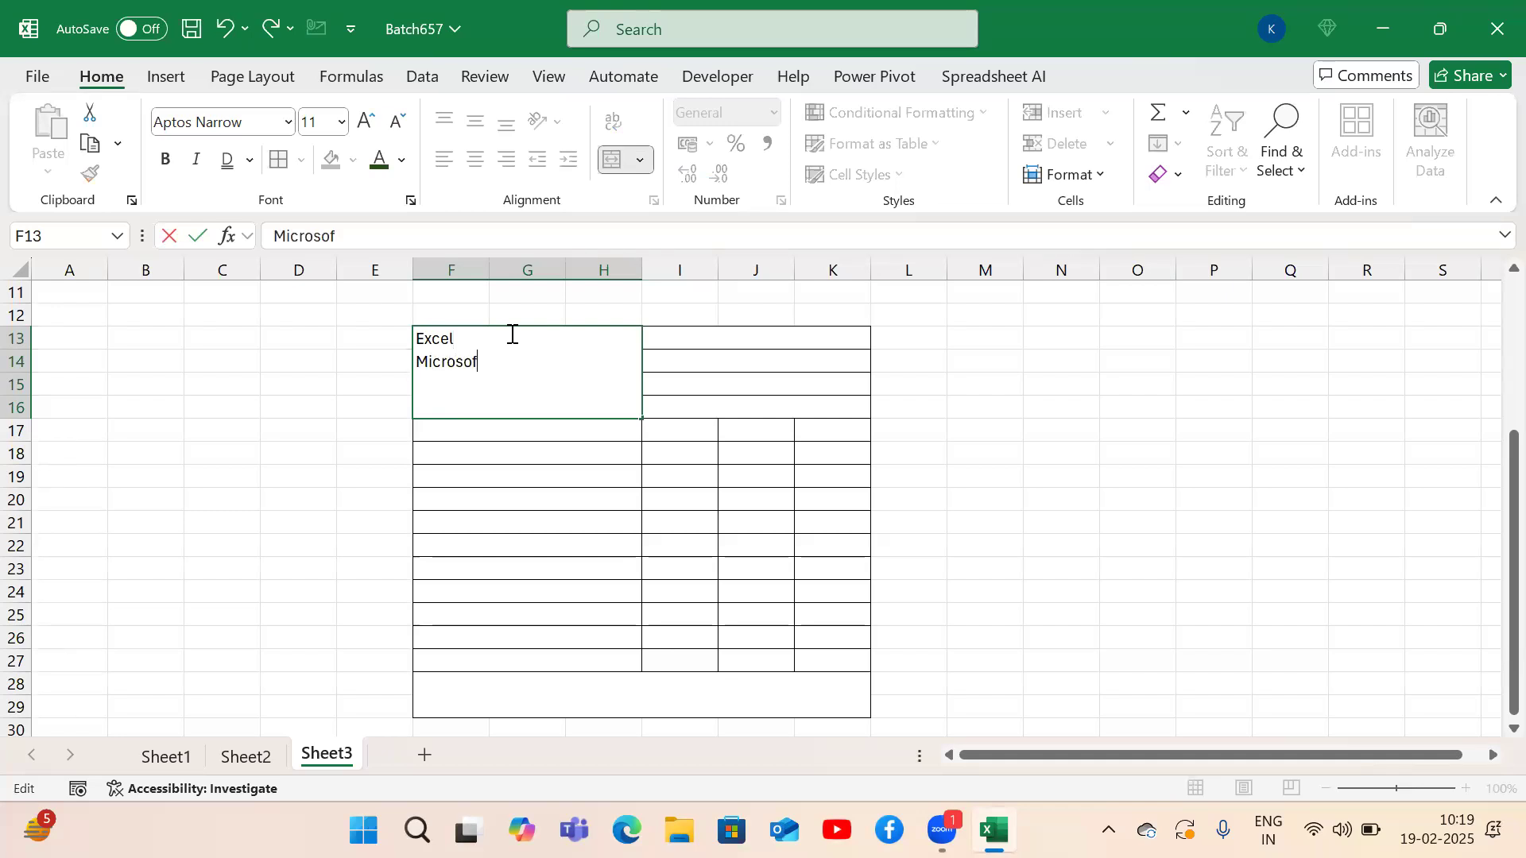
text(t Cop)
key(BackSpace)
text(rp.)
key(alt+Return)
text(US)
key(BackSpace)
text(SA)
click(698, 336)
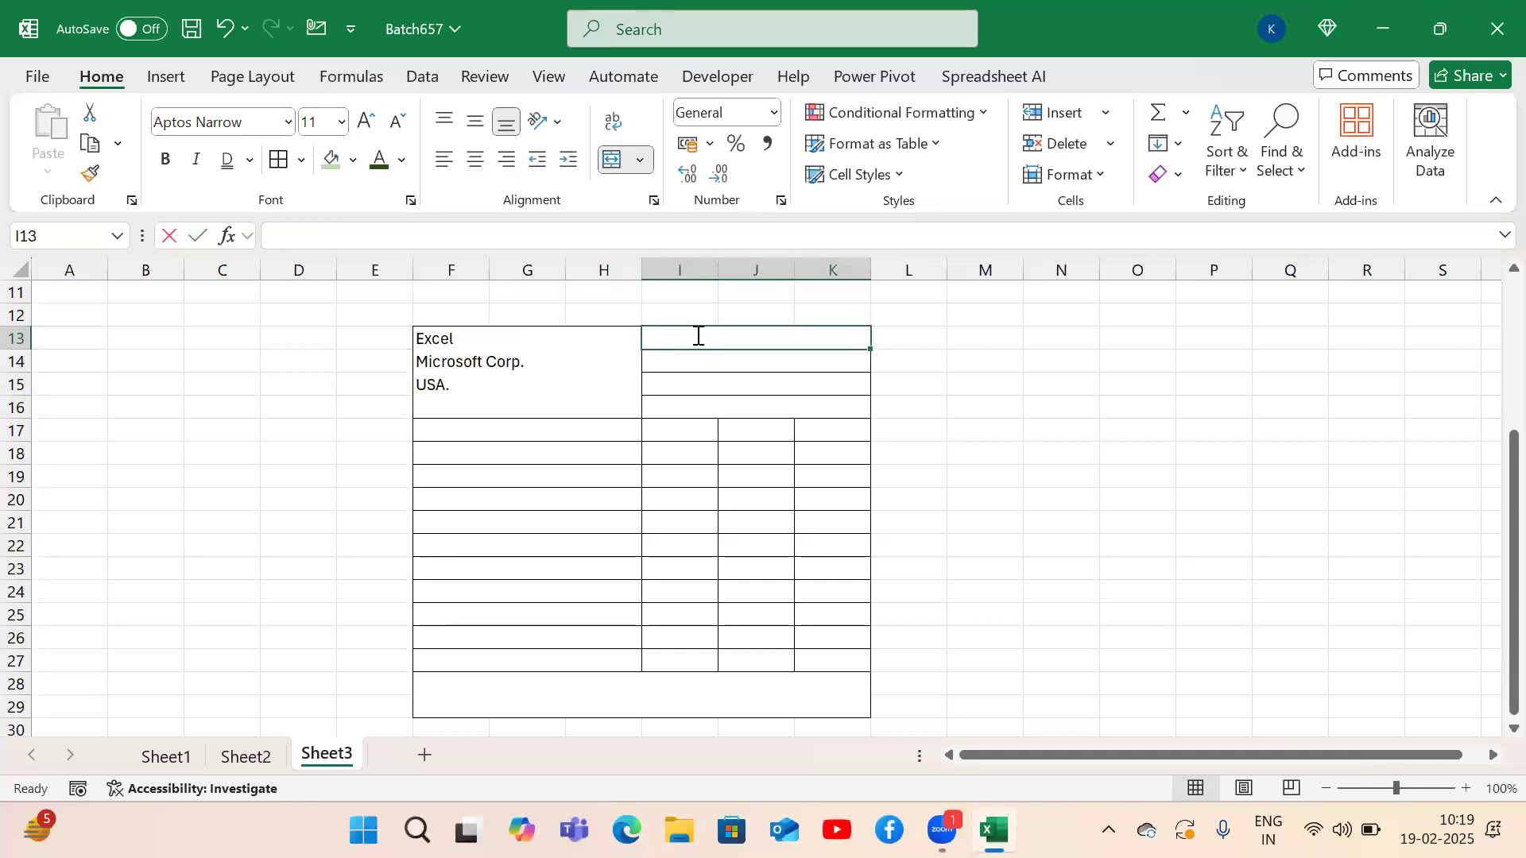
Enter 'Date :' with today's date in I13, noting 'CTrl + ;' beside it.
text(Date :)
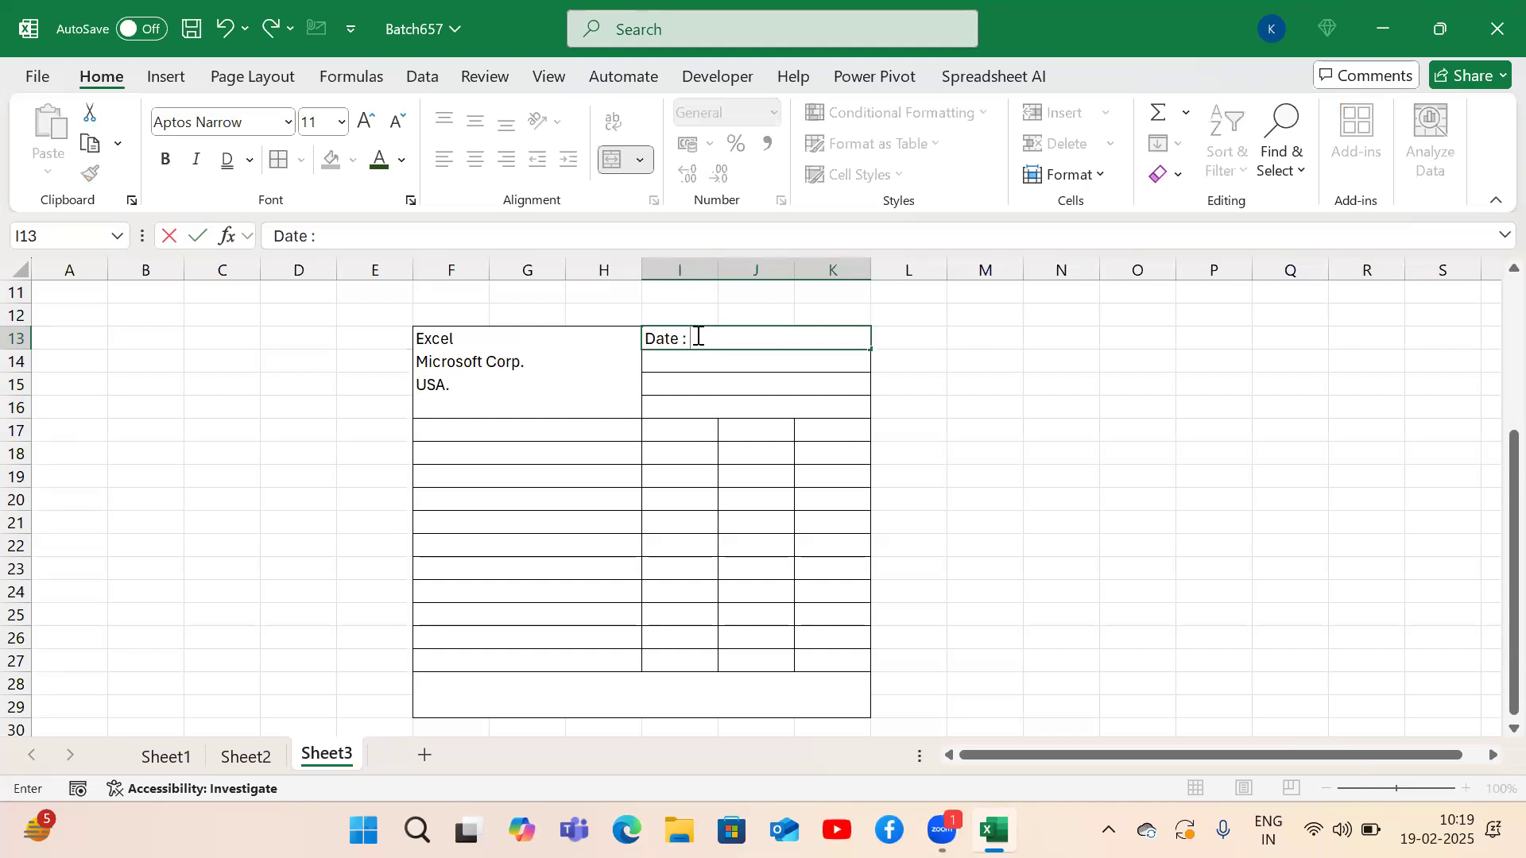
key(ctrl+semicolon)
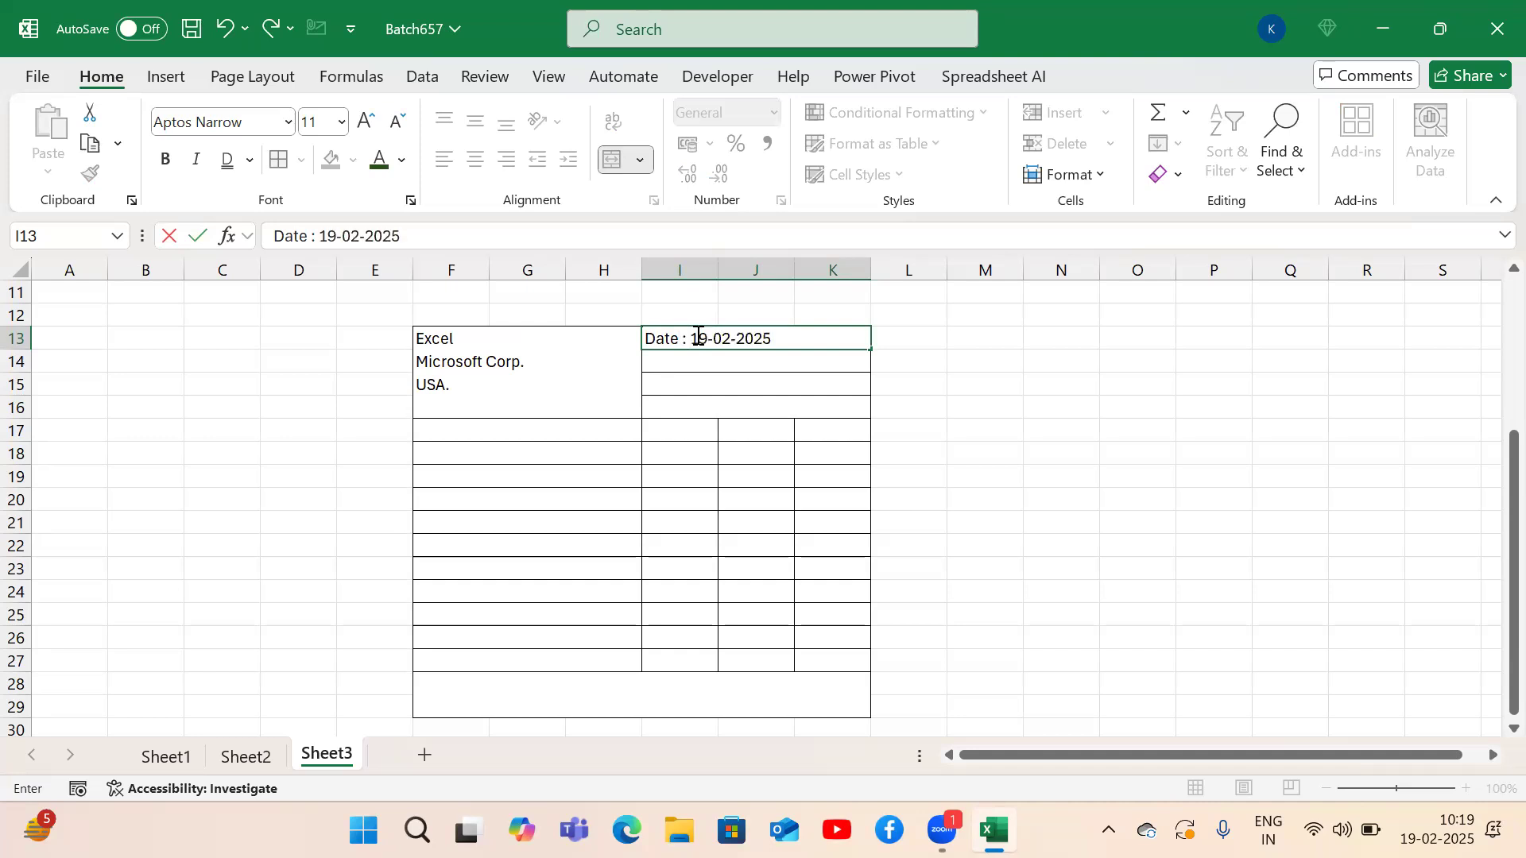
key(Up)
key(Up)
key(Right)
key(Down)
key(Down)
key(Right)
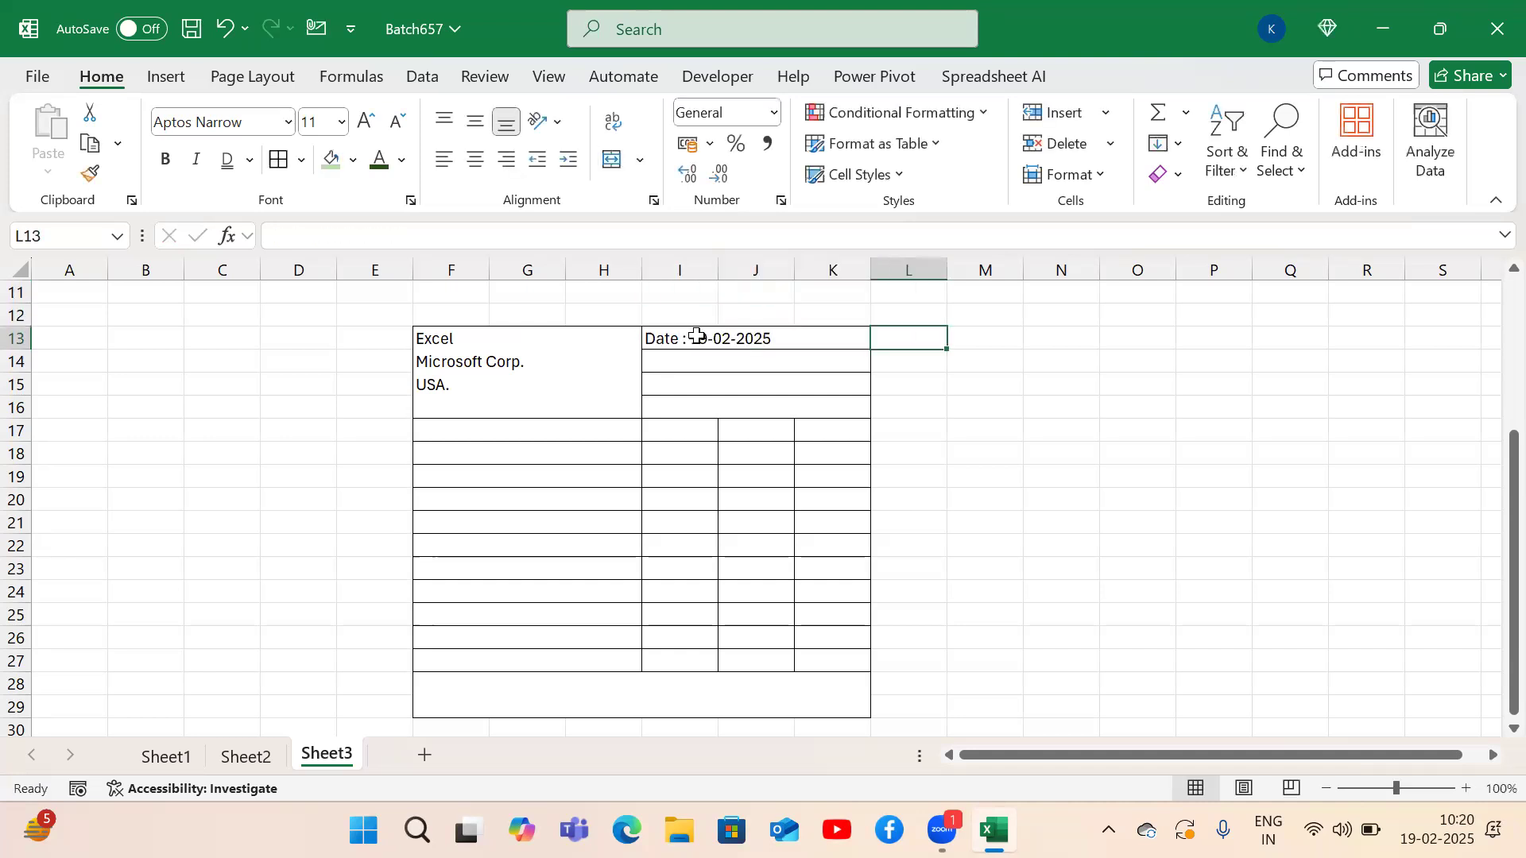
text(CTrl + )
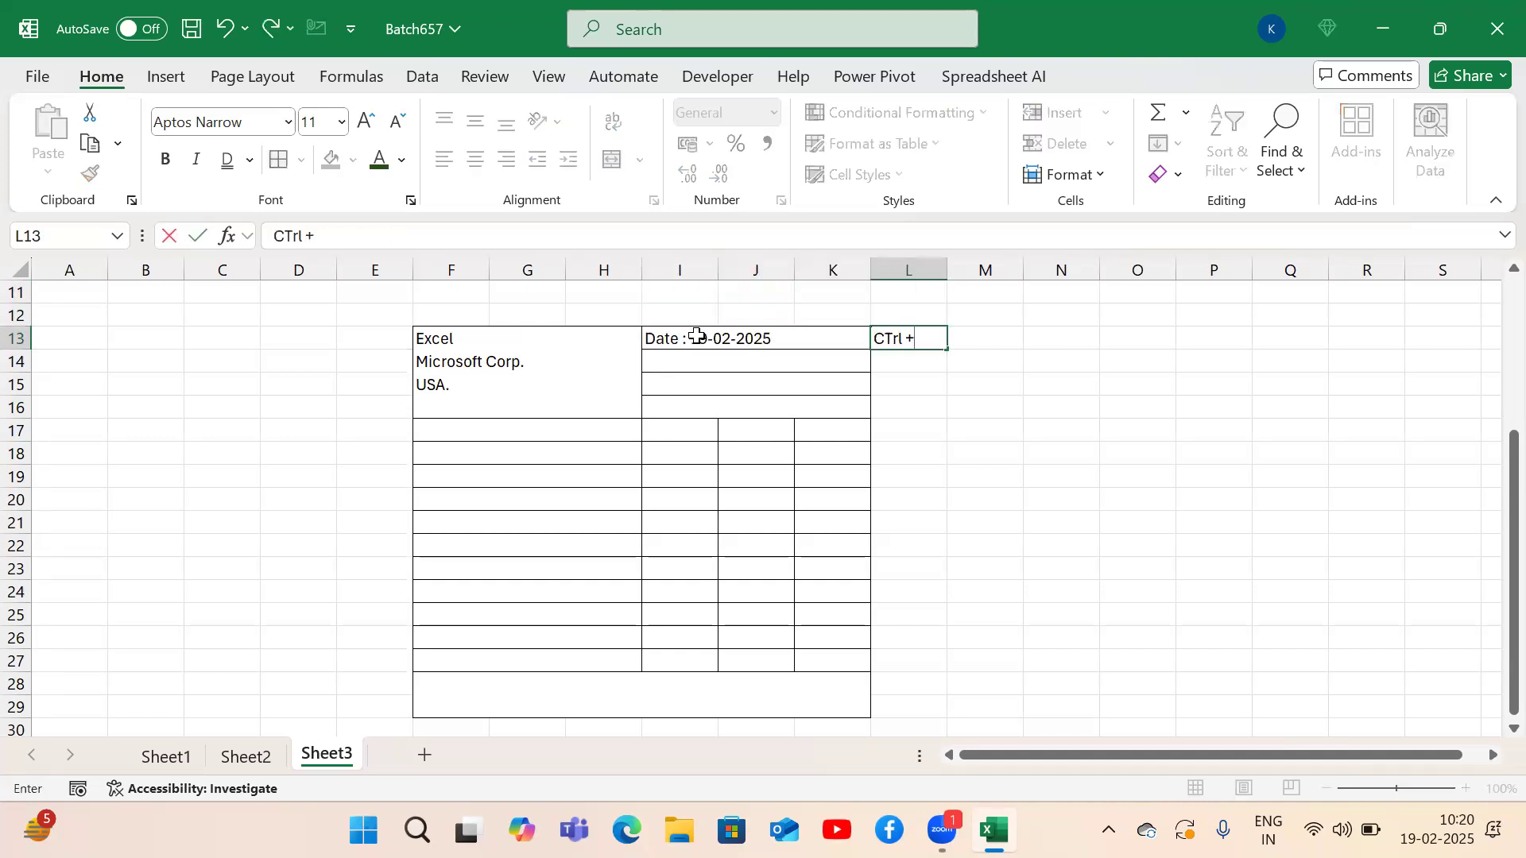
text(;)
key(Return)
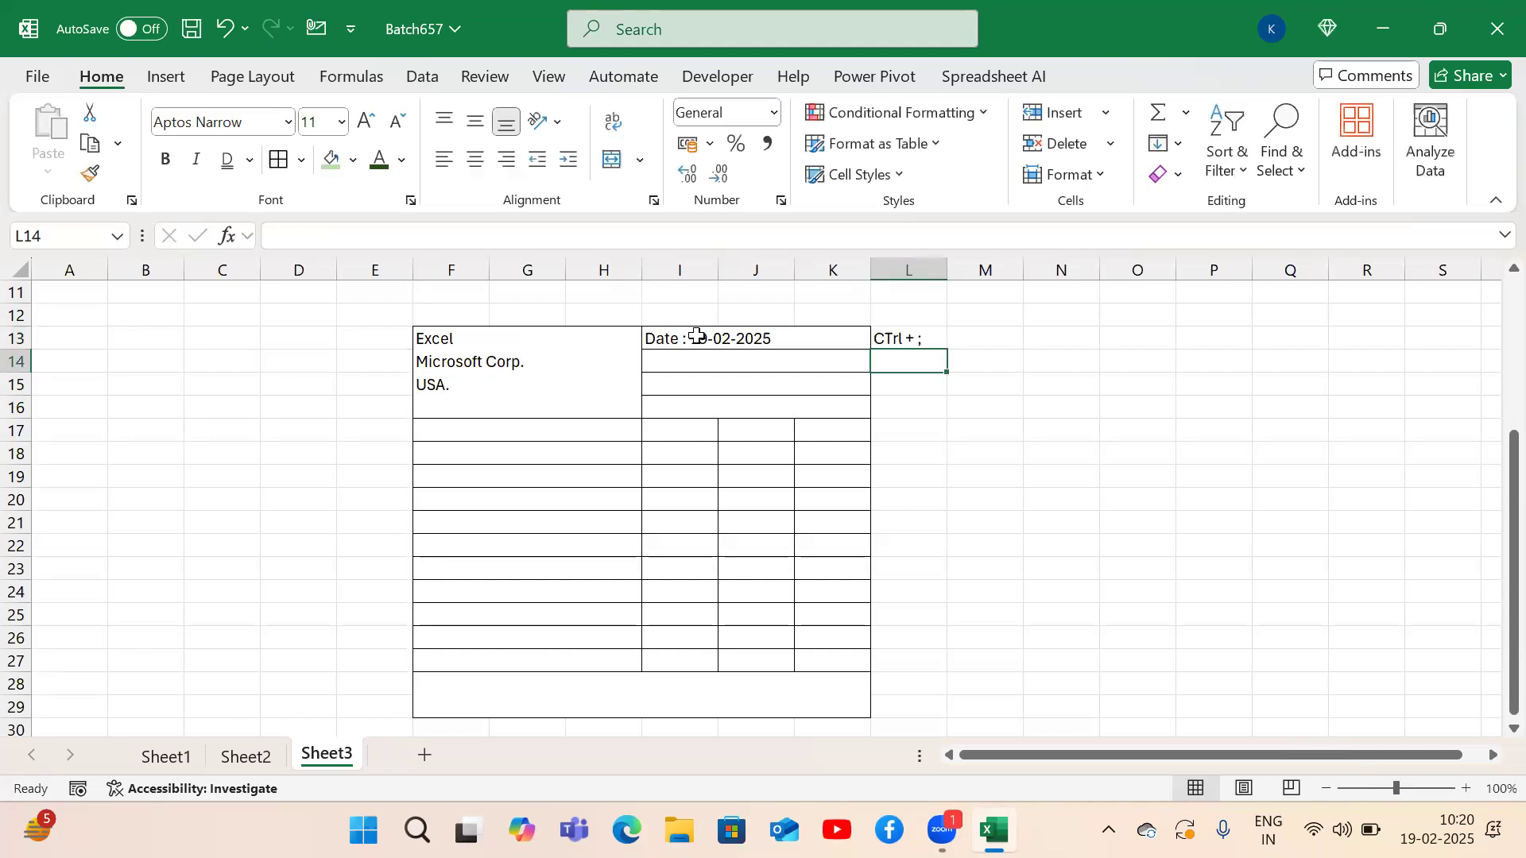
Enter 'Time :' with the current time, noting 'CTrl + SHift + ;' beside it.
key(Left)
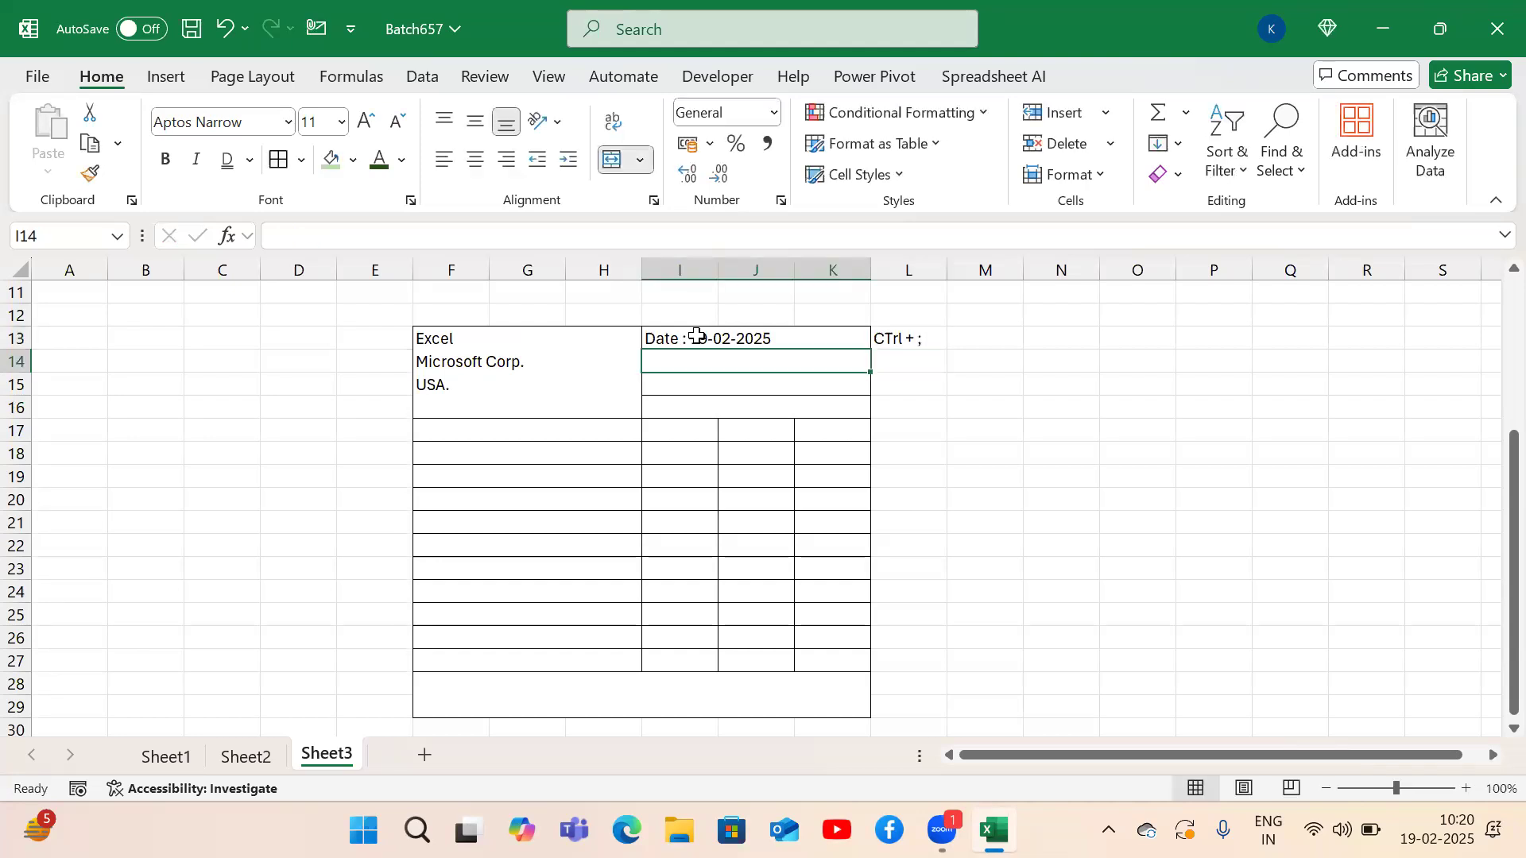
text(Time :)
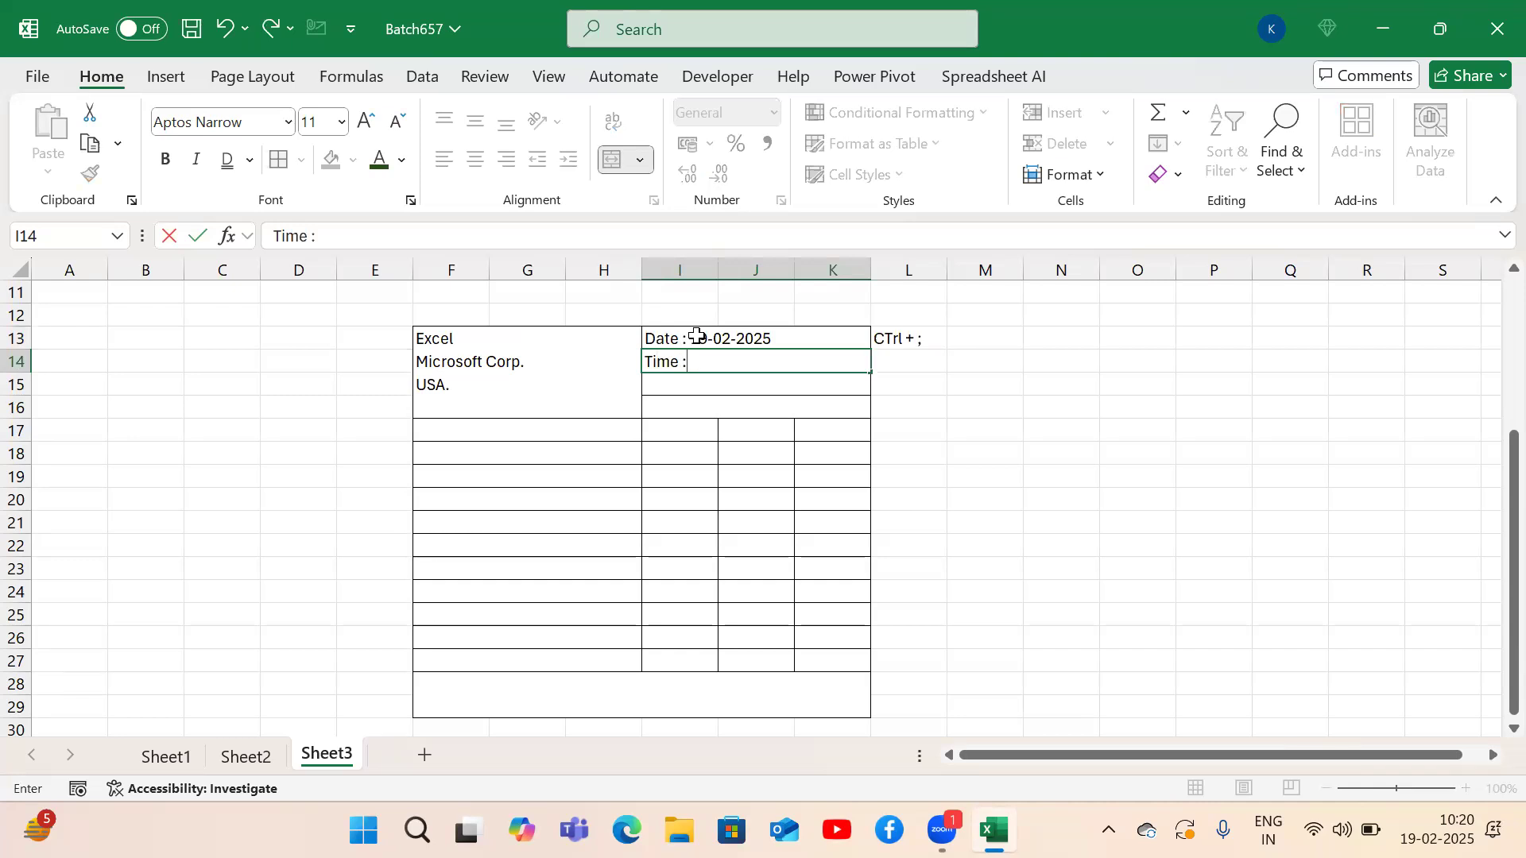
key(ctrl+shift+semicolon)
key(Tab)
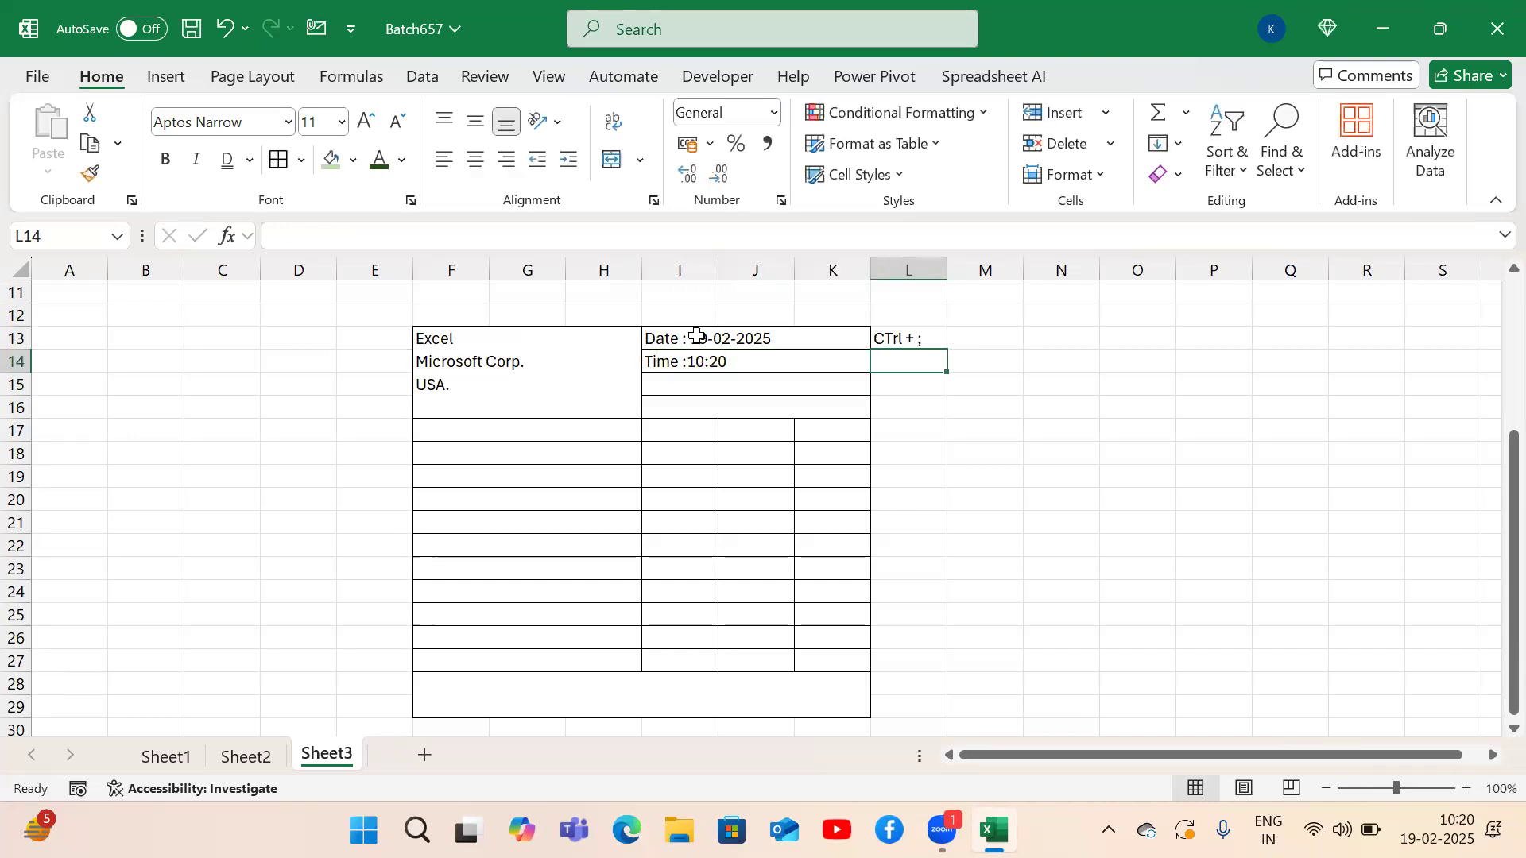
text(CTrl + )
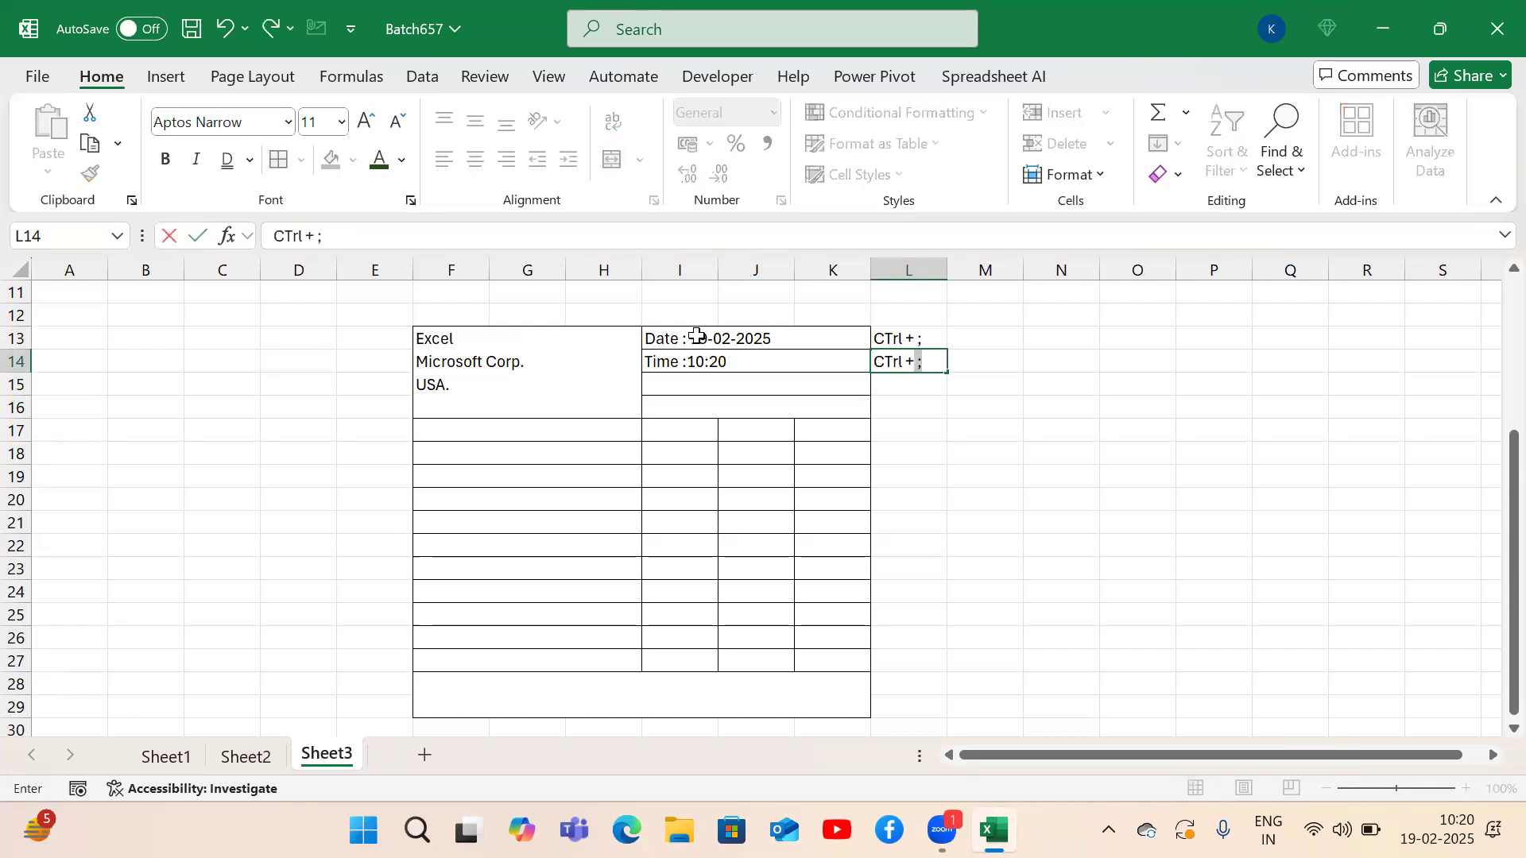
text(SHift + ;)
key(Return)
Widen column L and label the notes 'Current date' and 'Current time'.
key(Up)
key(Up)
key(Right)
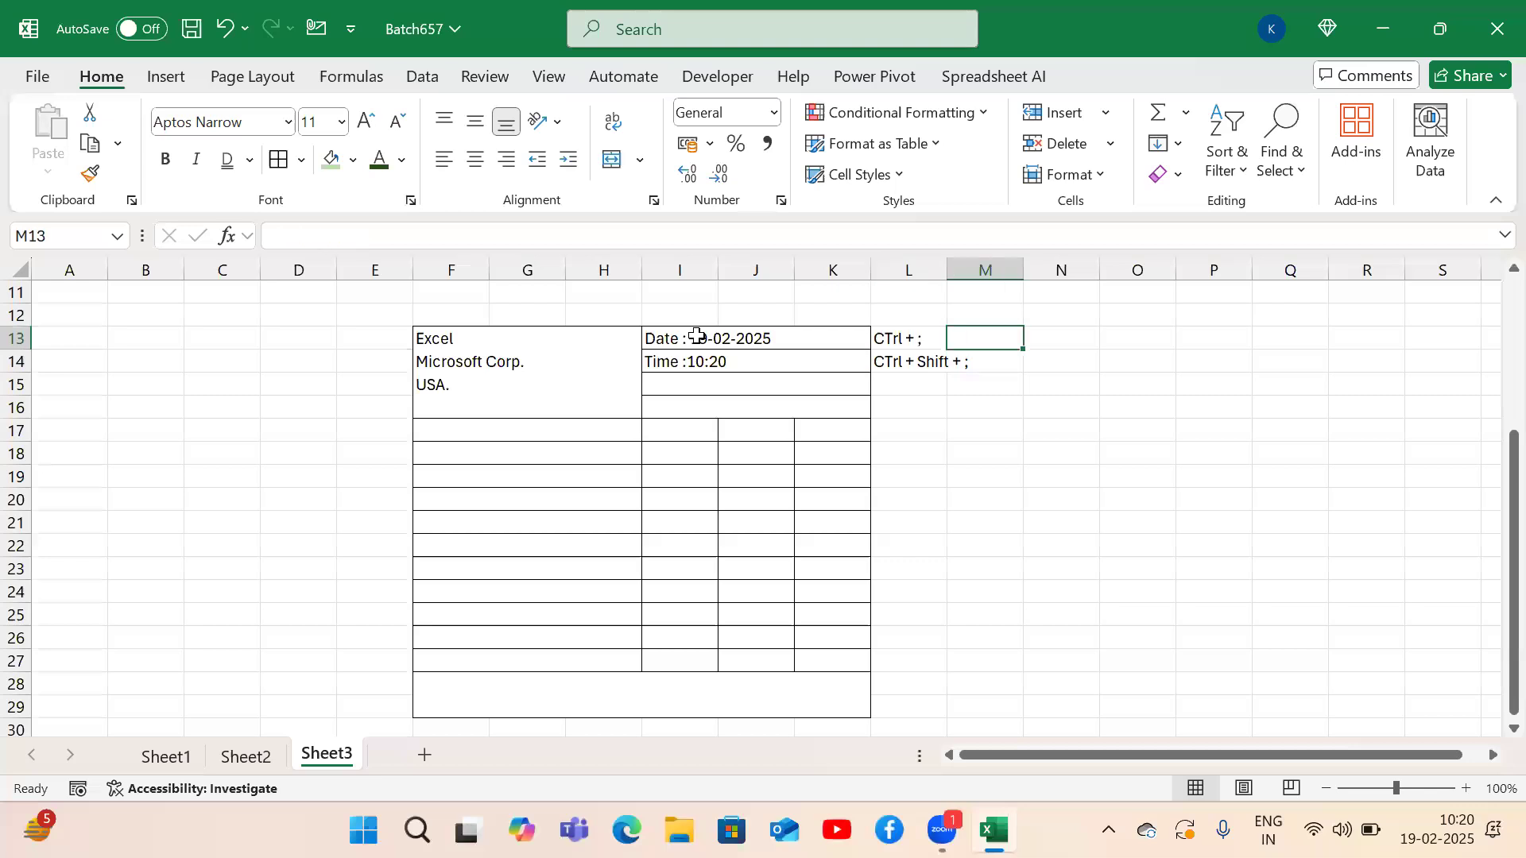
drag(947, 271, 978, 271)
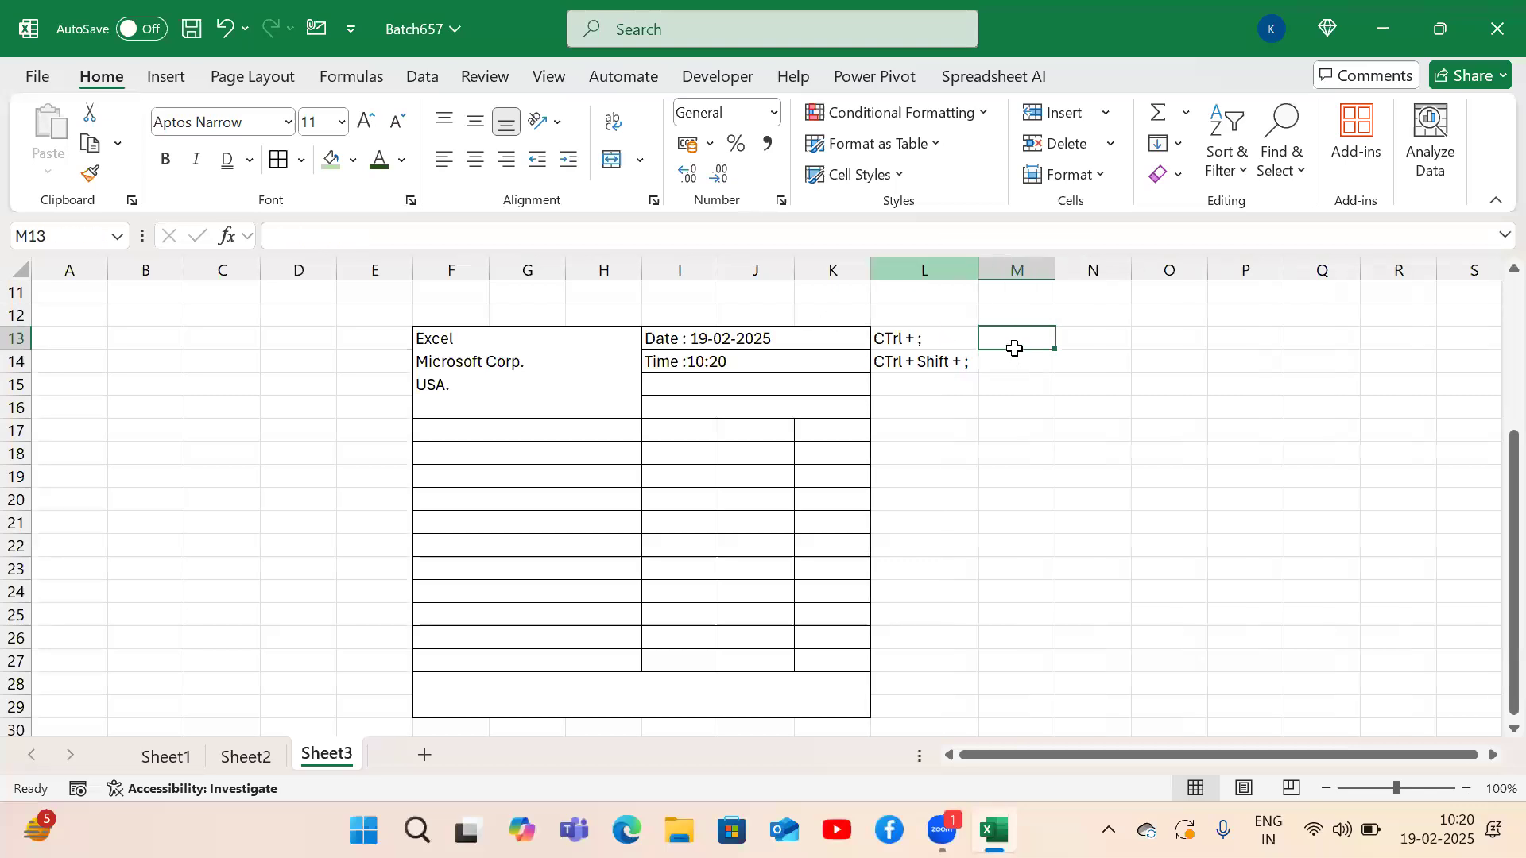
text(Cure)
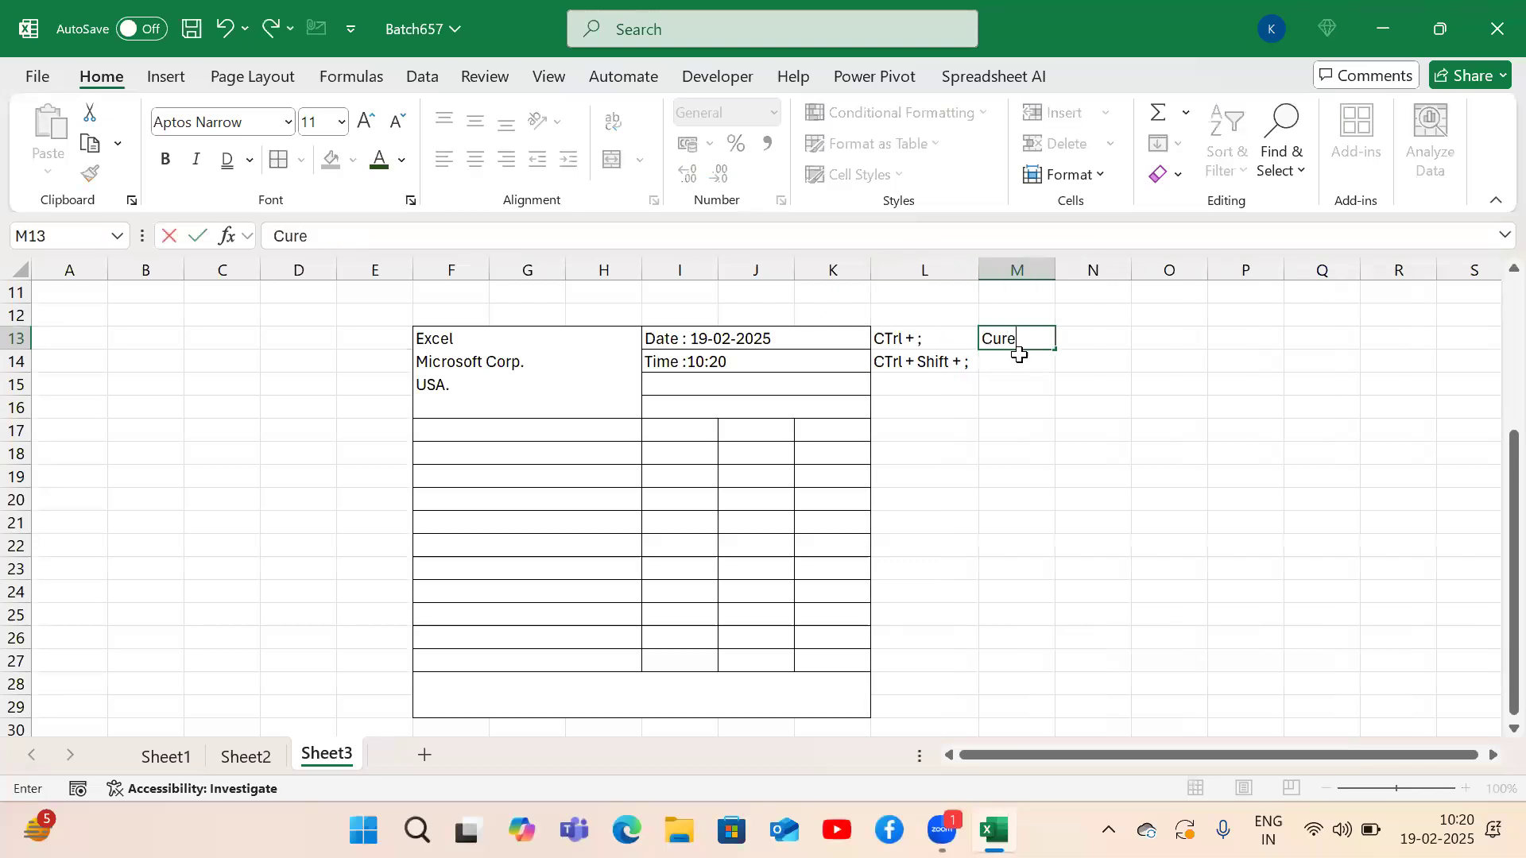
key(BackSpace)
text(rent date)
key(Return)
text(Curr)
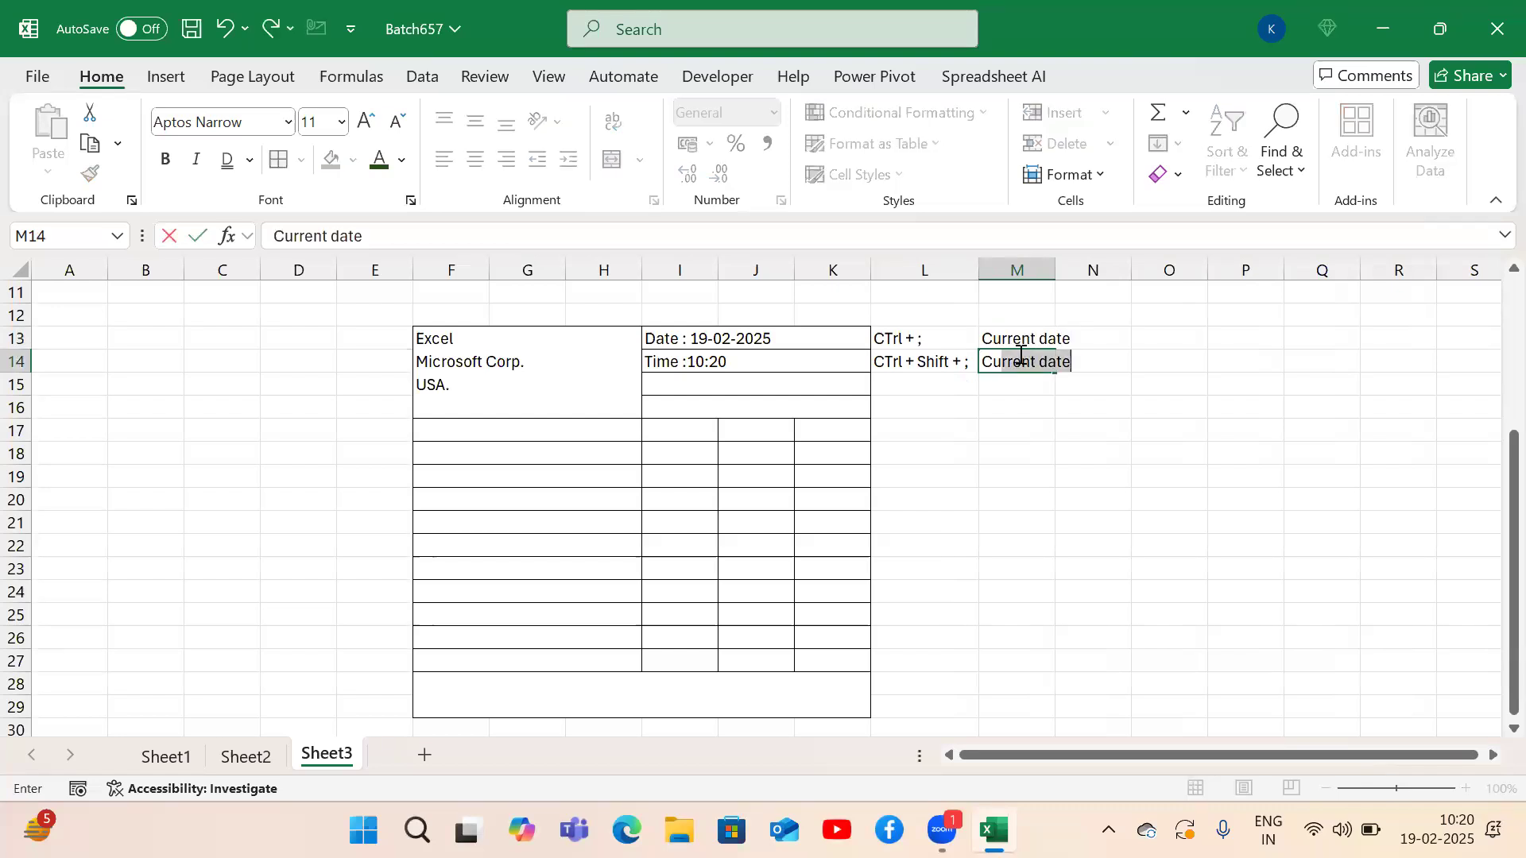
text(ent time)
key(Return)
Add the '#Invoice No :' label in the third header row.
key(Left)
key(Left)
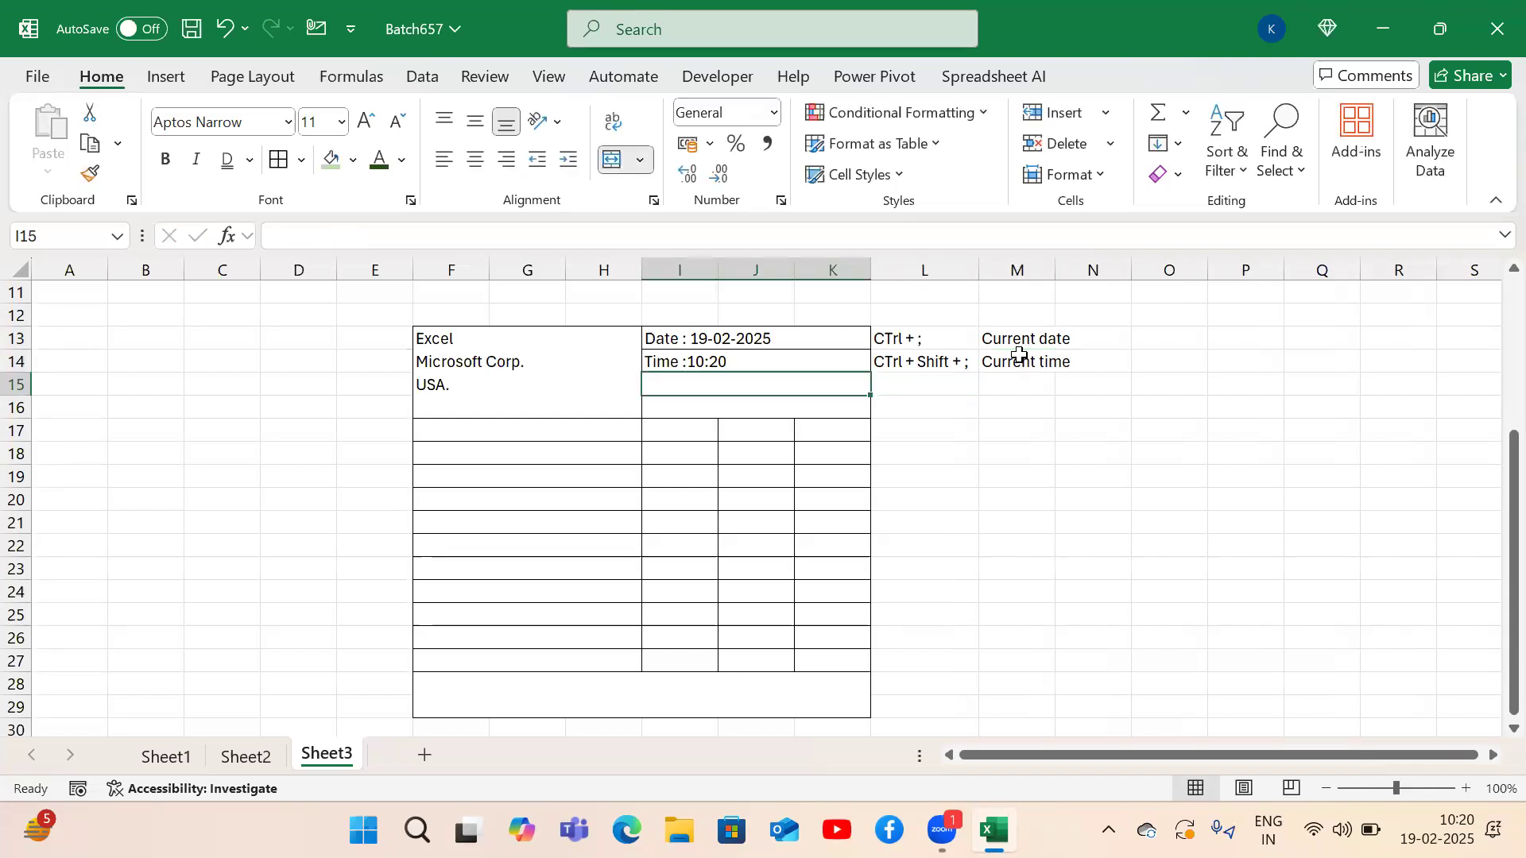
text(#Incvoi)
key(BackSpace)
key(BackSpace)
key(BackSpace)
key(BackSpace)
text(voice No)
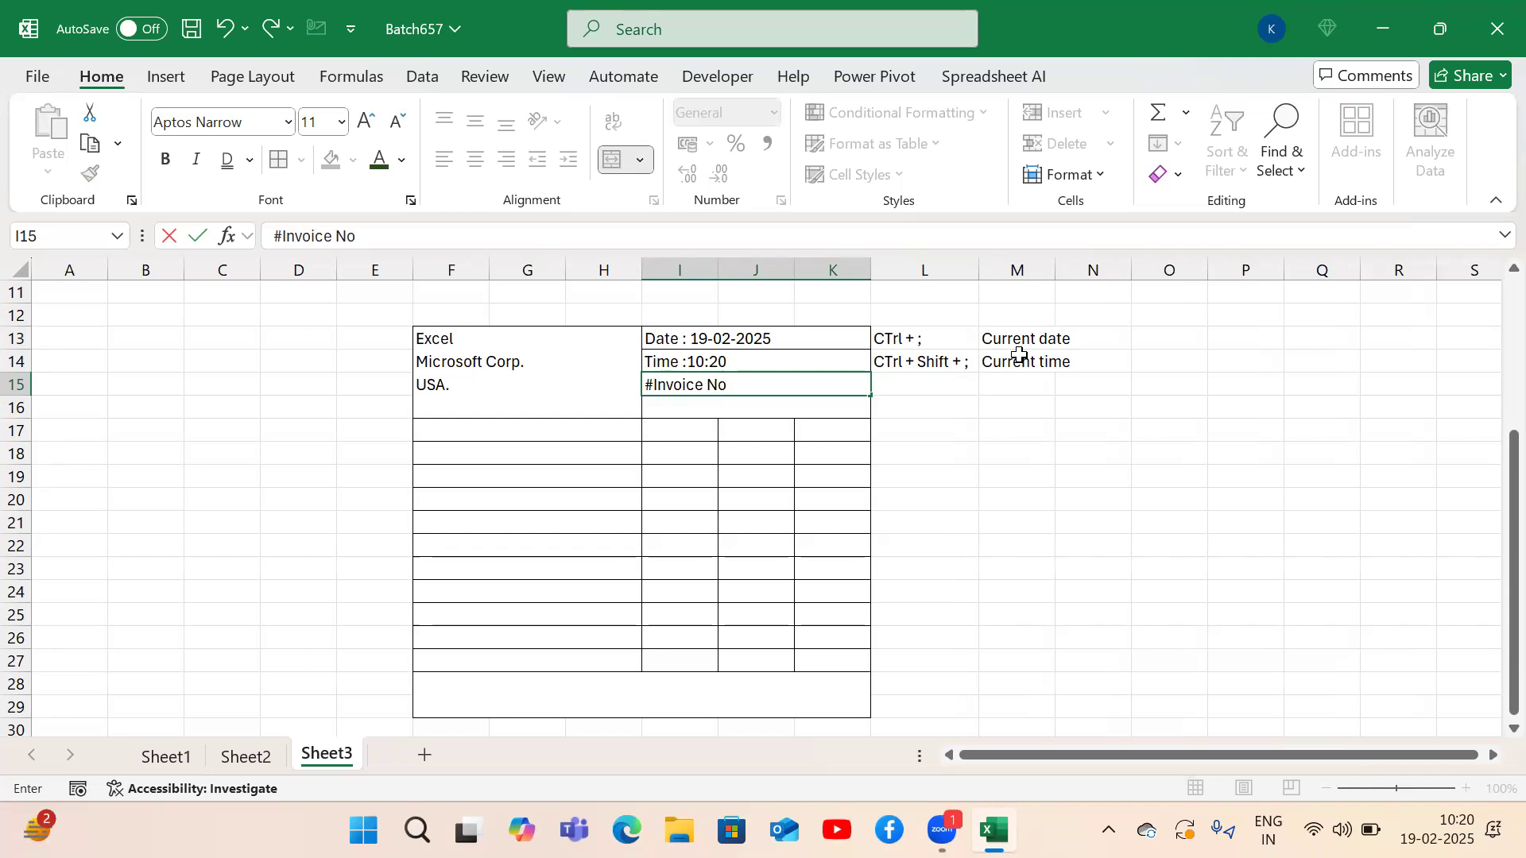
text( :)
key(Left)
key(Down)
key(Left)
key(Right)
Type the row 17 headings Product name, Price, Qty and Total.
text(Produc)
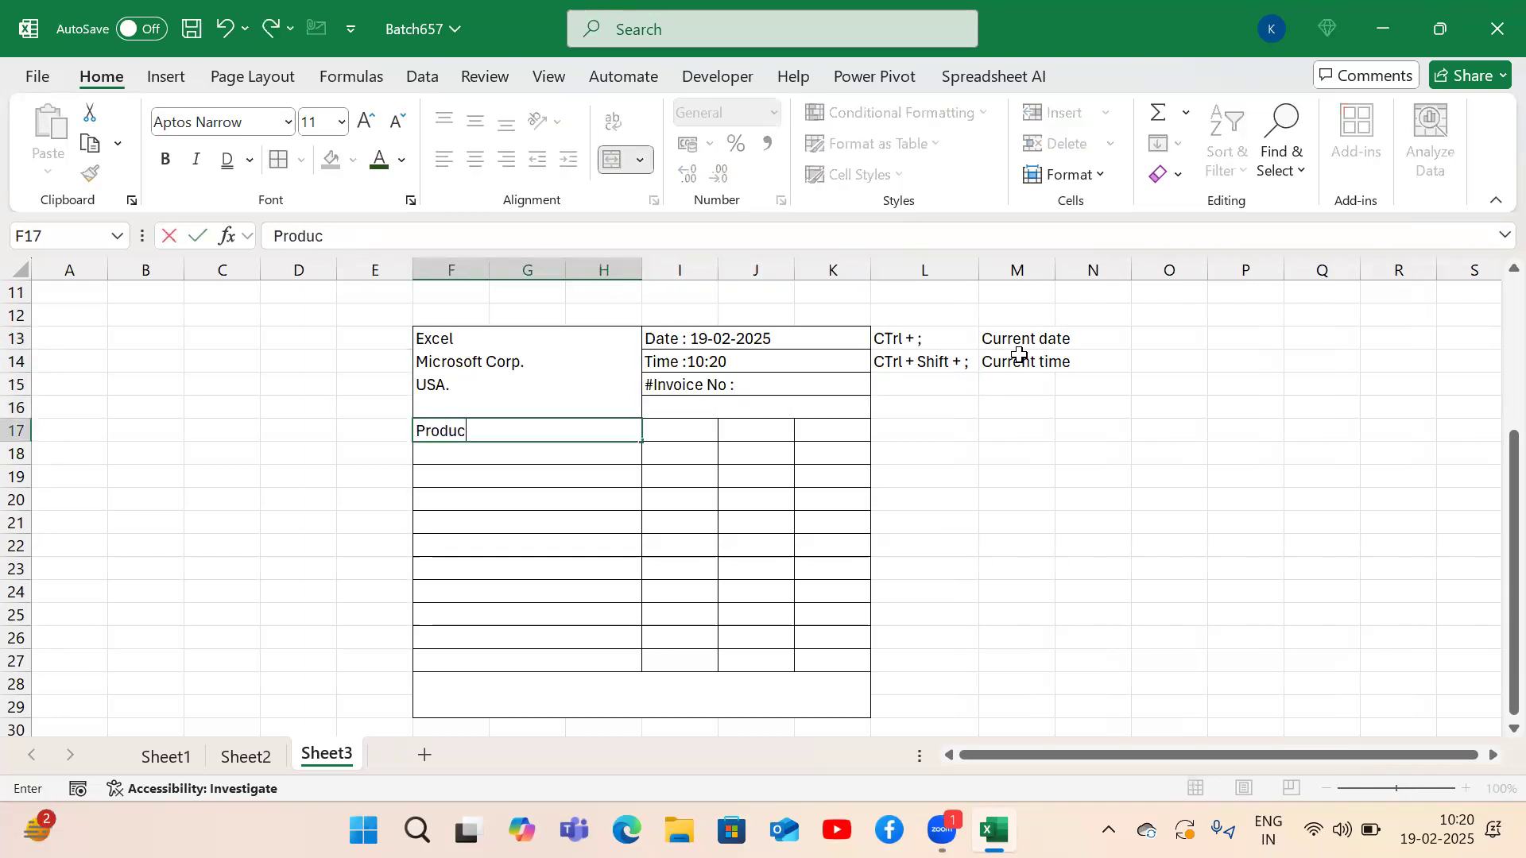
text(t name)
key(Tab)
text(Pro)
key(BackSpace)
text(ice)
key(Tab)
text(Qty)
key(Return)
key(Up)
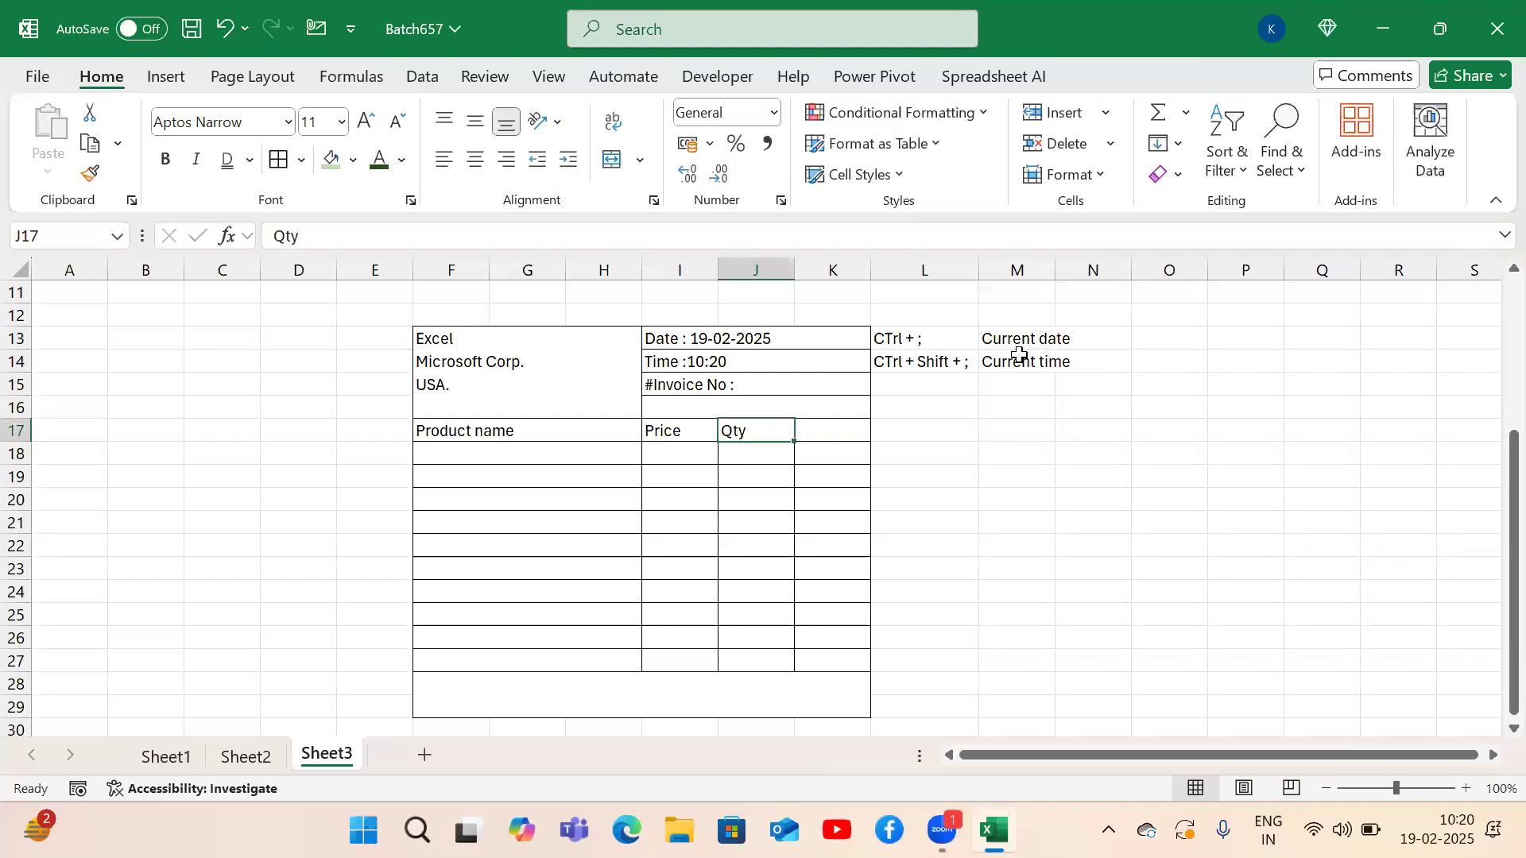
key(Tab)
text(Tota;)
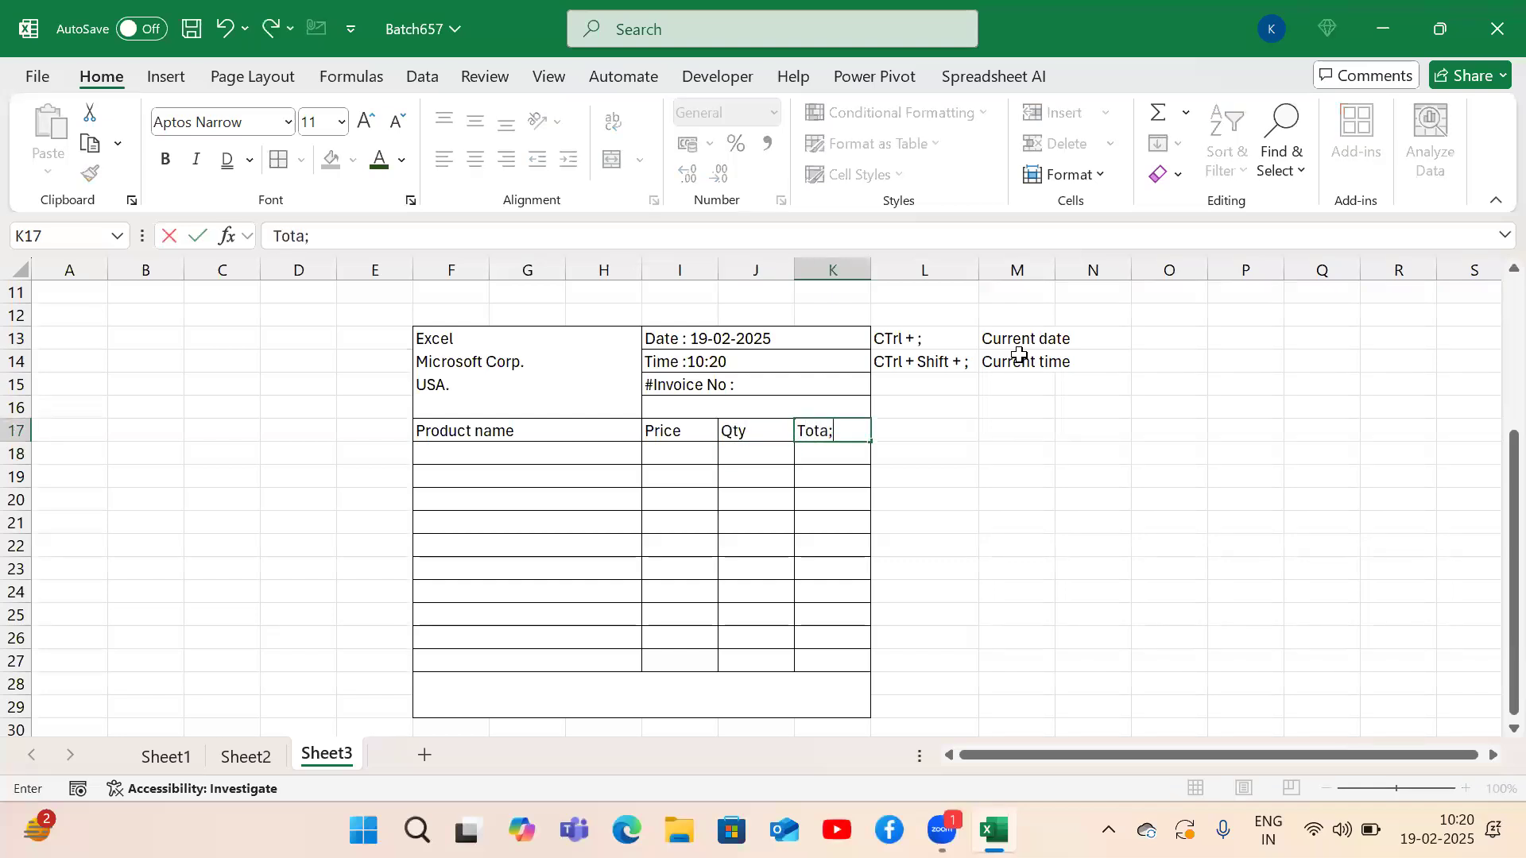
text(l)
key(Return)
Write 'thank you visit again' in the footer, middle-aligned, bold italic, size 8.
key(Down)
key(Down)
key(Down)
key(Down)
key(Down)
key(Down)
key(Down)
key(Down)
key(Down)
key(Left)
key(Down)
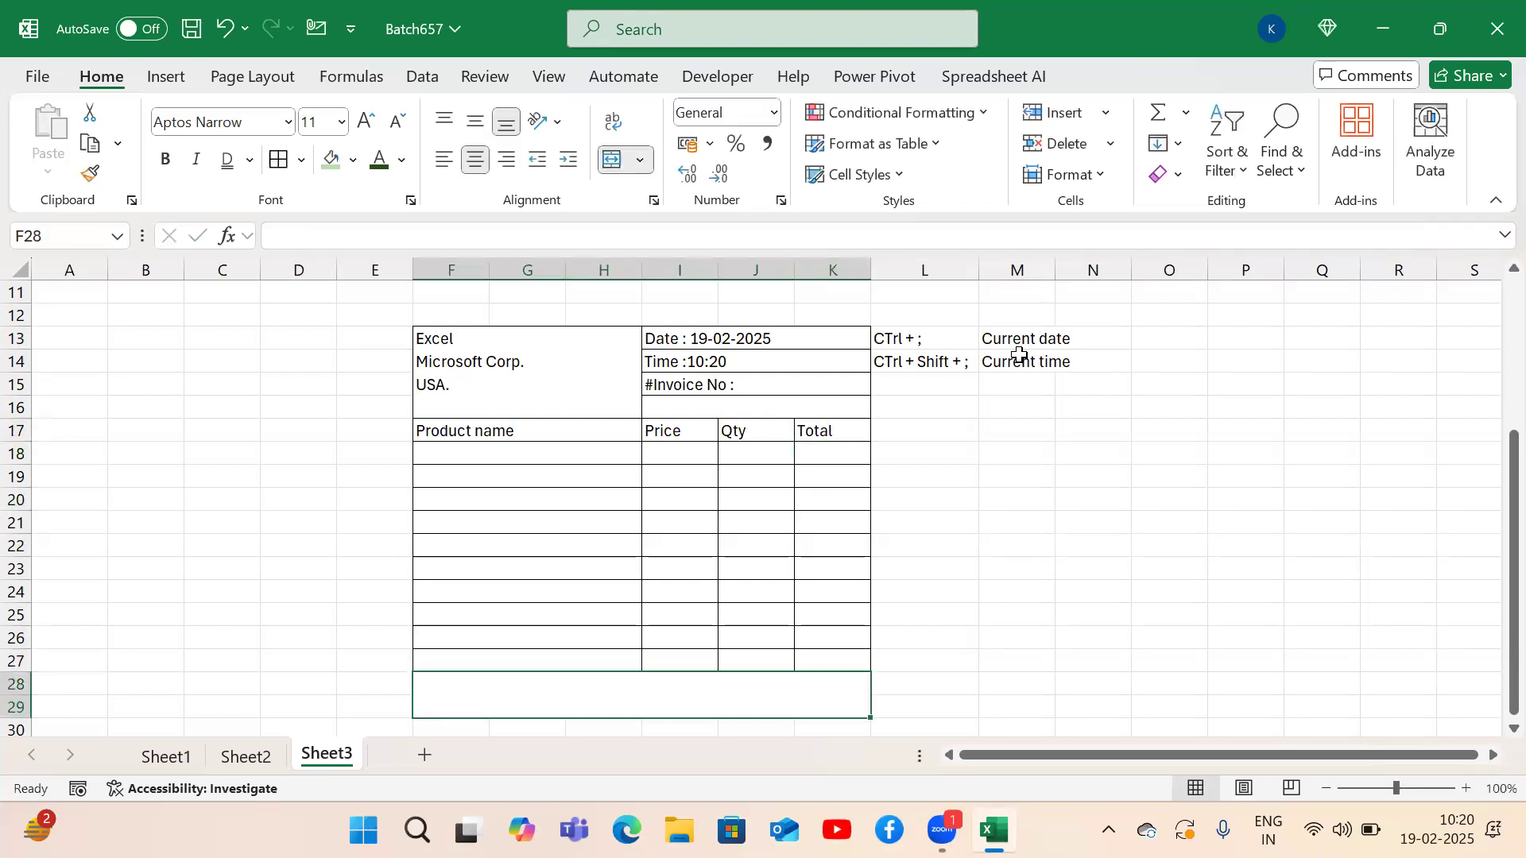
text(thank you)
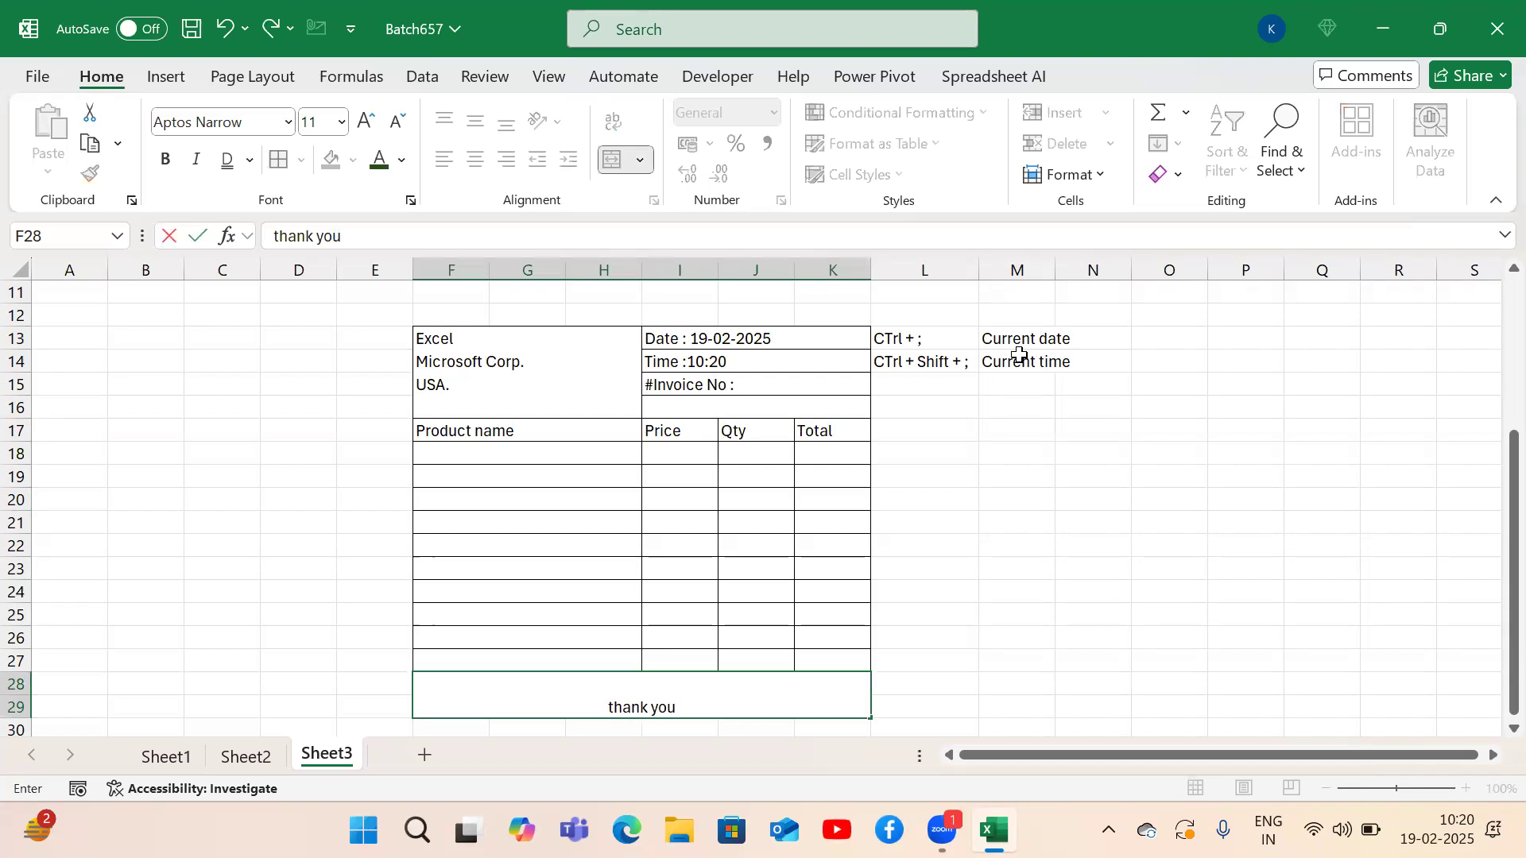
text( visit again)
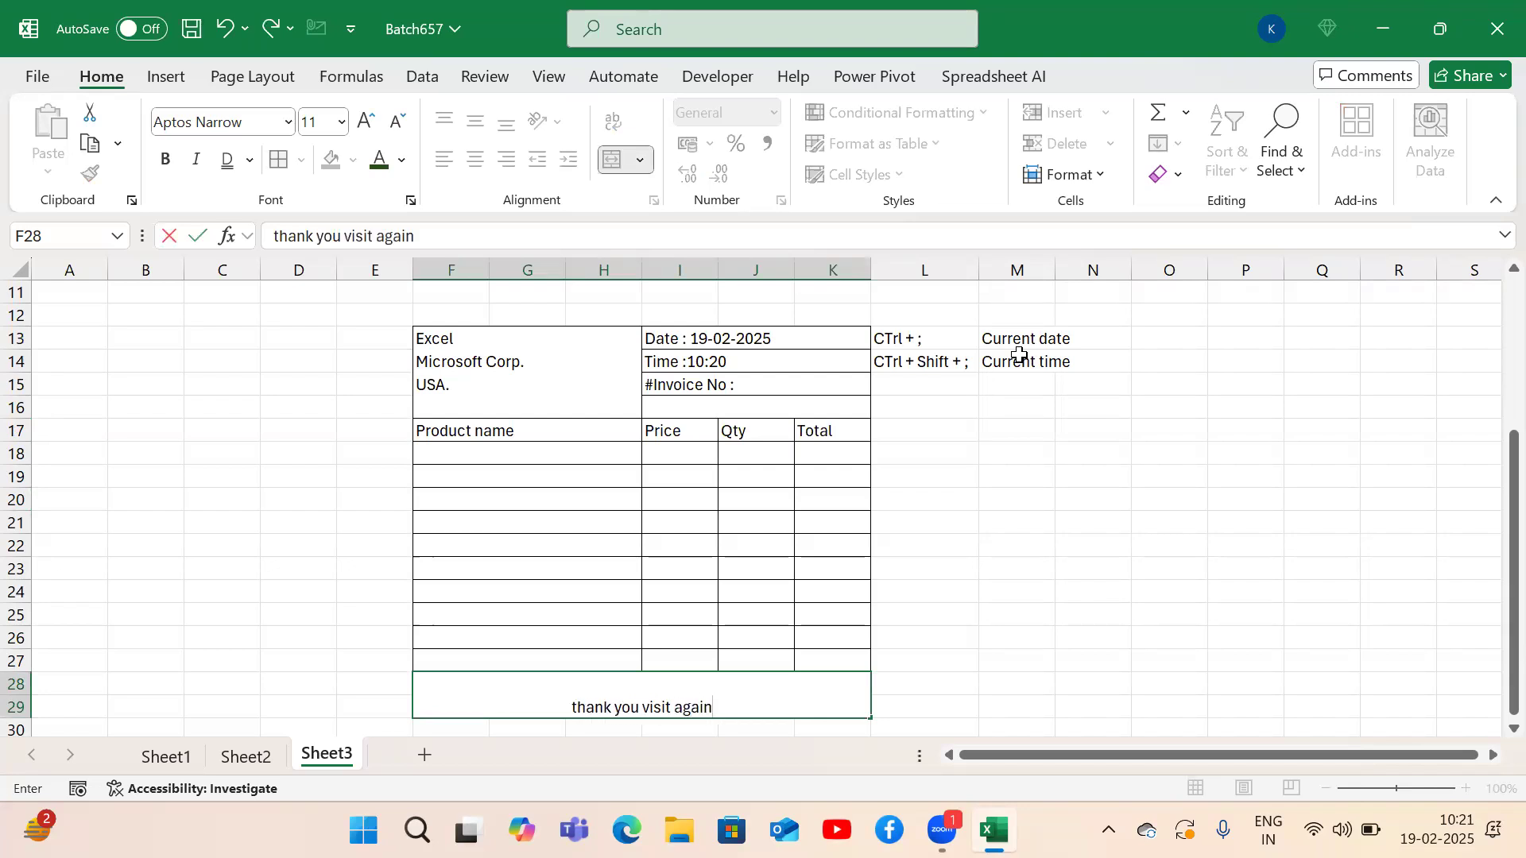
key(Return)
key(Up)
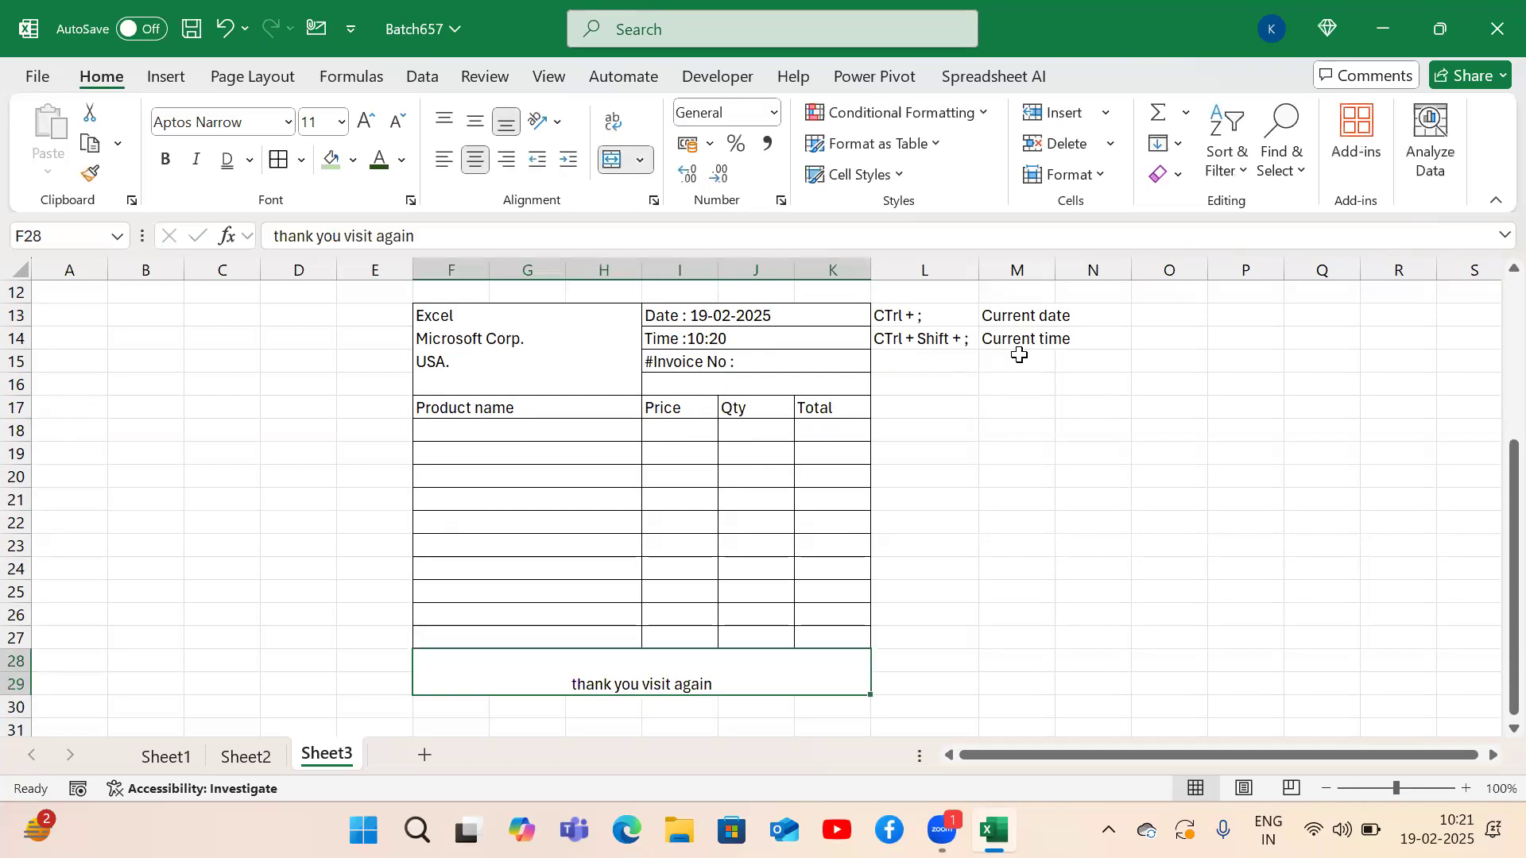
click(480, 127)
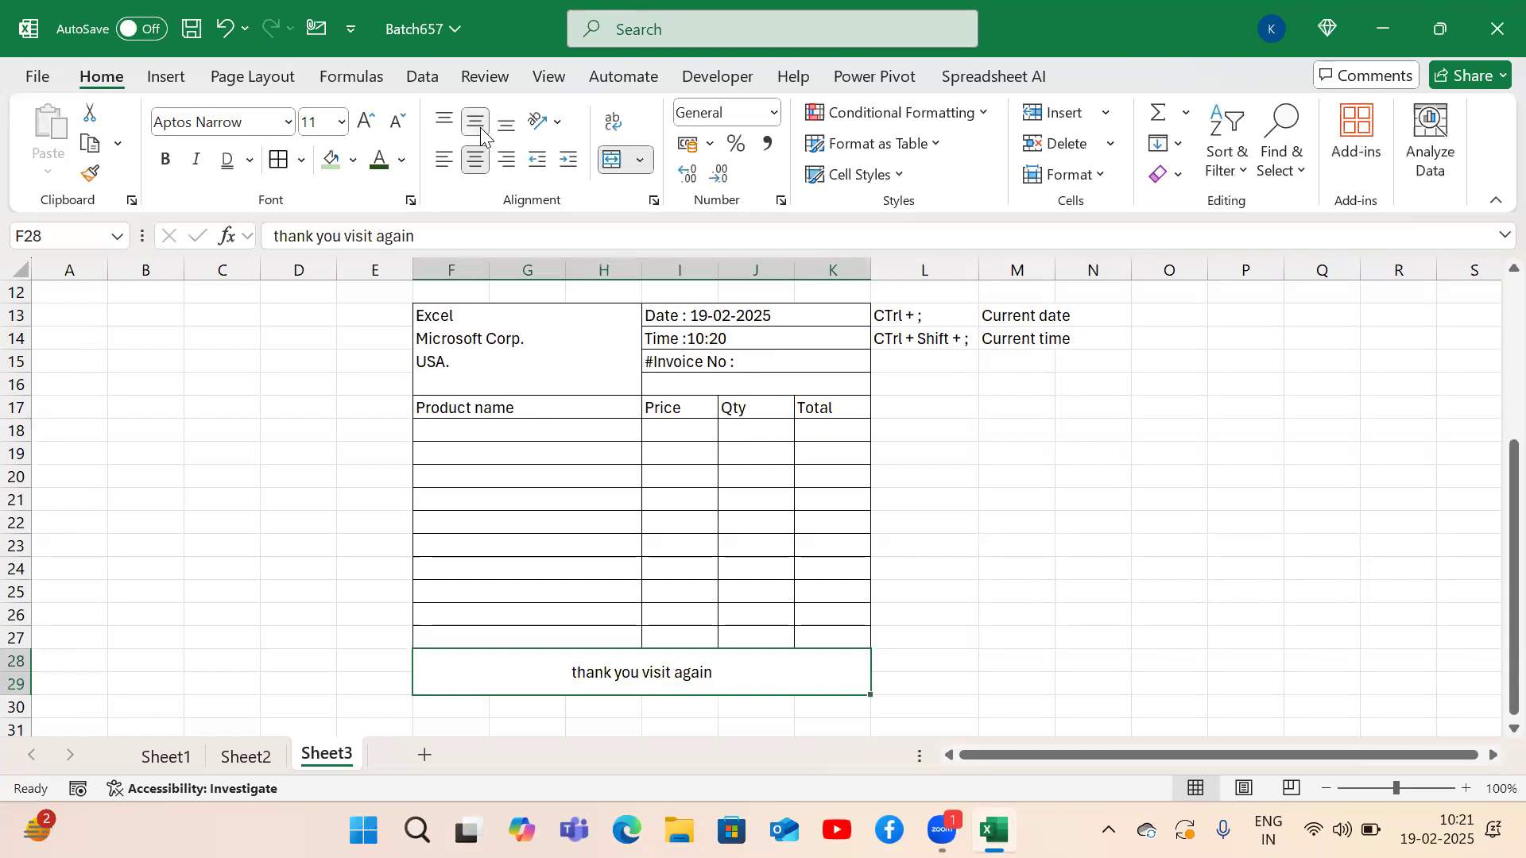
click(167, 162)
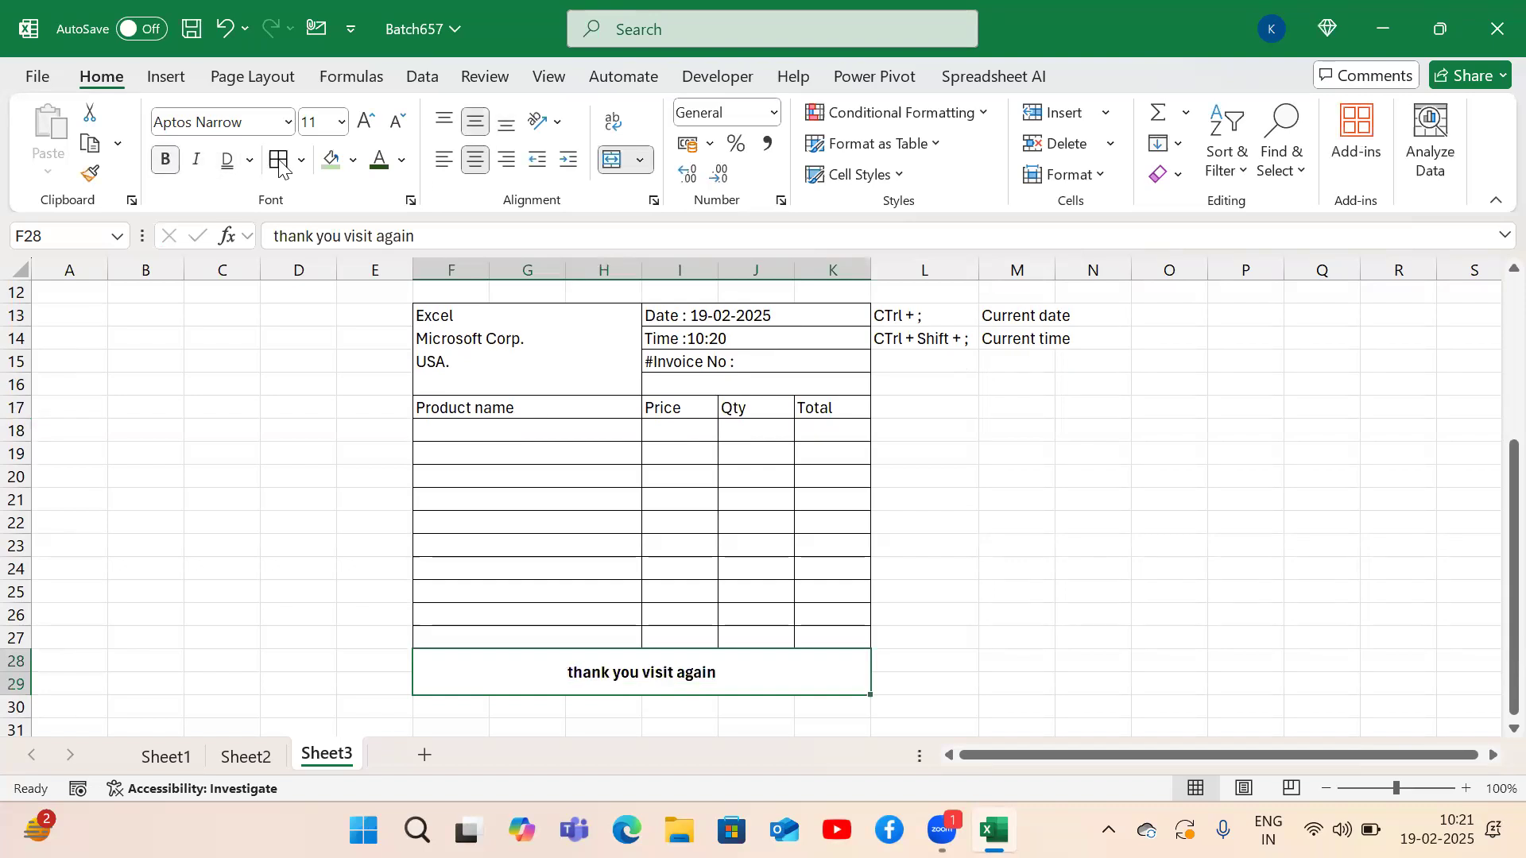
click(198, 161)
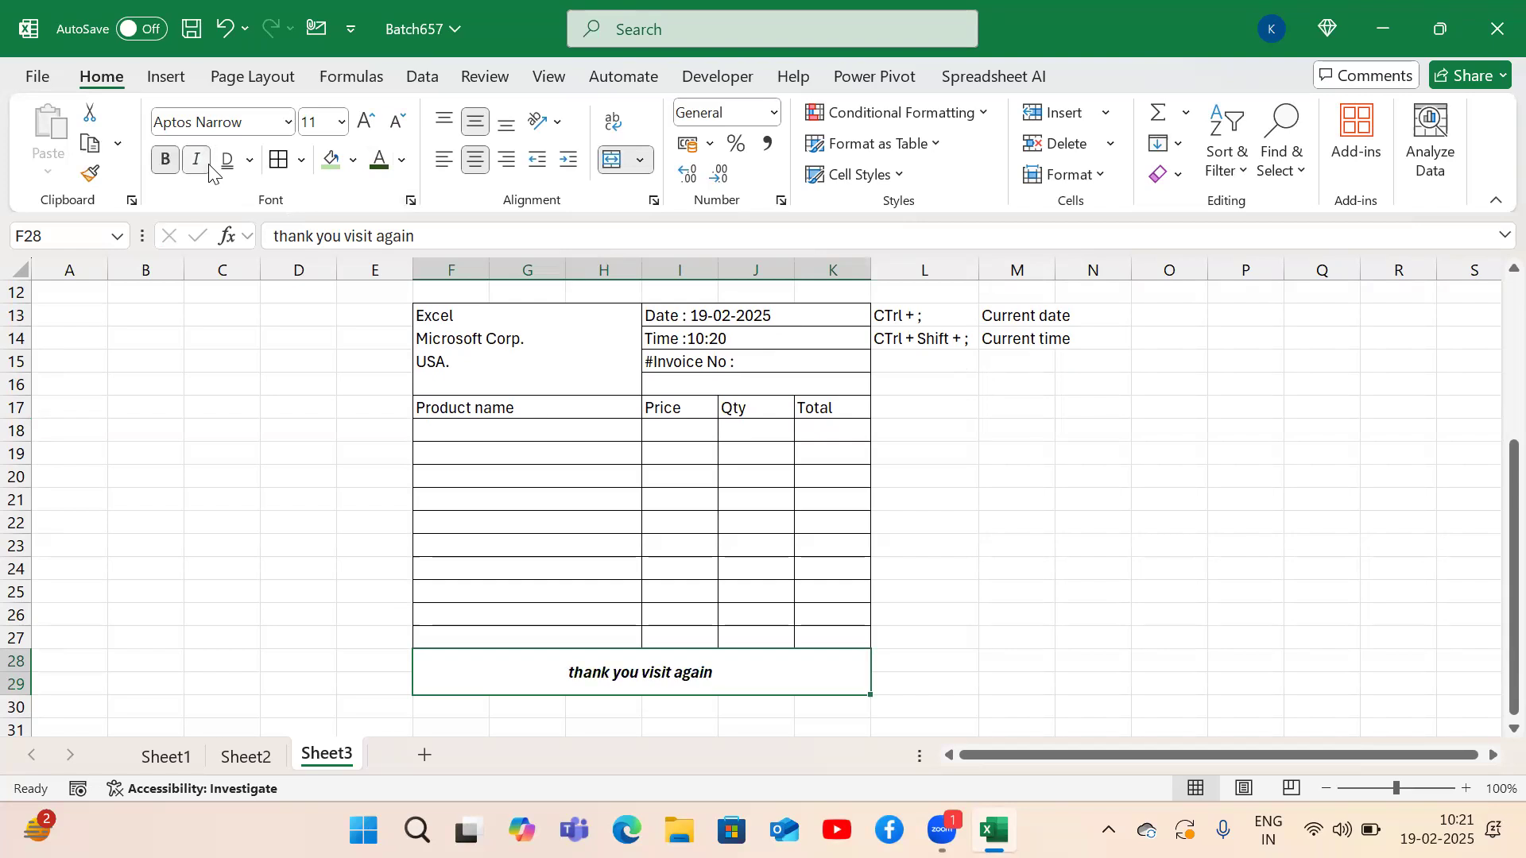
click(341, 123)
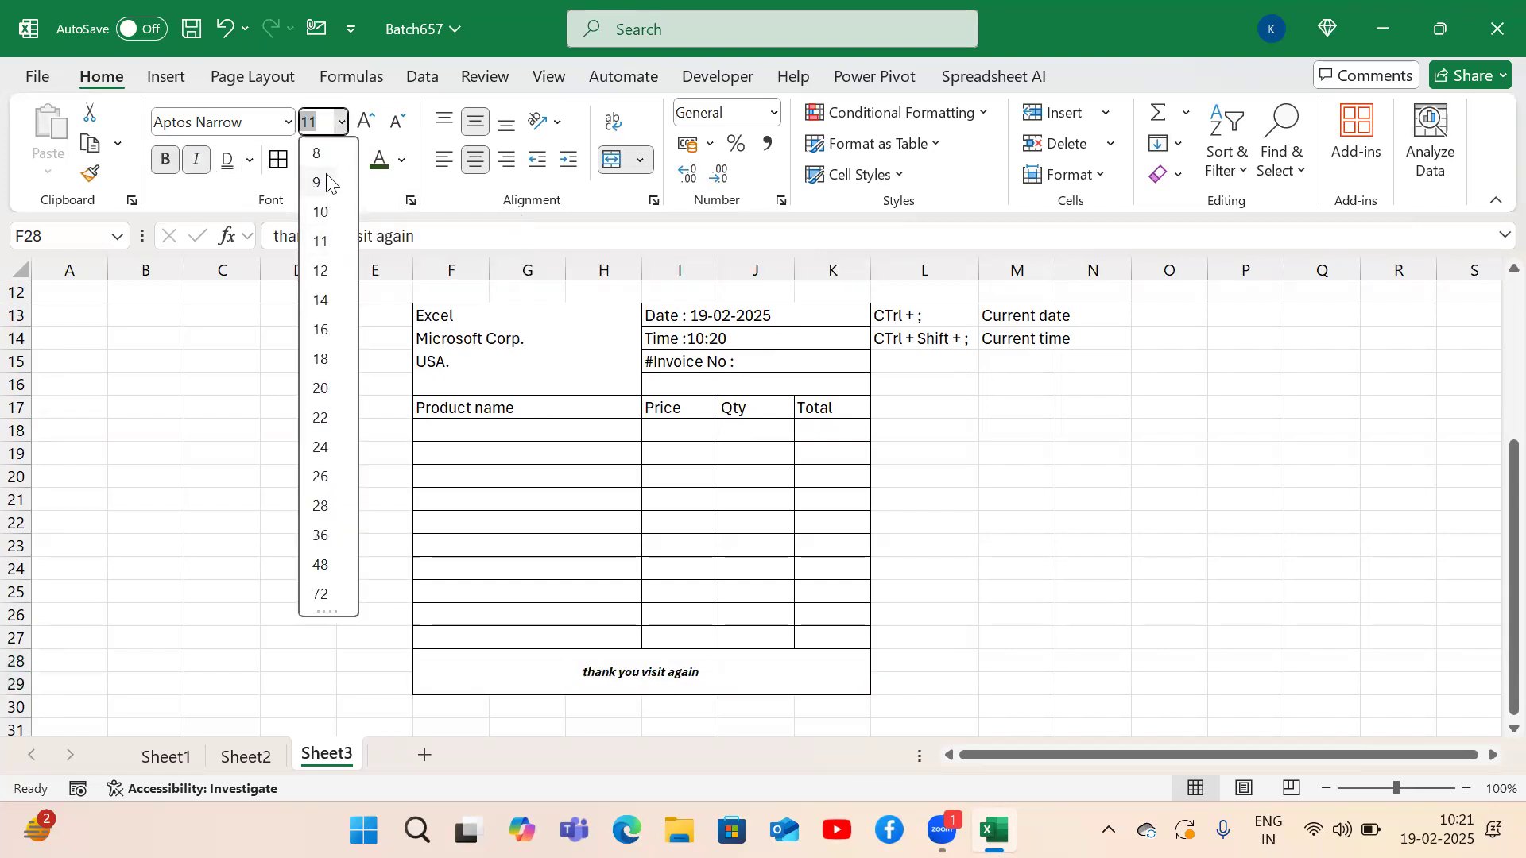
click(319, 154)
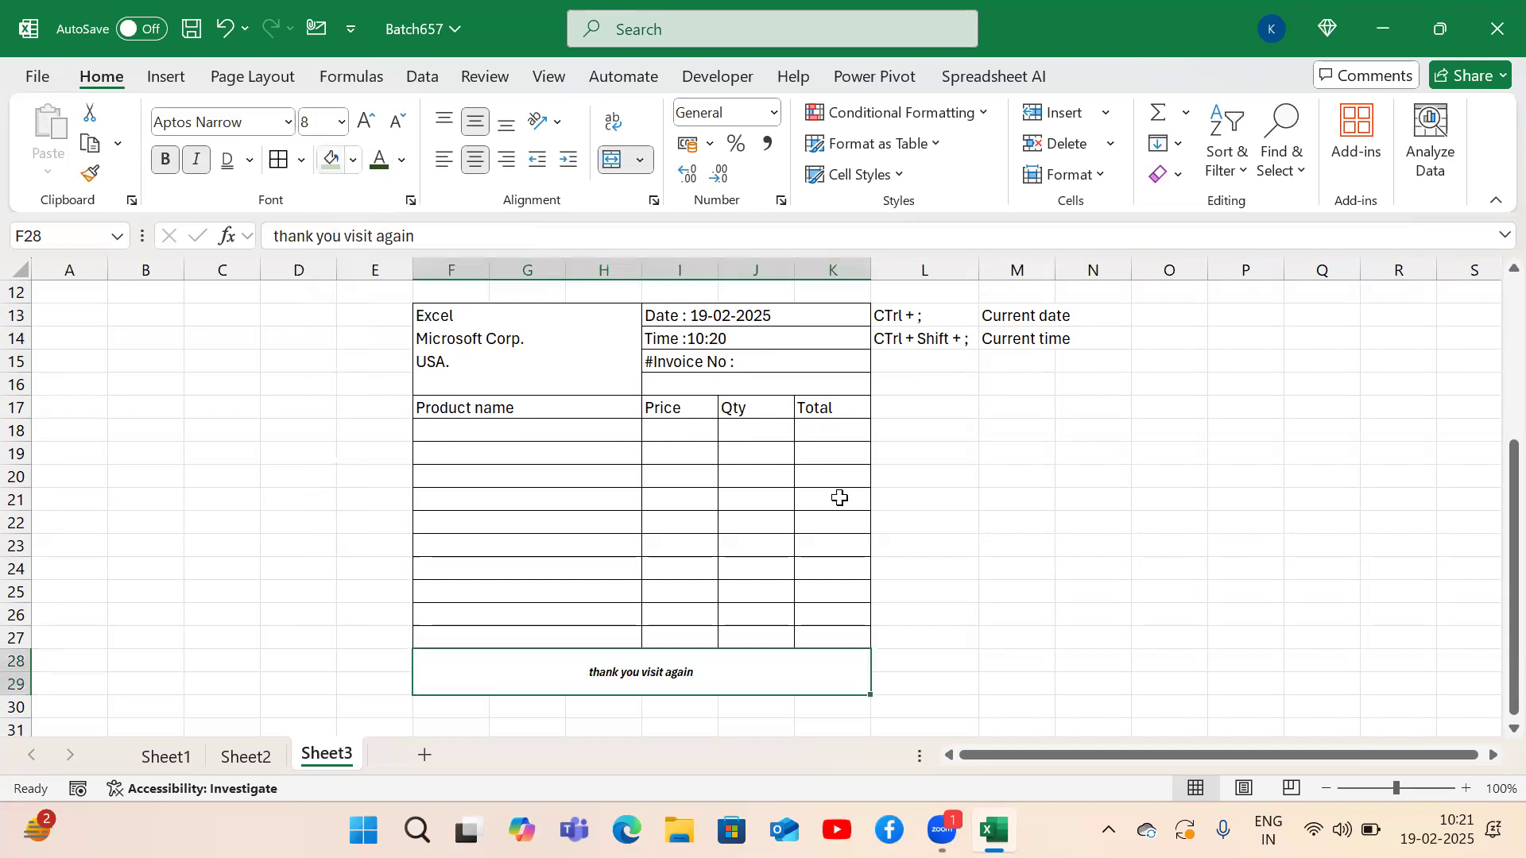
click(1067, 508)
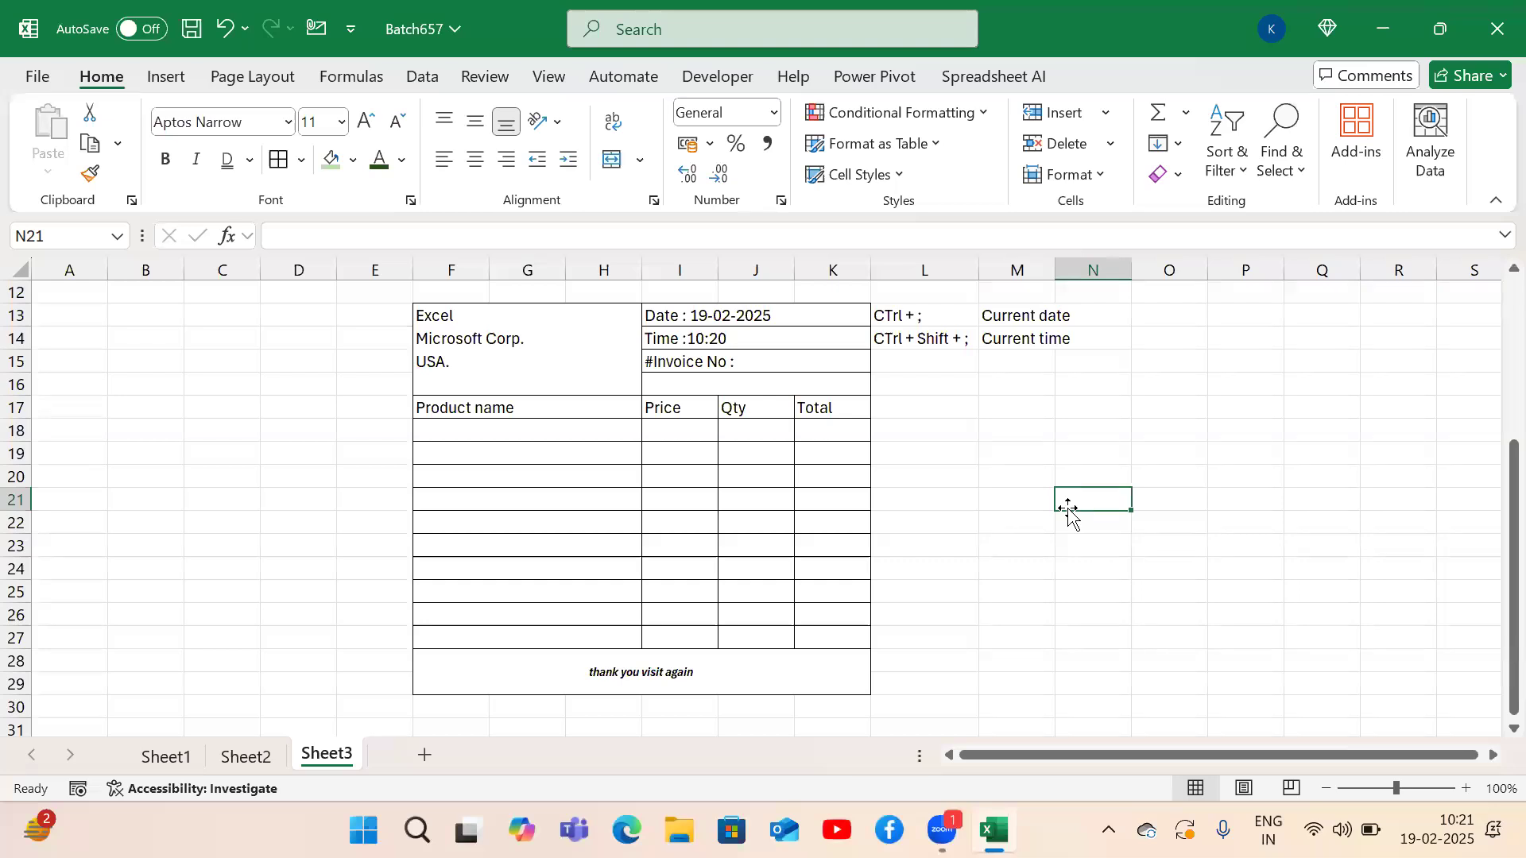
Glance through Sheet1 and Sheet2, then add a new blank Sheet4 after Sheet3.
click(315, 568)
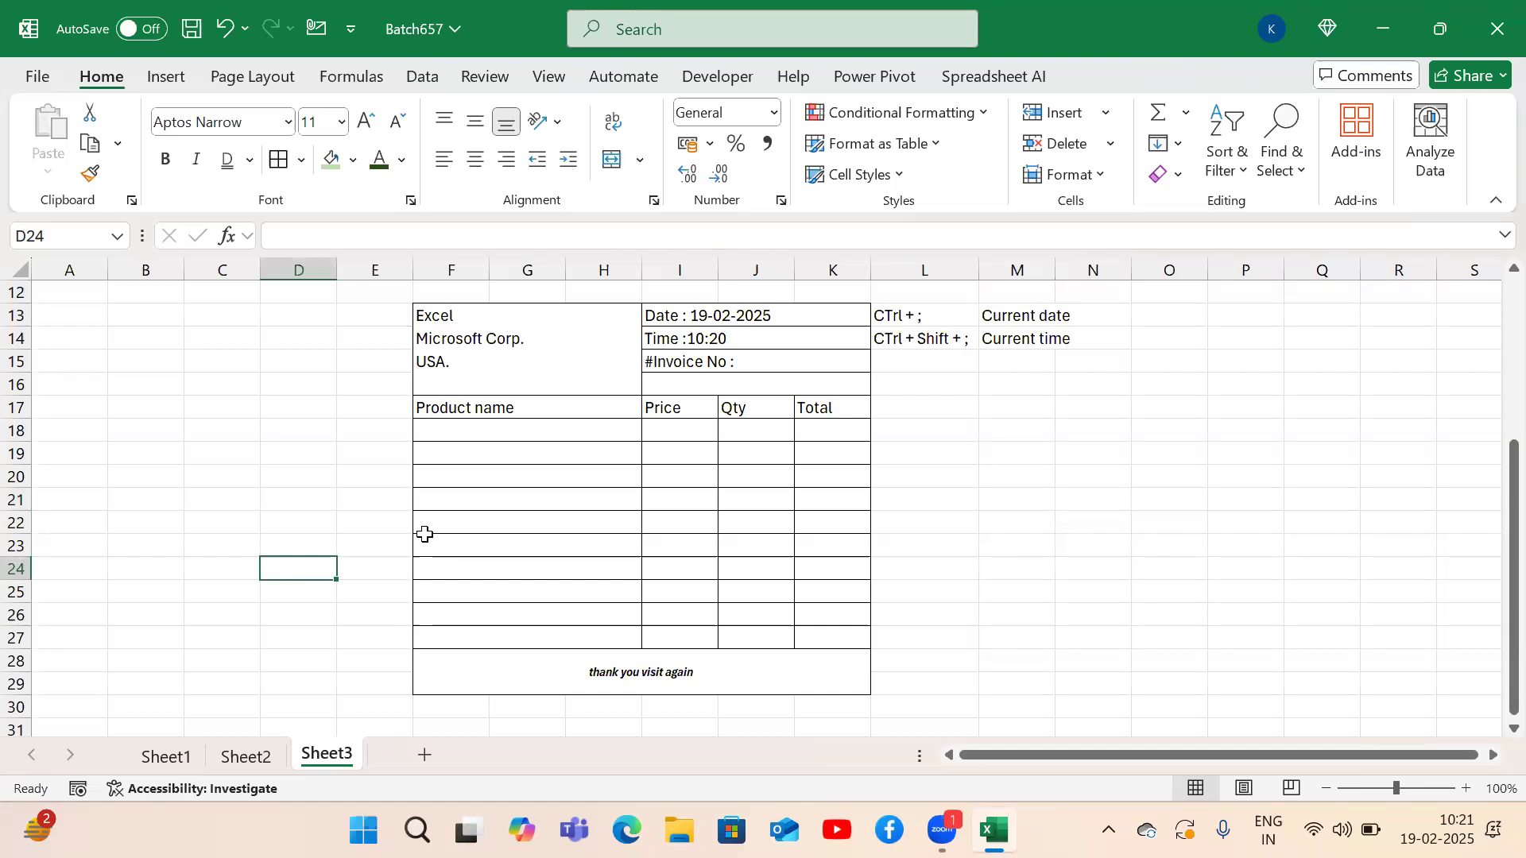
click(168, 756)
click(274, 758)
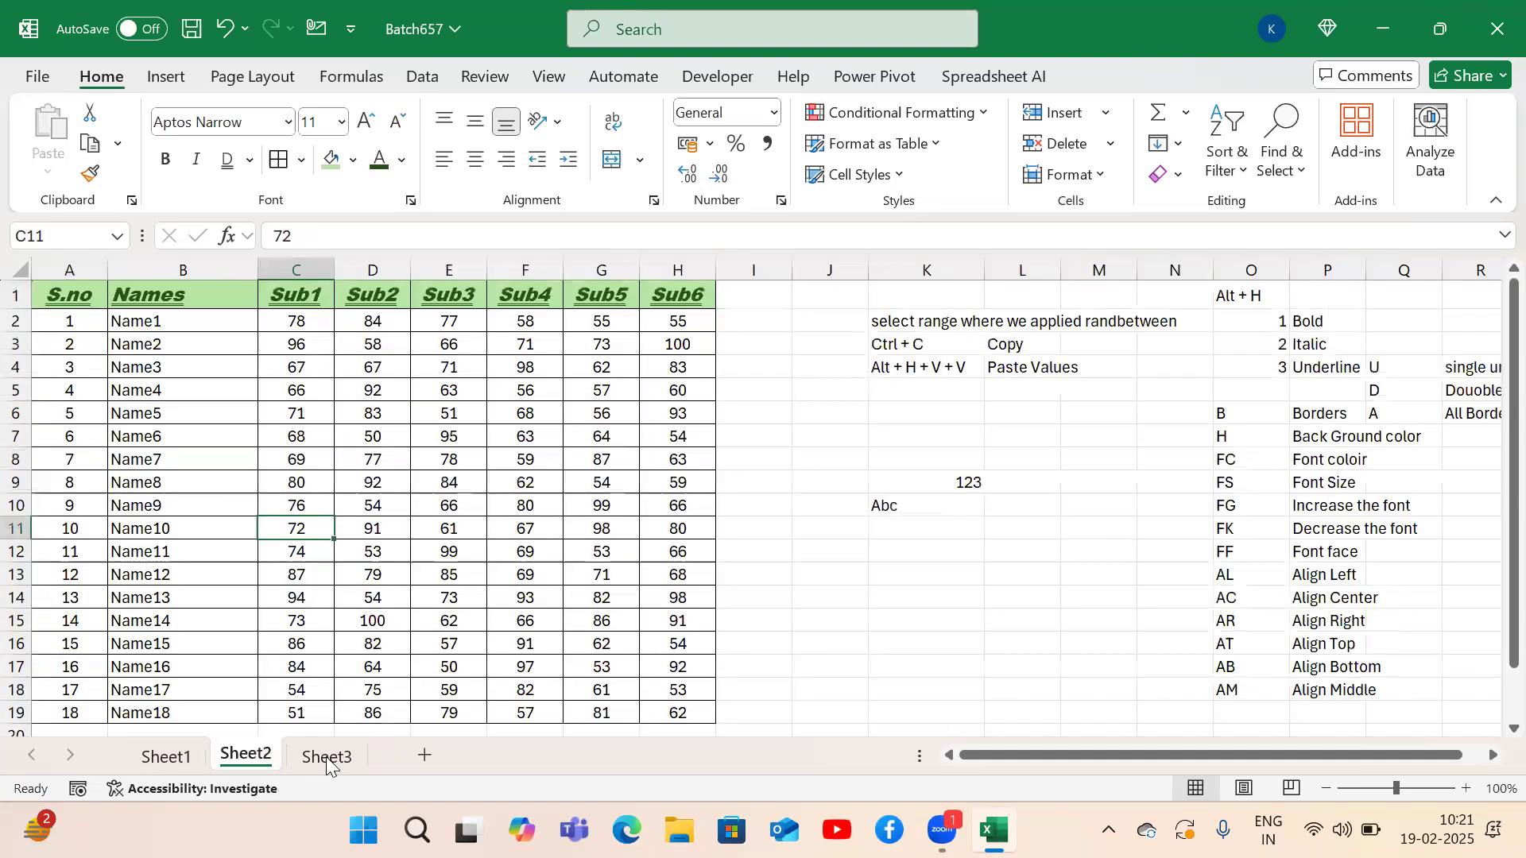
click(327, 758)
click(424, 756)
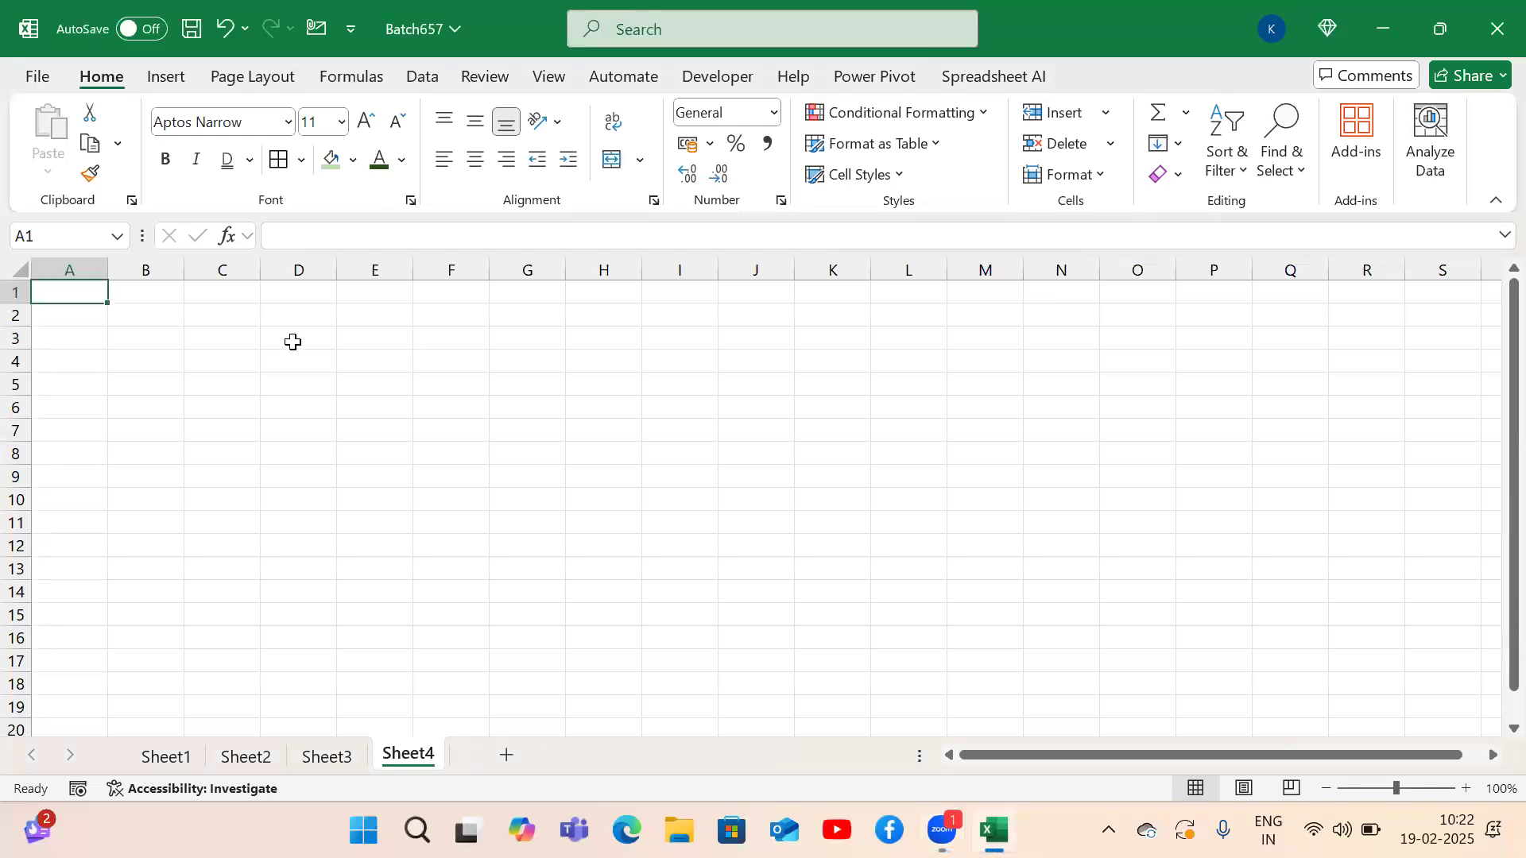
Copy Sheet2's A1:A11 (S.no and 1–10) and paste it into D3 on Sheet4.
click(329, 757)
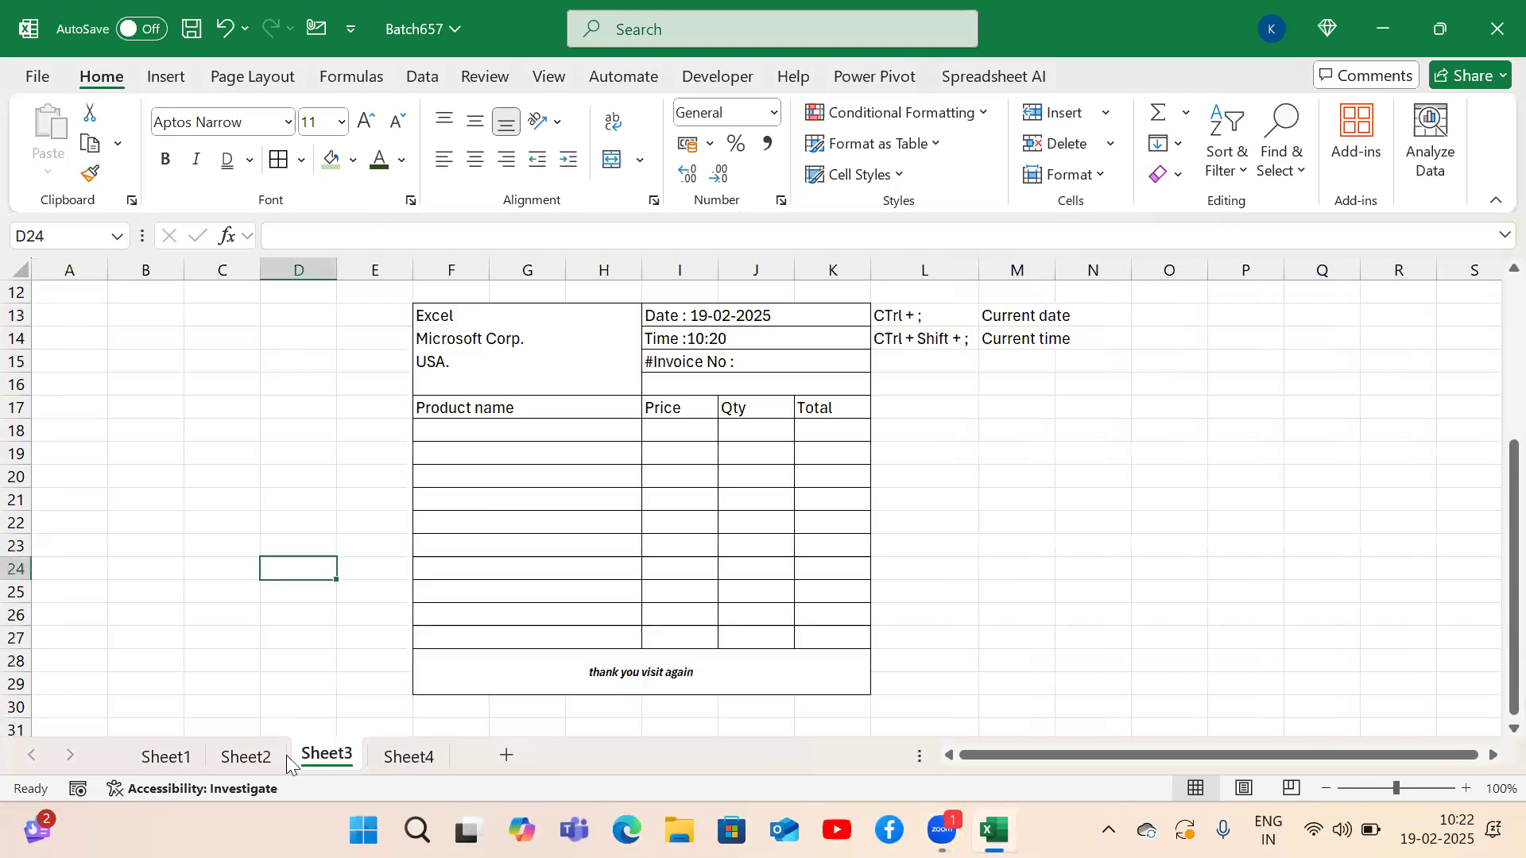
click(256, 761)
key(ctrl+Home)
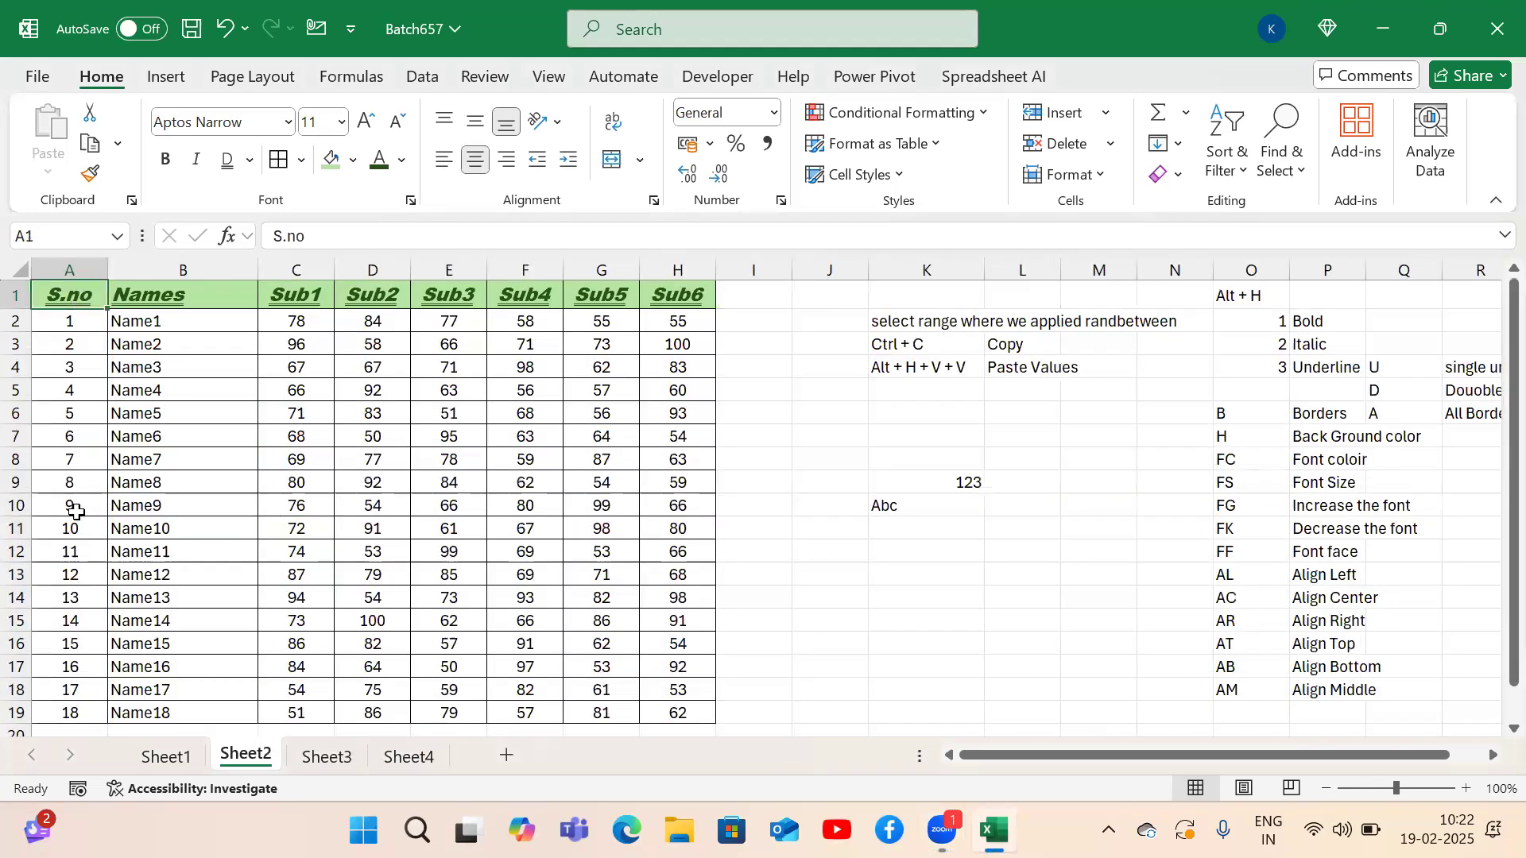
shift+click(74, 528)
key(ctrl+c)
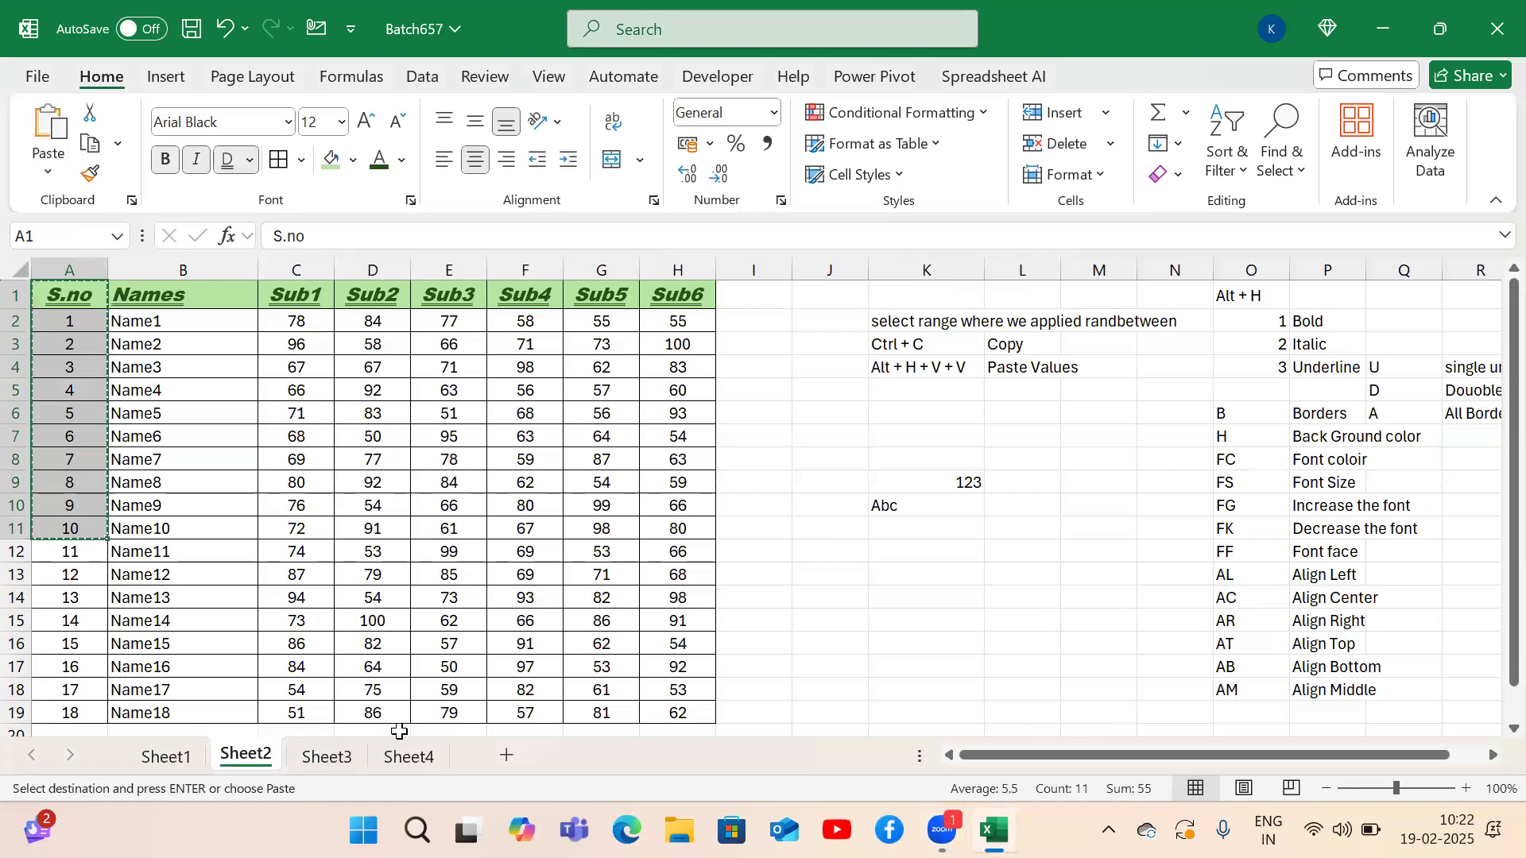
click(407, 756)
click(304, 346)
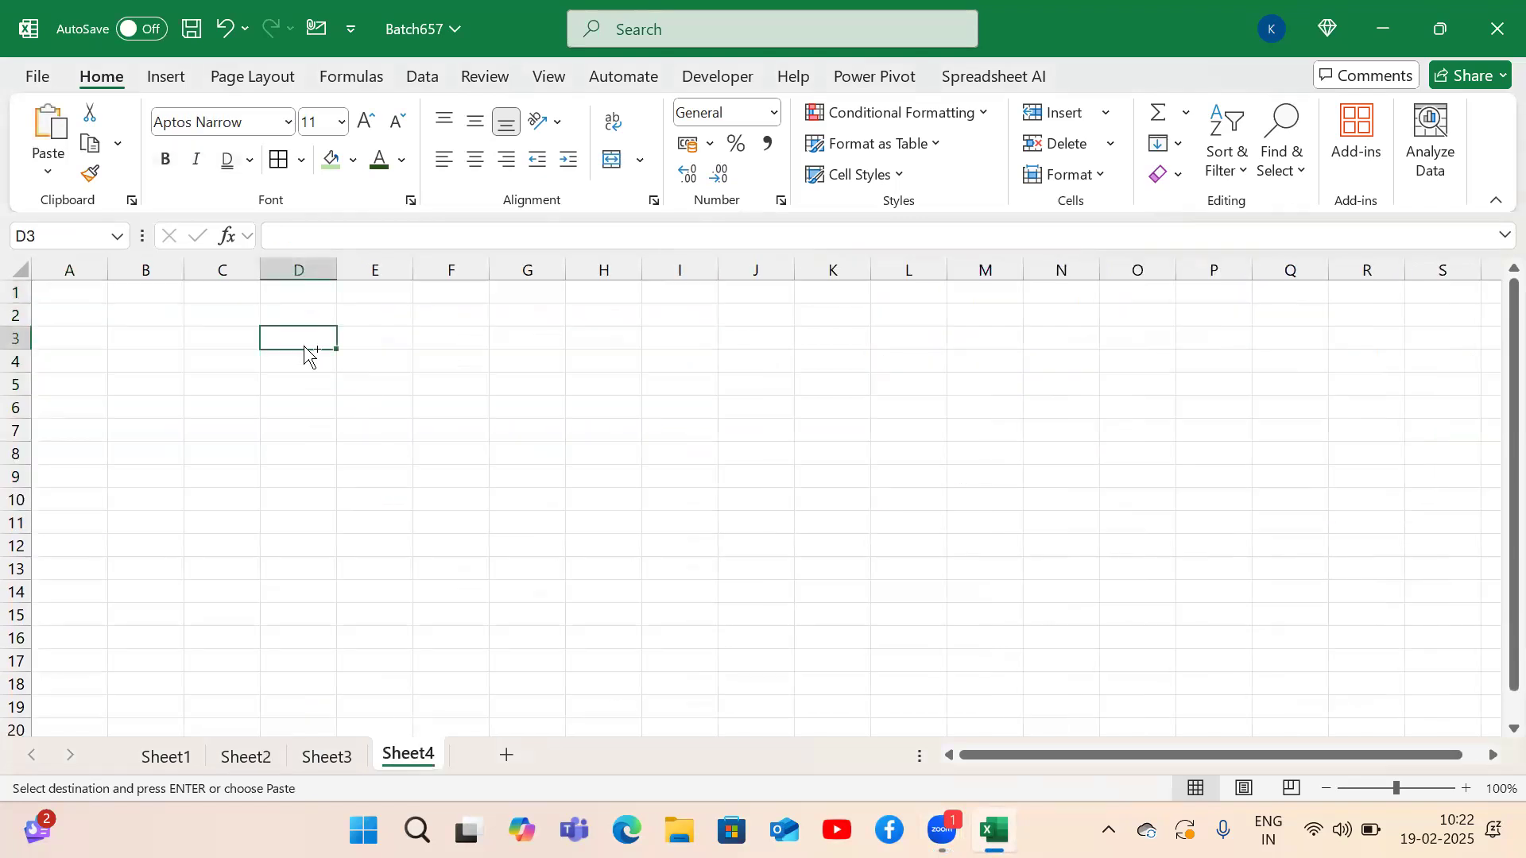
key(ctrl+v)
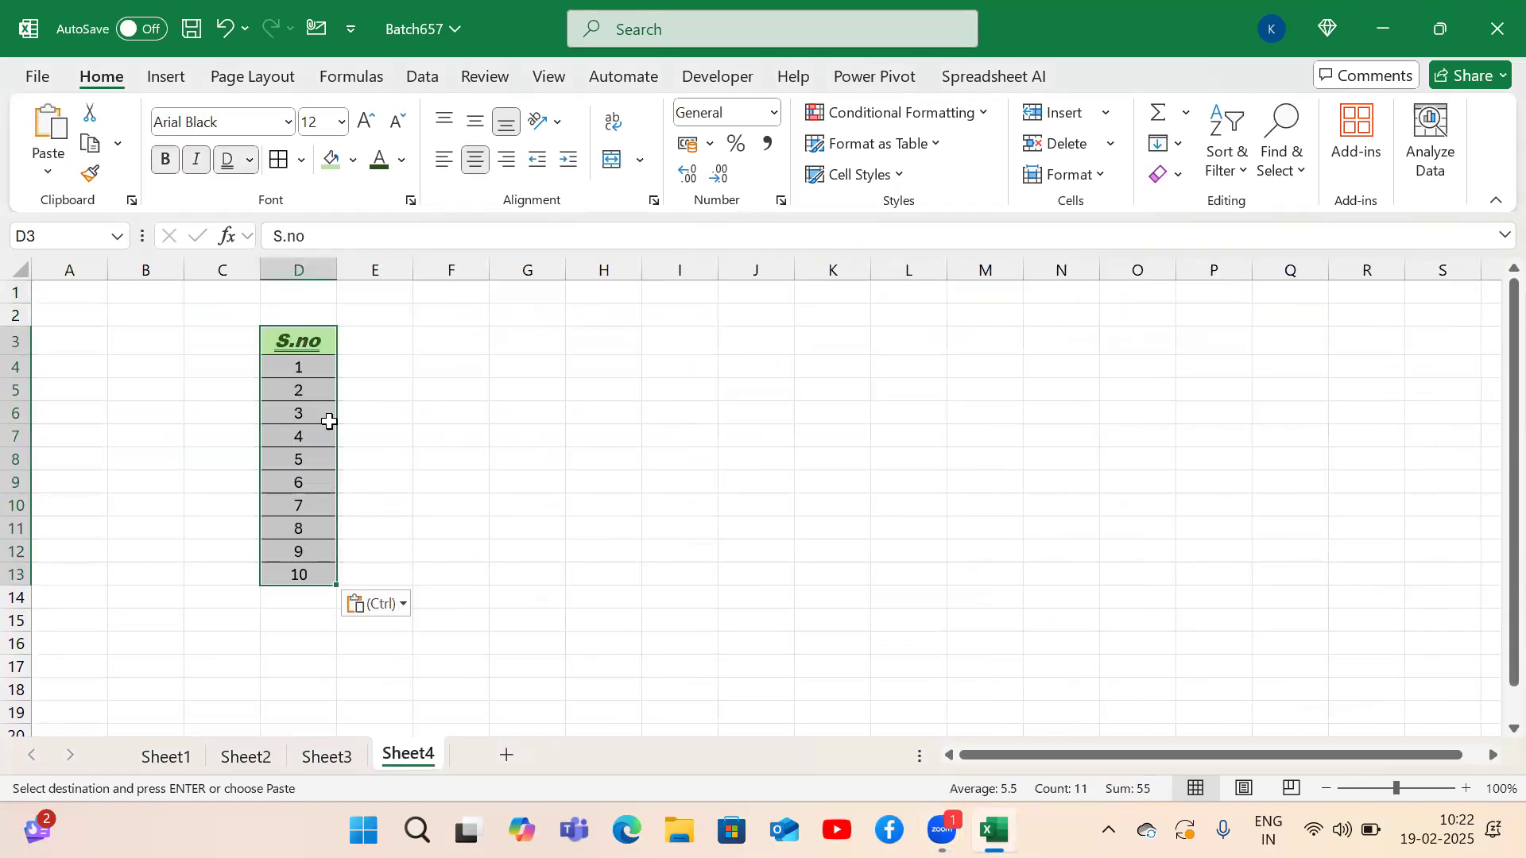
click(304, 372)
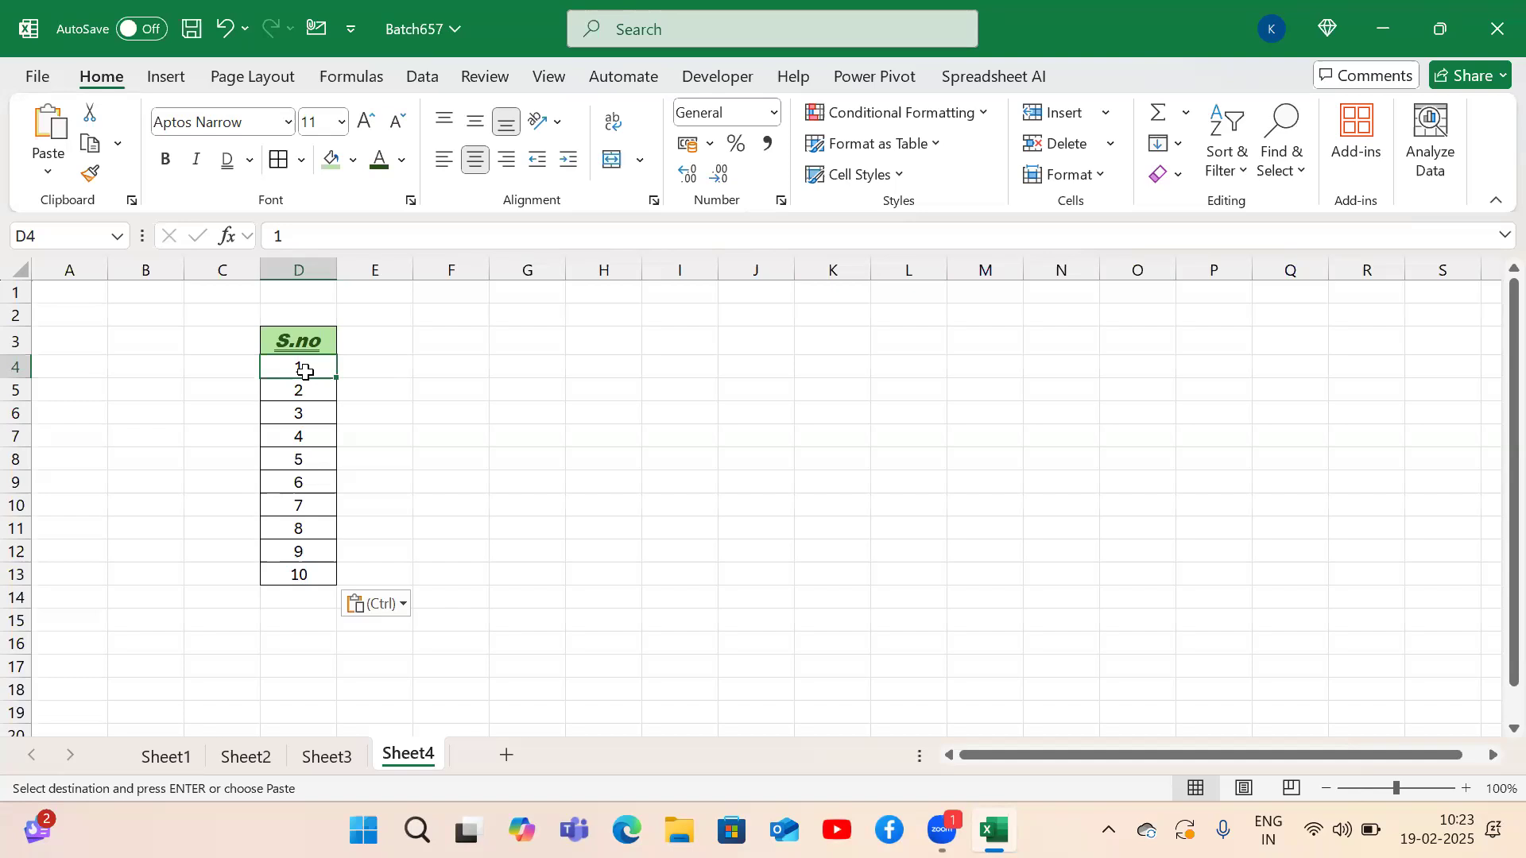
Copy the numbers 1–10 from D4:D13 and paste them into F4:F13.
key(ctrl+shift+Down)
key(ctrl+c)
key(Right)
key(Right)
key(Right)
key(Left)
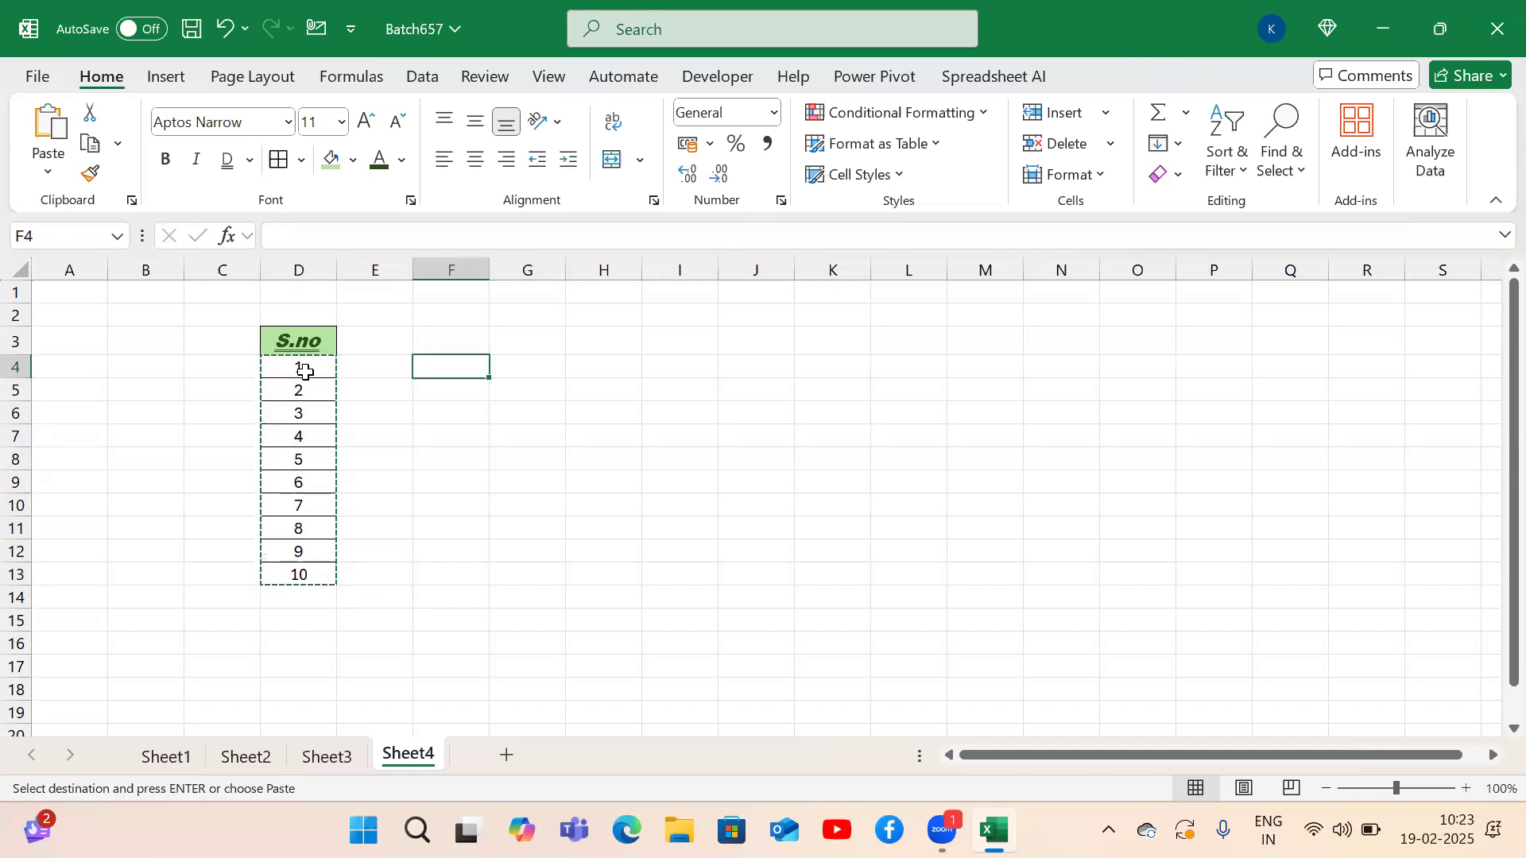
key(ctrl+v)
Format F4:F13 as Number so the values show as 1.00 to 10.00.
key(Up)
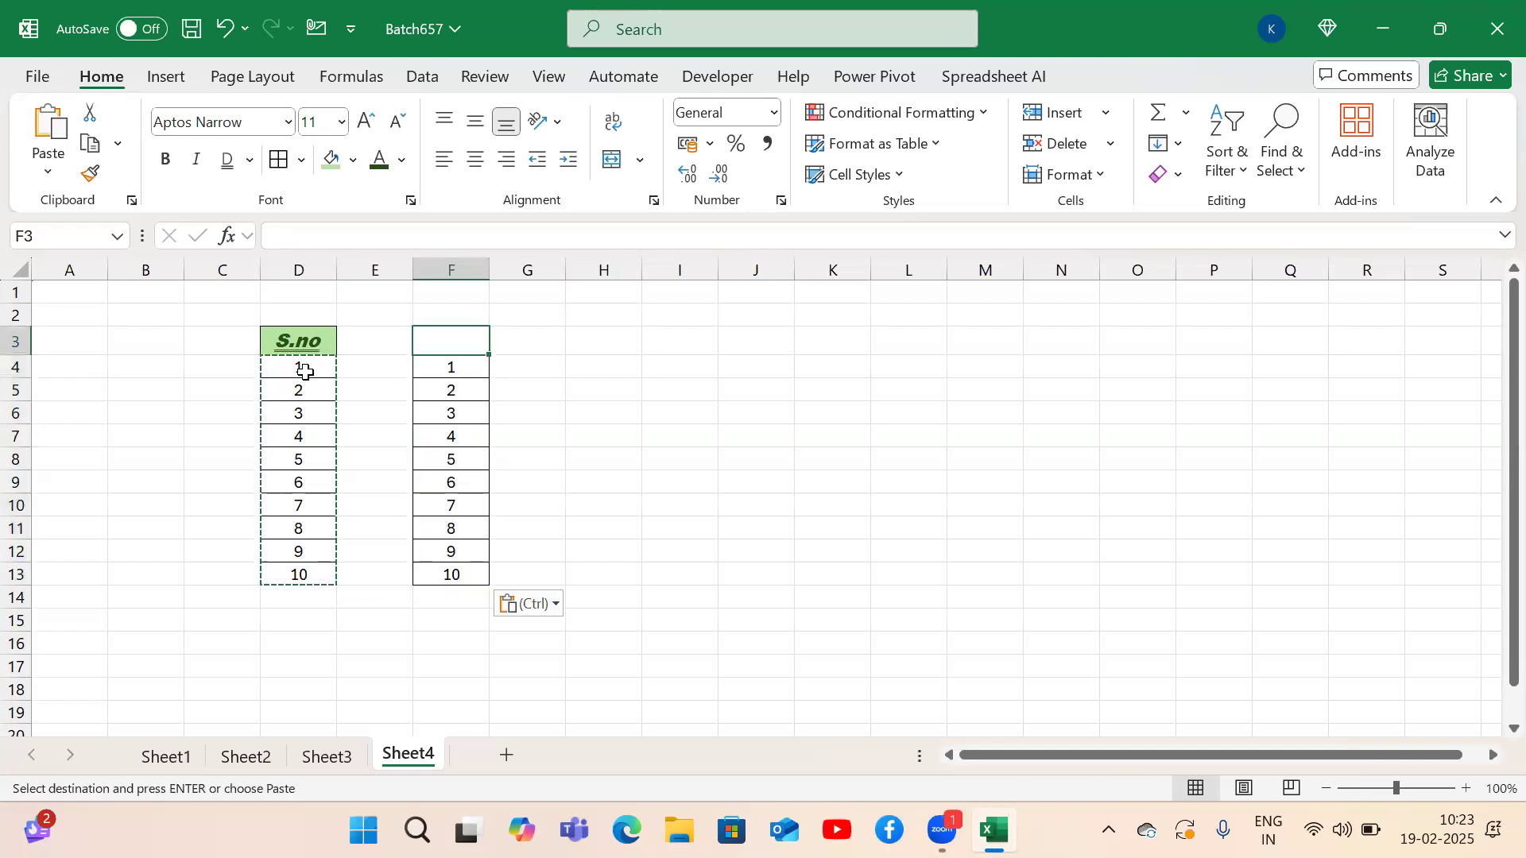
key(Down)
key(ctrl+shift+Down)
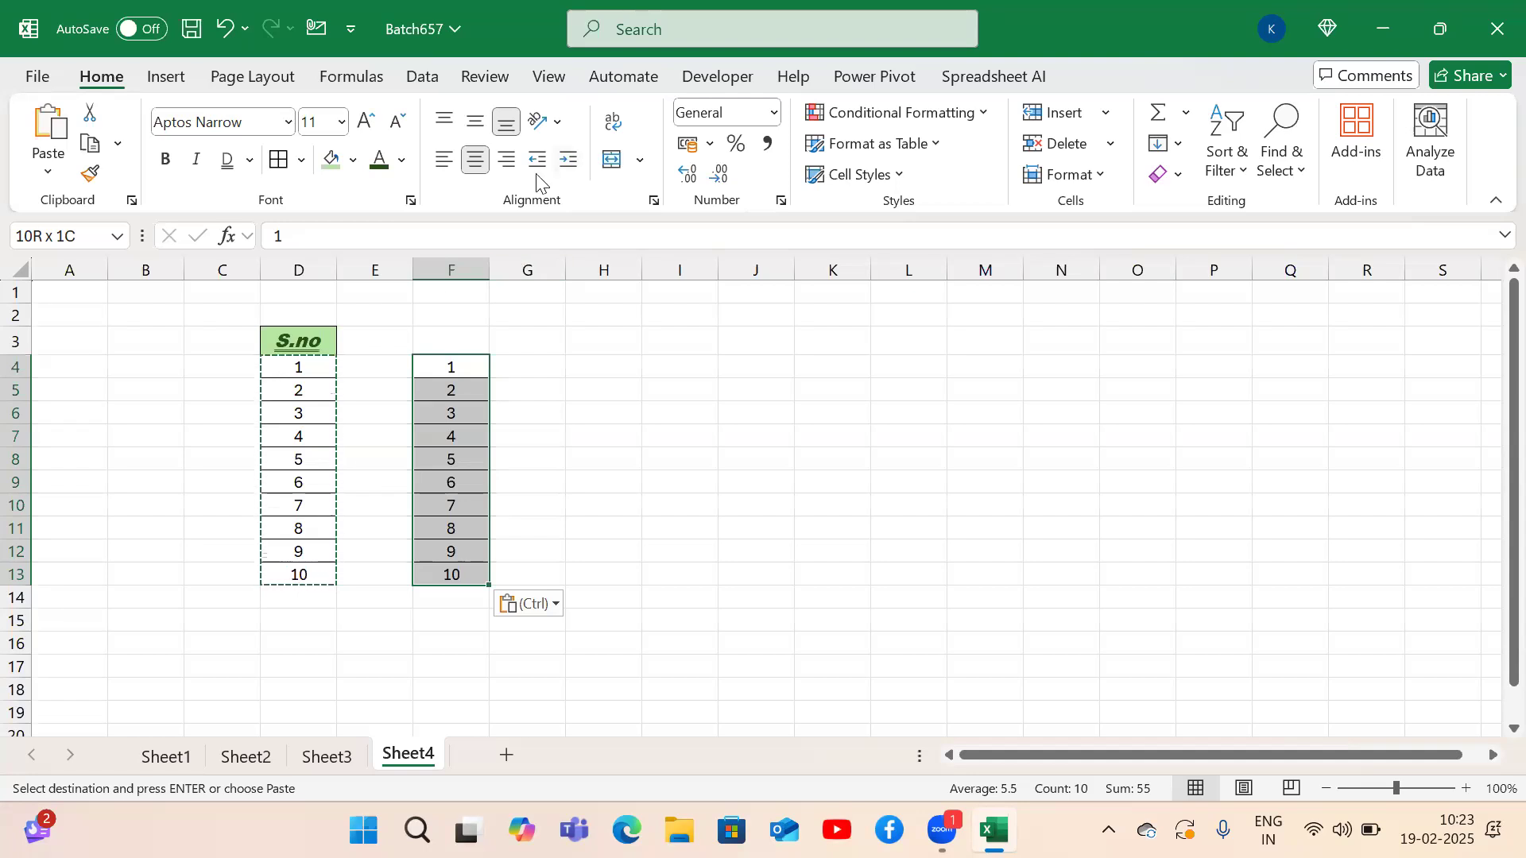
click(775, 113)
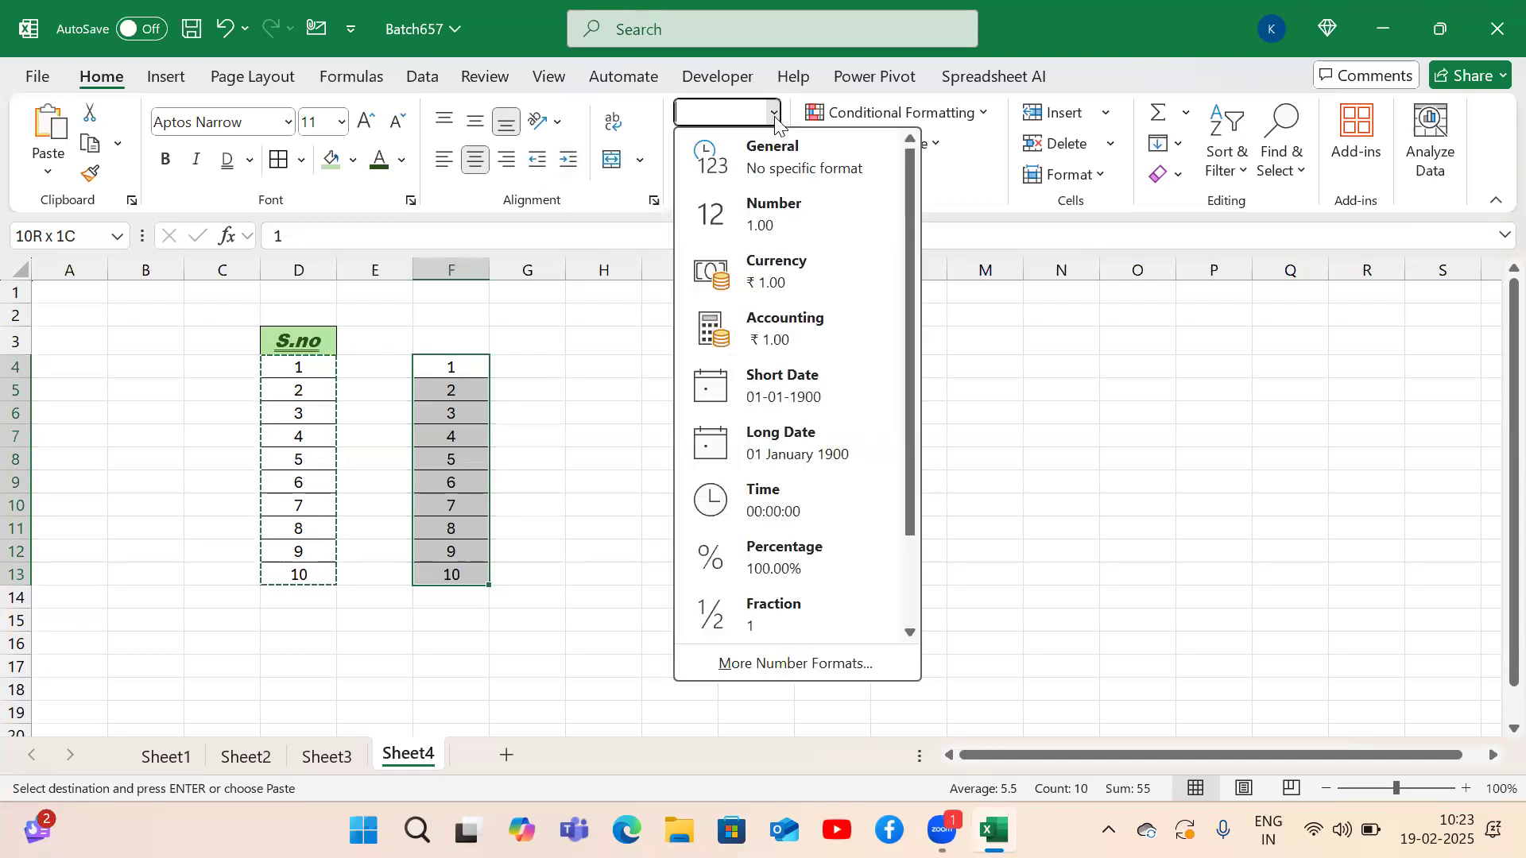
click(768, 218)
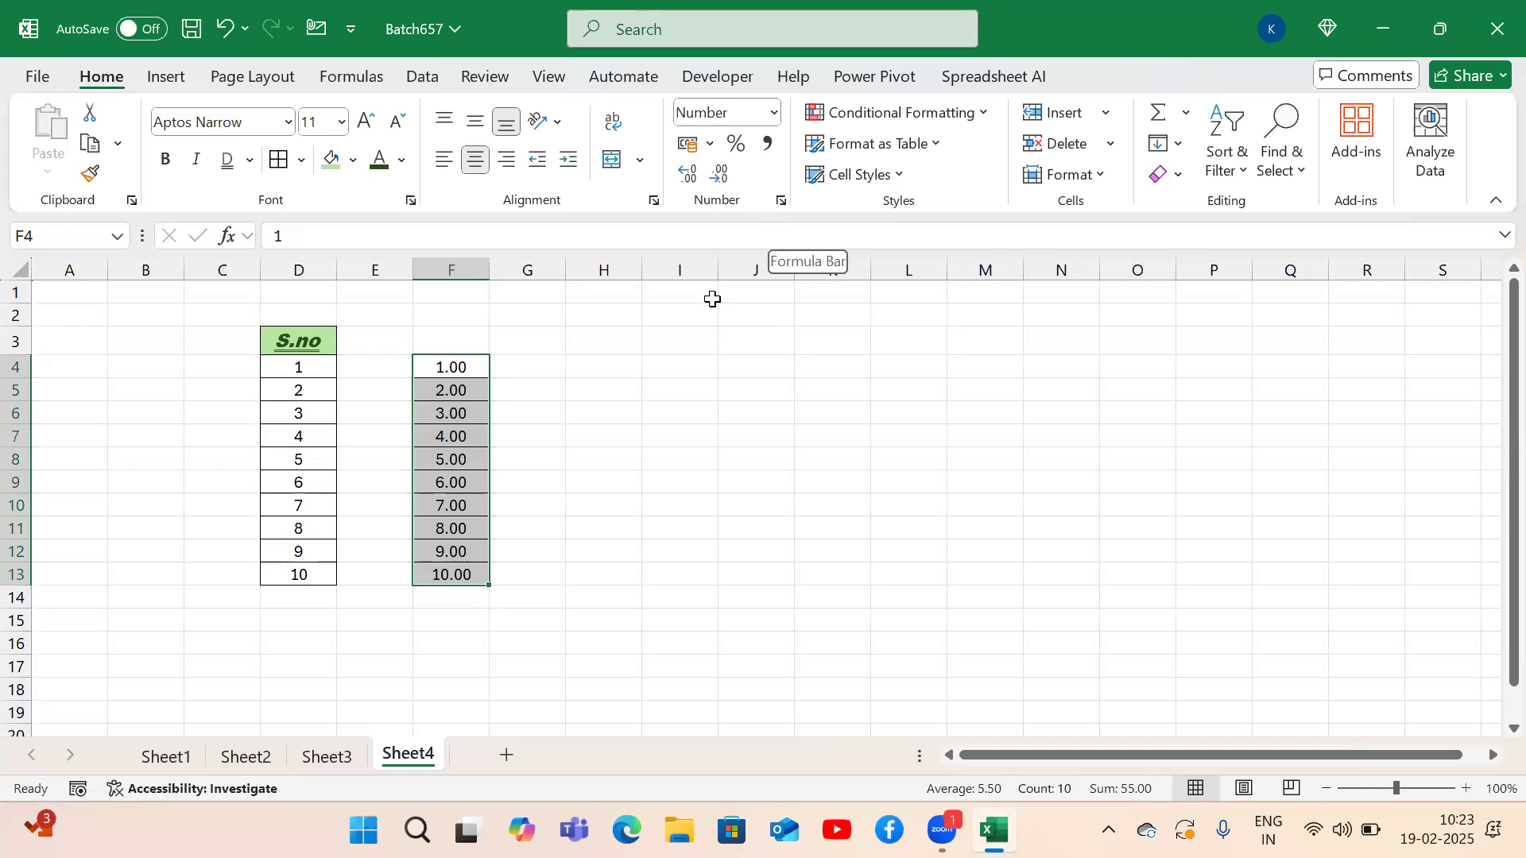
click(442, 338)
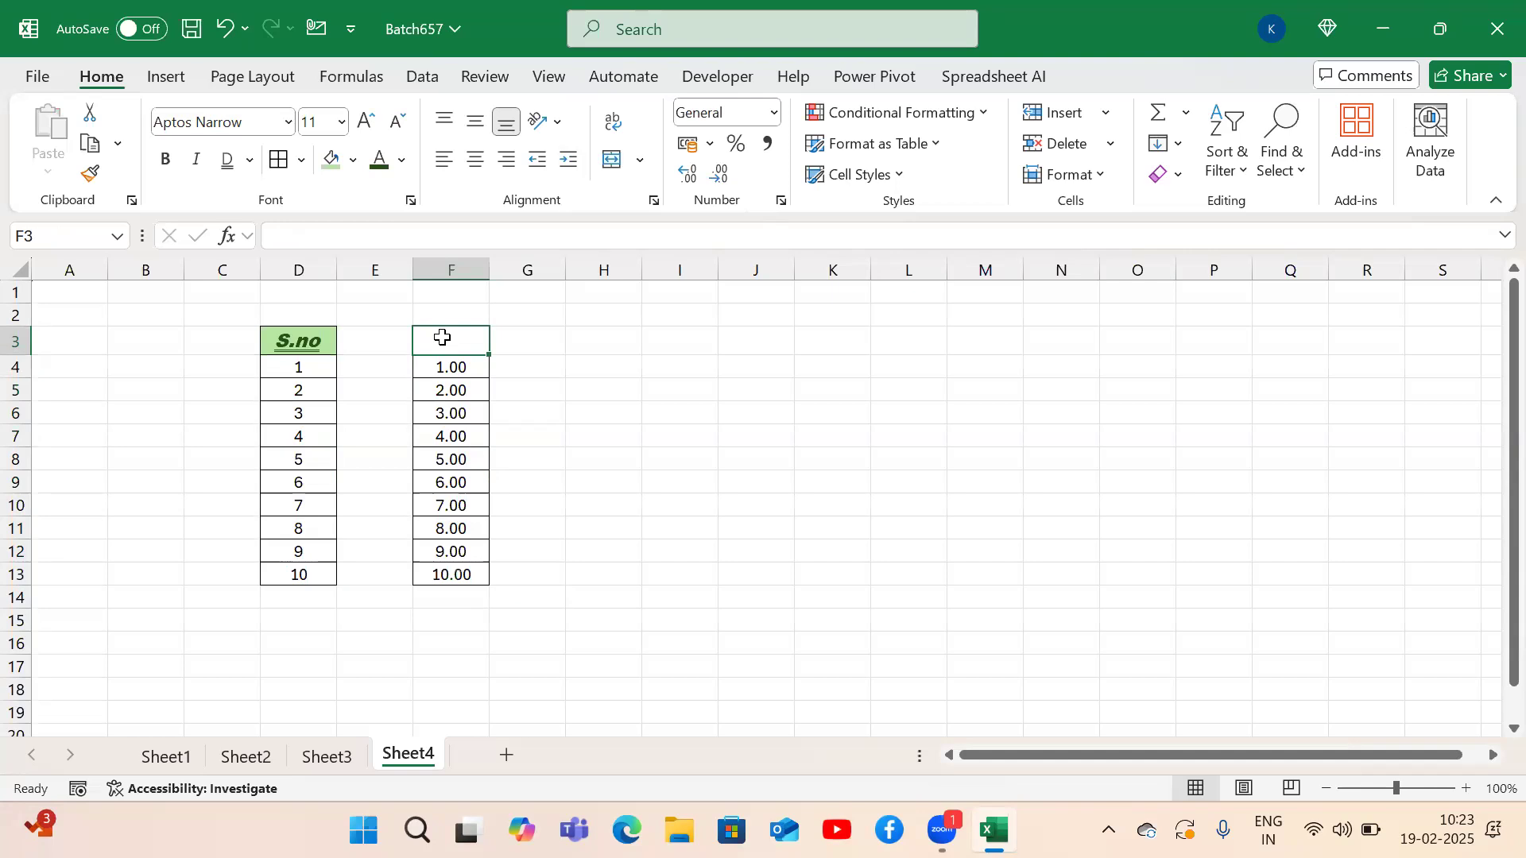
click(448, 650)
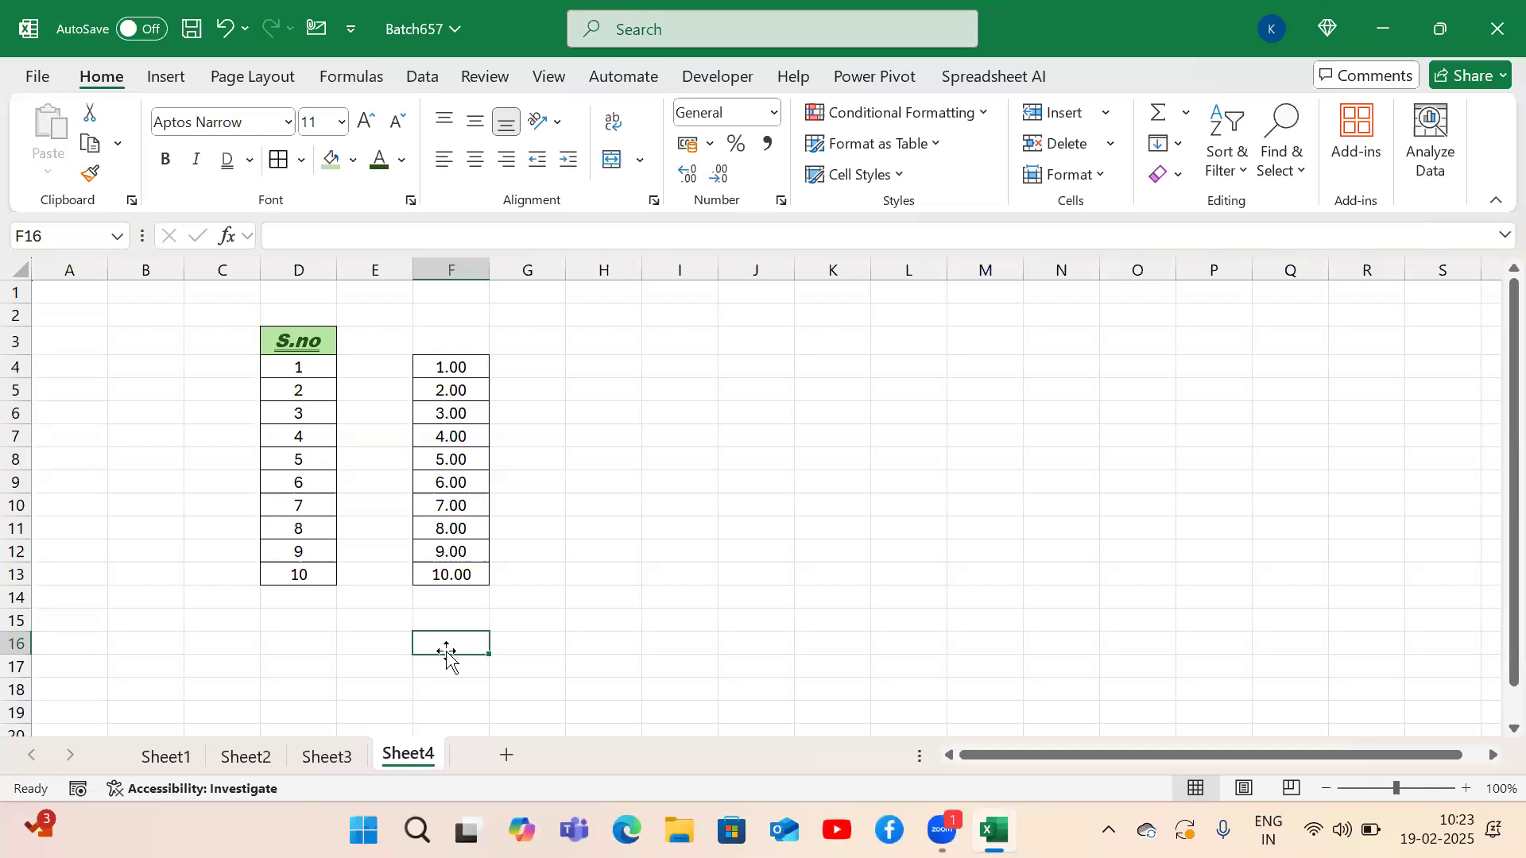
Enter 3 in F16 and the formula =F16*2 in H16.
text(3)
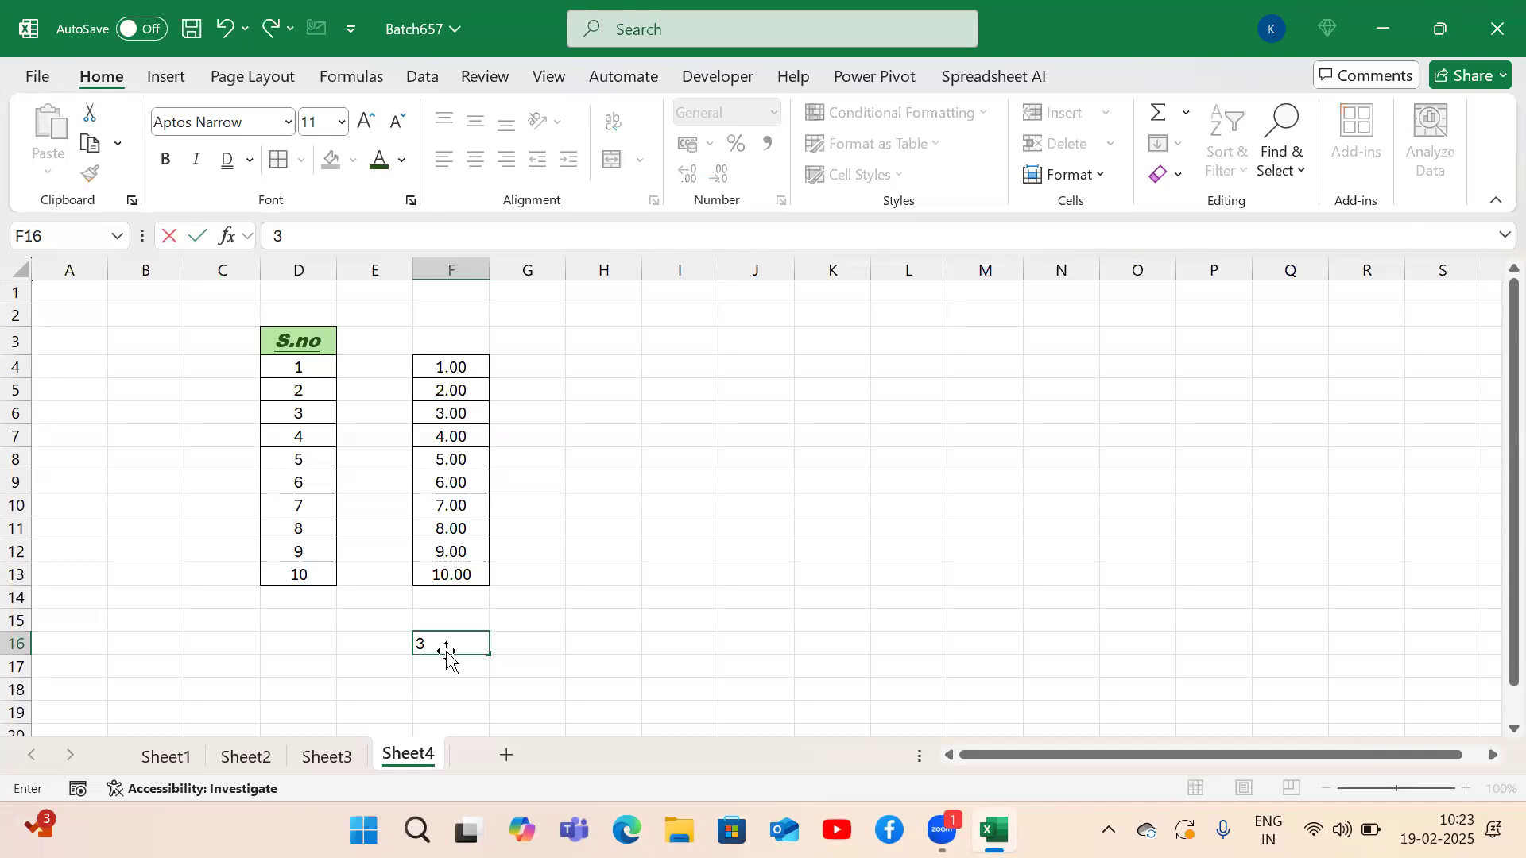
key(Return)
click(448, 647)
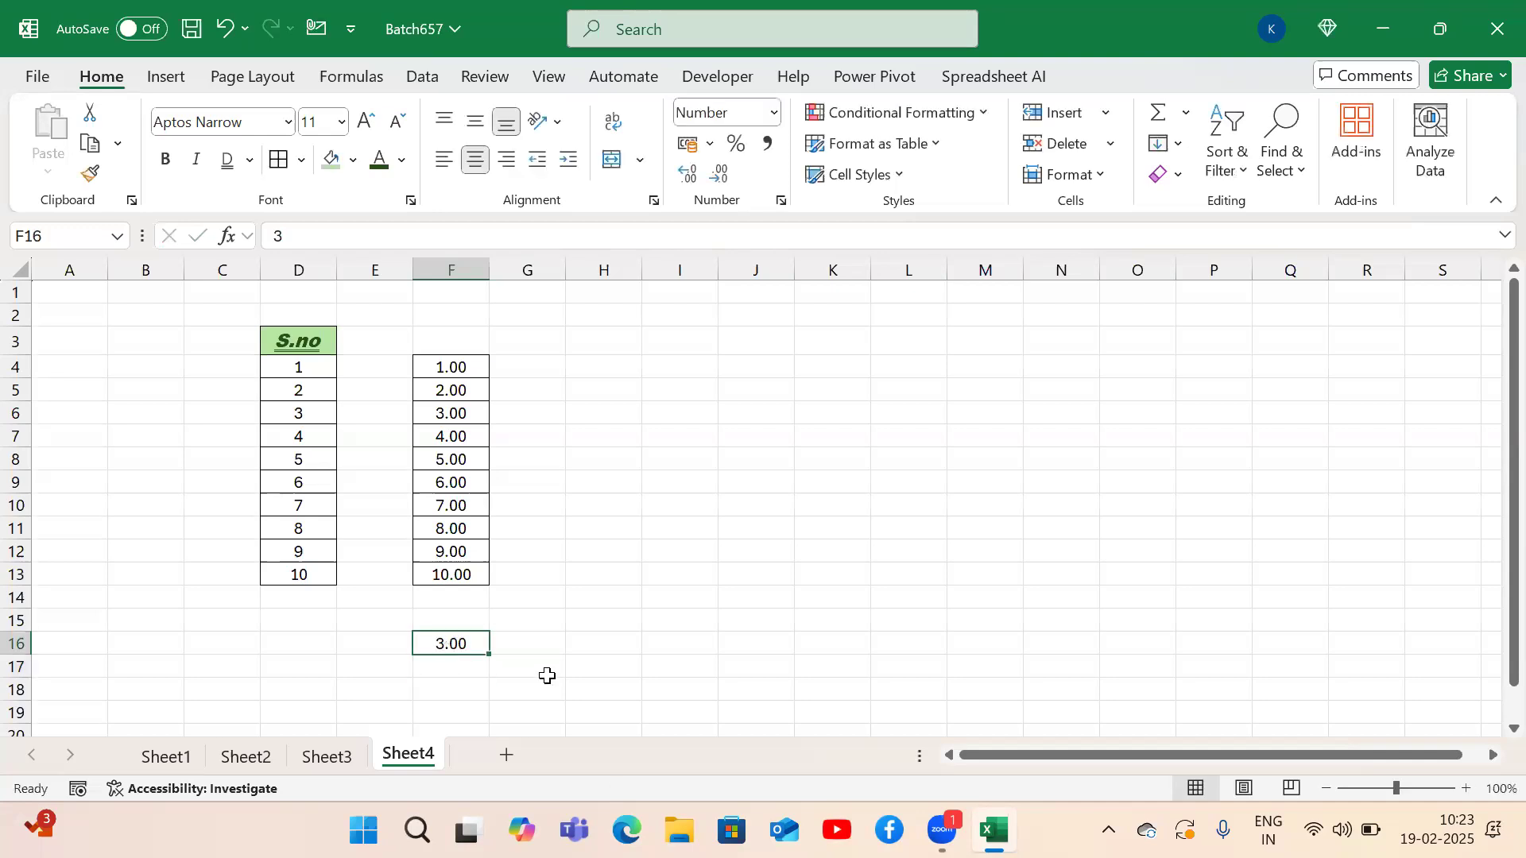
click(585, 646)
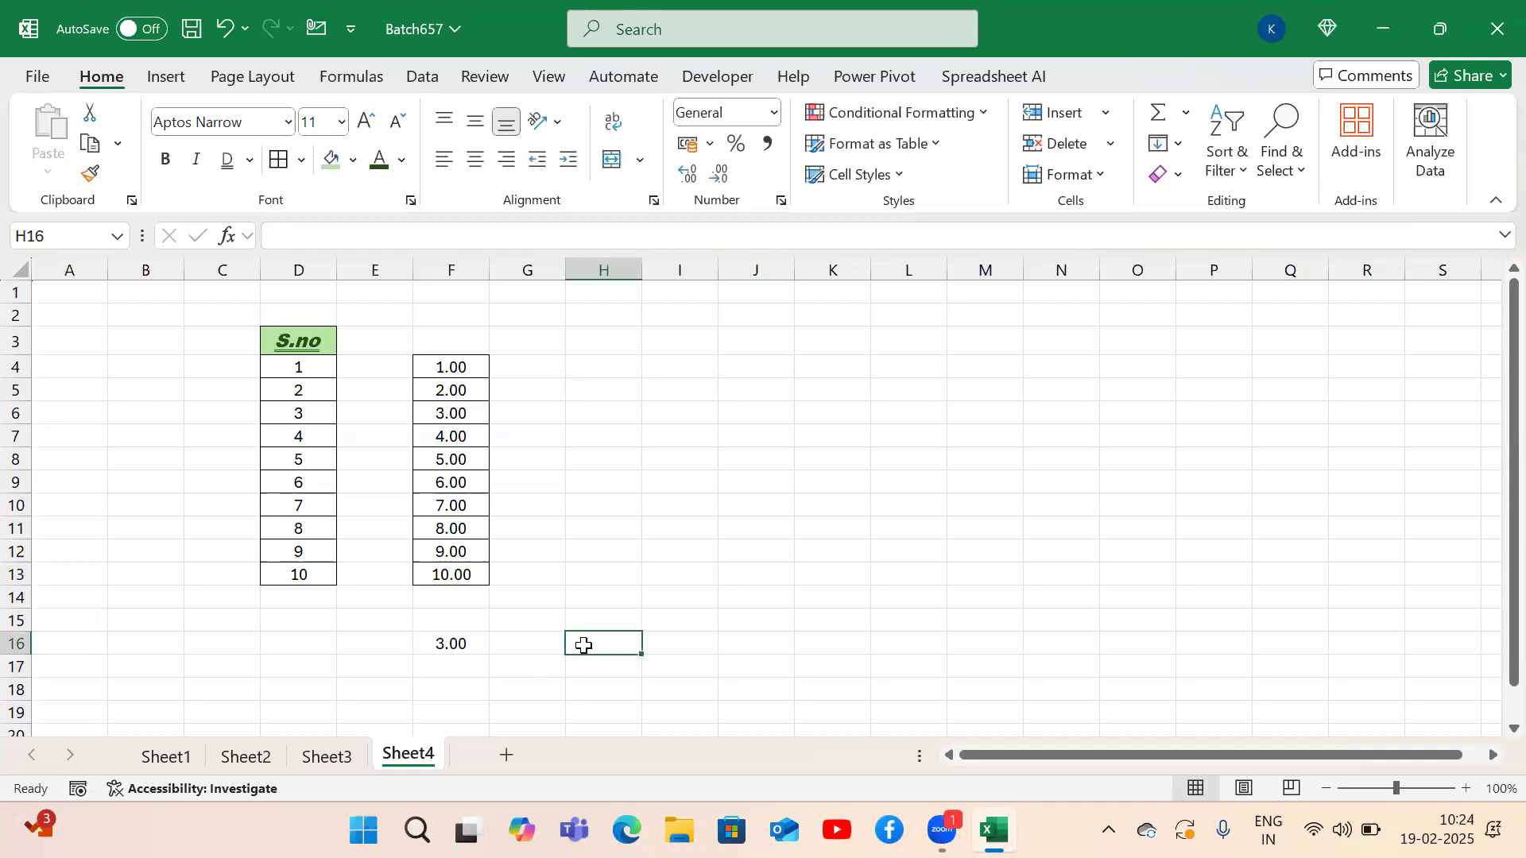
text(=)
key(Left)
key(Left)
text(*2)
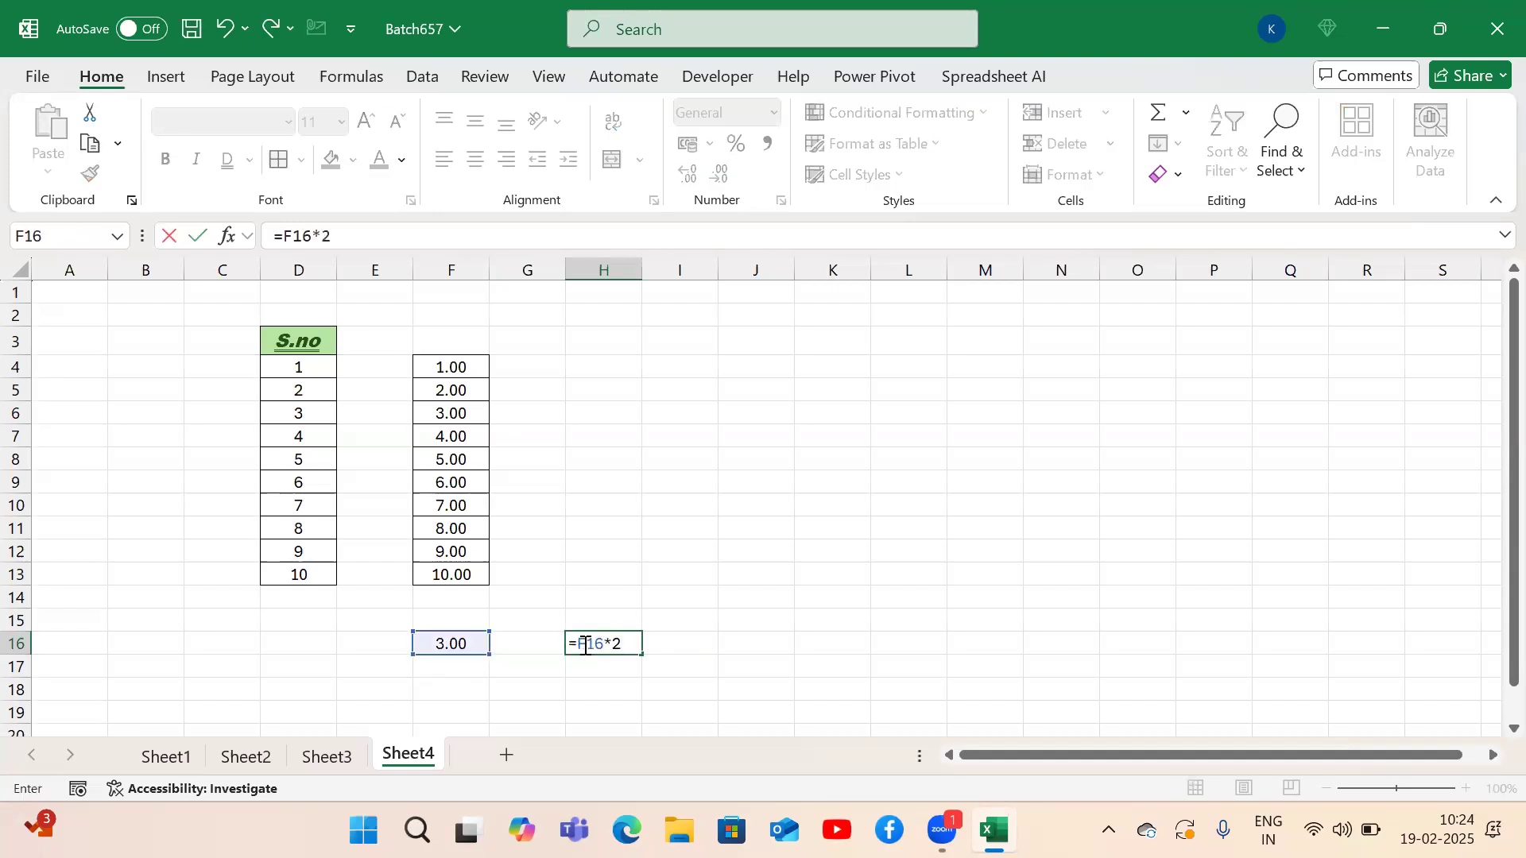
key(Return)
Change F16 to 2.5 so H16 returns 5.
key(Up)
key(Left)
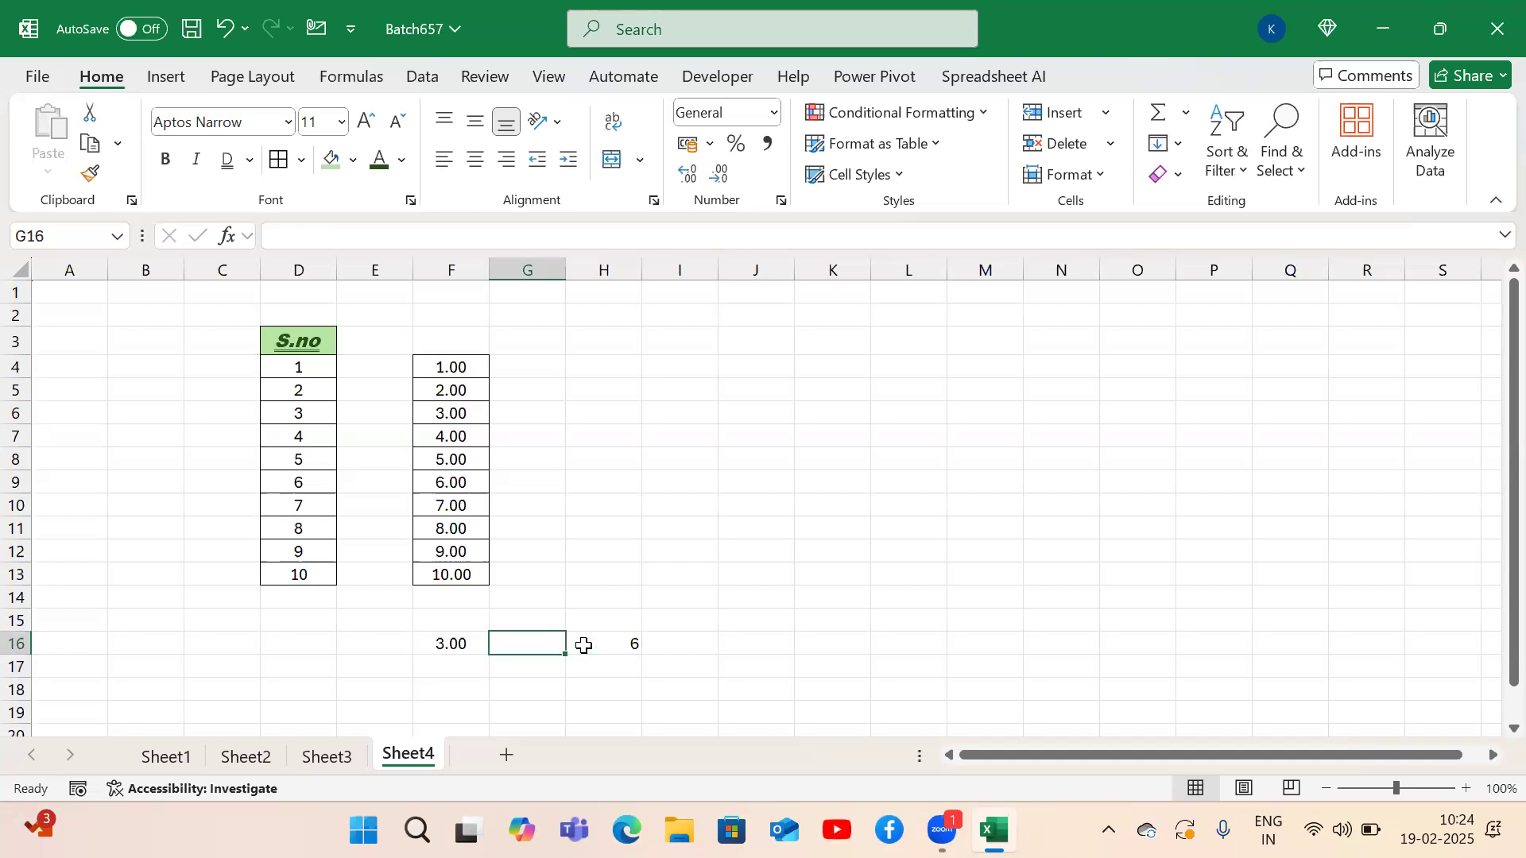
key(Left)
text(2.5)
key(Return)
key(Up)
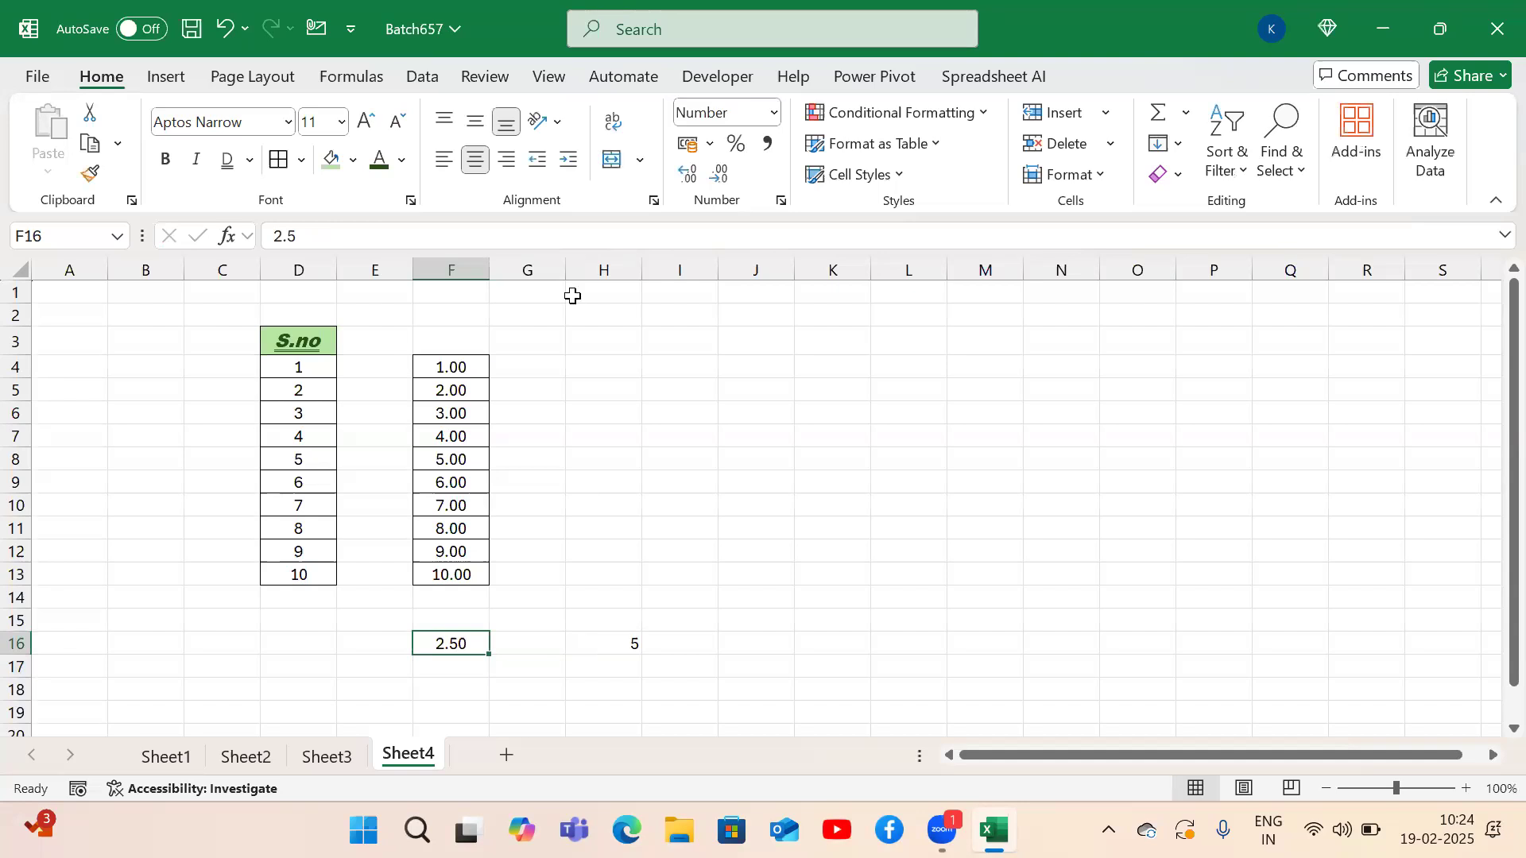
Set F16 to General format, then decrease decimals so it displays 3.
click(775, 114)
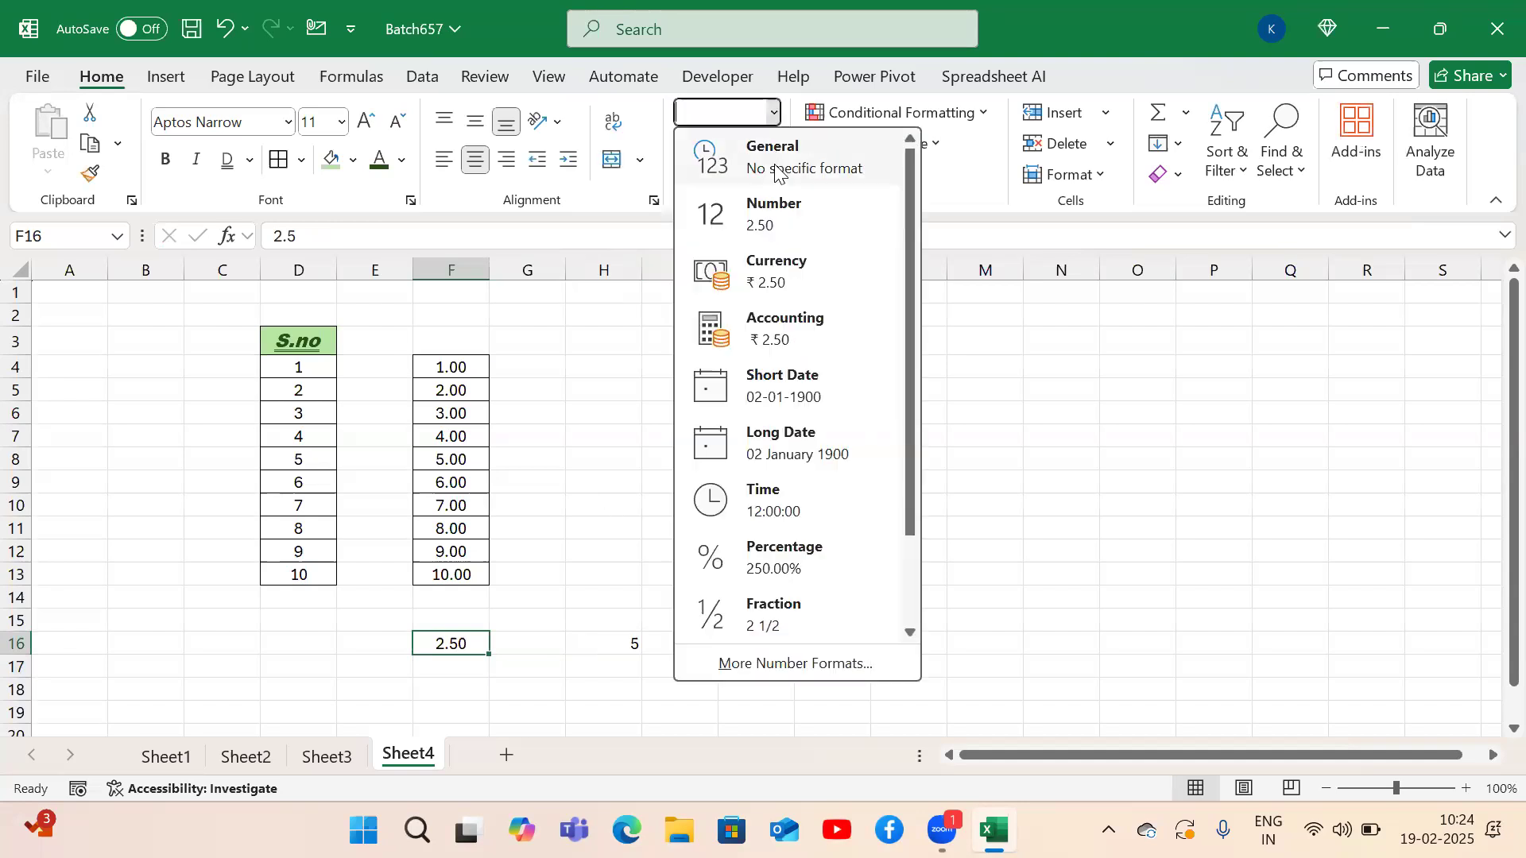
click(742, 152)
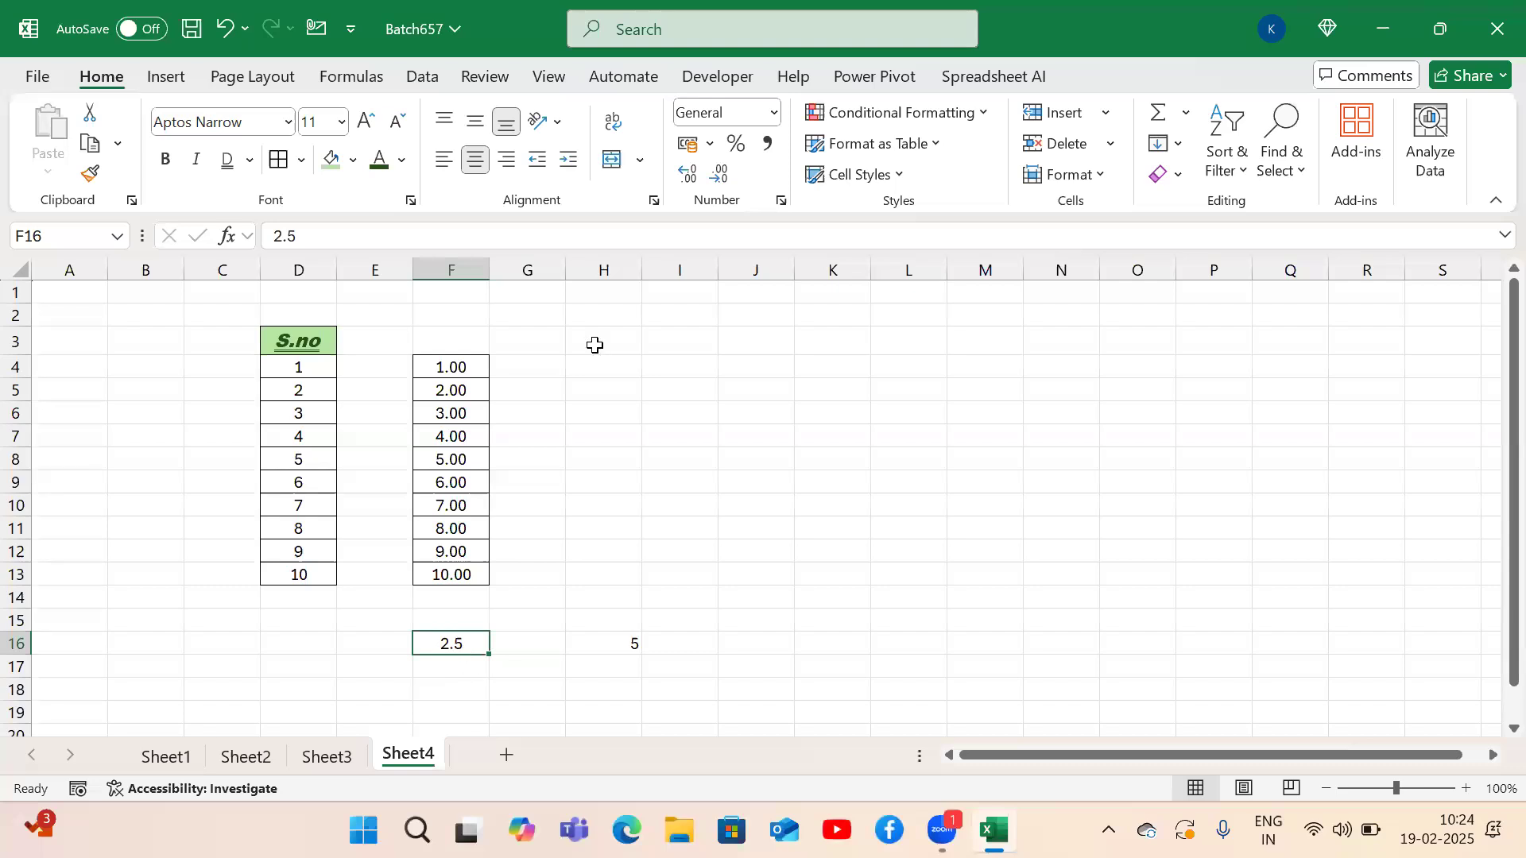
click(716, 183)
click(777, 617)
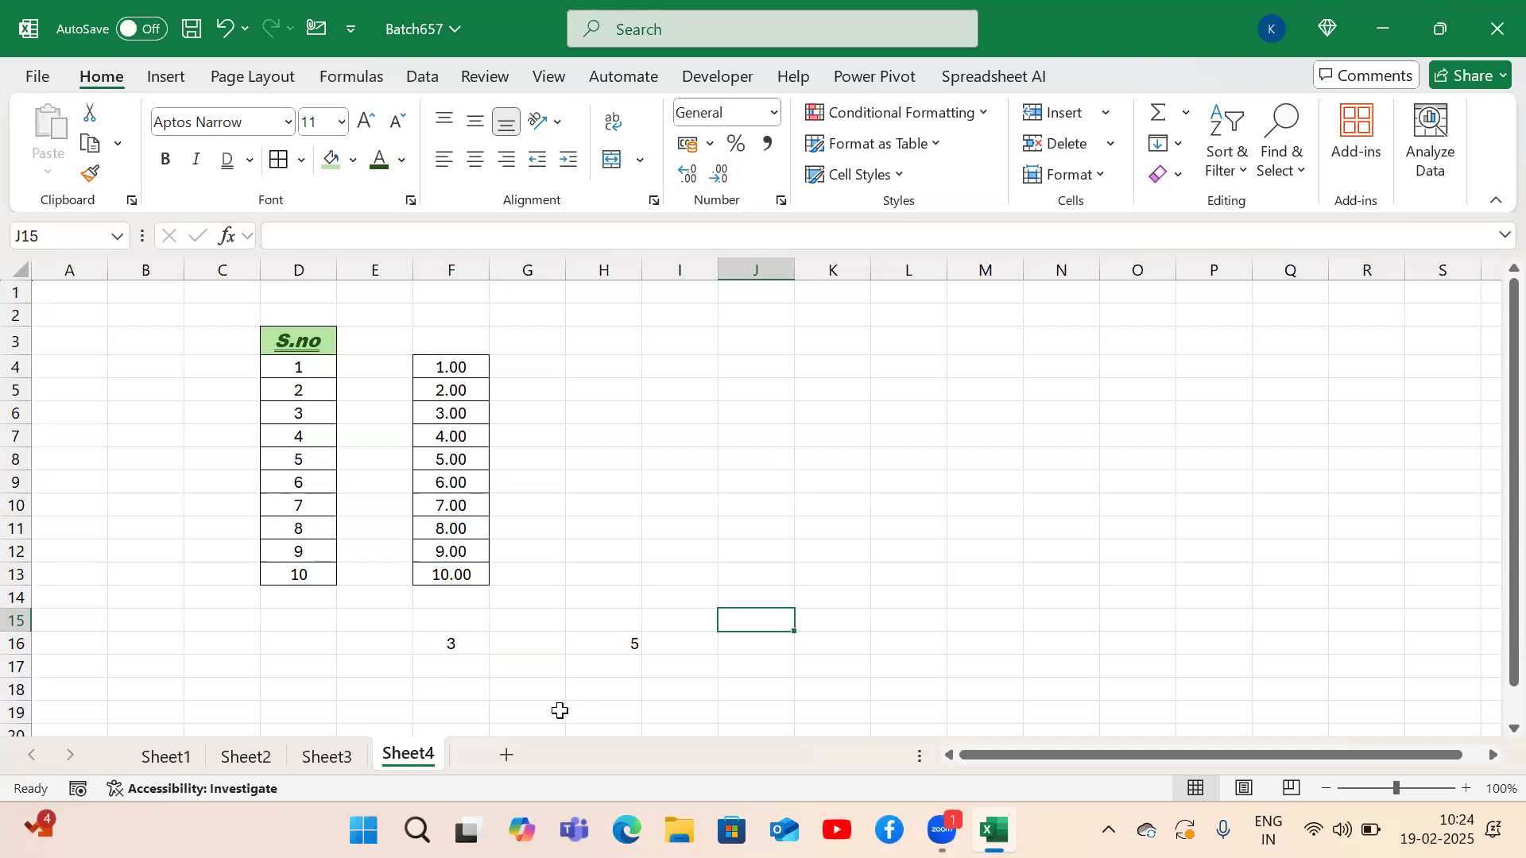
Check that F16 still stores 2.5 and H16 holds the formula =F16*2.
click(459, 650)
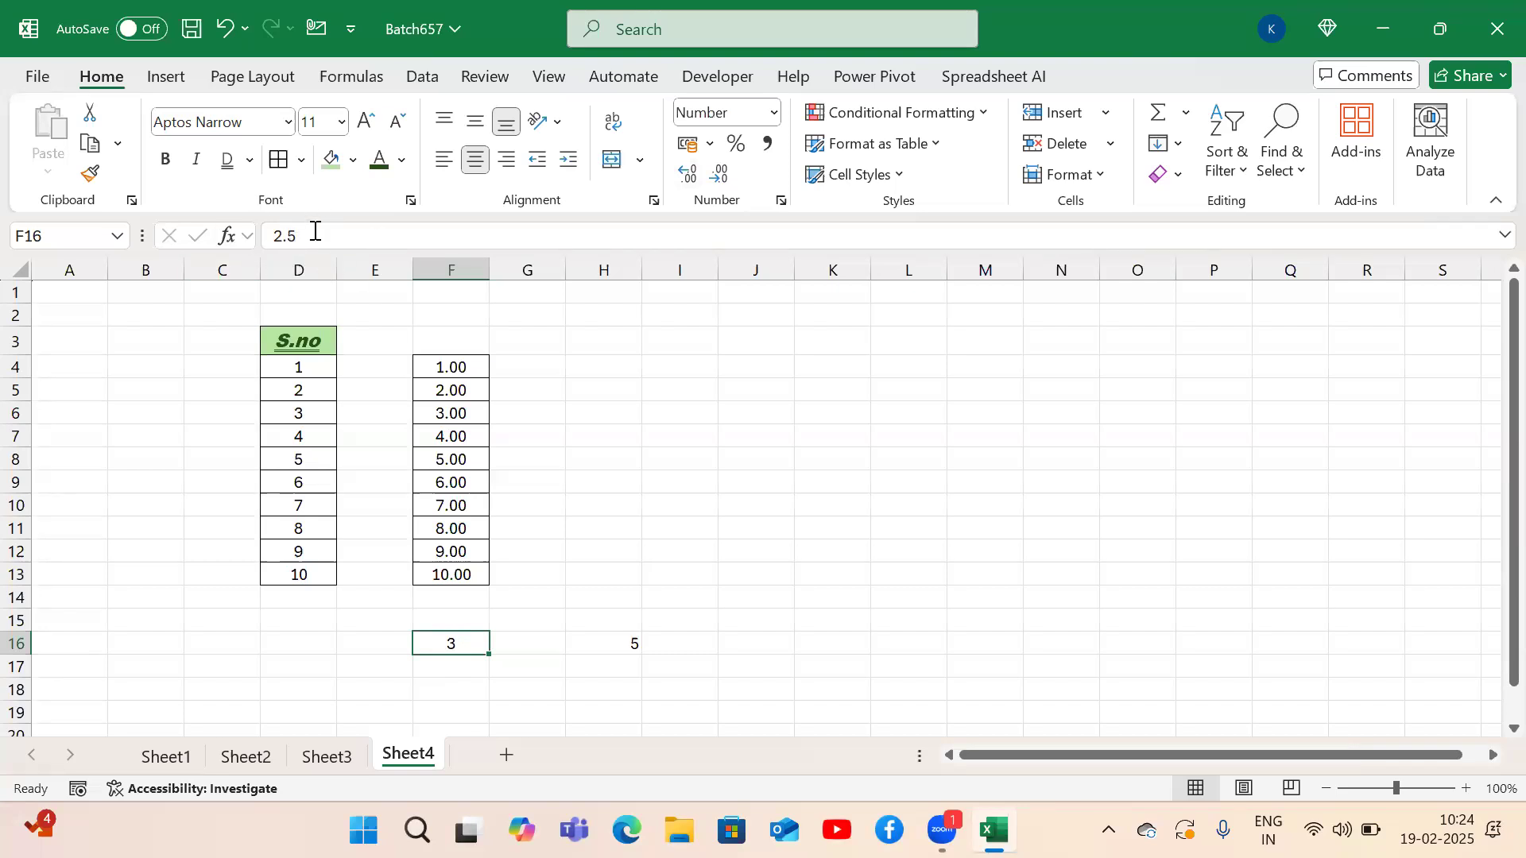
click(385, 685)
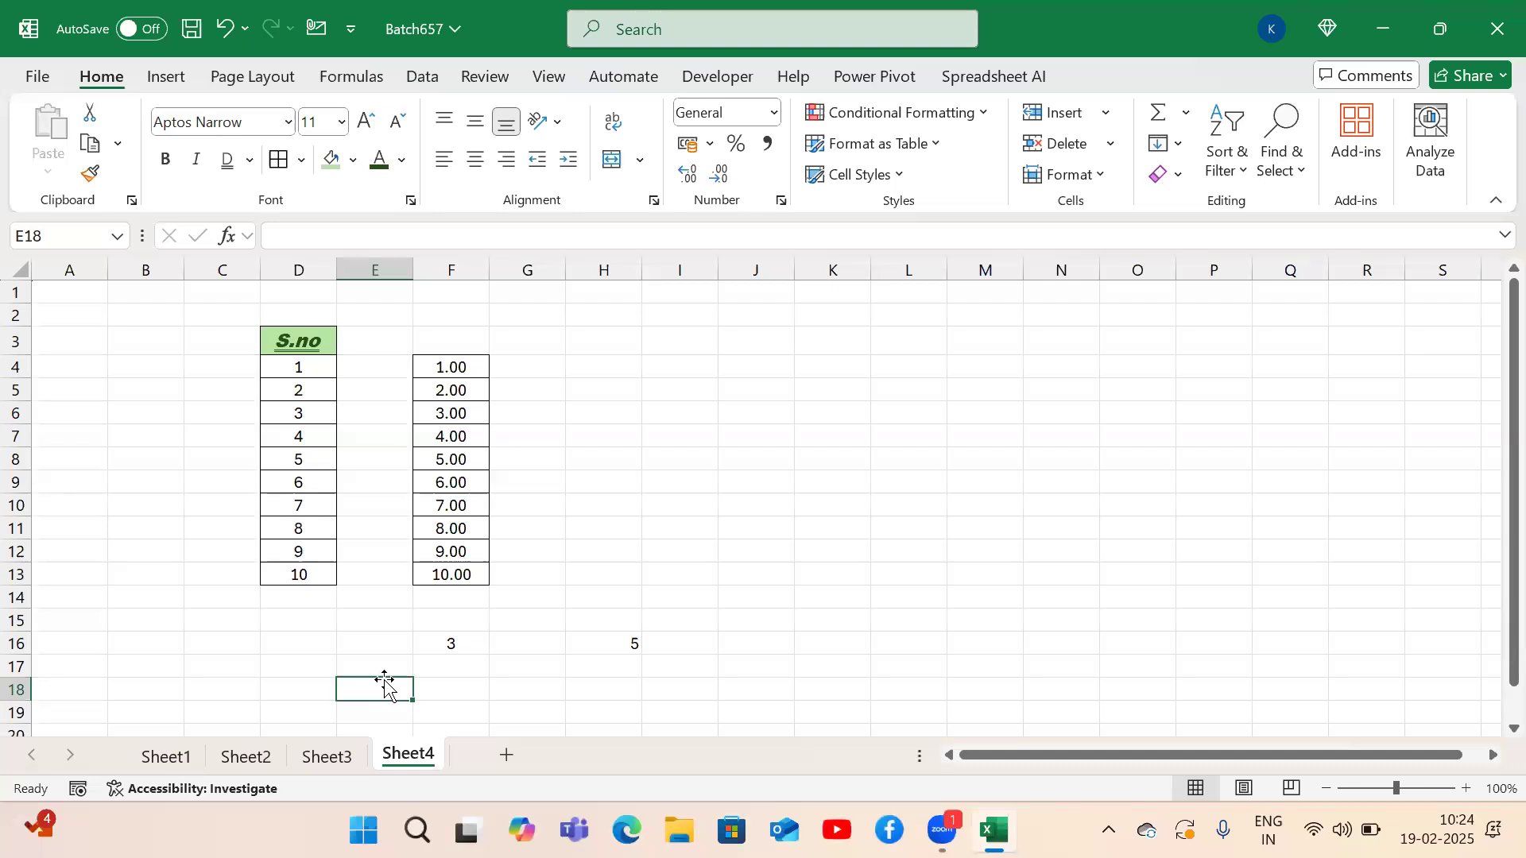
double_click(609, 650)
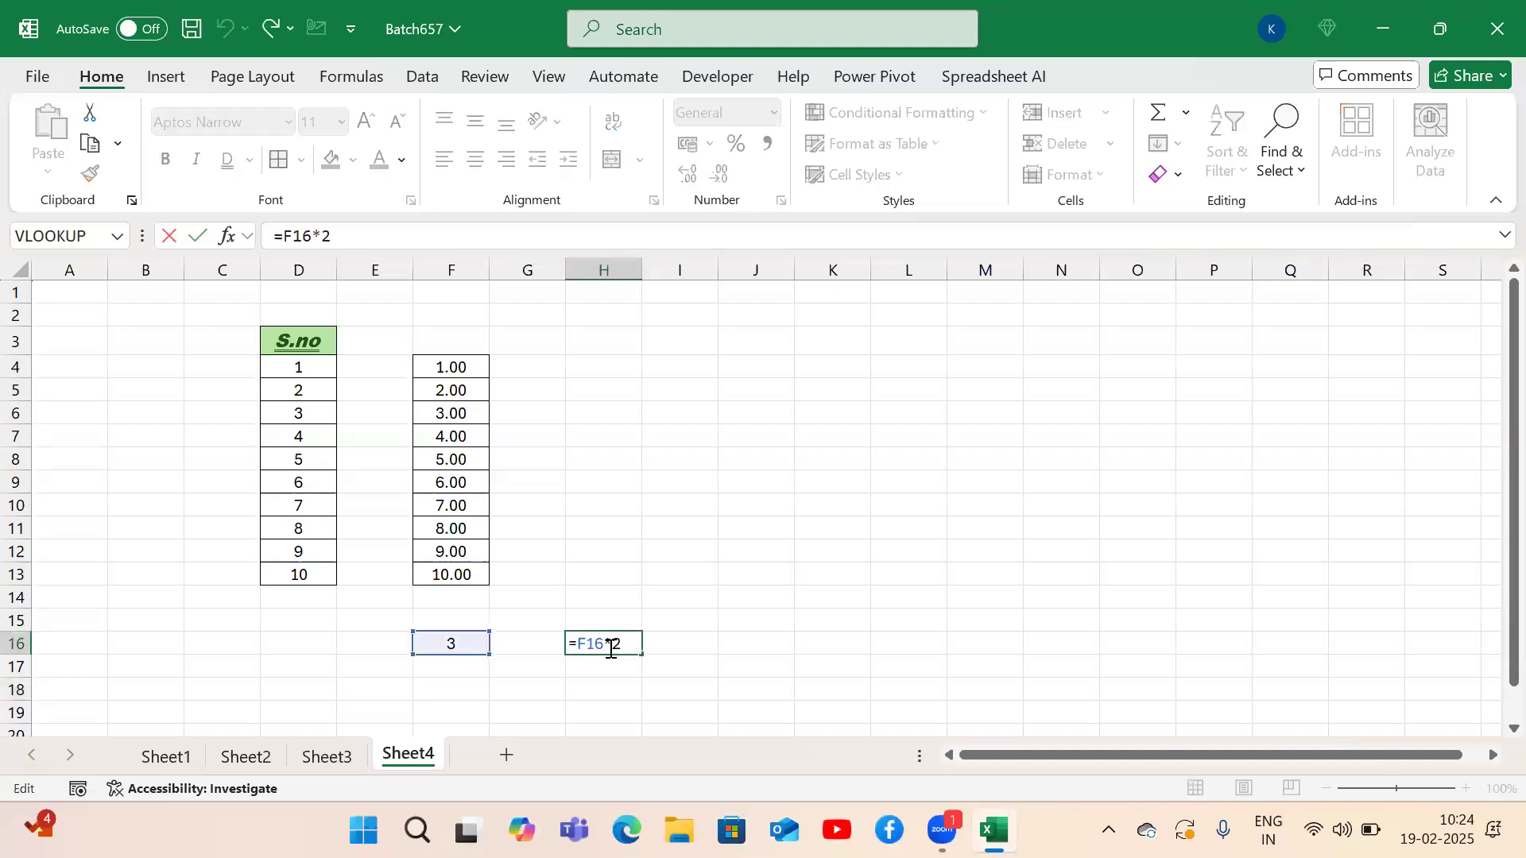
key(Return)
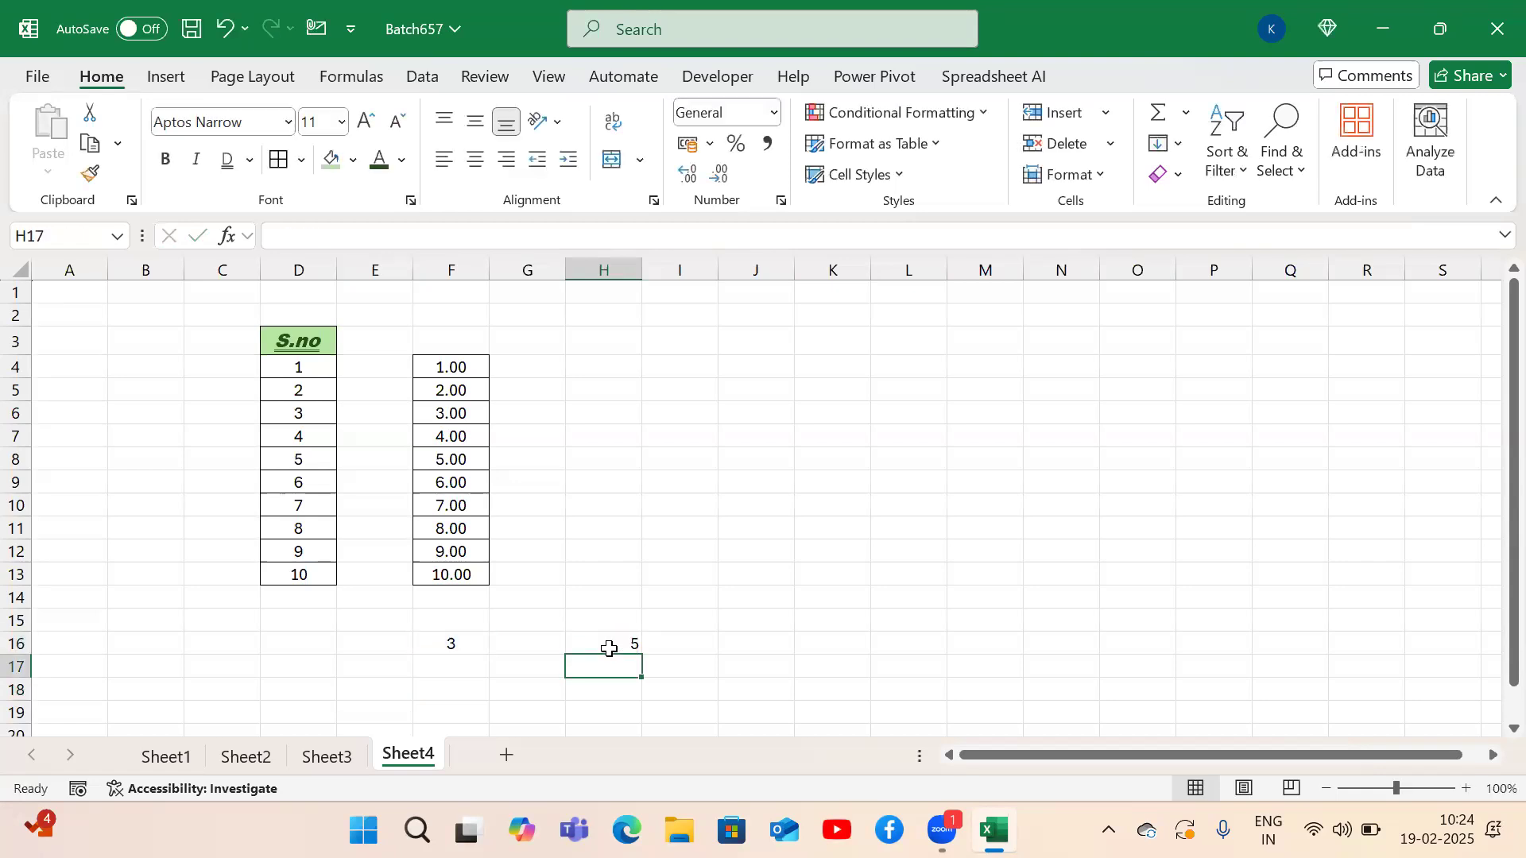
click(609, 648)
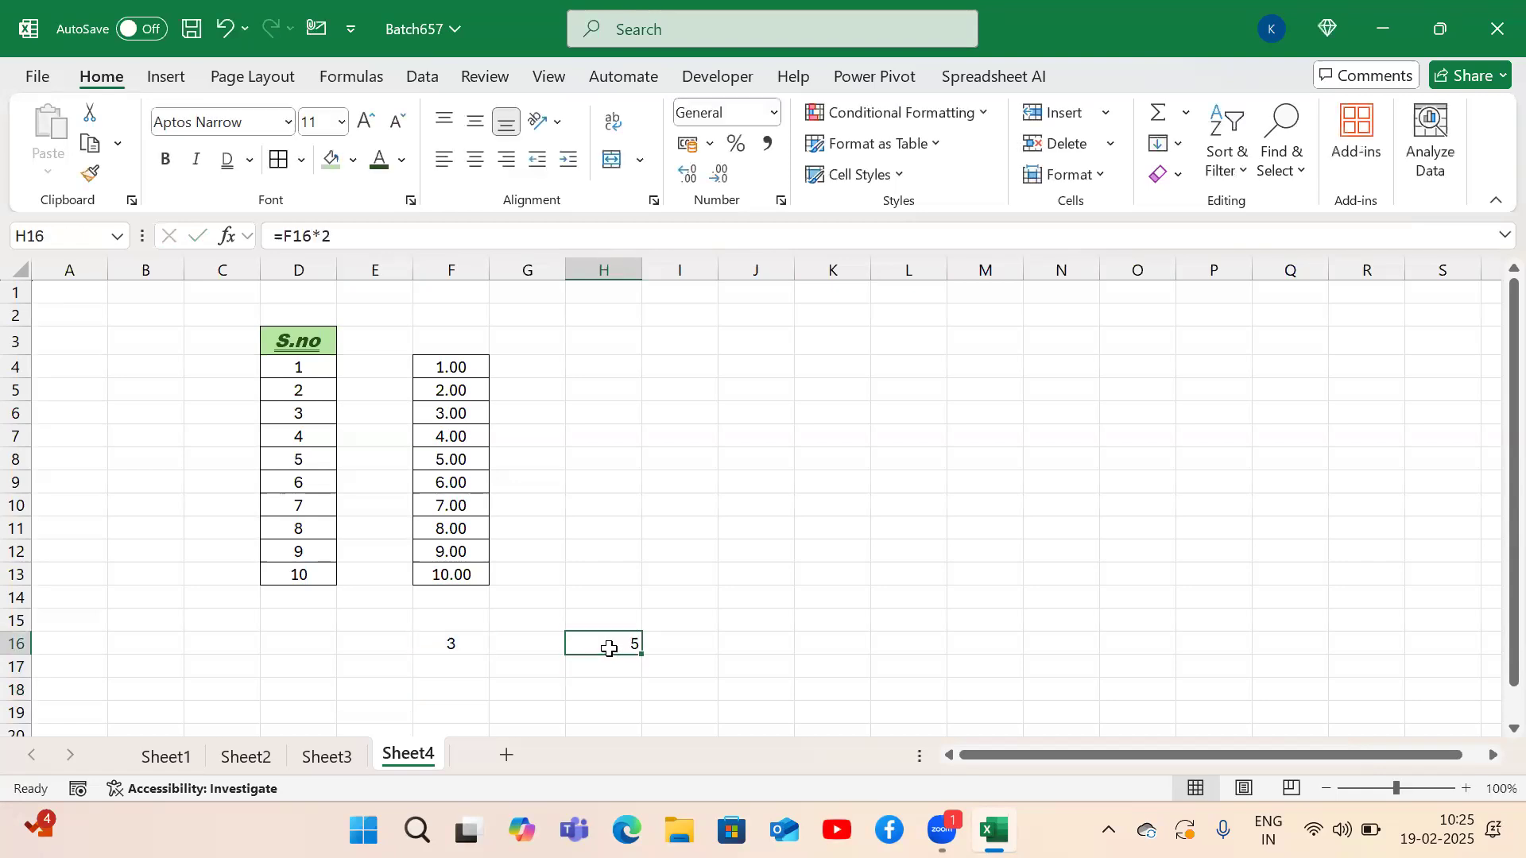
click(466, 639)
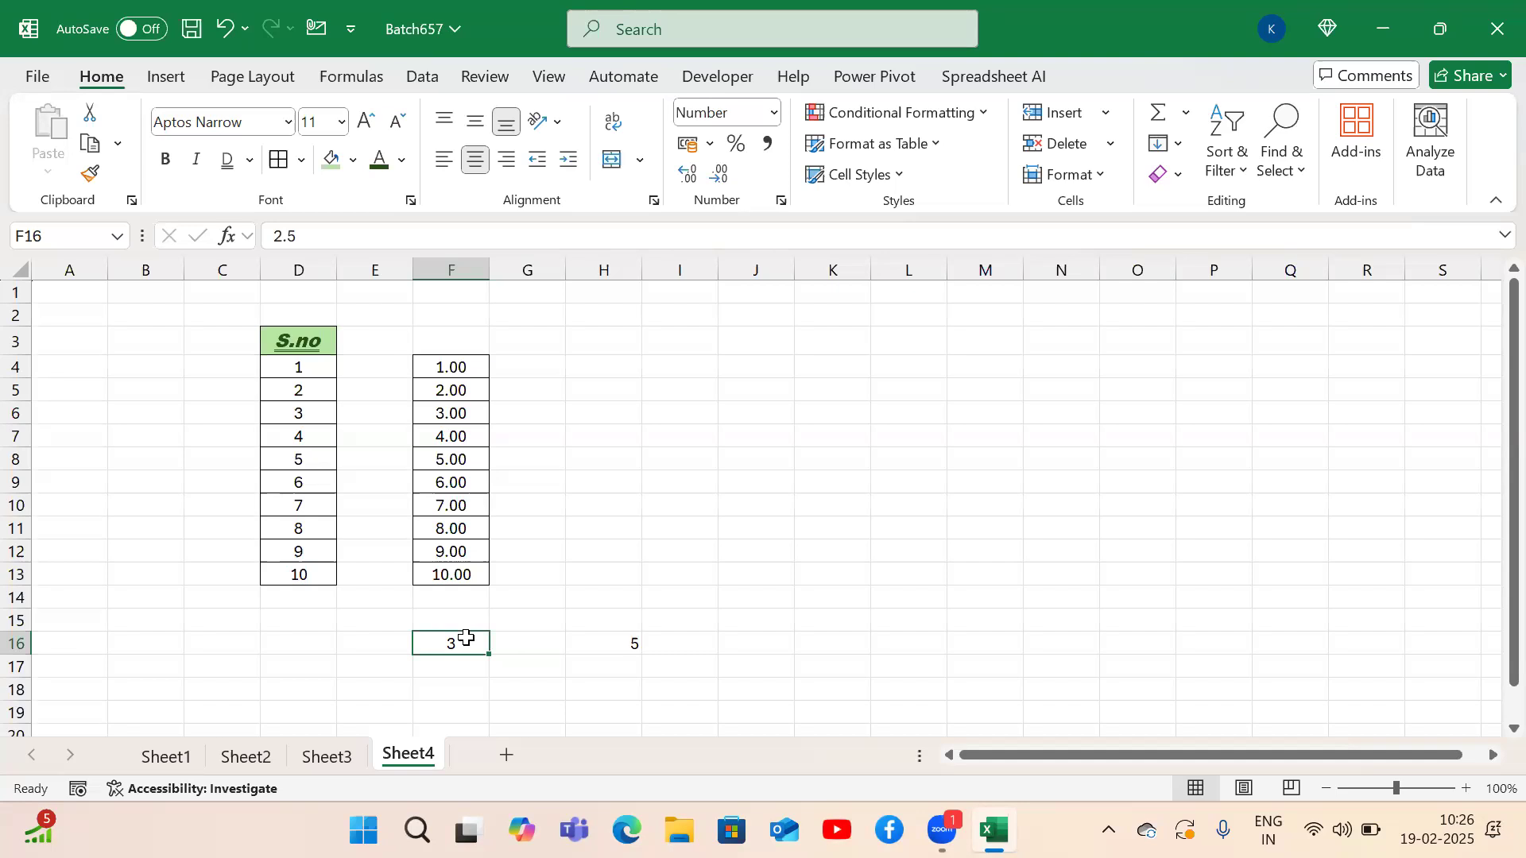
click(841, 623)
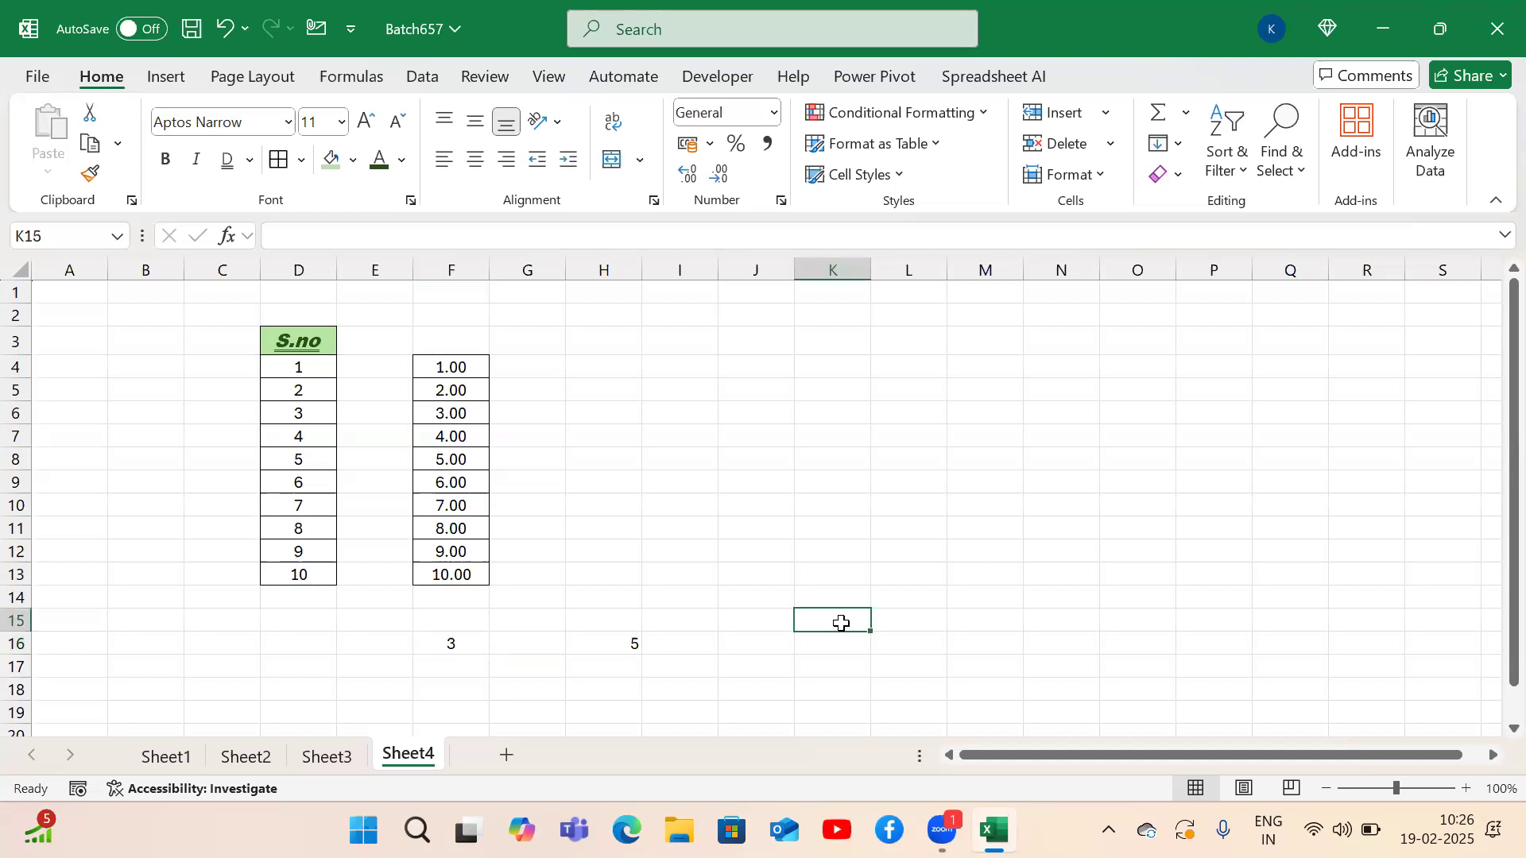
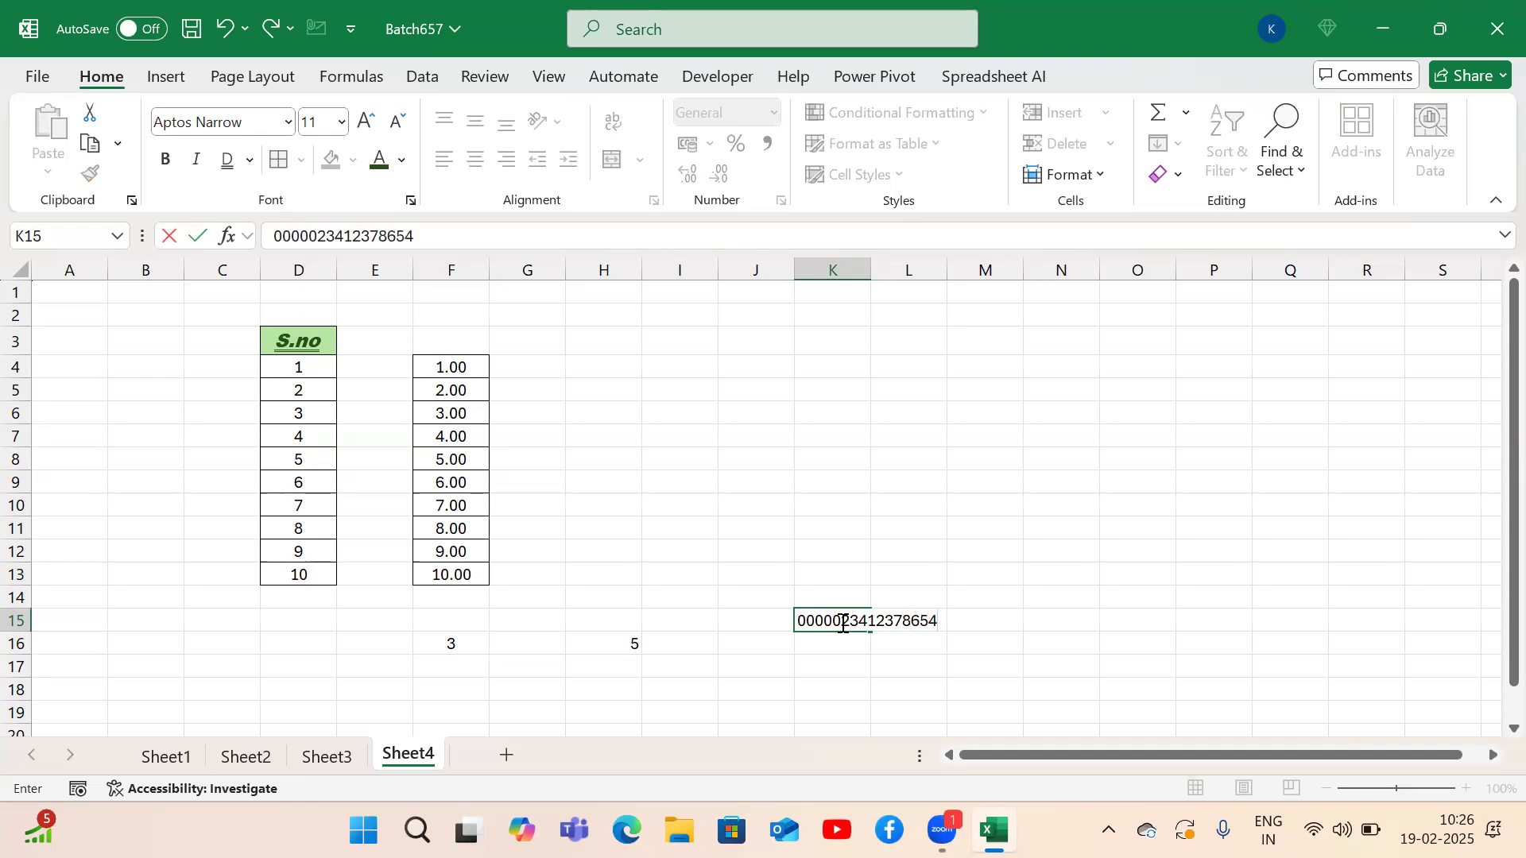
key(Return)
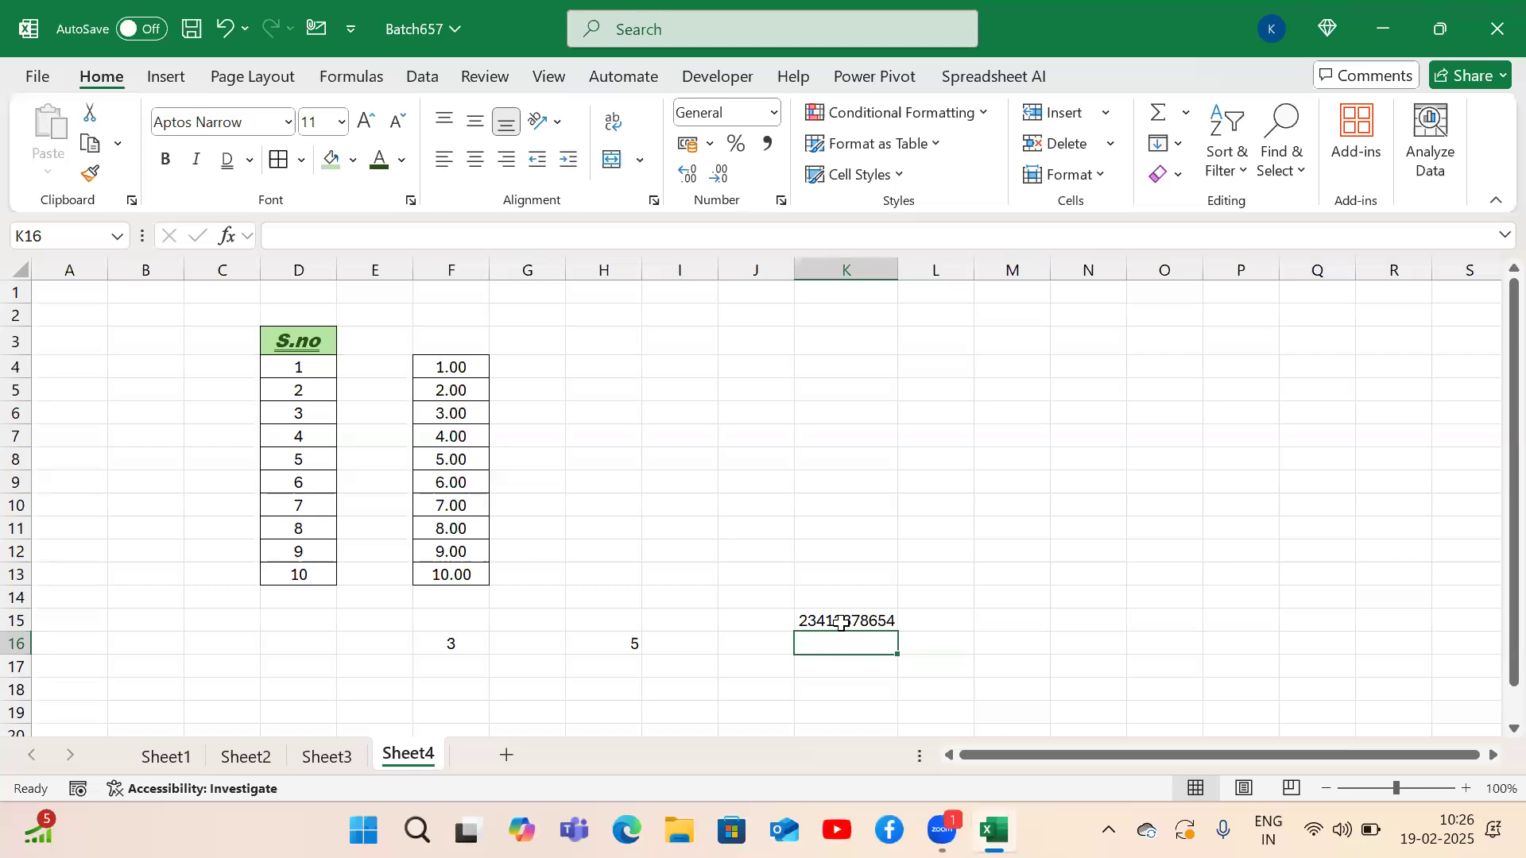
click(841, 624)
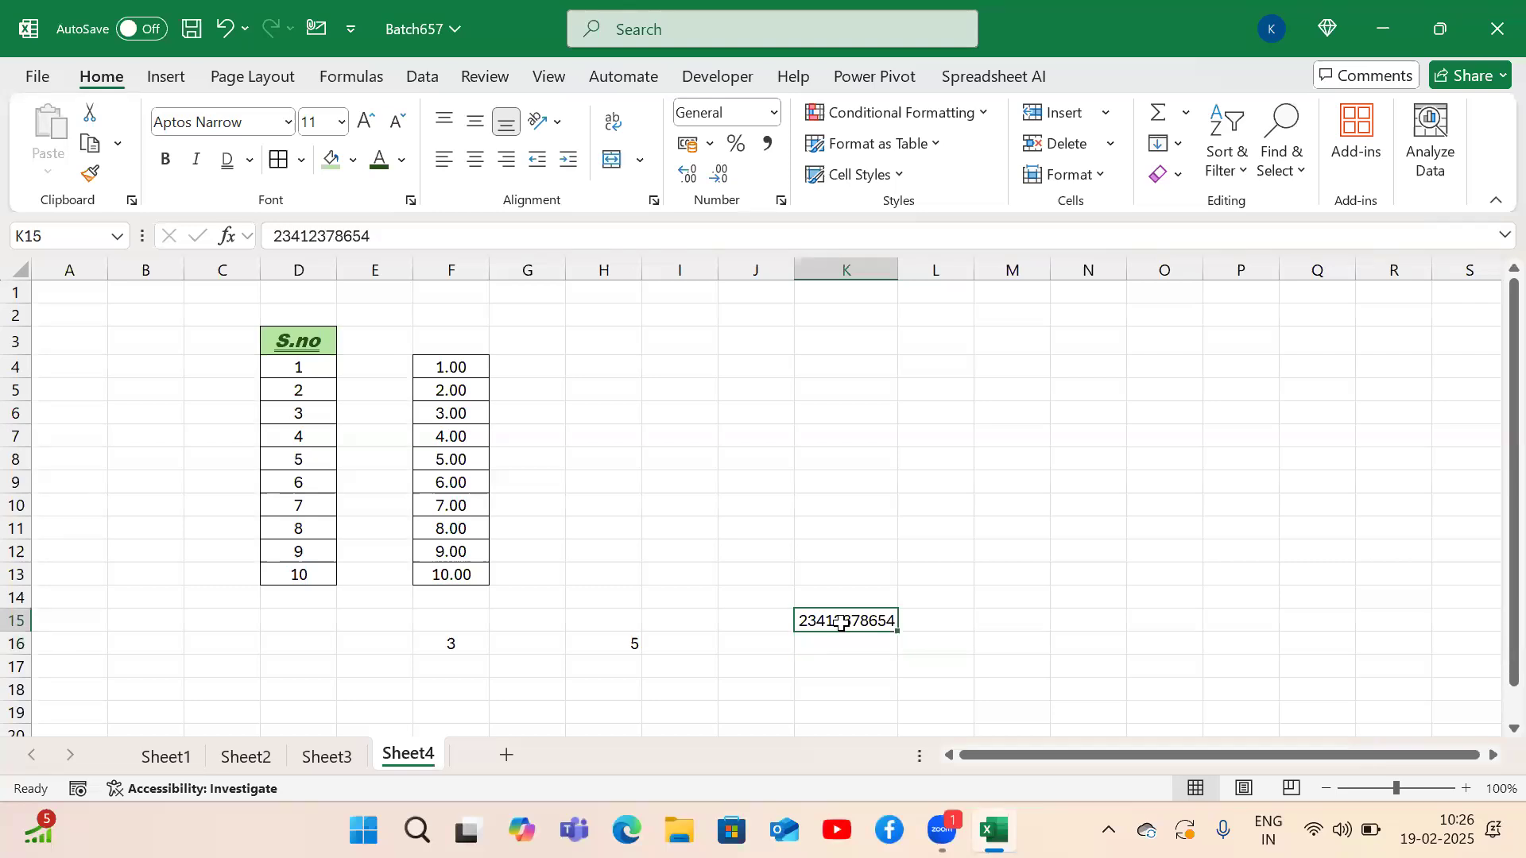
key(Down)
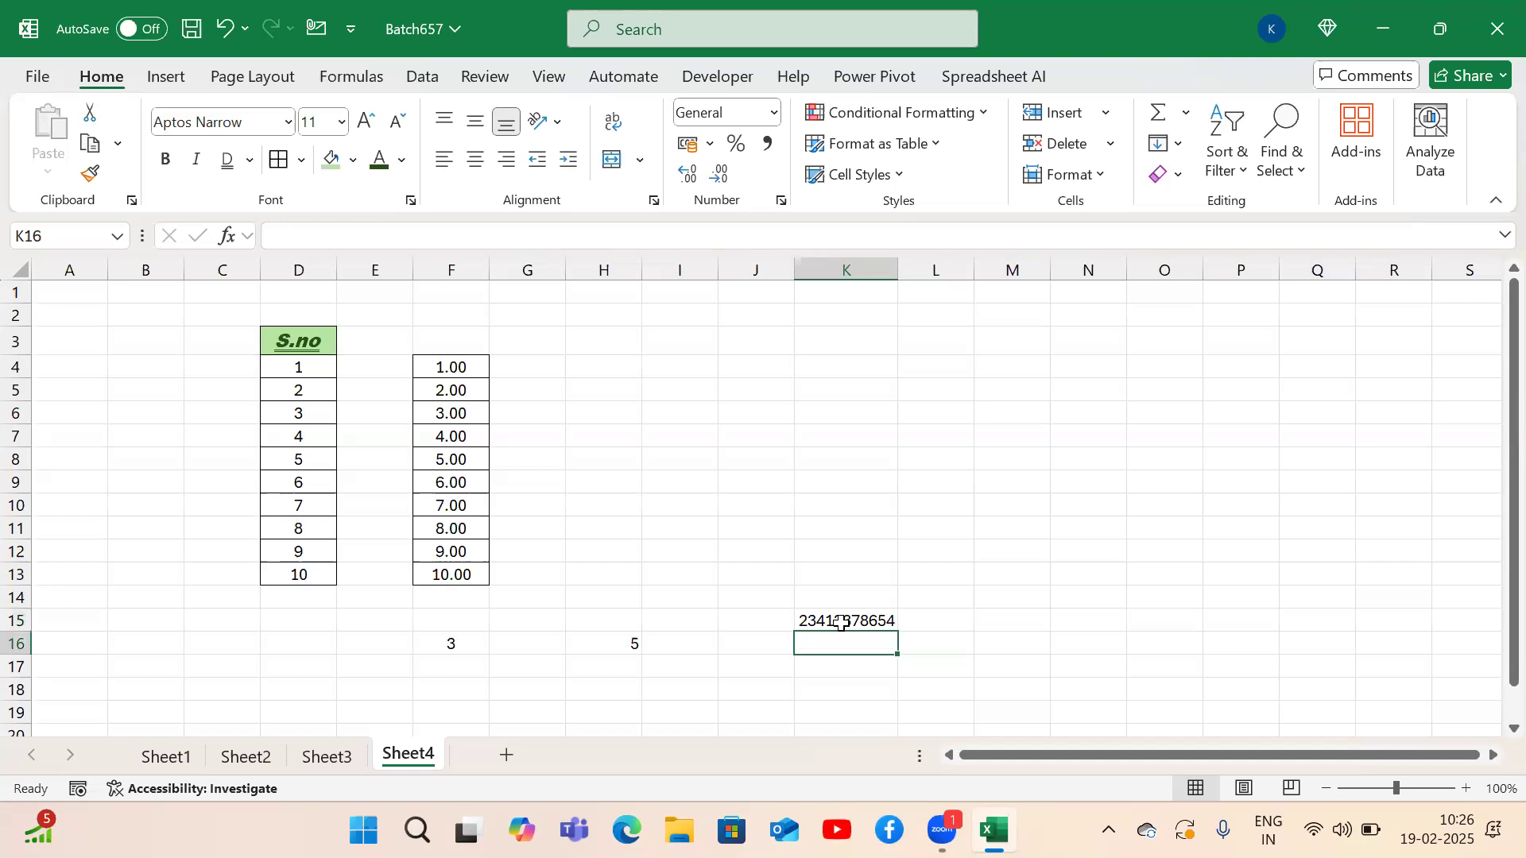
text('0000)
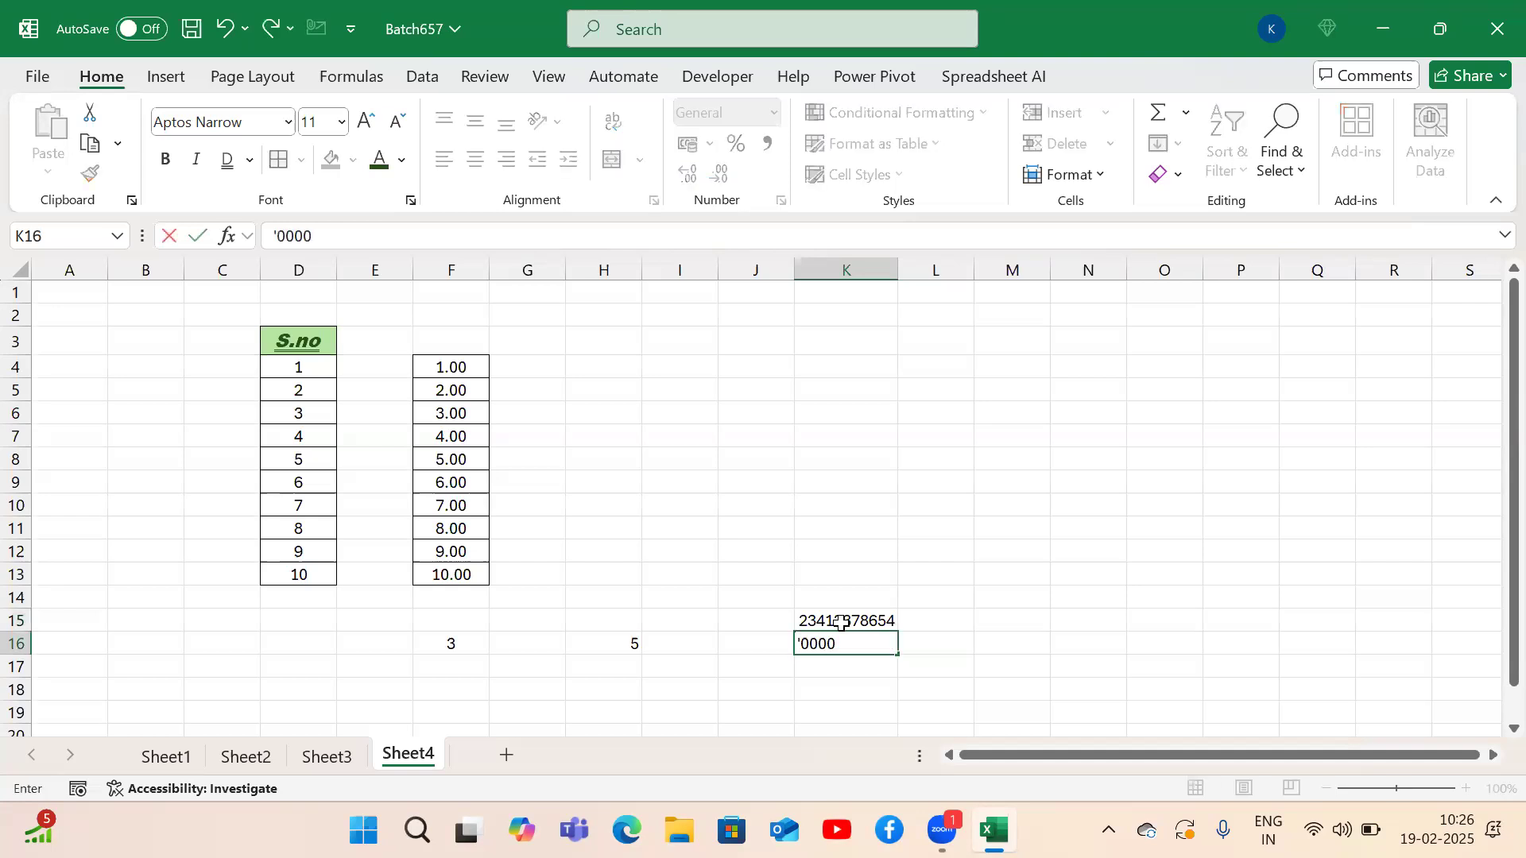
text(0234123)
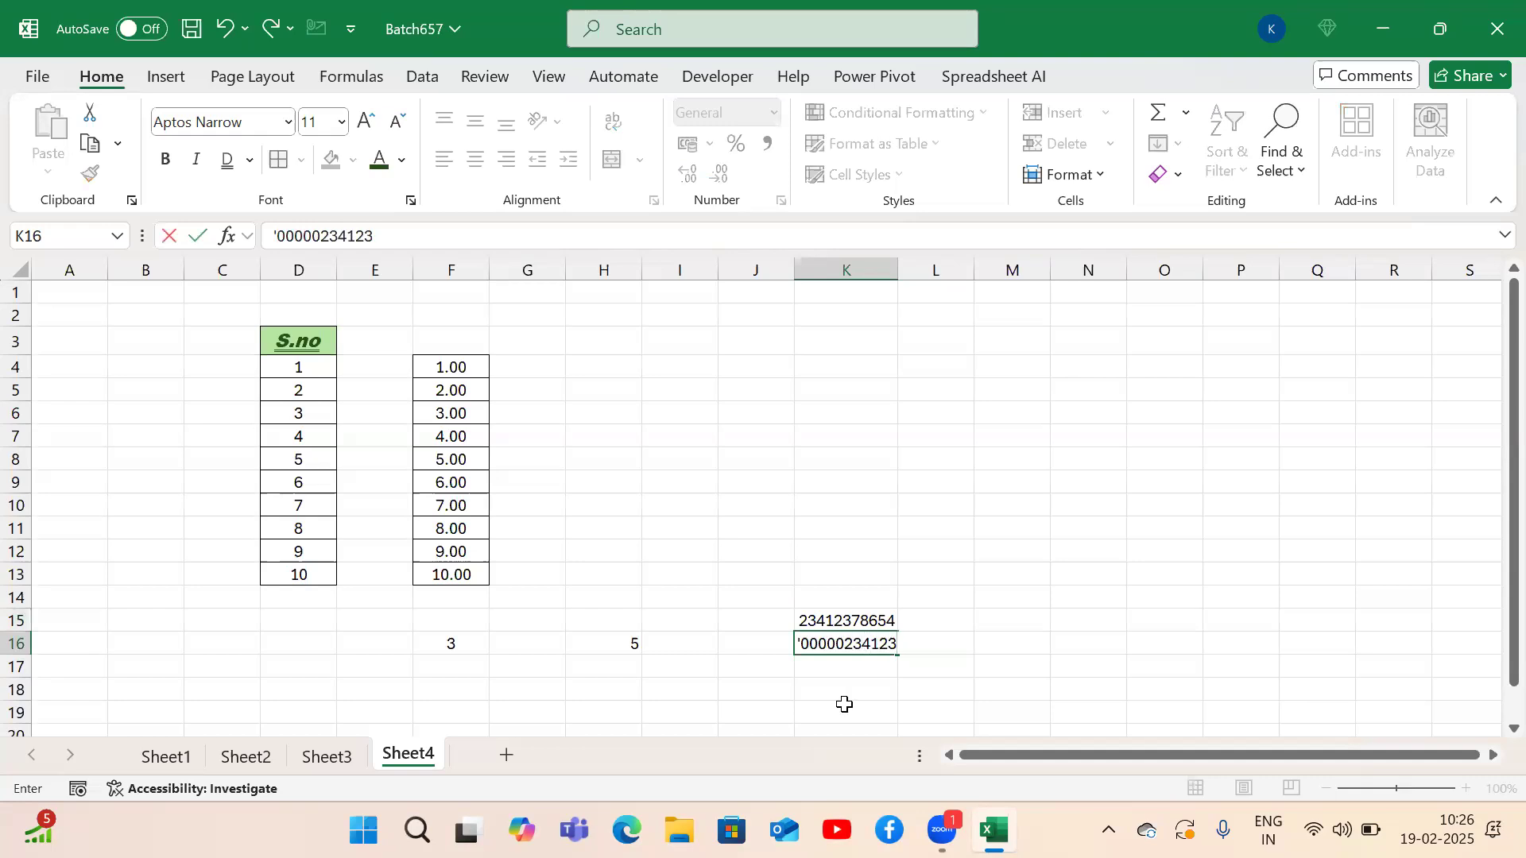
text(78654)
key(Return)
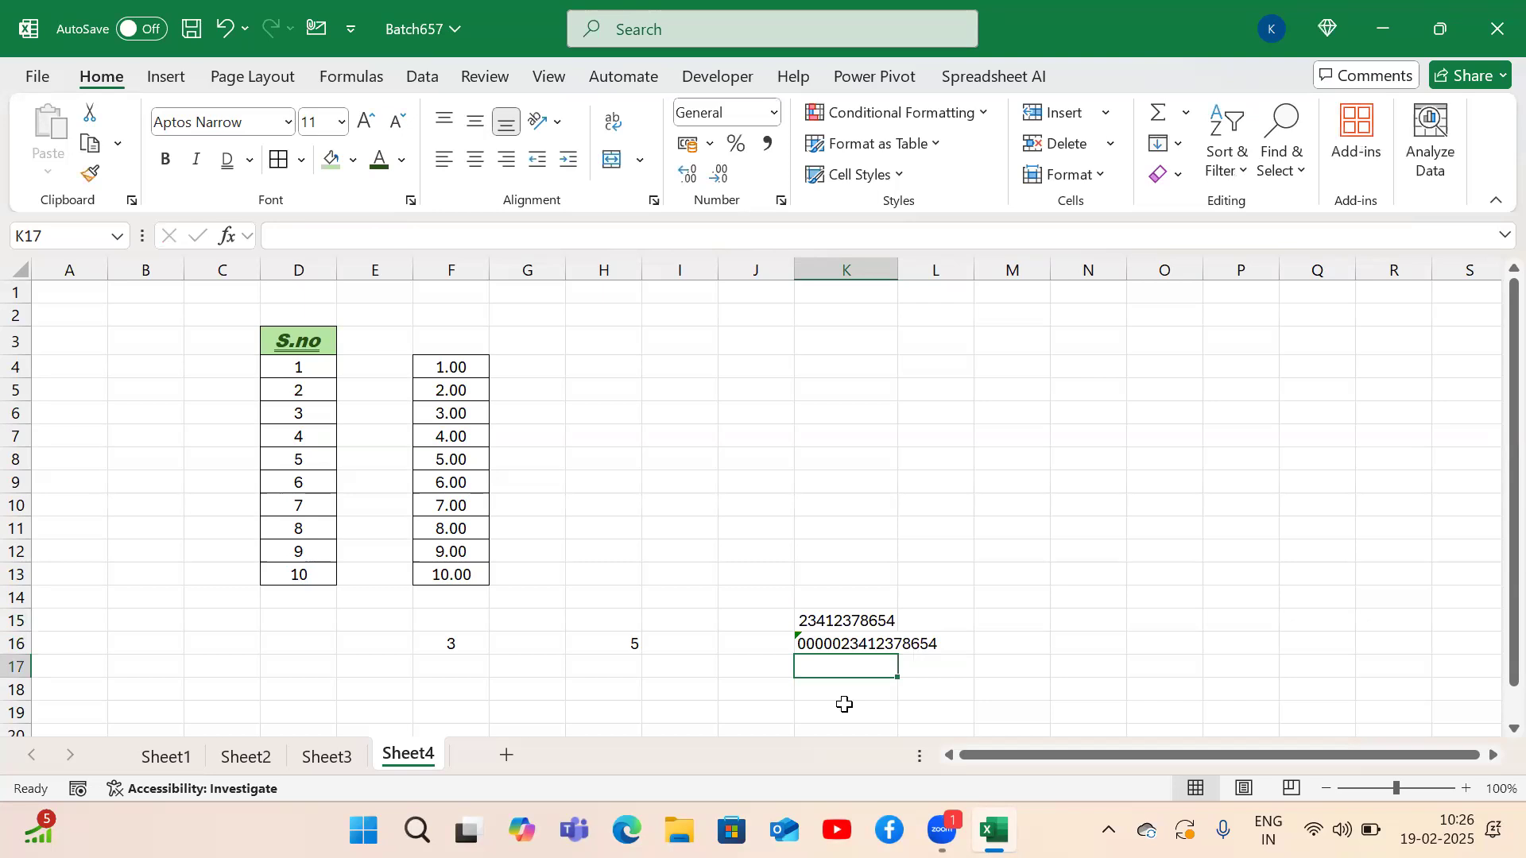
key(Up)
key(Up)
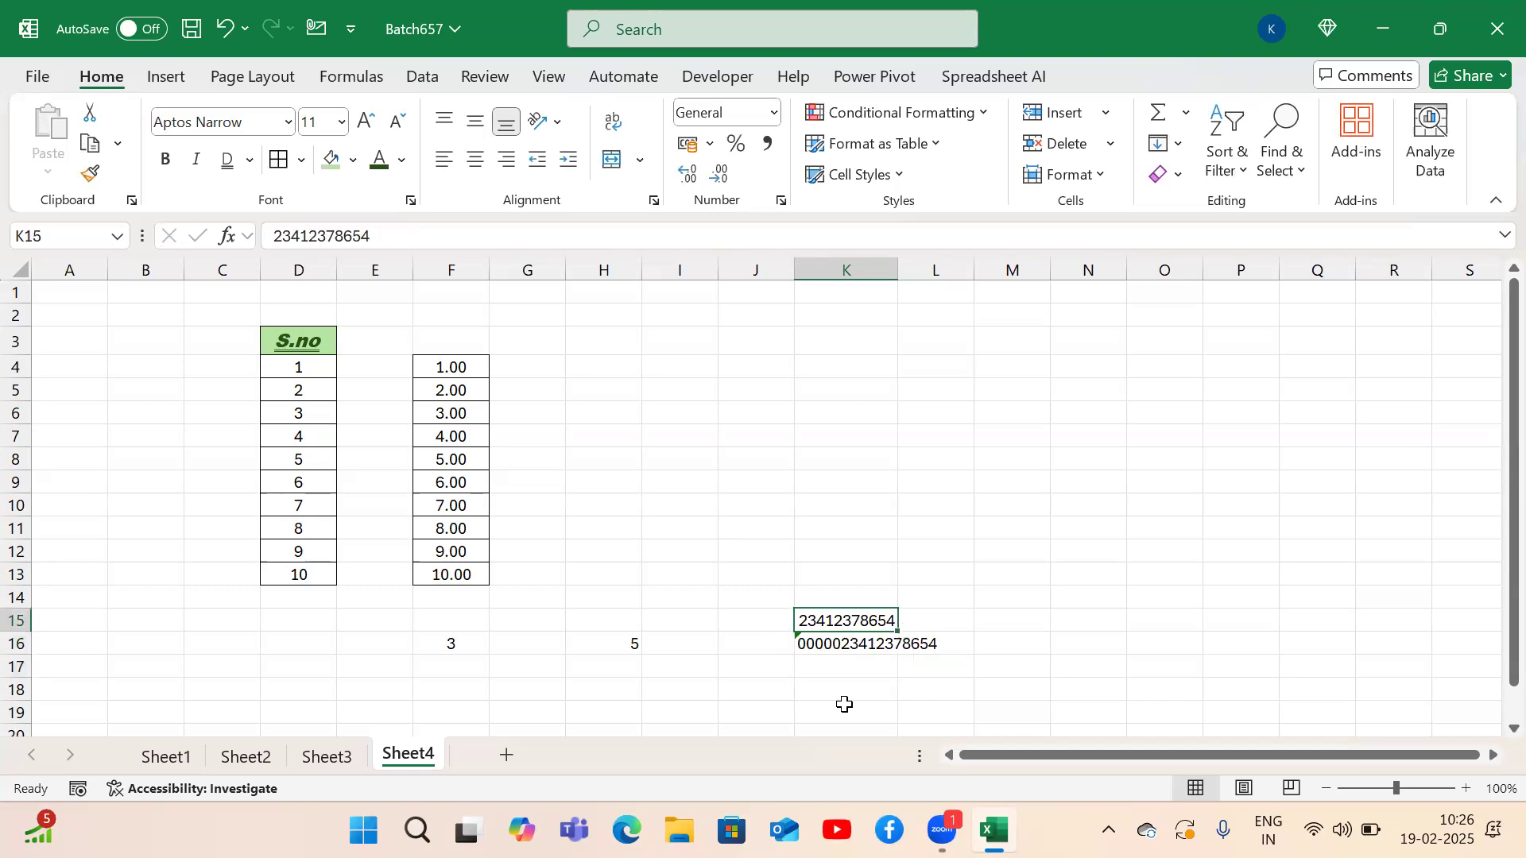
key(Down)
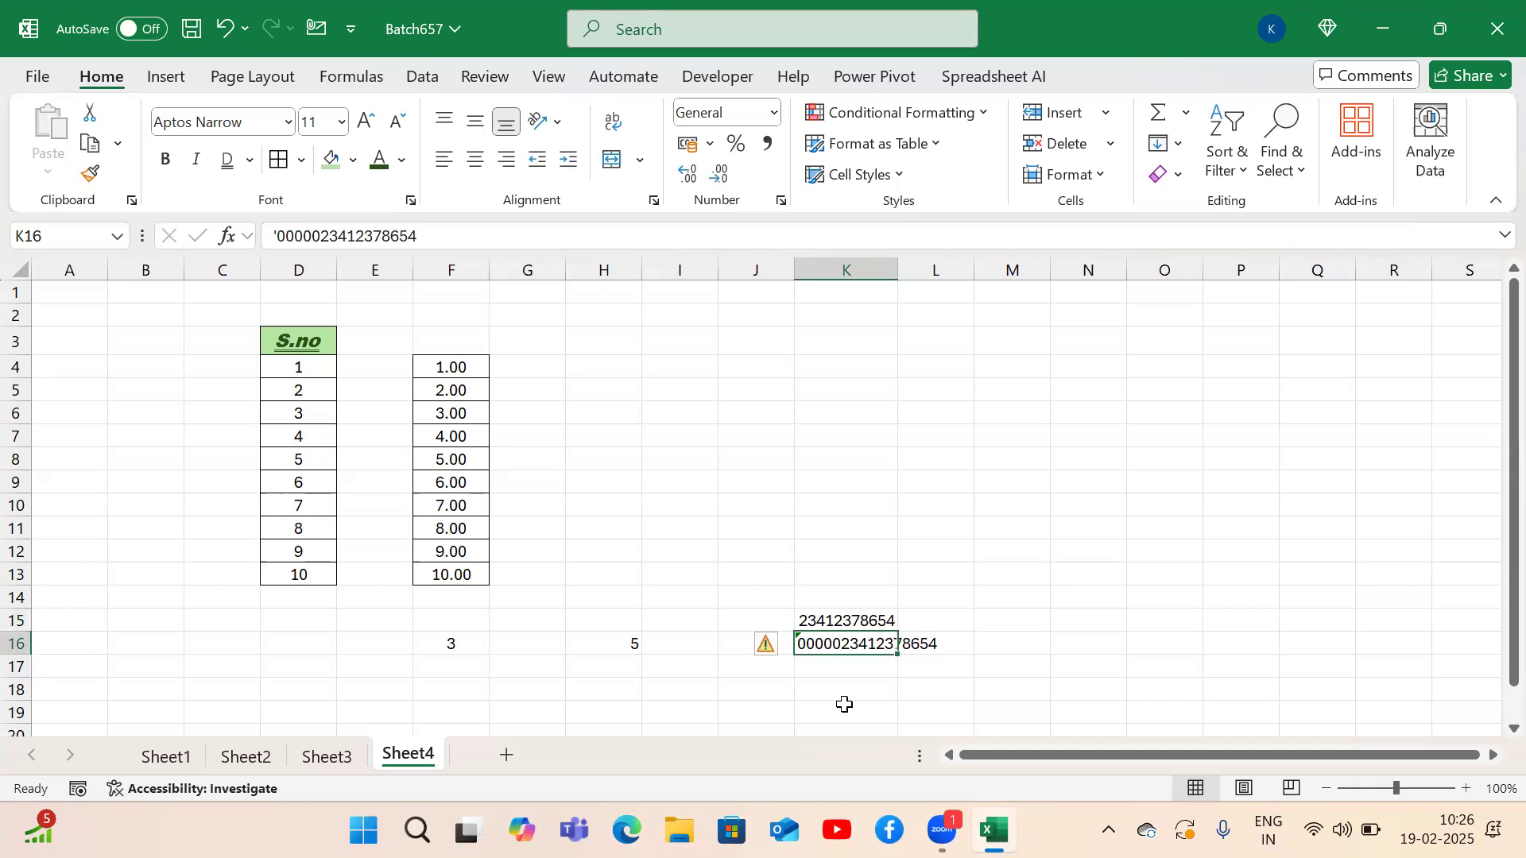
key(Down)
key(Up)
key(Up)
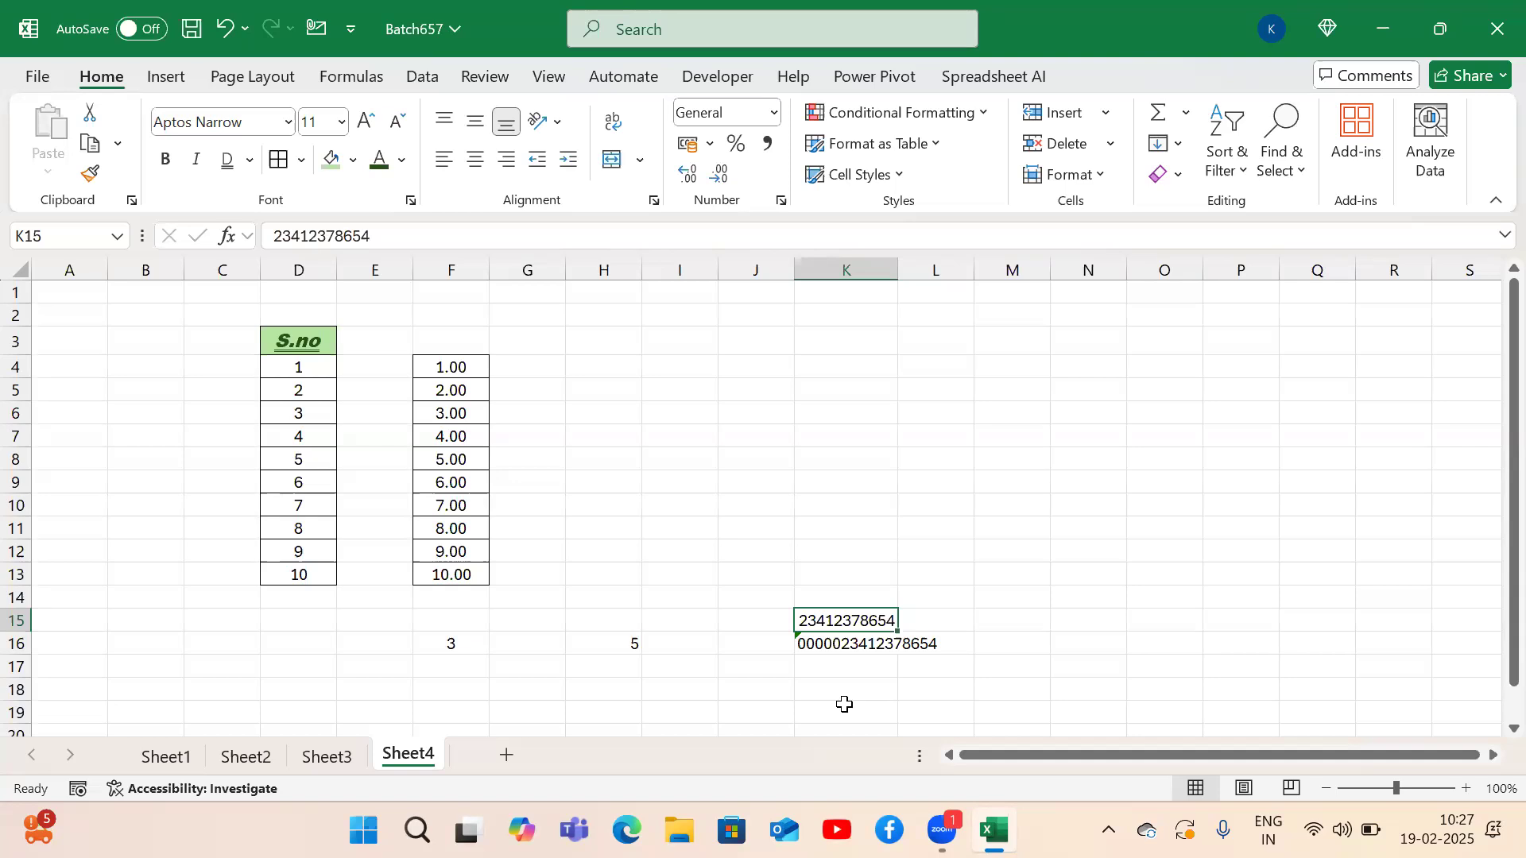
key(Up)
key(Up)
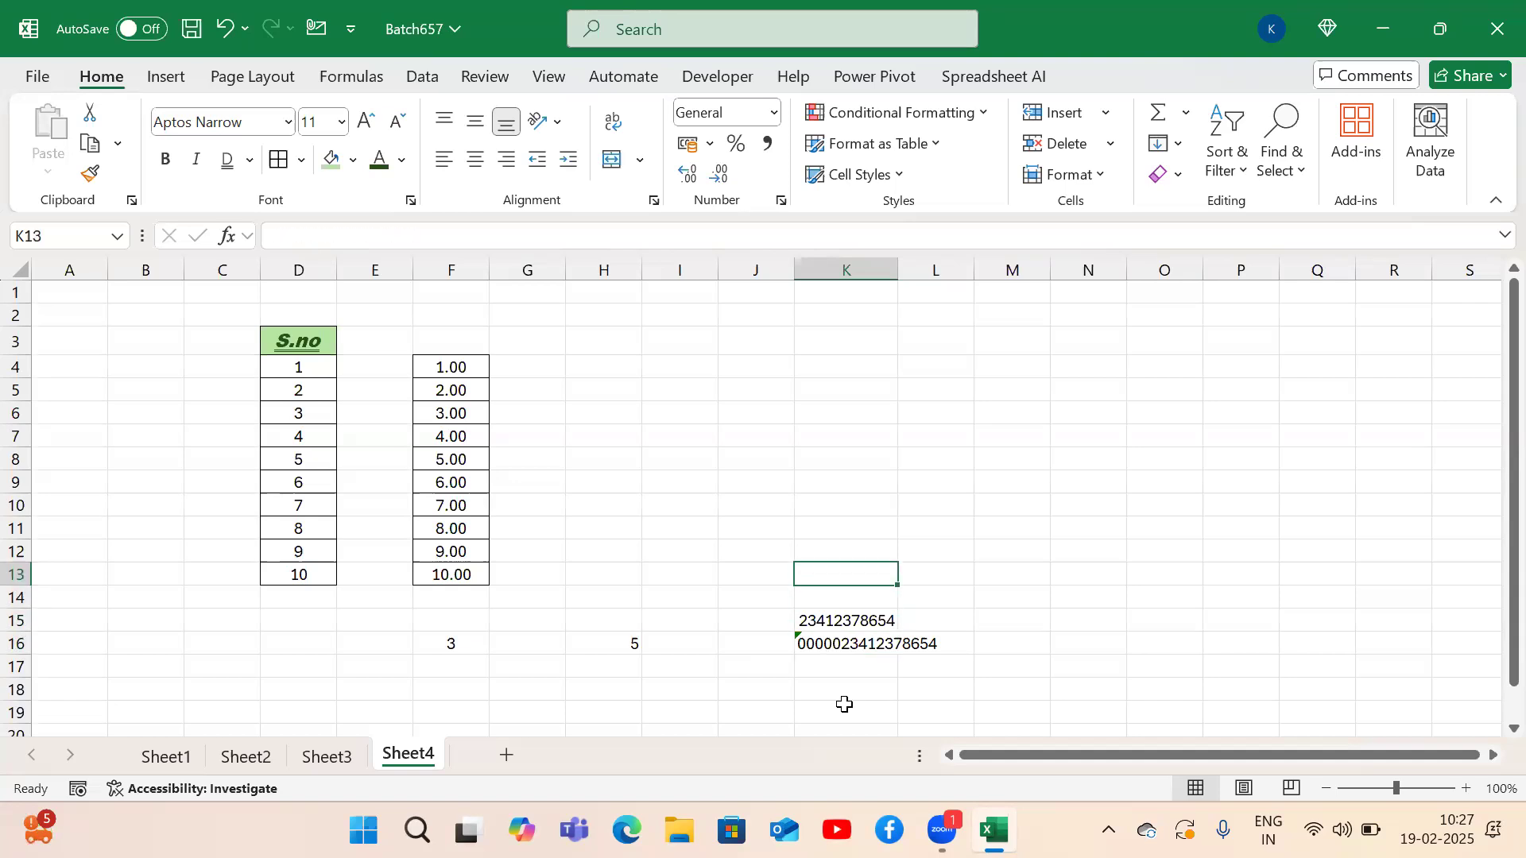
key(Left)
key(Left)
key(Left)
key(Left)
key(Up)
key(Up)
key(Left)
key(Up)
key(Up)
key(Up)
key(Up)
key(Up)
key(Up)
key(Up)
key(Up)
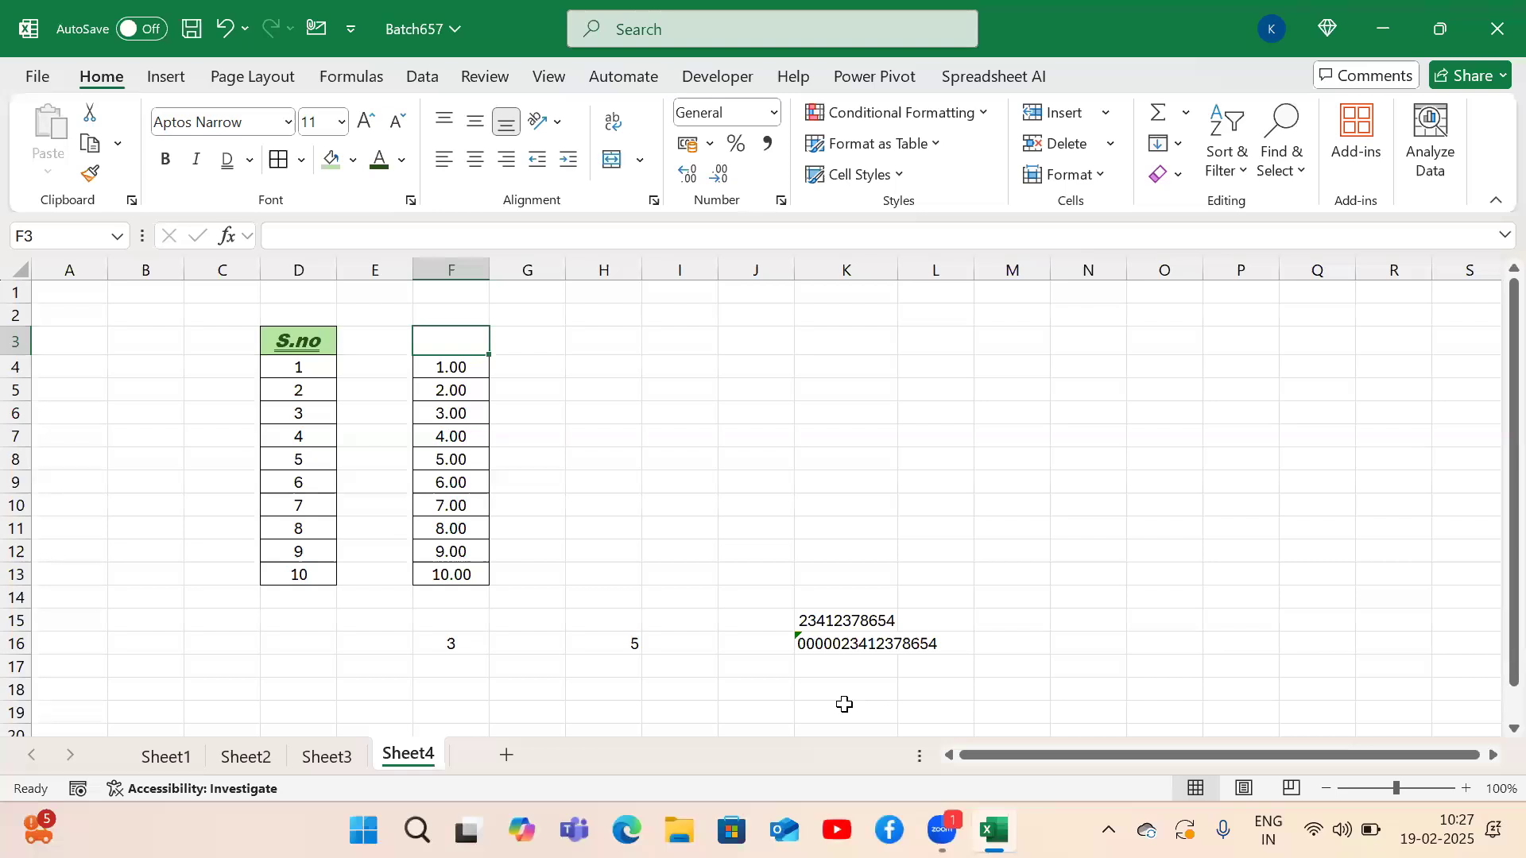
Copy the S.no values 1–10 from D4:D13 into H4:H13.
key(Down)
key(Left)
key(Left)
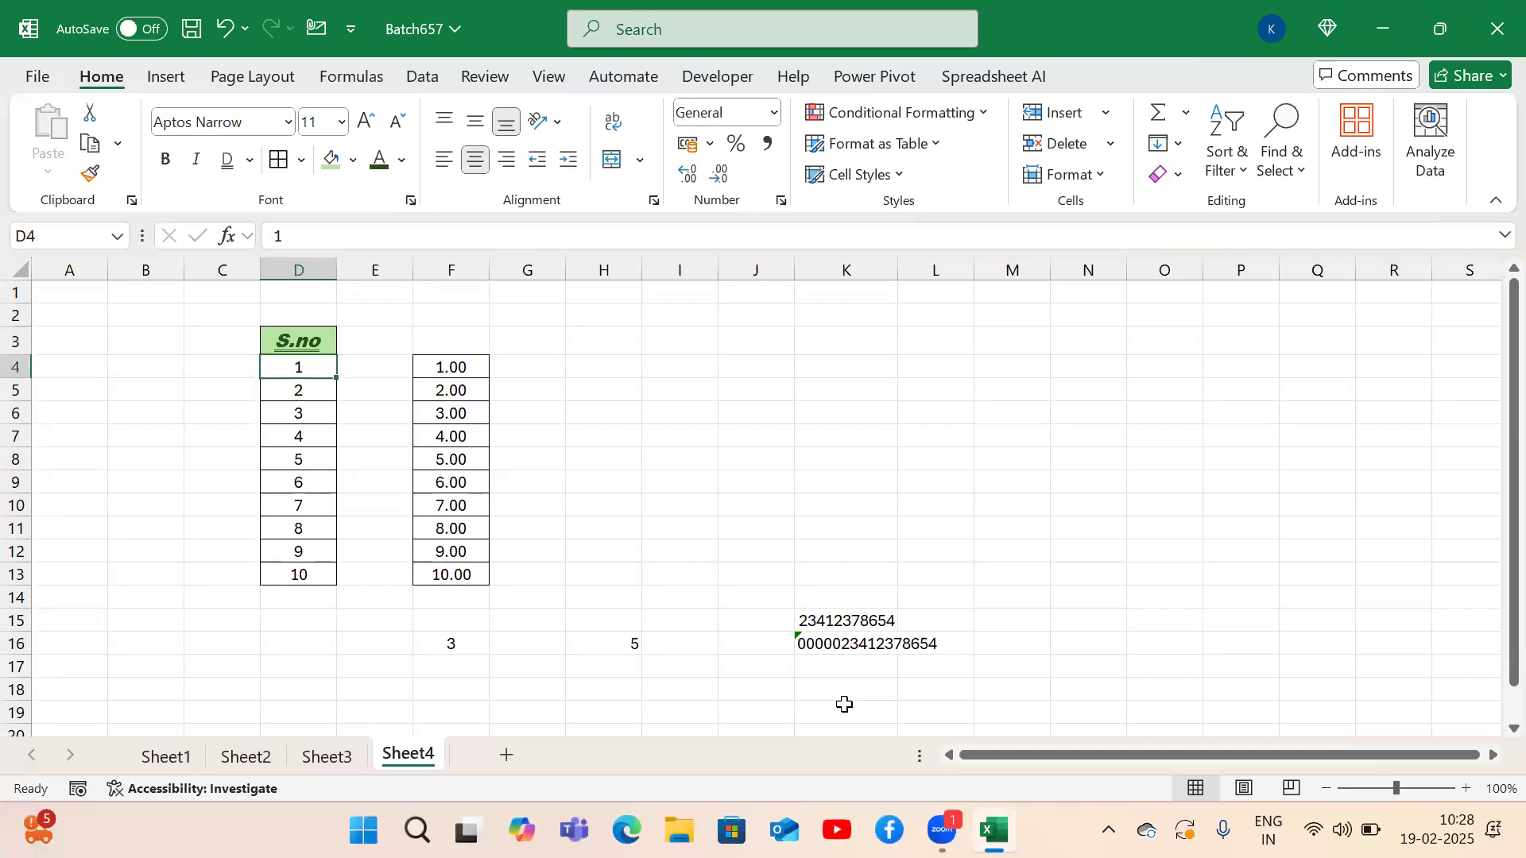
key(ctrl+shift+Down)
key(ctrl+c)
key(Right)
key(Right)
key(Right)
key(Right)
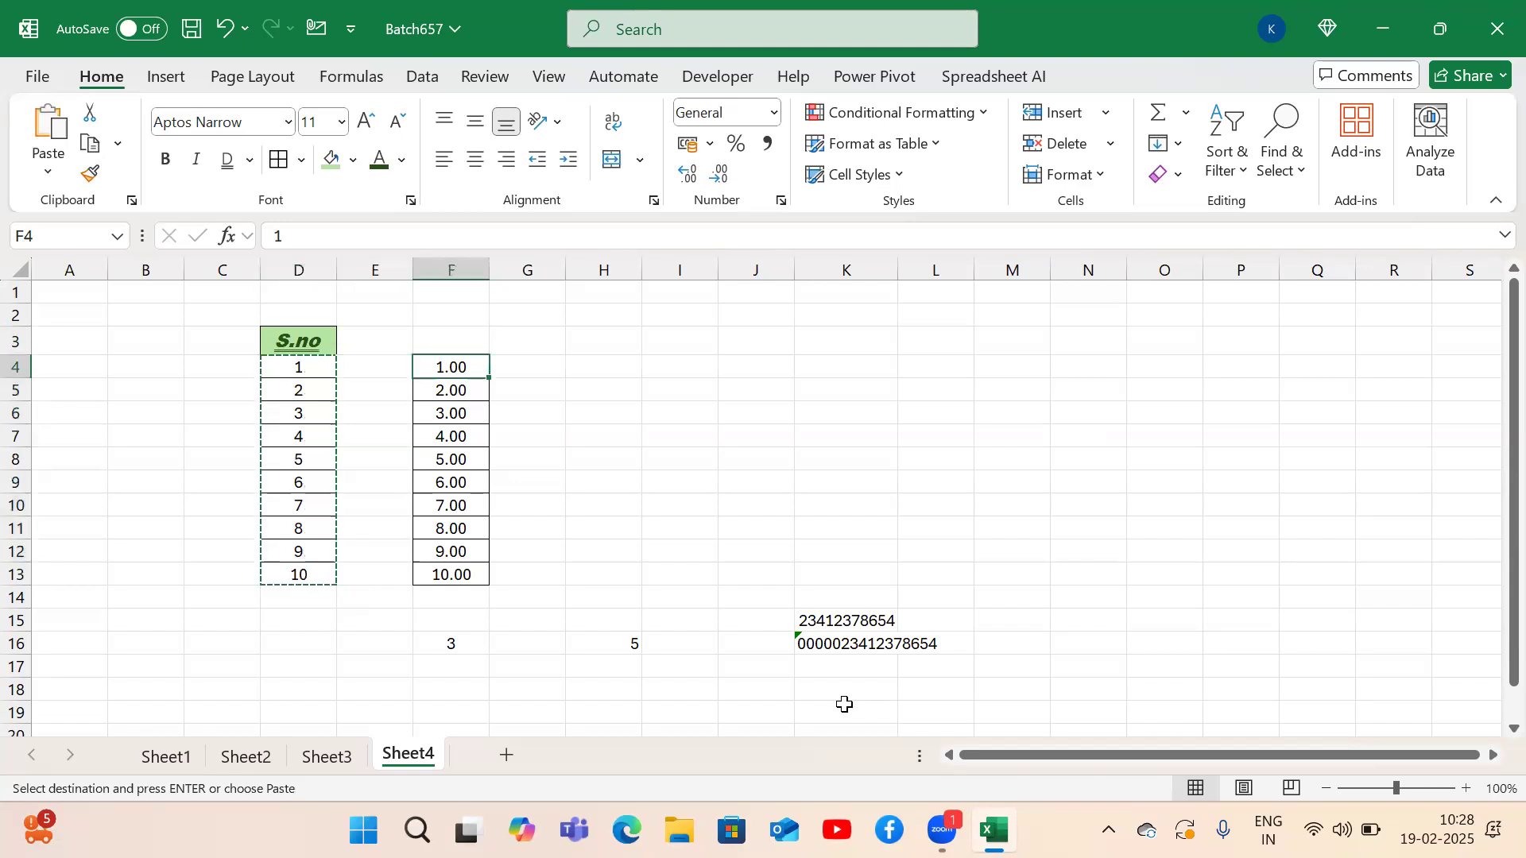
key(ctrl+v)
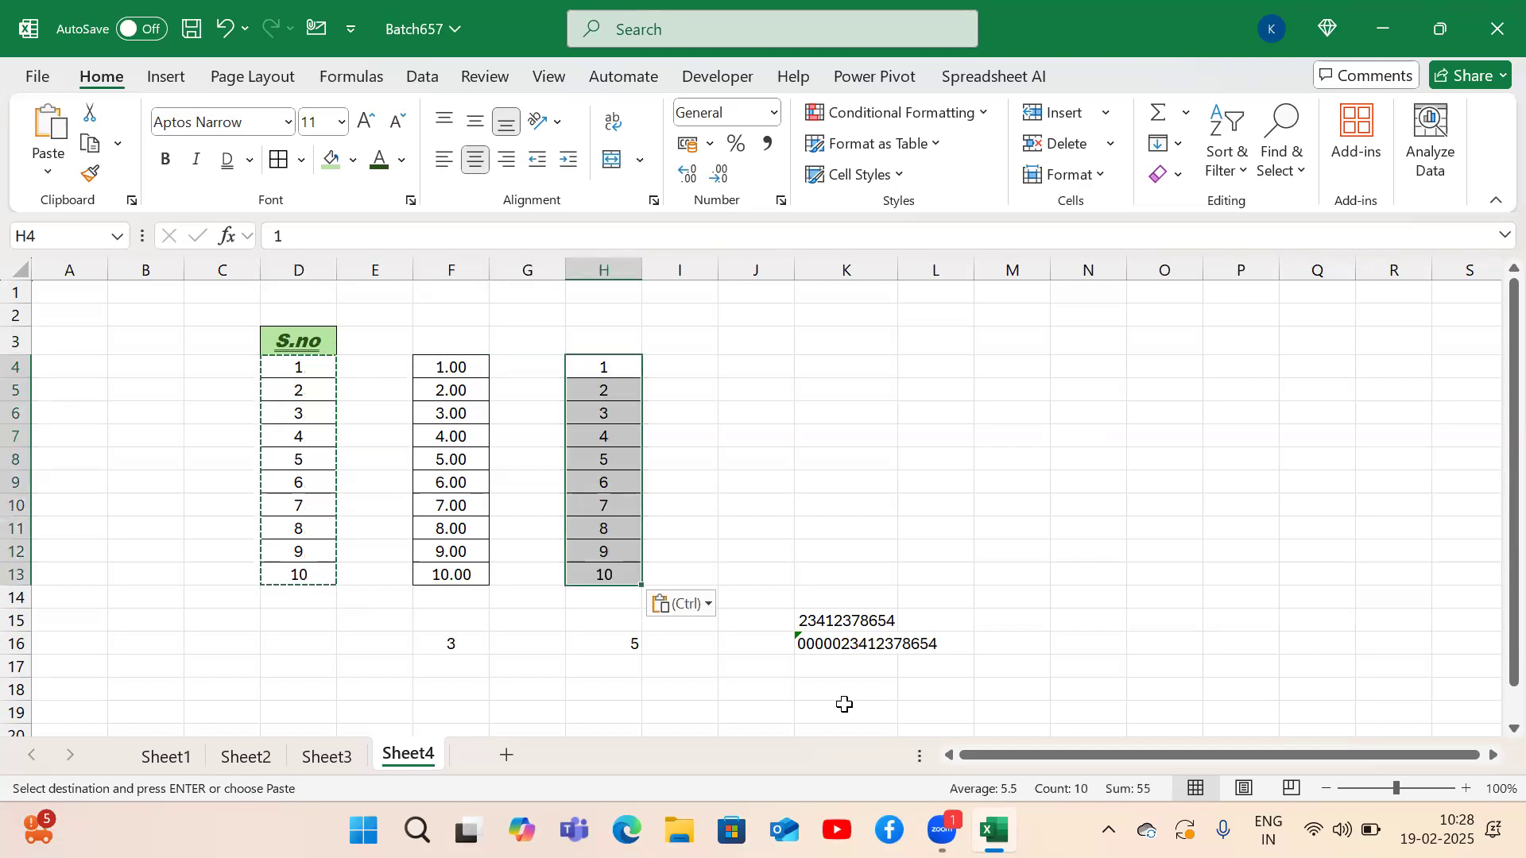
Format H4:H13 as Currency so it shows ₹ 1.00 to ₹ 10.00.
key(alt)
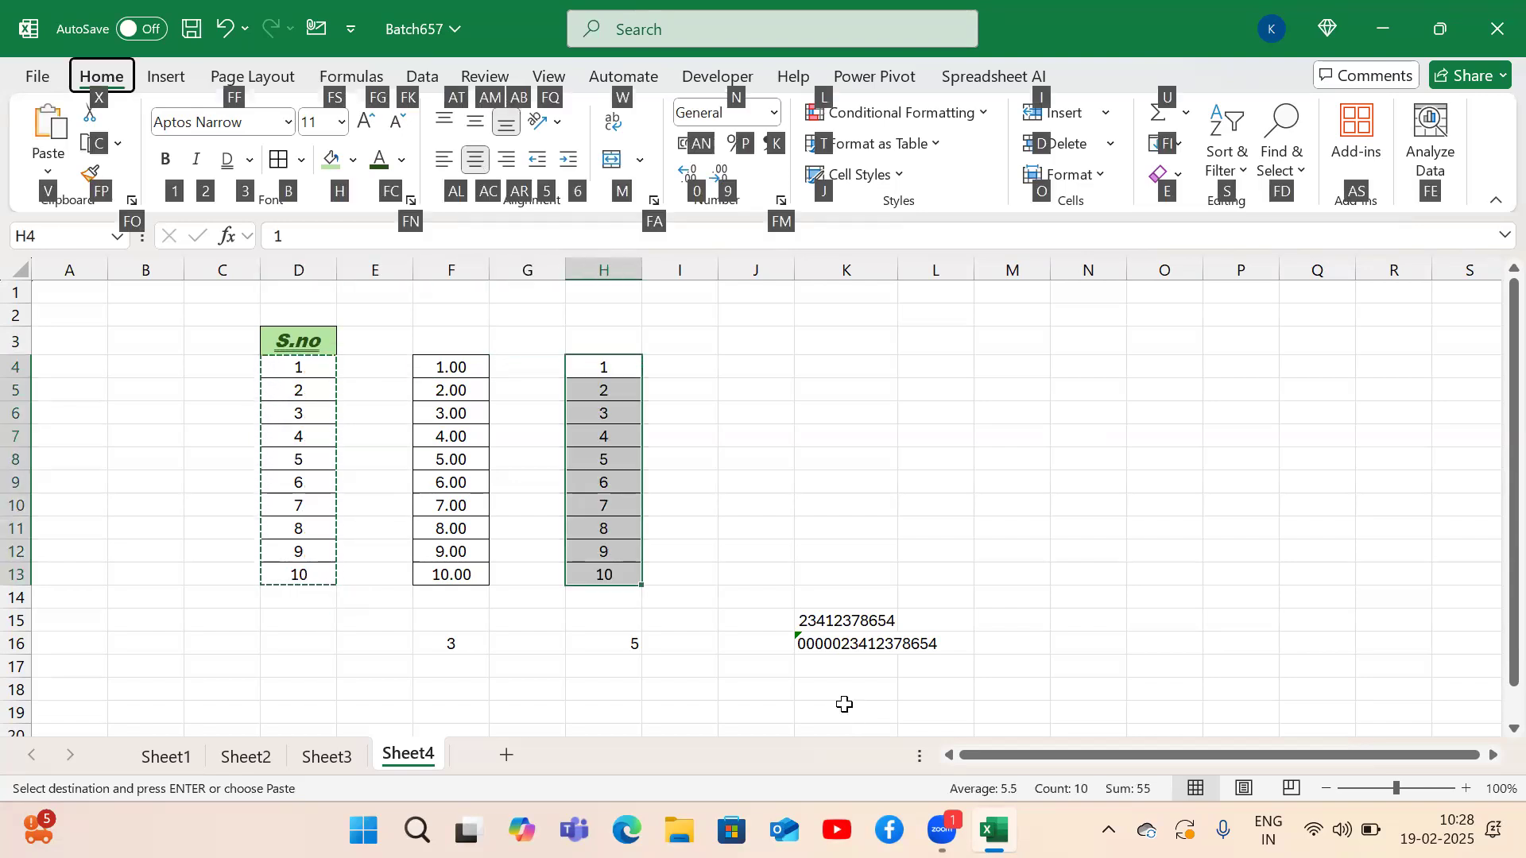
key(h)
key(n)
key(Down)
key(Down)
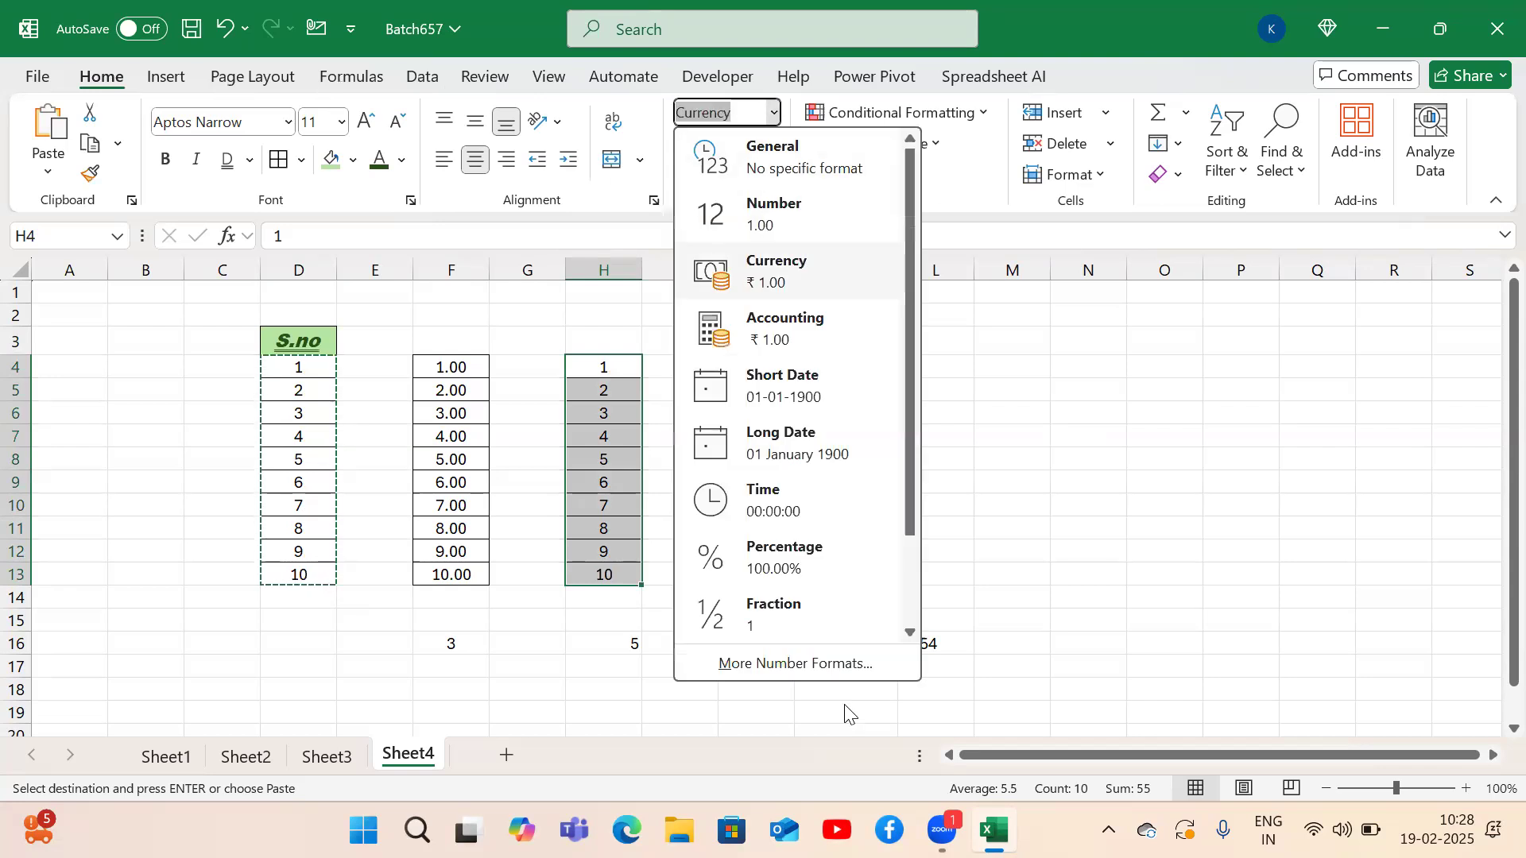
key(Return)
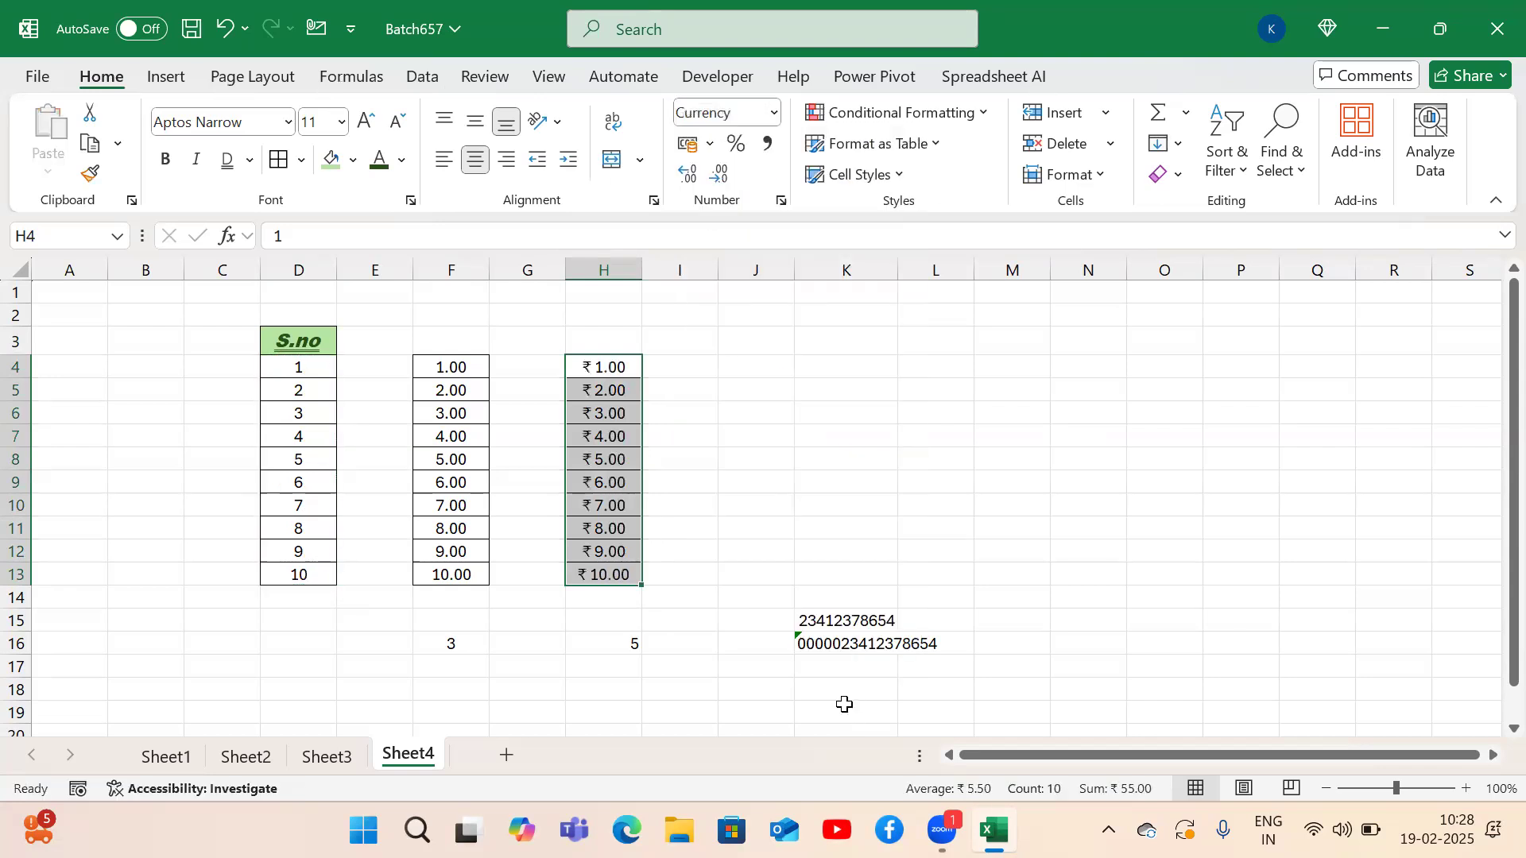
key(Left)
key(Left)
key(Left)
key(Left)
Copy the S.no values from D4:D13 into J4:J13.
key(ctrl+shift+Down)
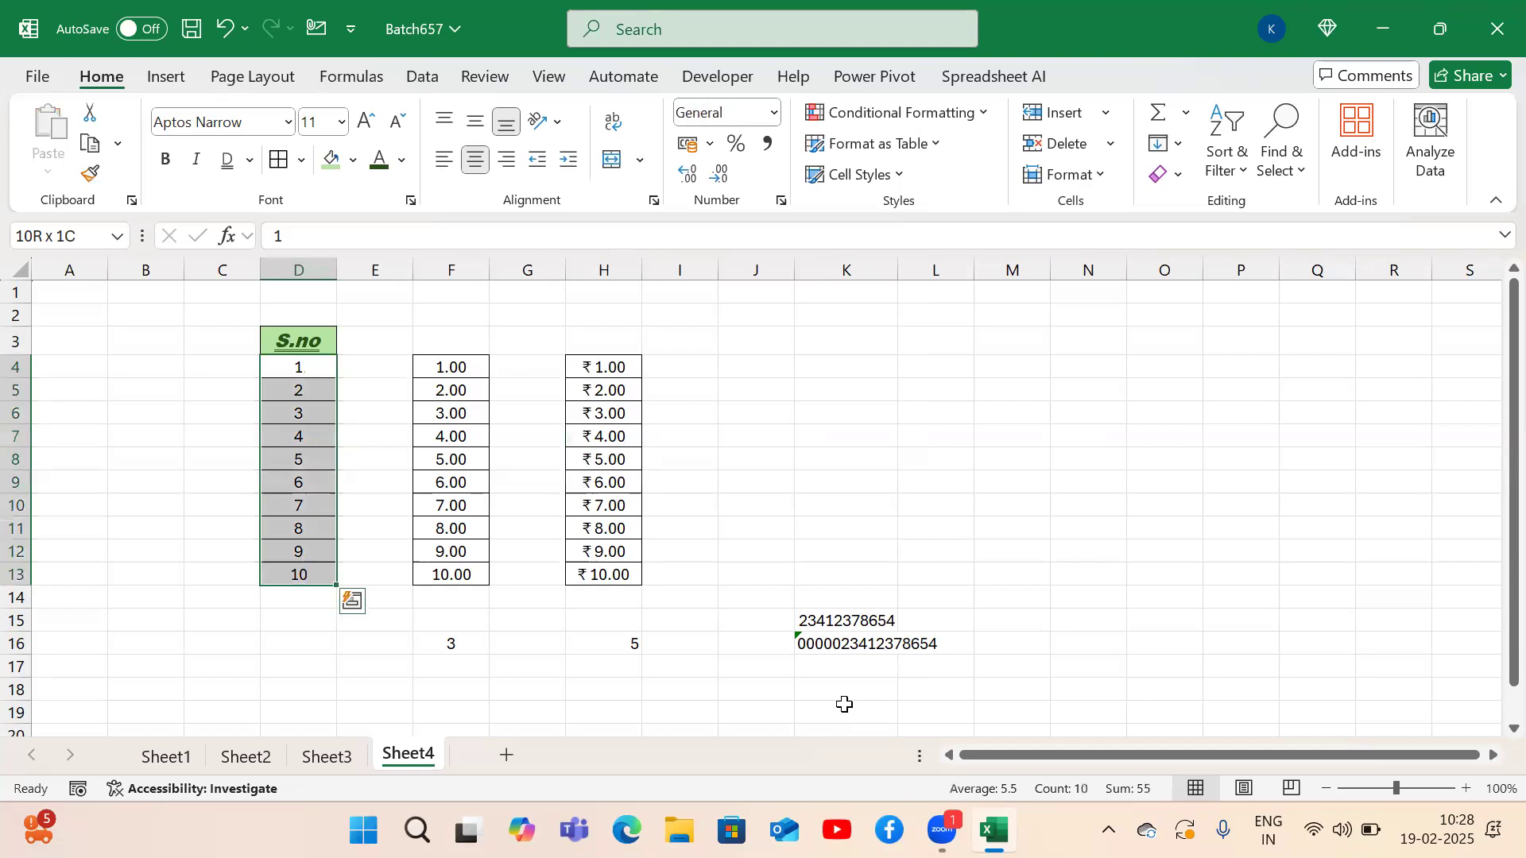
key(ctrl+c)
key(Right)
key(Right)
key(Right)
key(Right)
key(Right)
key(Right)
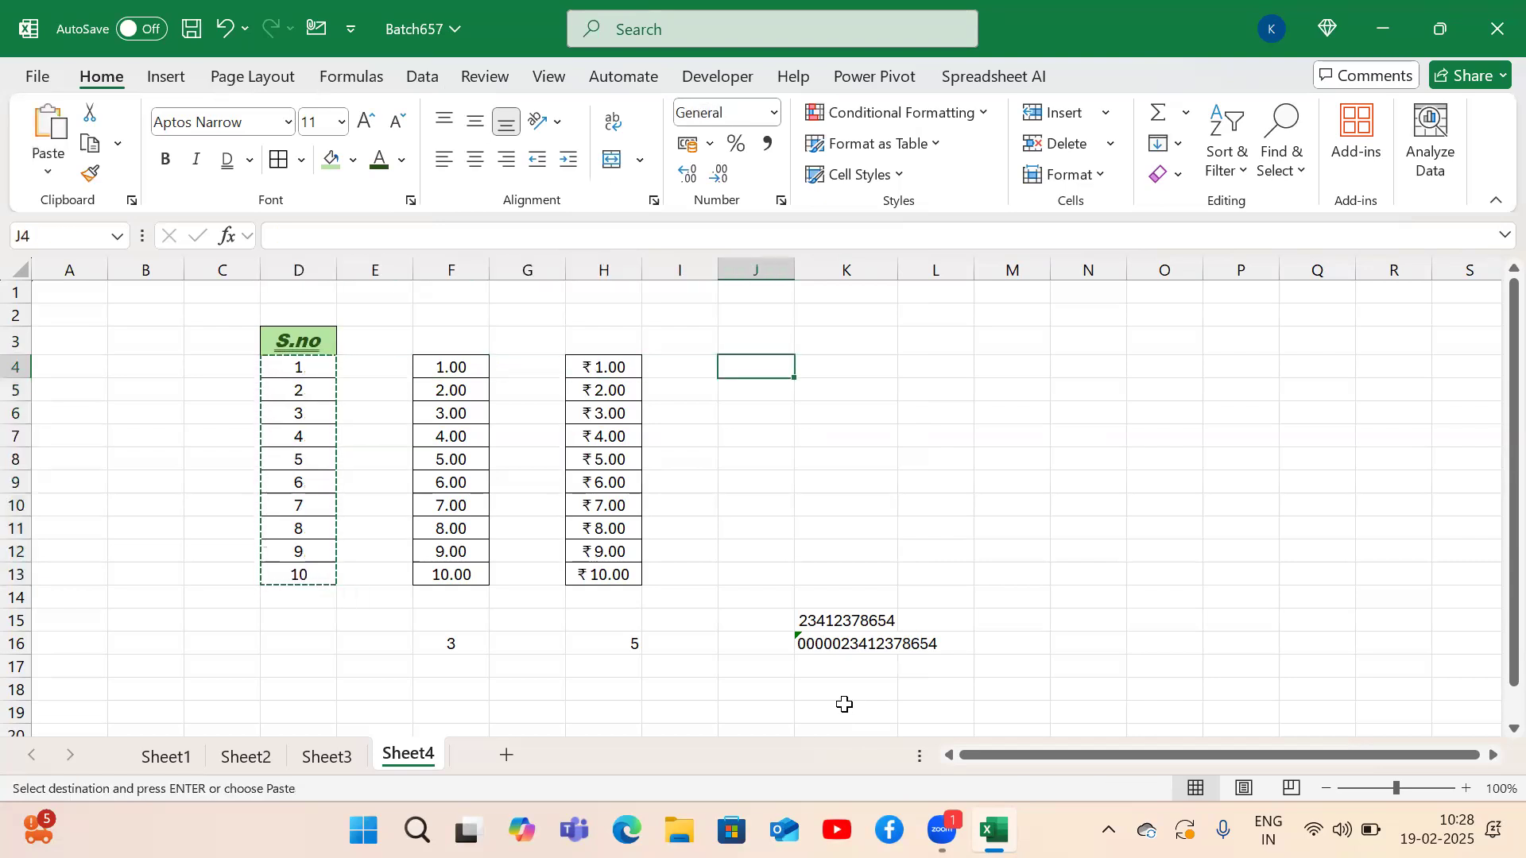
key(ctrl+v)
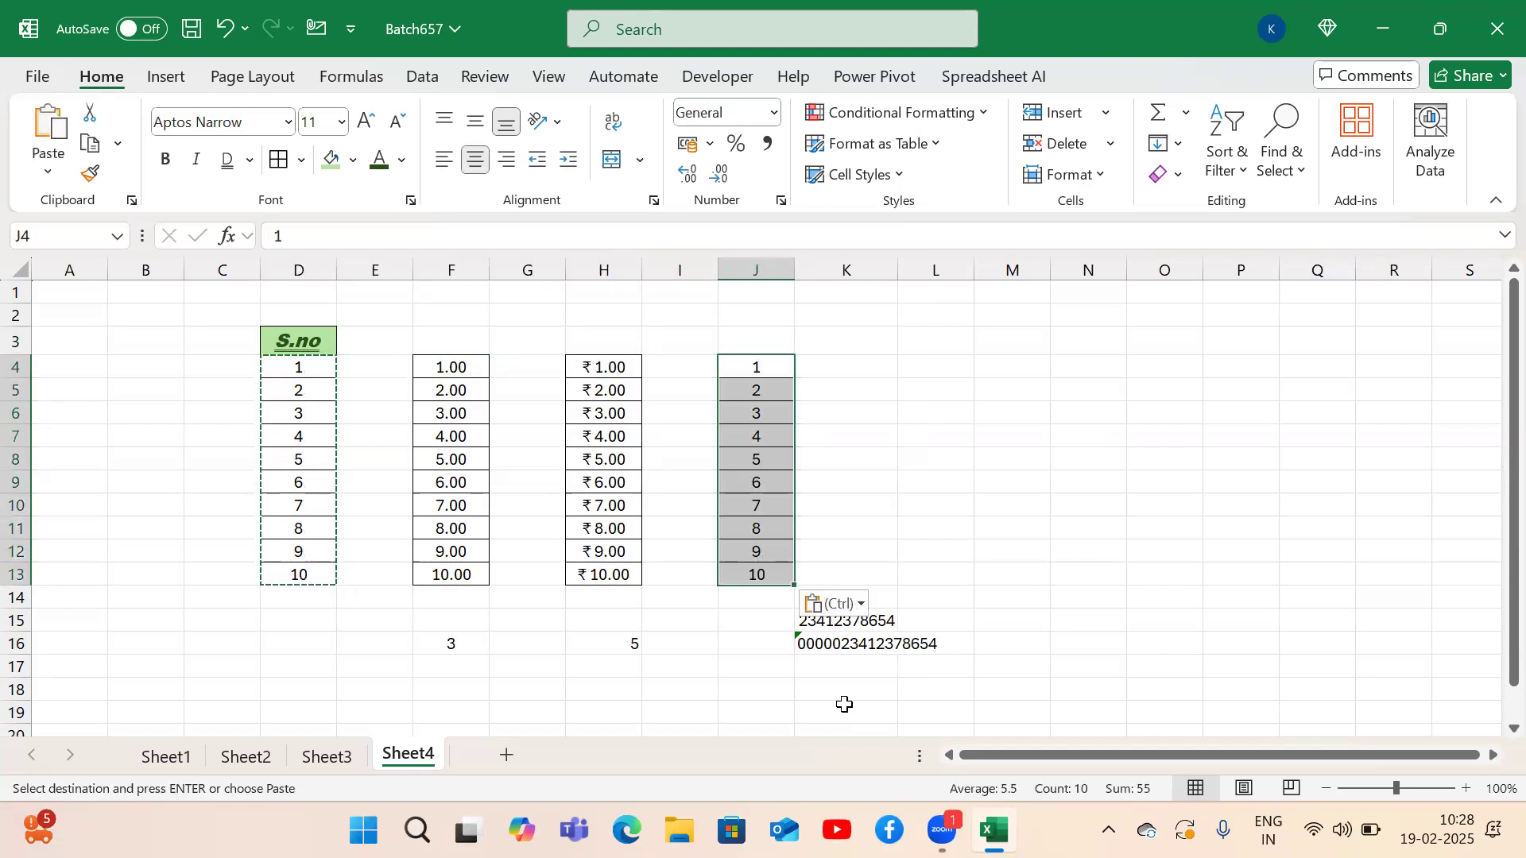
Apply Accounting number format to J4:J13, showing ₹ 1.00 to ₹ 10.00.
key(alt)
key(h)
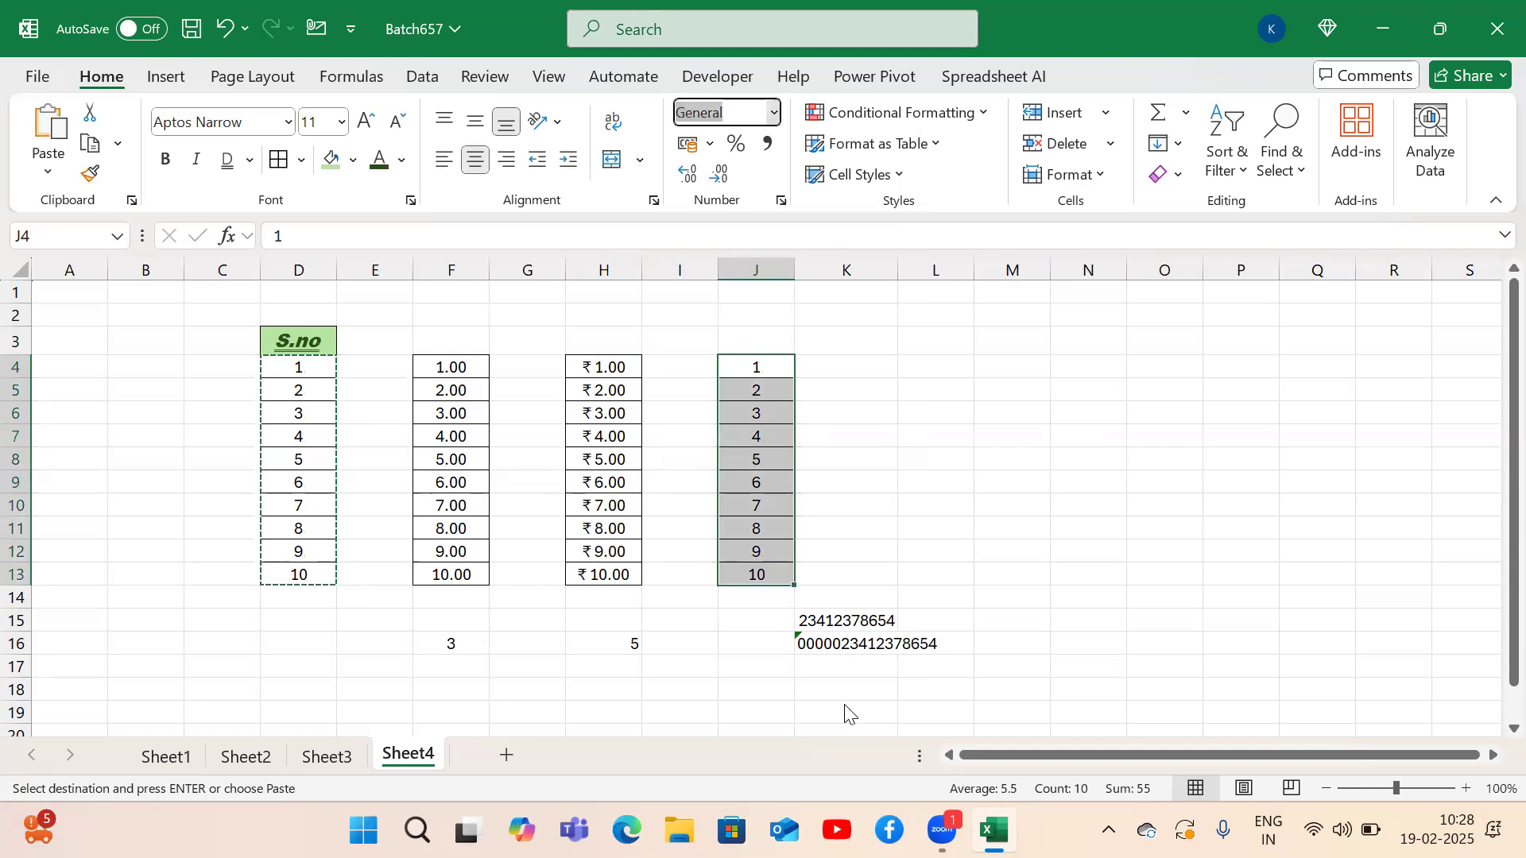
key(n)
key(Down)
key(Down)
key(Down)
key(Return)
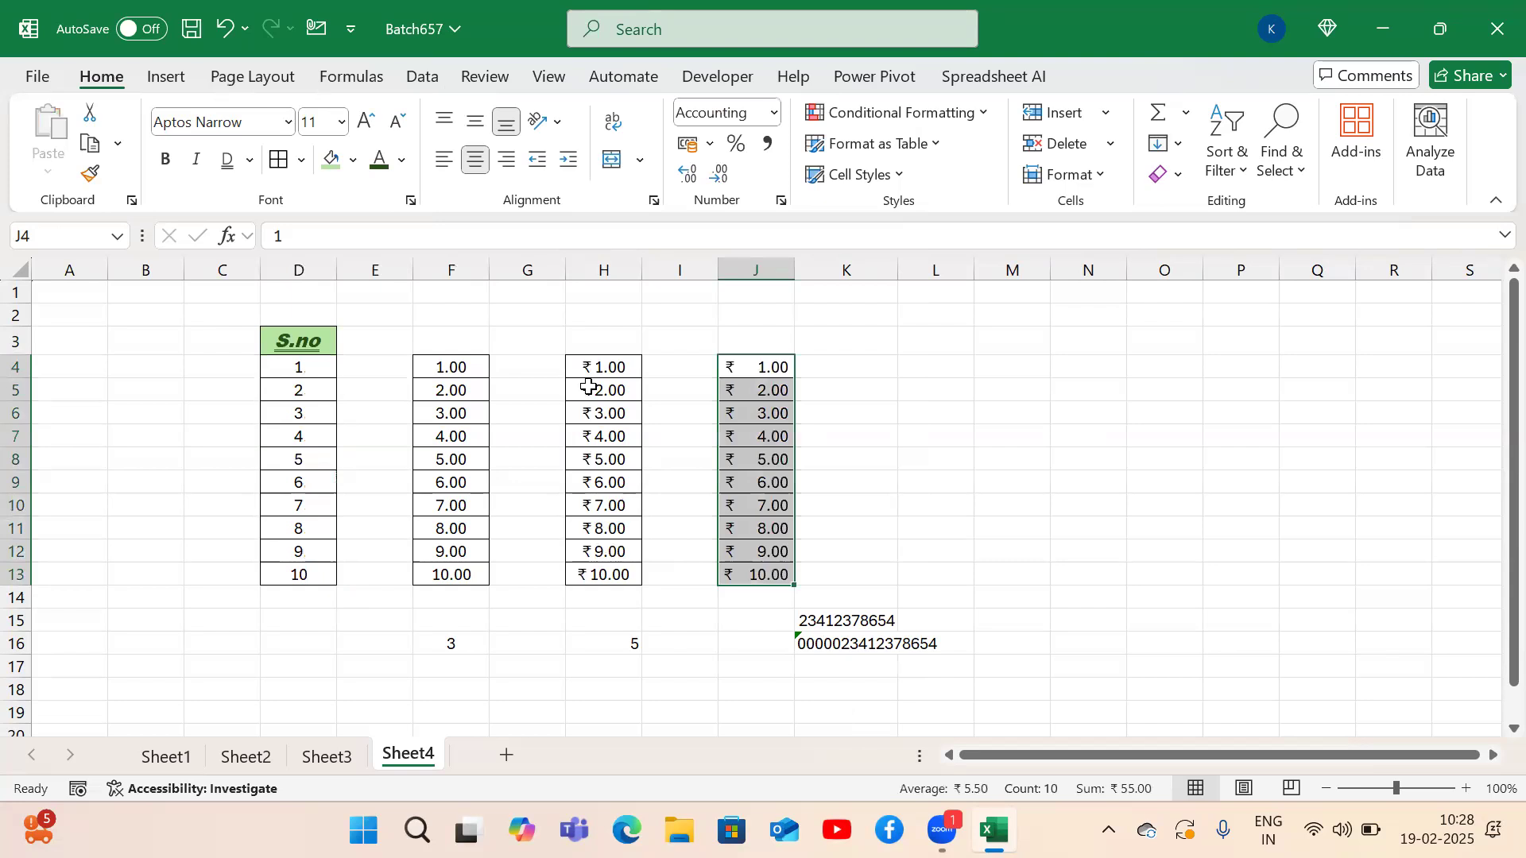
Add the column headings 'Curency' in H3 and 'Accounting' in J3.
click(582, 350)
text(Cur)
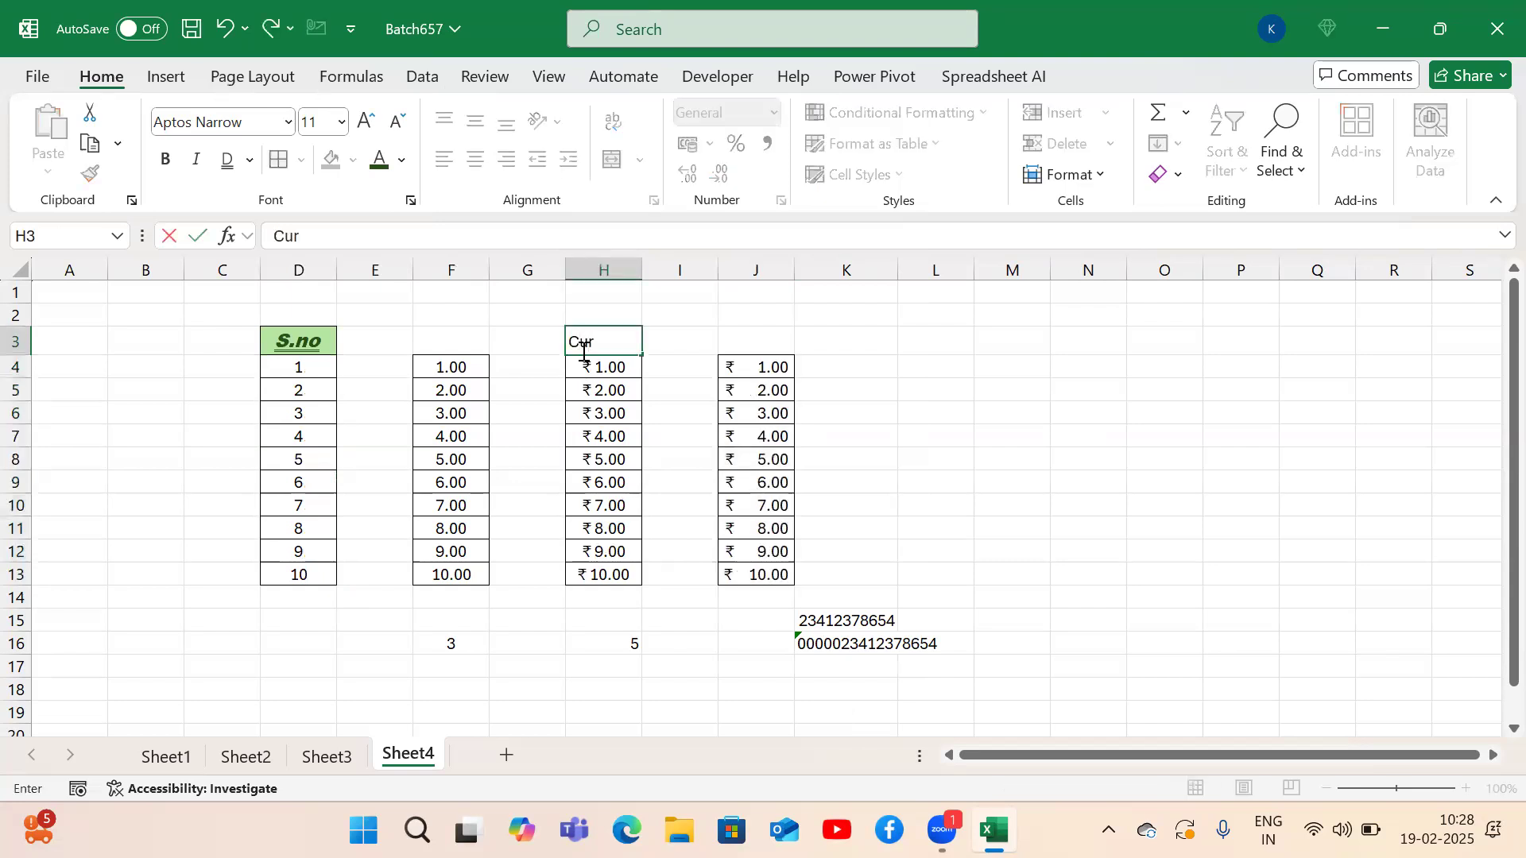
text(encu)
key(BackSpace)
text(y)
key(Tab)
key(Tab)
text(Accounting)
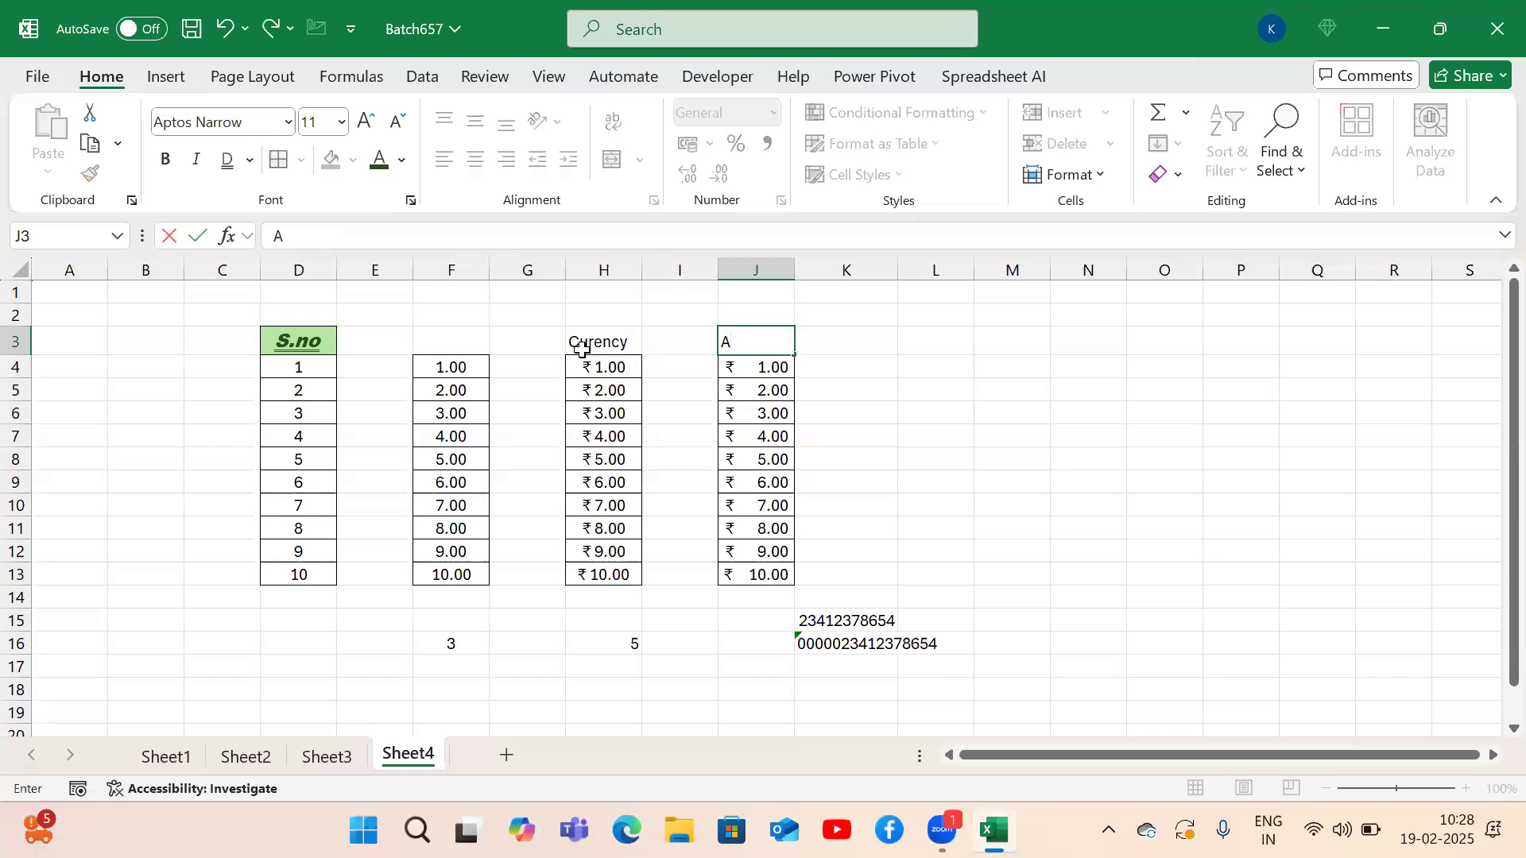
key(Return)
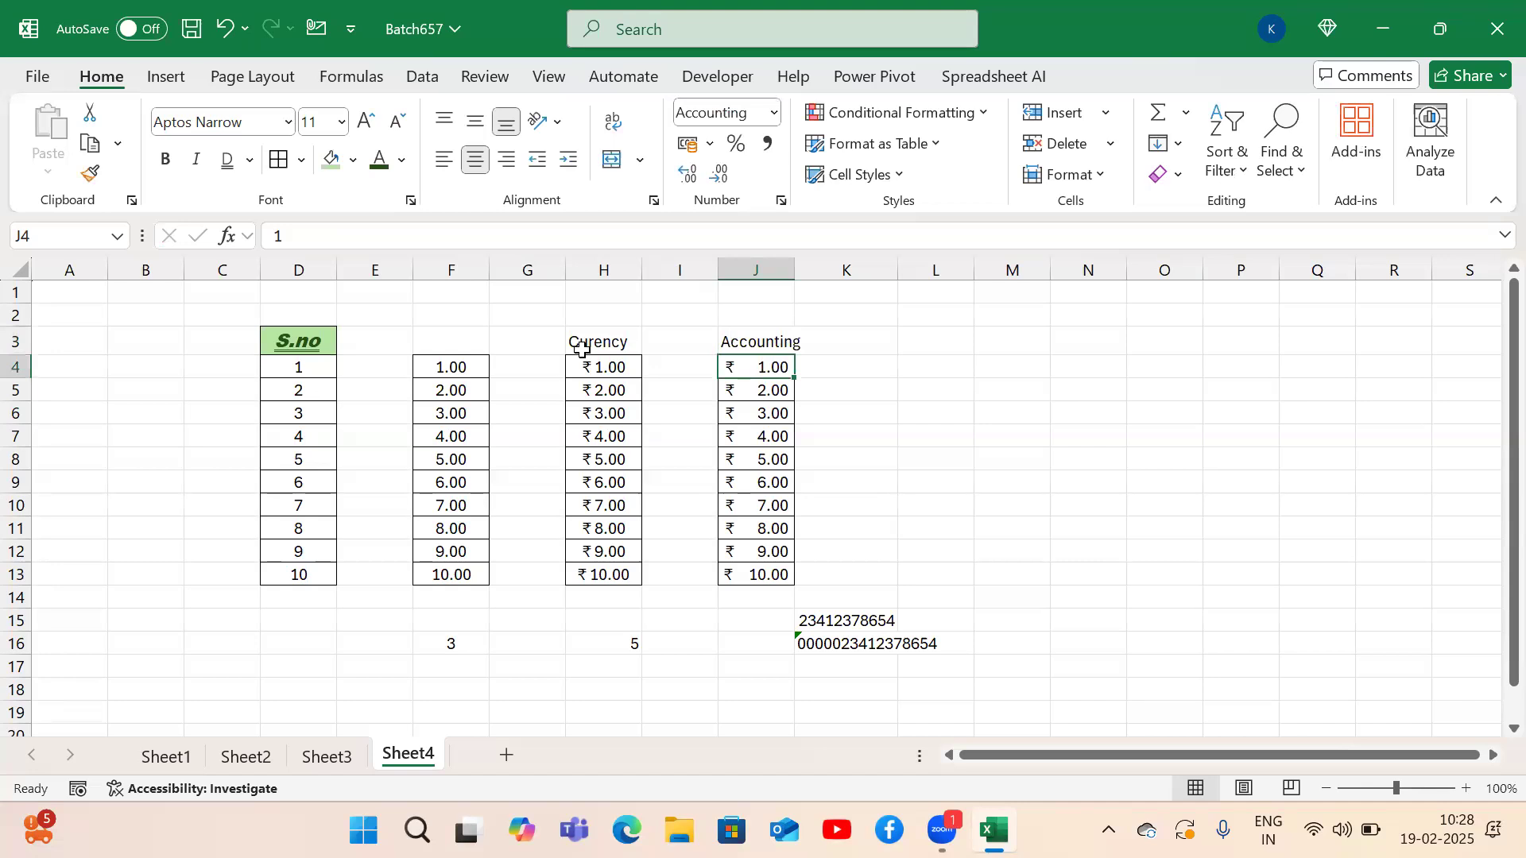
key(Left)
key(Left)
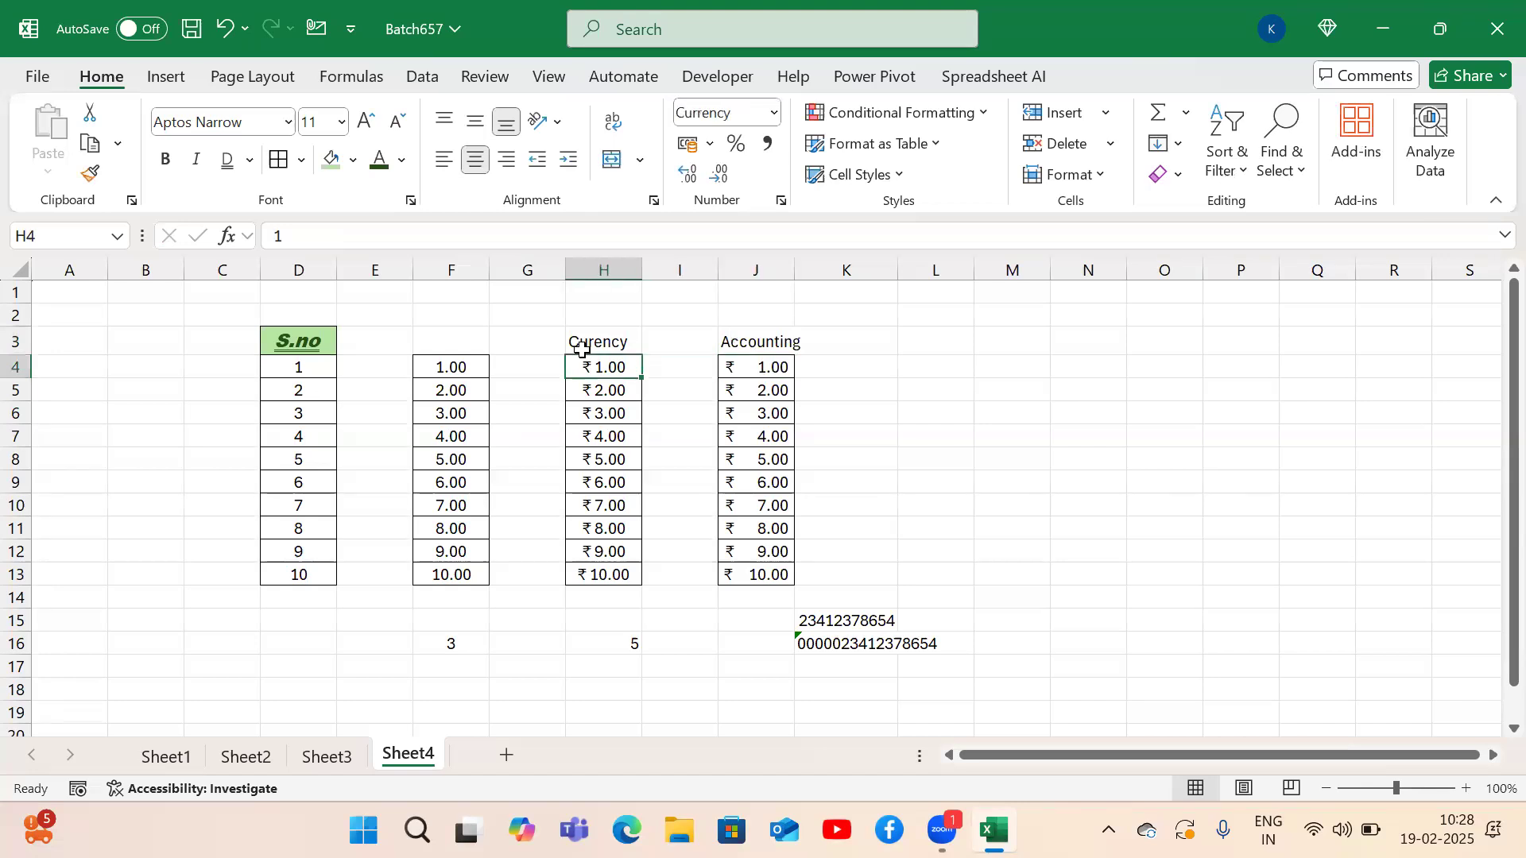
Select J4:J13 and change its Accounting symbol to the US dollar ($).
key(Right)
key(Right)
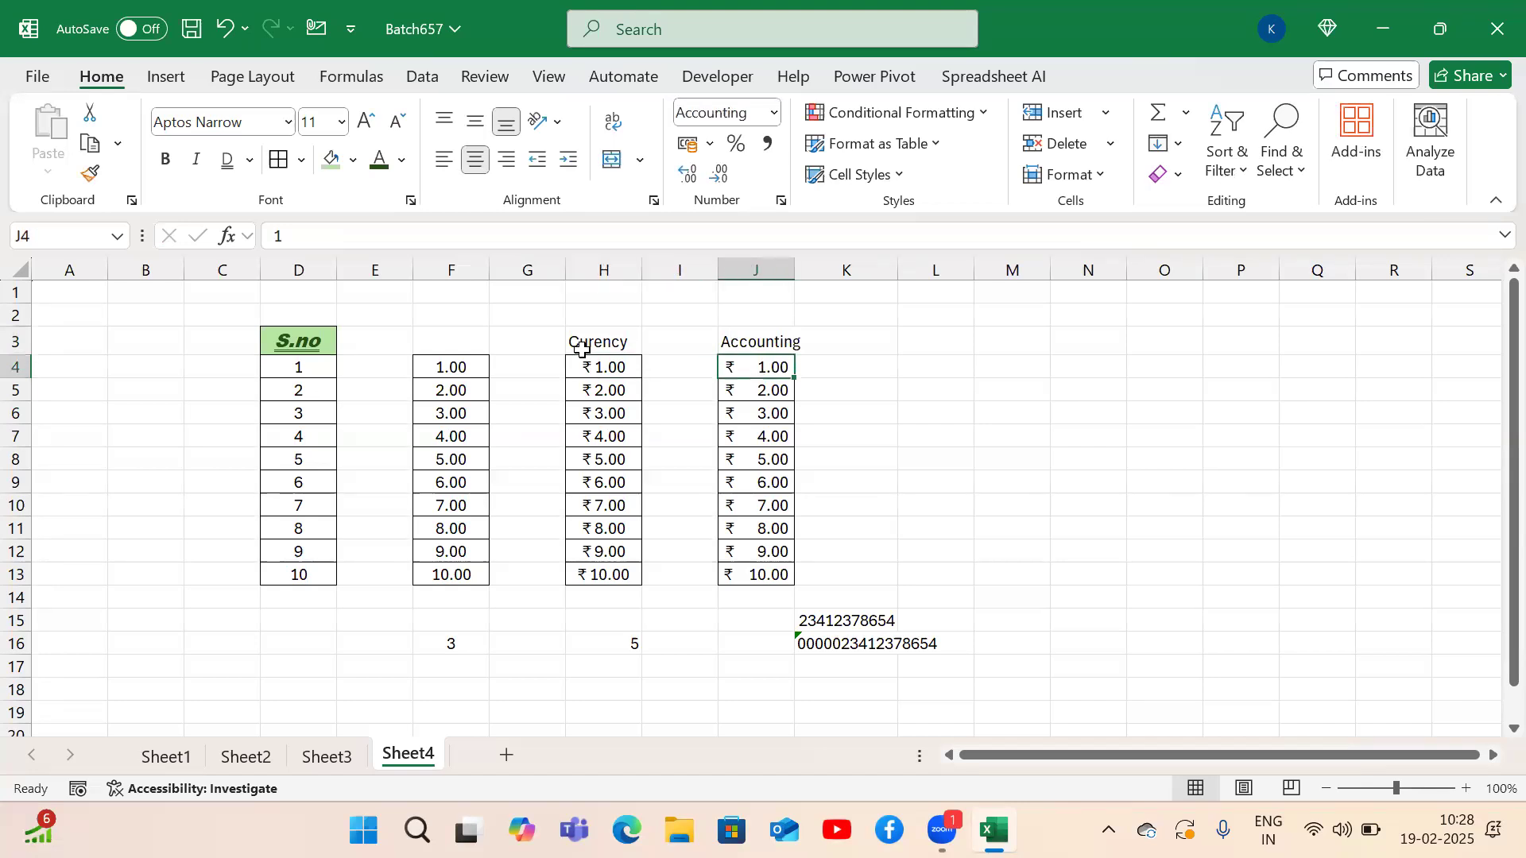
key(ctrl+shift+Down)
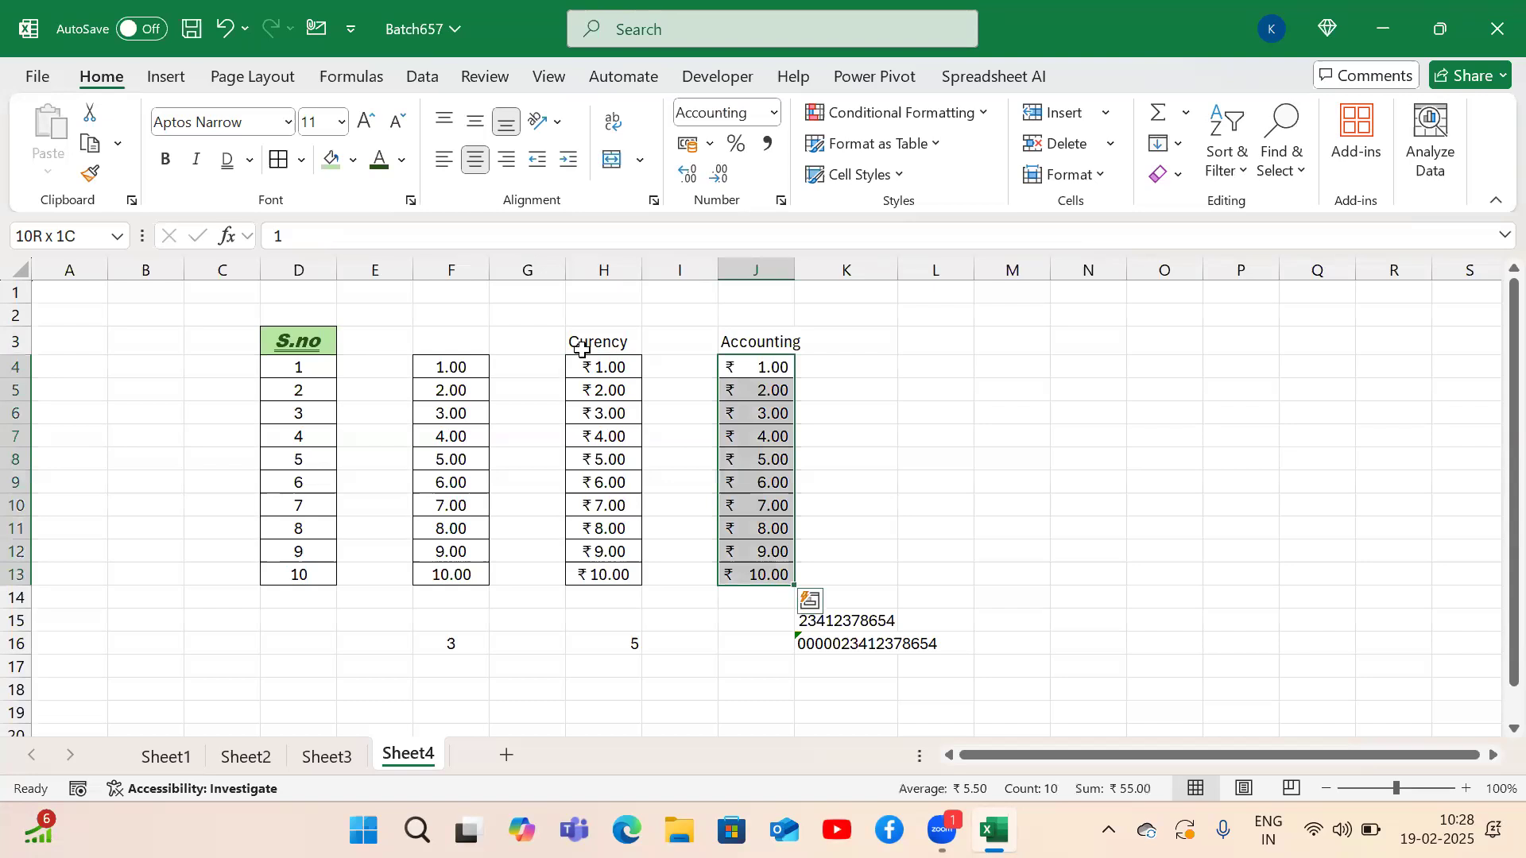
key(alt)
key(h)
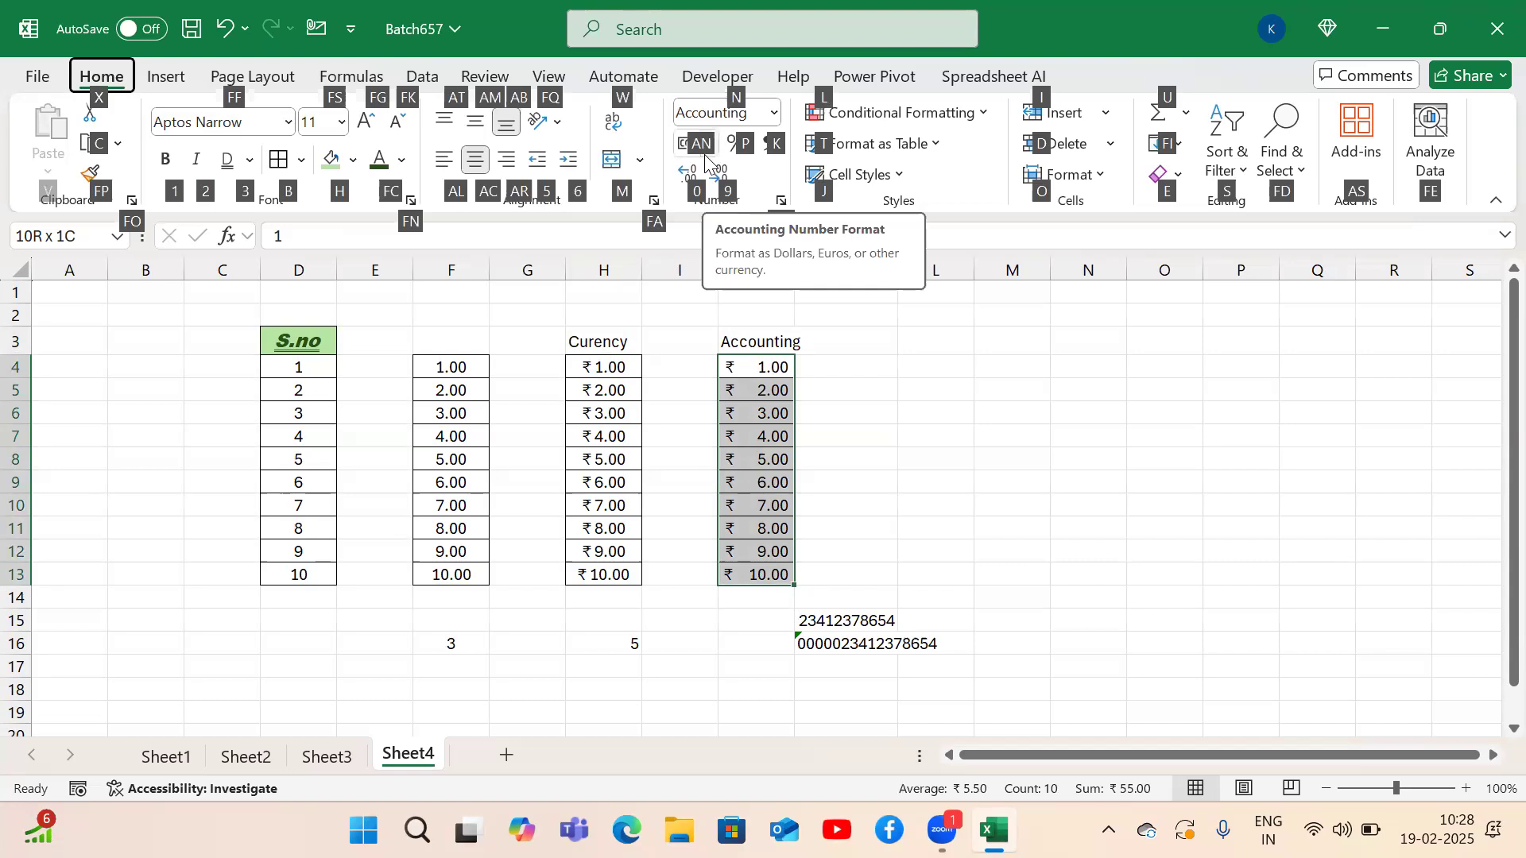
key(a)
key(n)
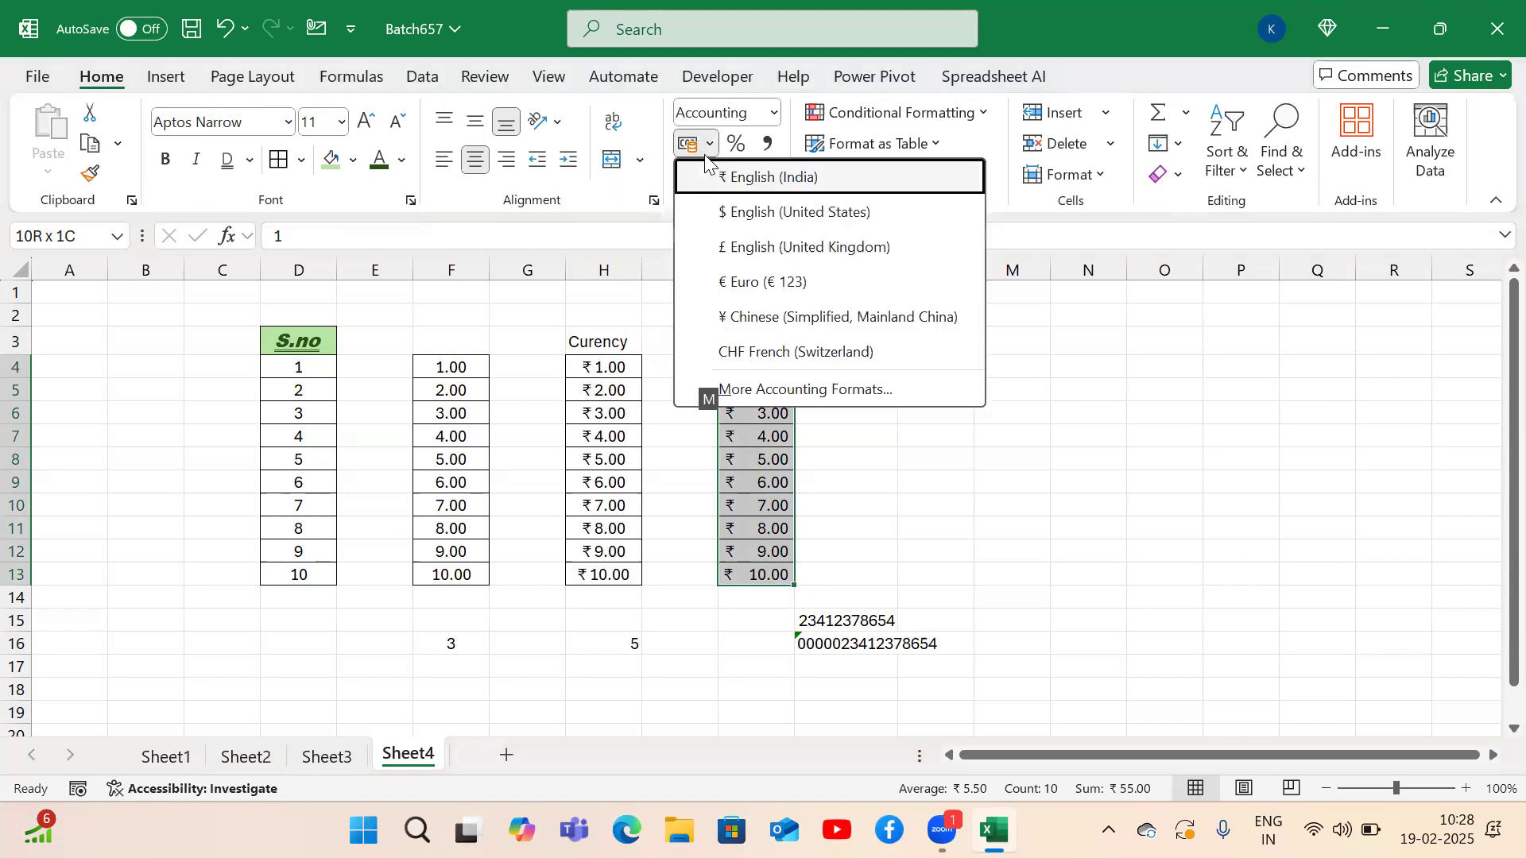
key(Down)
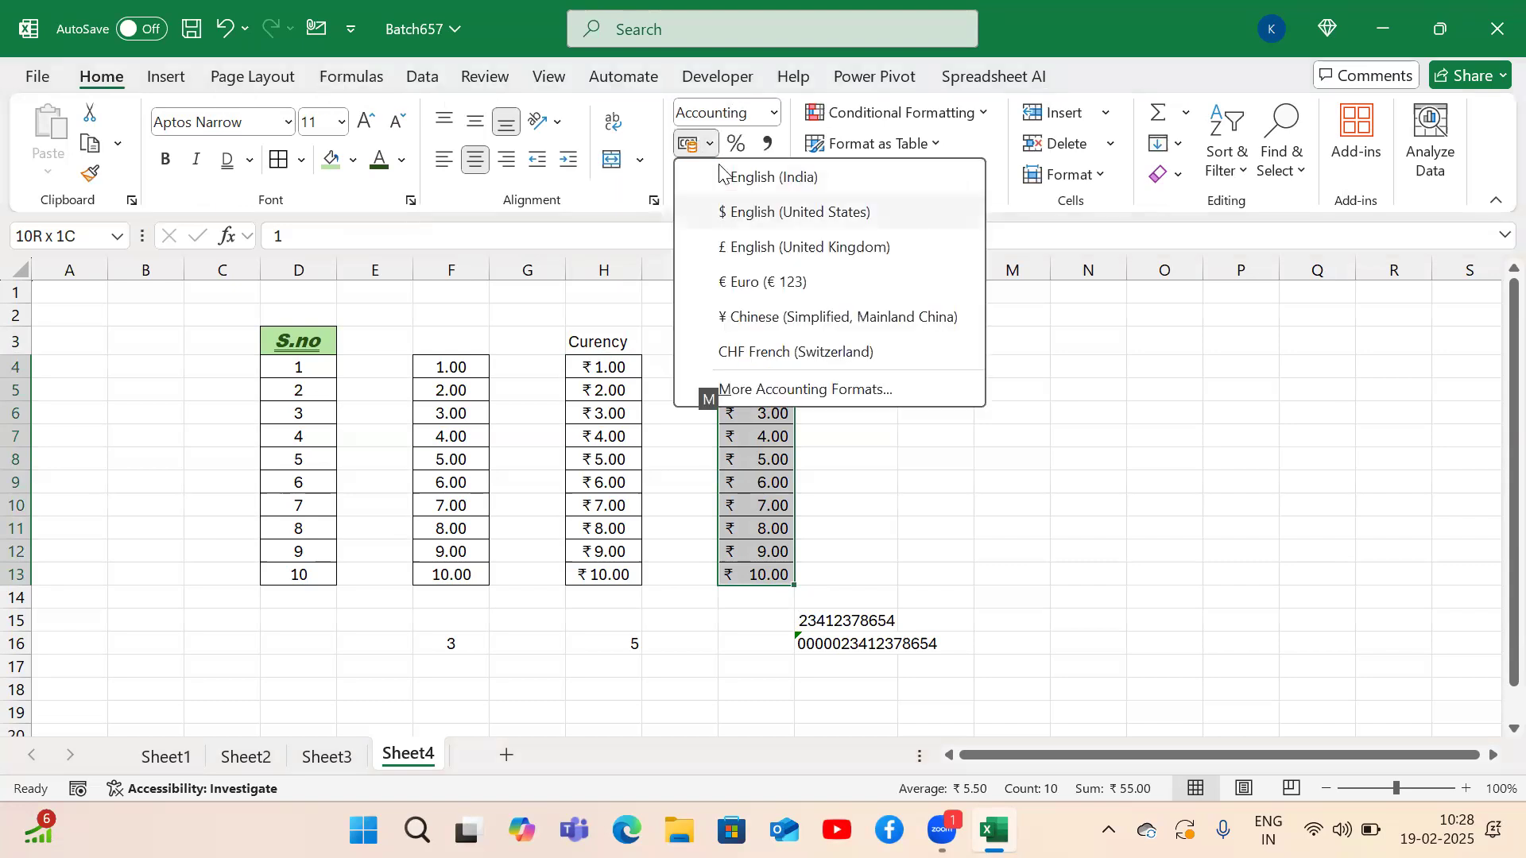
key(Return)
Switch the Accounting column's symbol to the British pound (£), then the euro (€).
click(710, 143)
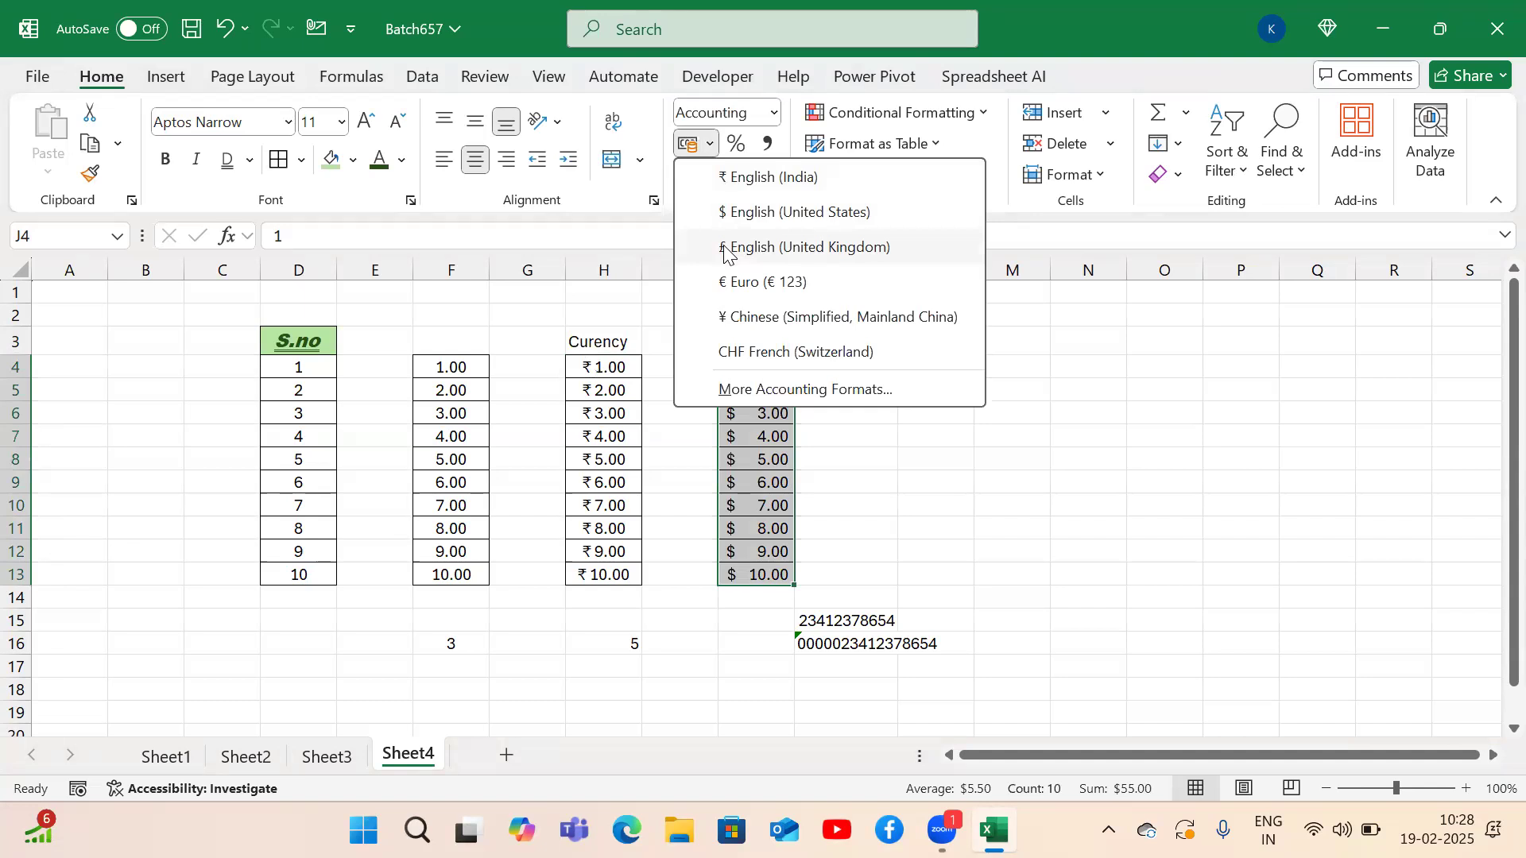
click(726, 247)
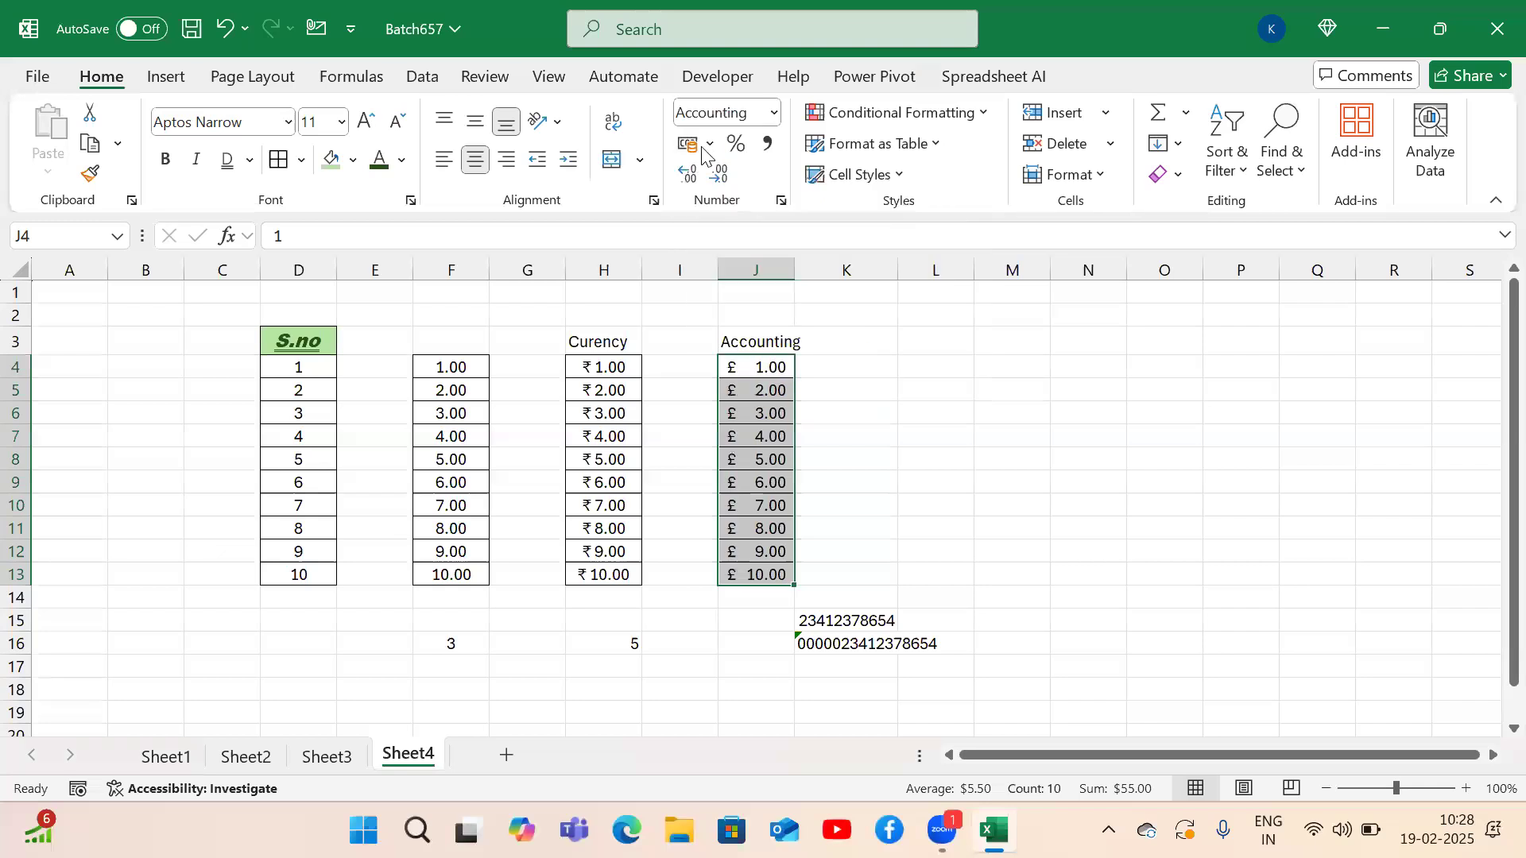
click(710, 143)
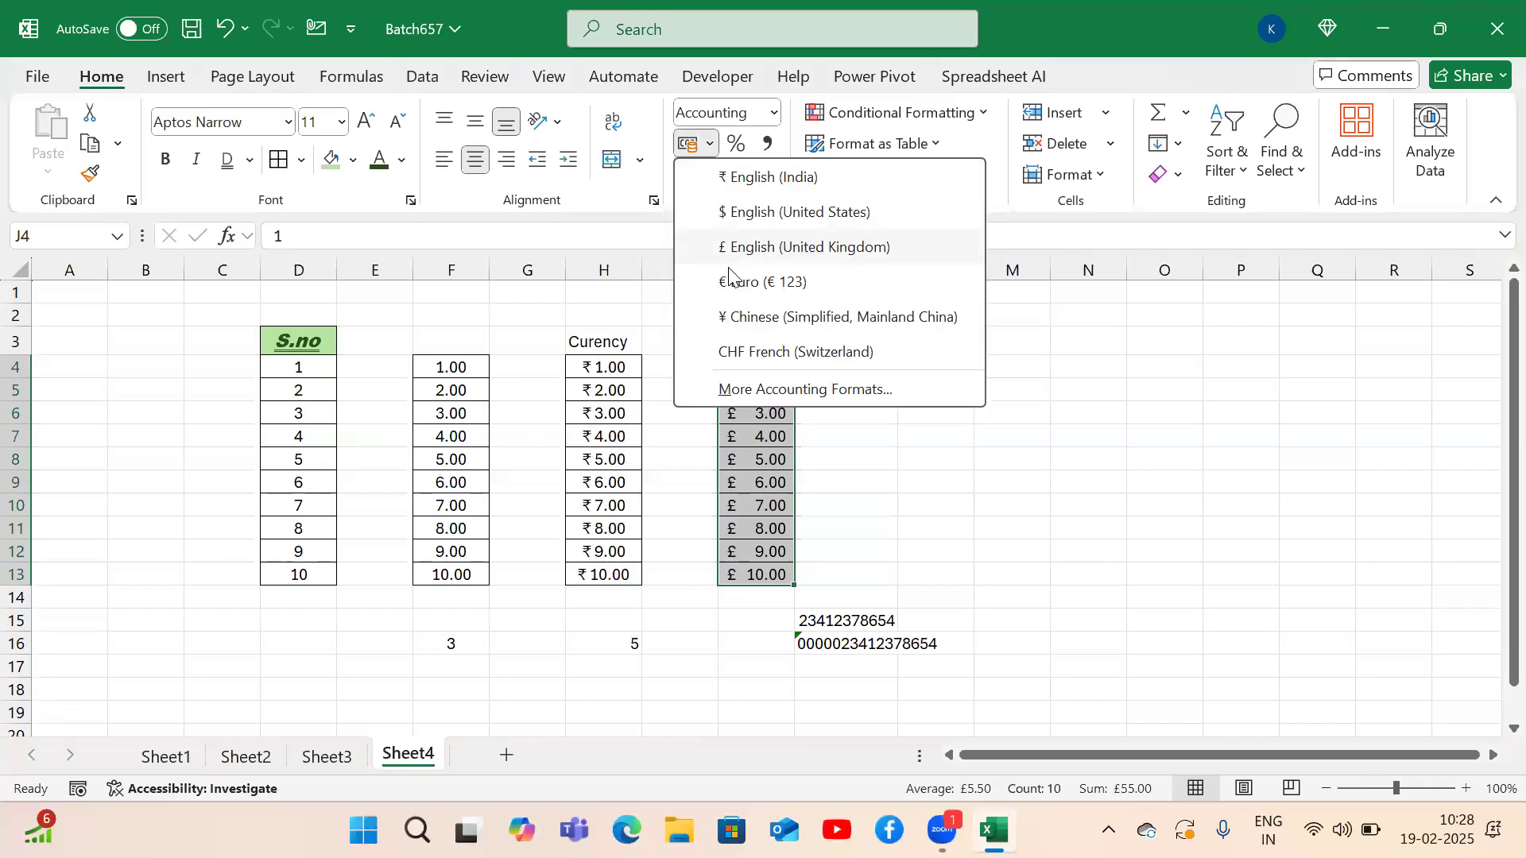
click(730, 280)
click(712, 145)
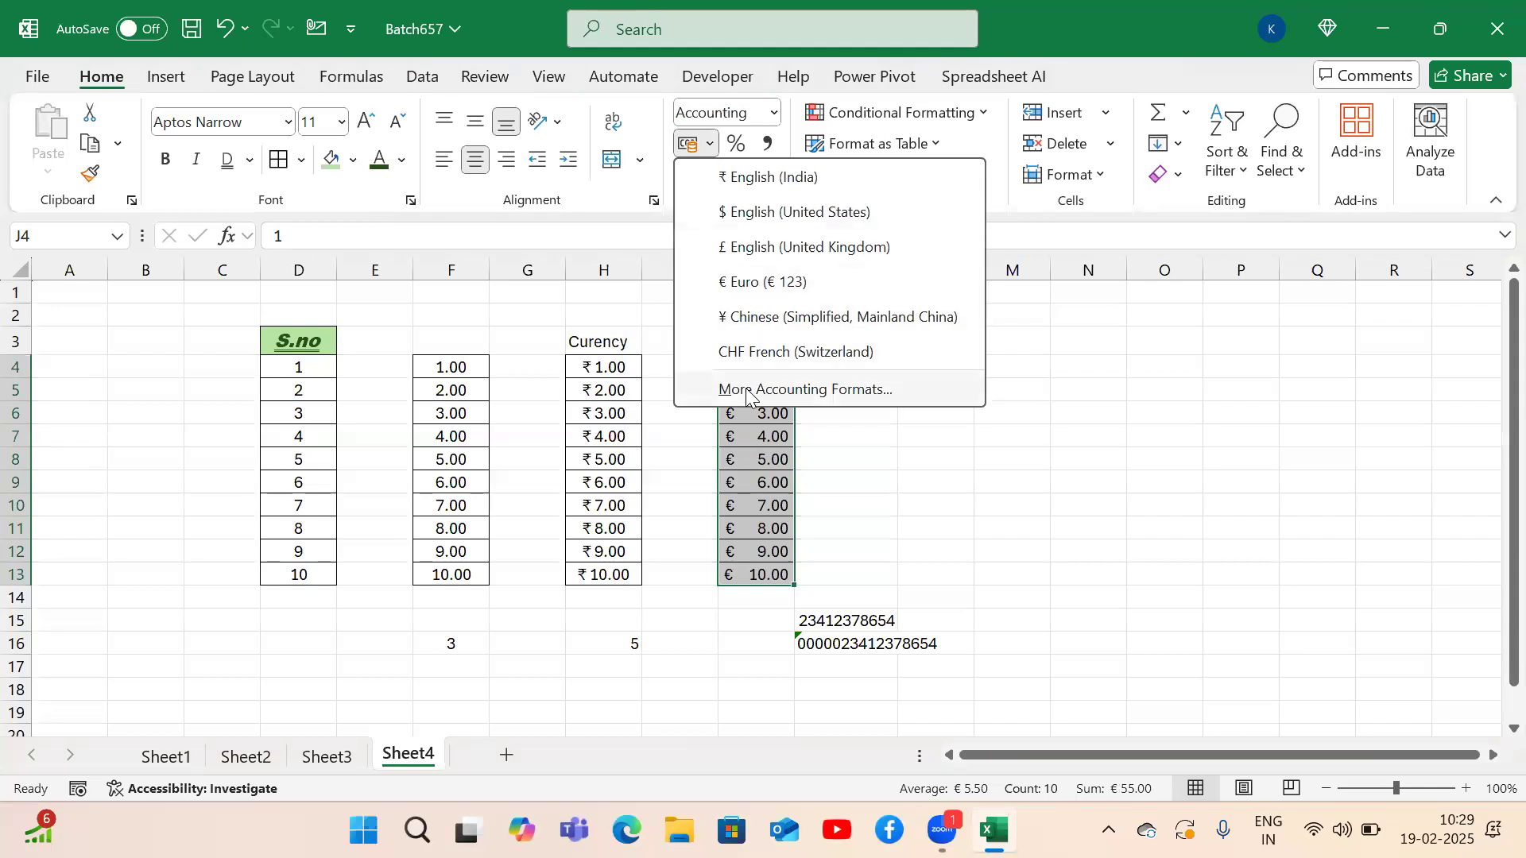
click(748, 389)
Set the Accounting format symbol to Arabic (Qatar) riyal ر.ق. and apply it to J4:J13.
click(1066, 382)
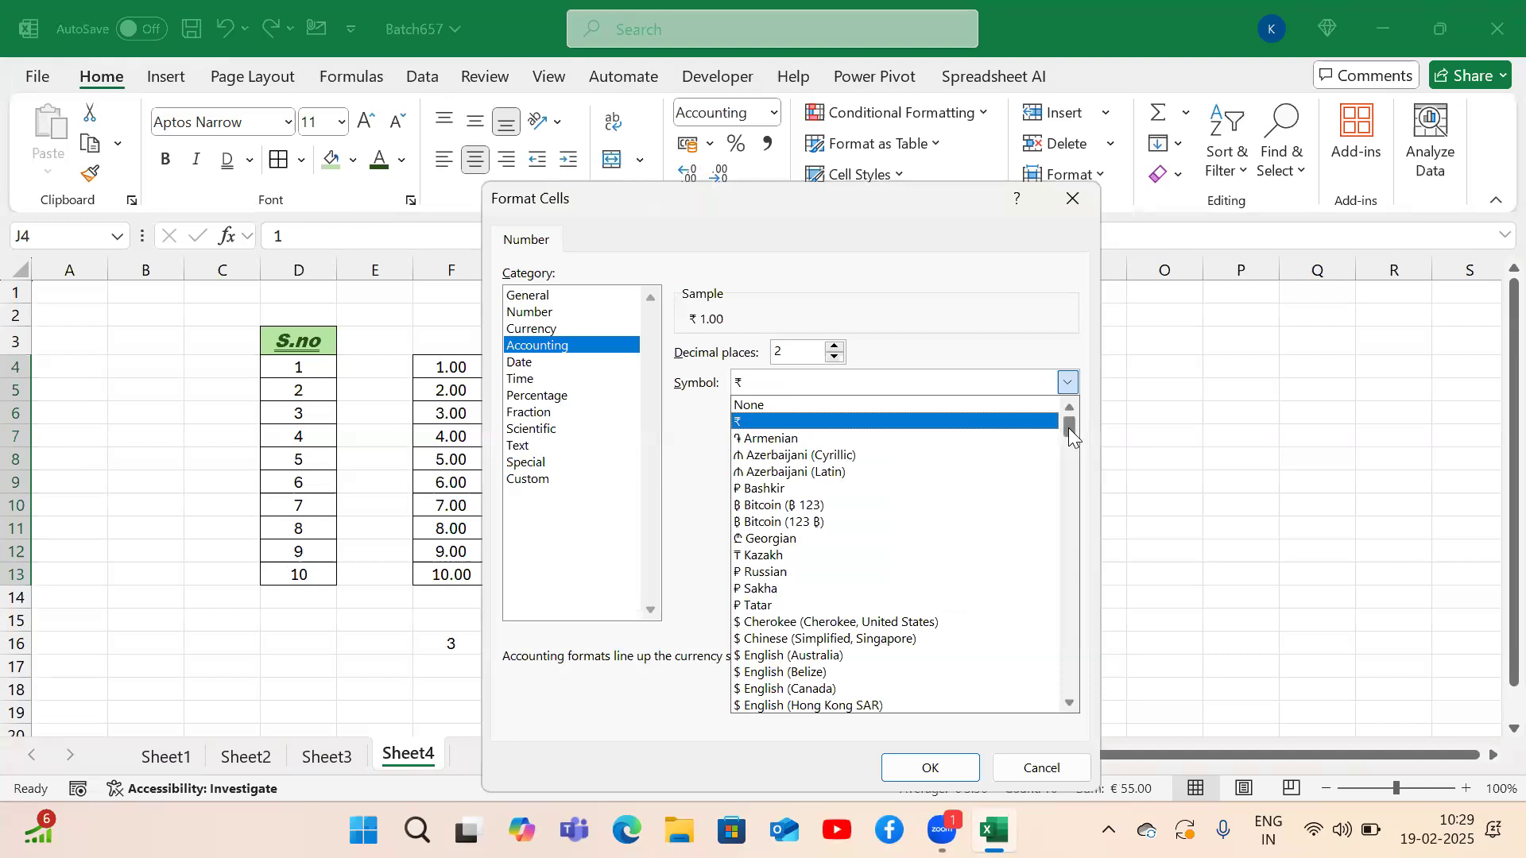
drag(1068, 428, 1077, 537)
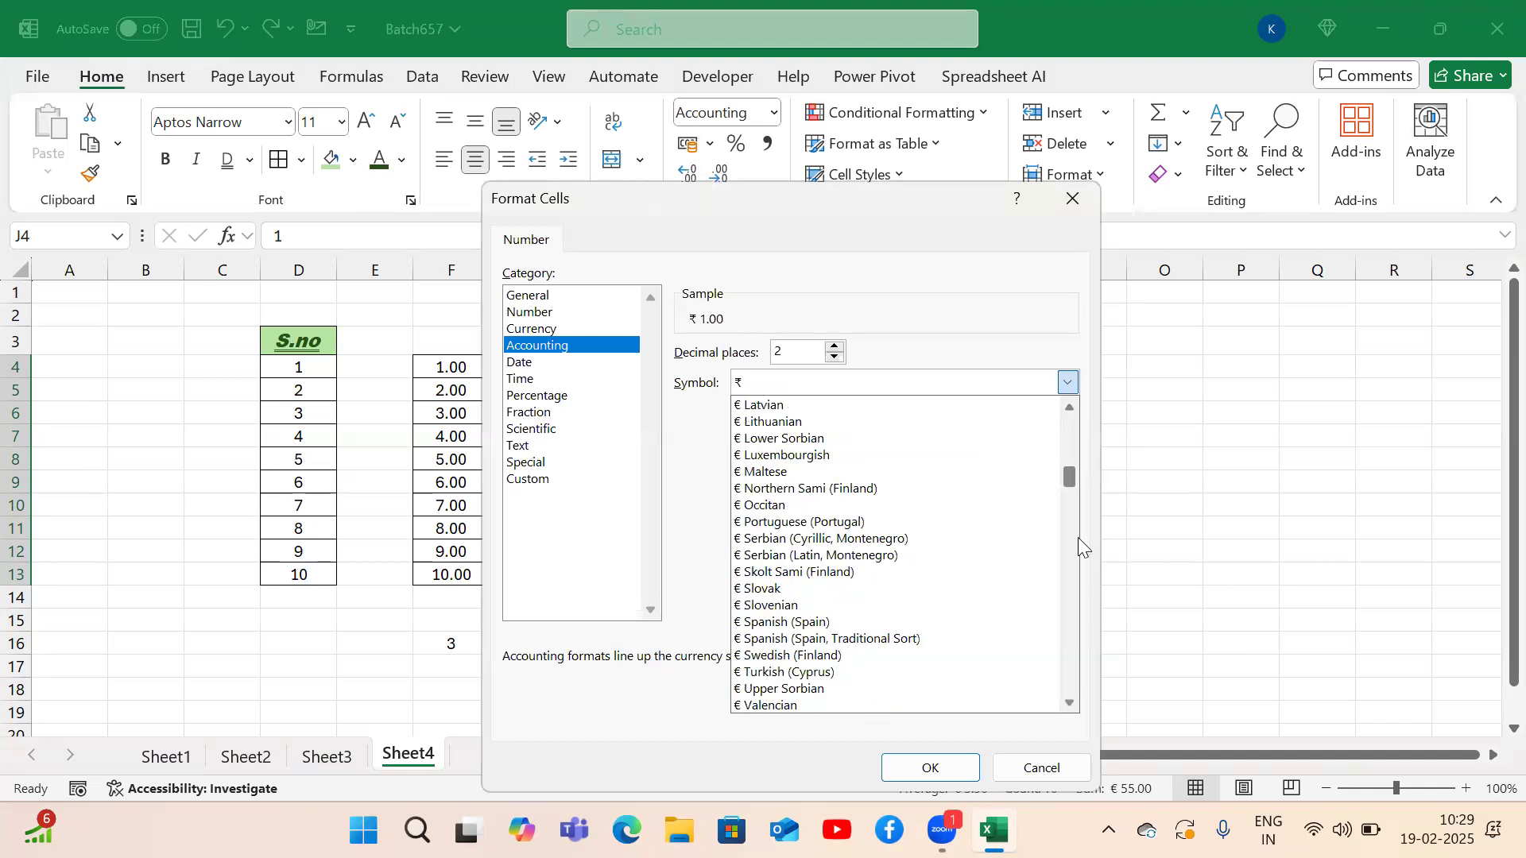
scroll(1078, 541, down, 20)
scroll(841, 552, up, 1)
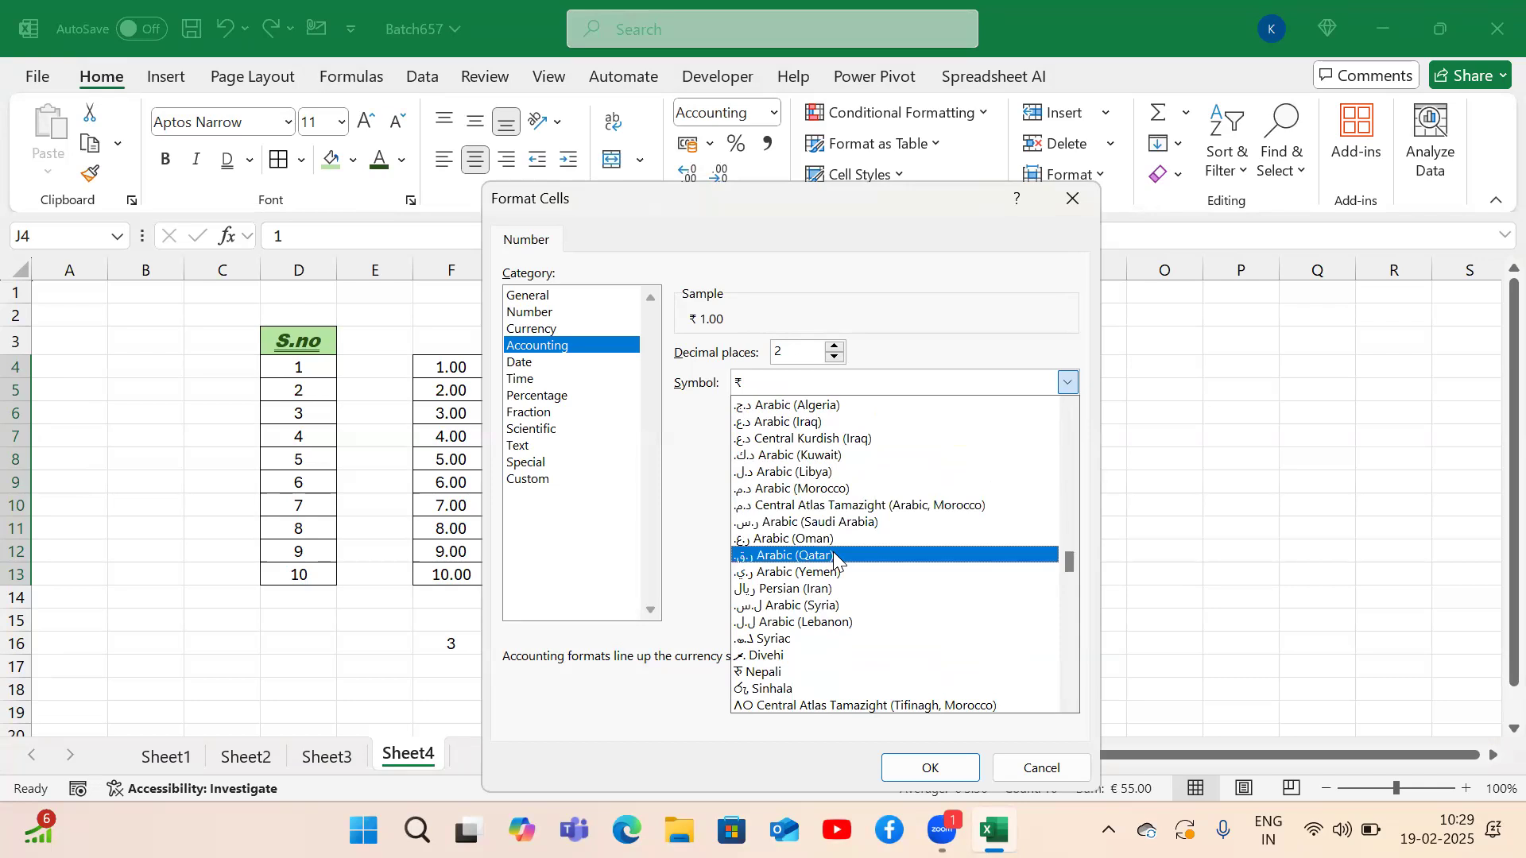
click(835, 555)
click(910, 767)
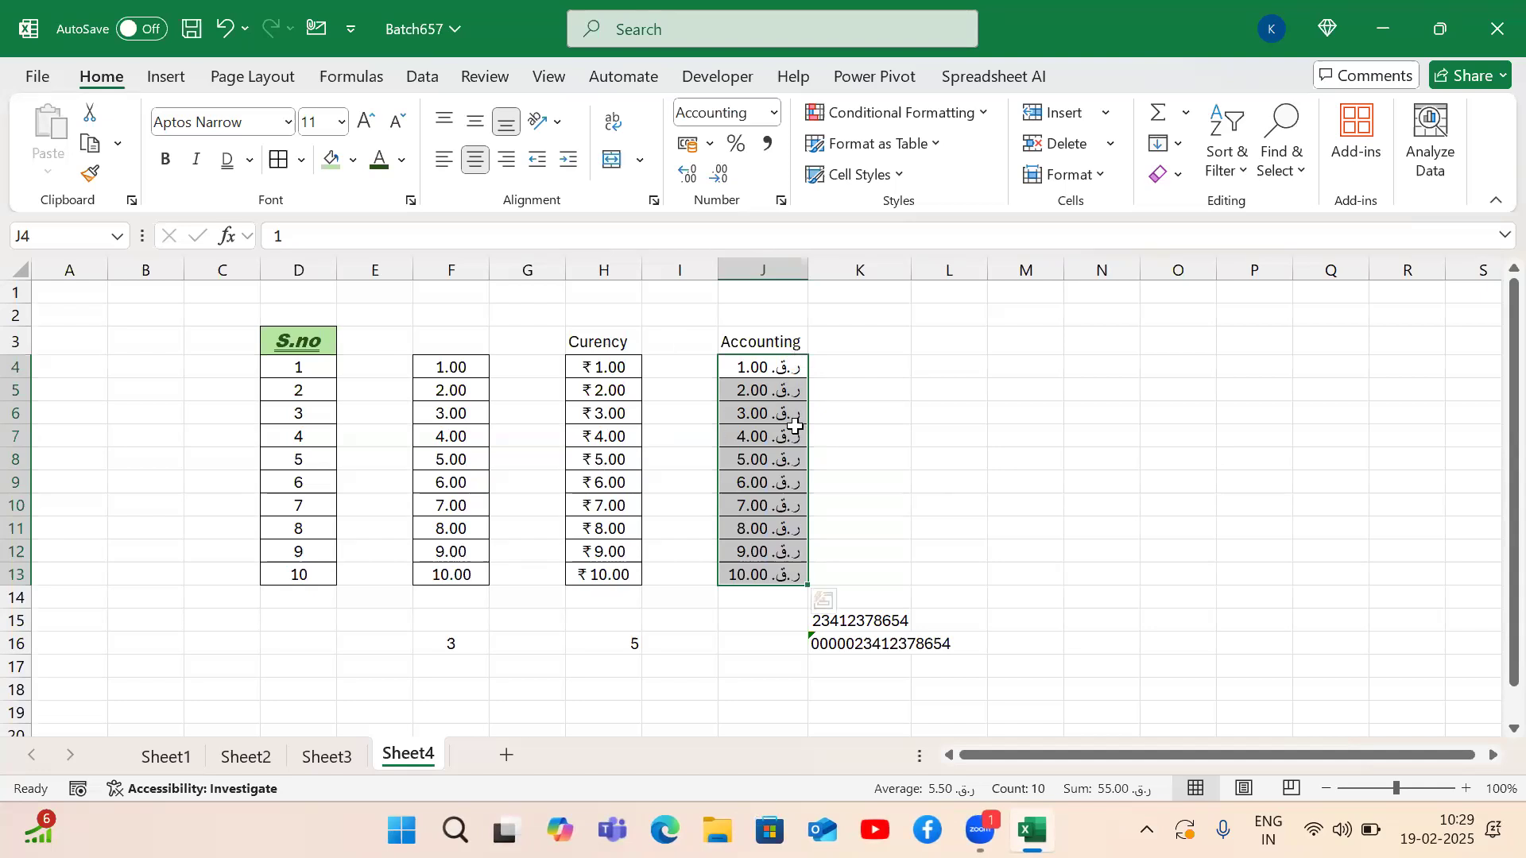
Reopen More Accounting Formats, browse the symbol list, and close it without changes.
click(707, 145)
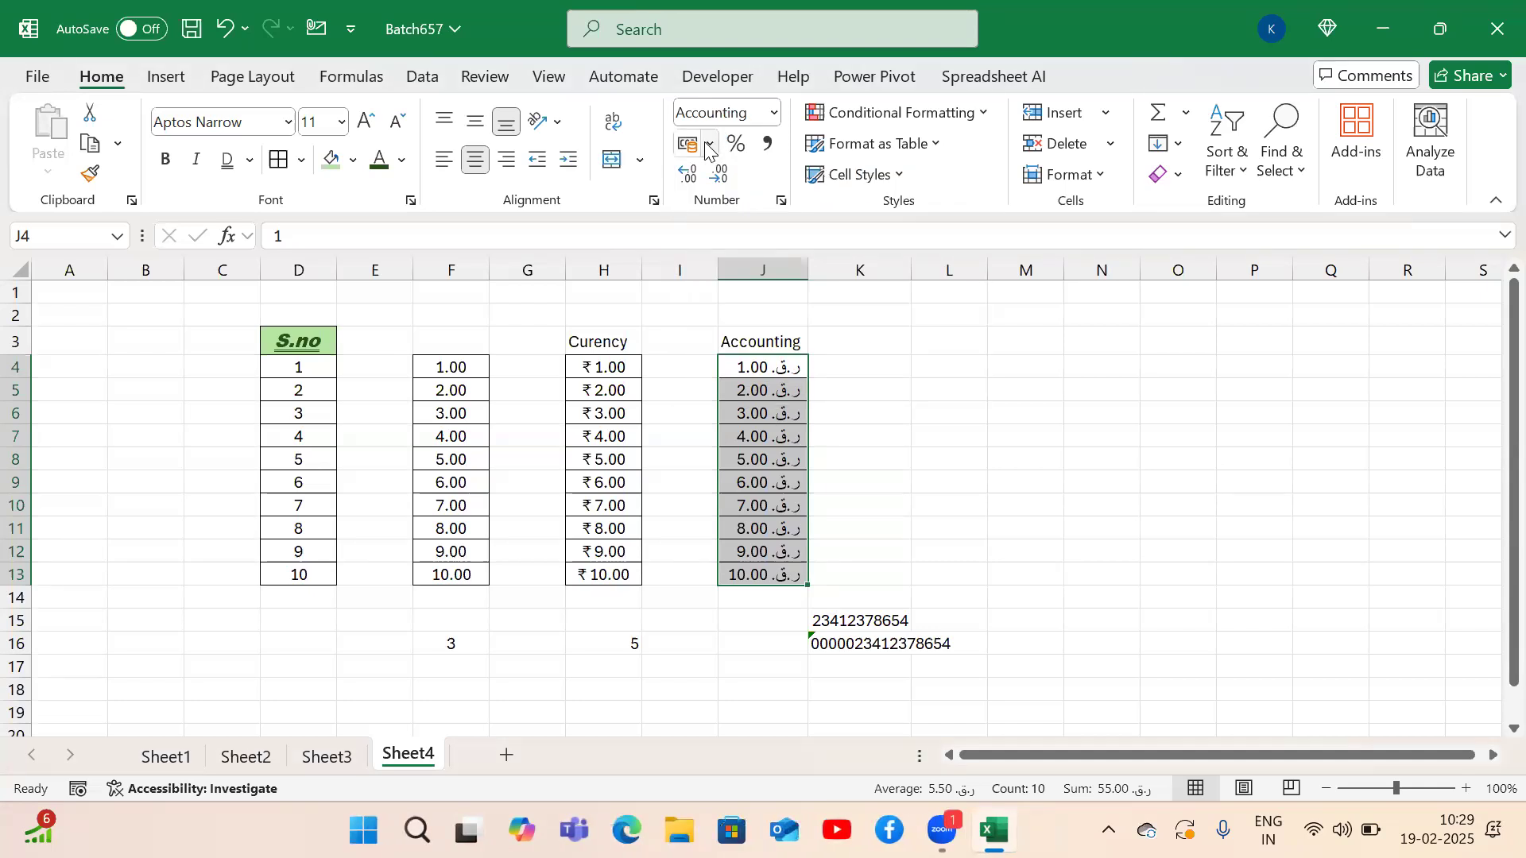
click(707, 145)
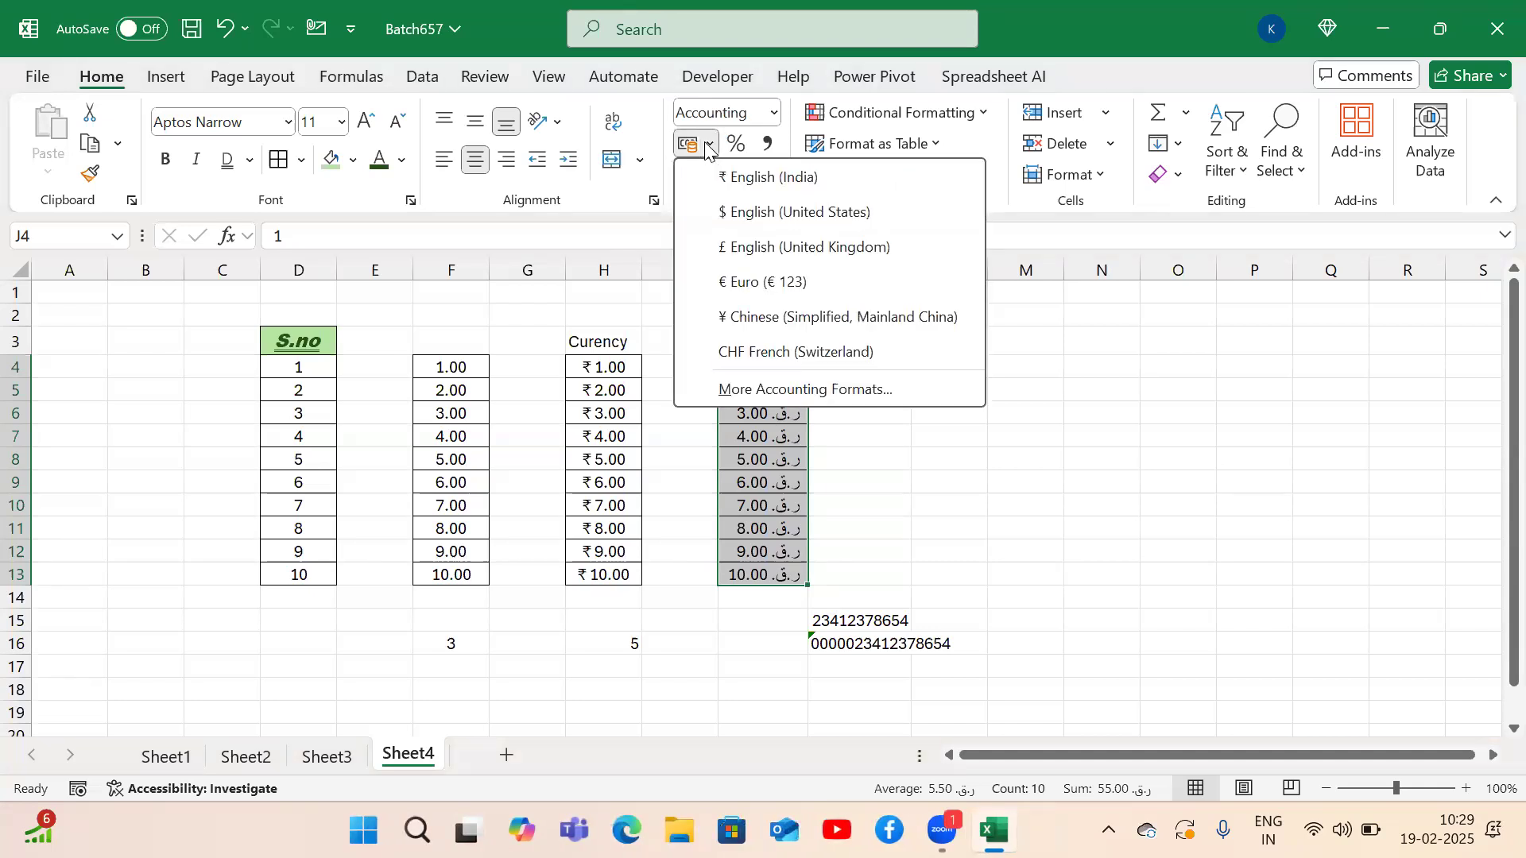
click(760, 393)
click(1066, 383)
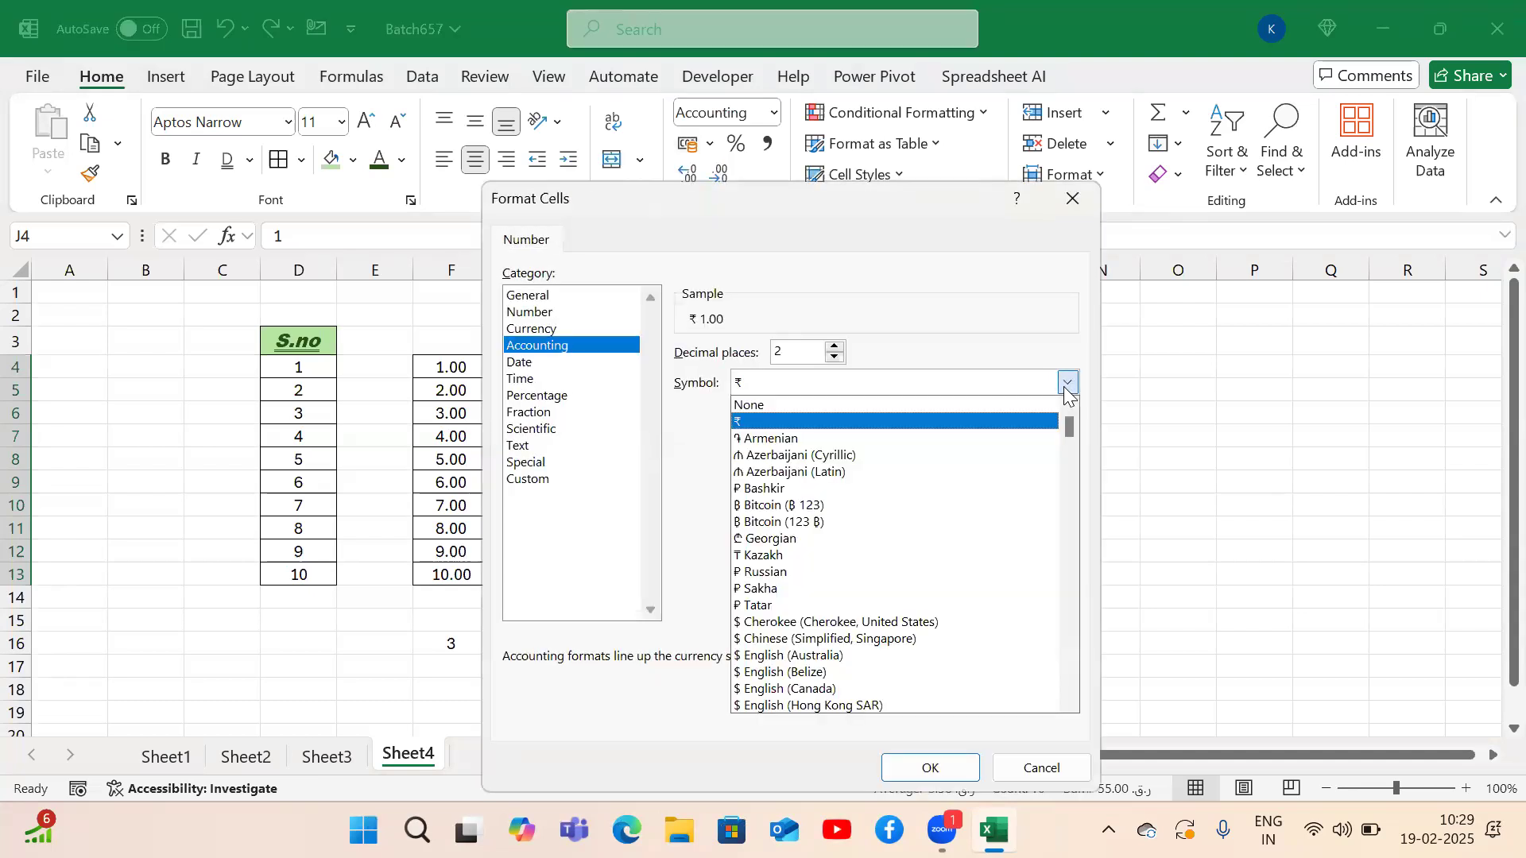
drag(1067, 431, 1063, 508)
drag(1064, 394, 1065, 298)
click(1073, 203)
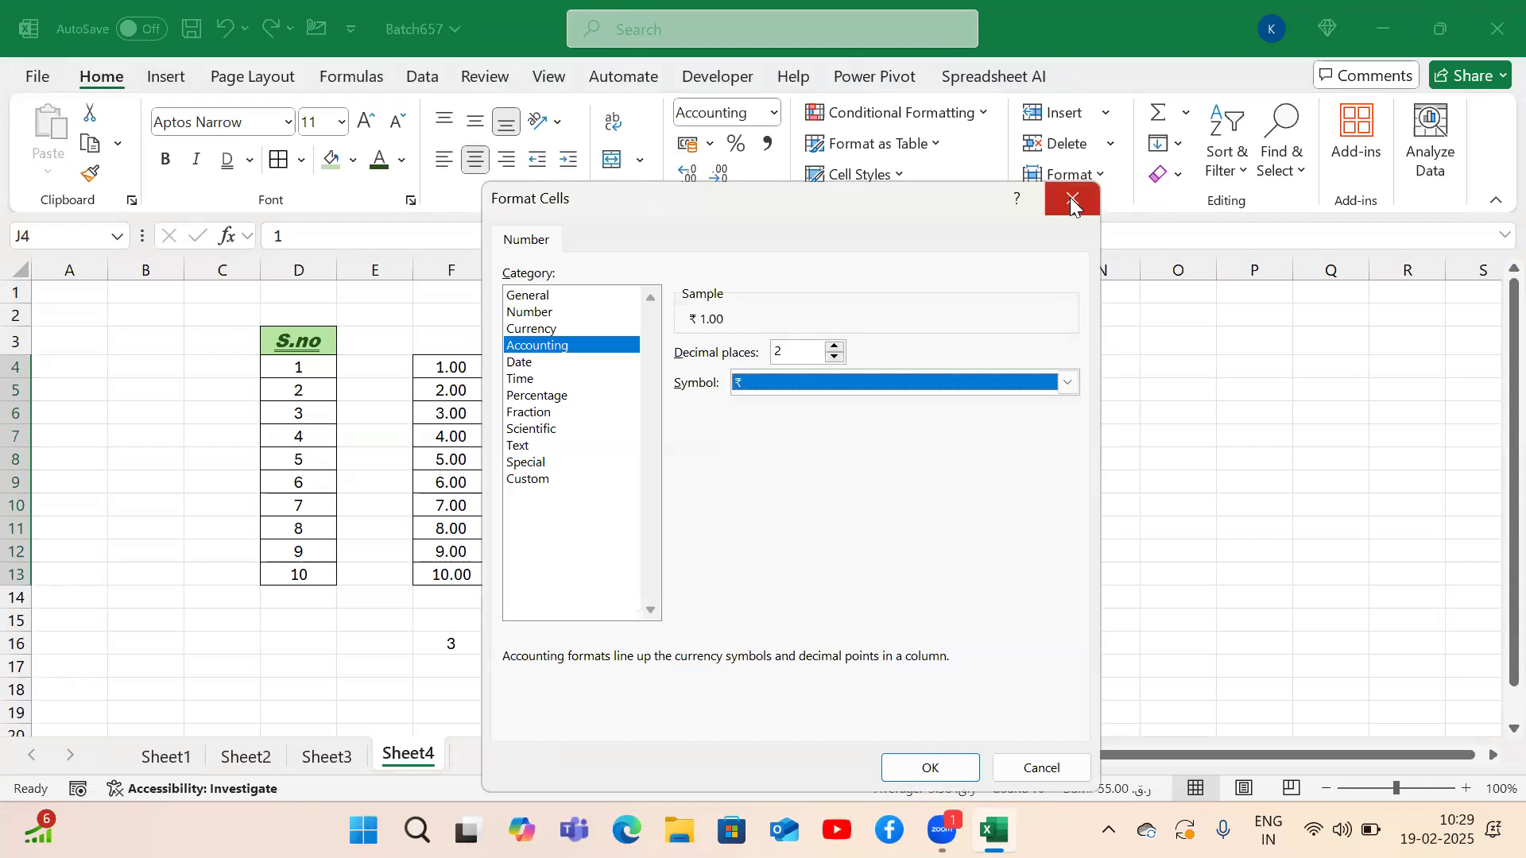
click(1070, 197)
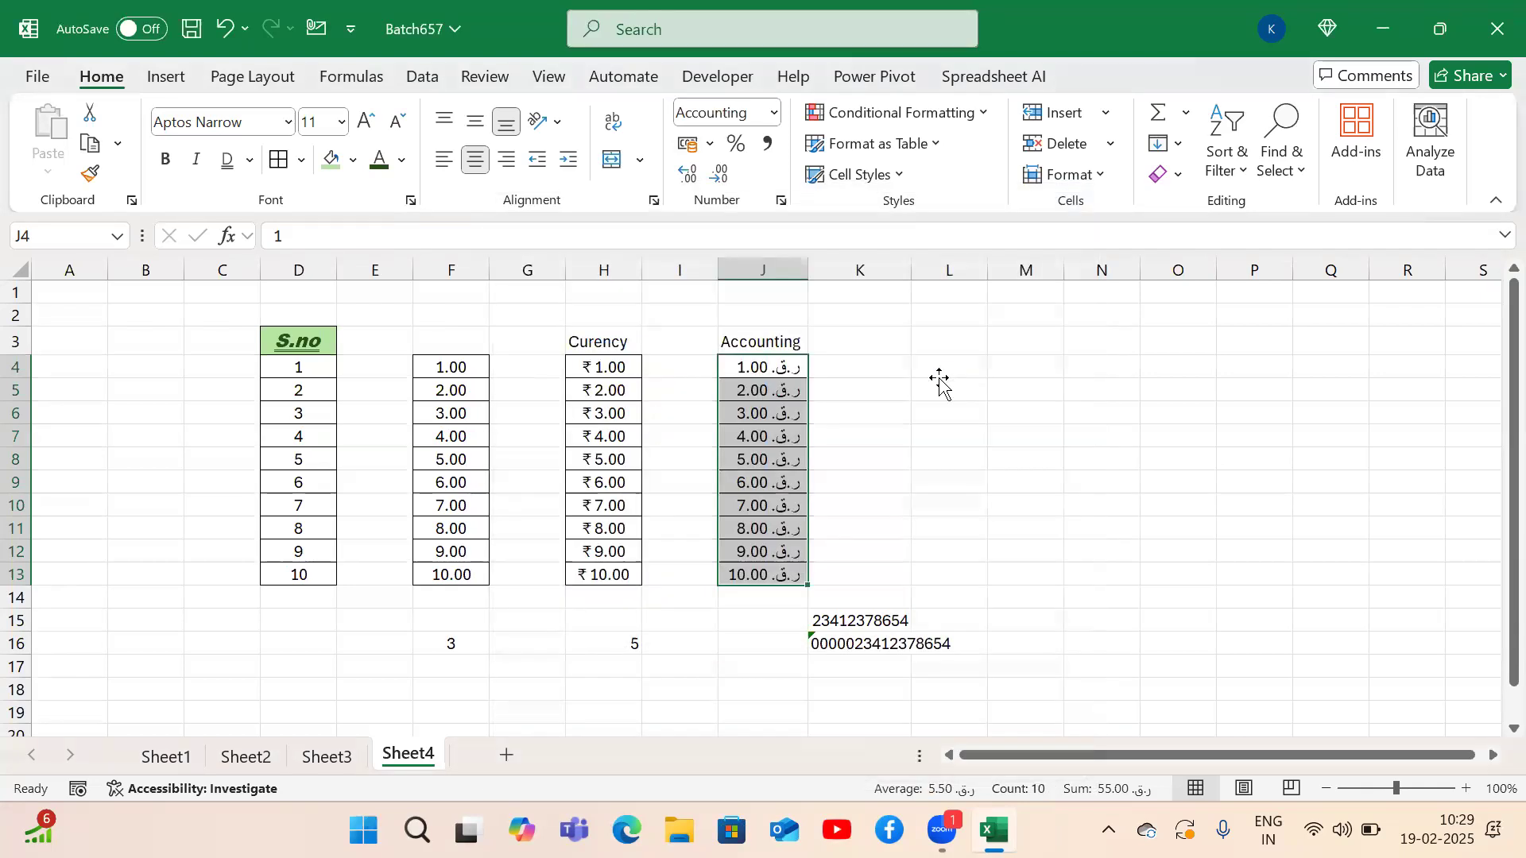
Look through Sheet1, Sheet2 and Sheet3, then return to Sheet4 and select cells G9 and G6.
click(940, 380)
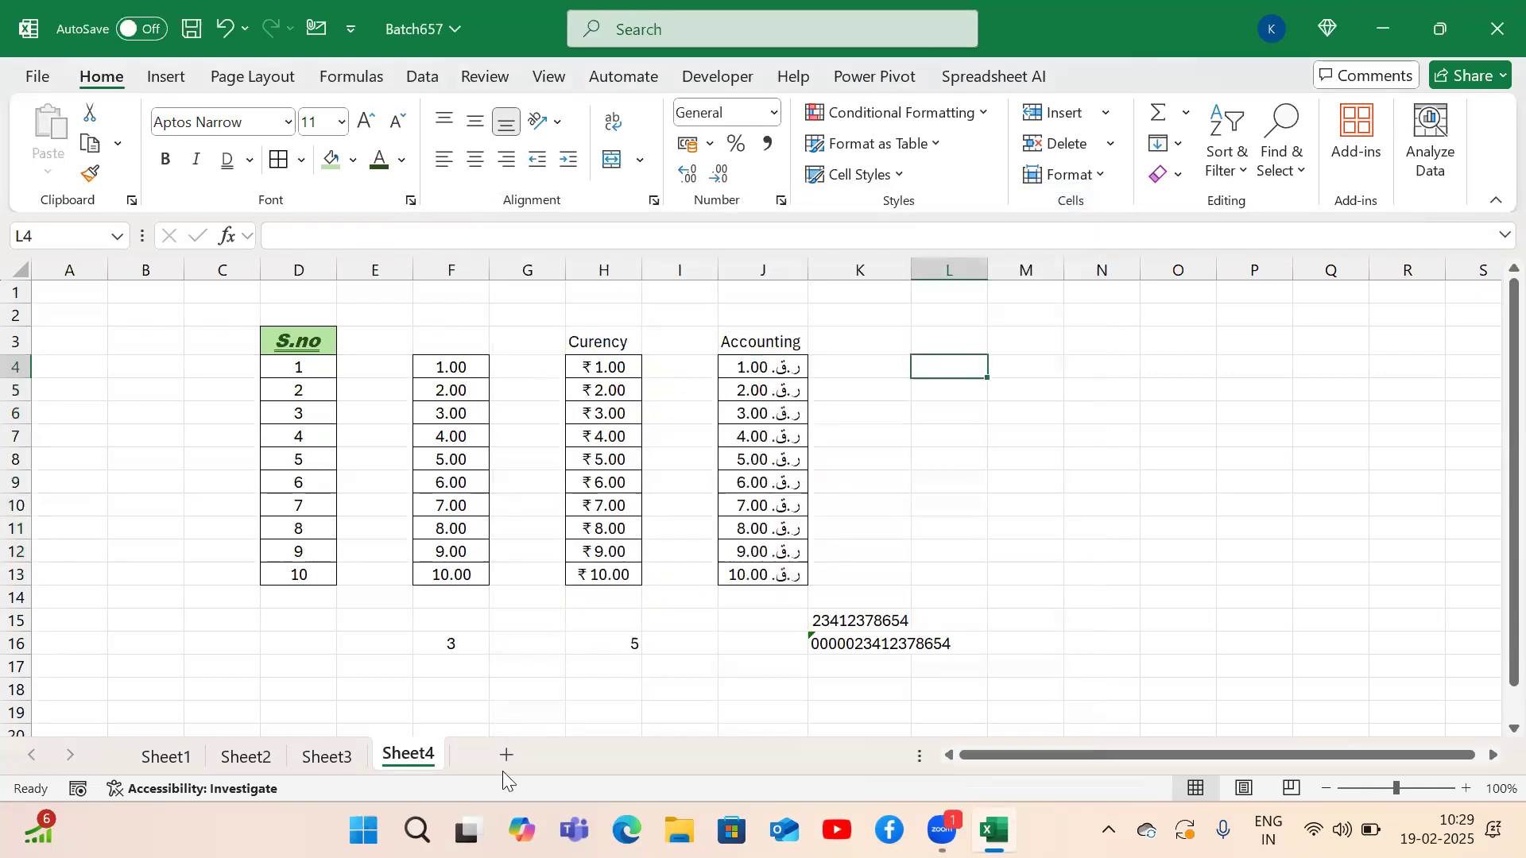
click(185, 759)
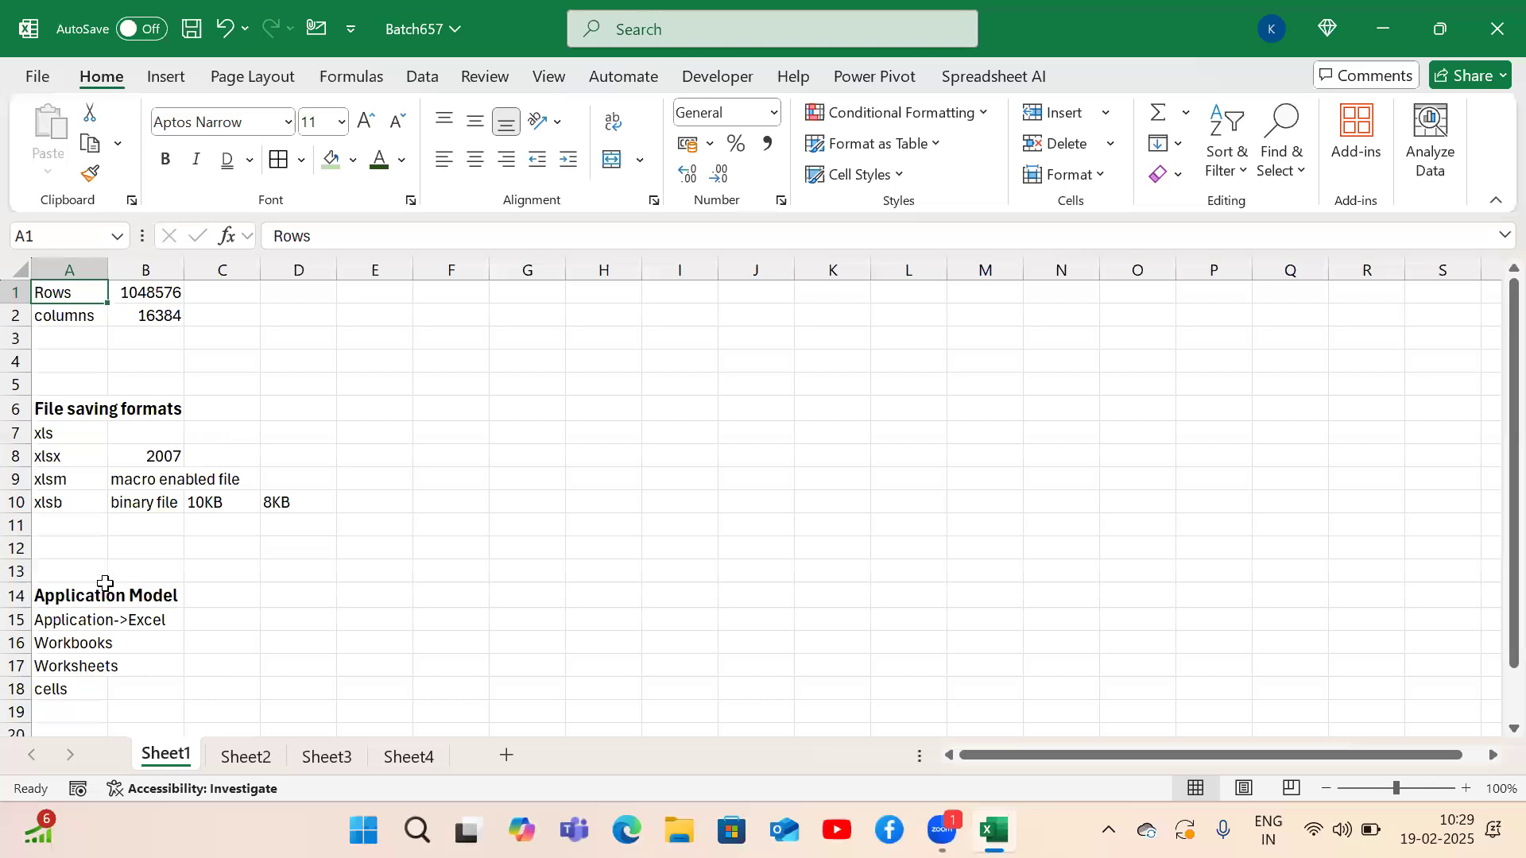
click(248, 747)
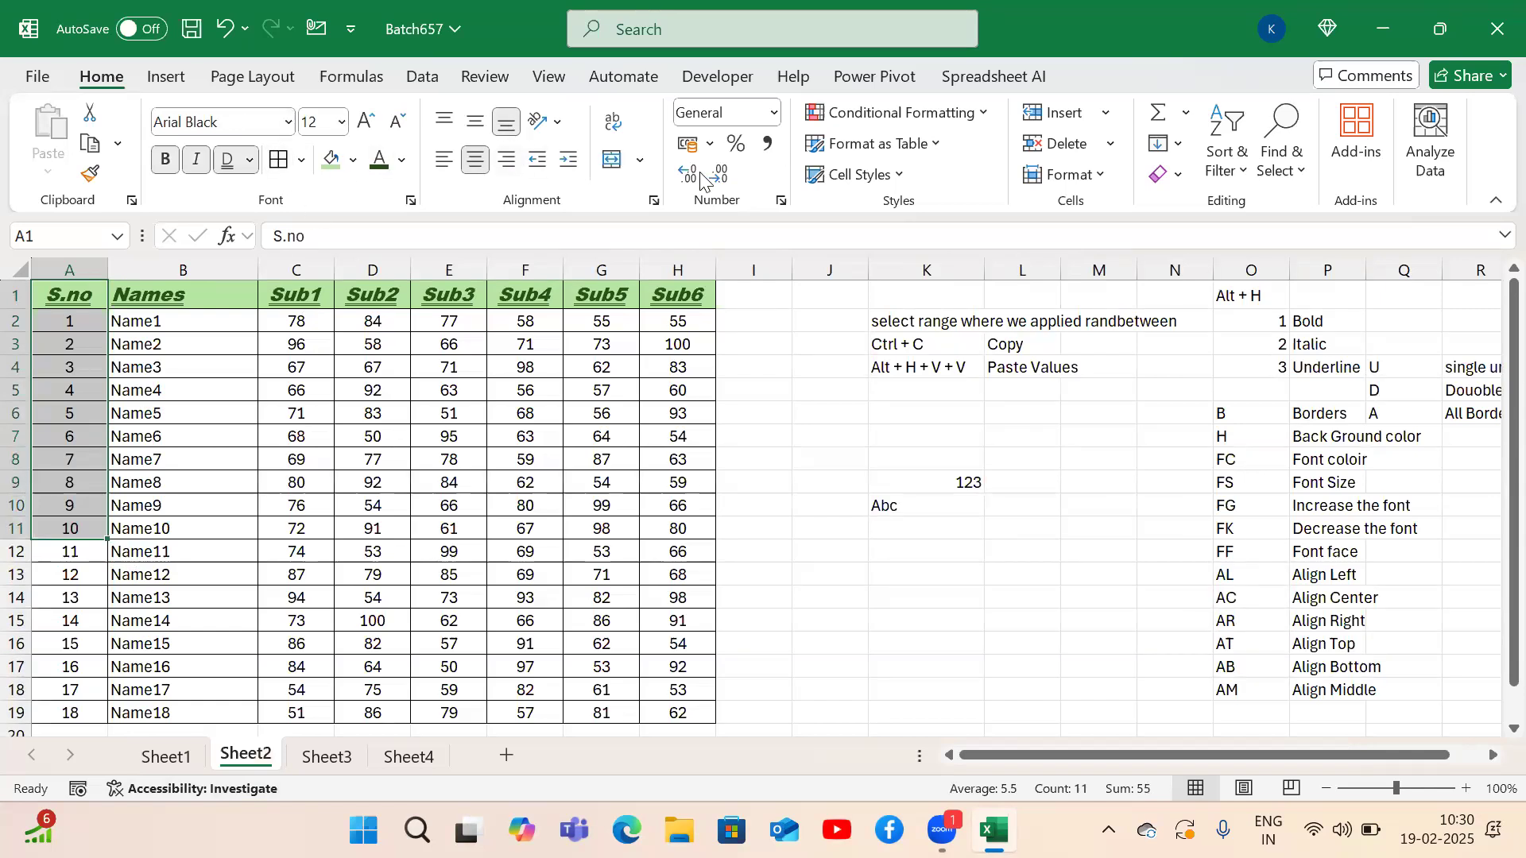
click(326, 759)
click(405, 756)
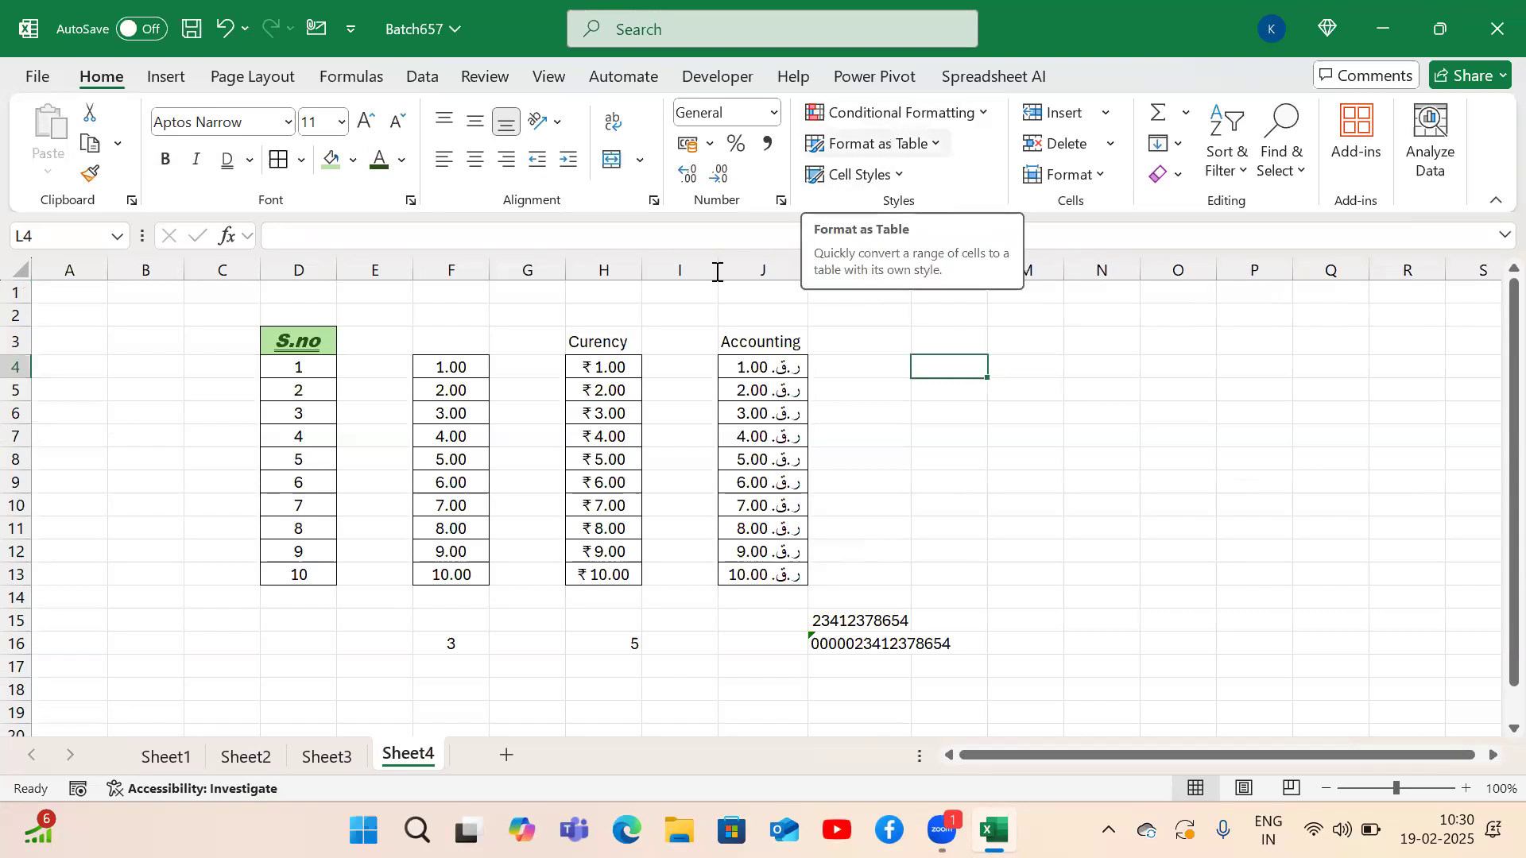
click(514, 487)
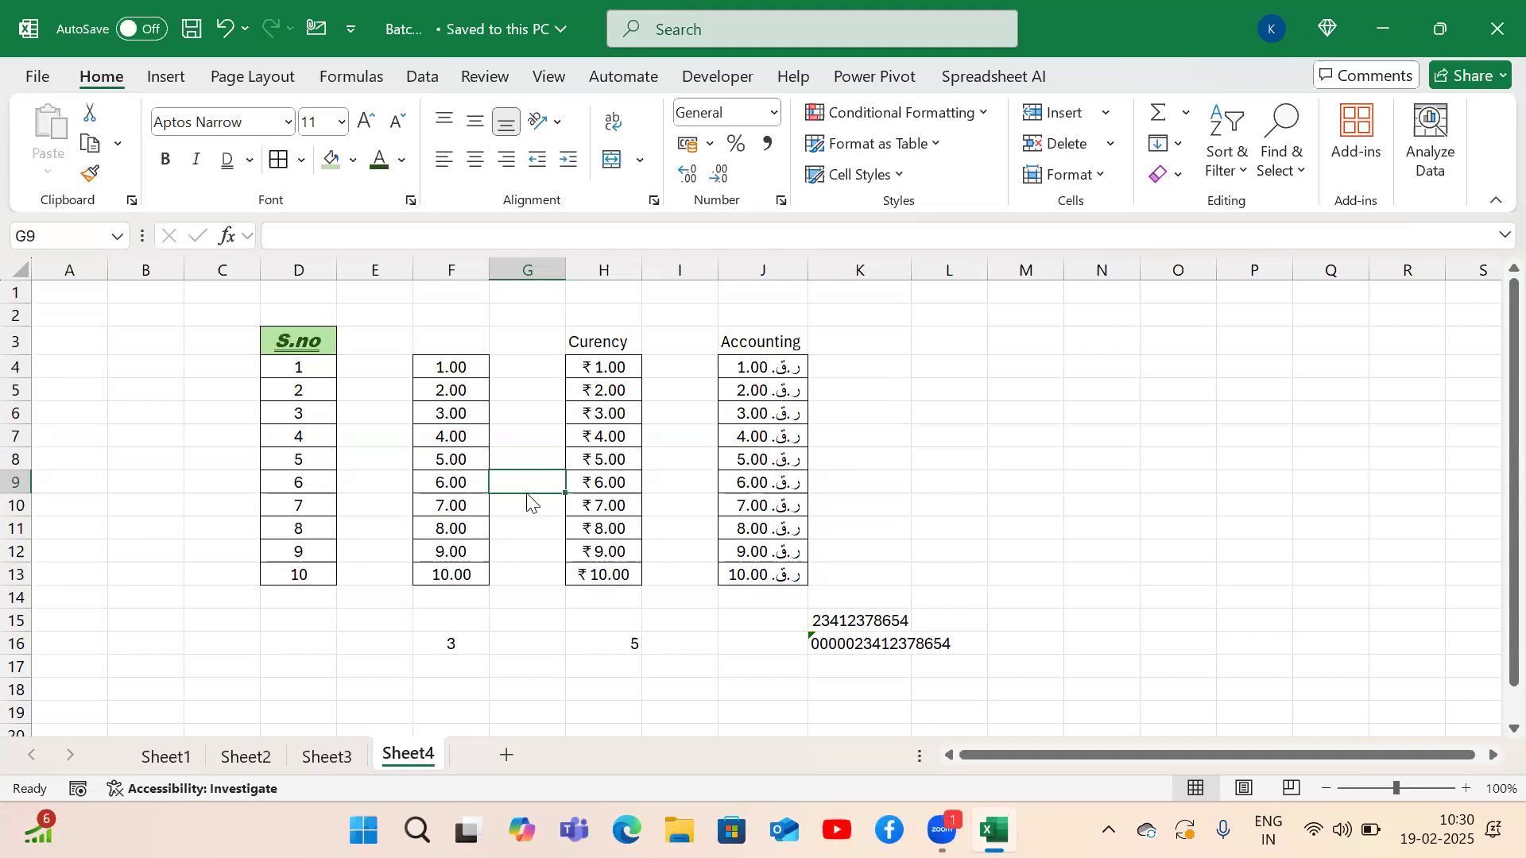
click(536, 419)
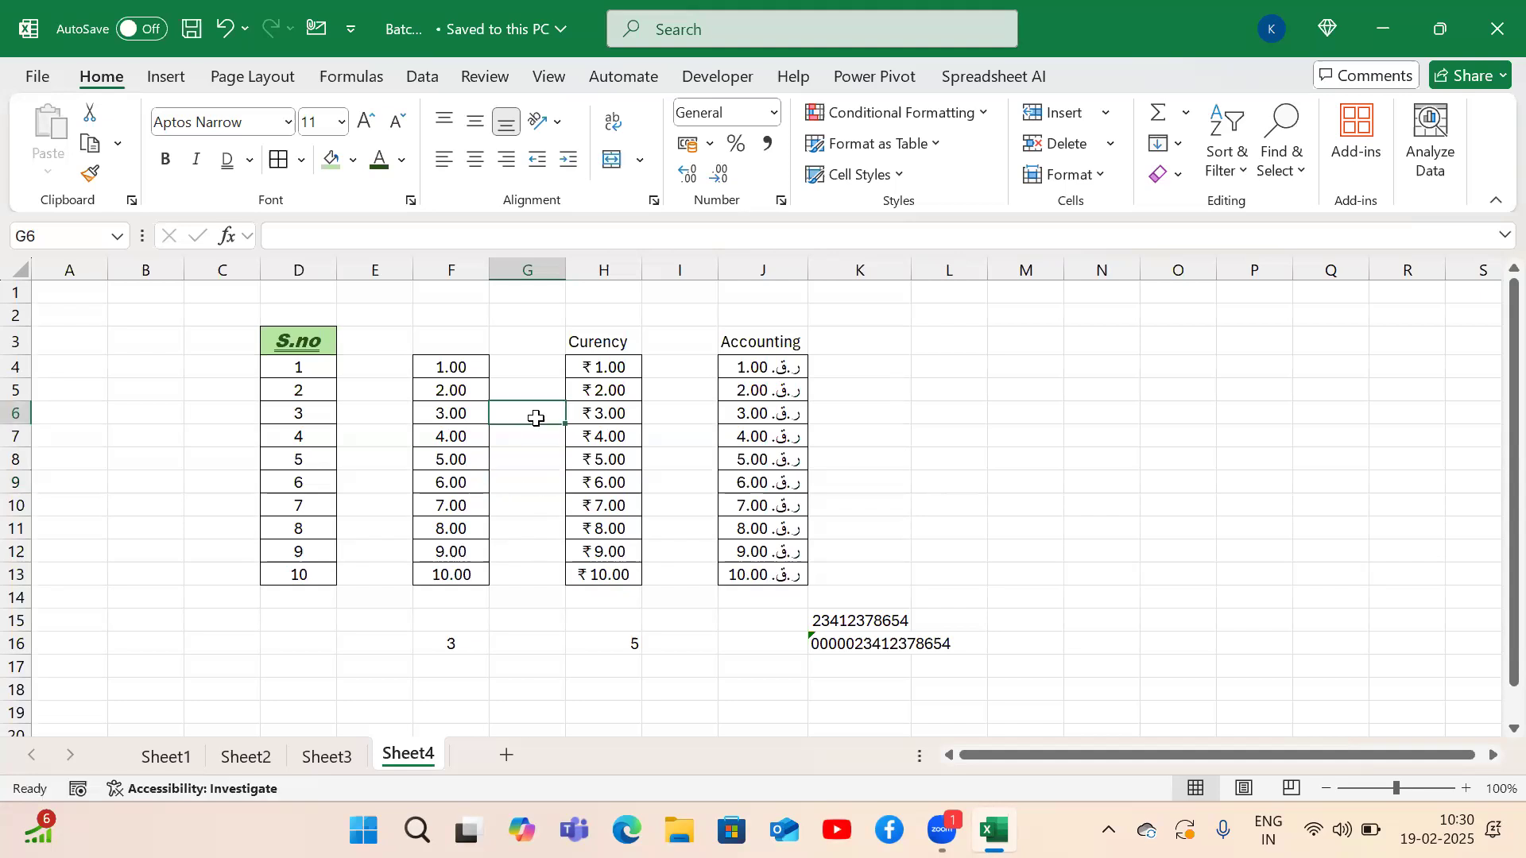